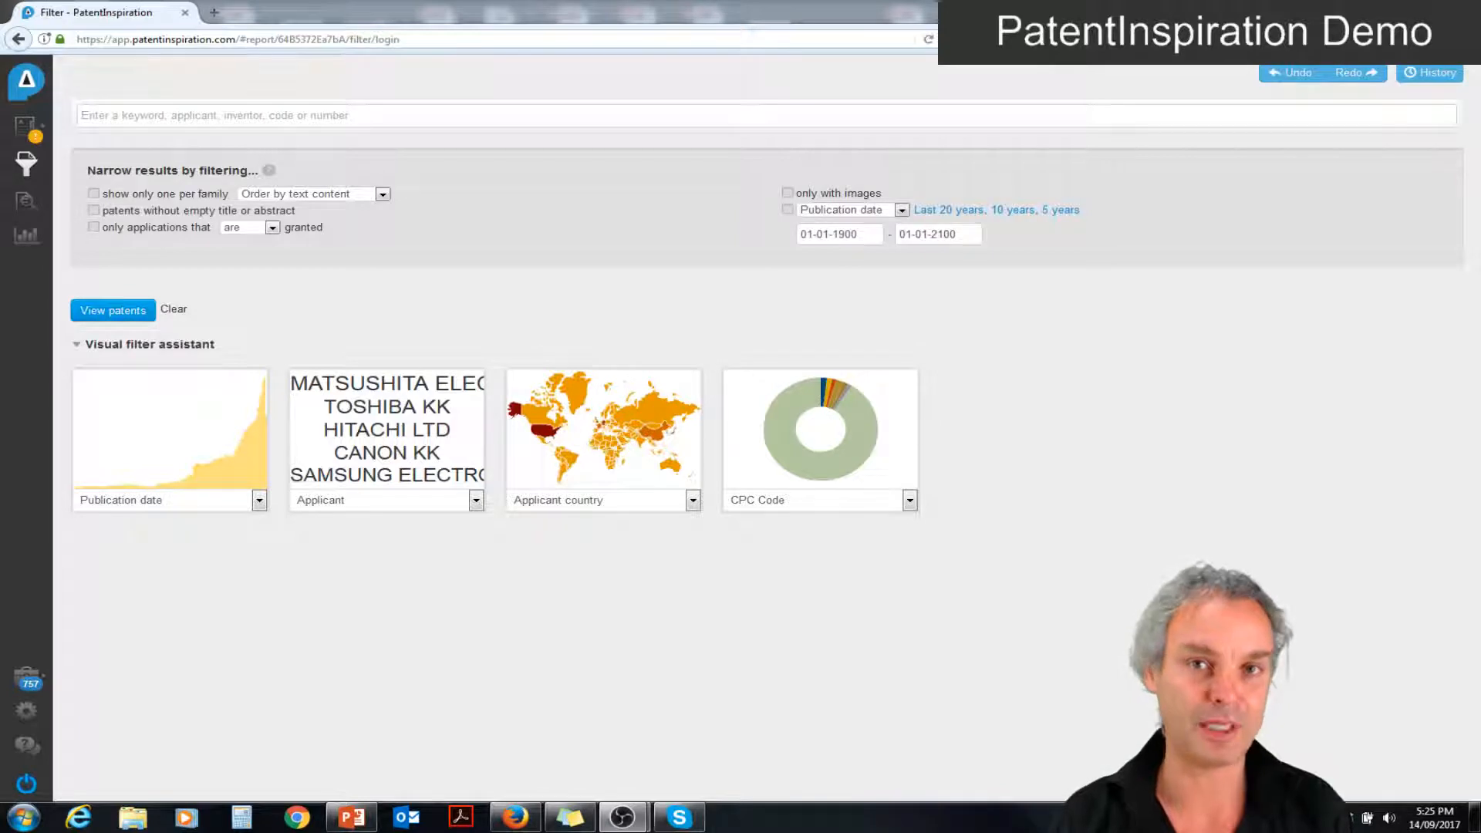
- Add a keyword filter for the exact phrase "roller skate" in the patents' title and abstract
left_click(391, 119)
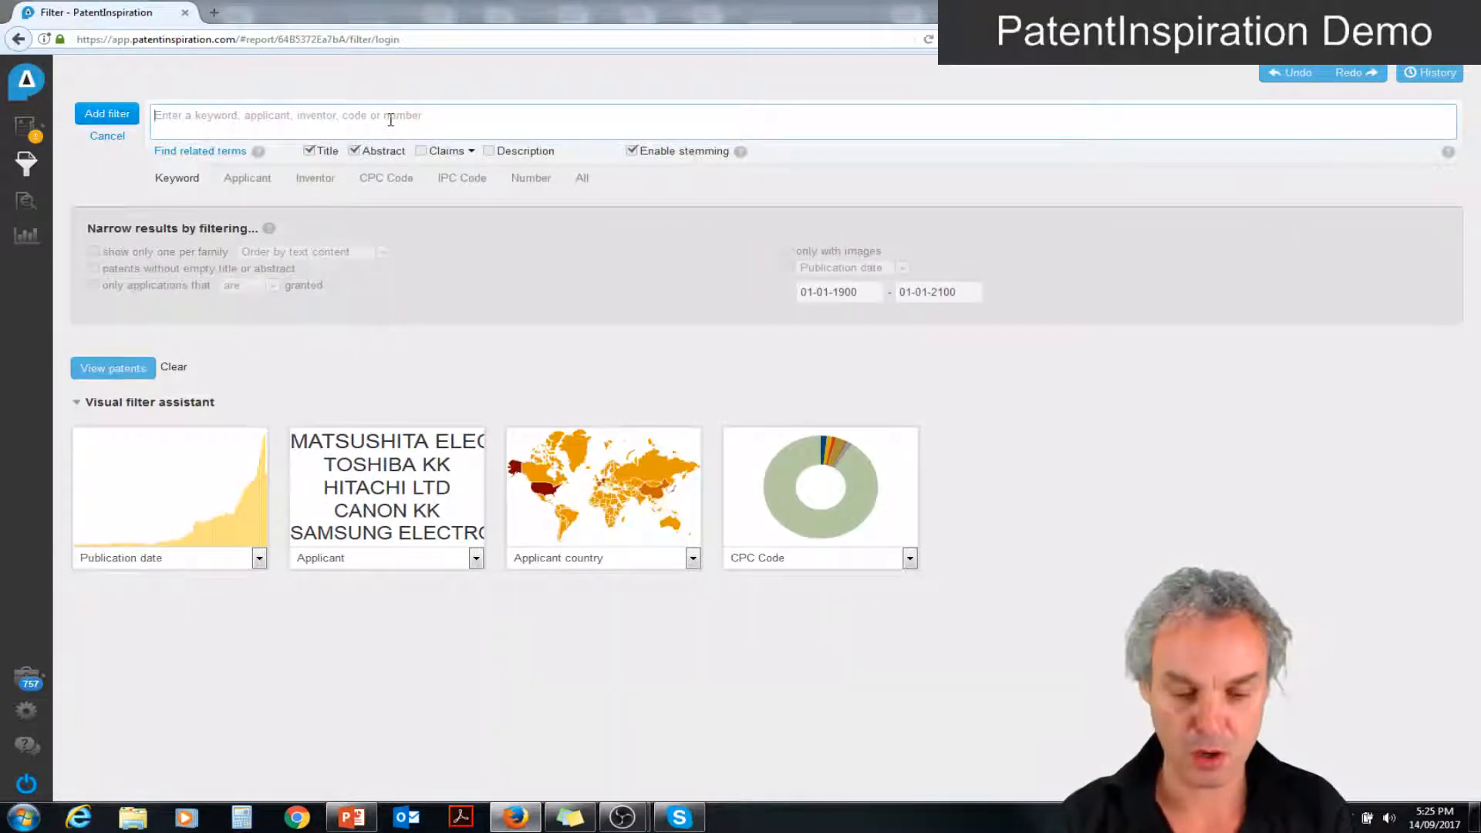
type("\"roller skate")
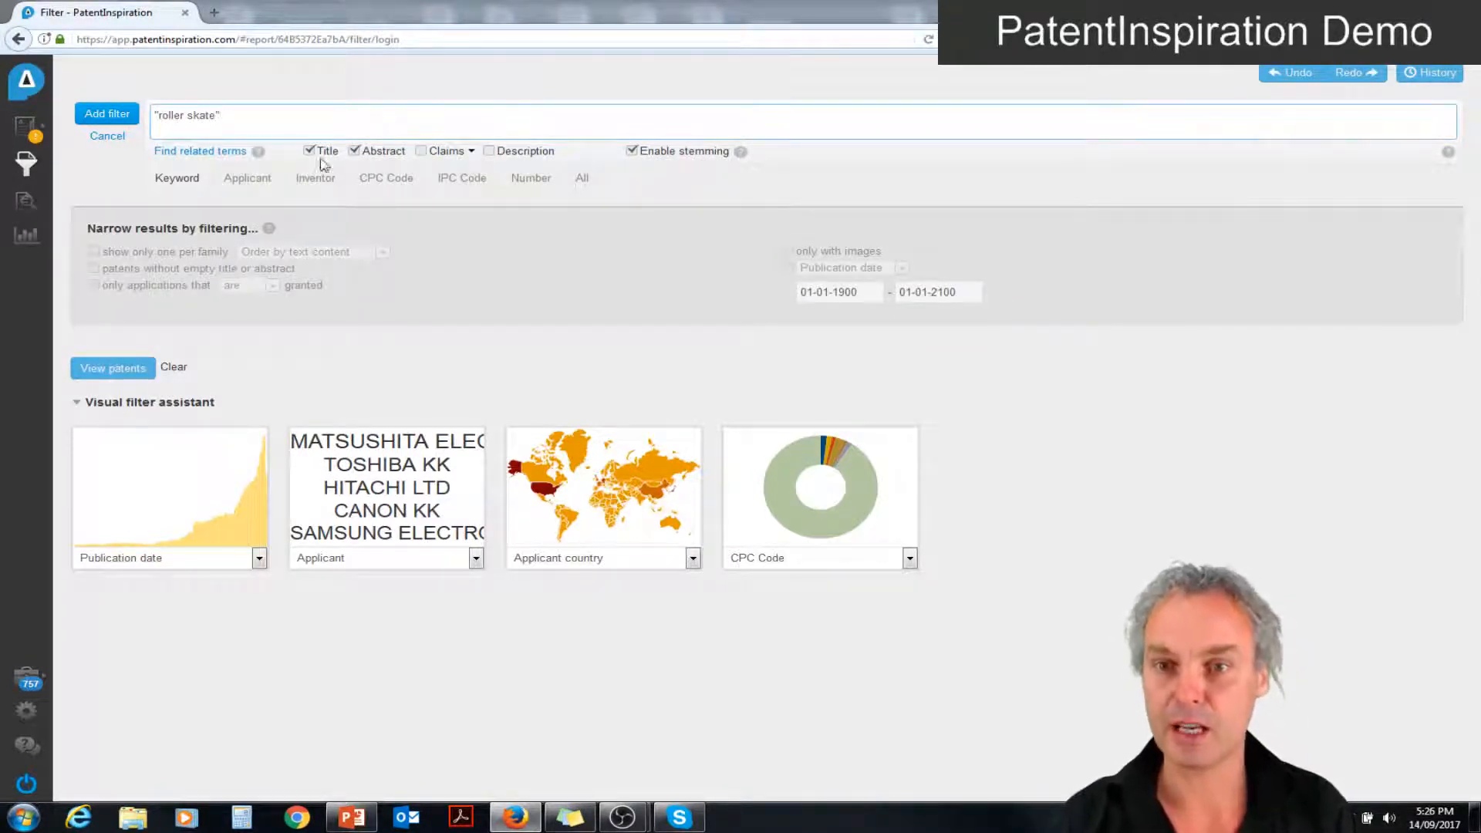
left_click(107, 114)
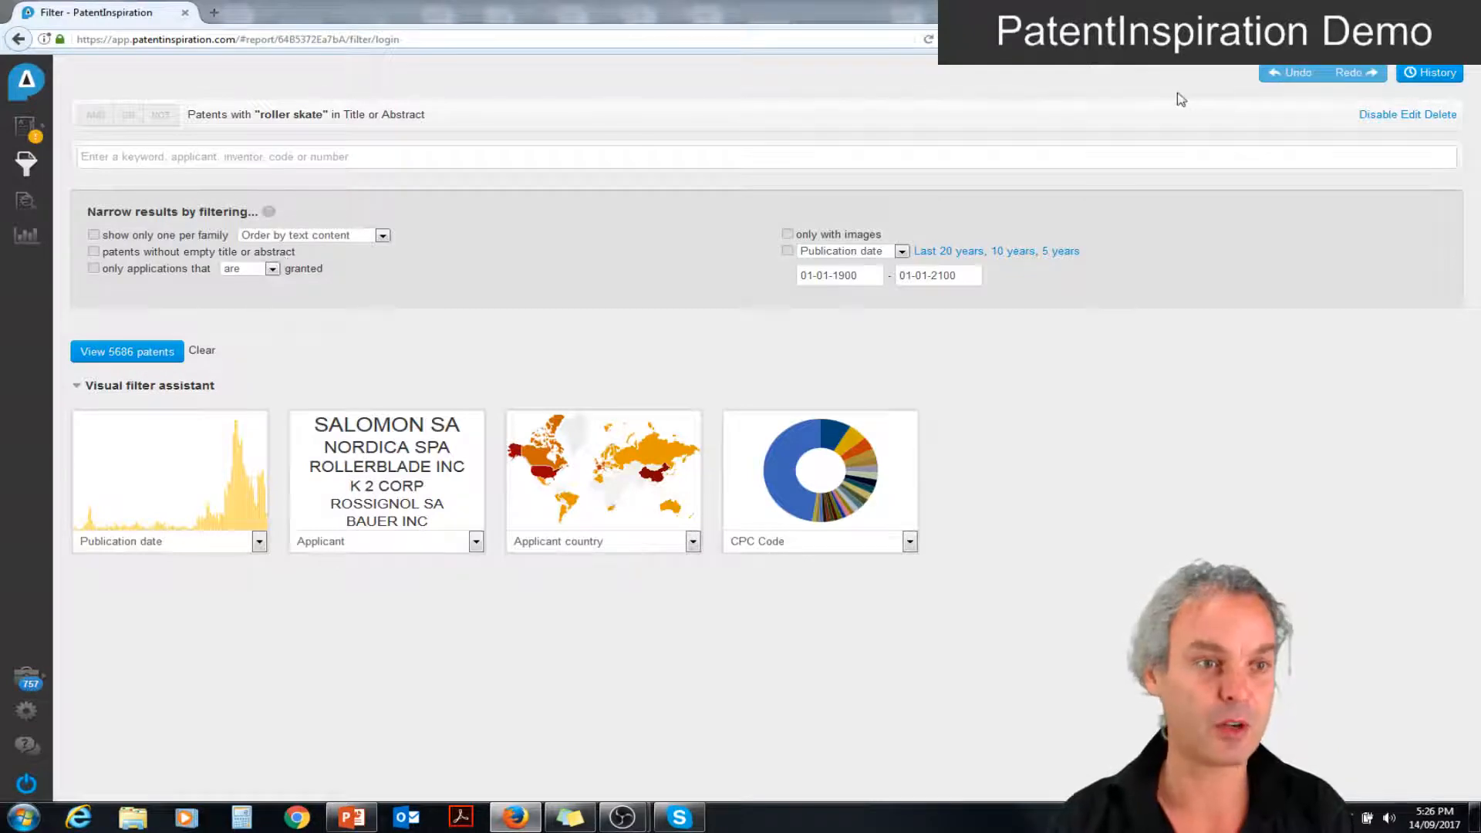
- Reopen the "roller skate" filter for editing and search for terms related to roller skate
left_click(1410, 114)
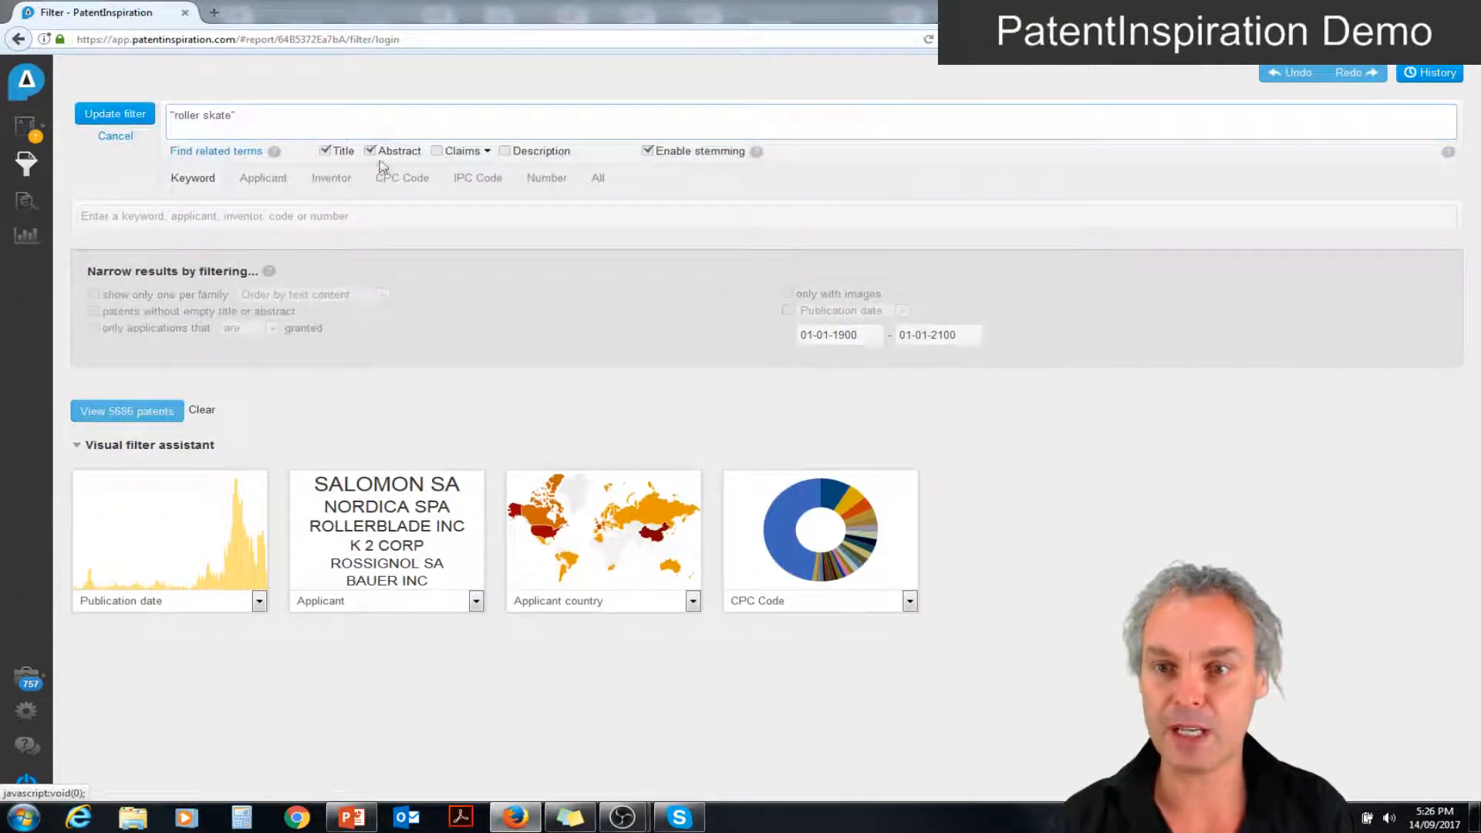
left_click(235, 152)
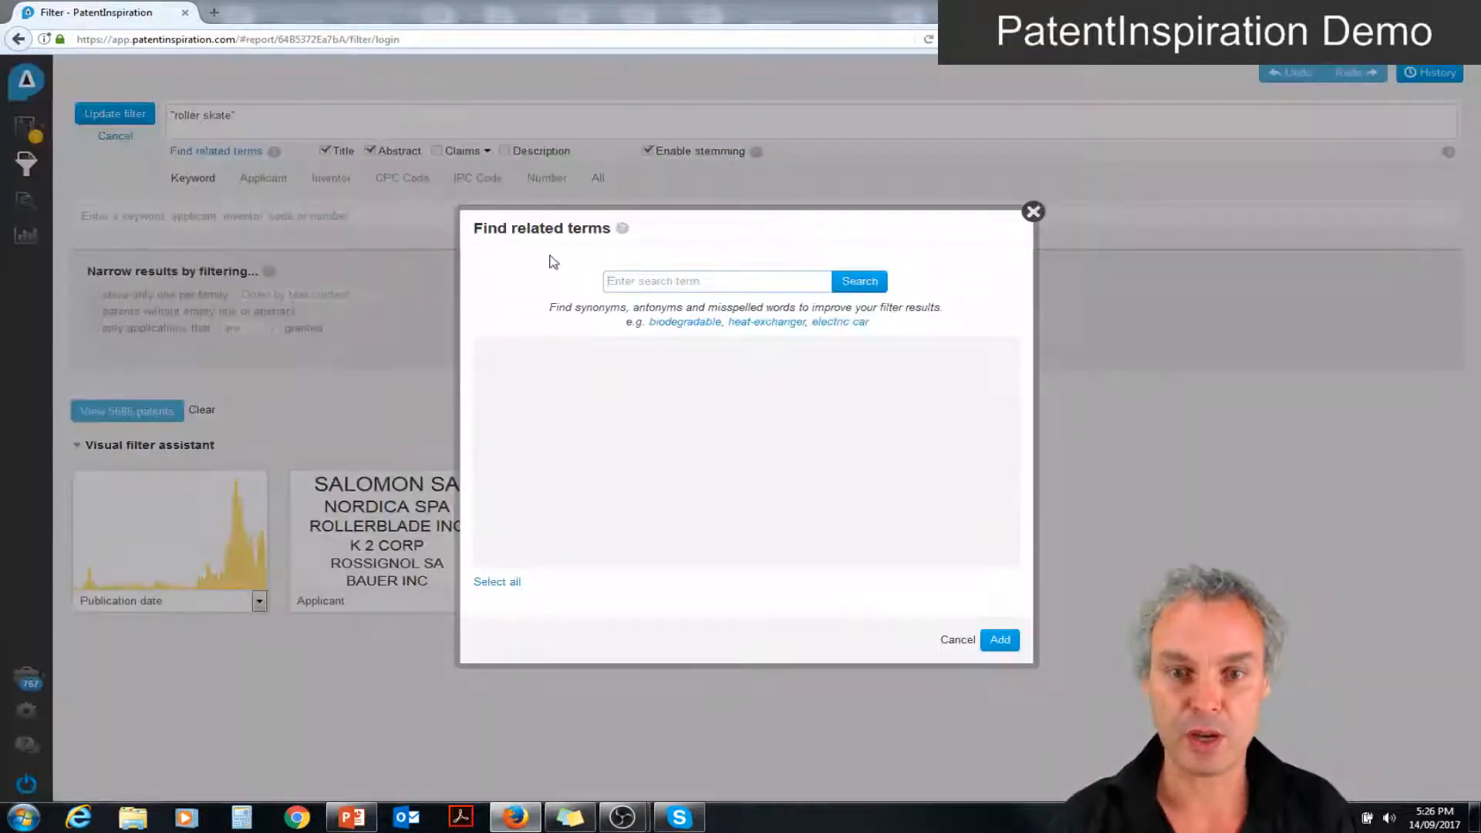
type("roller")
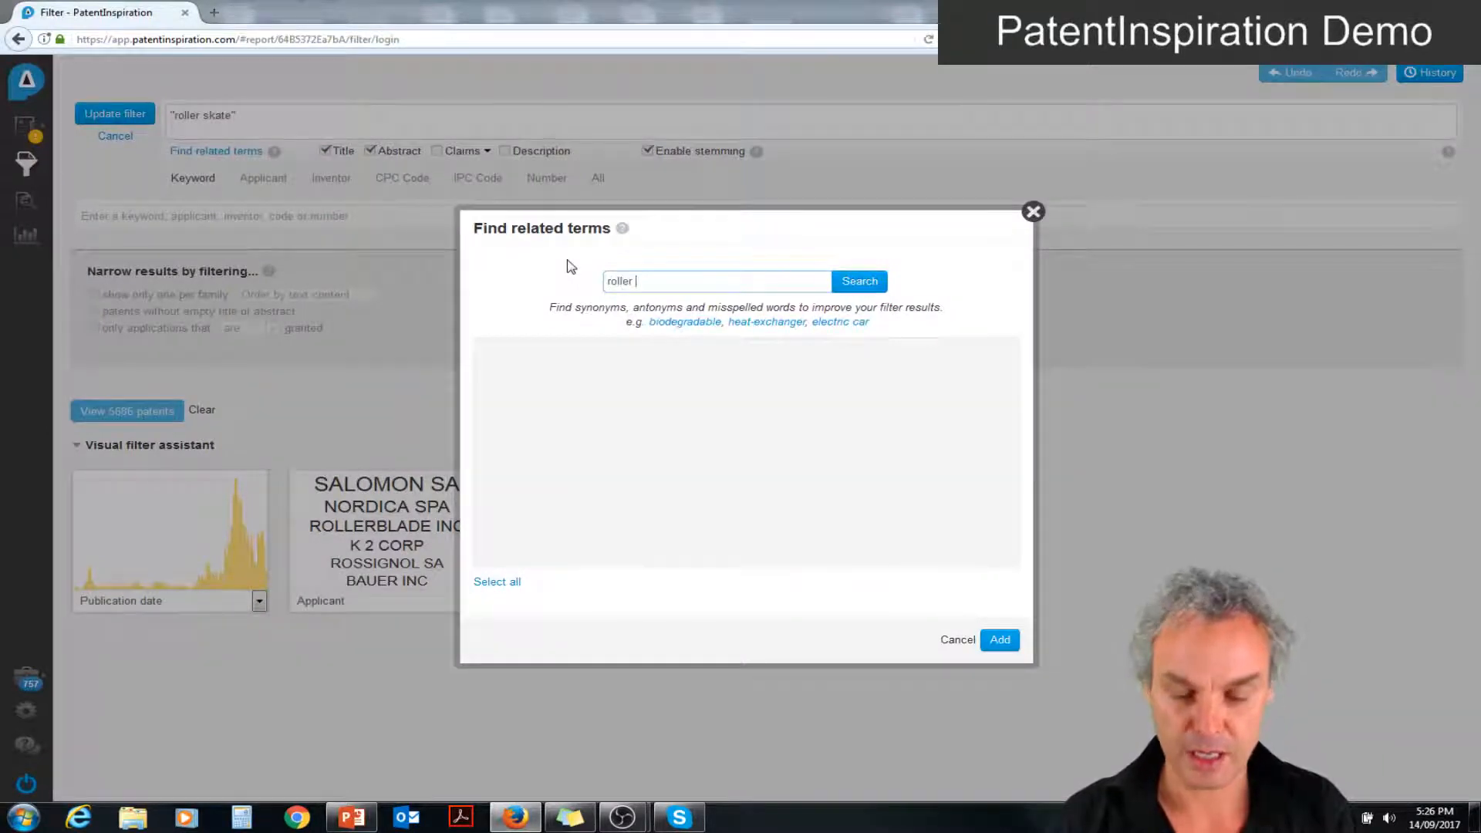
type(" skate")
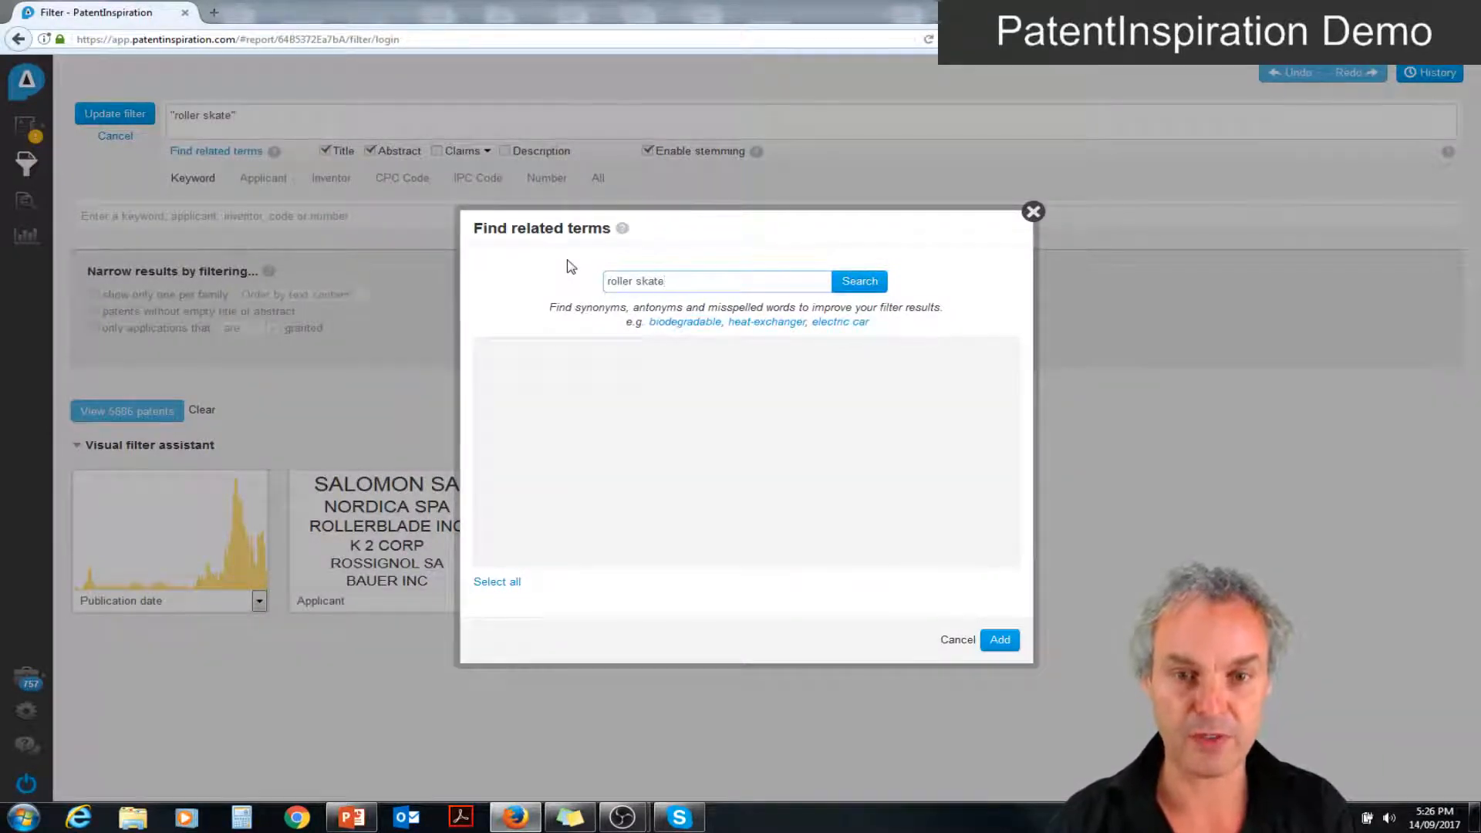
left_click(864, 288)
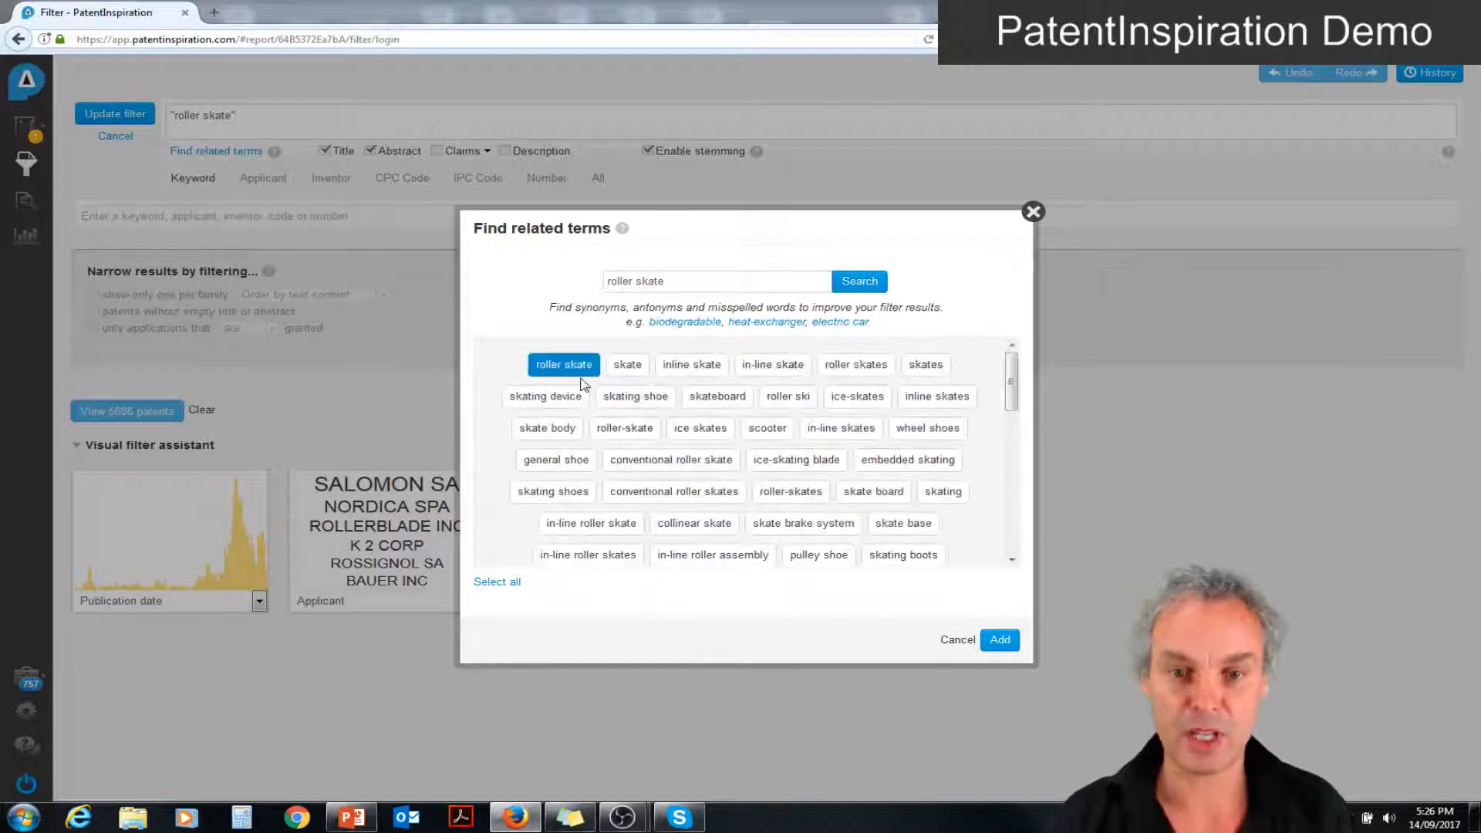
- Select the related terms inline skate, in-line skate, roller skates, inline skates, roller-skate and in-line skates
left_click(697, 367)
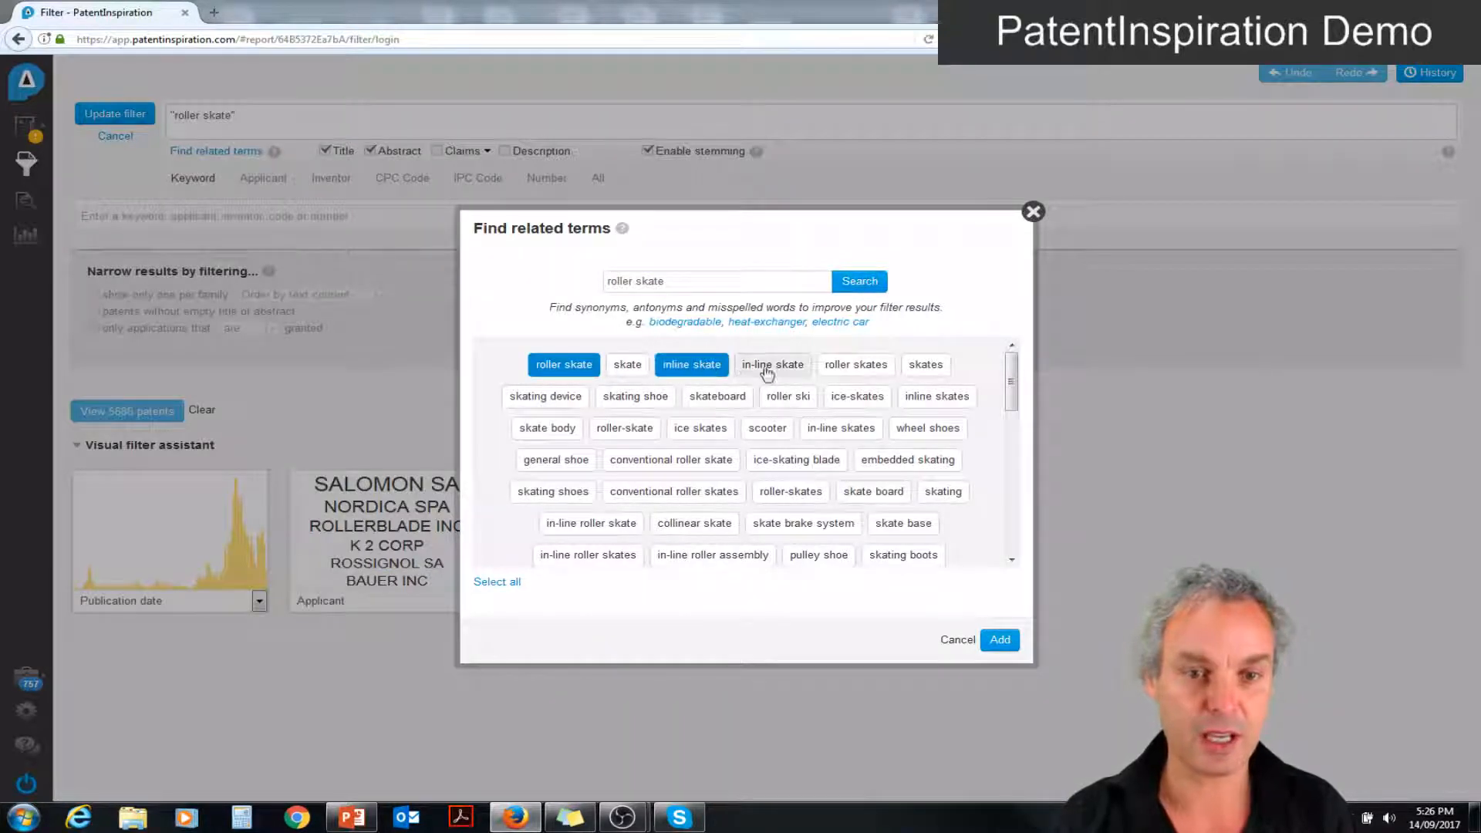
left_click(781, 372)
left_click(850, 369)
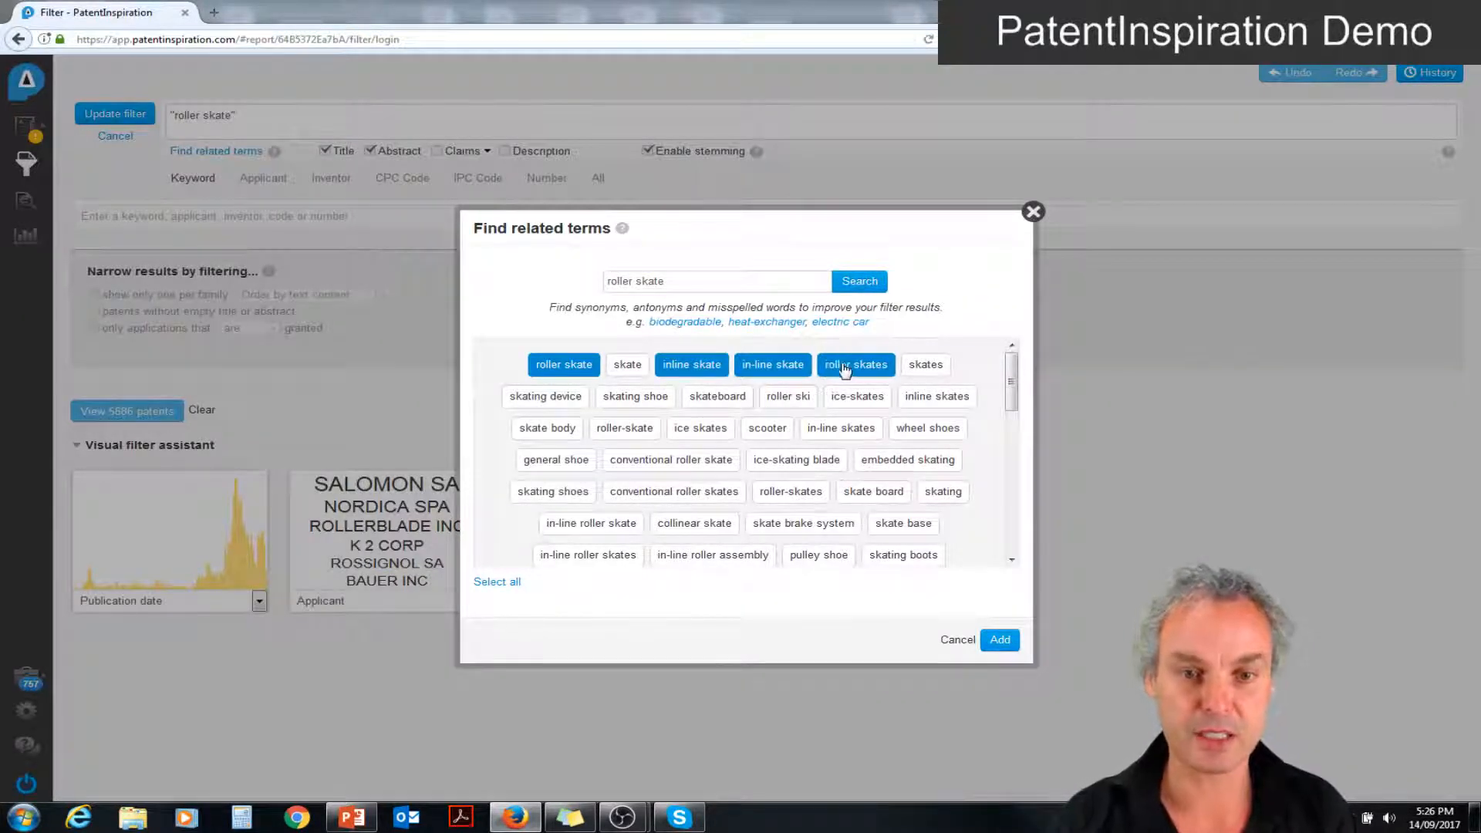
left_click(935, 401)
left_click(632, 434)
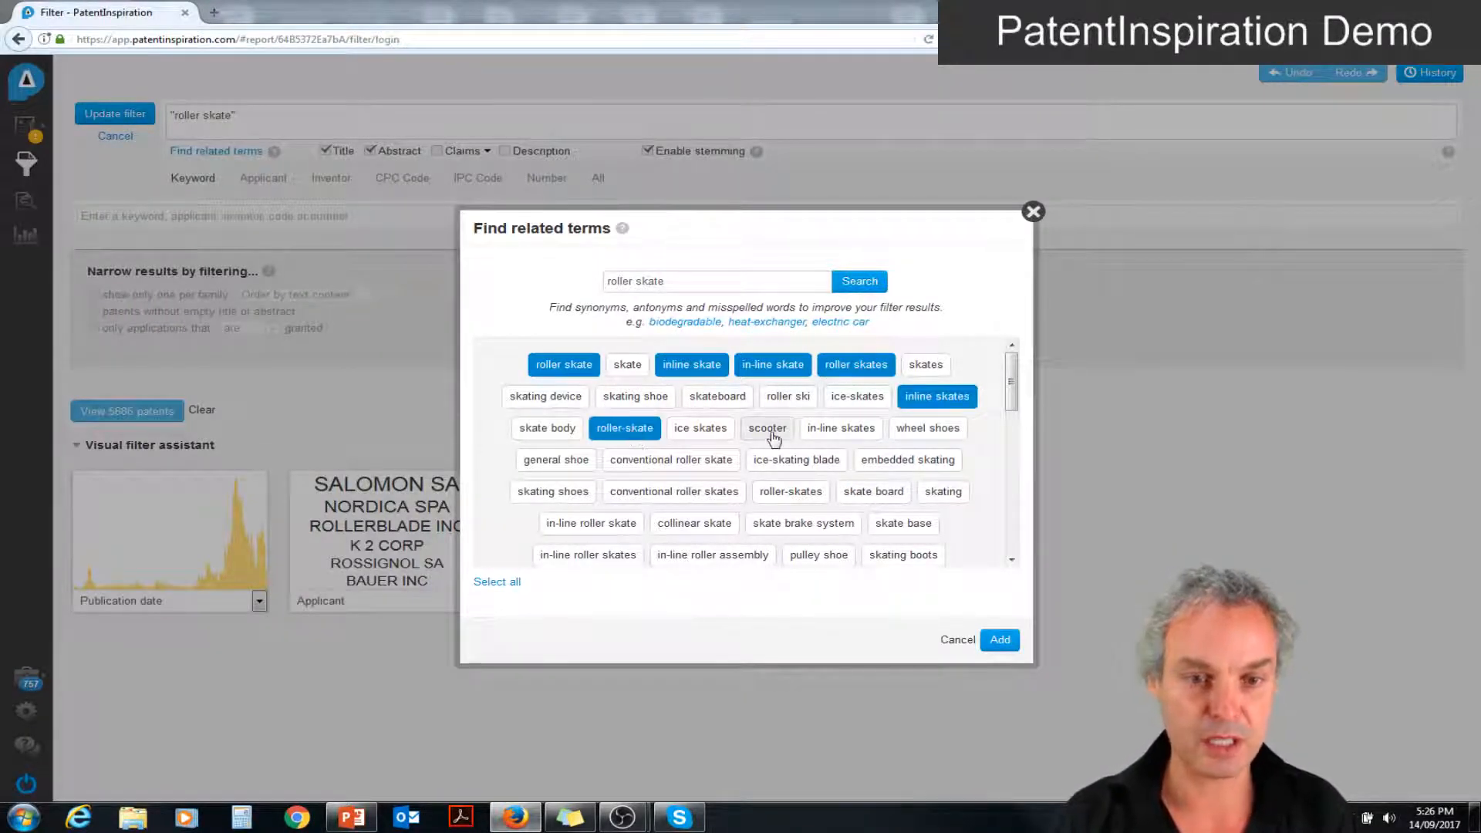
left_click(838, 431)
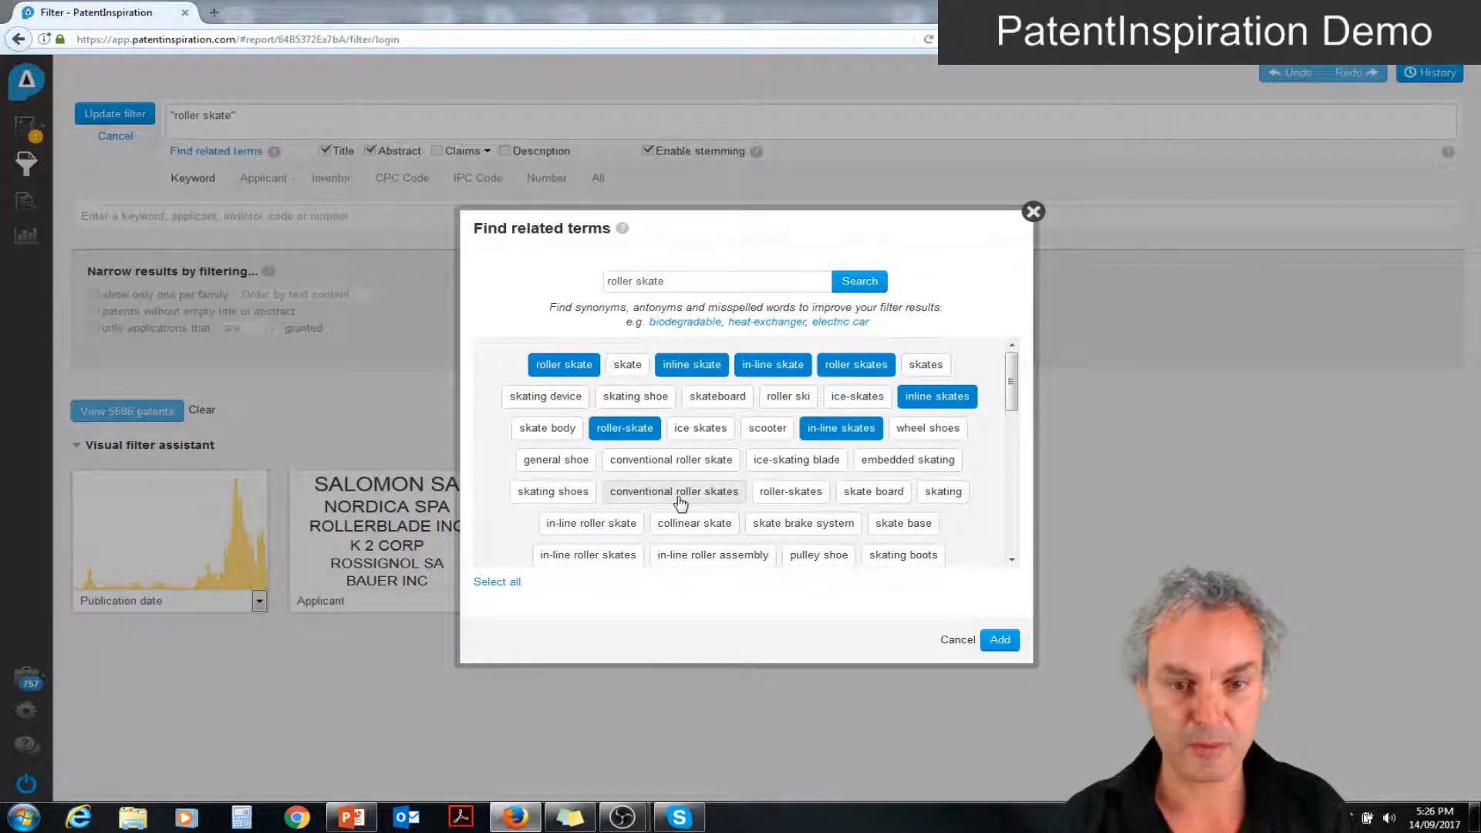
- Also select roller-skates, conventional roller skates, conventional roller skate, in-line roller skate, in-line roller skates and in-line roller assembly
left_click(784, 494)
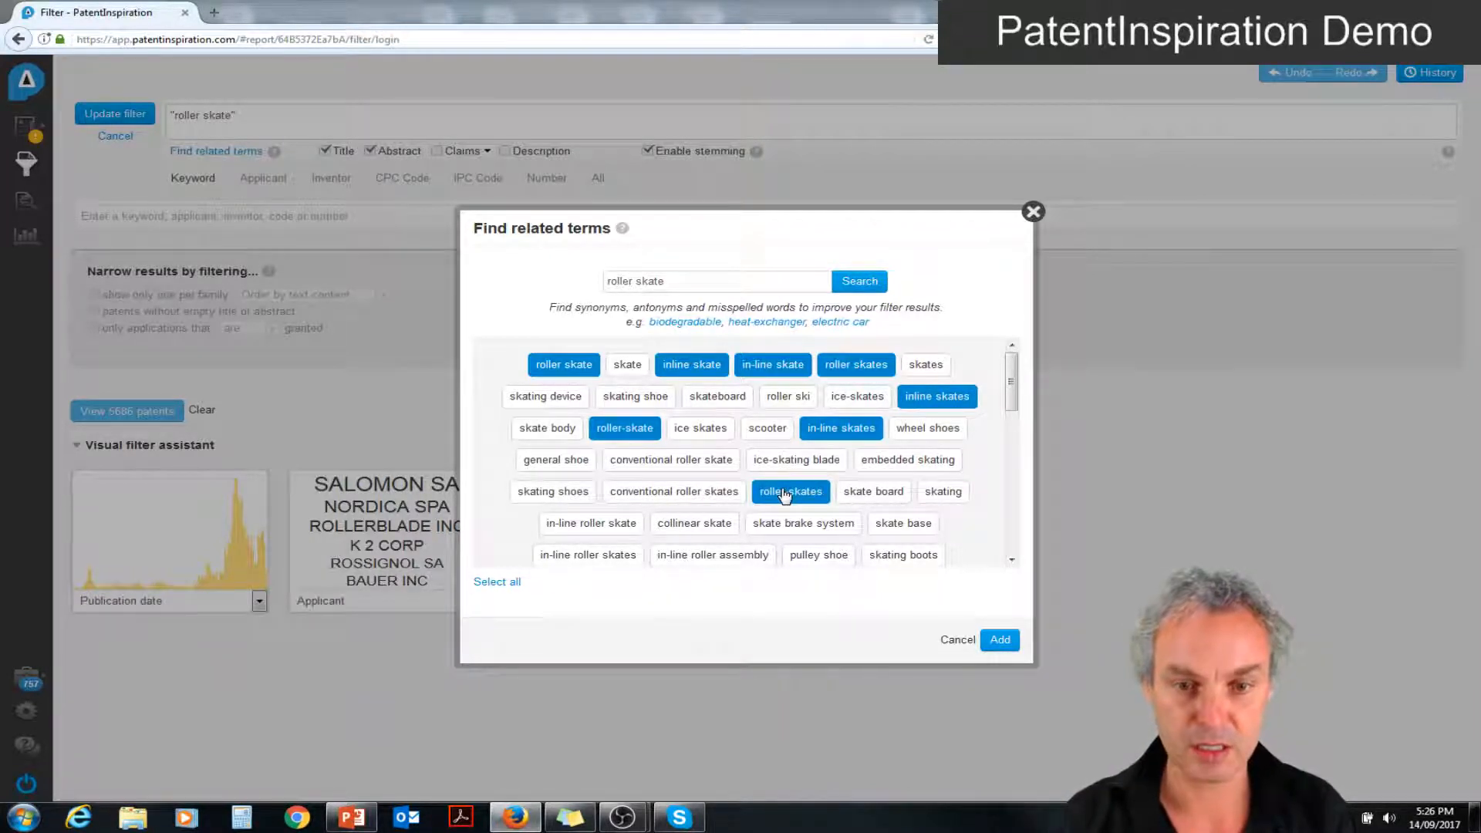
left_click(698, 494)
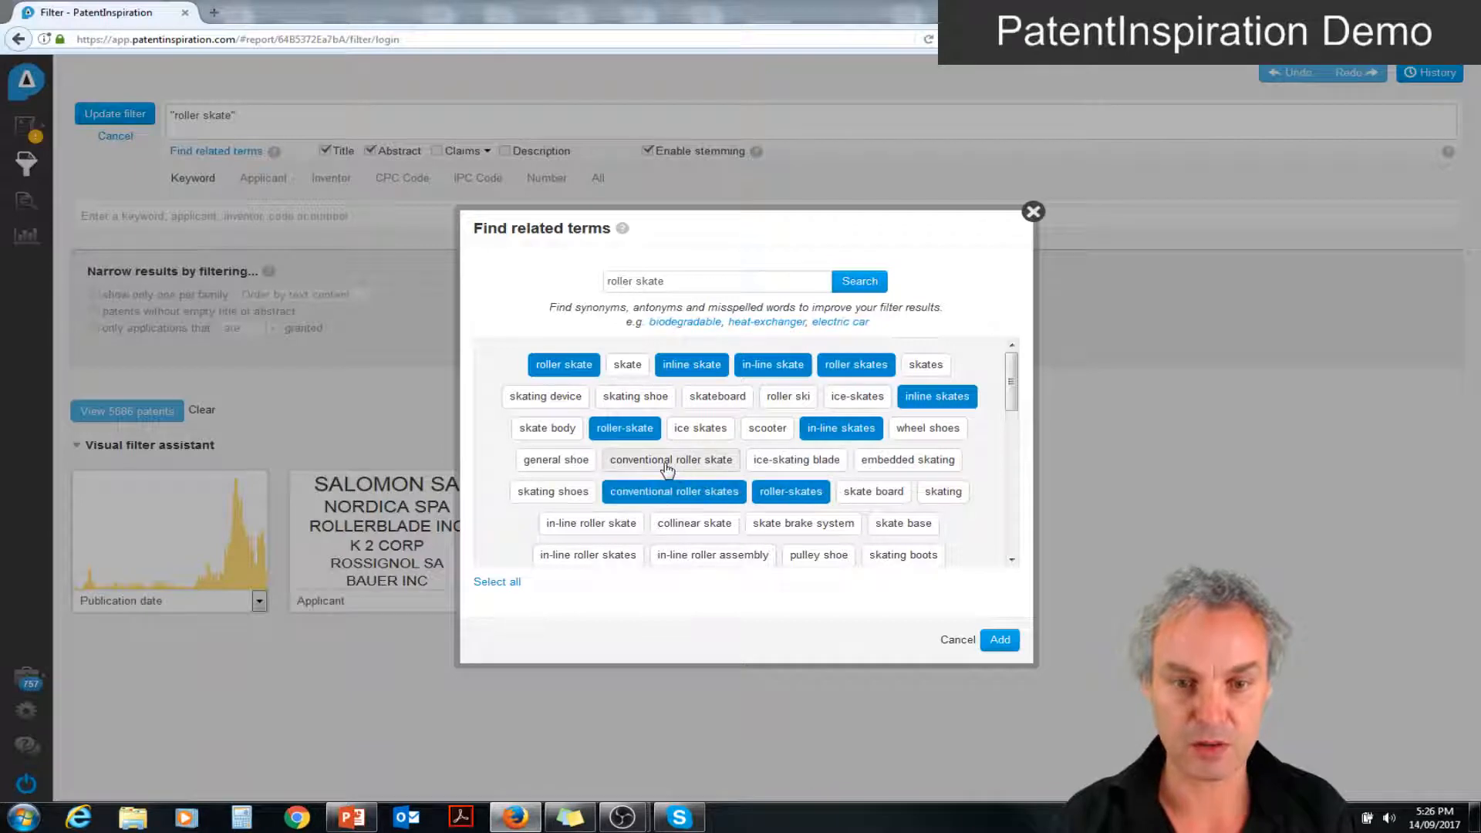
left_click(682, 465)
left_click(617, 523)
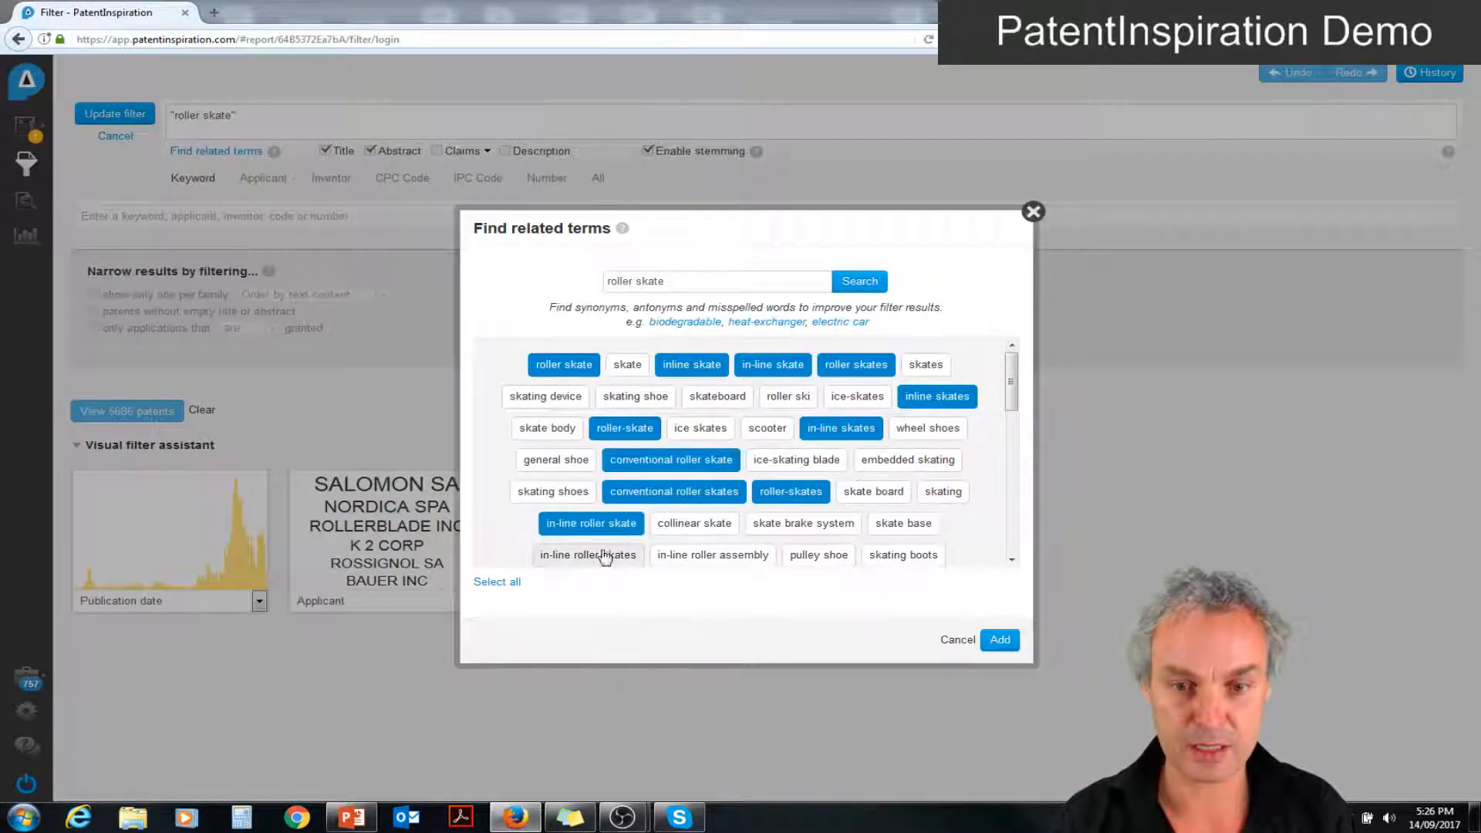
left_click(601, 558)
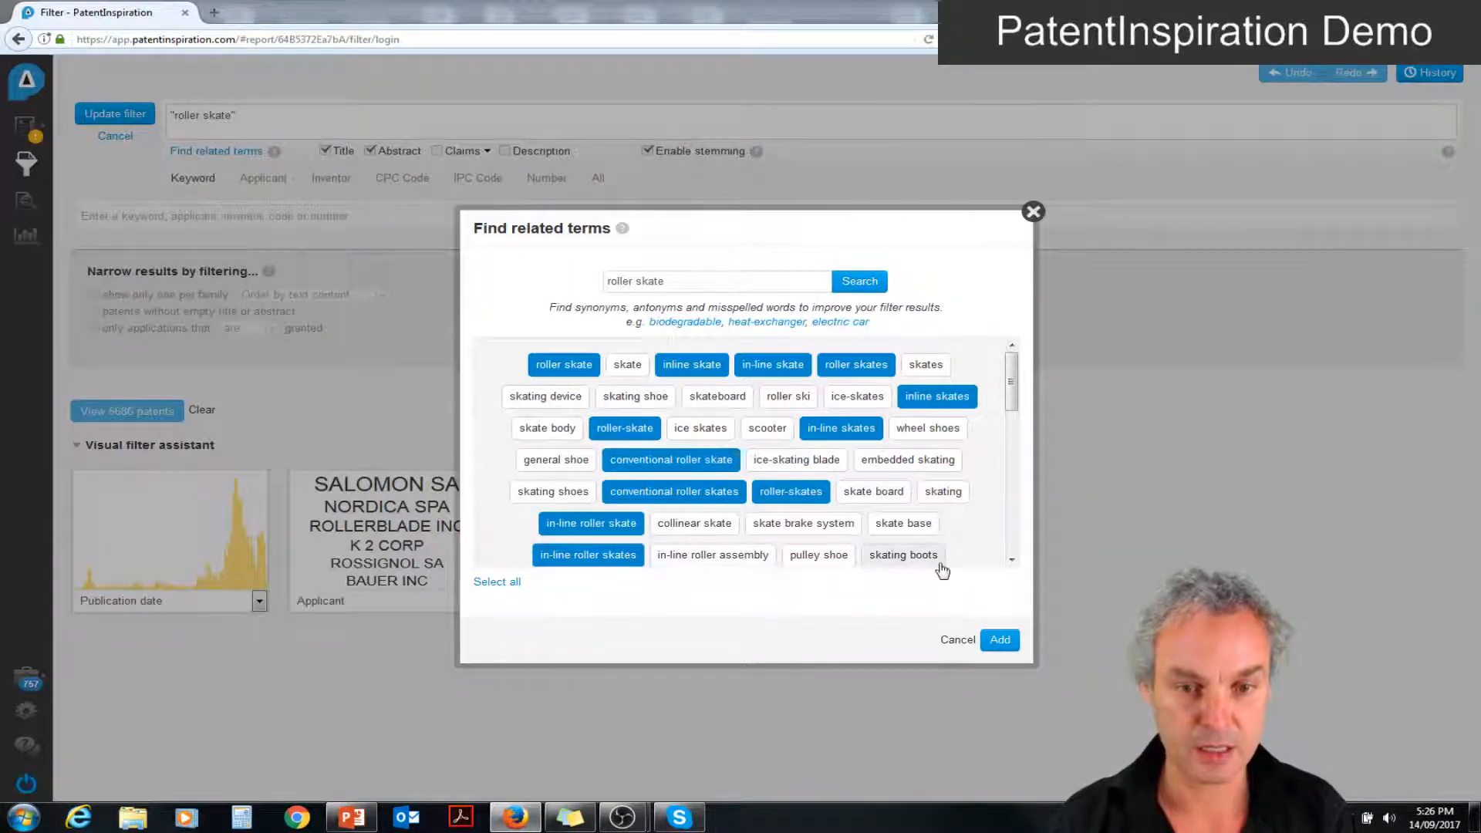
left_click(762, 561)
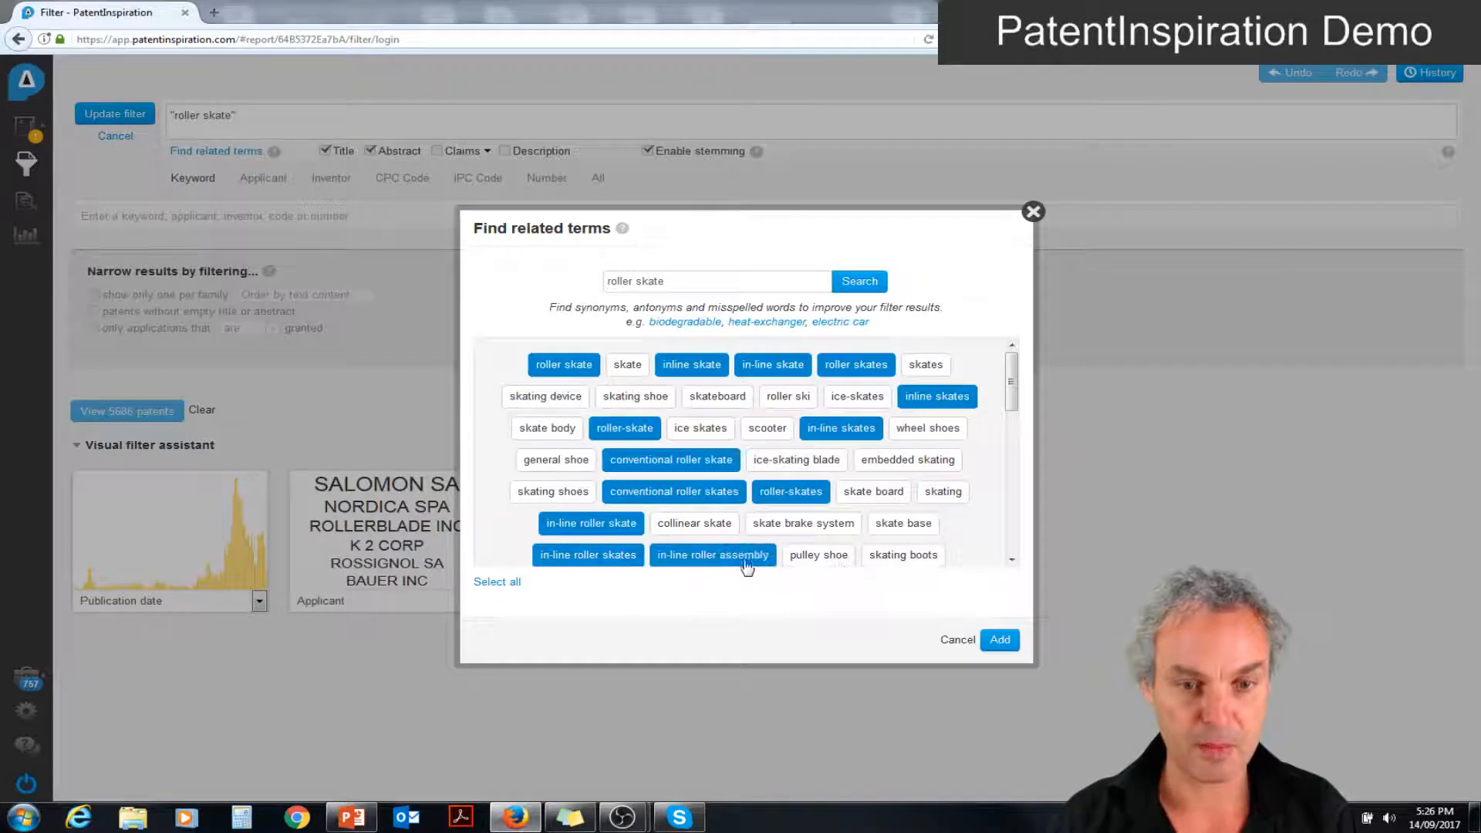
- Select the related terms rollerblade and in-line roller further down the suggestions
left_click(1011, 561)
left_click(1011, 562)
left_click(1011, 563)
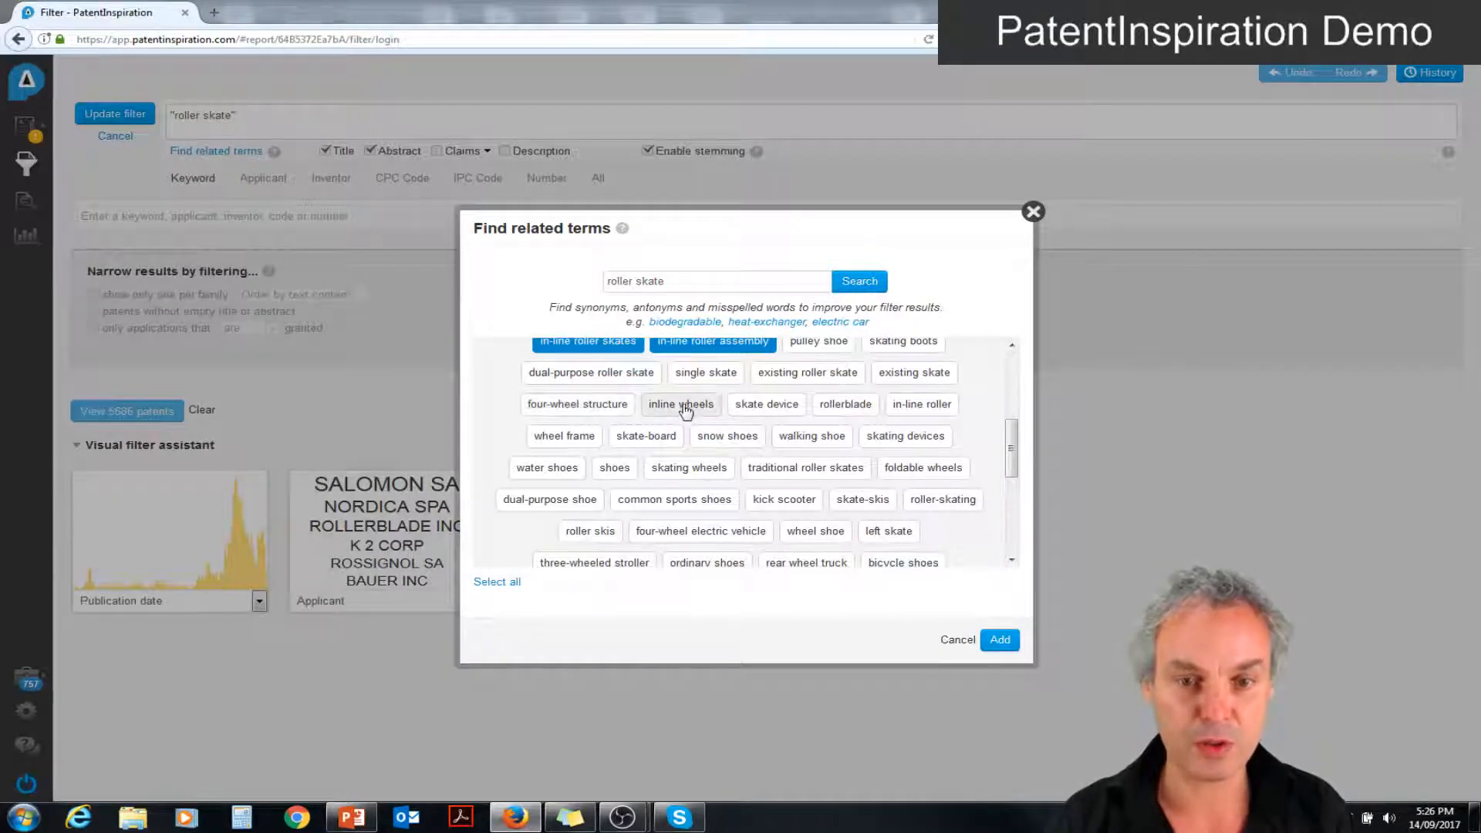
left_click(837, 411)
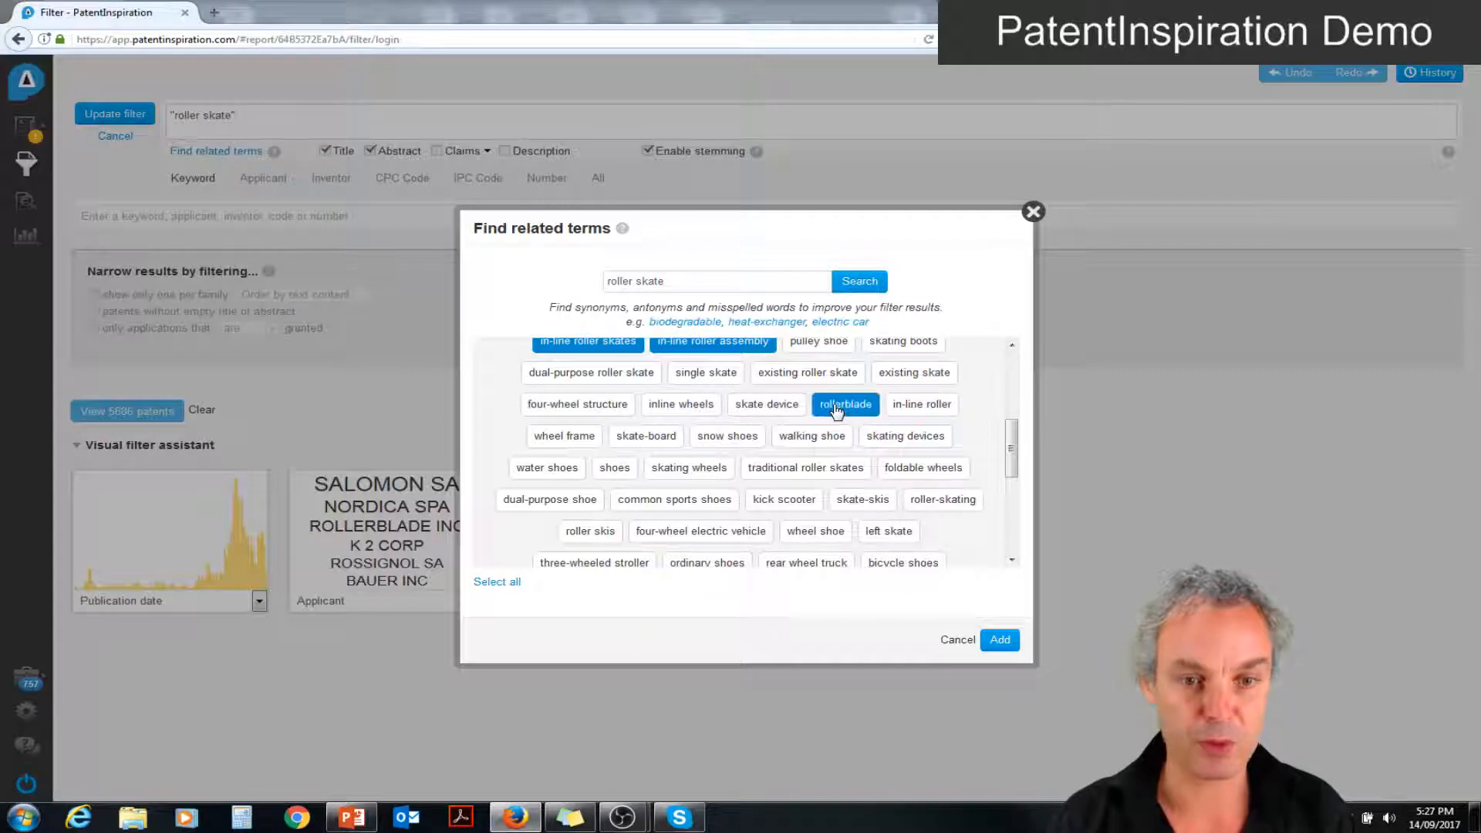
left_click(918, 411)
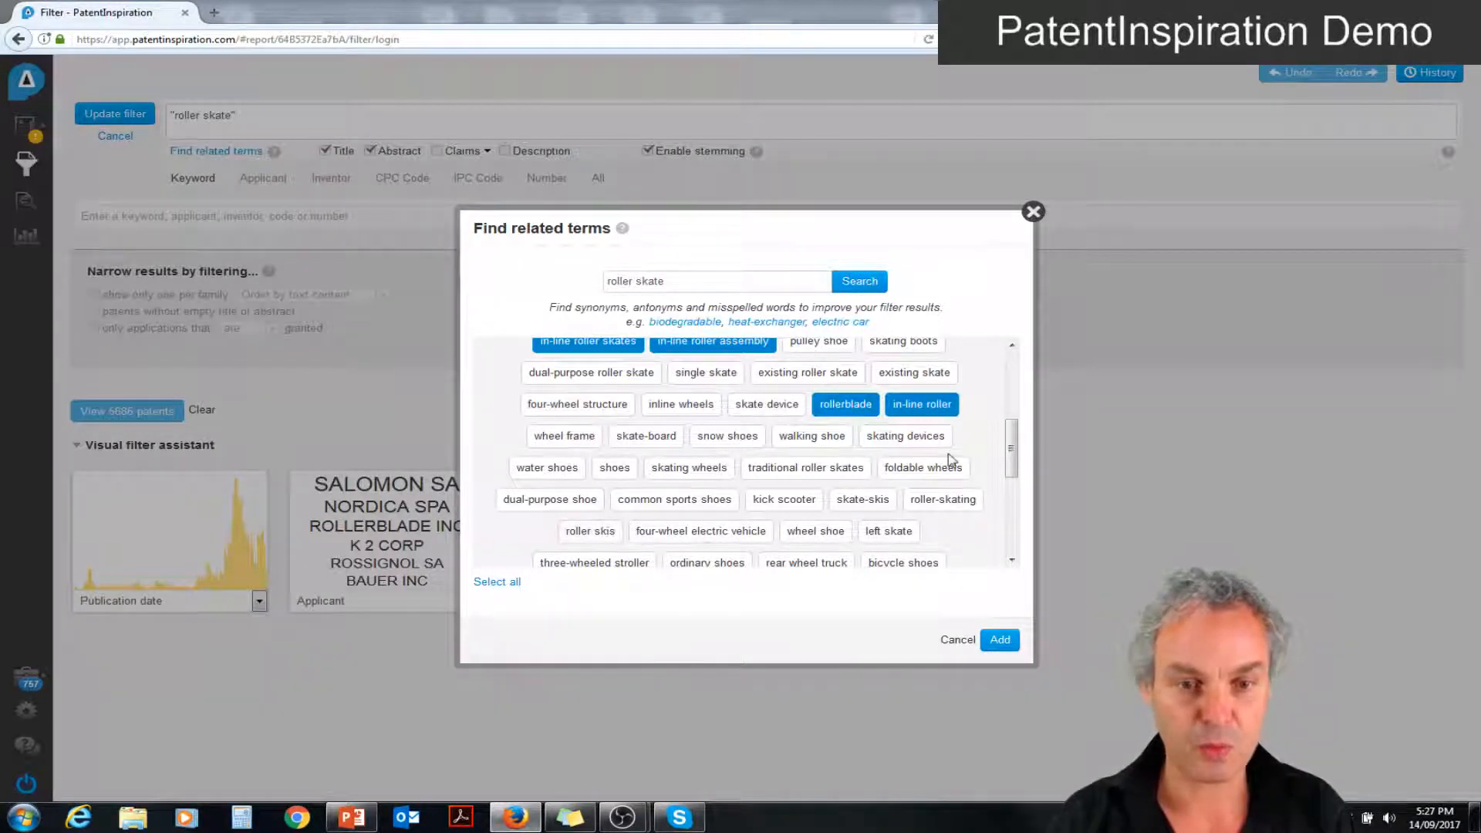
- Select roller-skating, rollerskates and roller blade, and update the keyword filter with all the chosen related terms
left_click_drag(1011, 459, 1011, 482)
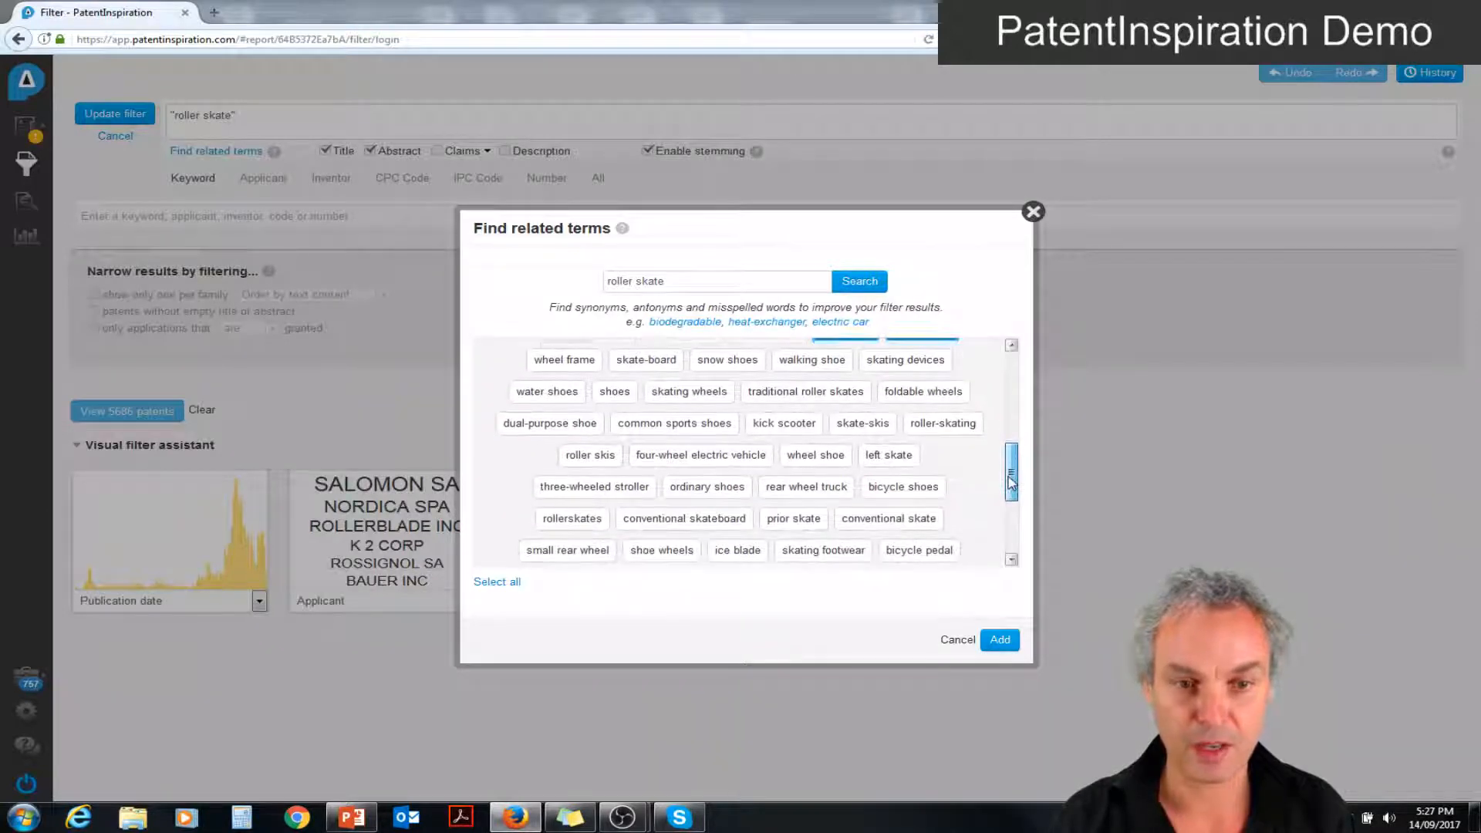
left_click(939, 425)
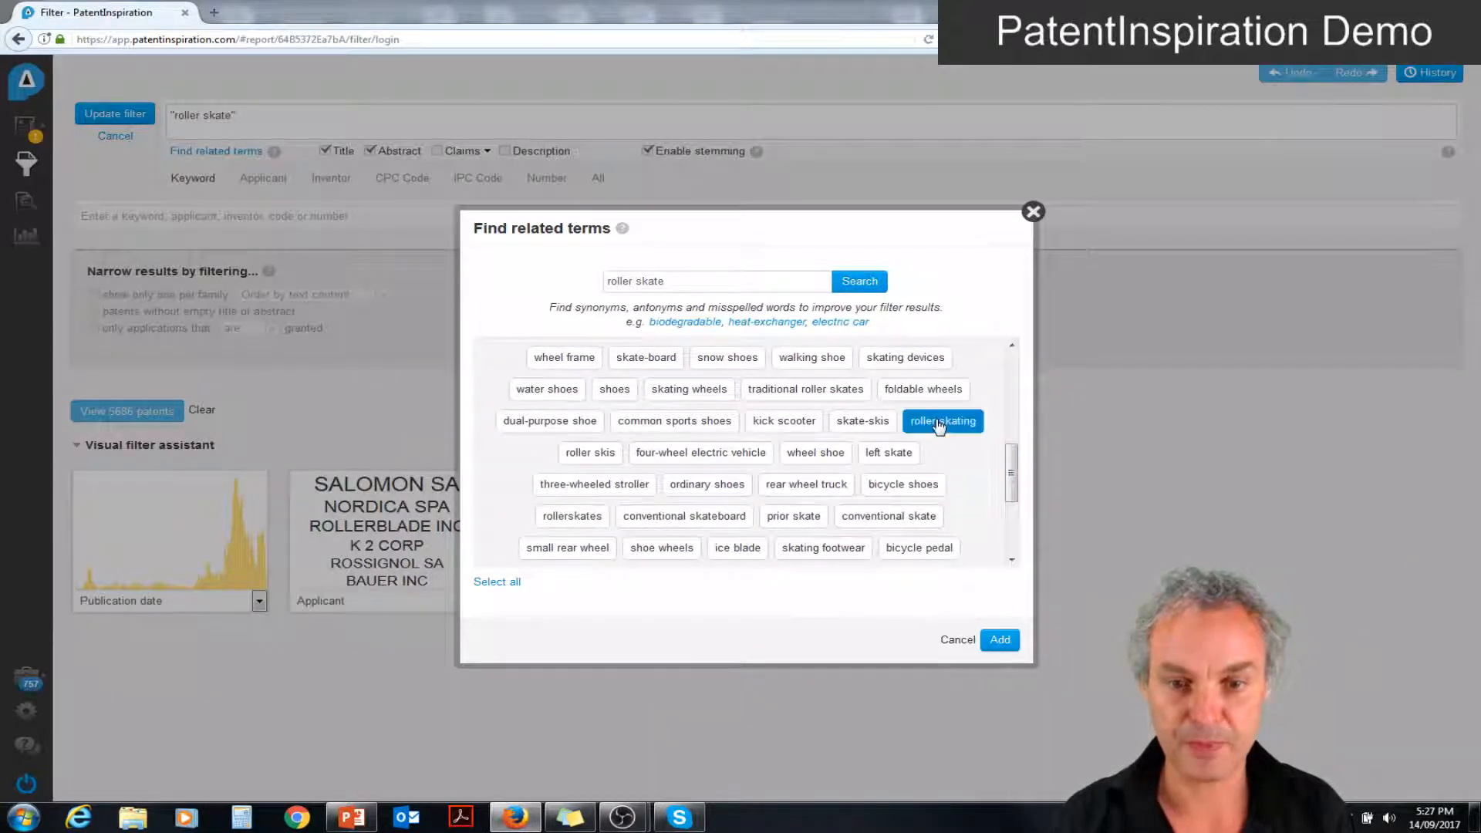
left_click(557, 524)
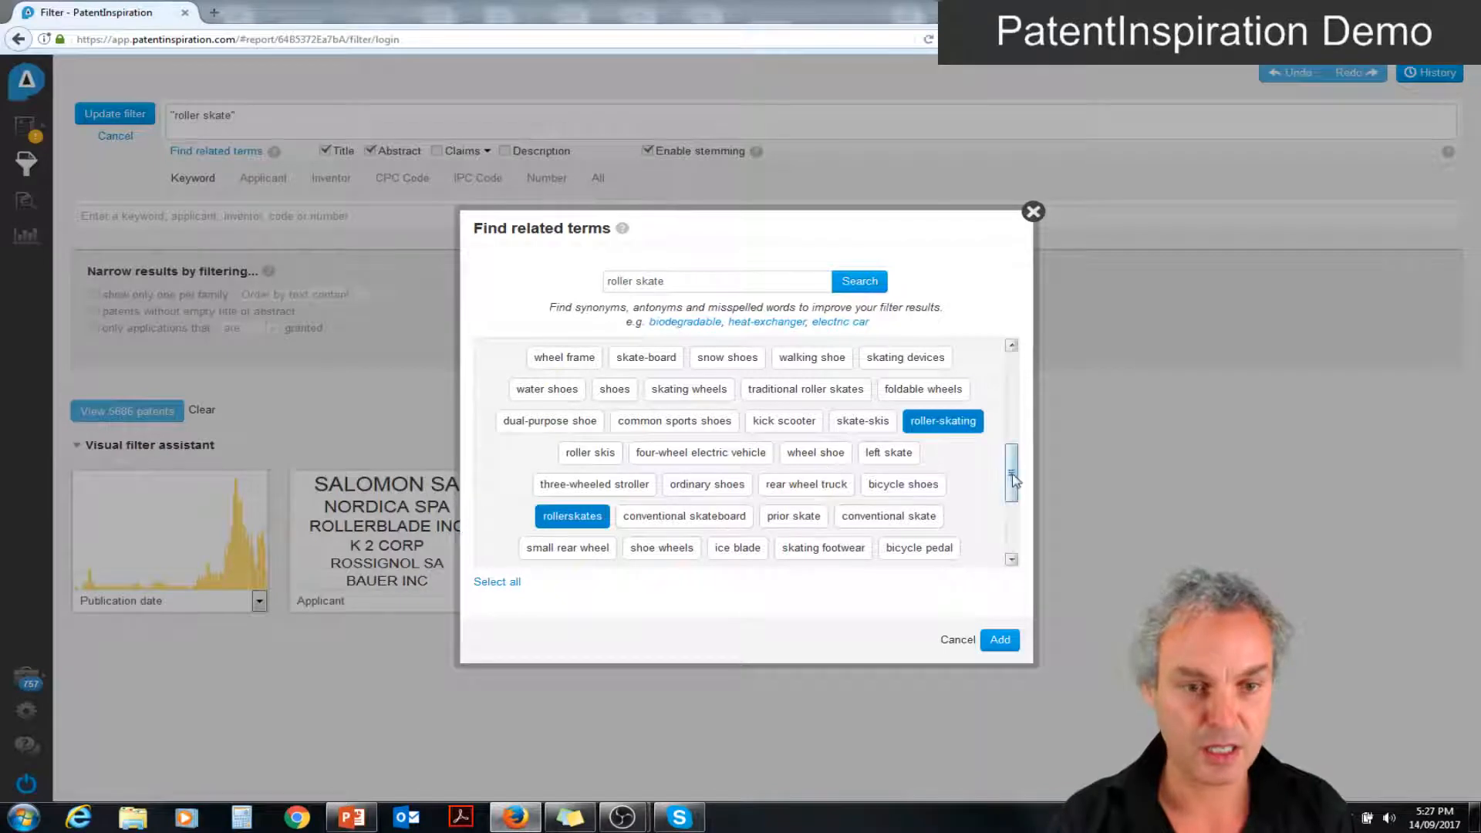
left_click_drag(1012, 480, 1012, 513)
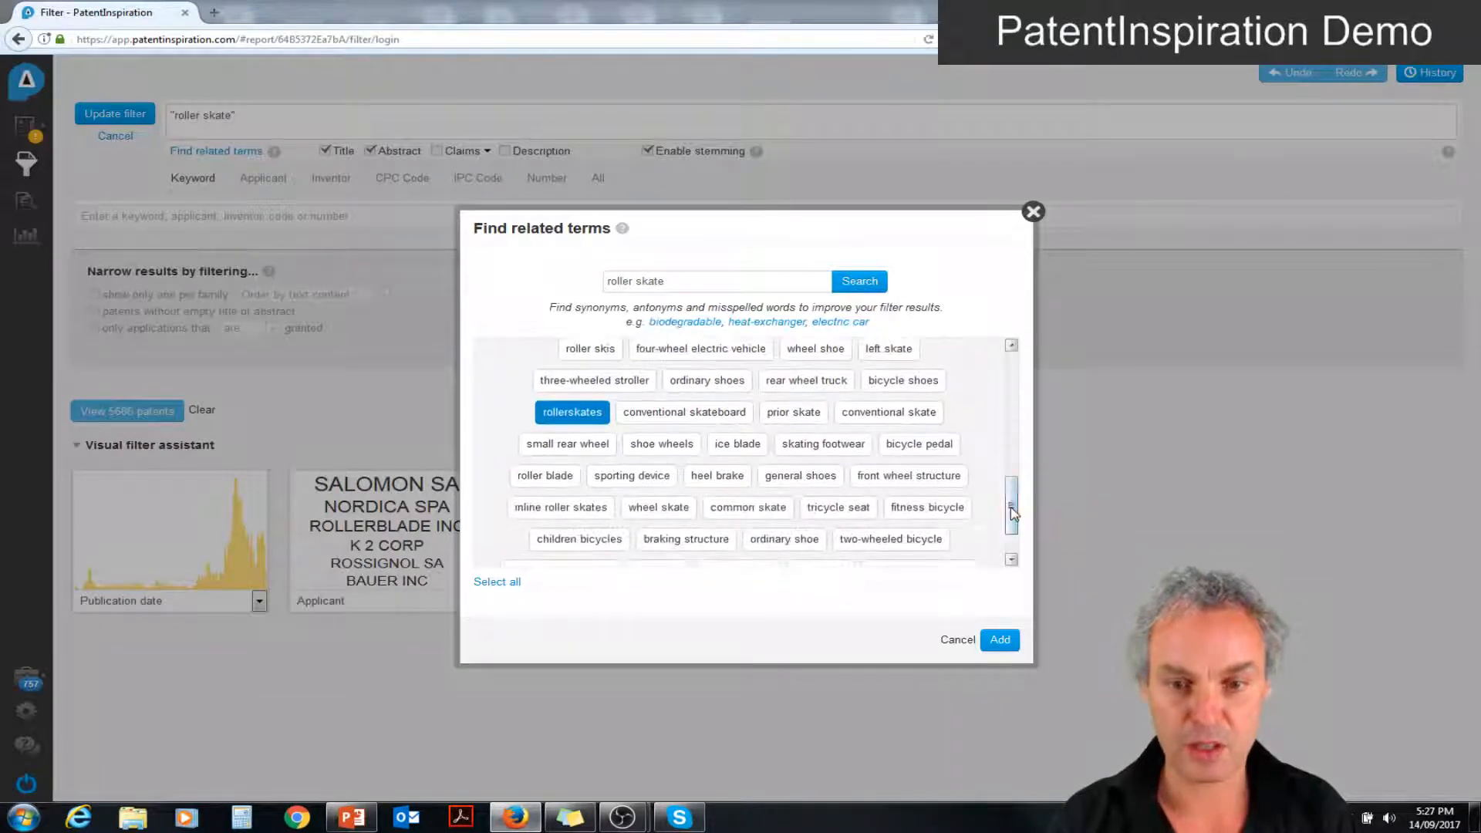
left_click(543, 479)
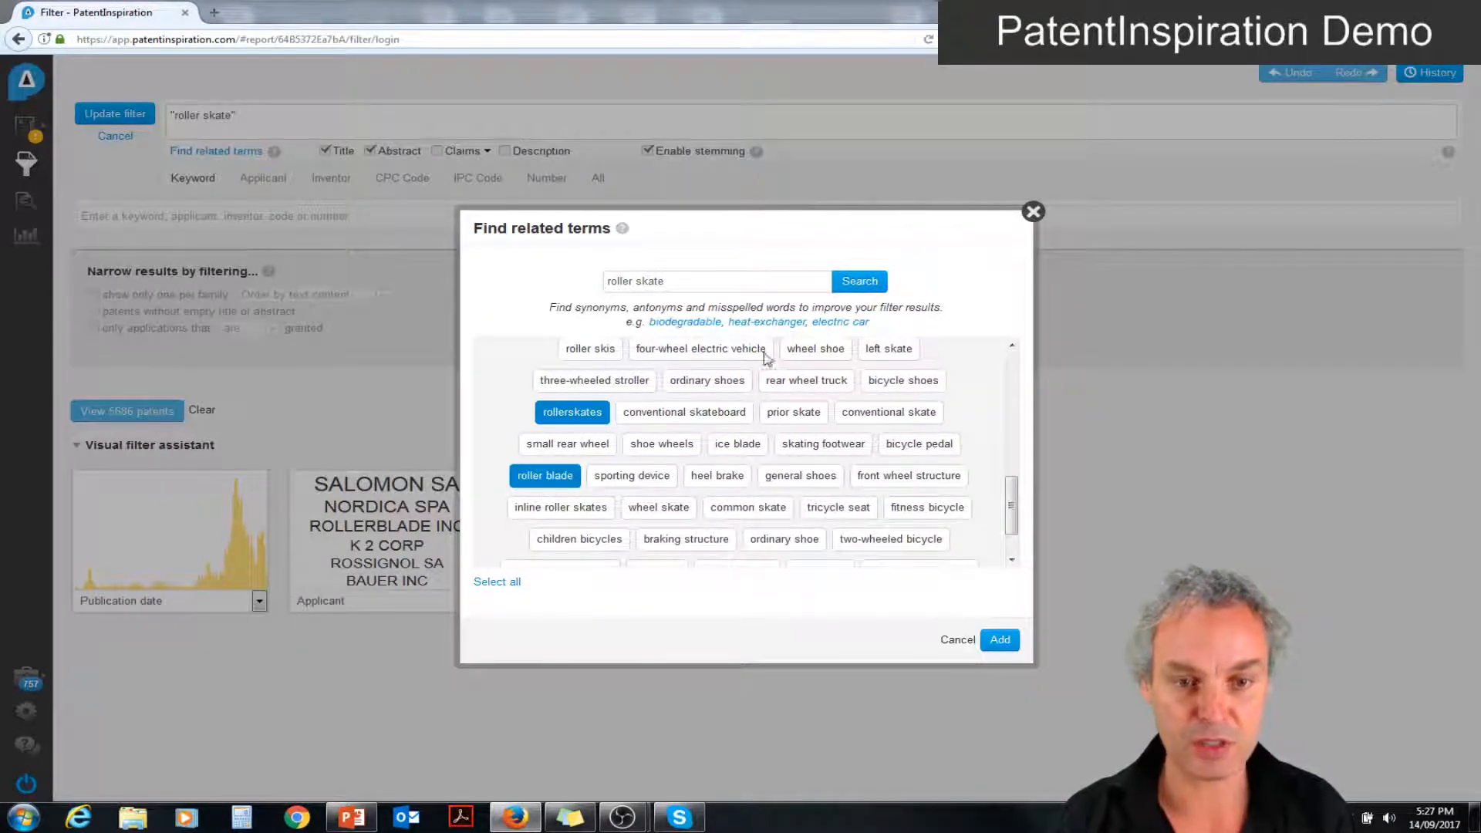
left_click(1000, 639)
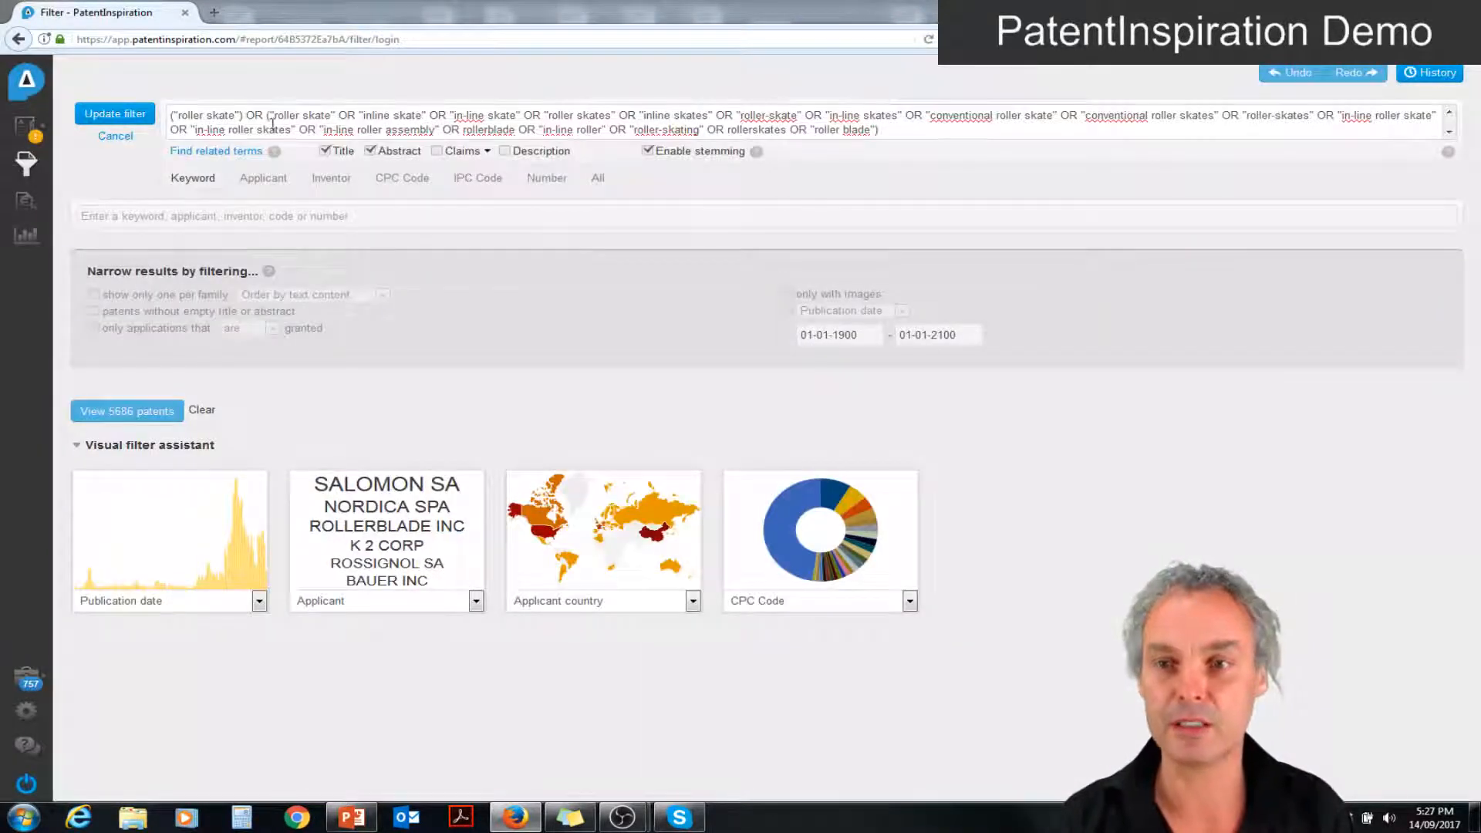
left_click(116, 114)
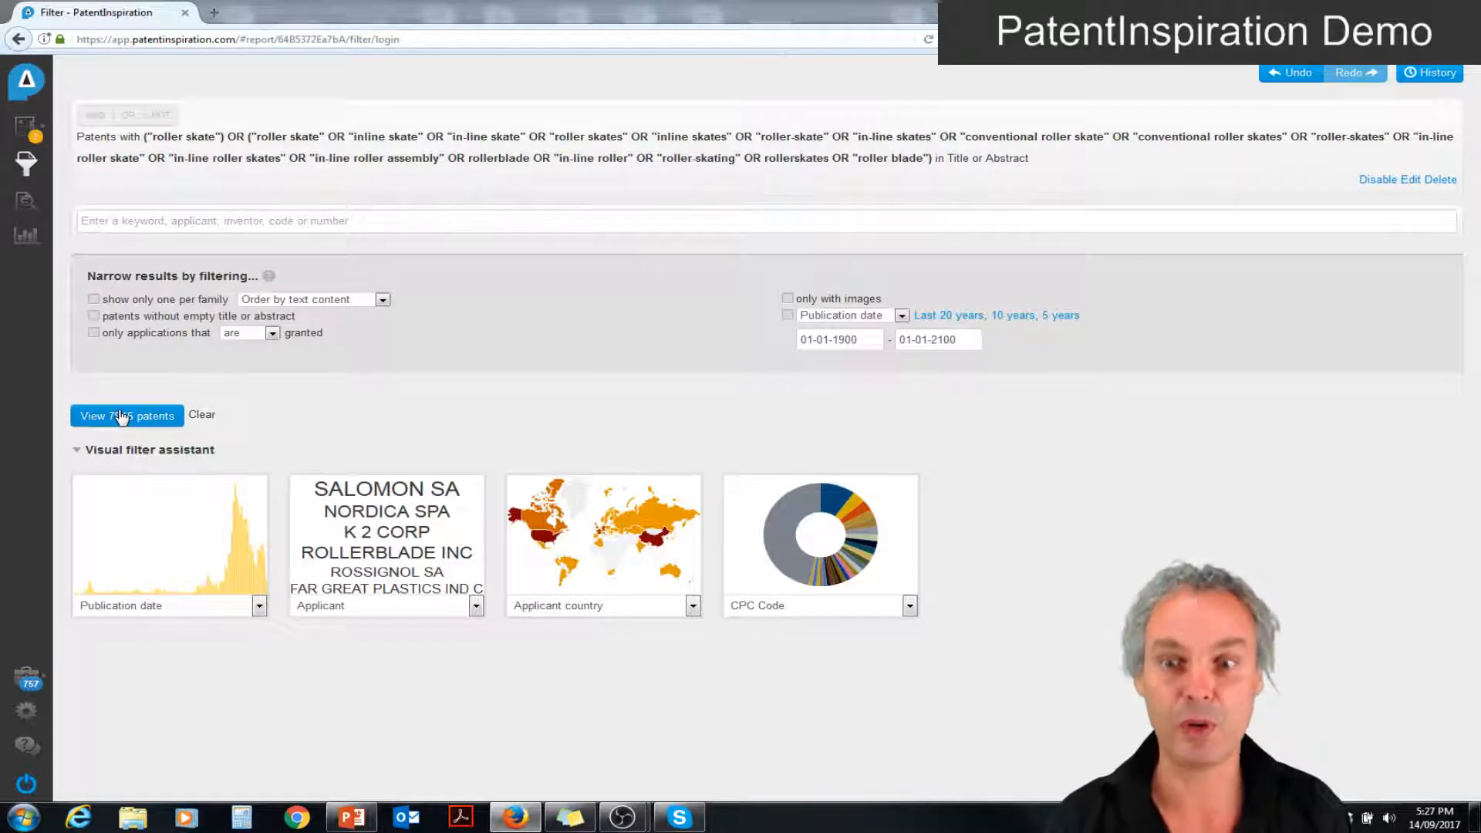
- View the list of patents matching the filter and go to the report's analysis page
left_click(121, 417)
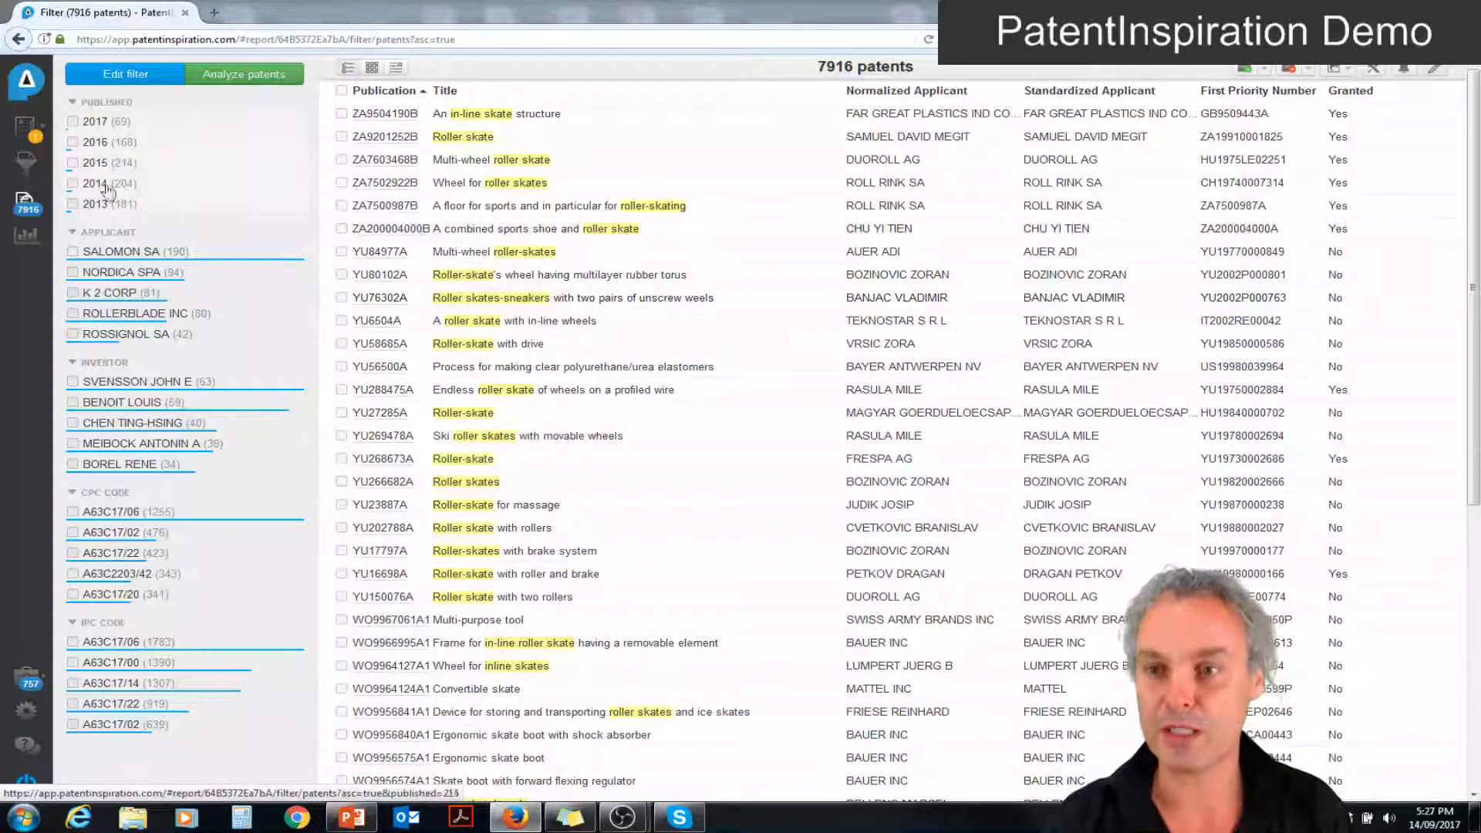
left_click(29, 237)
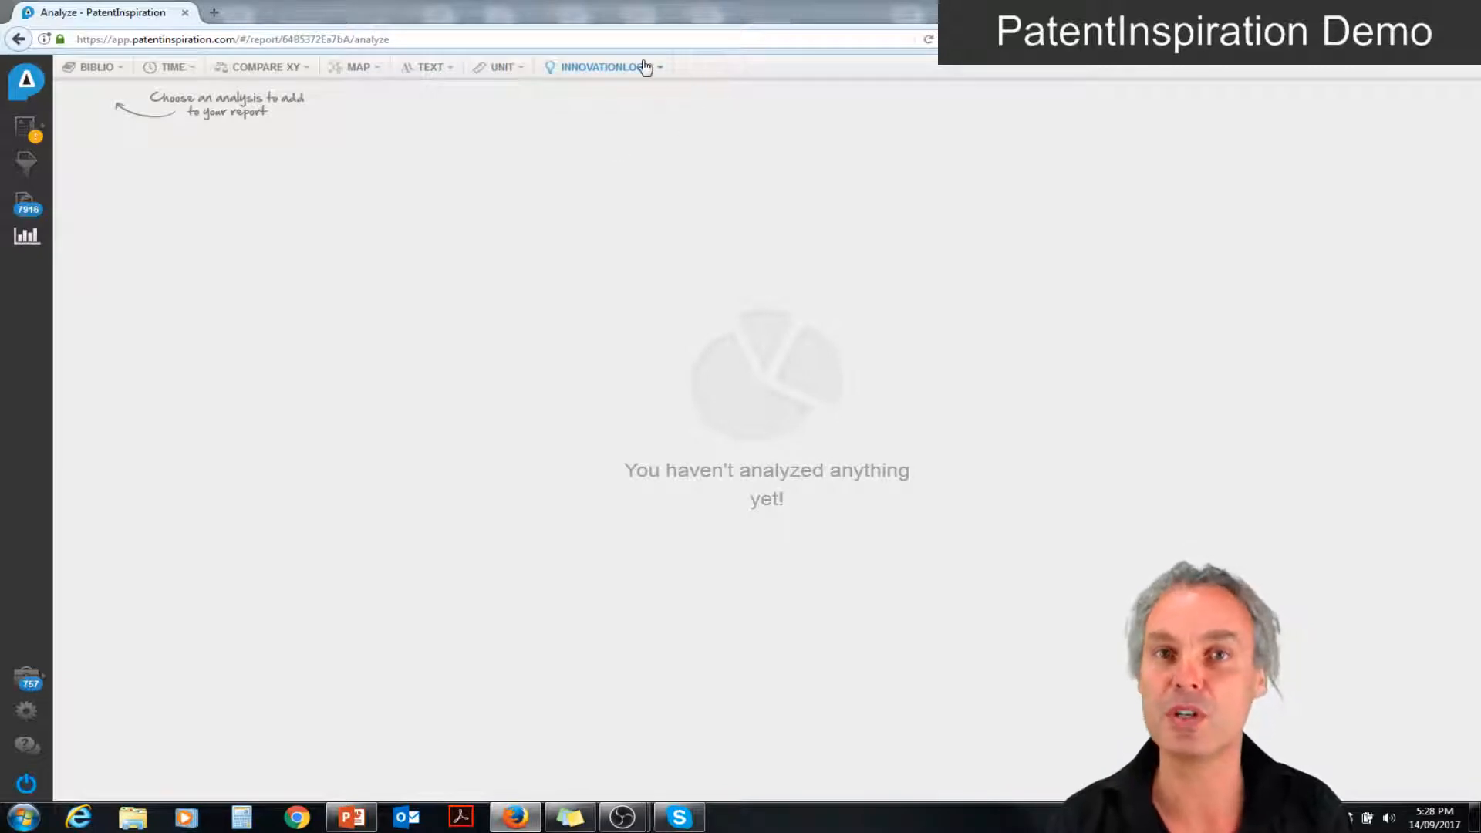
- Add the Academic, Applicant, Company and CPC Code bibliographic analyses to the report from their templates
left_click(96, 68)
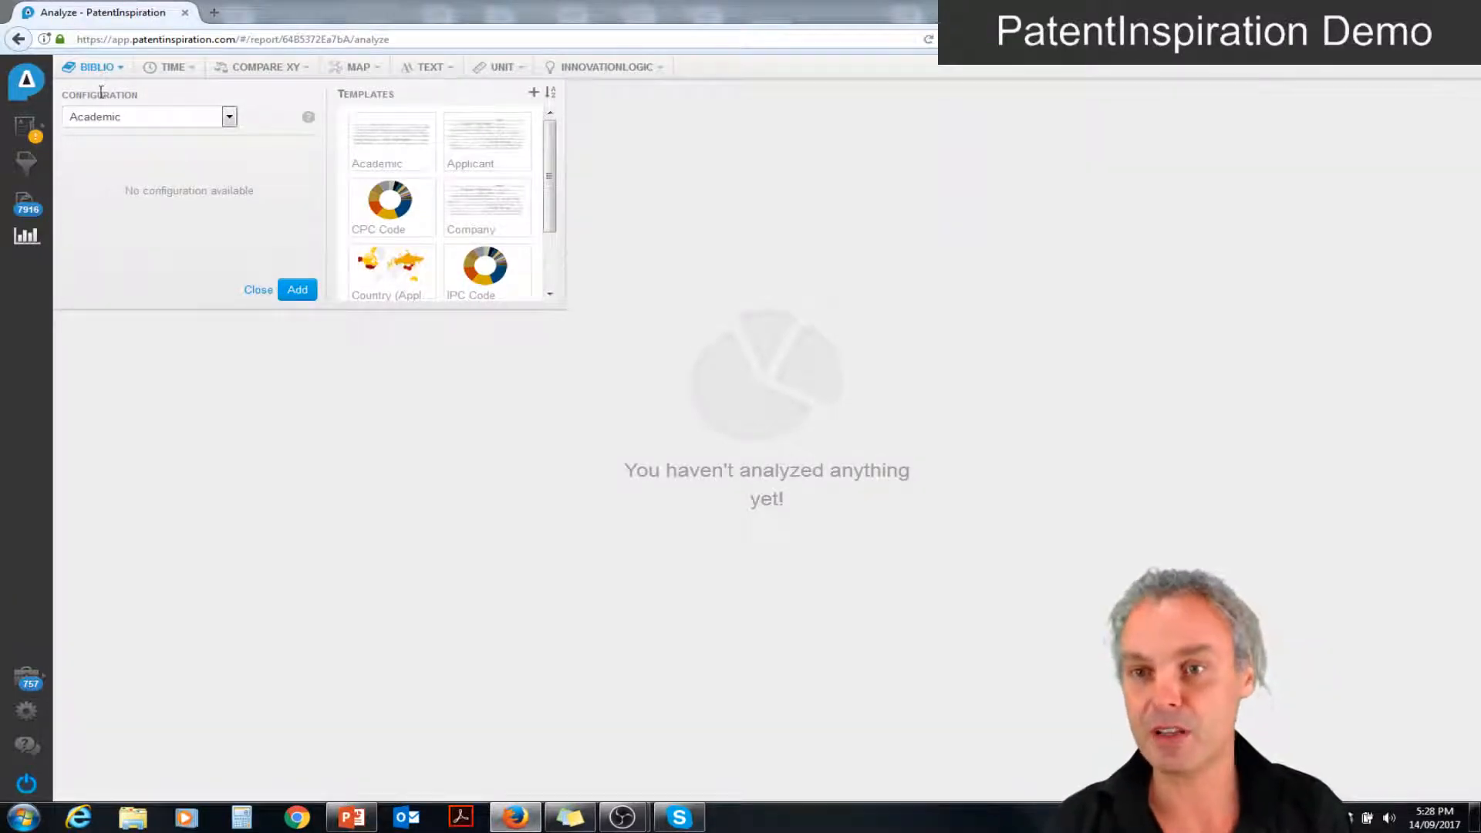
left_click(229, 119)
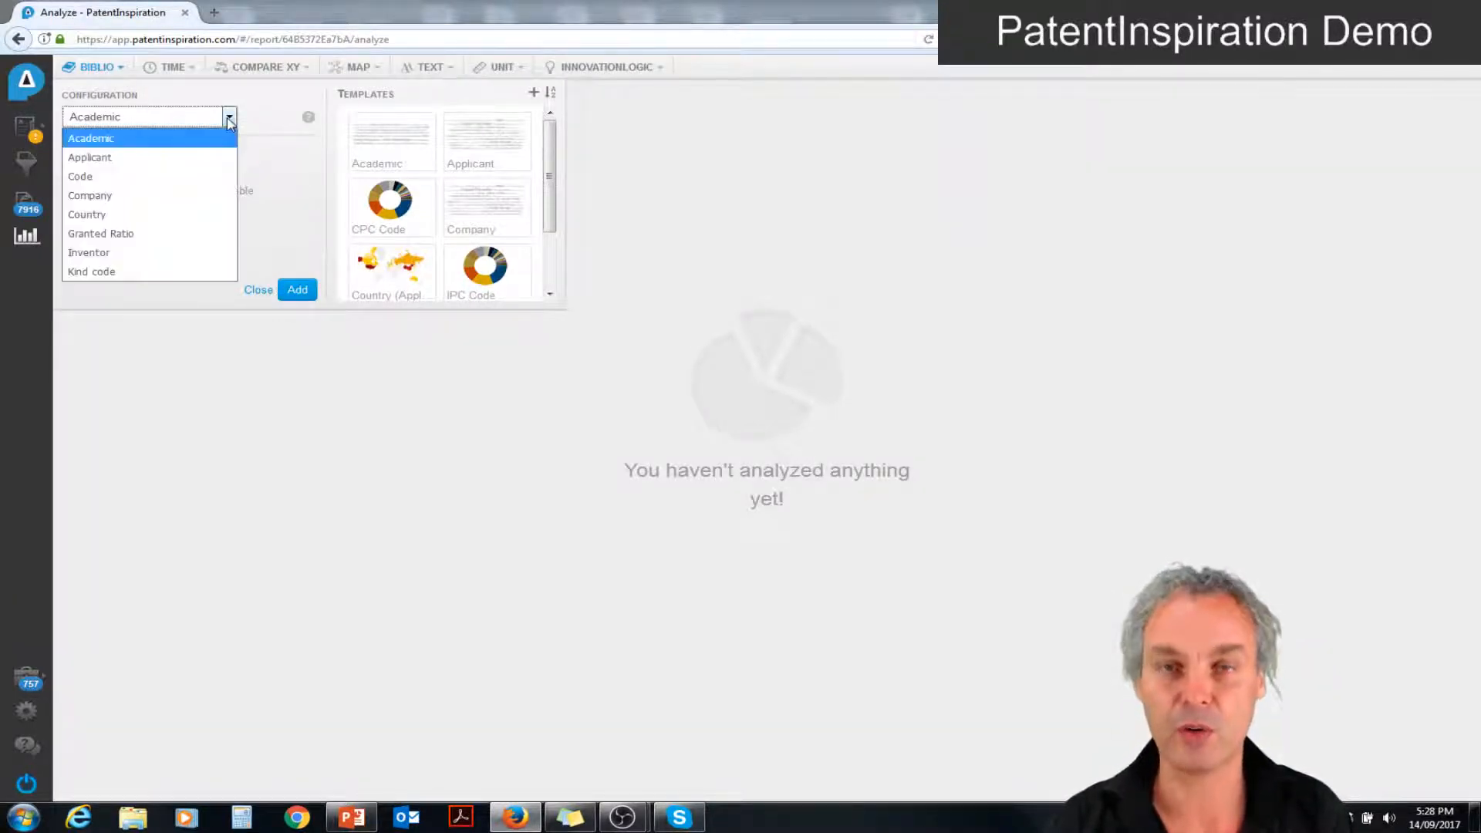
left_click(230, 120)
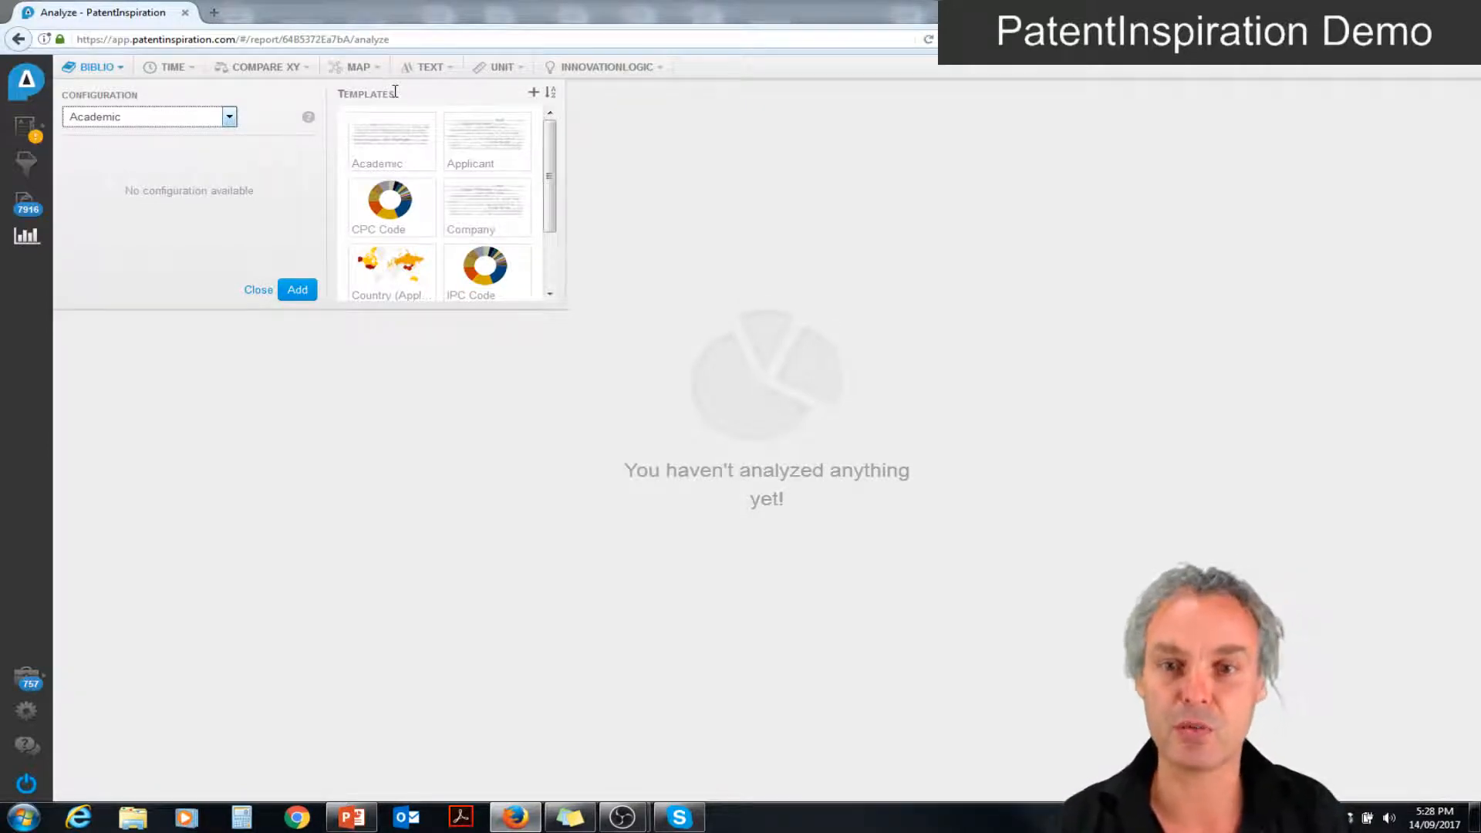
left_click(394, 135)
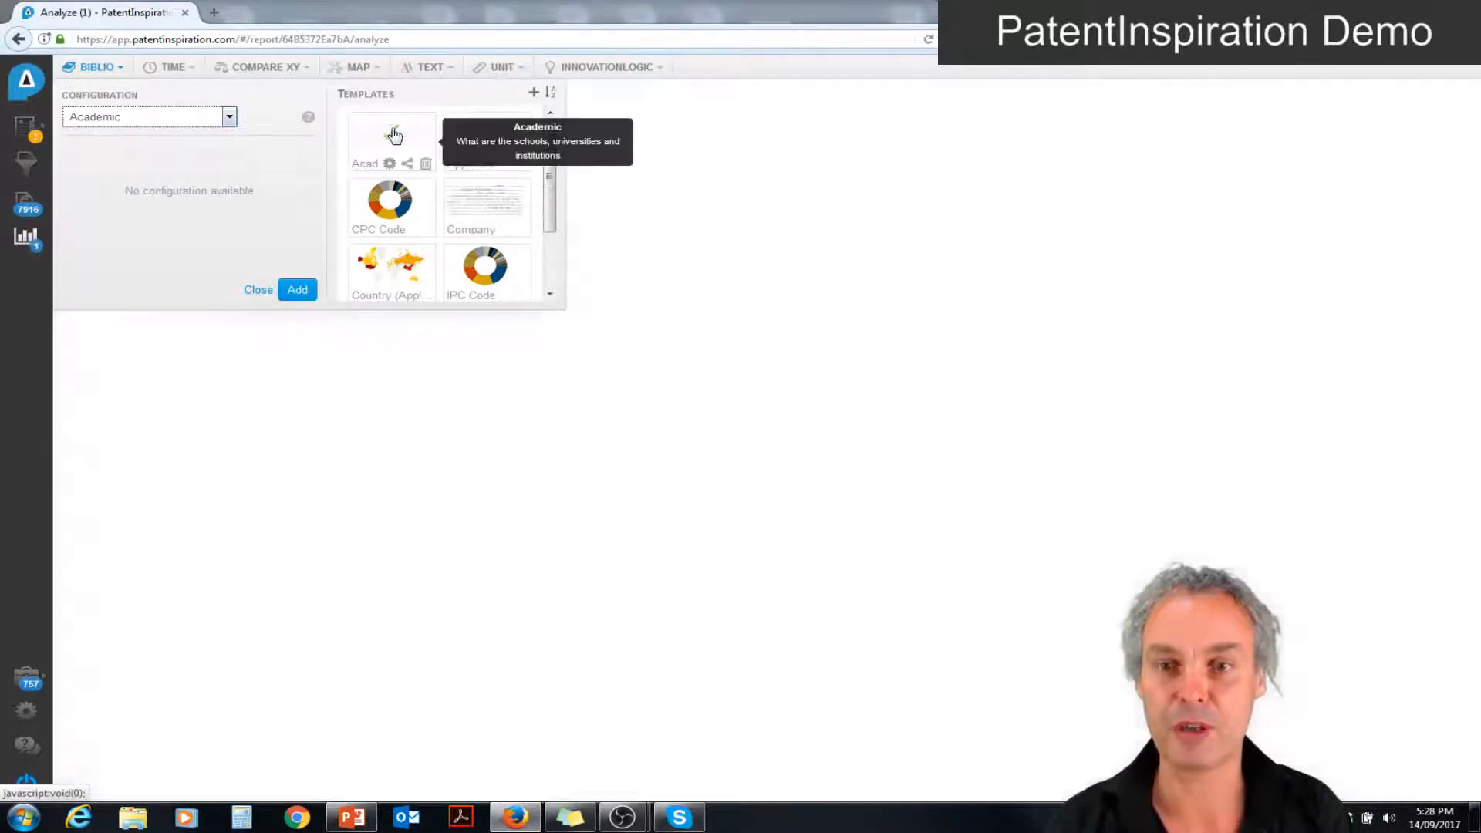
left_click(486, 139)
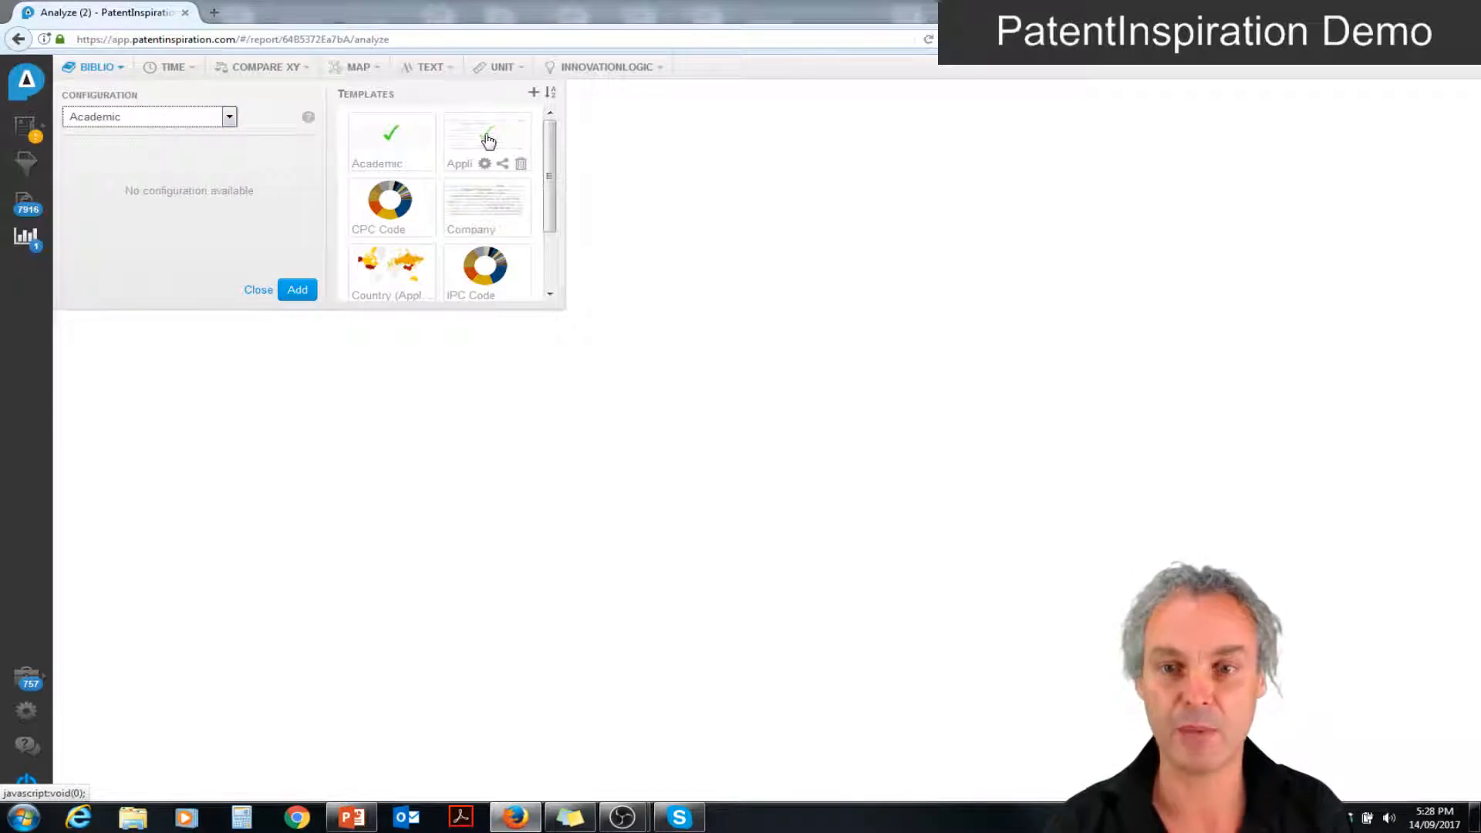
left_click(477, 210)
left_click(390, 200)
- Also add the Country (Applicant), IPC Code and Inventor bibliographic analyses to the report
left_click(394, 270)
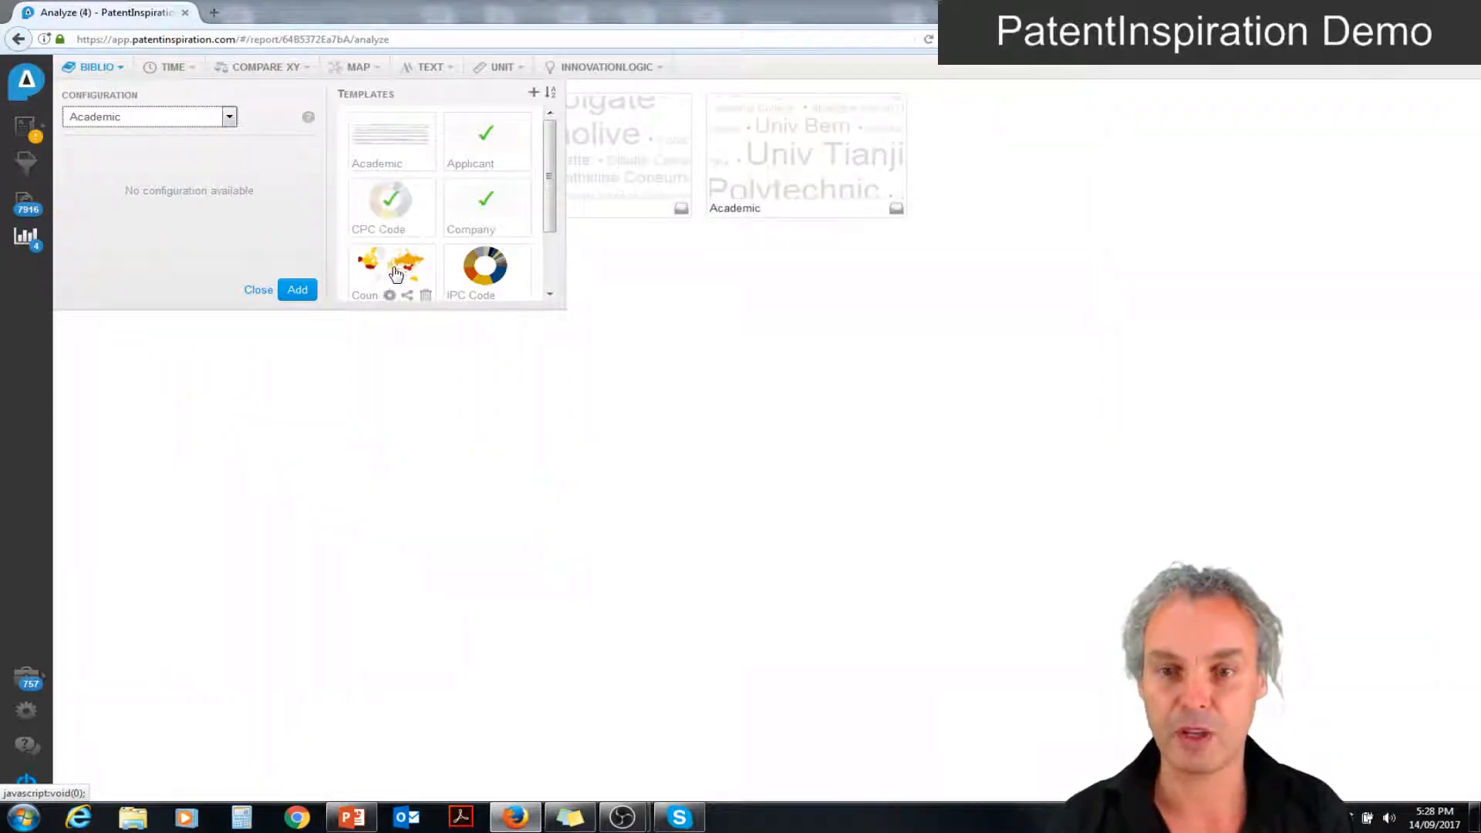
left_click(485, 266)
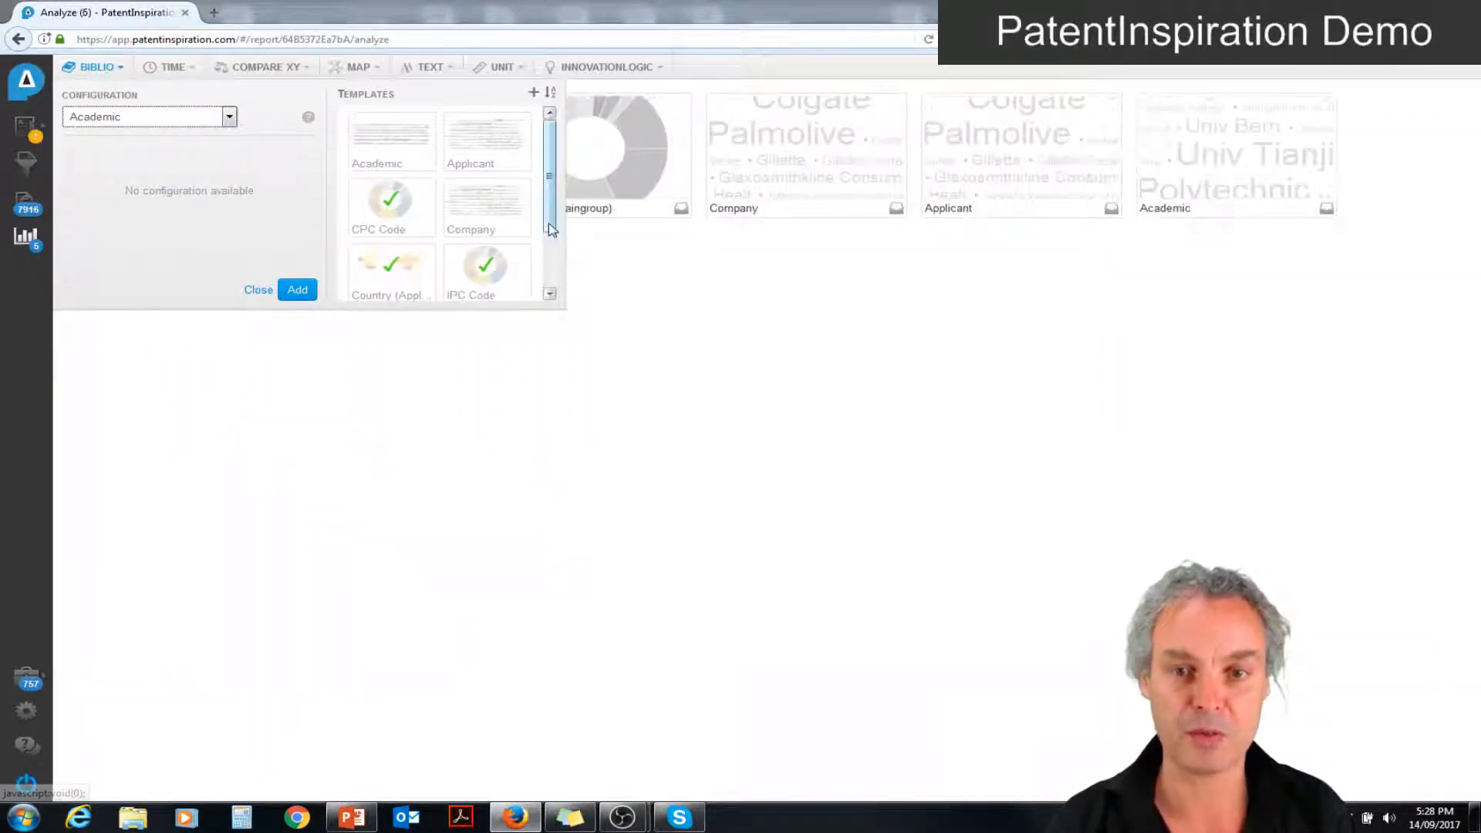
scroll(550, 234, "down", 1)
scroll(550, 233, "down", 1)
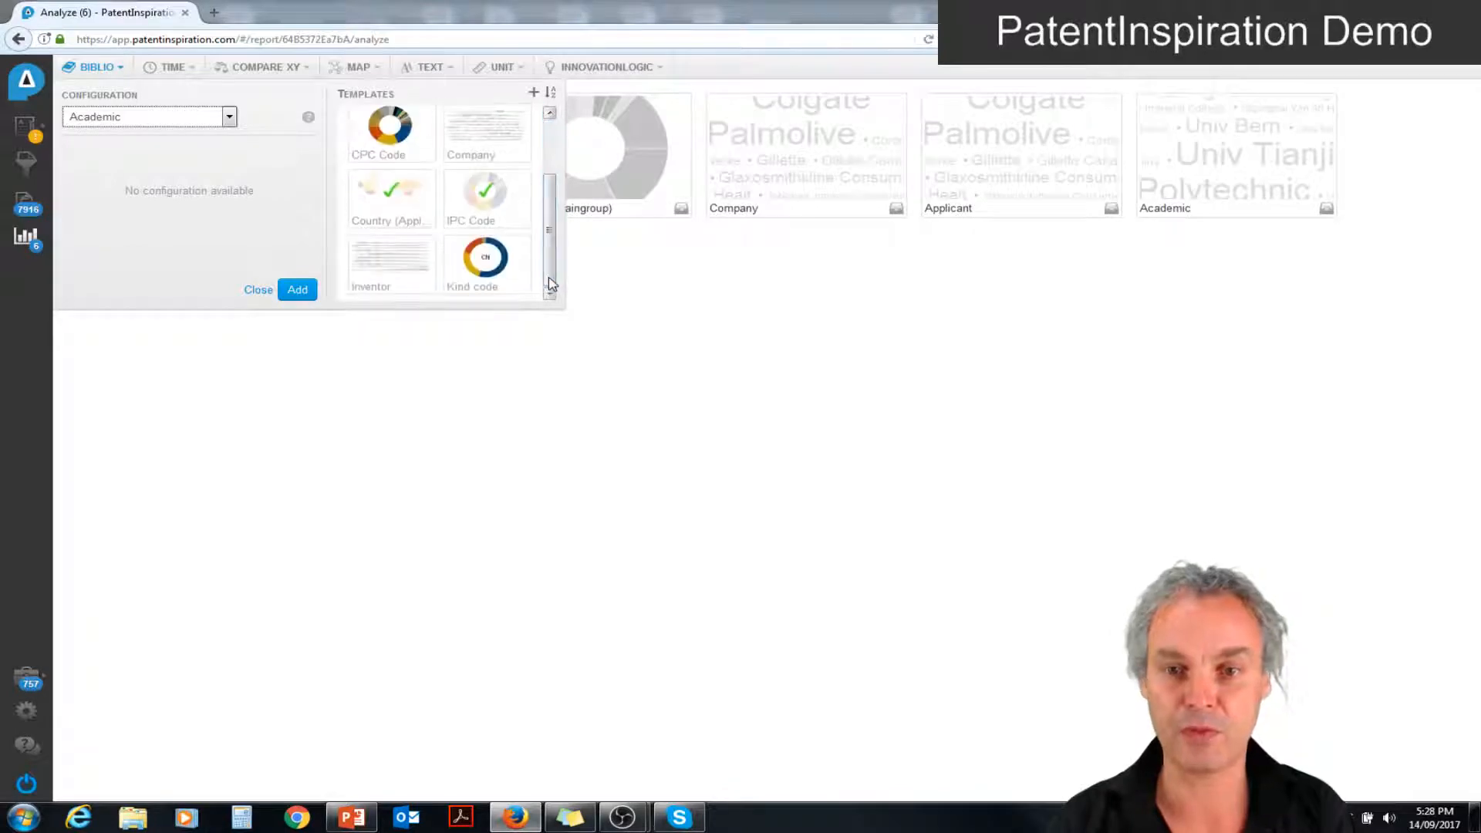
left_click(388, 272)
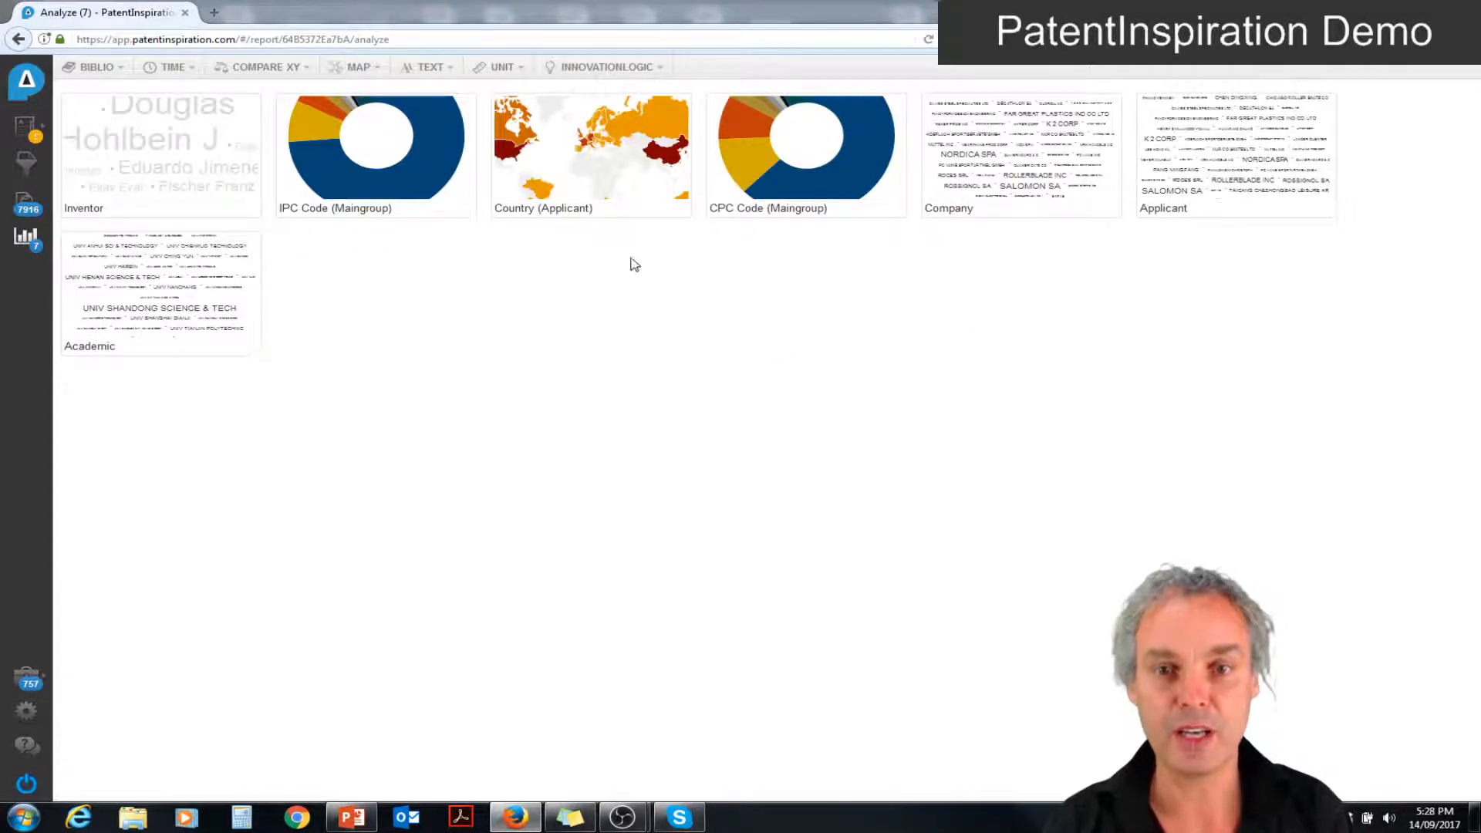
- On the Country (Applicant) map, examine Australia's patents and the one titled "Skate apparatus with retractable in-line wheels", and return to the analysis dashboard
left_click(580, 136)
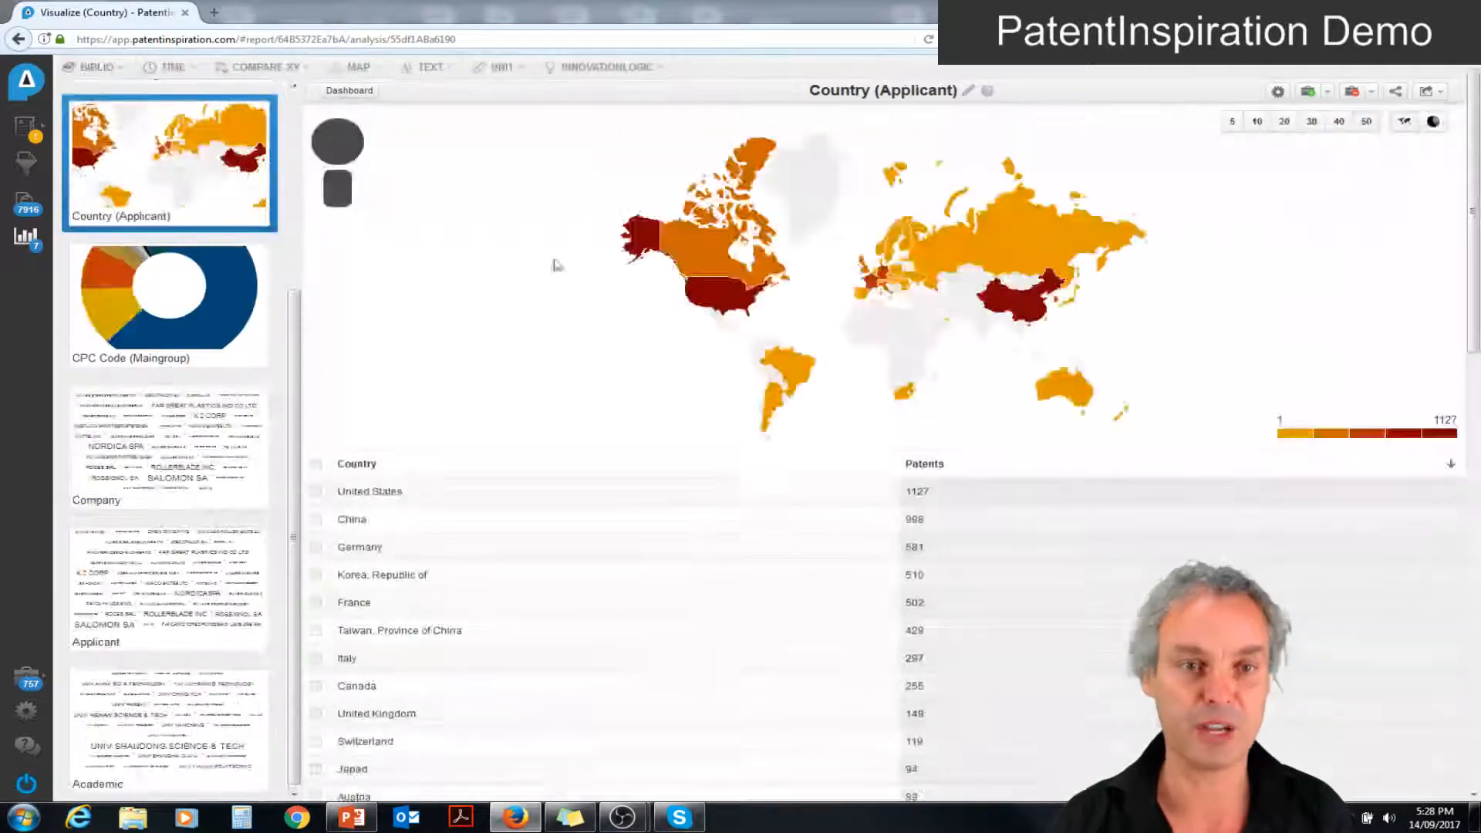
mouse_move(1032, 320)
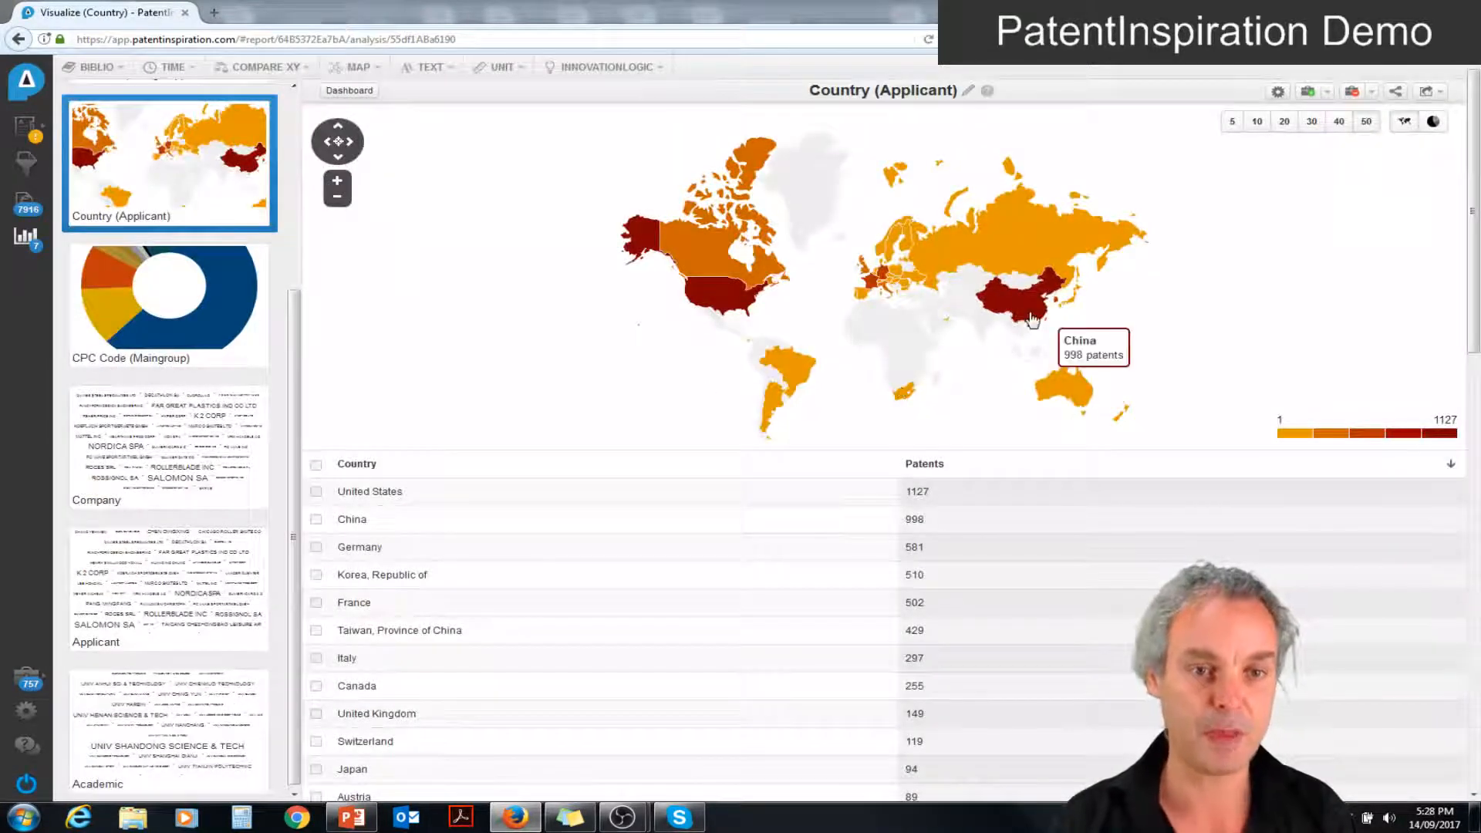
mouse_move(746, 300)
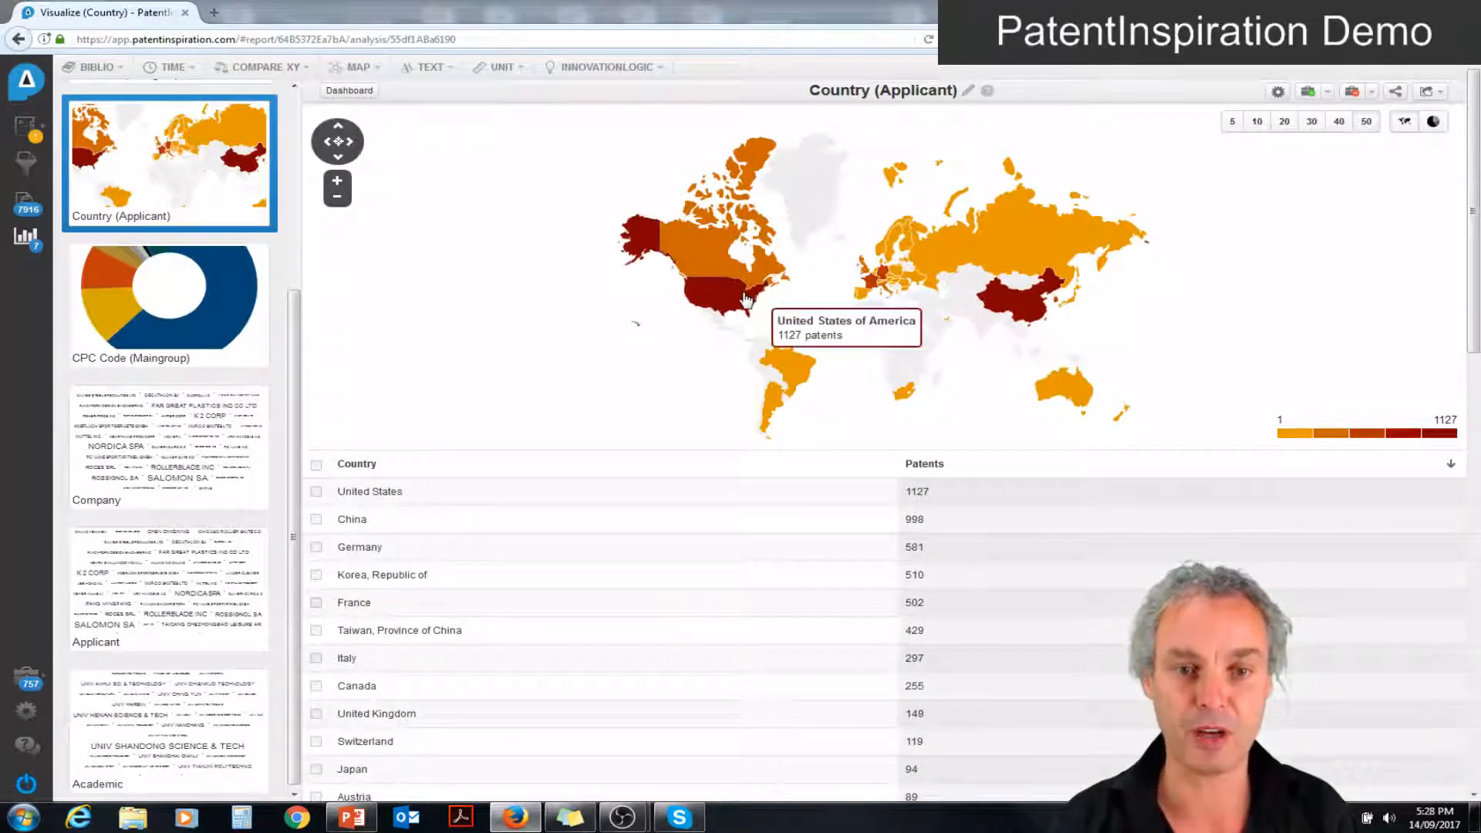
left_click(1055, 400)
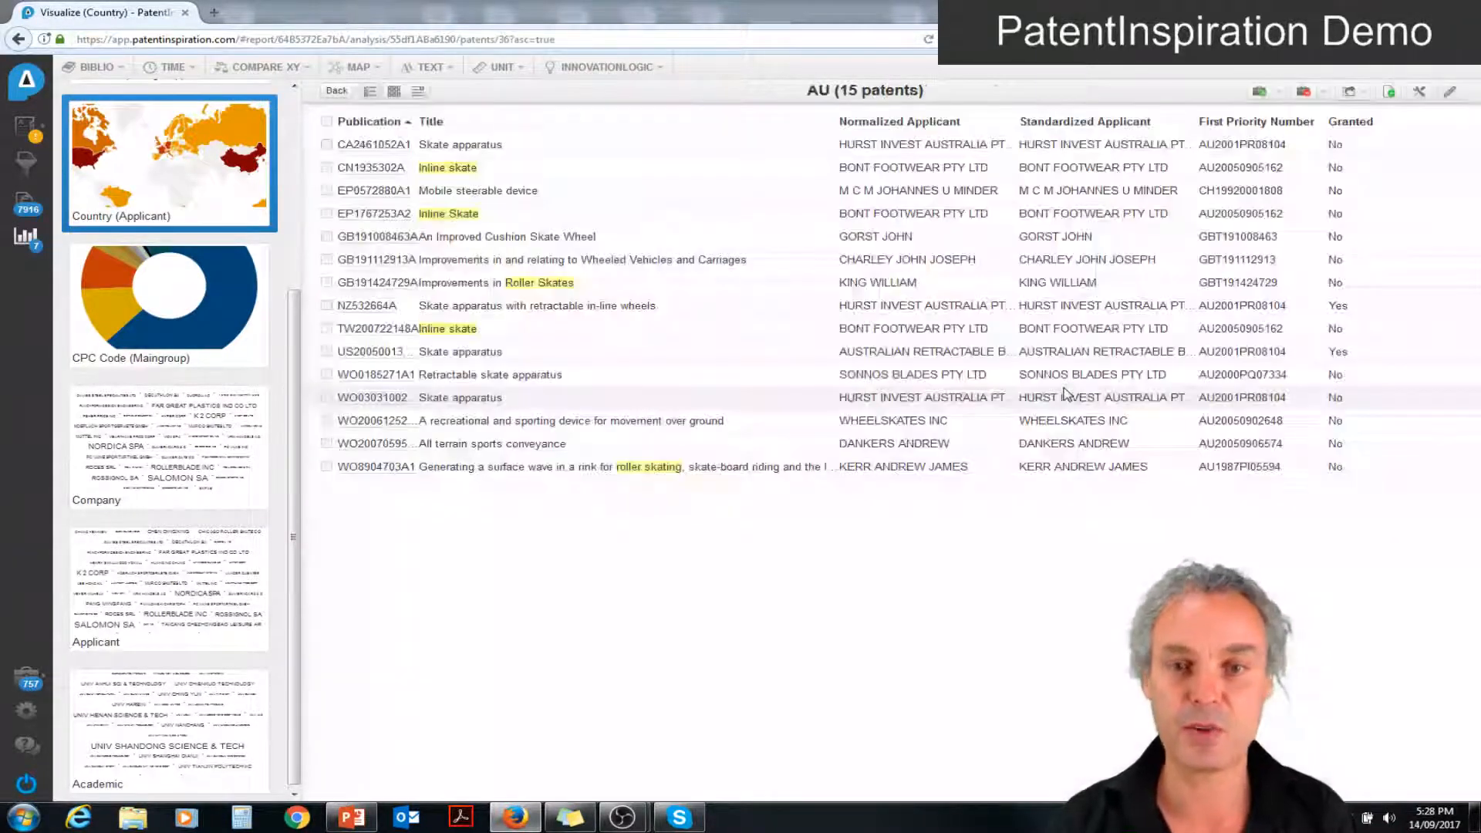
left_click(594, 307)
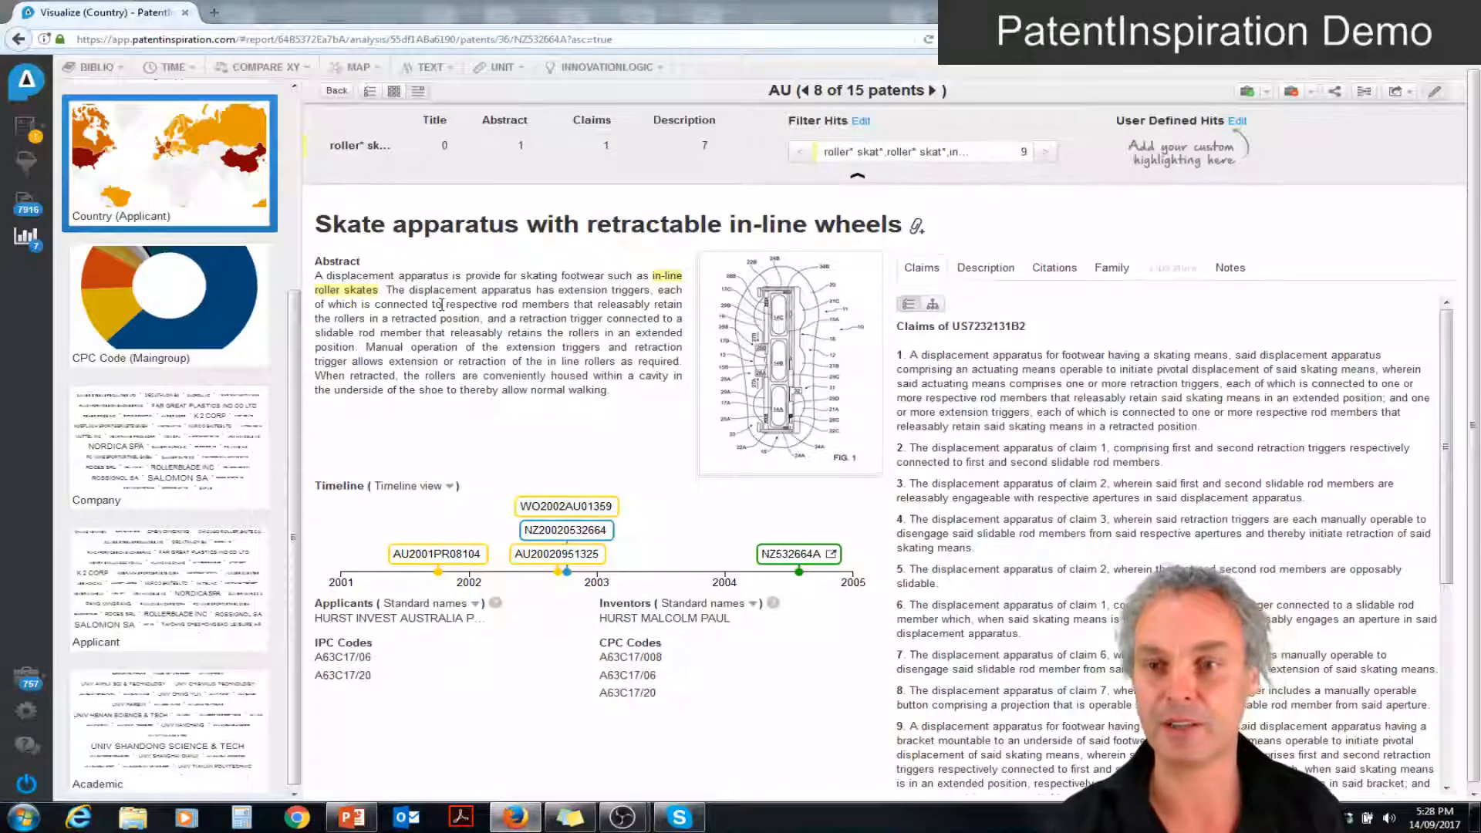
left_click(27, 238)
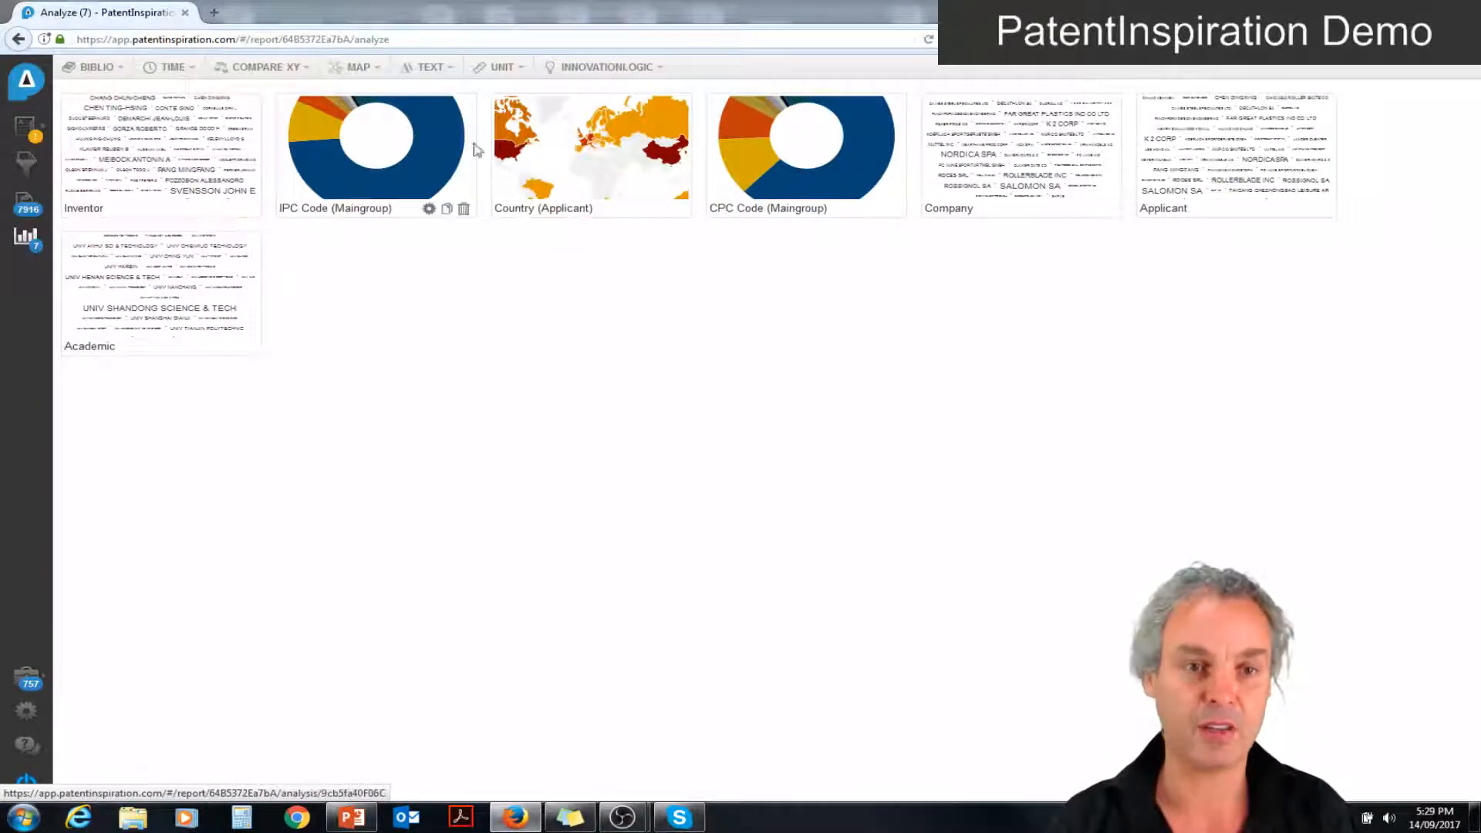
- View the Company analysis with 100 companies and switch its word cloud back to 50
left_click(1001, 146)
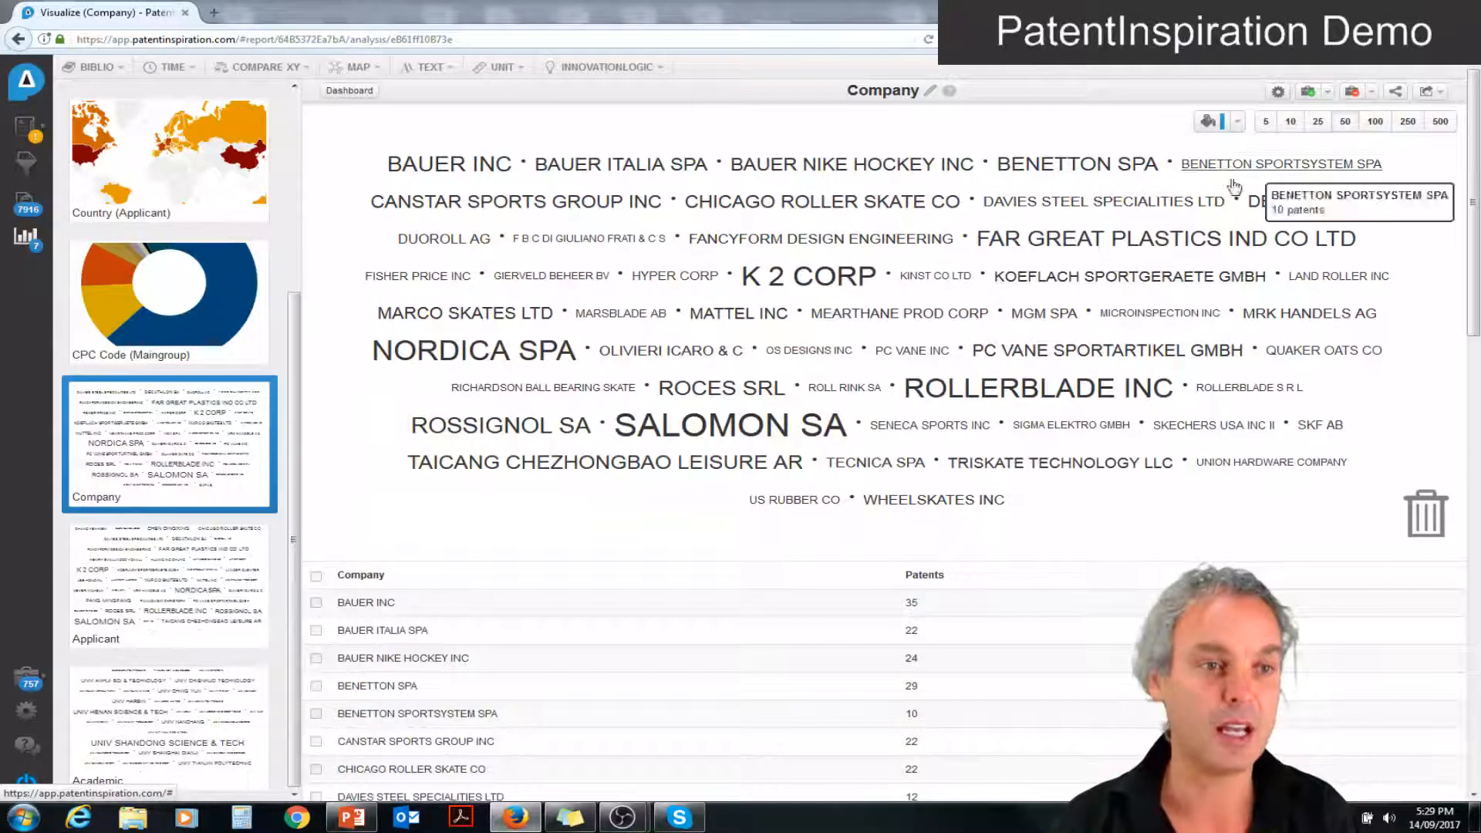
left_click(1374, 123)
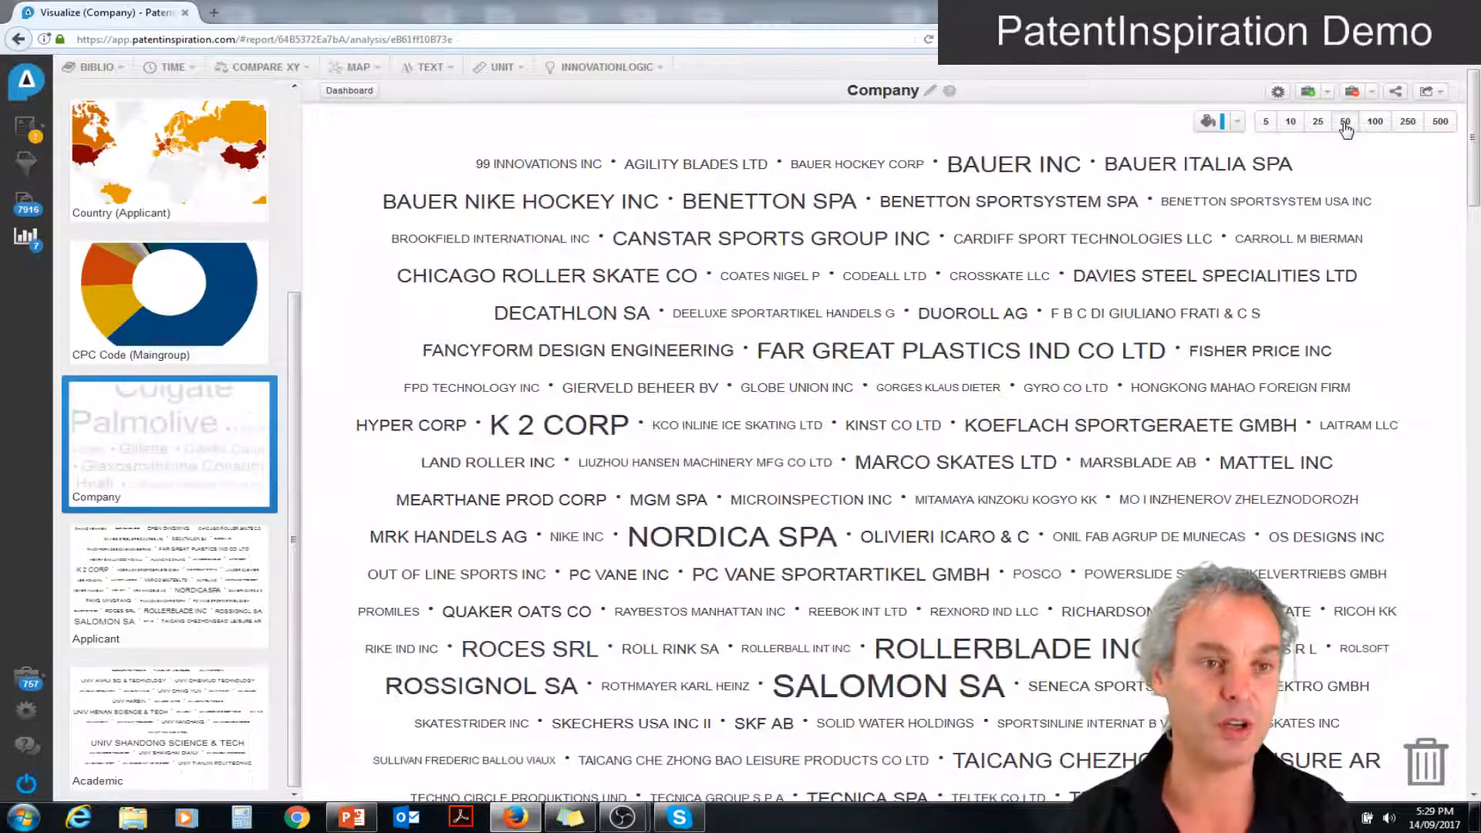
left_click(1344, 123)
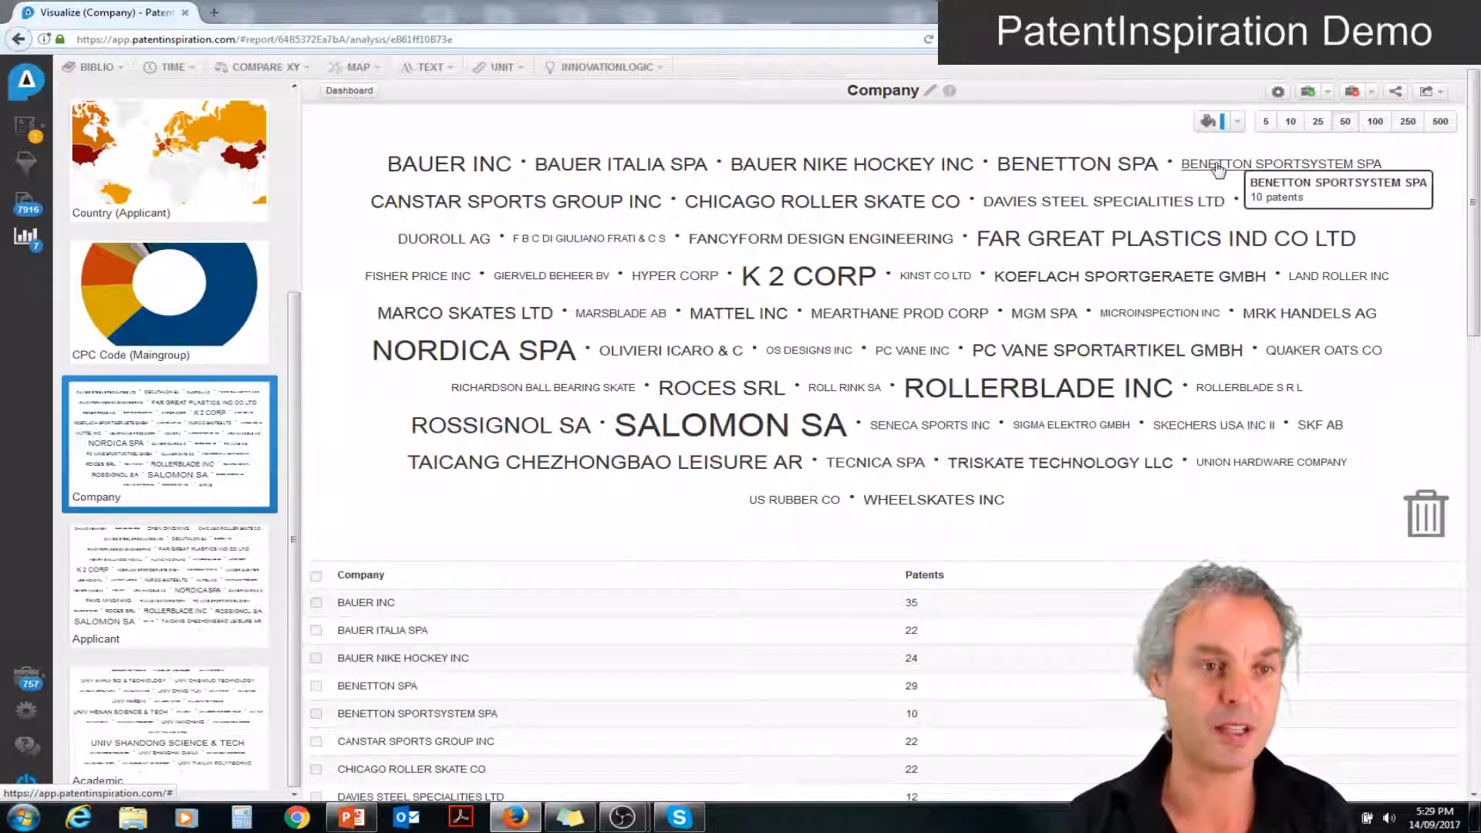
- In the Company word cloud, merge BENETTON SPORTSYSTEM SPA into BENETTON SPA and ROLLERBLADE S R L into ROLLERBLADE INC, and discard SKF AB
left_click_drag(1215, 167, 1094, 179)
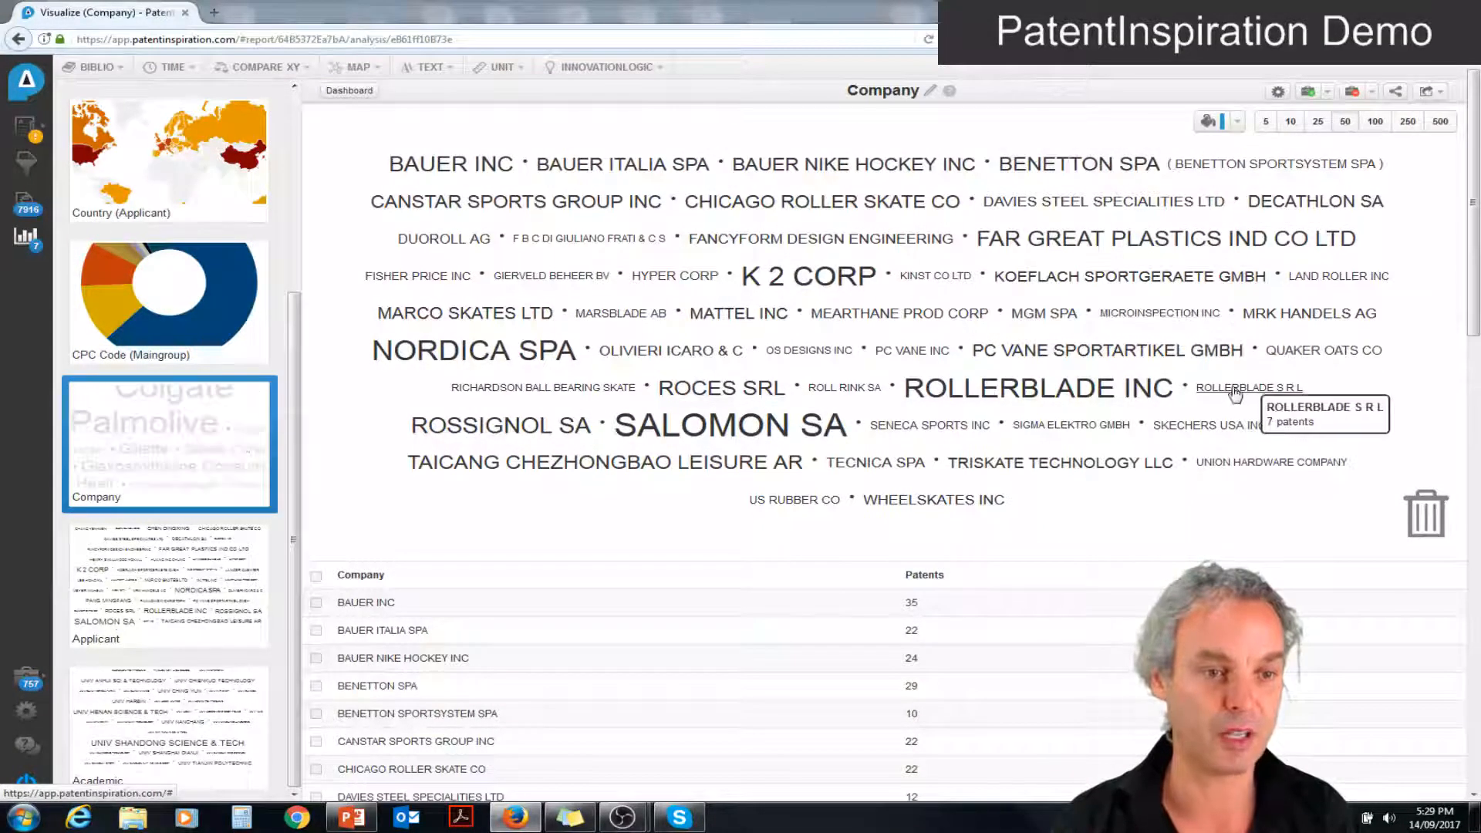
left_click_drag(1249, 388, 1089, 393)
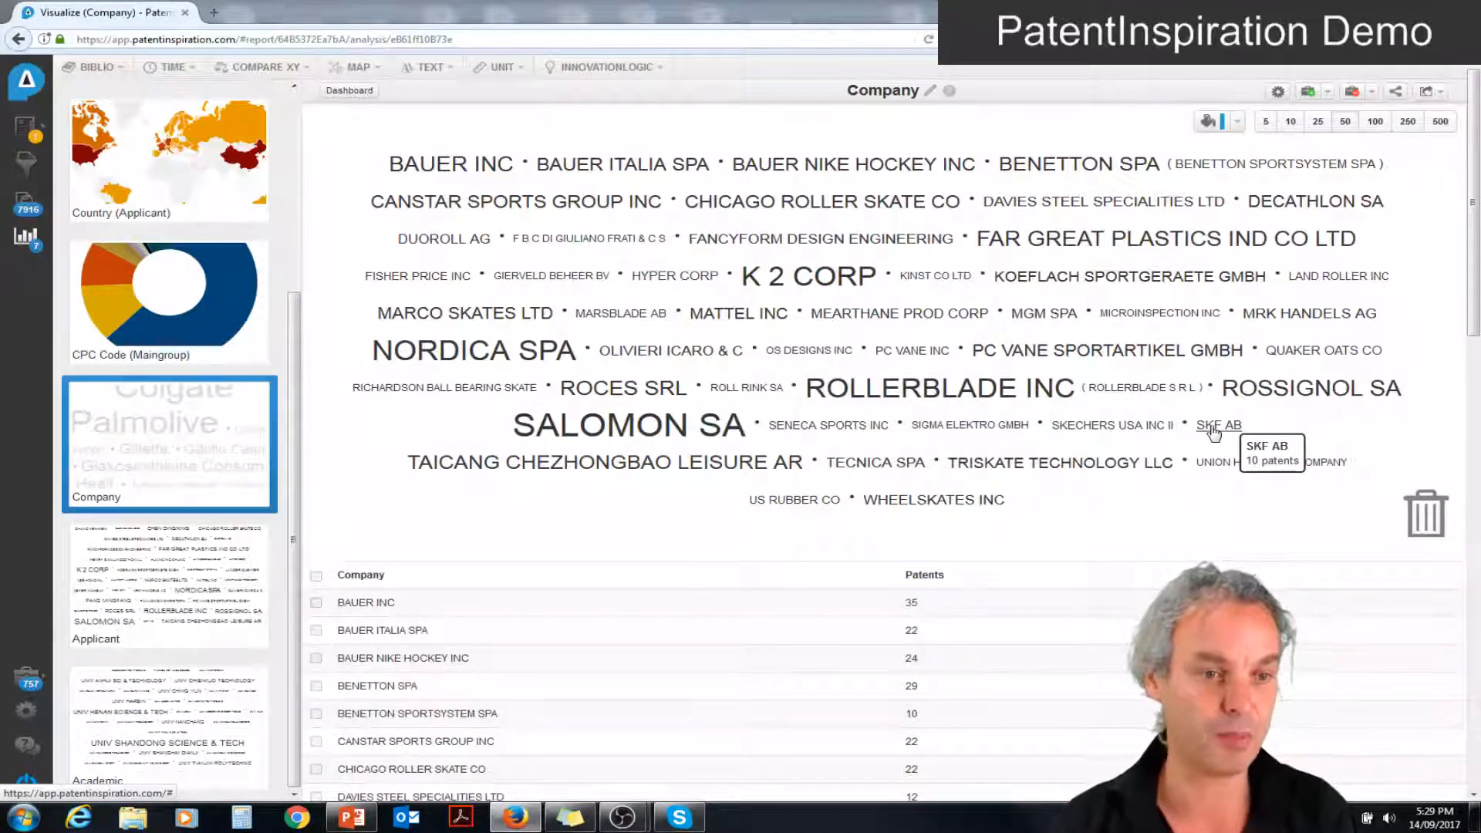
left_click_drag(1213, 434, 1423, 513)
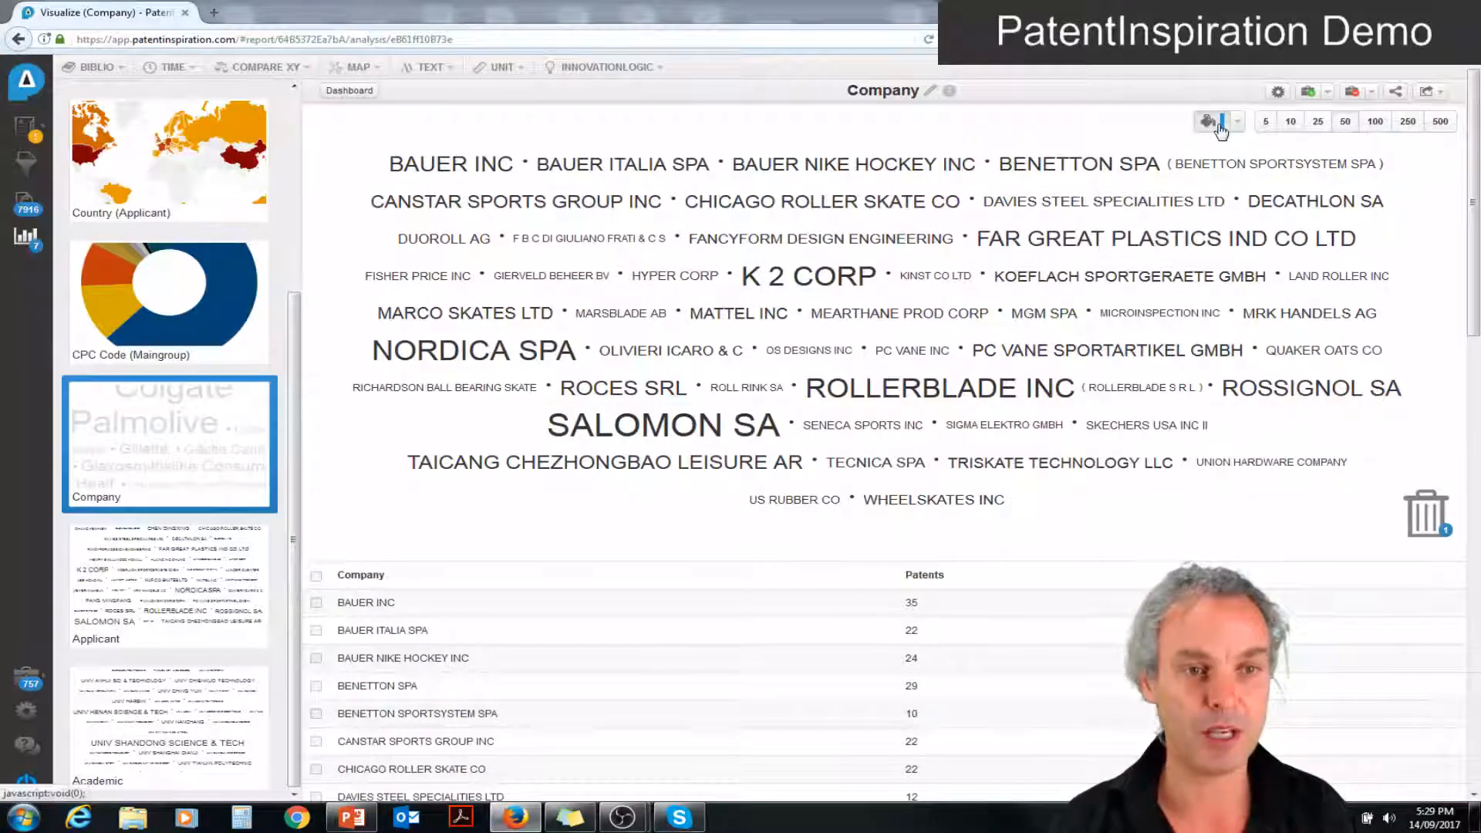
- Color the companies K 2 CORP, SALOMON SA and NORDICA SPA blue in the word cloud
left_click(835, 258)
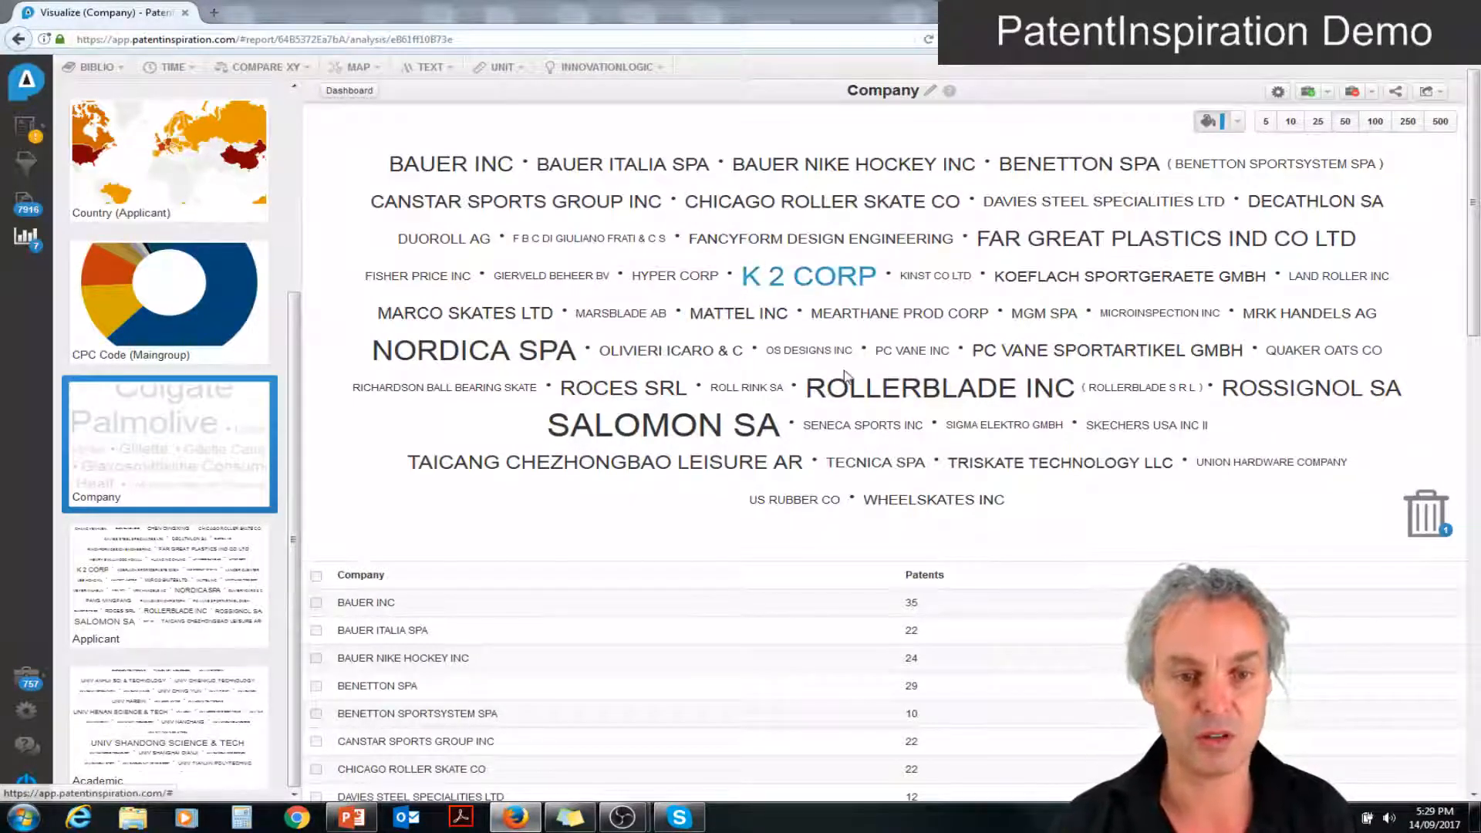
left_click(733, 405)
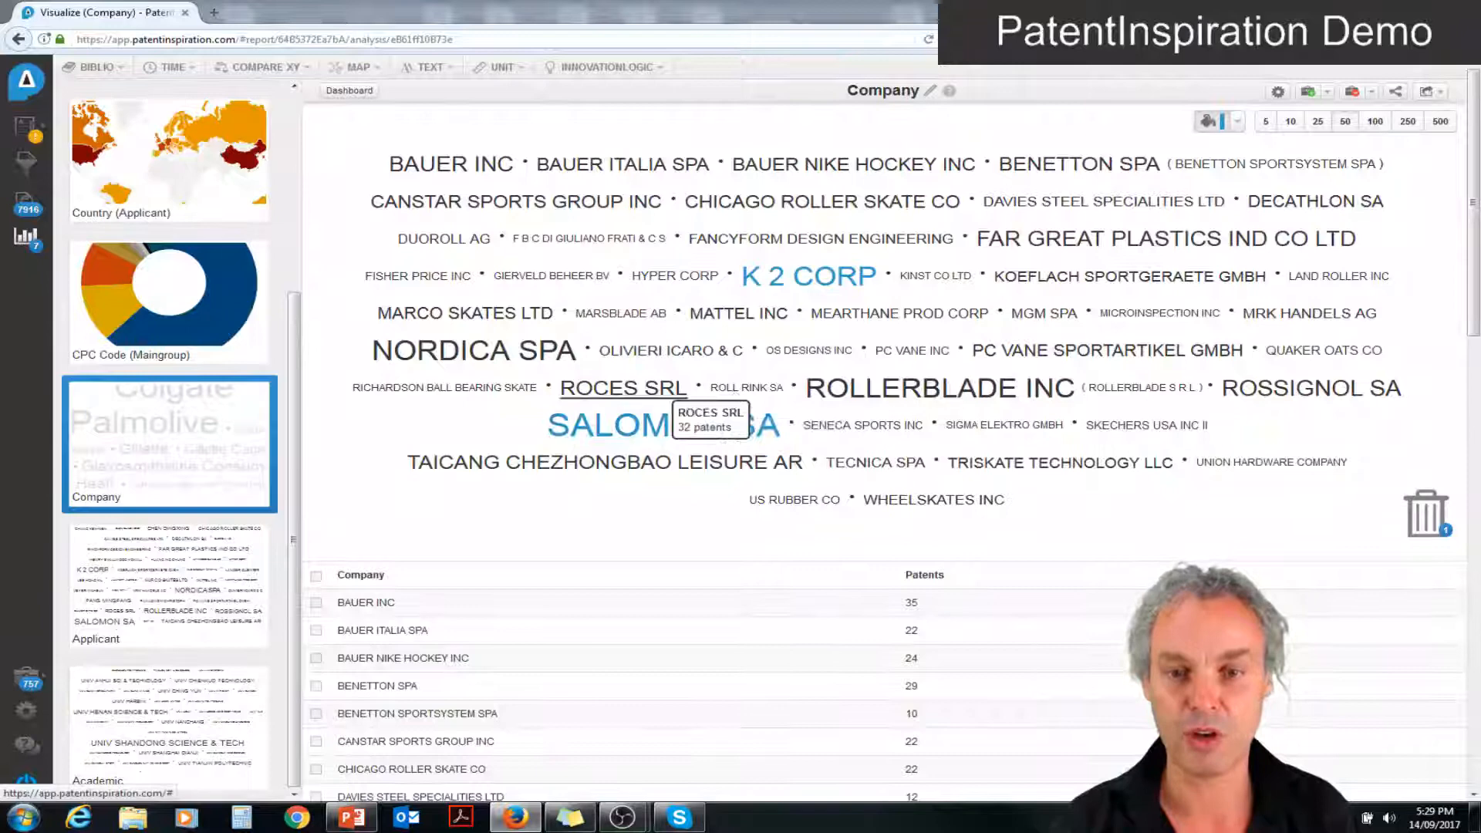
left_click(538, 345)
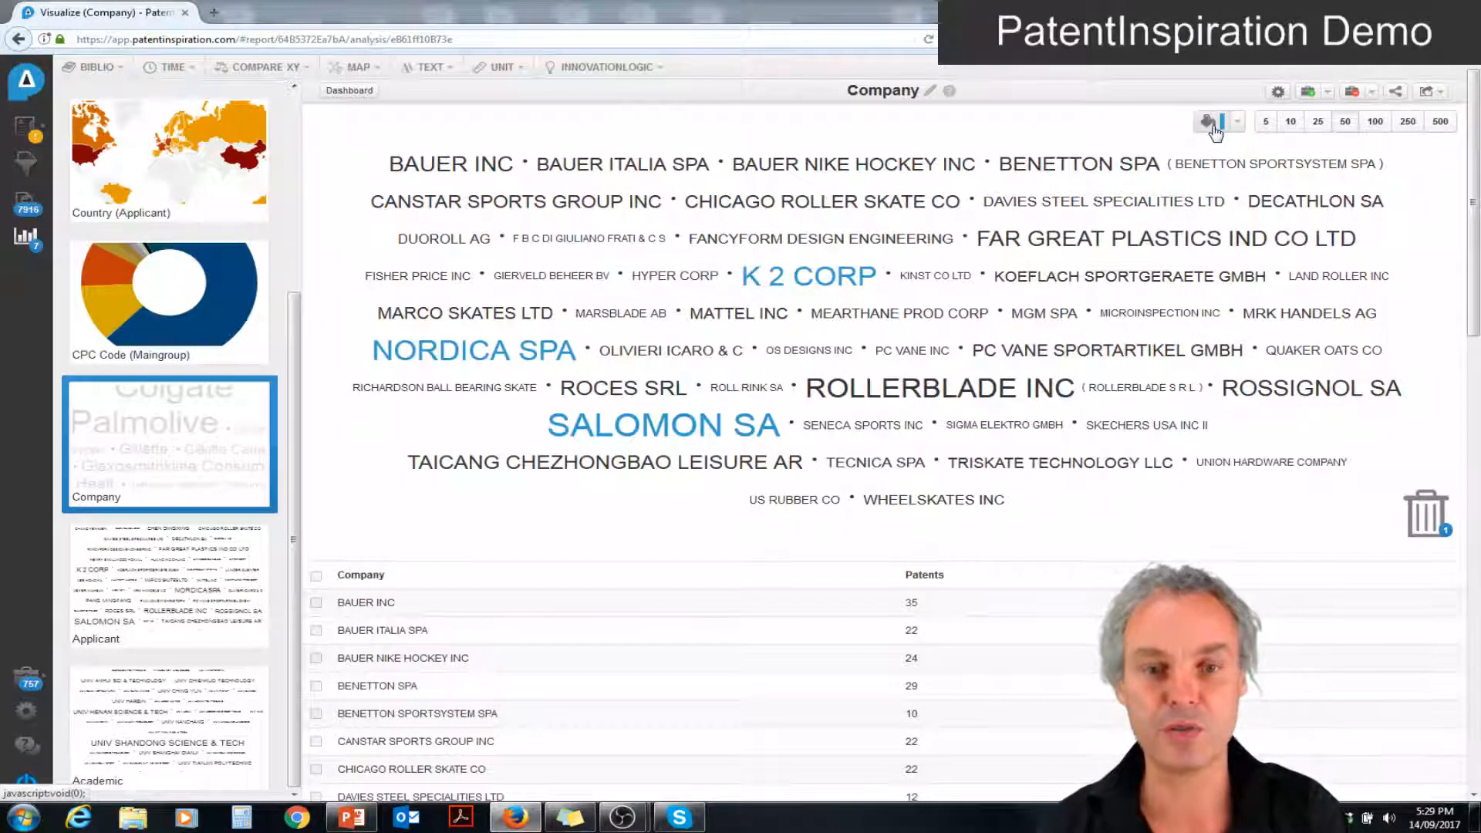
- View the list of K 2 CORP's patents and return to the analysis dashboard
double_click(788, 277)
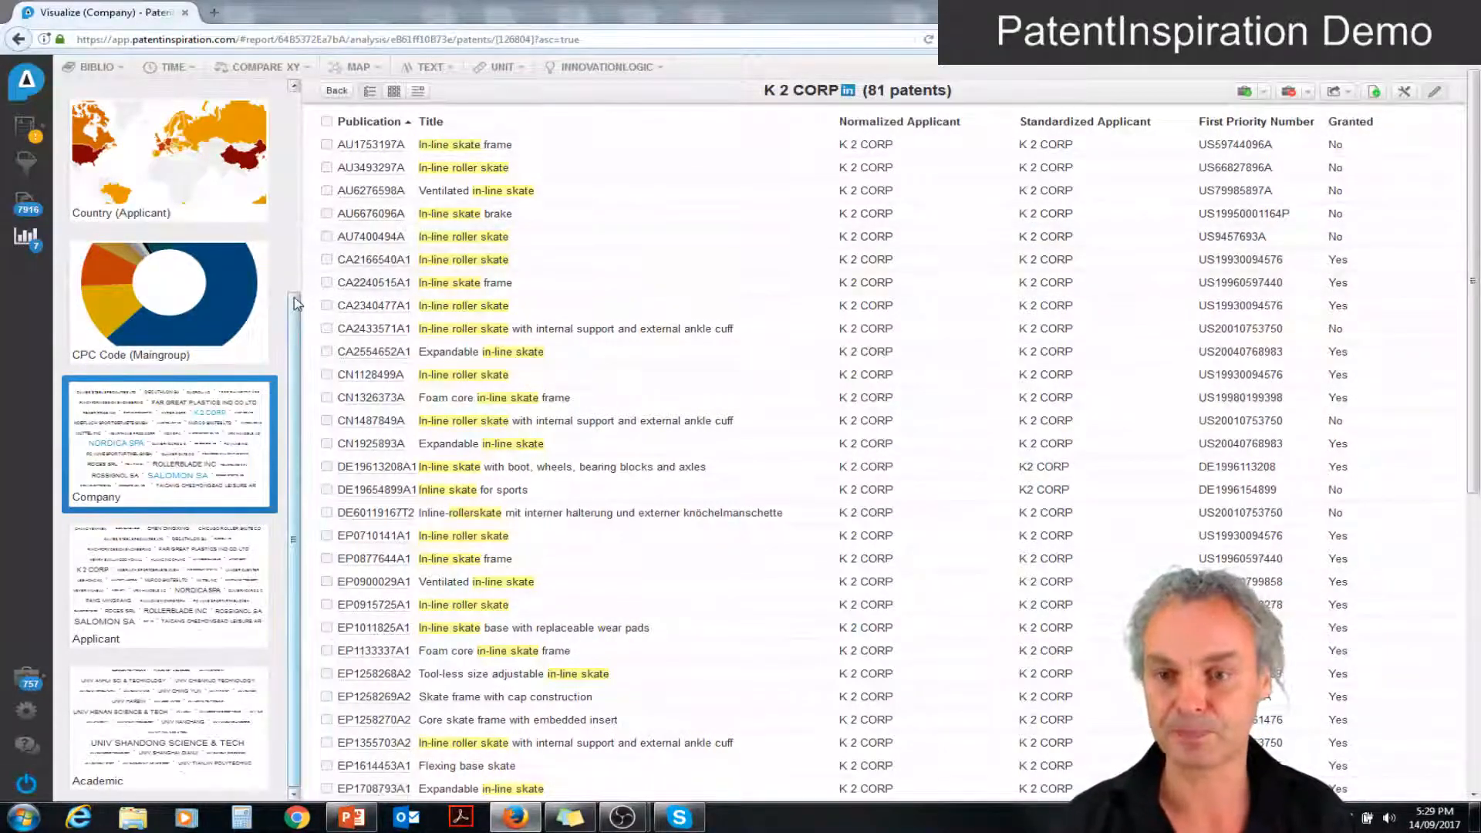
scroll(296, 304, "up", 3)
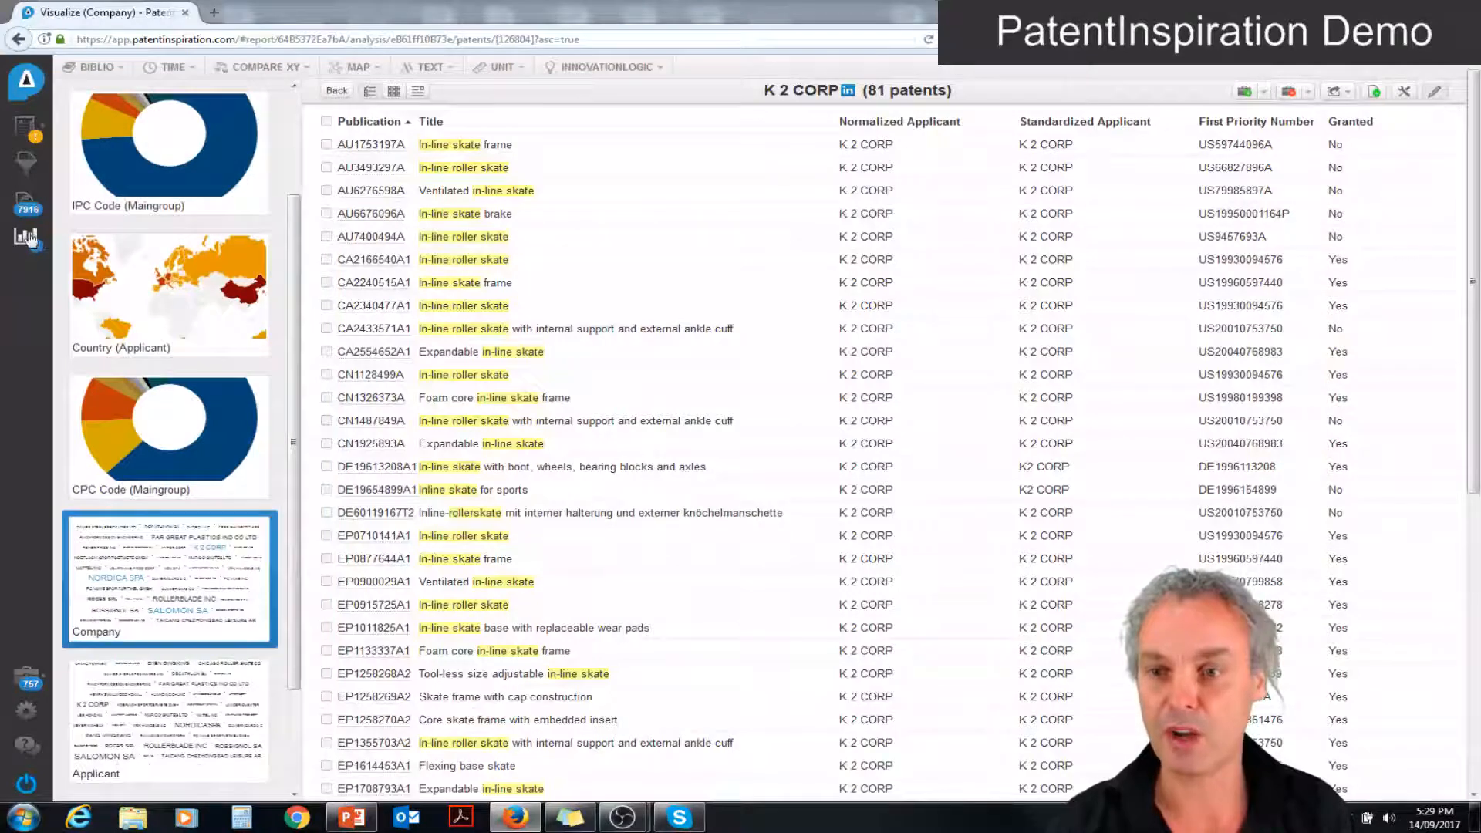
left_click(26, 238)
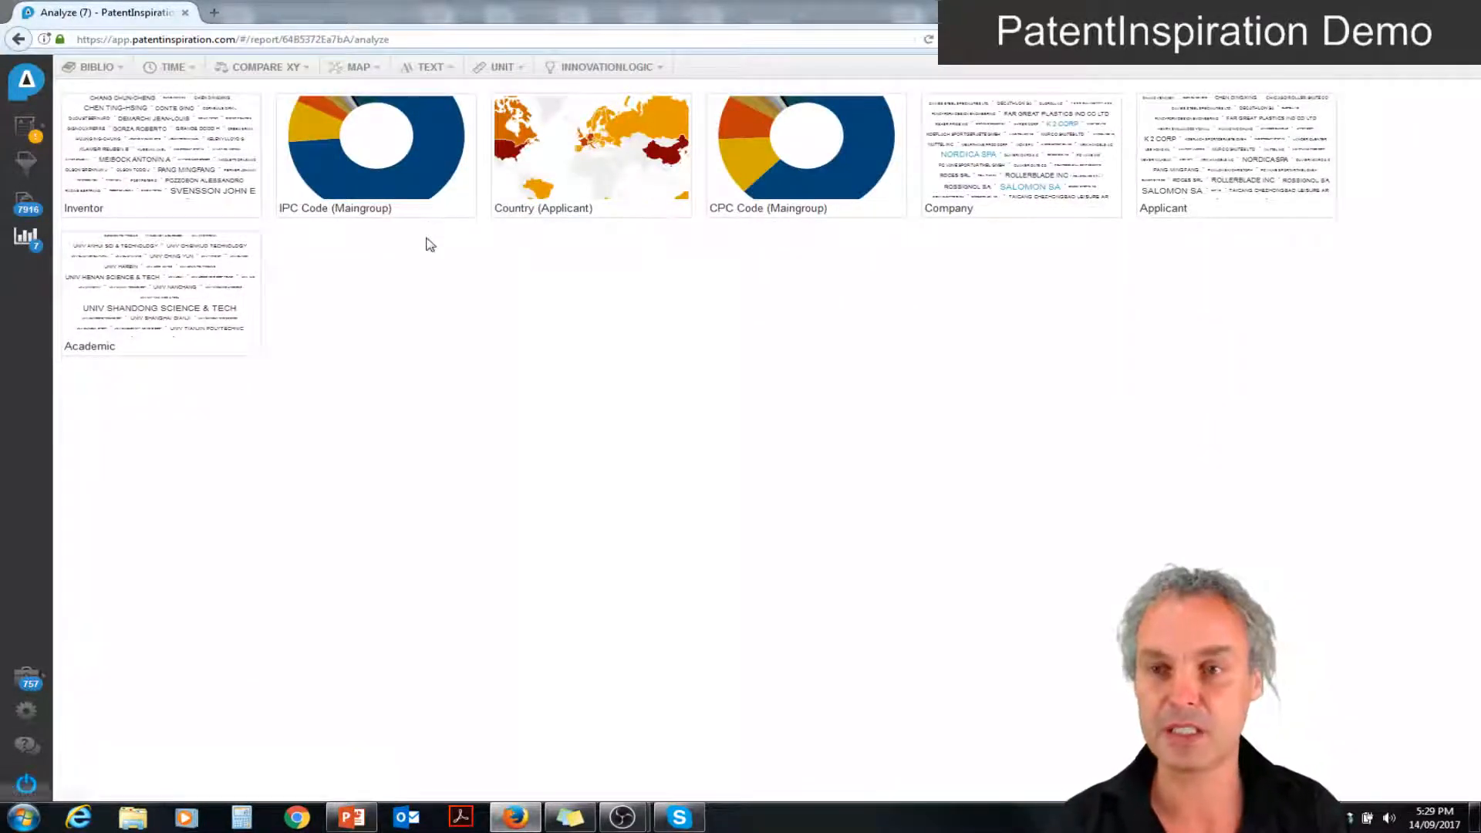
- Add the Activity, Applicant Timeline and Company Timeline time analyses to the report from their templates
left_click(168, 68)
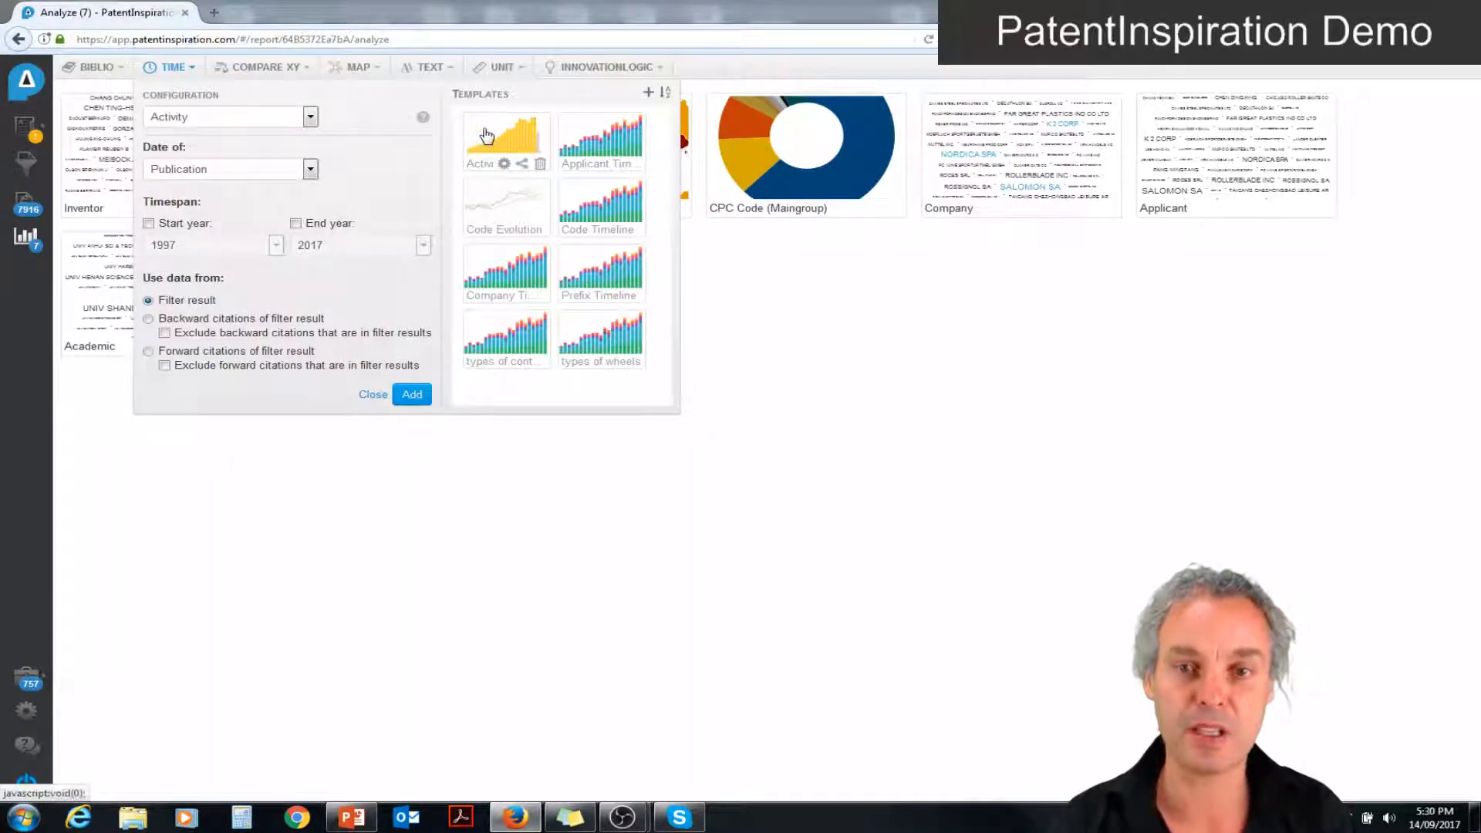
left_click(523, 135)
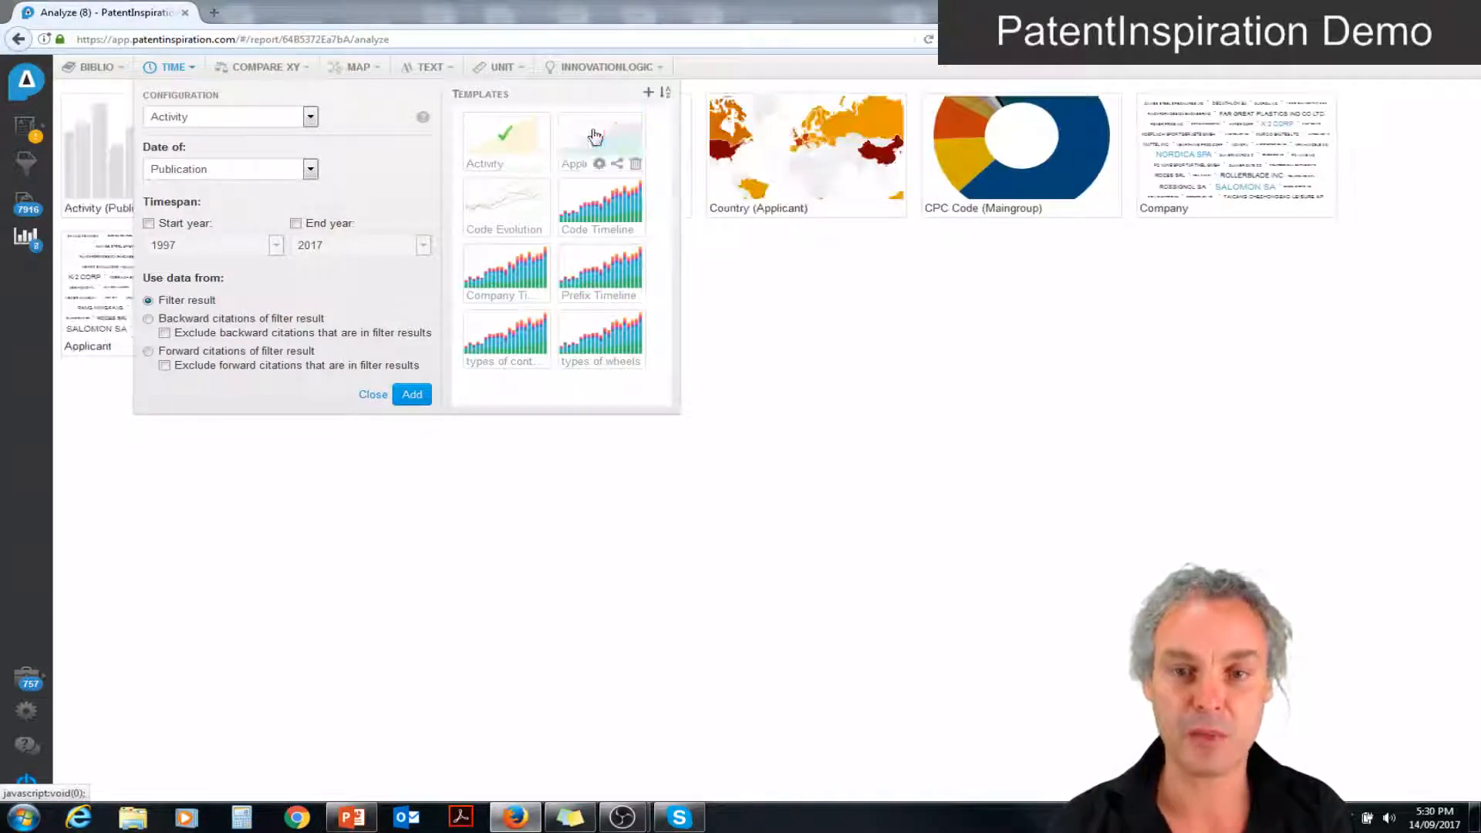
left_click(596, 137)
left_click(505, 266)
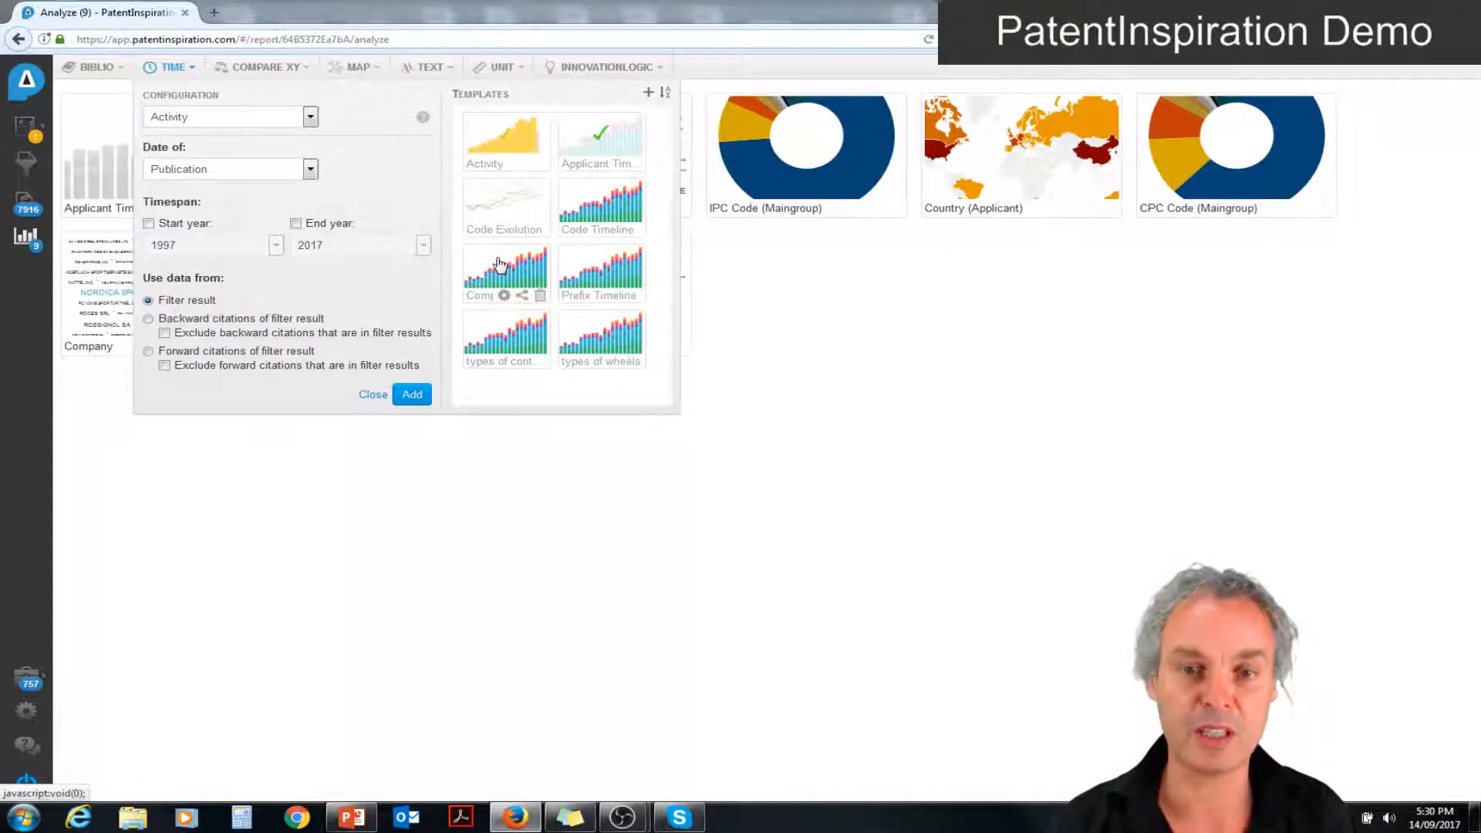
left_click(516, 490)
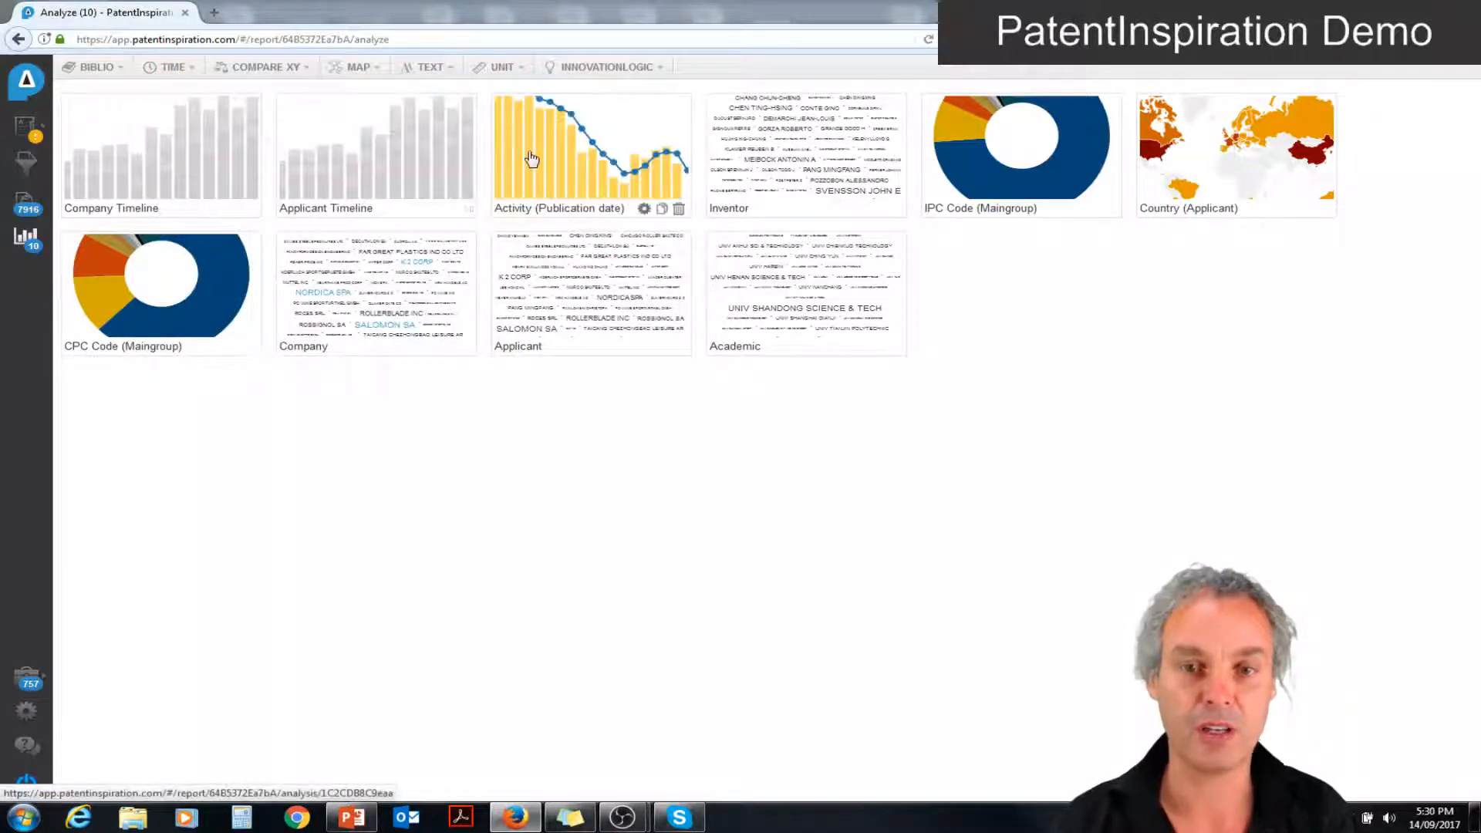
- In the Activity (Publication date) chart, extend the displayed period to 1972–2017 and view the patents published in 2017
left_click(532, 158)
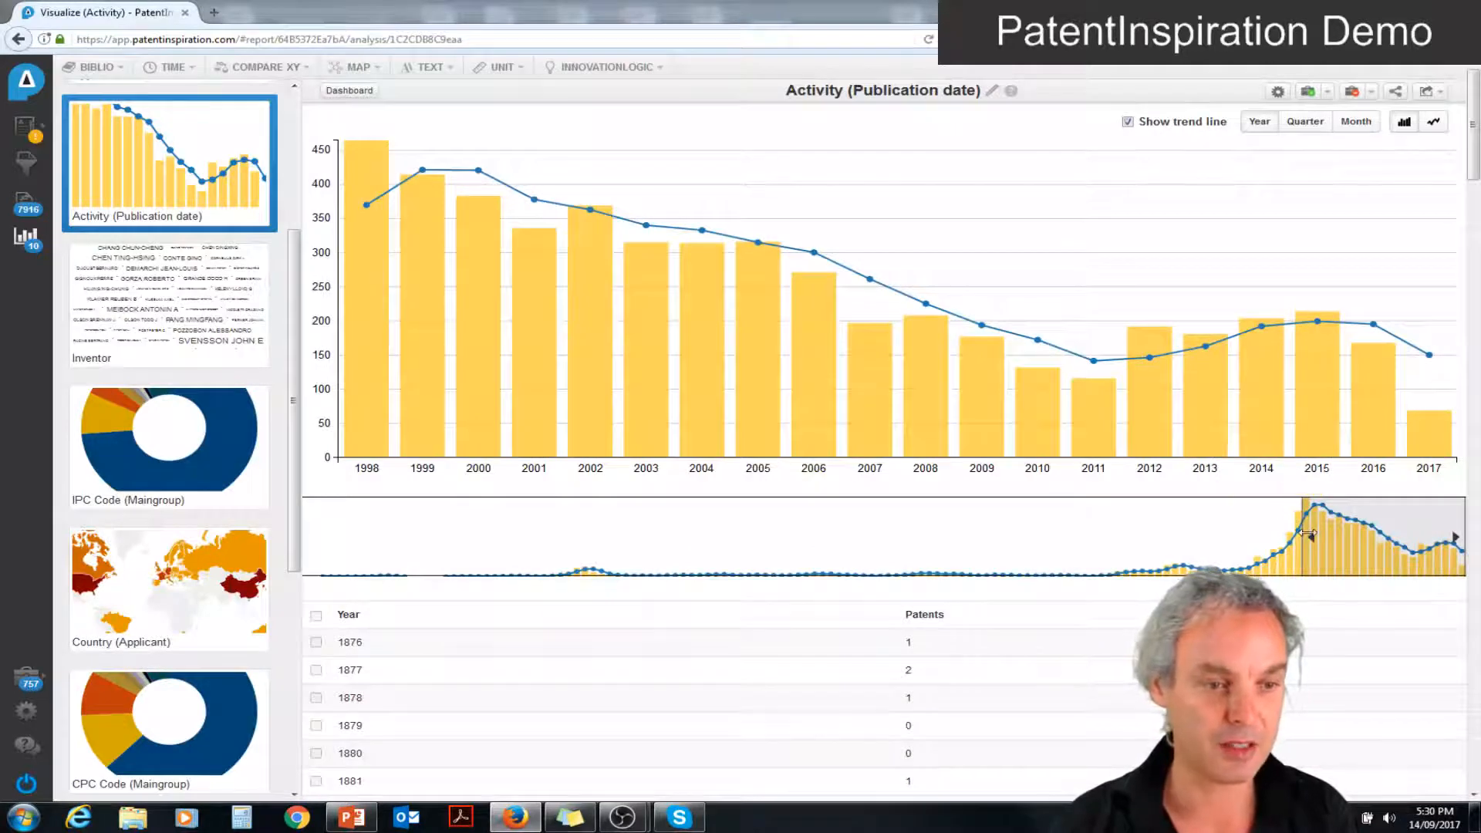
left_click_drag(1308, 532, 1099, 536)
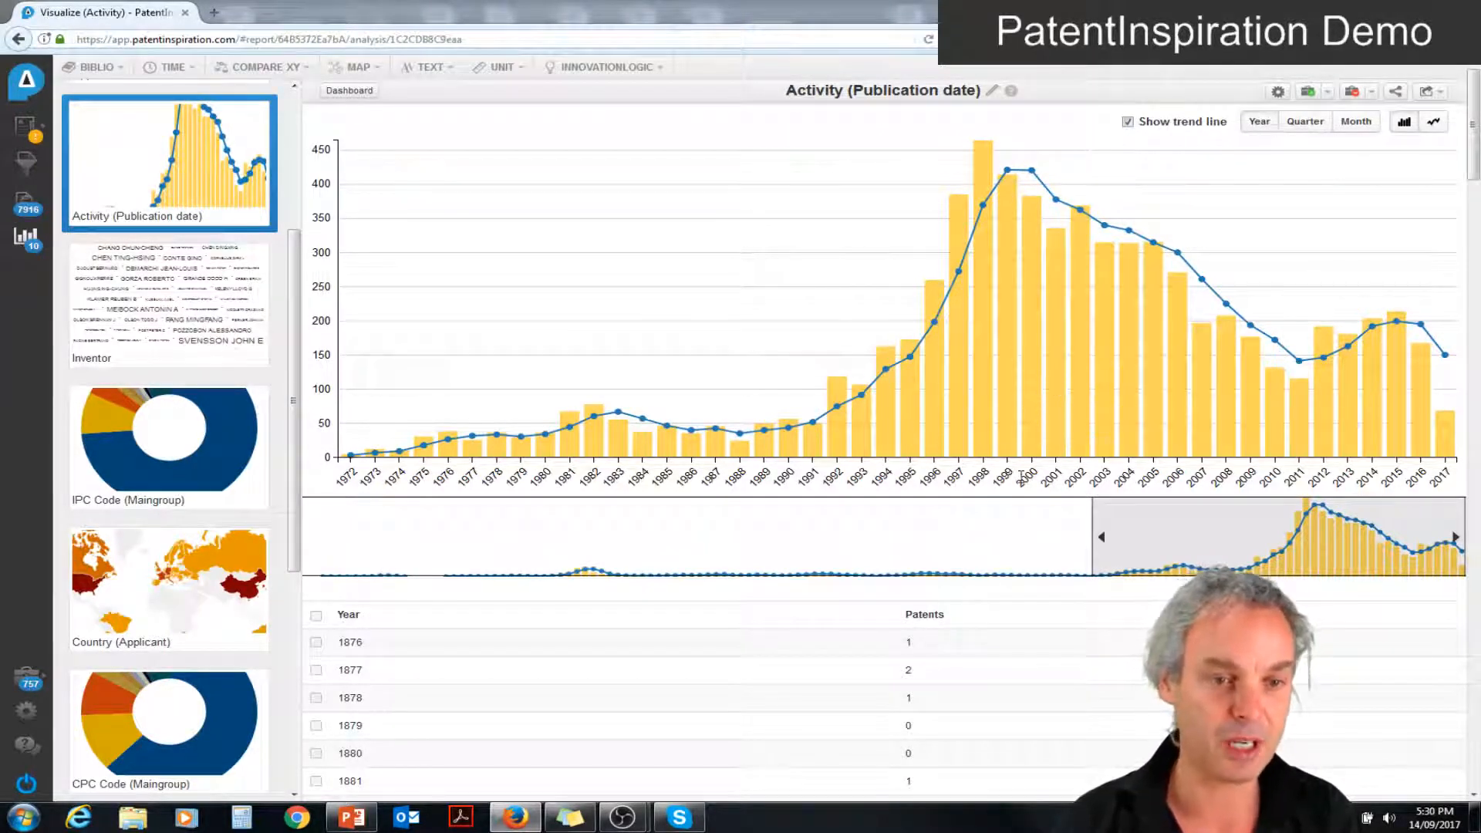
left_click(1446, 434)
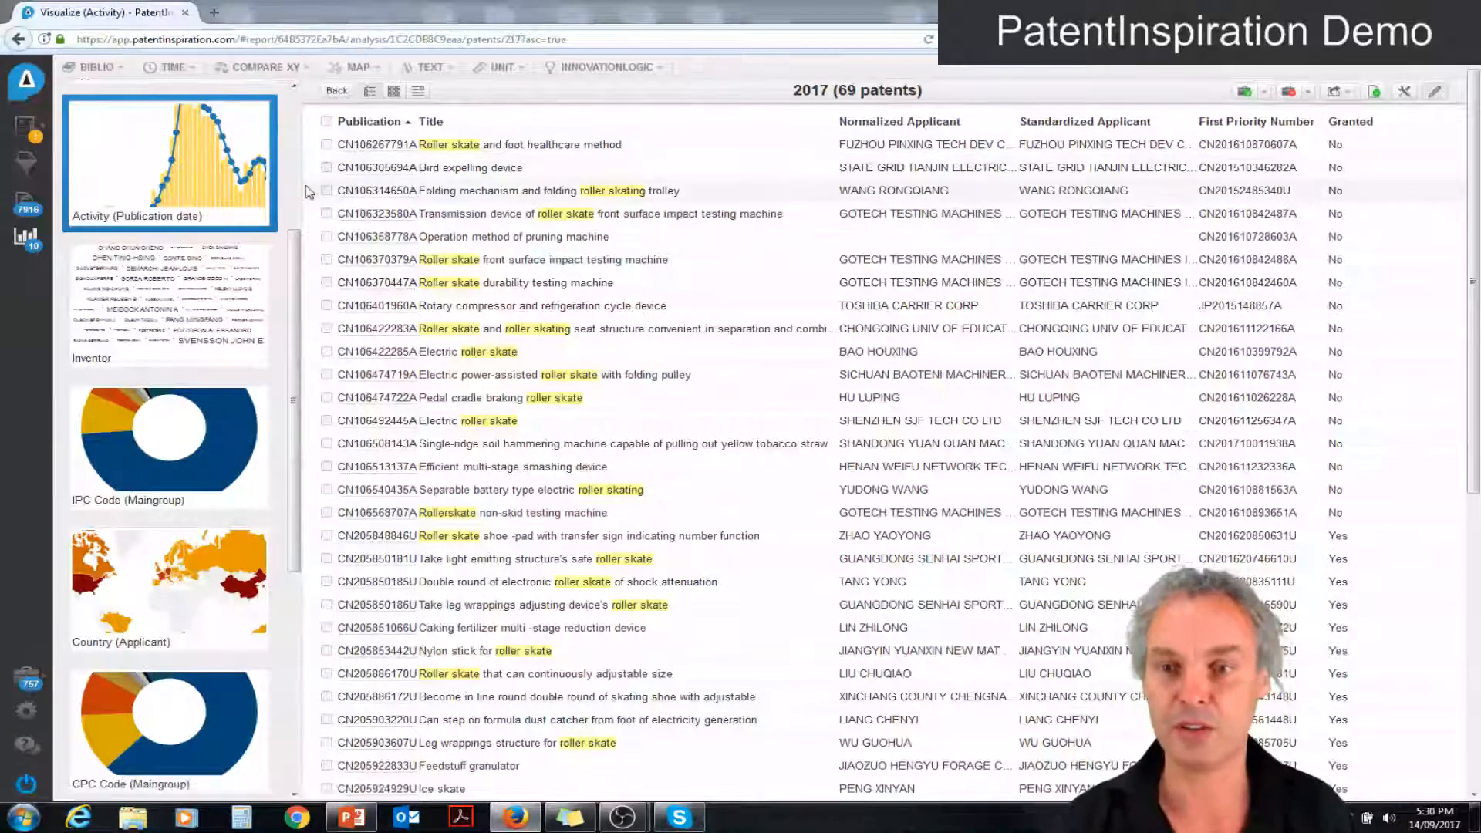
scroll(293, 190, "up", 3)
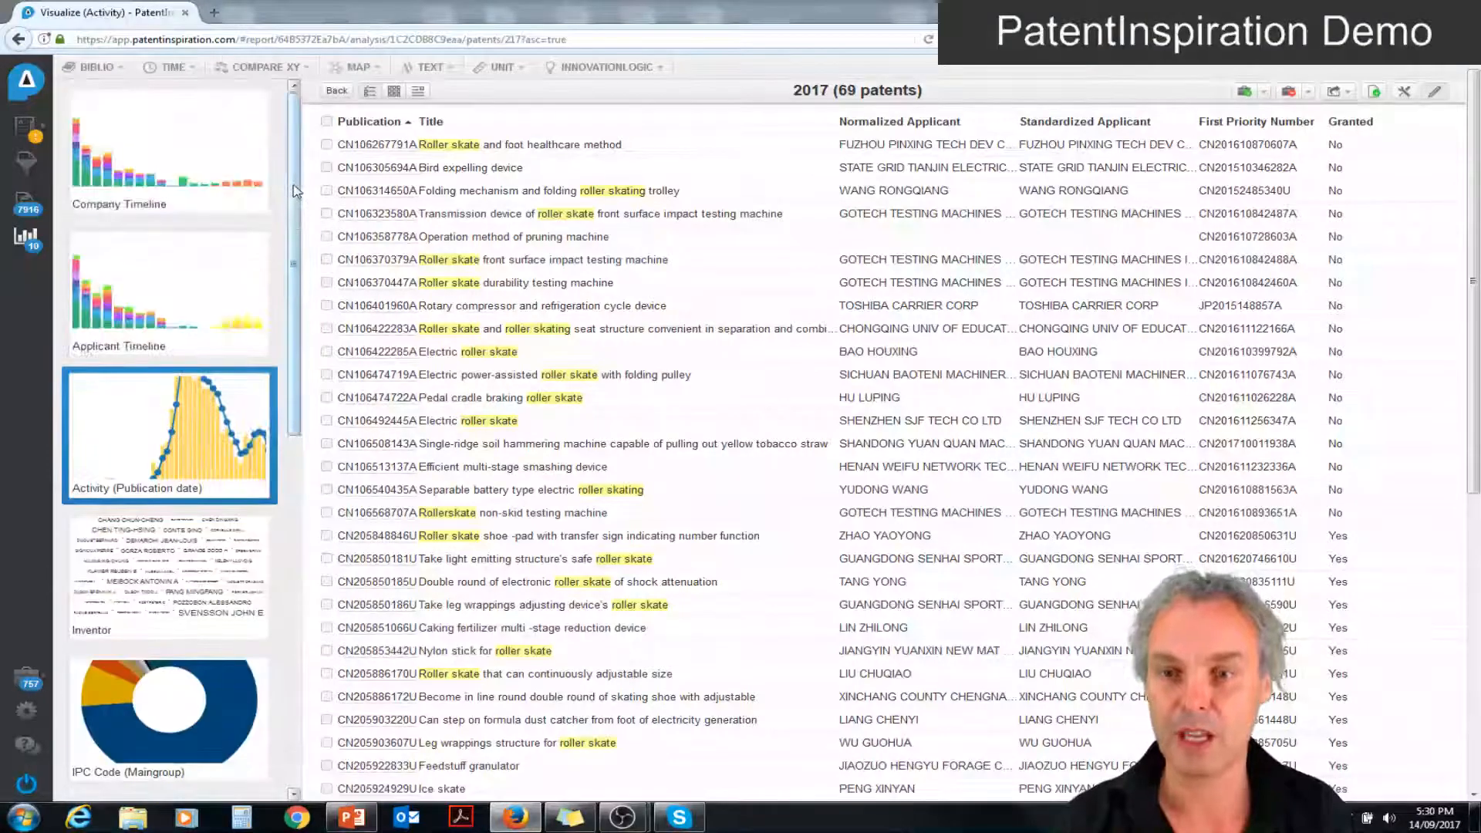
- Open the Company Timeline chart and extend its displayed period to 1972–2017
left_click(133, 174)
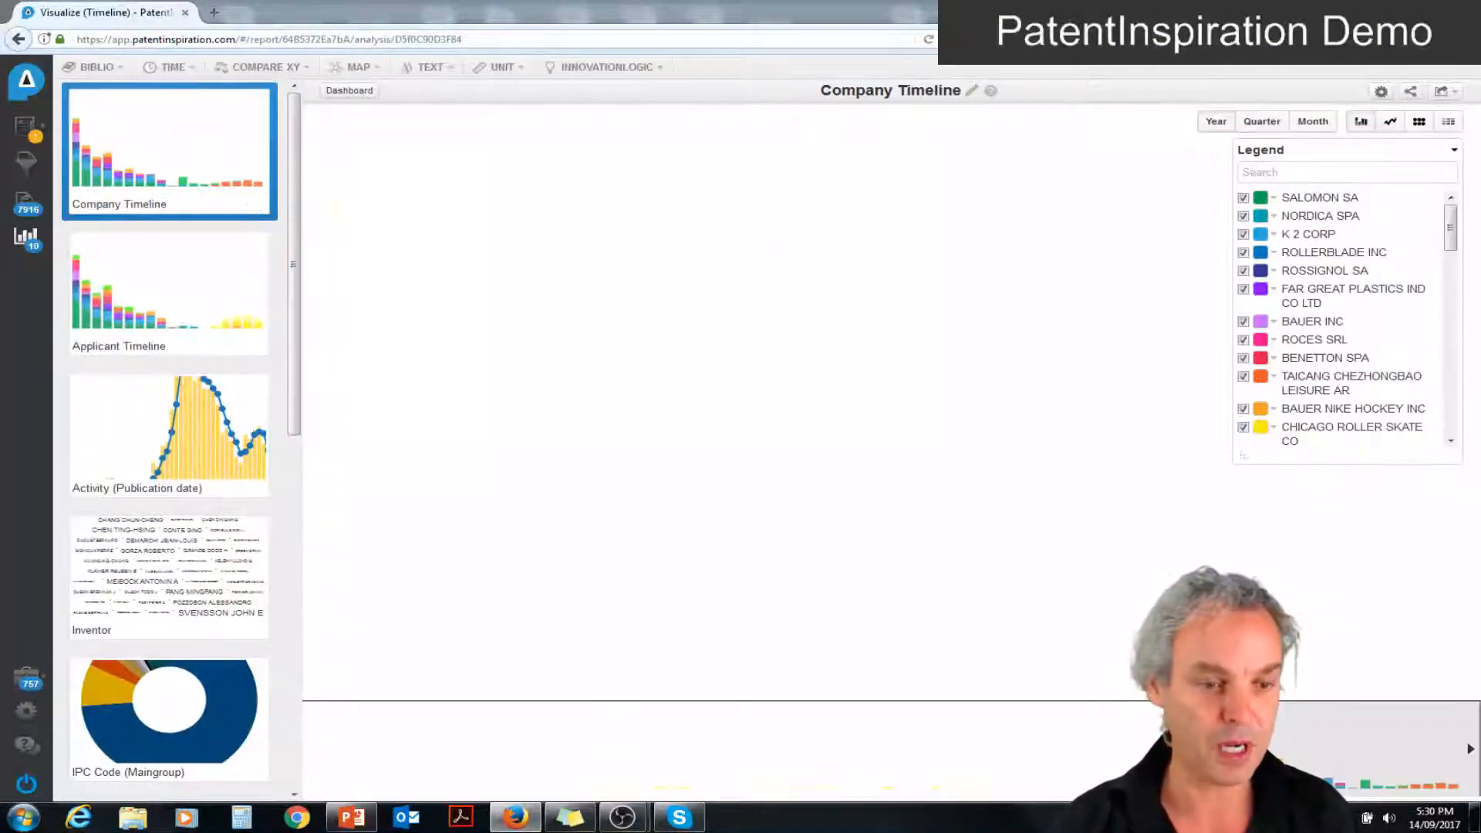
left_click_drag(1031, 749, 895, 747)
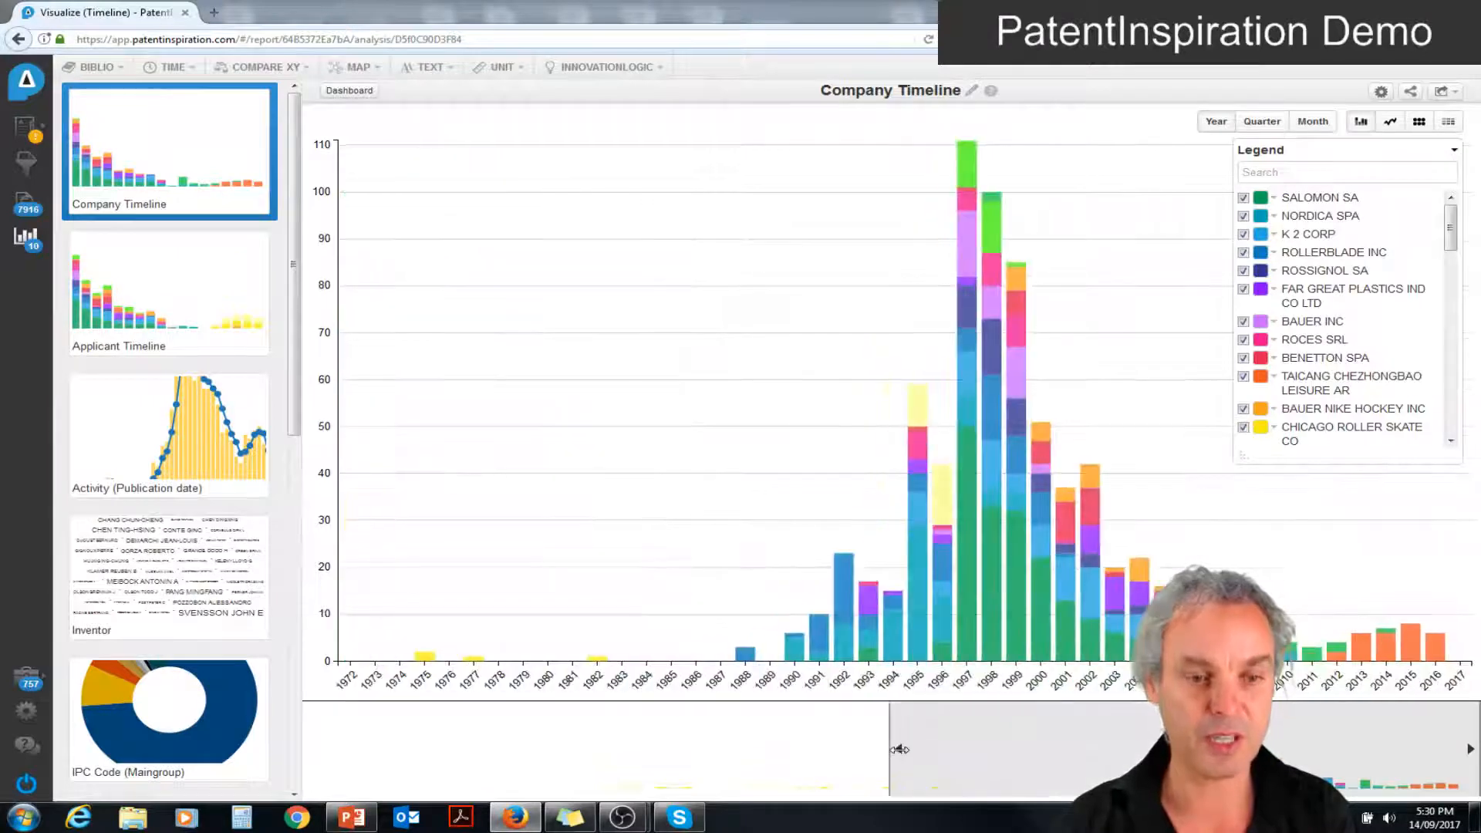
mouse_move(993, 334)
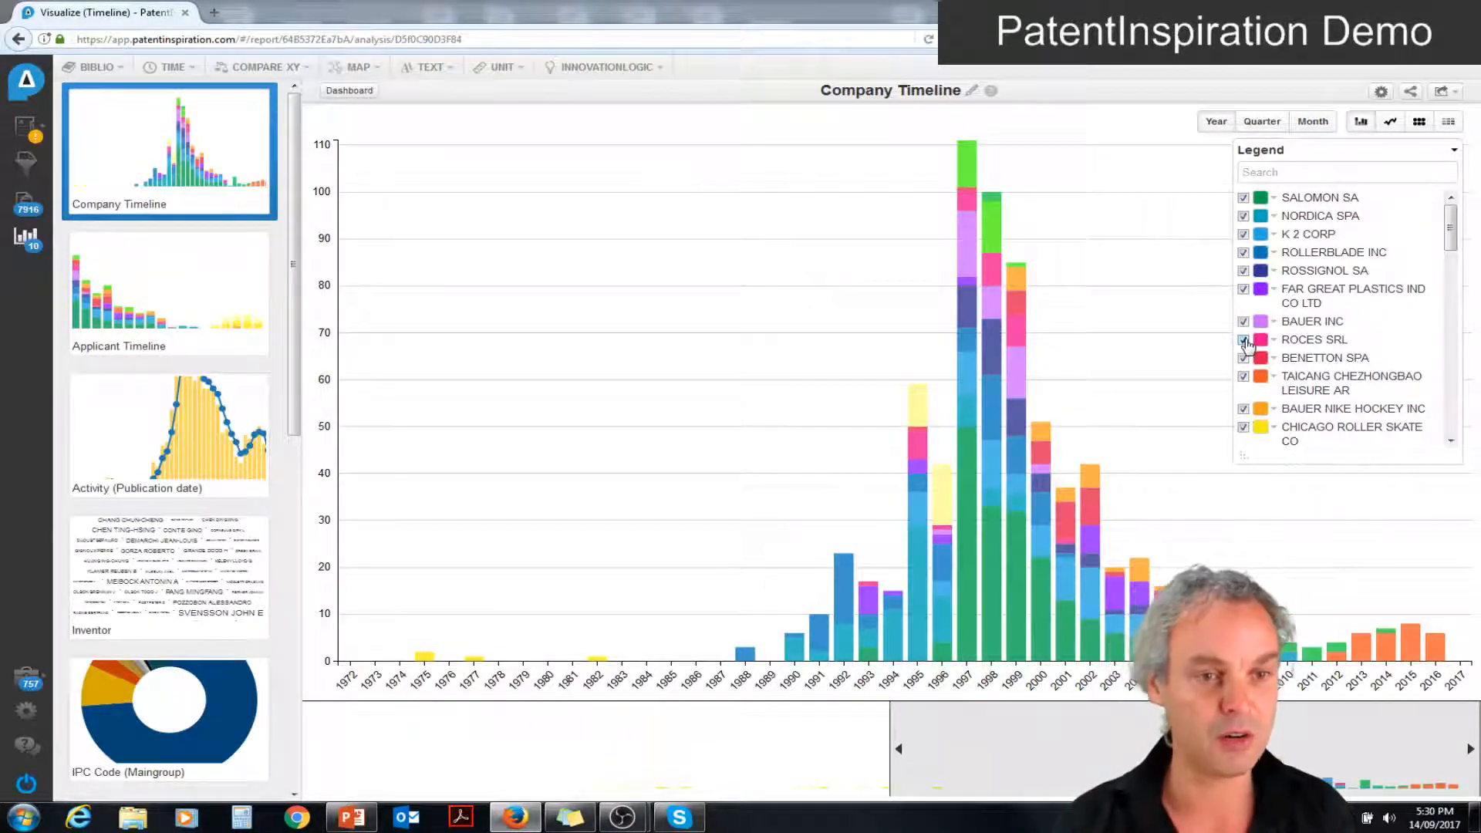
- Exclude ROCES SRL from the Company Timeline and include MATTEL INC and TECNICA SPA
left_click(1244, 340)
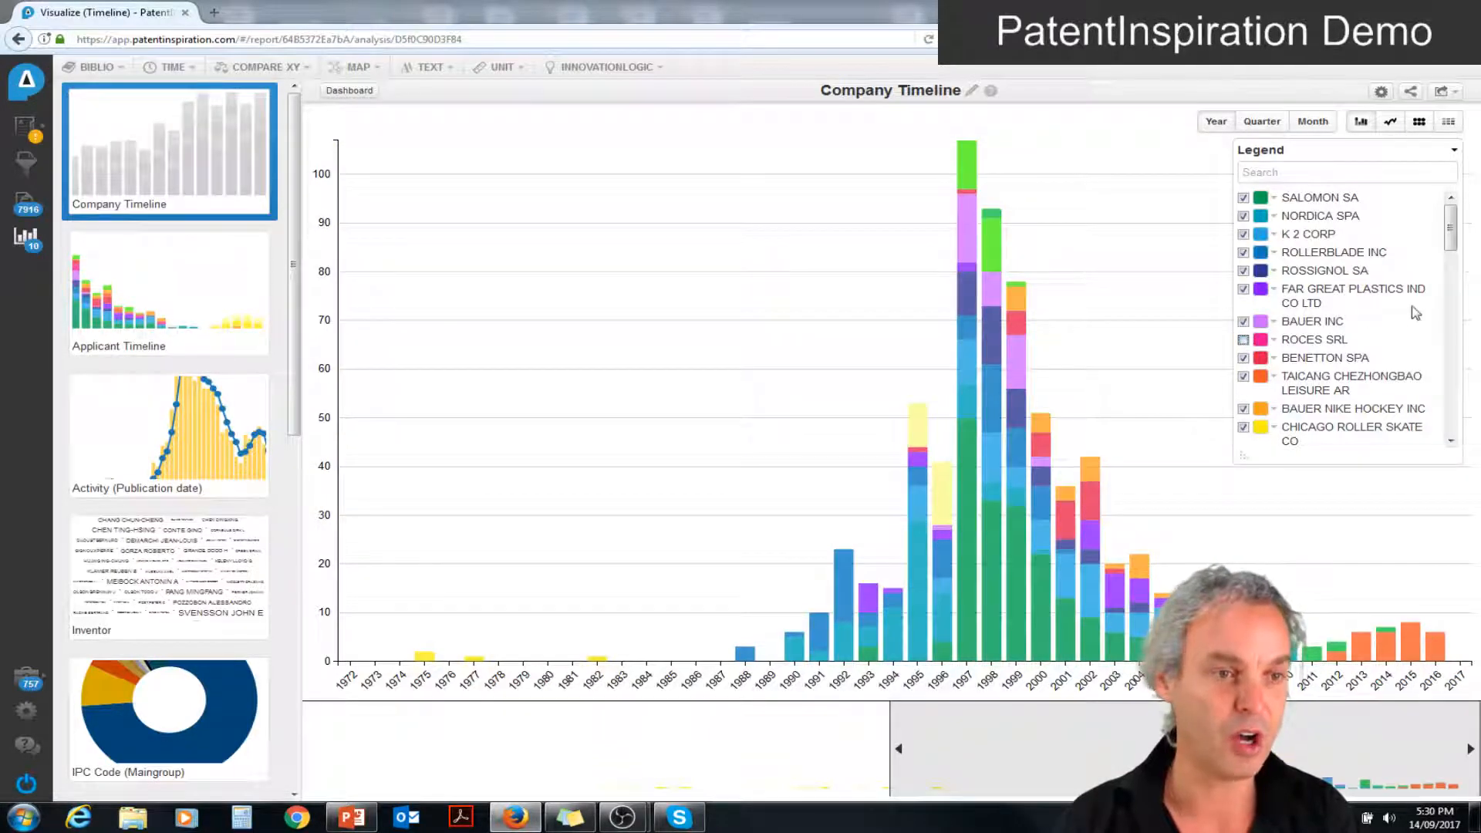
left_click_drag(1449, 224, 1377, 284)
left_click(1244, 270)
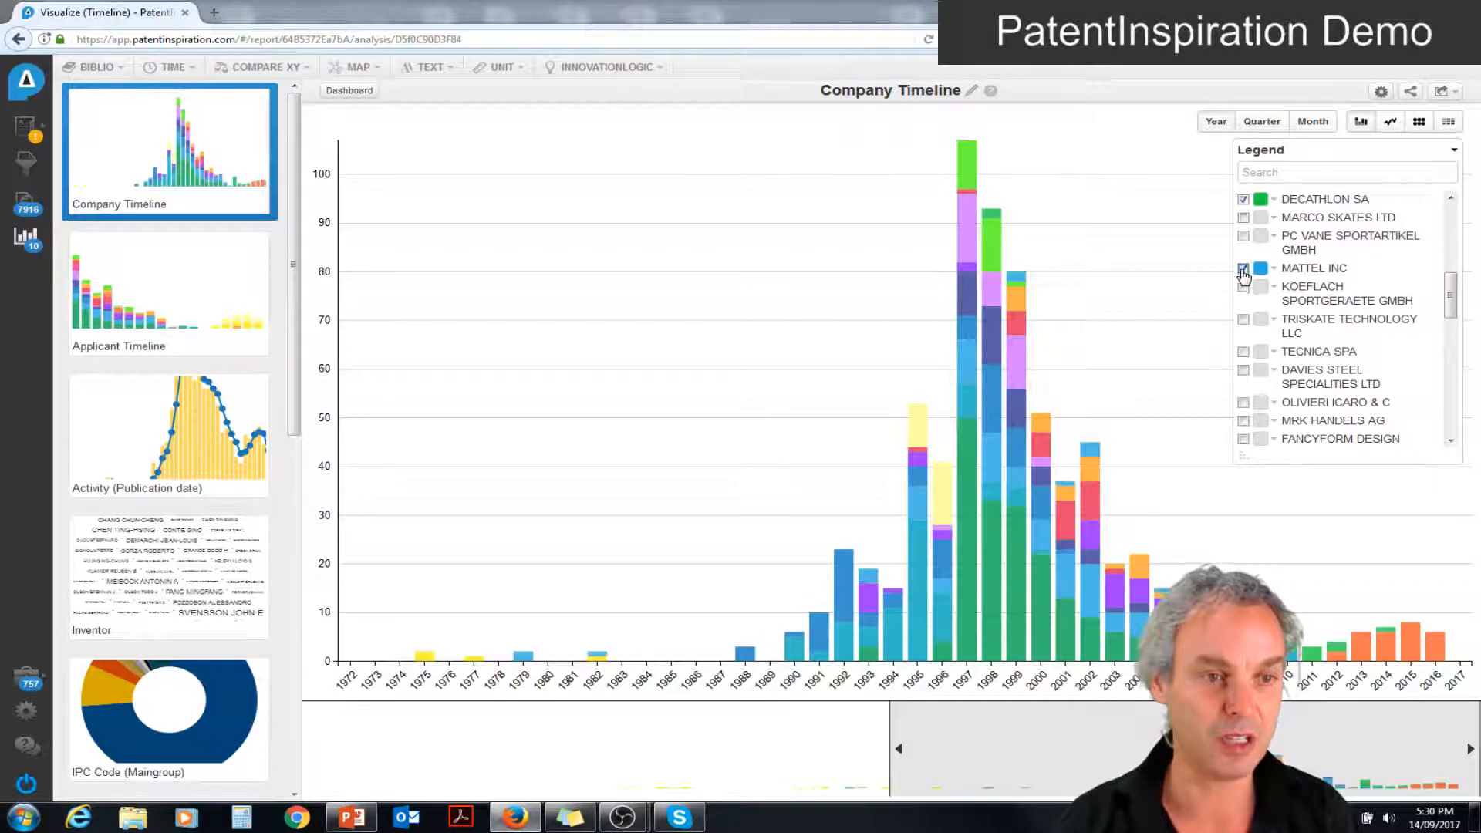
left_click(1243, 353)
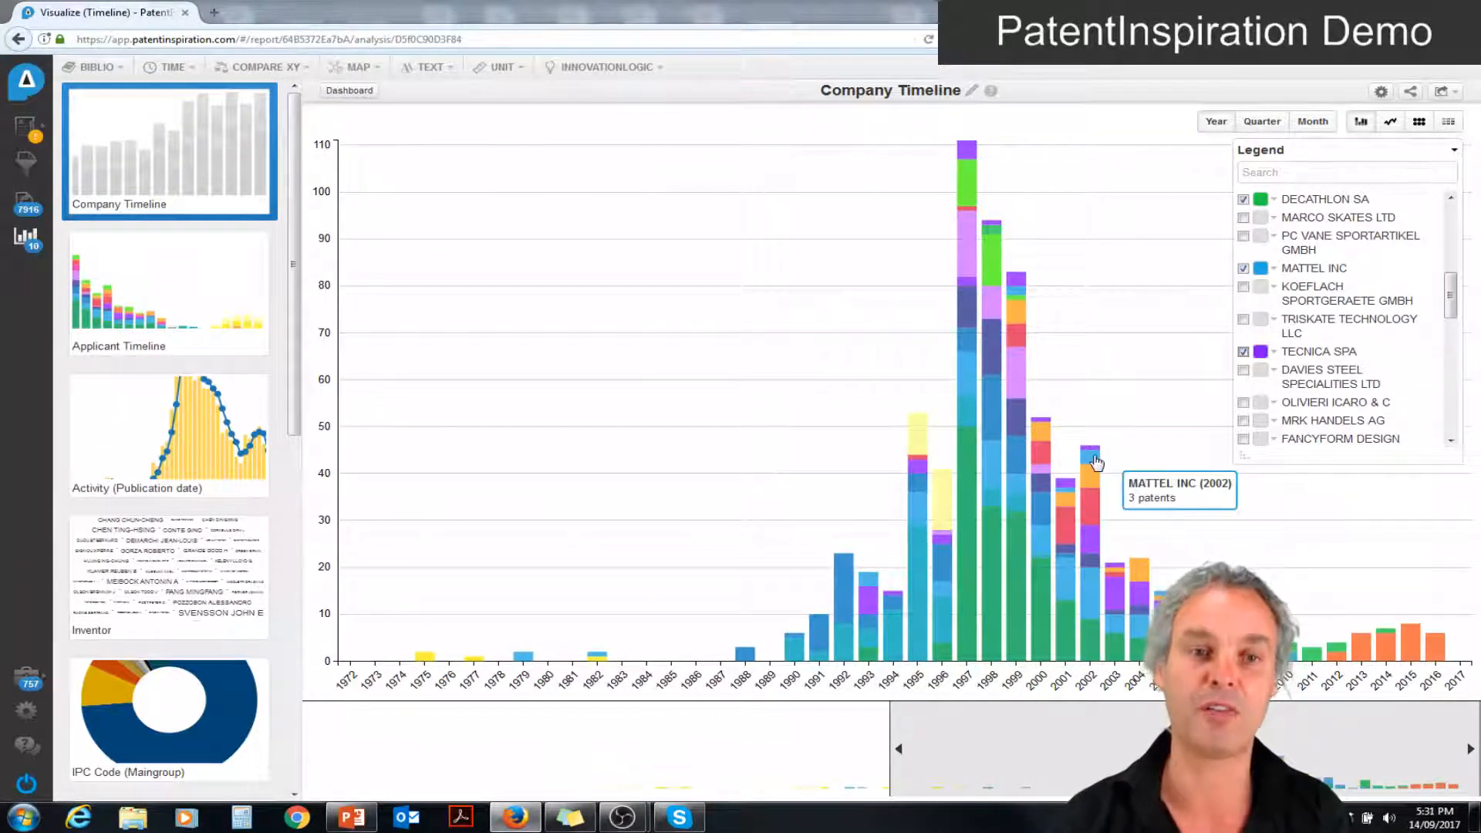
- Display the Company Timeline as a bubble grid with the legend collapsed and view DECATHLON SA's 2009 patents
left_click(1419, 123)
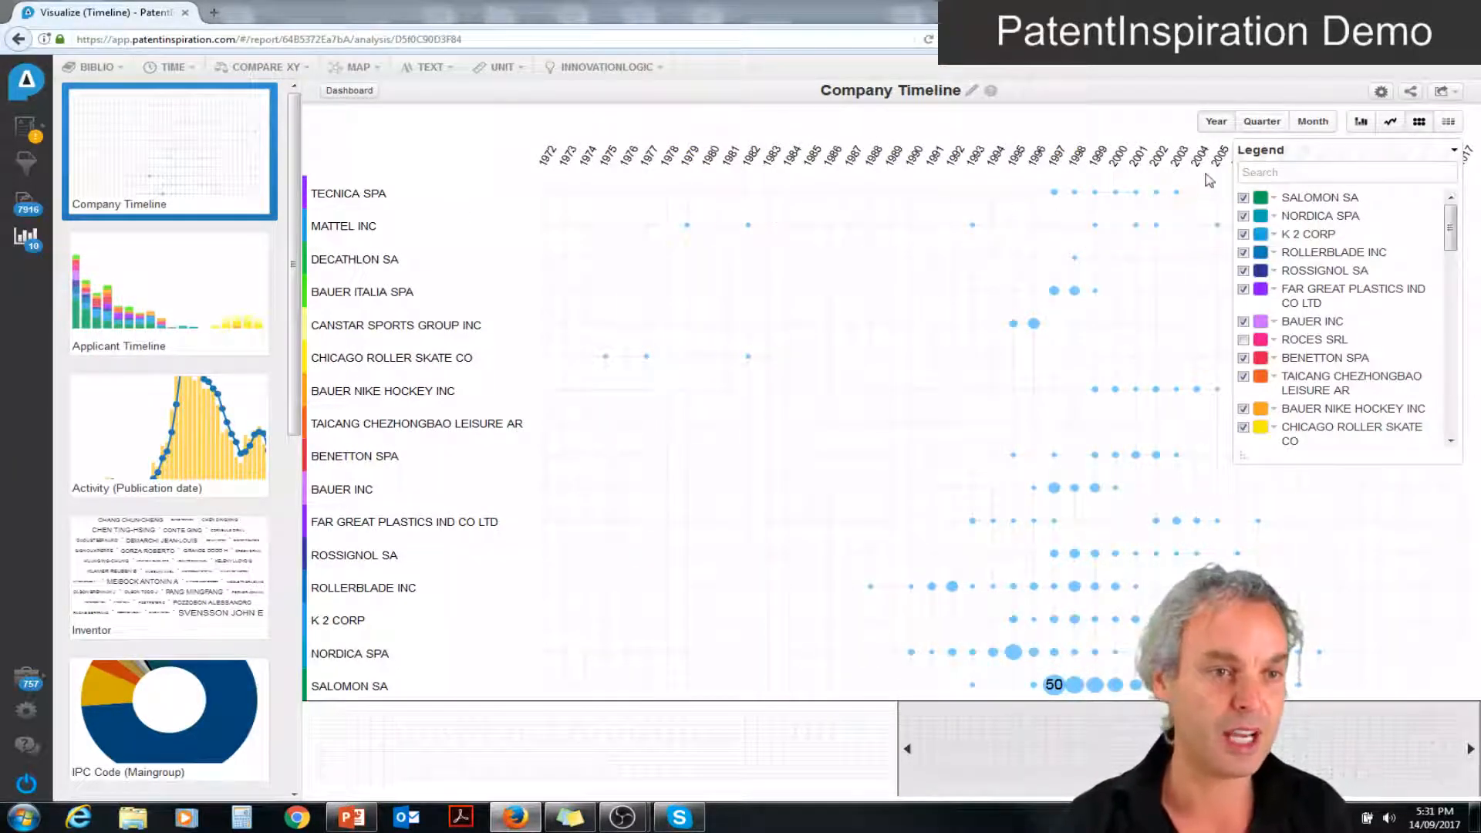
left_click(1453, 154)
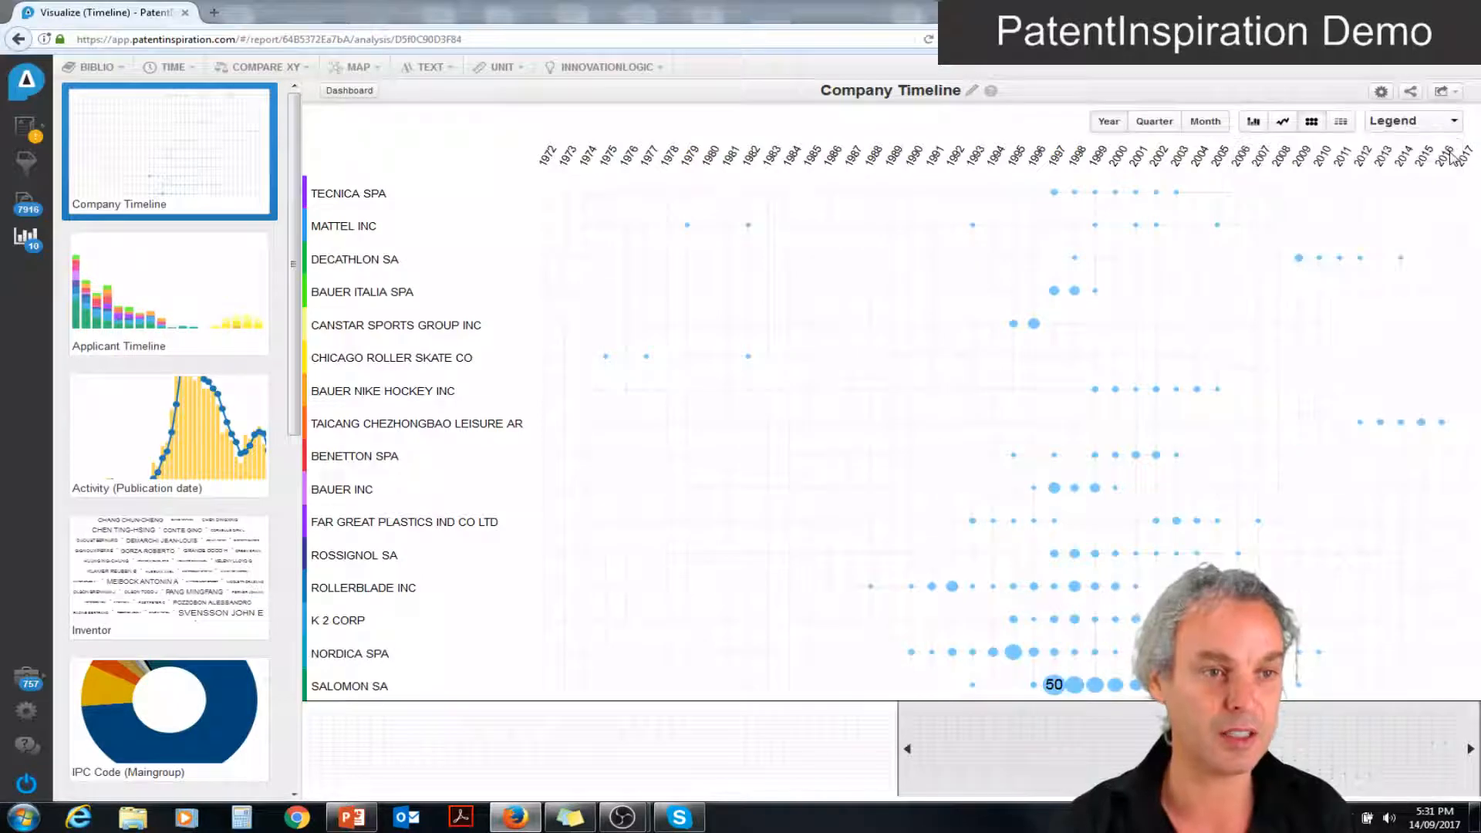
left_click(1300, 260)
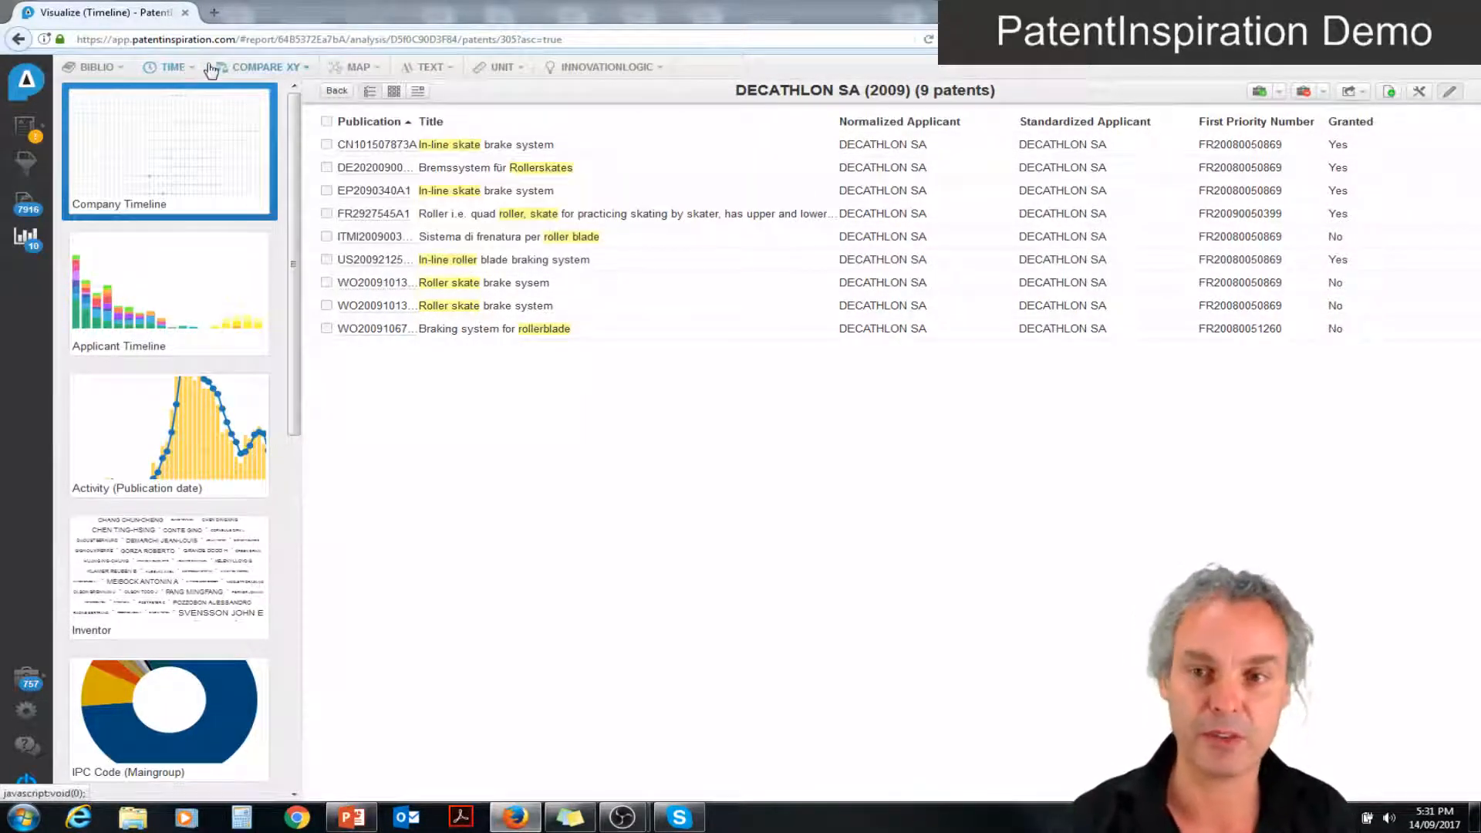
- Return to the analysis dashboard and add an XY comparison with Company on the X axis and Country at Prefix level on the Y axis
left_click(26, 239)
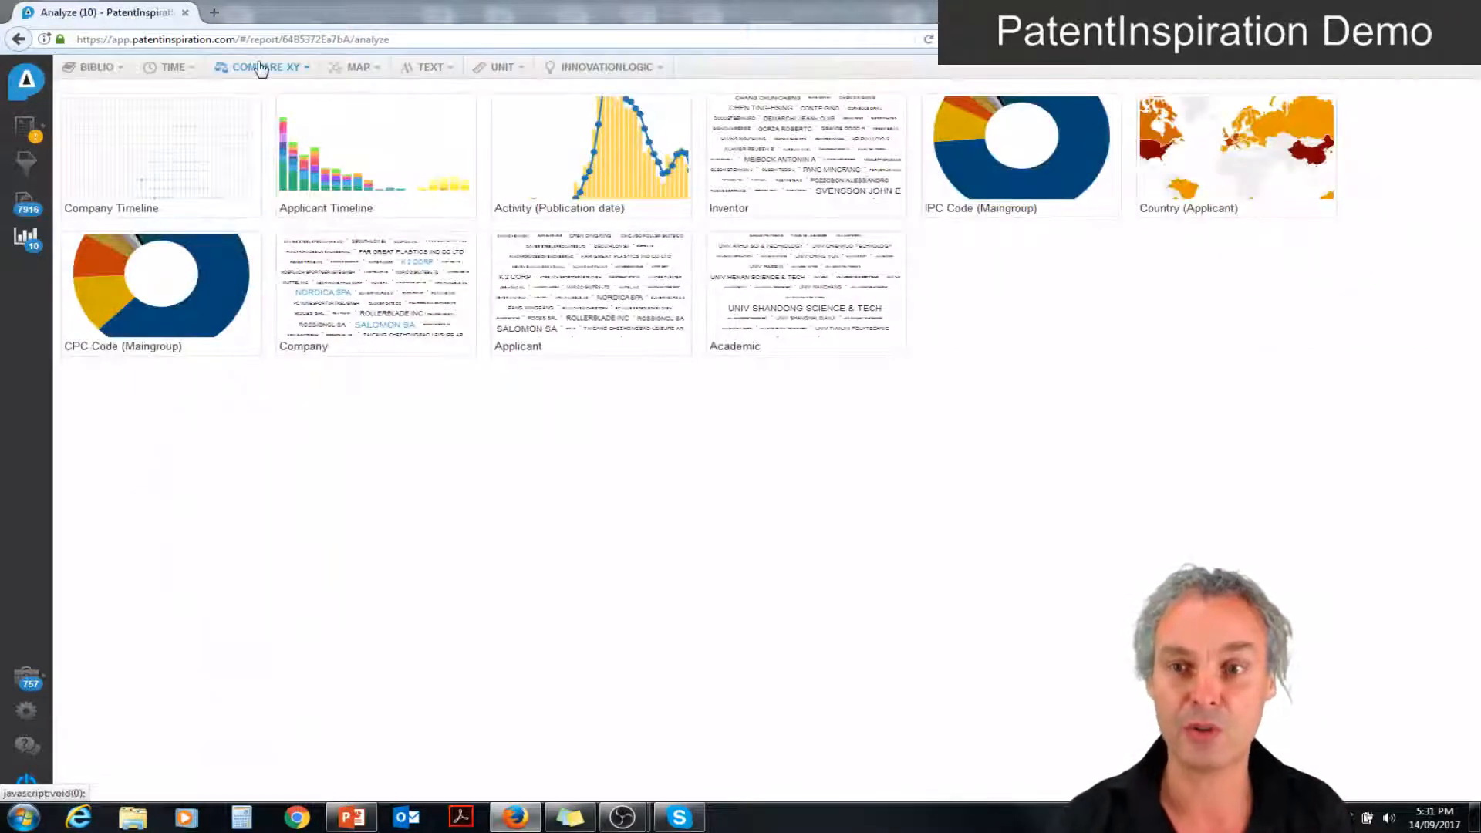
left_click(261, 68)
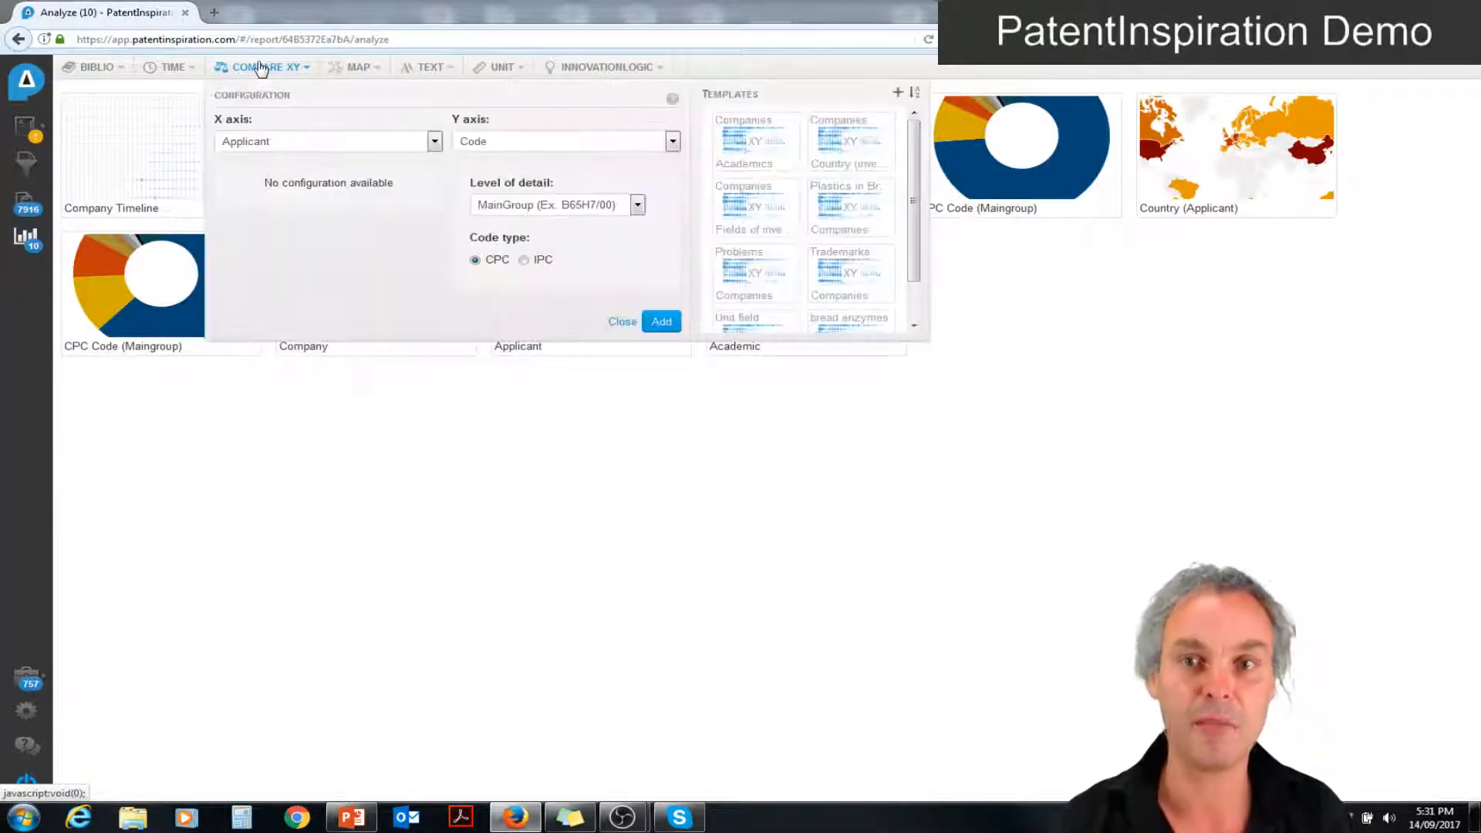
left_click(331, 144)
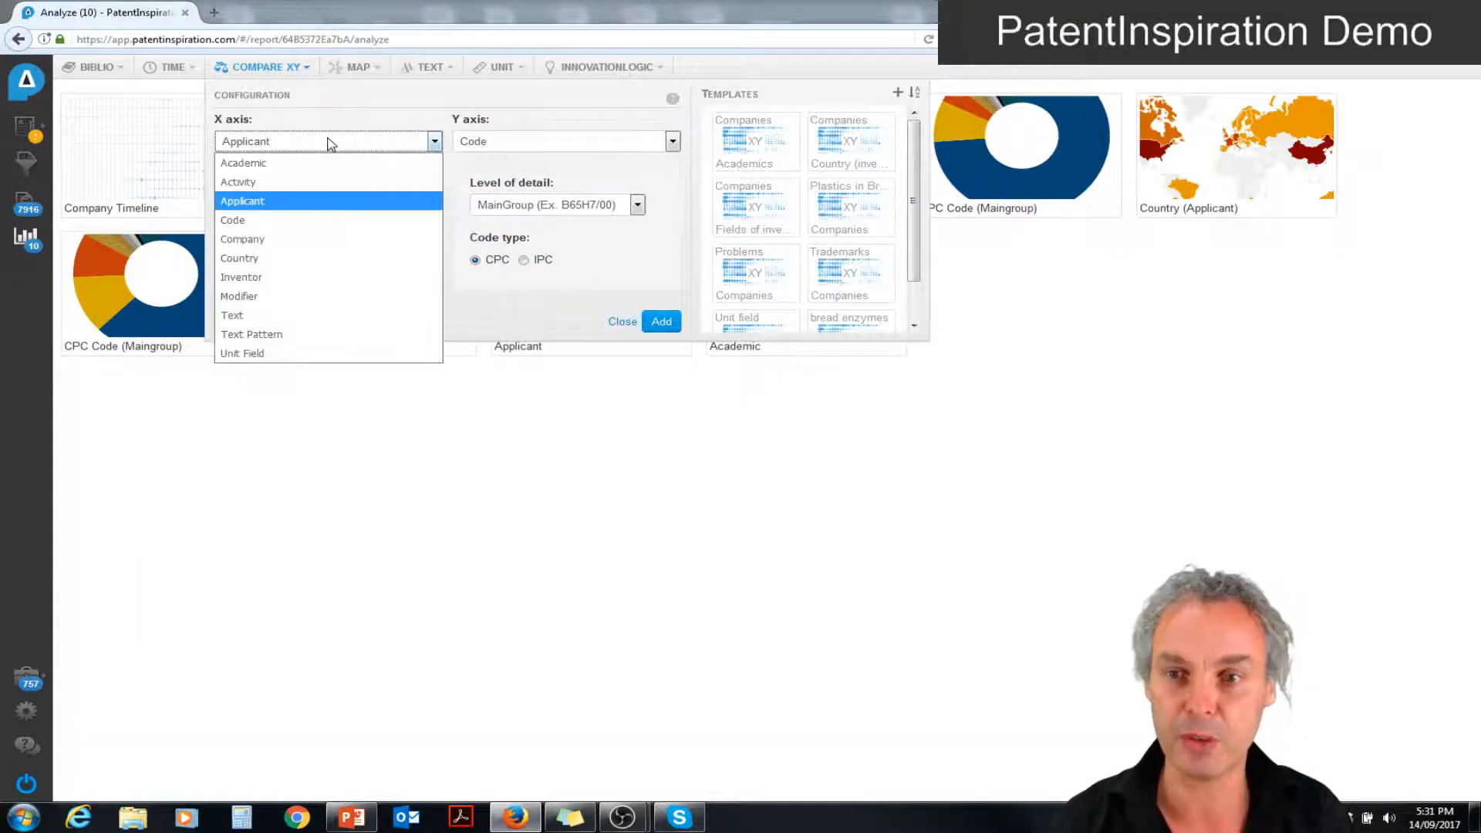
left_click(304, 238)
left_click(544, 144)
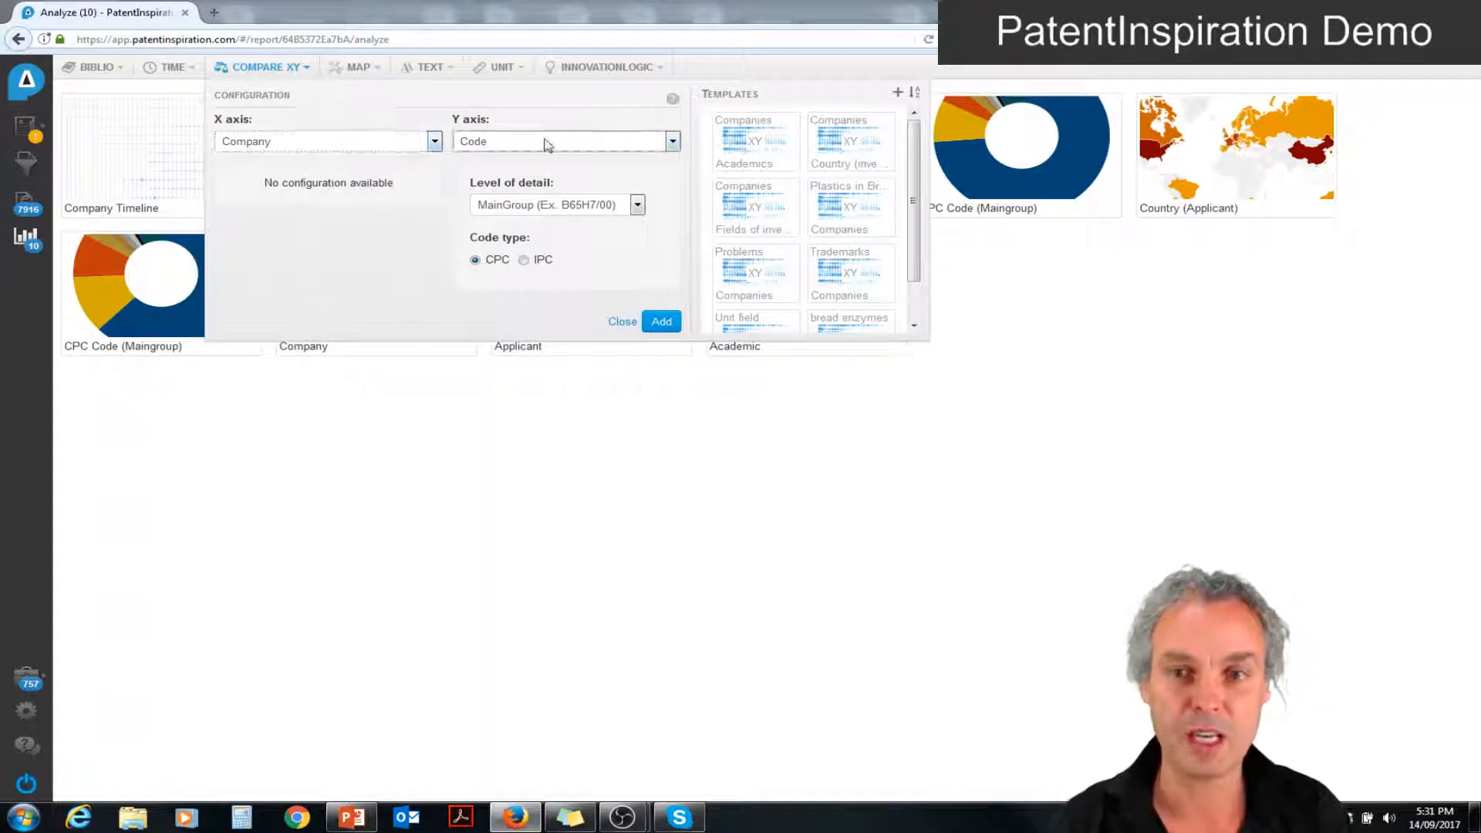
left_click(514, 261)
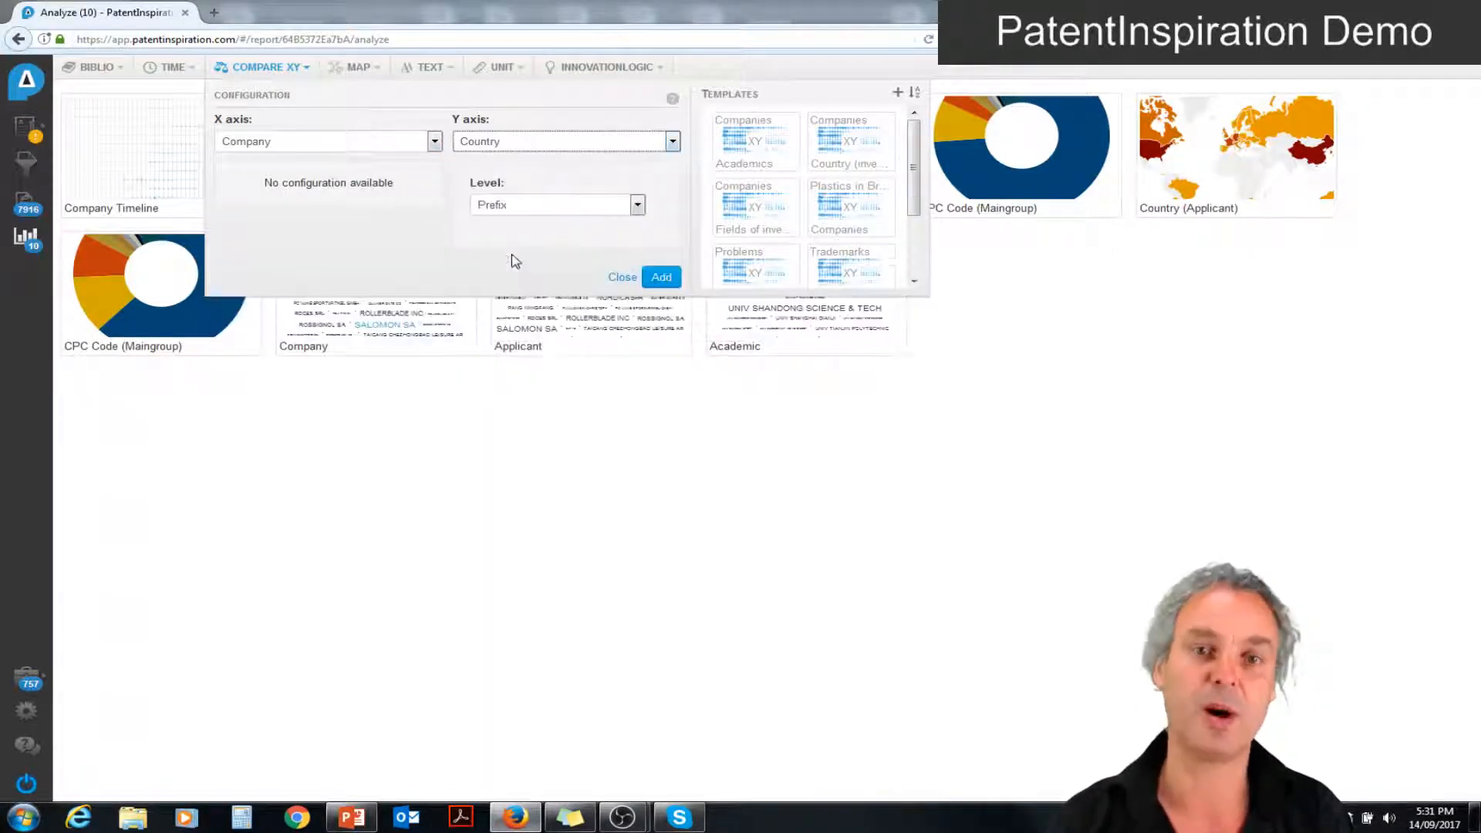
left_click(658, 277)
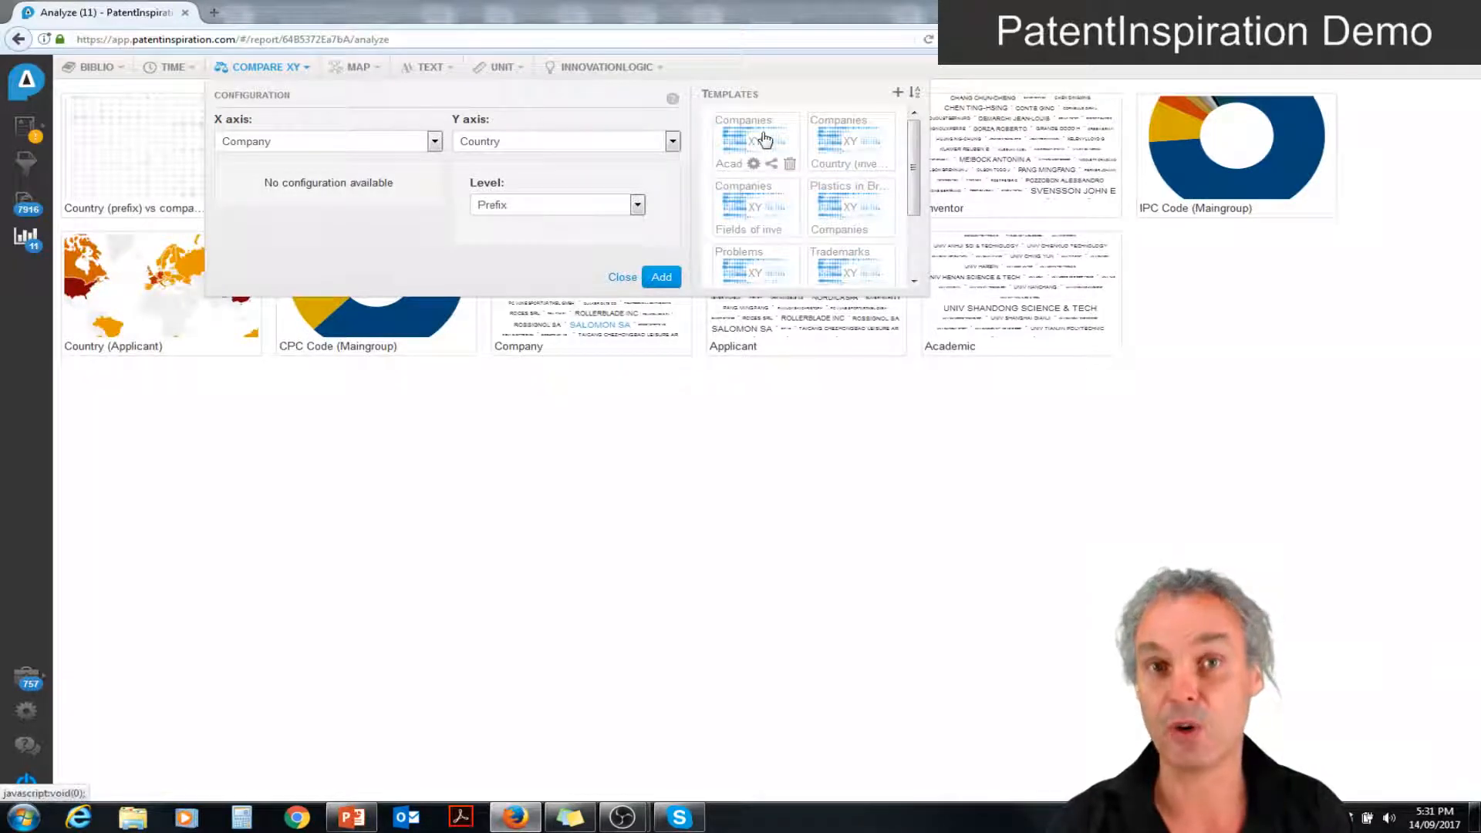
- Add the Companies vs Fields of Invention and Trademarks vs Companies comparisons from their templates
mouse_move(765, 139)
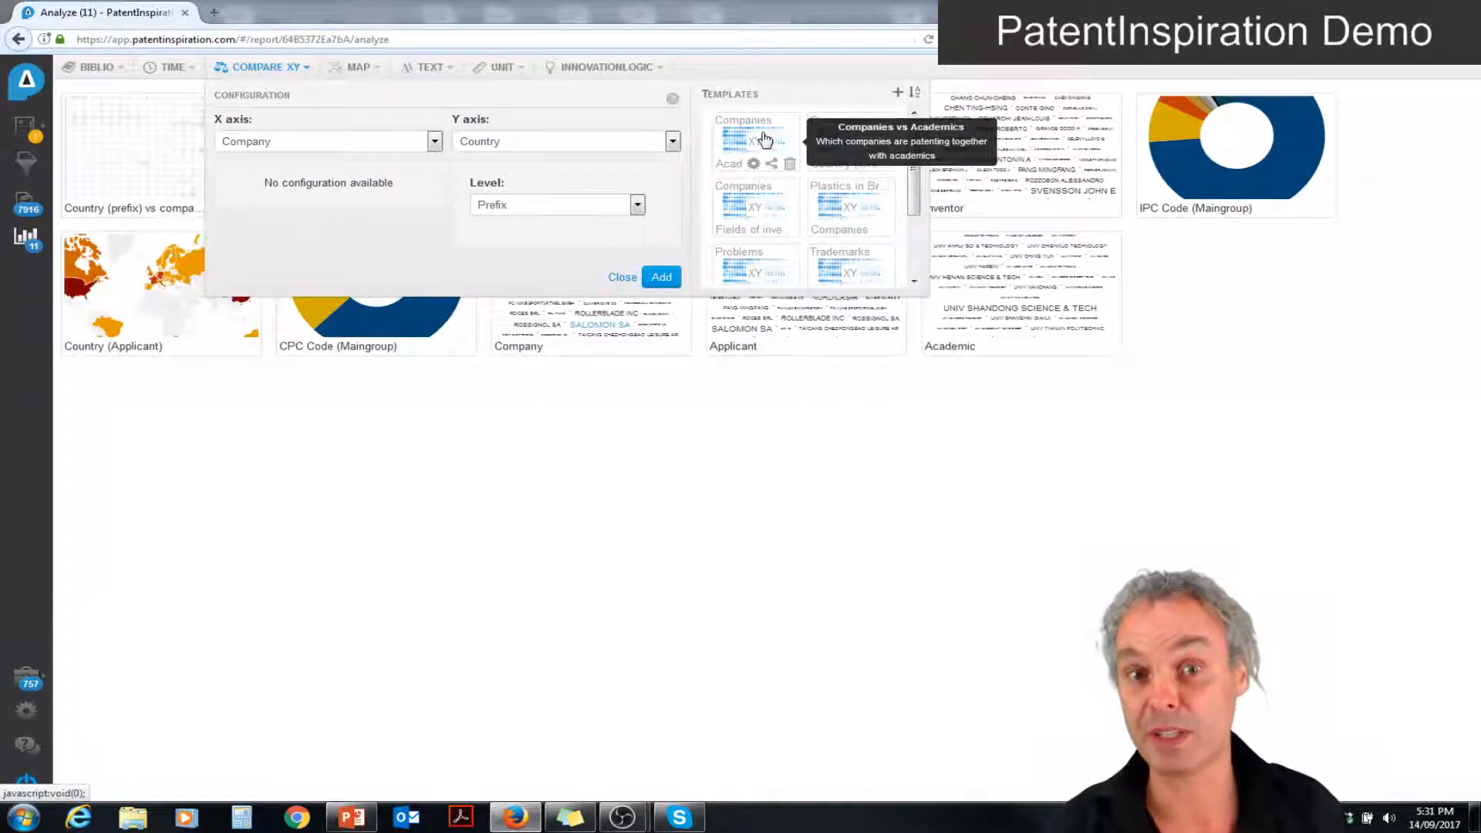
left_click(760, 207)
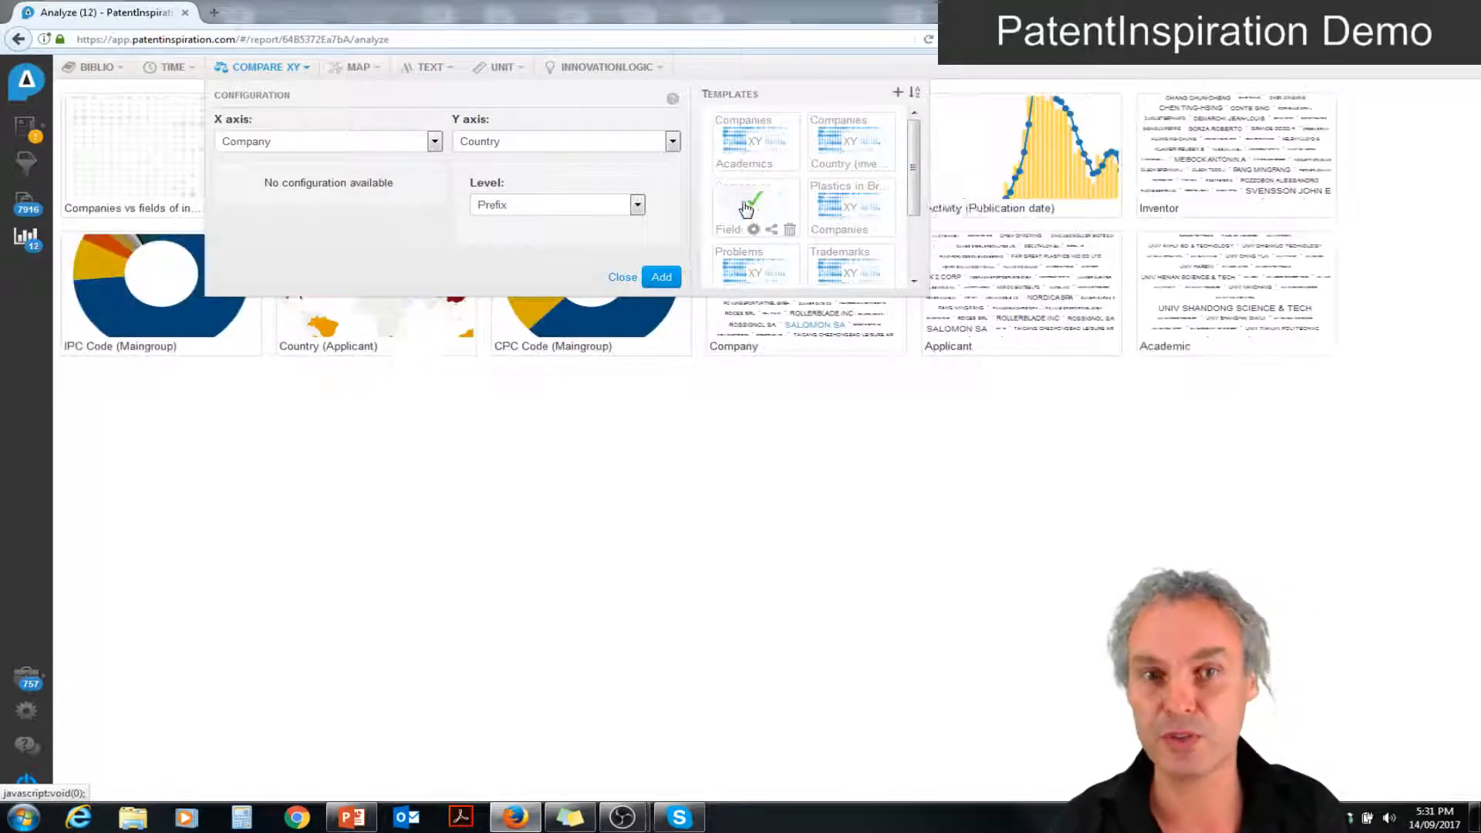
left_click(849, 262)
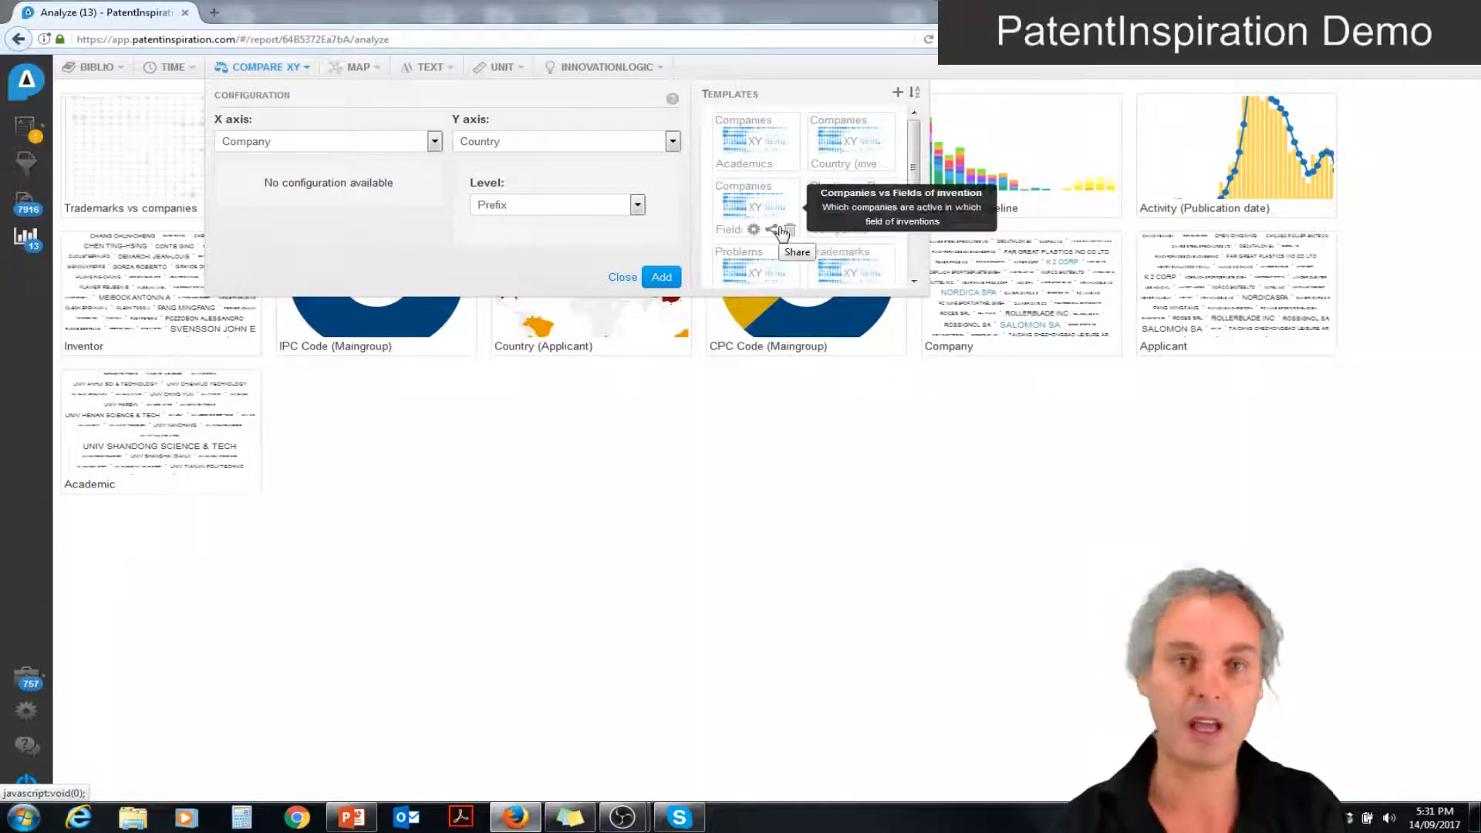
left_click(615, 463)
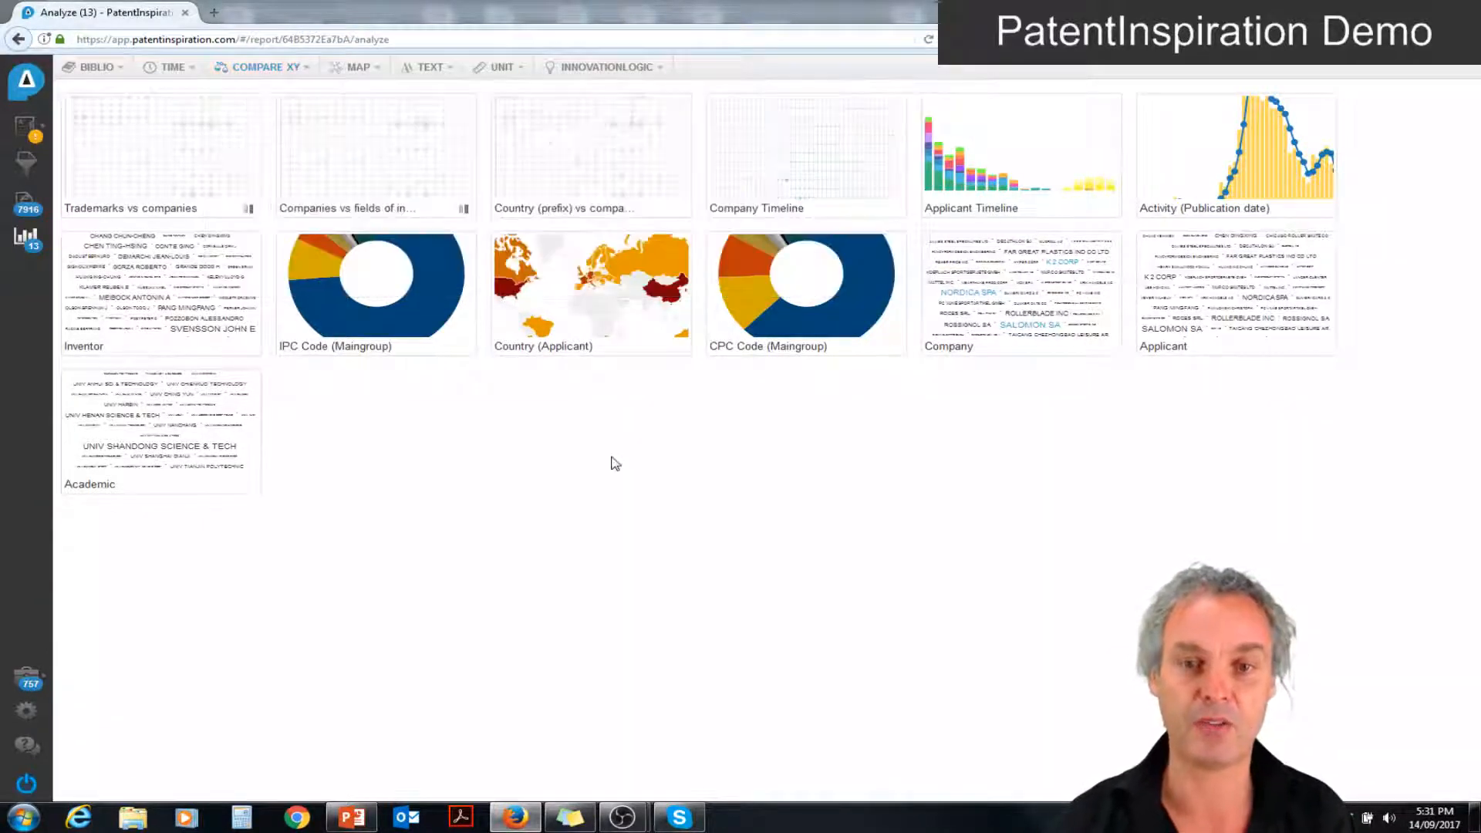
- Open the Country (prefix) vs companies comparison and display it as a color-shaded table instead of bubbles
left_click(594, 181)
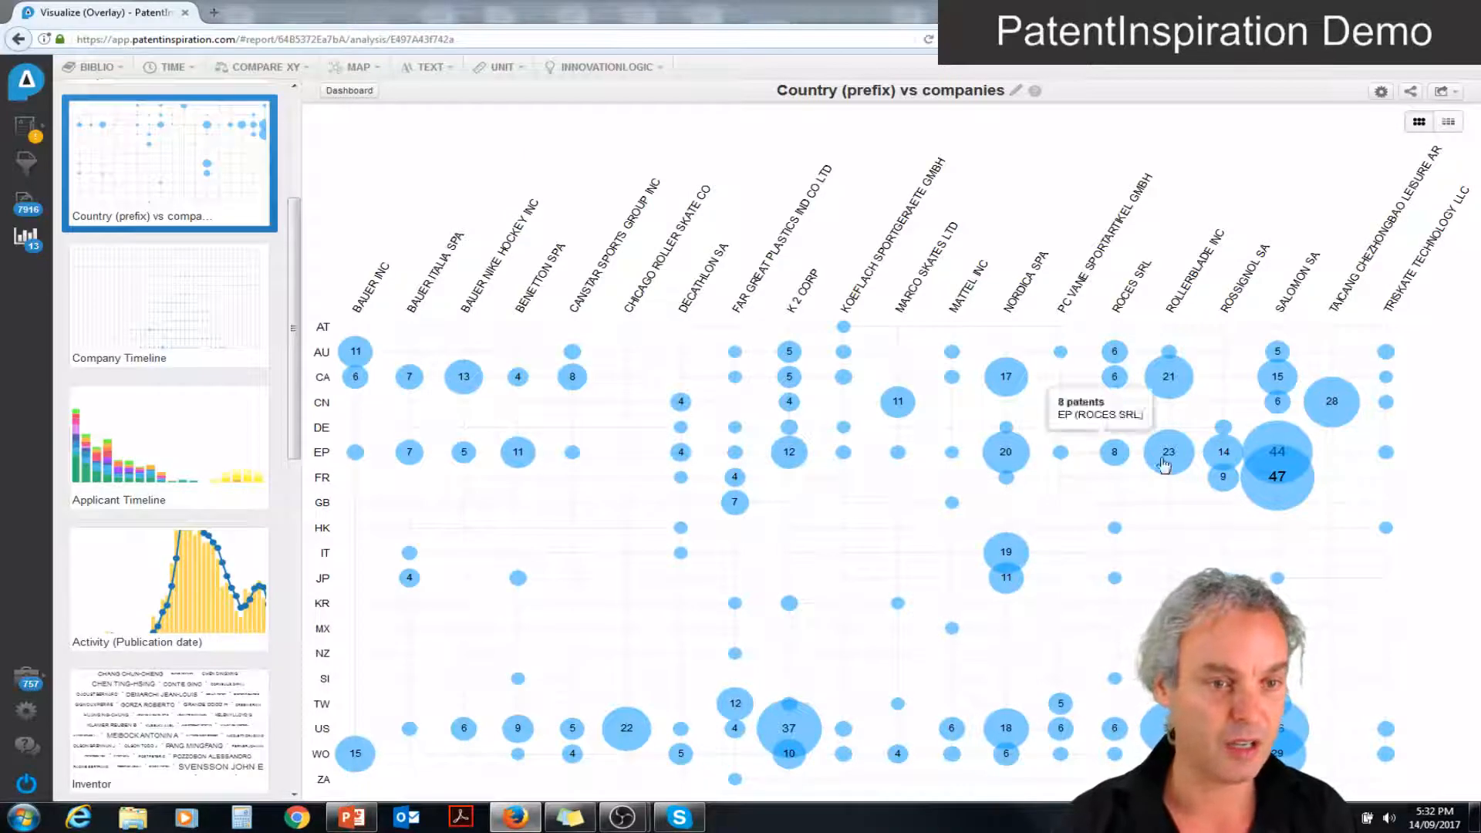
mouse_move(1236, 492)
mouse_move(1283, 491)
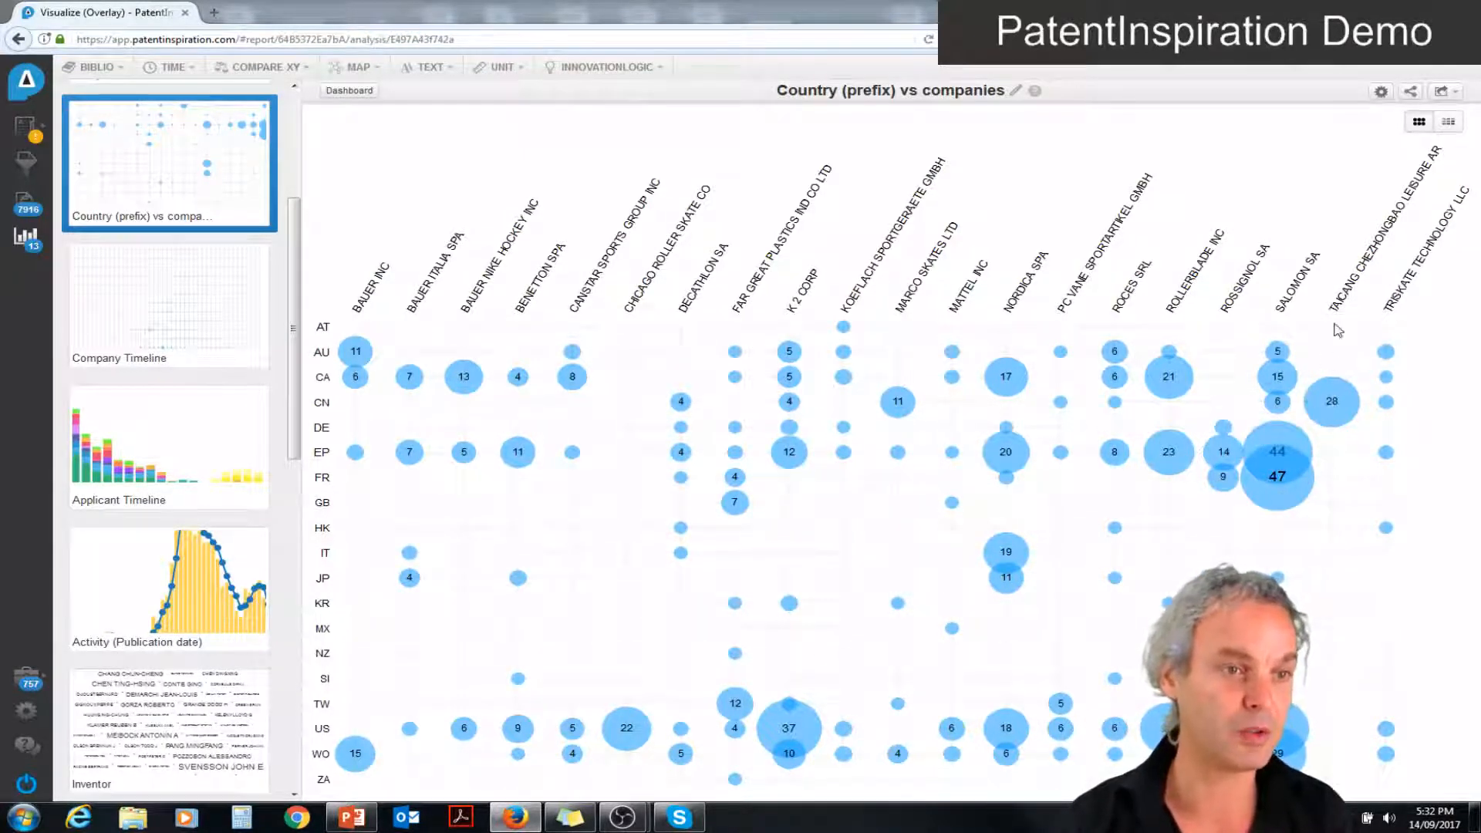
left_click(1448, 123)
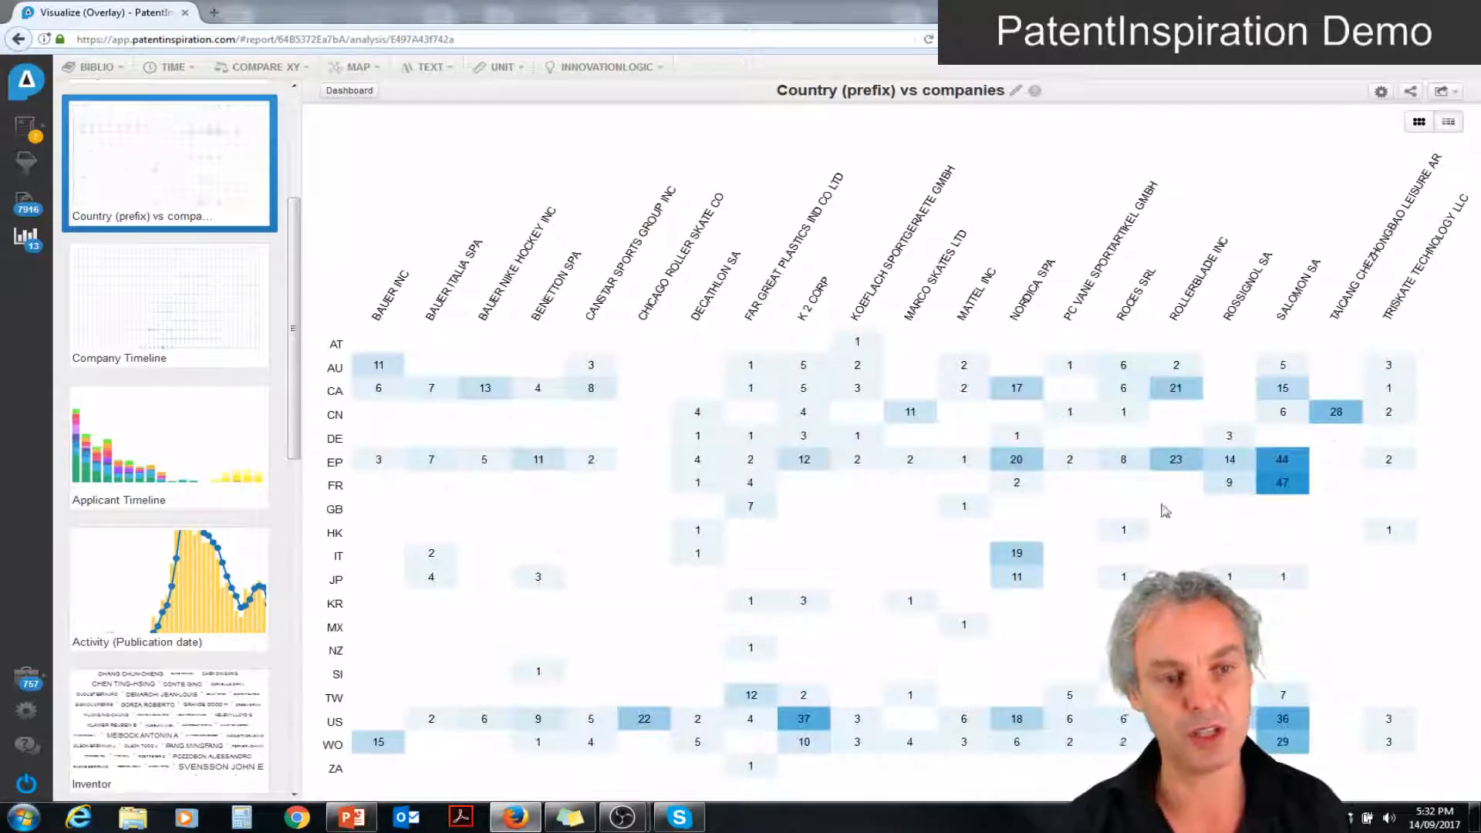
mouse_move(1287, 465)
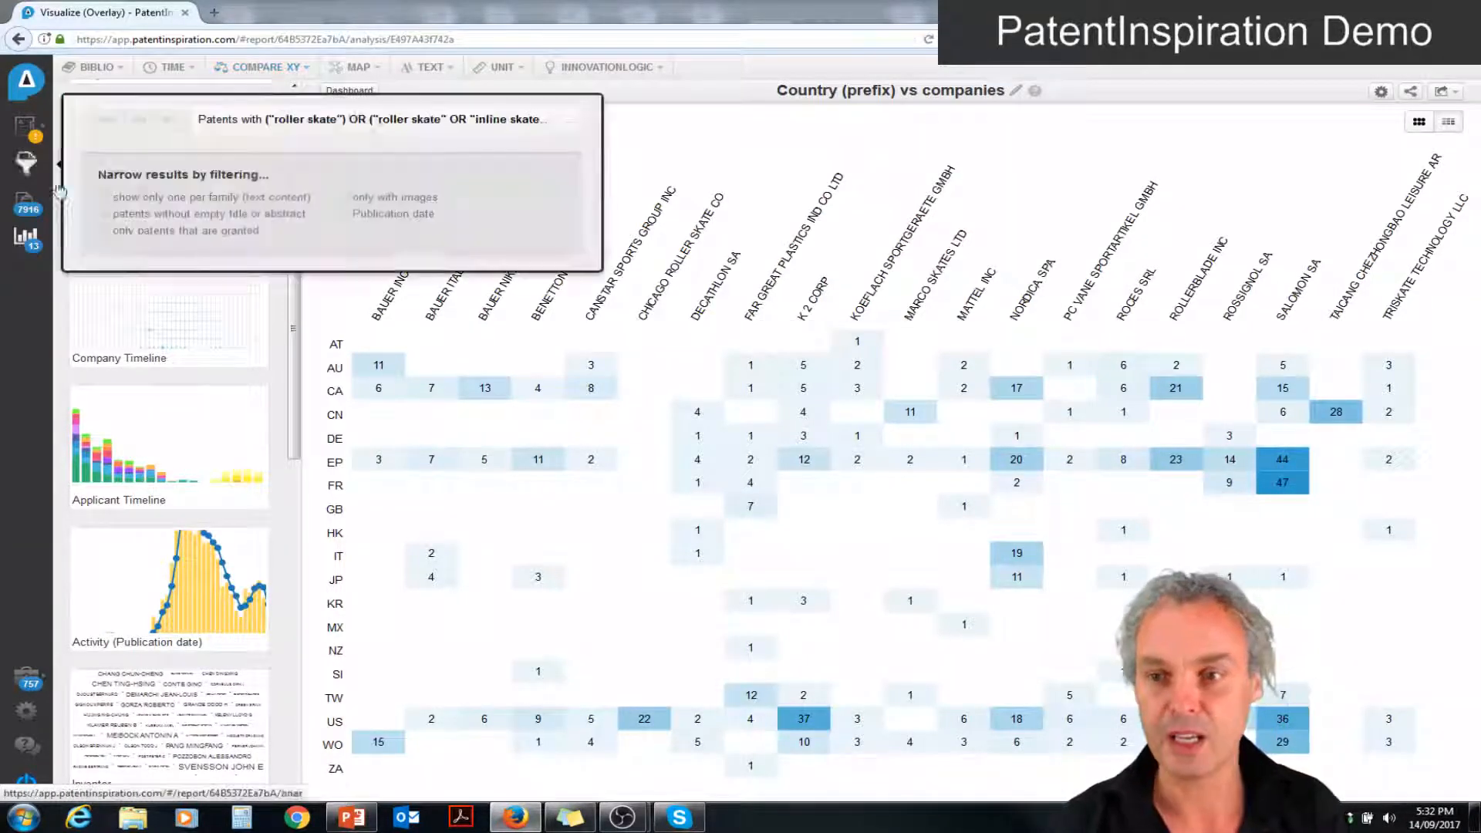
- Return to the dashboard and add the CPC Code Map, CPC Domain, Elements, Field, Materials and Technology maps from their templates
left_click(24, 239)
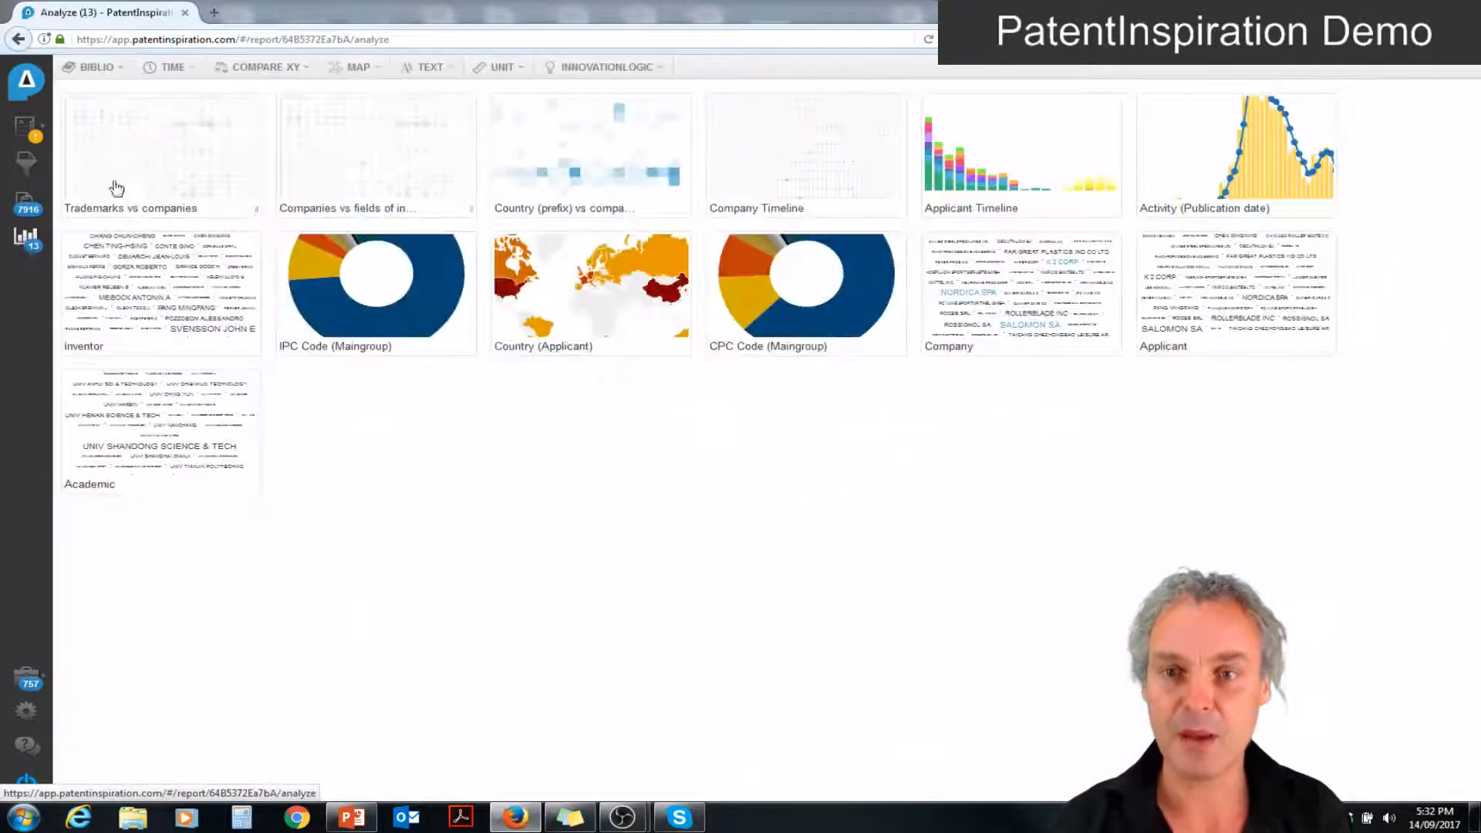
left_click(358, 68)
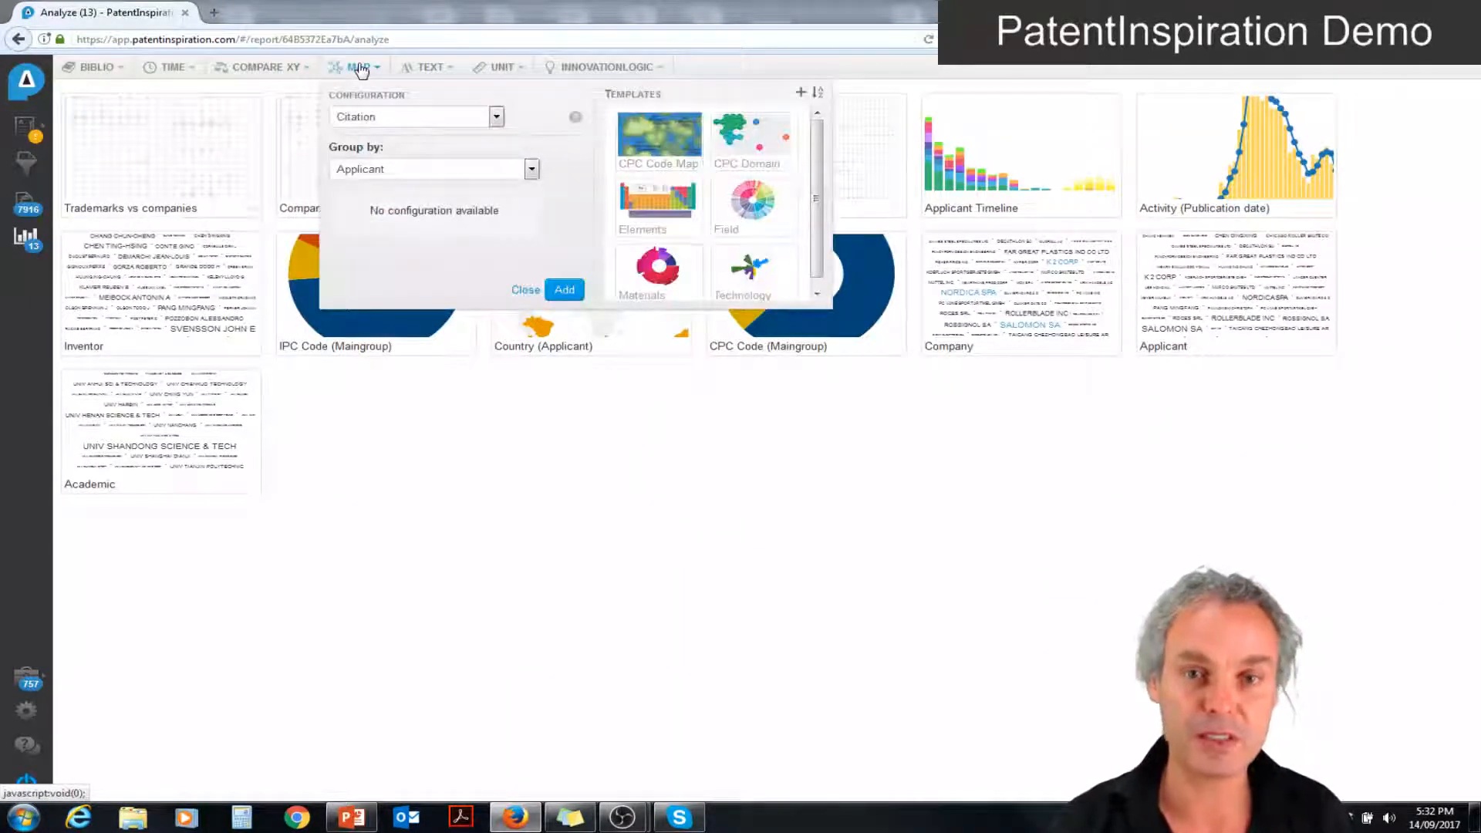
left_click(649, 123)
left_click(752, 135)
left_click(667, 199)
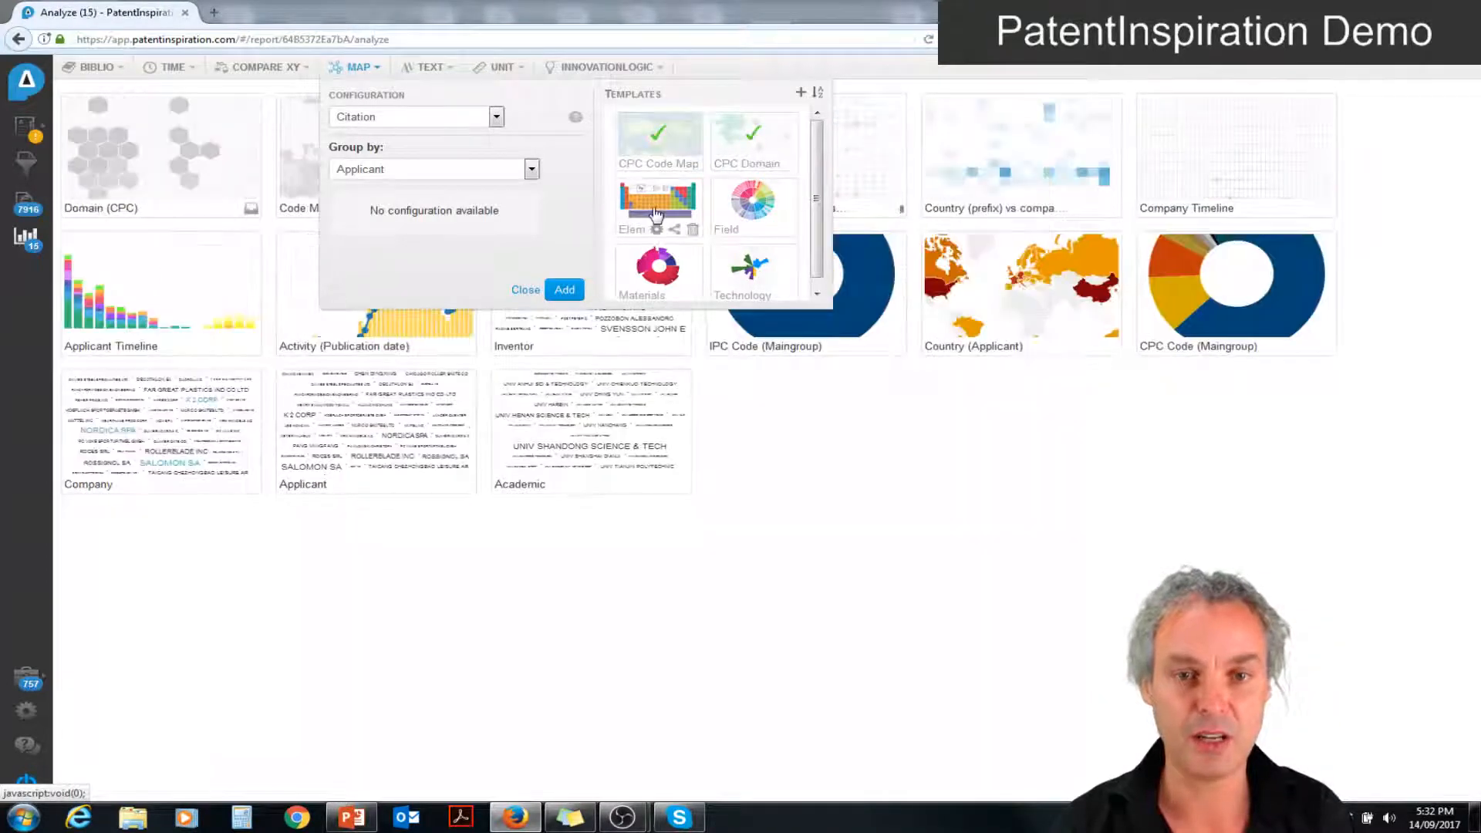
left_click(750, 202)
left_click(657, 266)
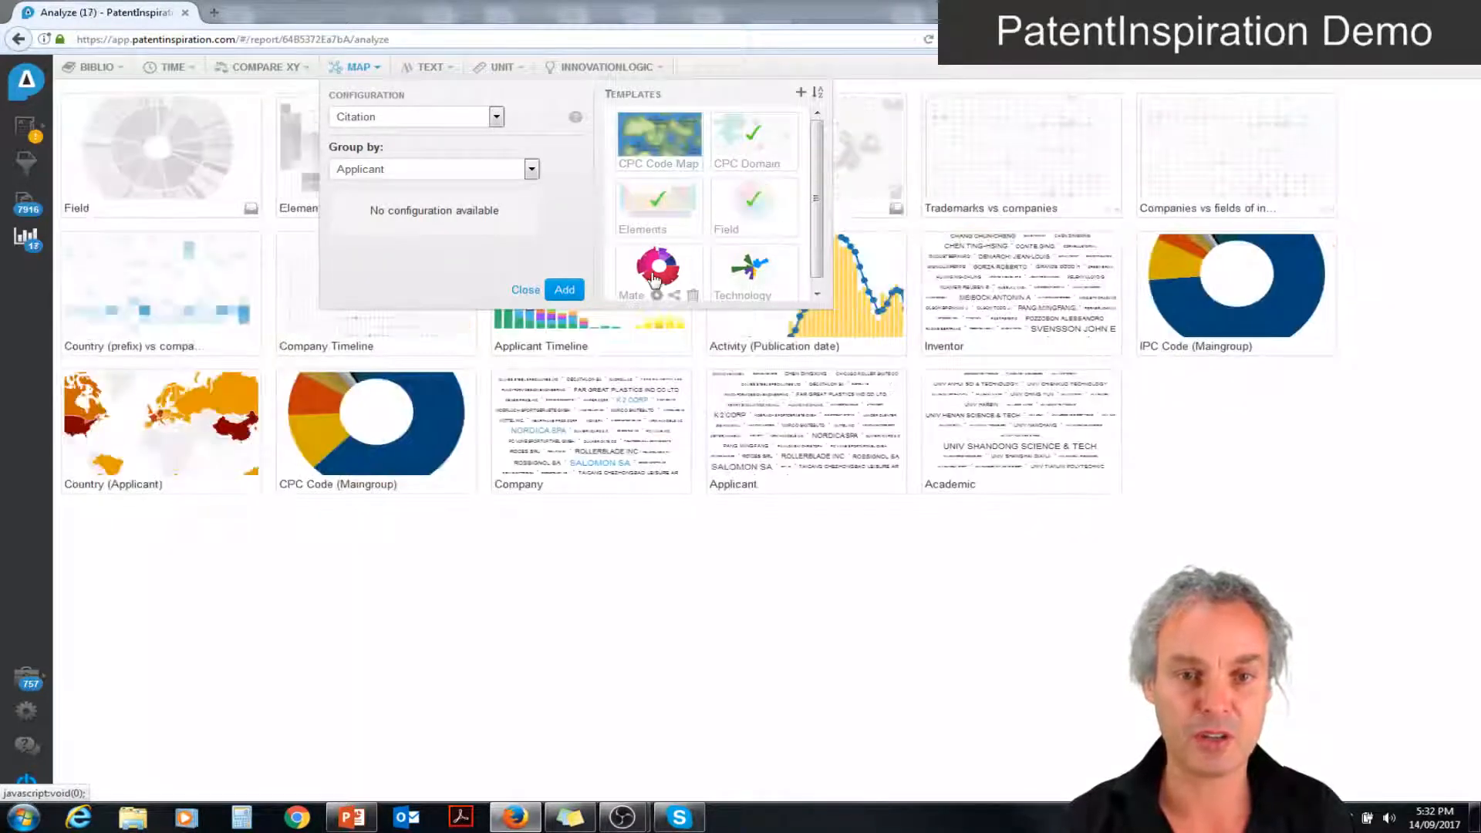
left_click(754, 270)
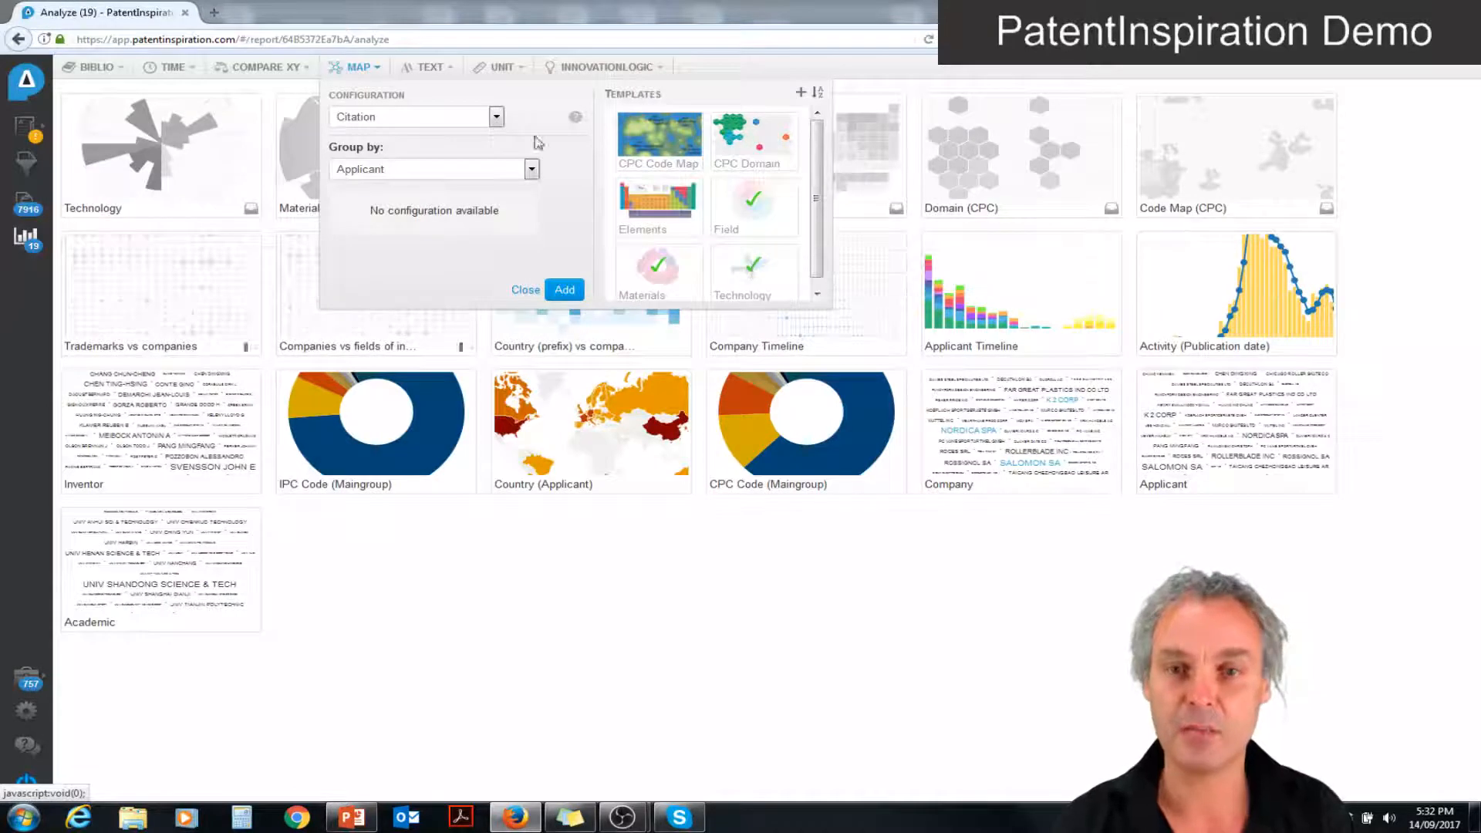
- Add a Competitor map with CPC codes for SALOMON SA, competing with their patents in this filter
left_click(496, 118)
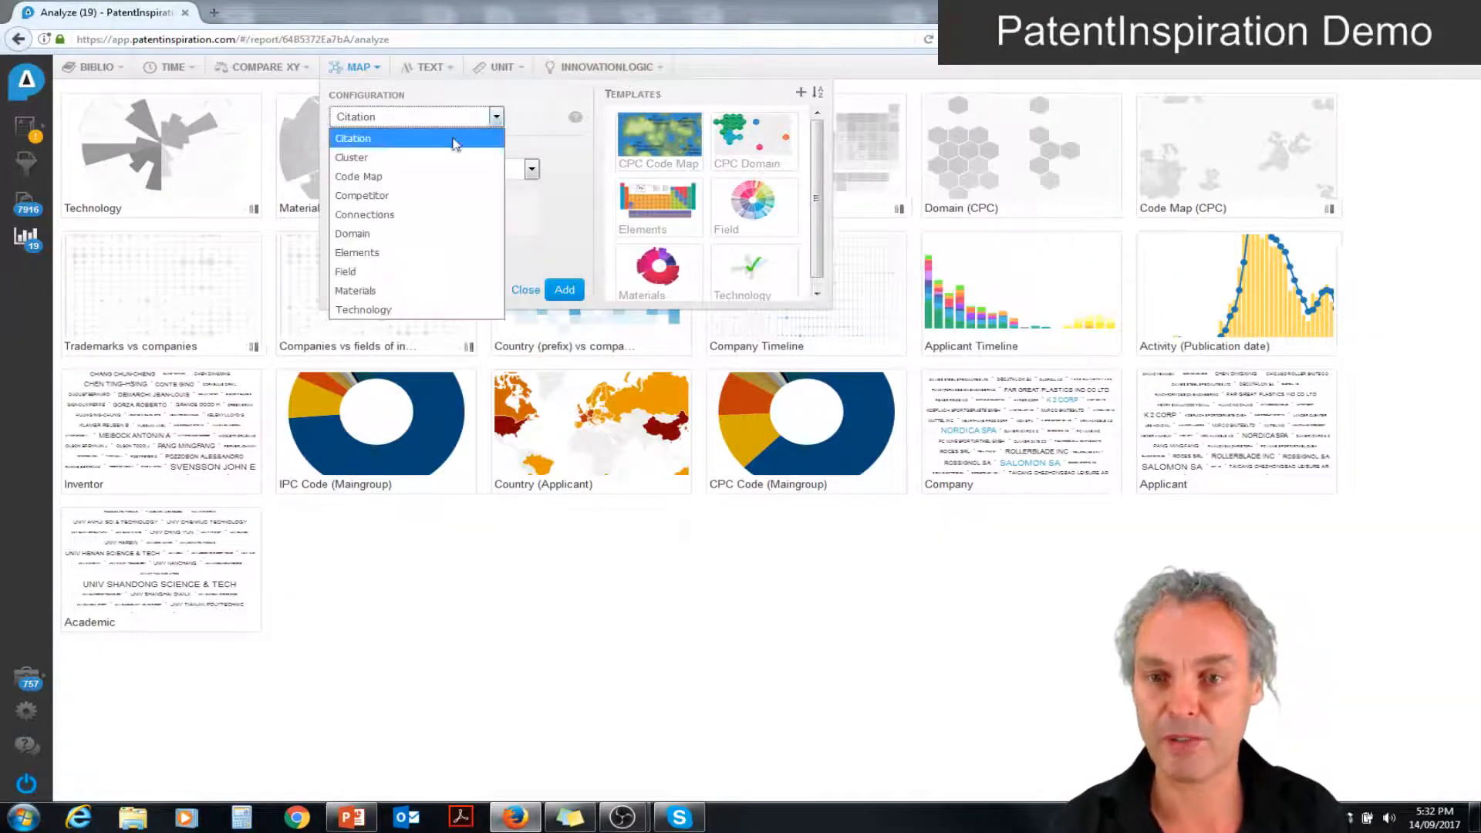
left_click(424, 195)
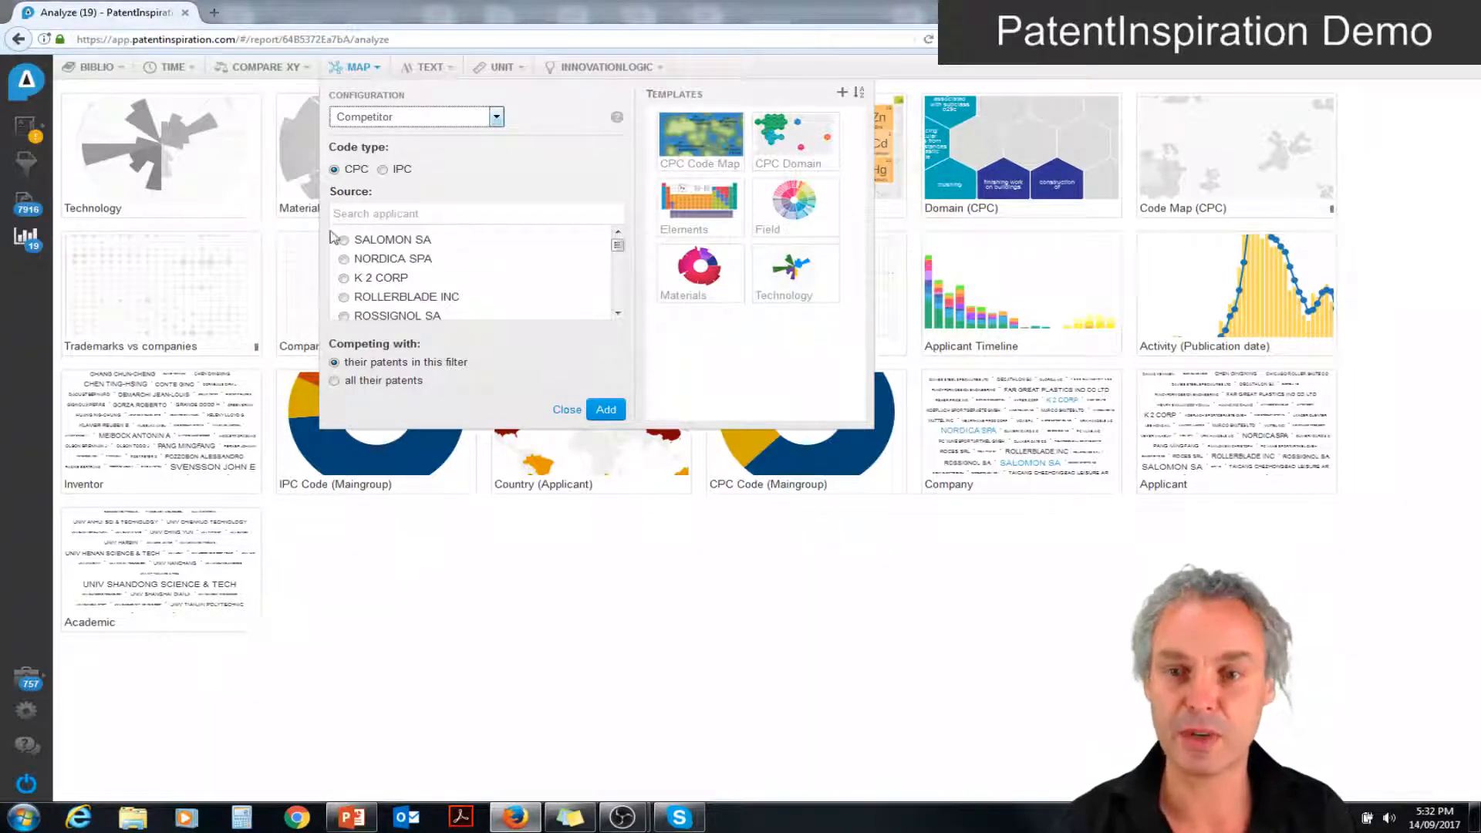
left_click(344, 240)
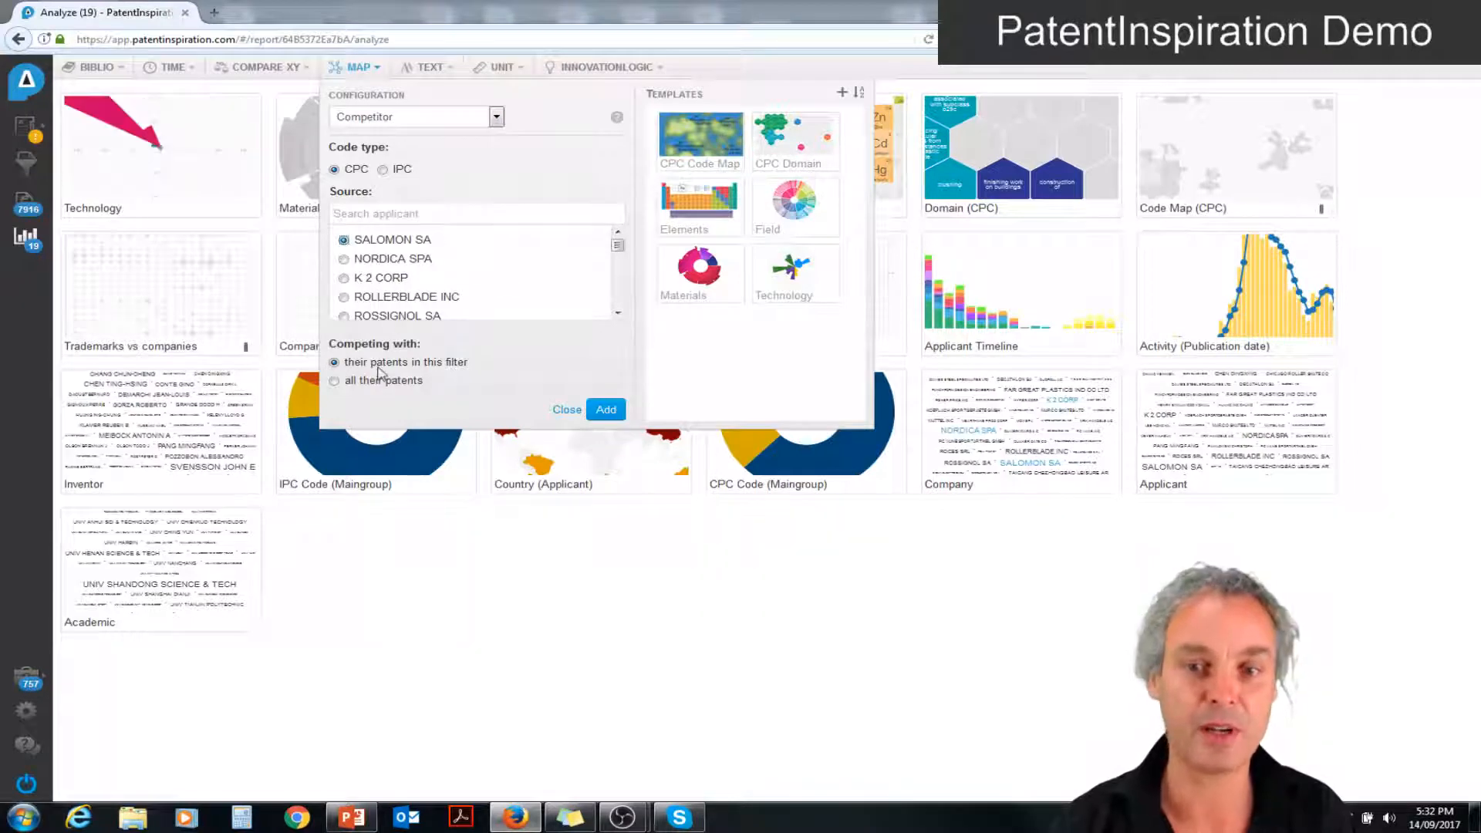
left_click(600, 413)
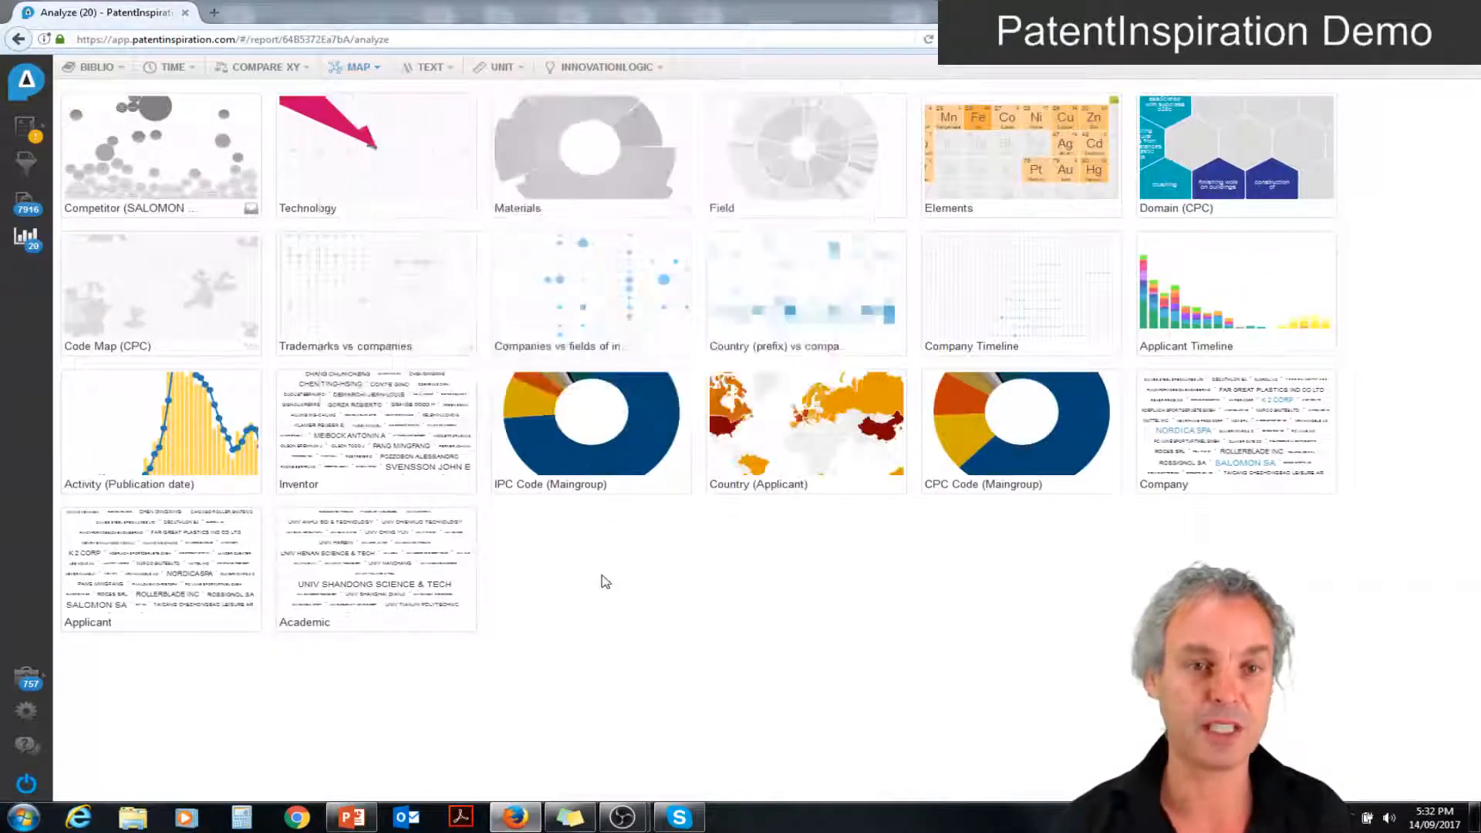
- Open the Domain (CPC) map and examine its full overview of technology domains
left_click(1267, 139)
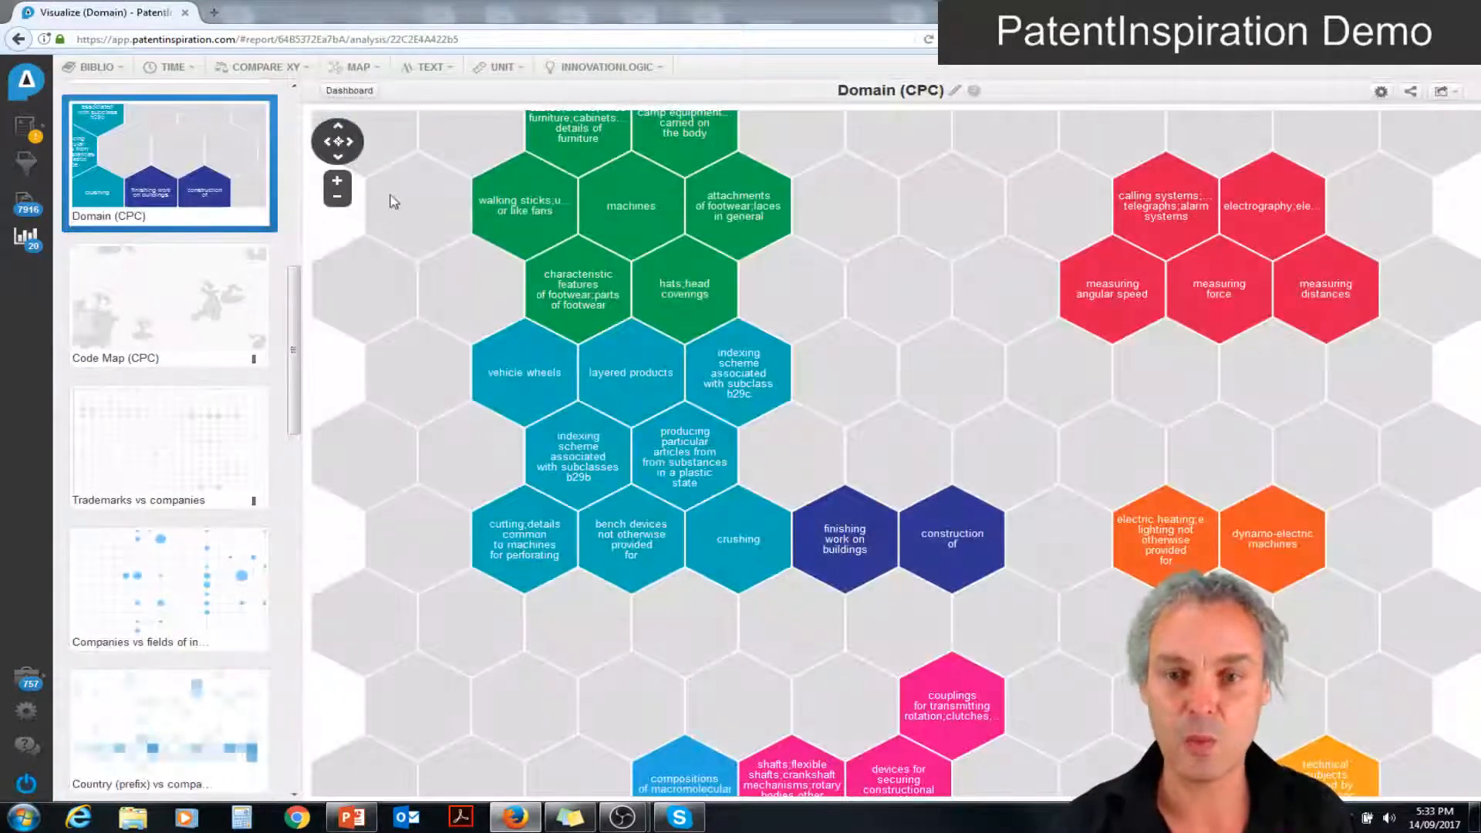
left_click(337, 198)
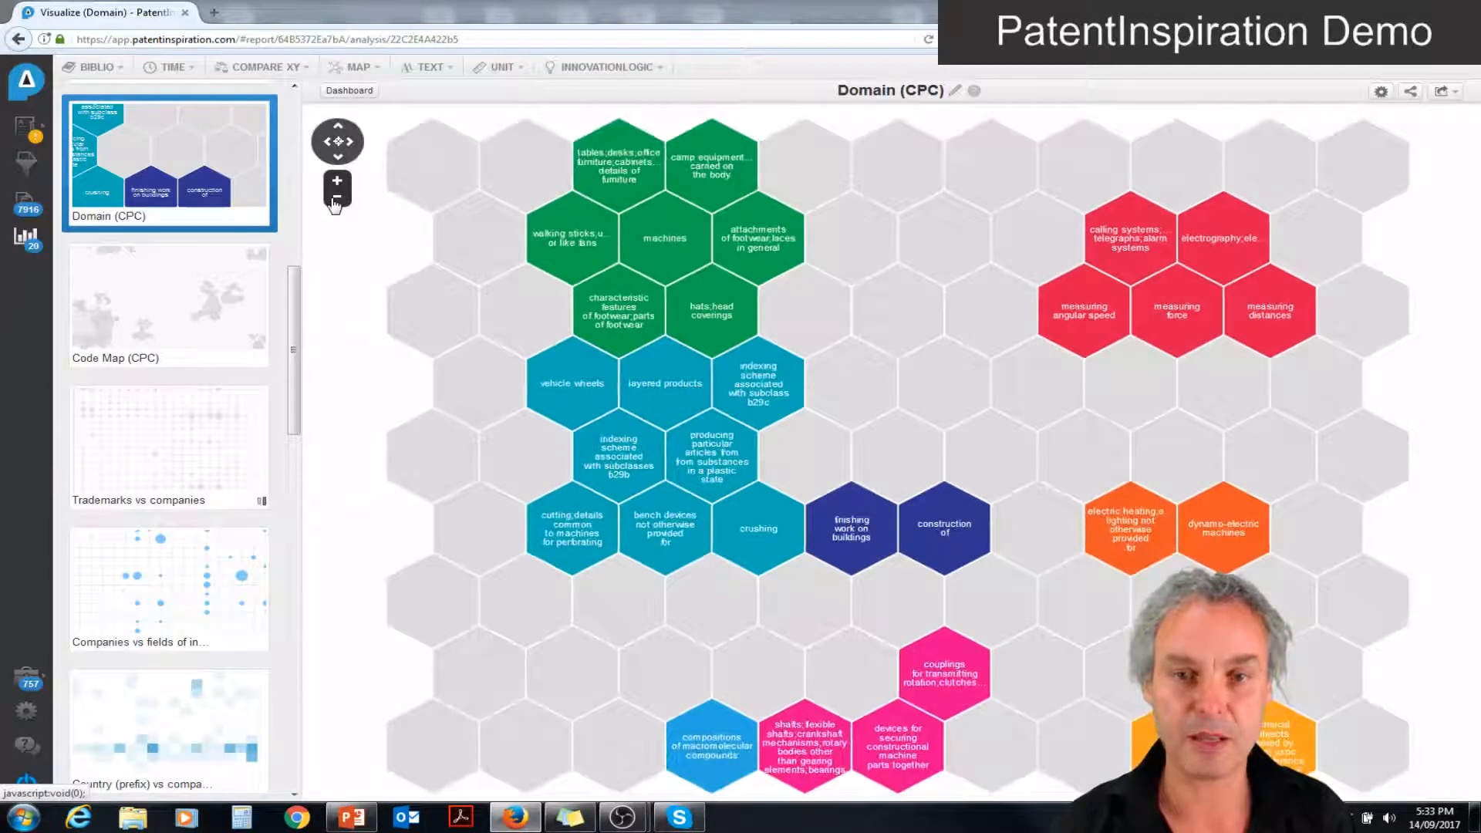
left_click(336, 197)
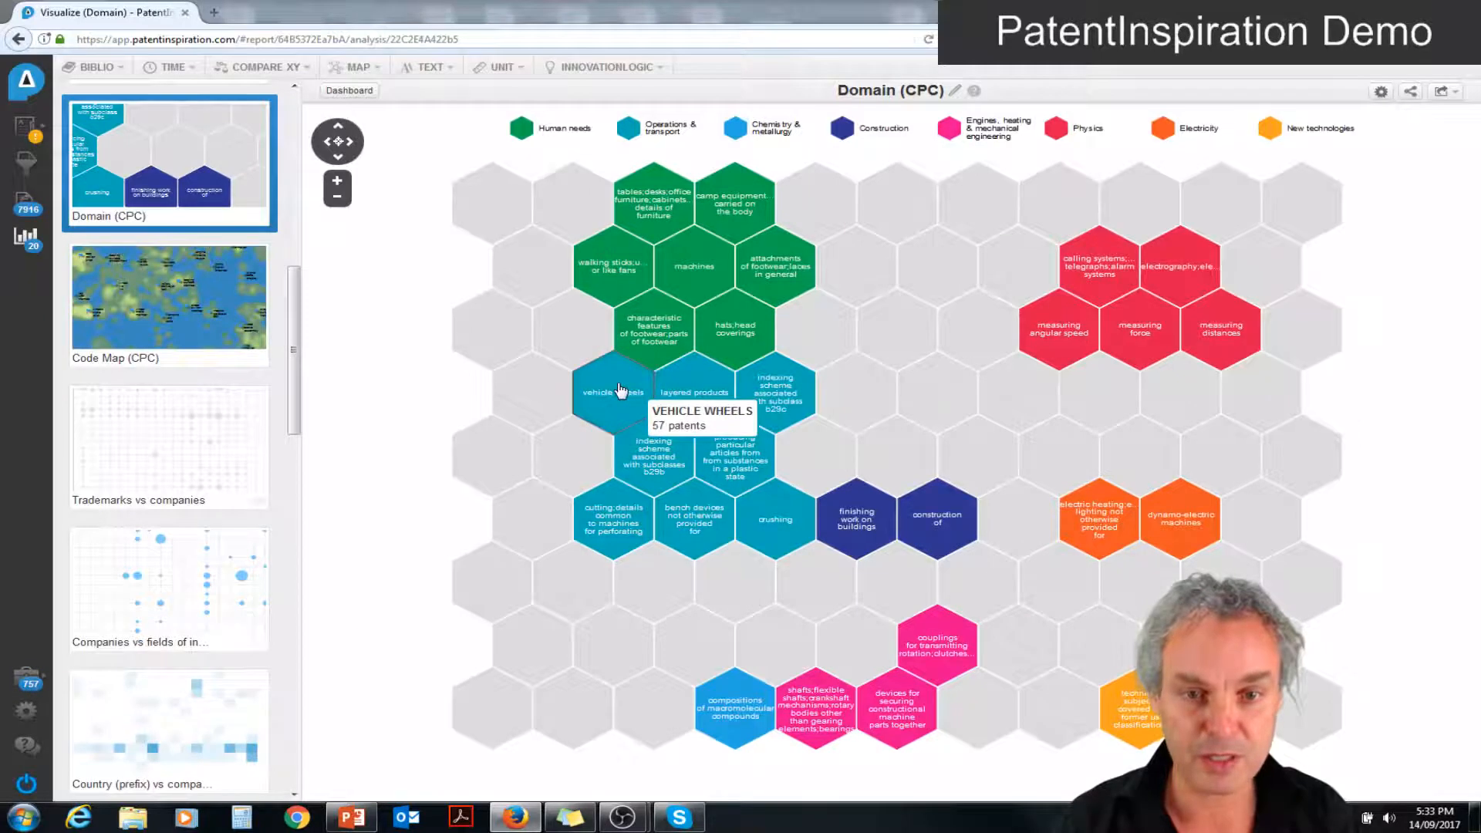
- List the patents in the hats and head coverings domain of the Domain (CPC) map
left_click(746, 339)
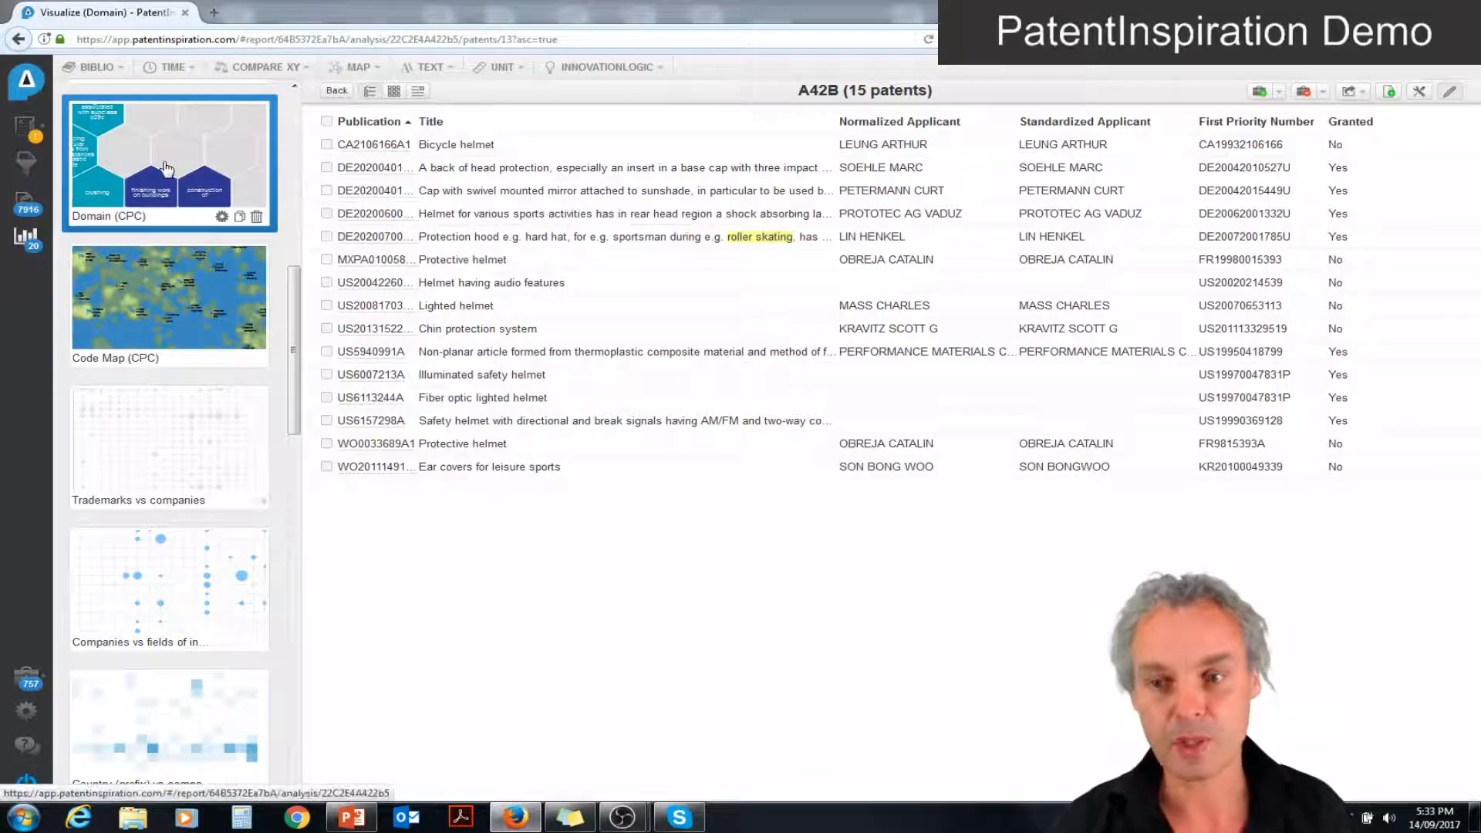
- Open the Code Map (CPC) in full screen and select the boot and shoe region around A43 to list its patents
left_click(184, 290)
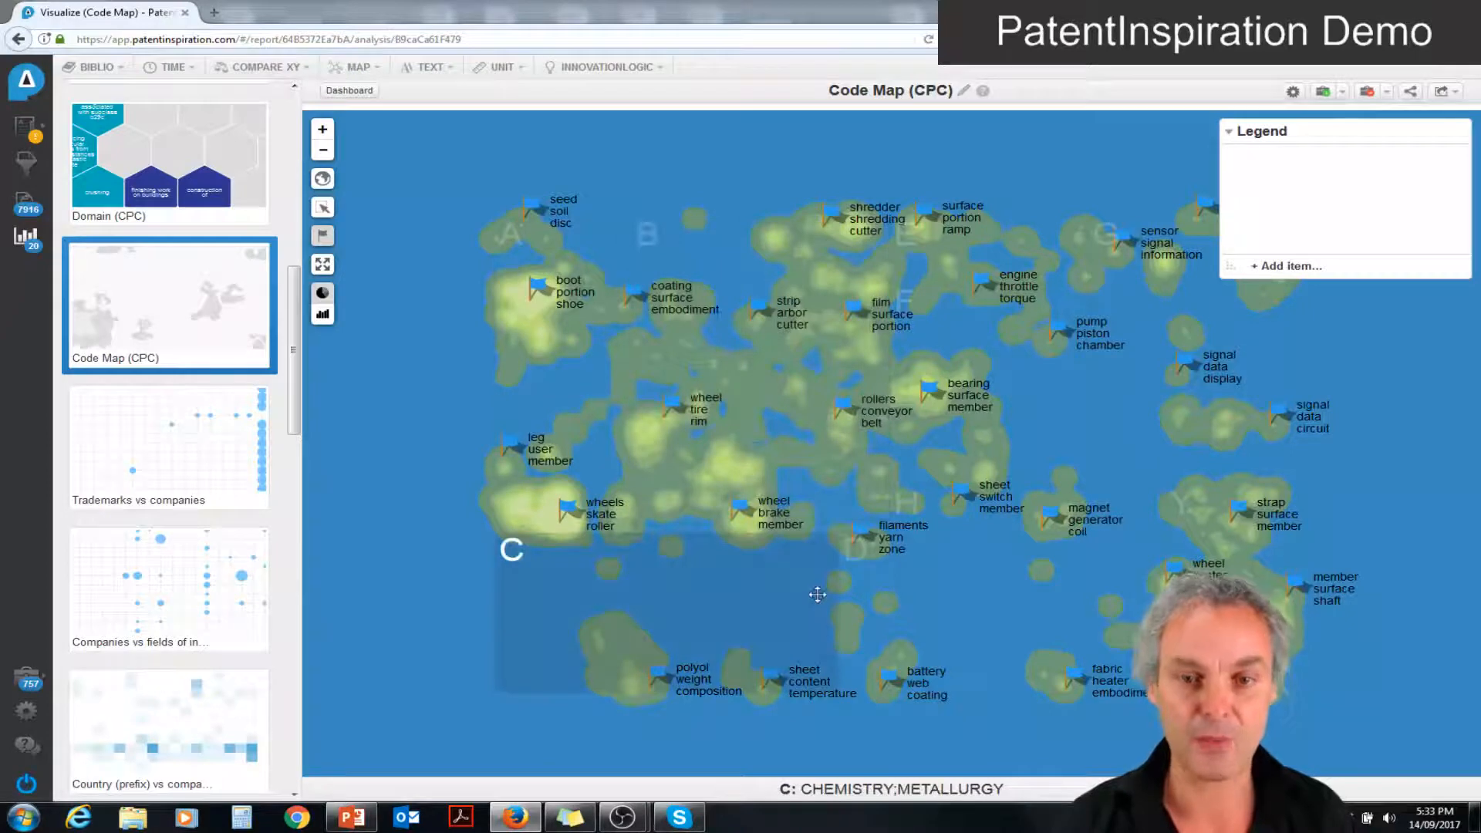
scroll(530, 356, "up", 1)
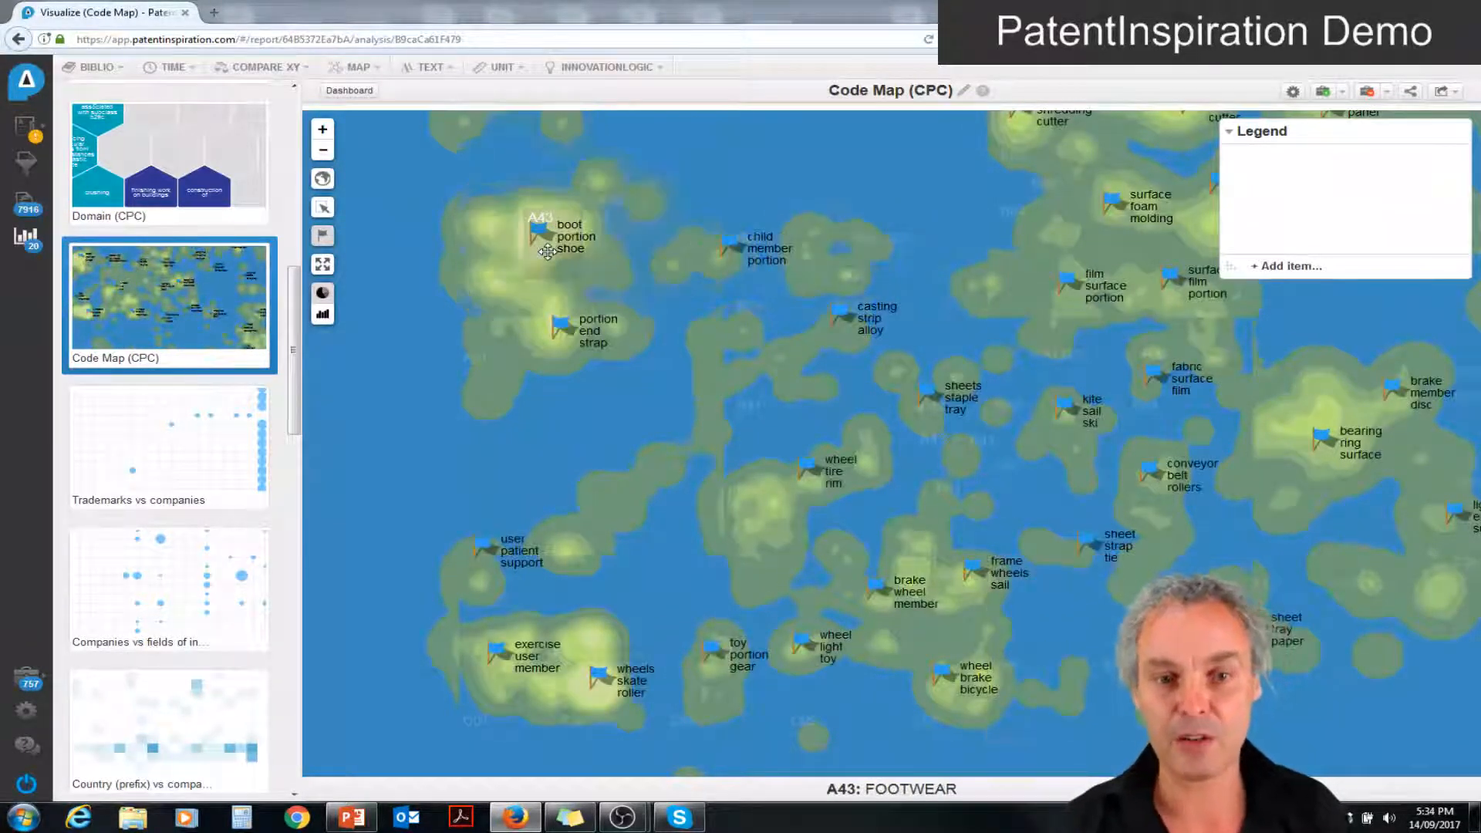
scroll(548, 251, "up", 1)
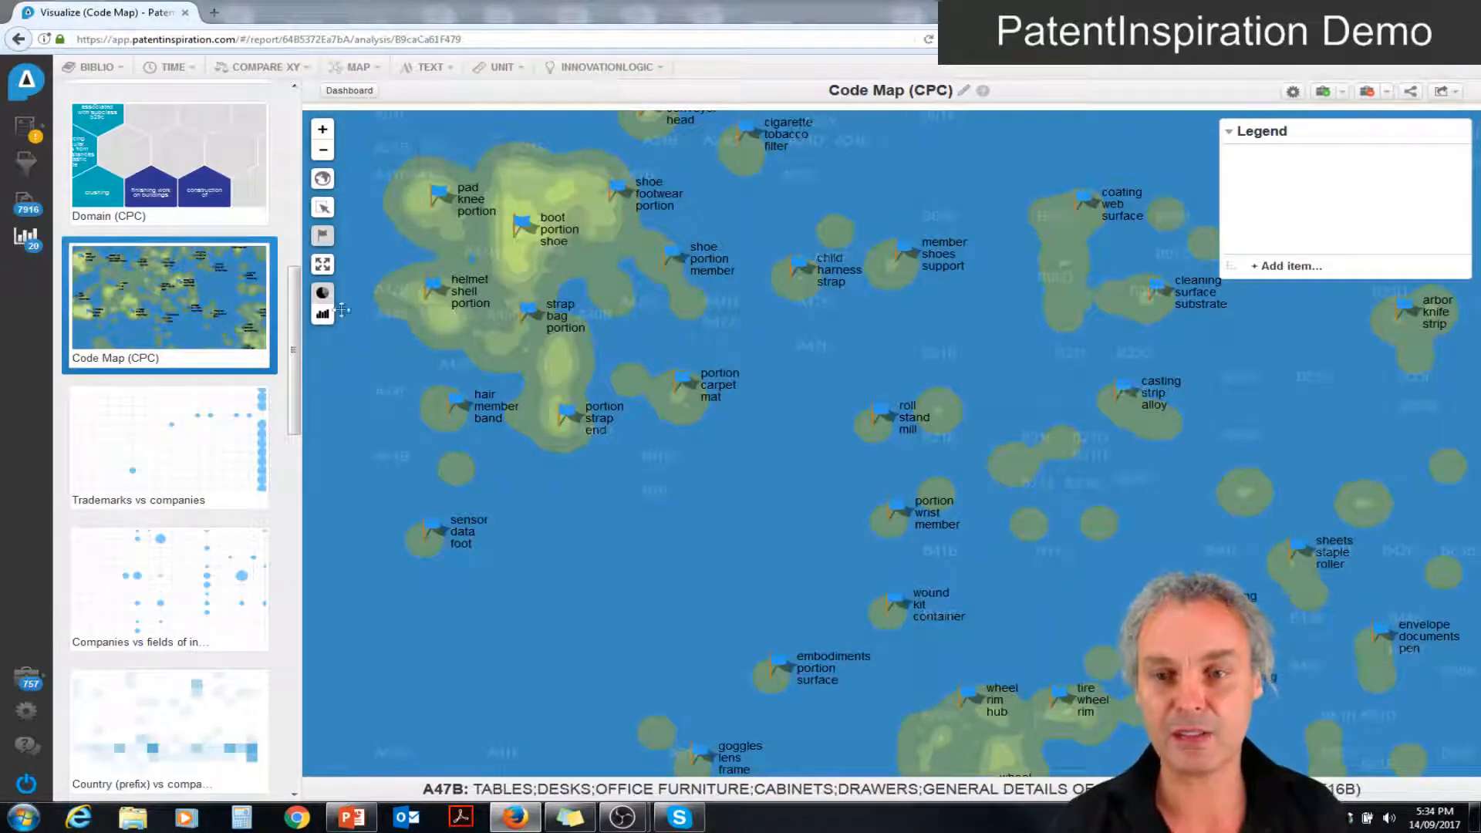
left_click(322, 267)
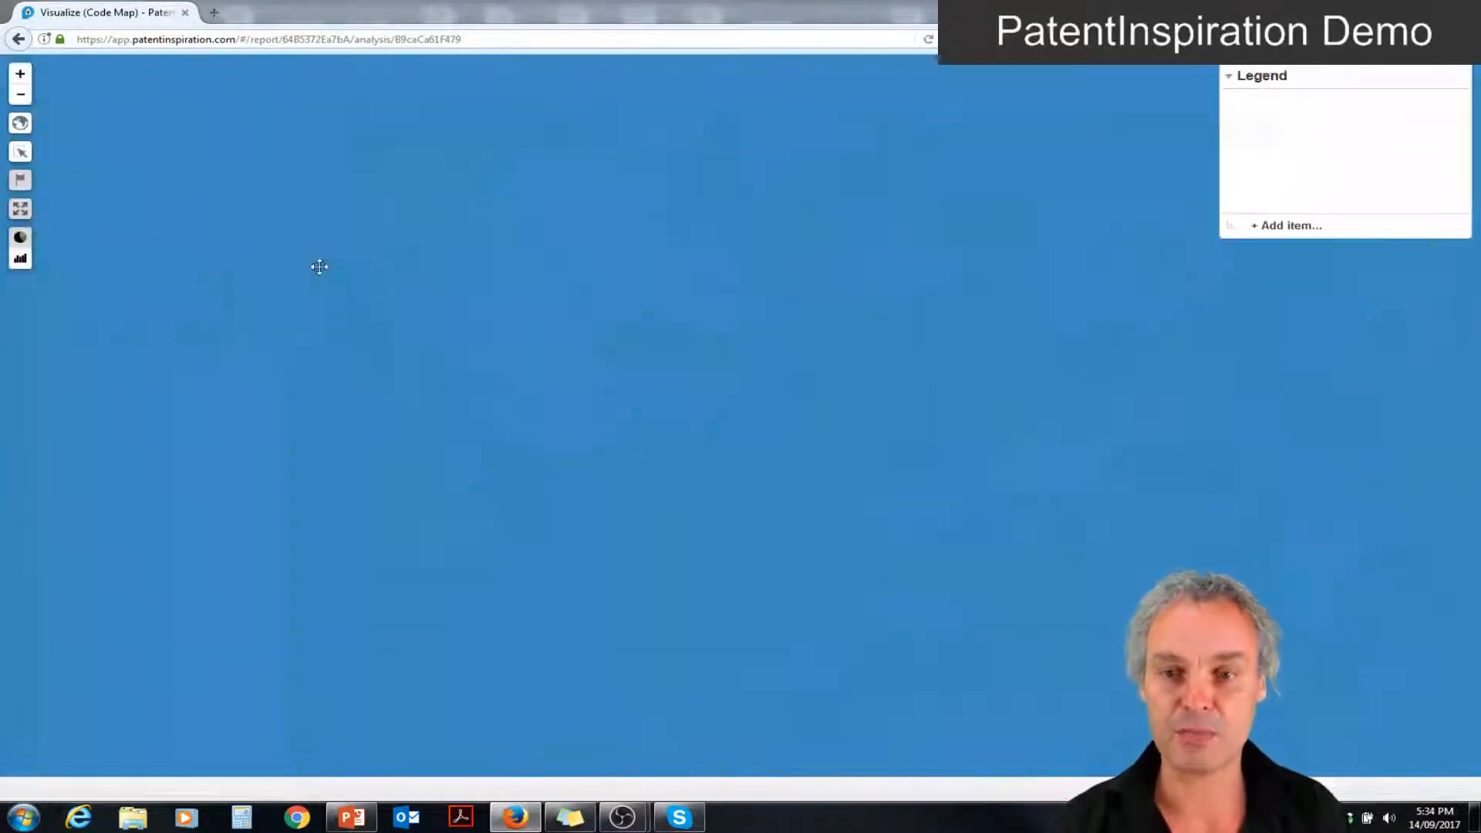
left_click(21, 152)
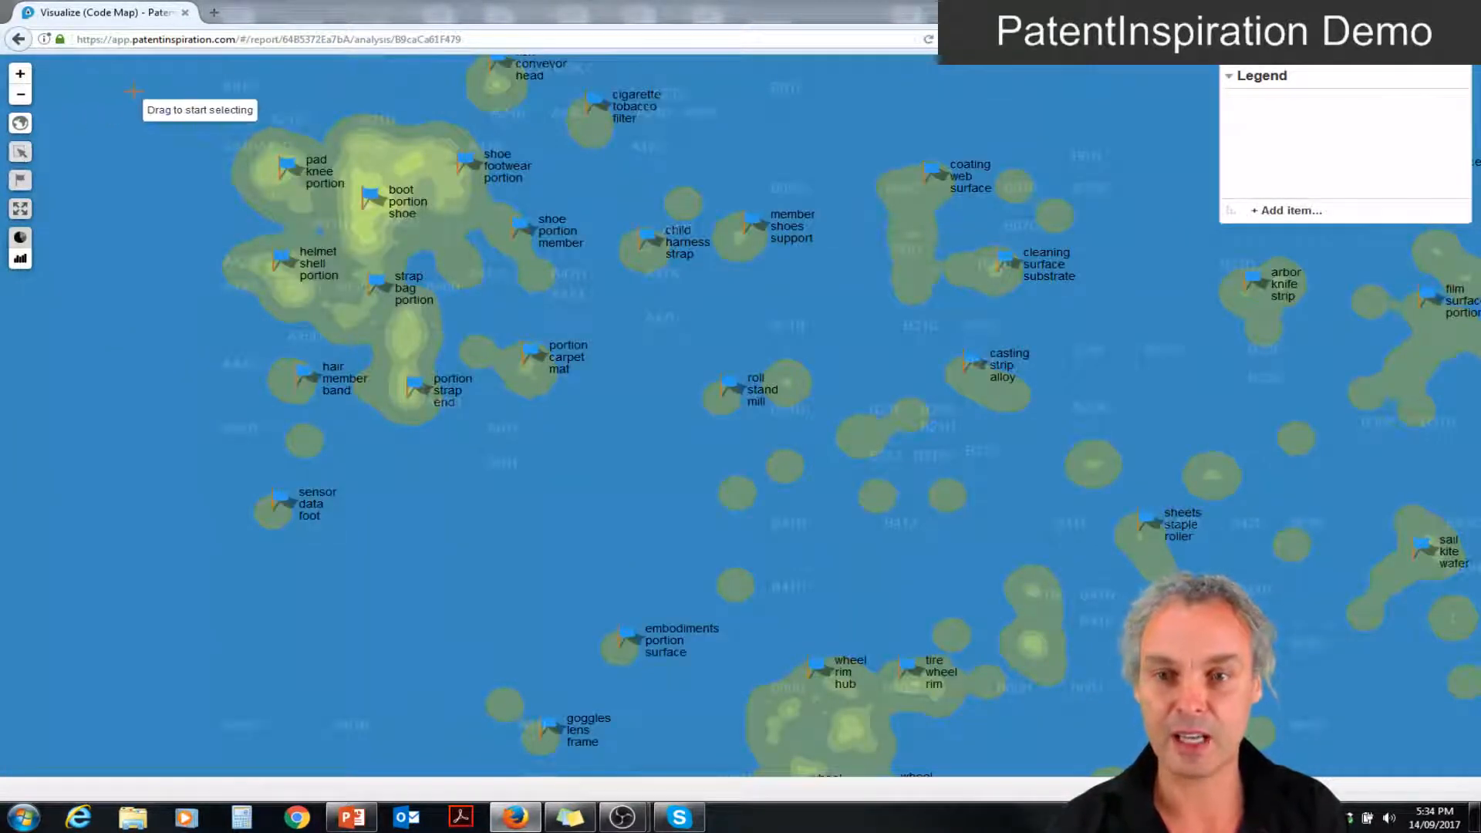
left_click_drag(131, 91, 585, 361)
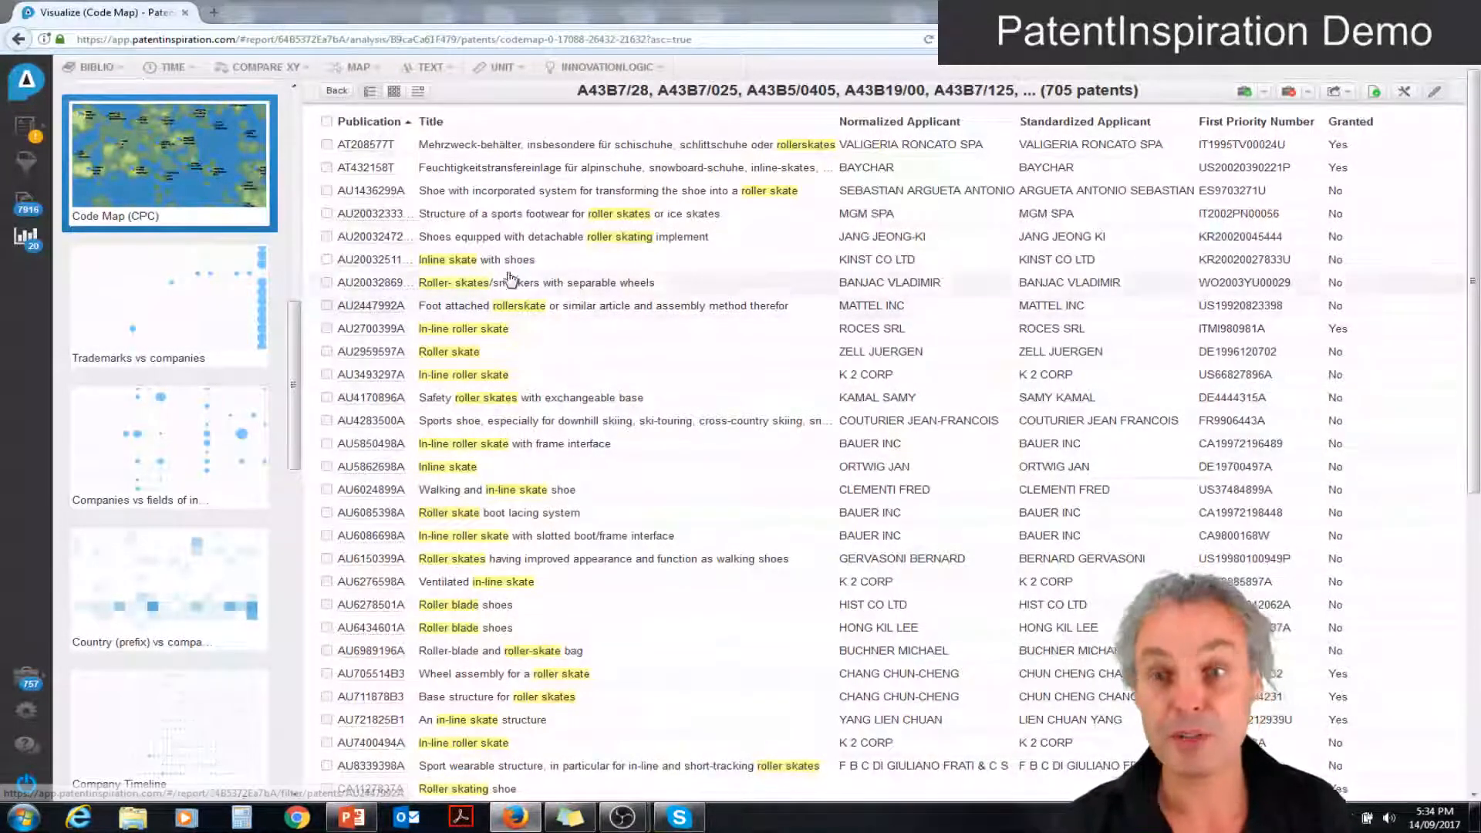
- Return to the Code Map (CPC), reset its zoom, and add the applicant SALOMON SA to its legend
left_click(180, 189)
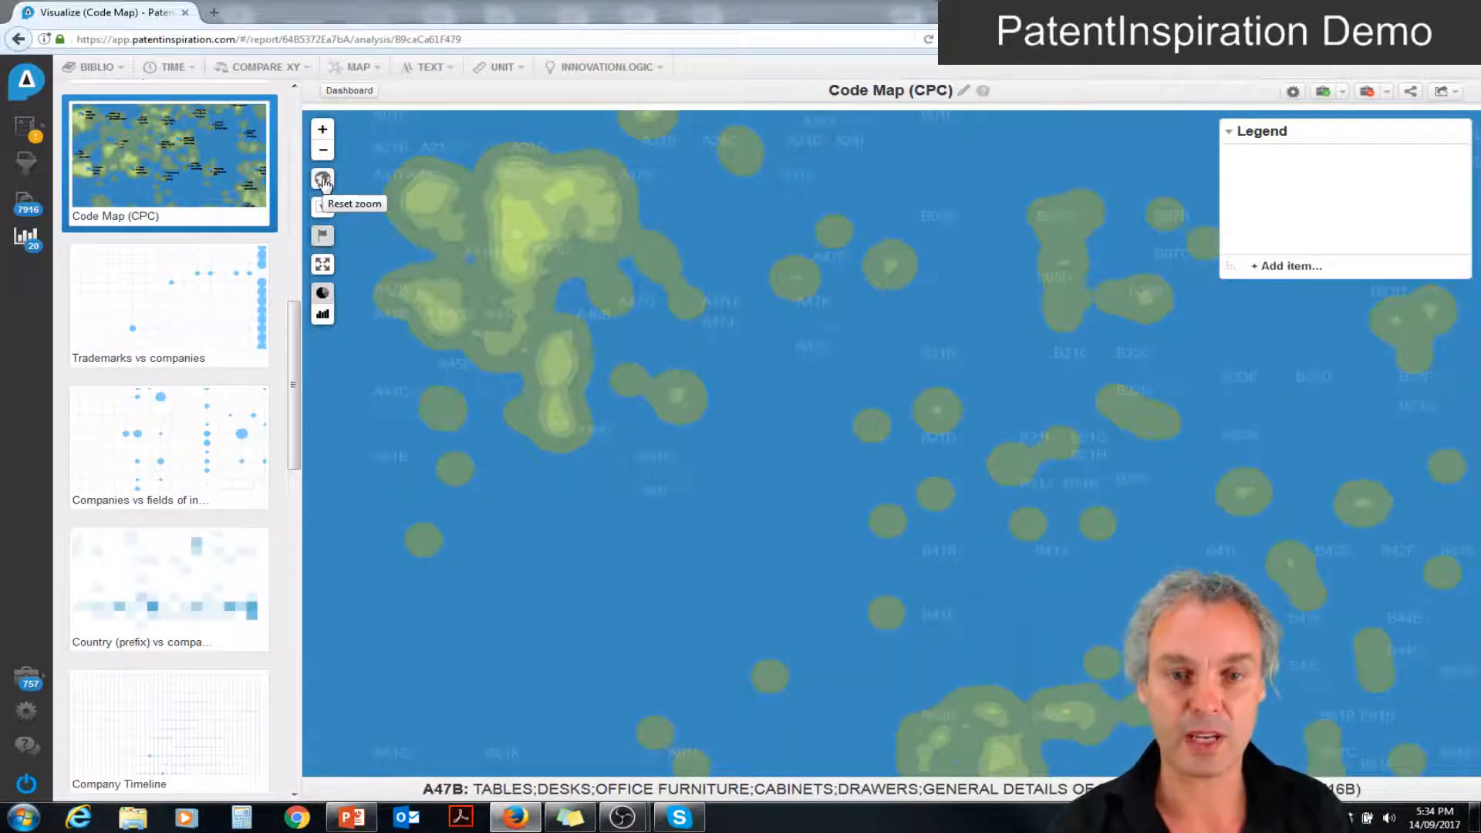
left_click(323, 180)
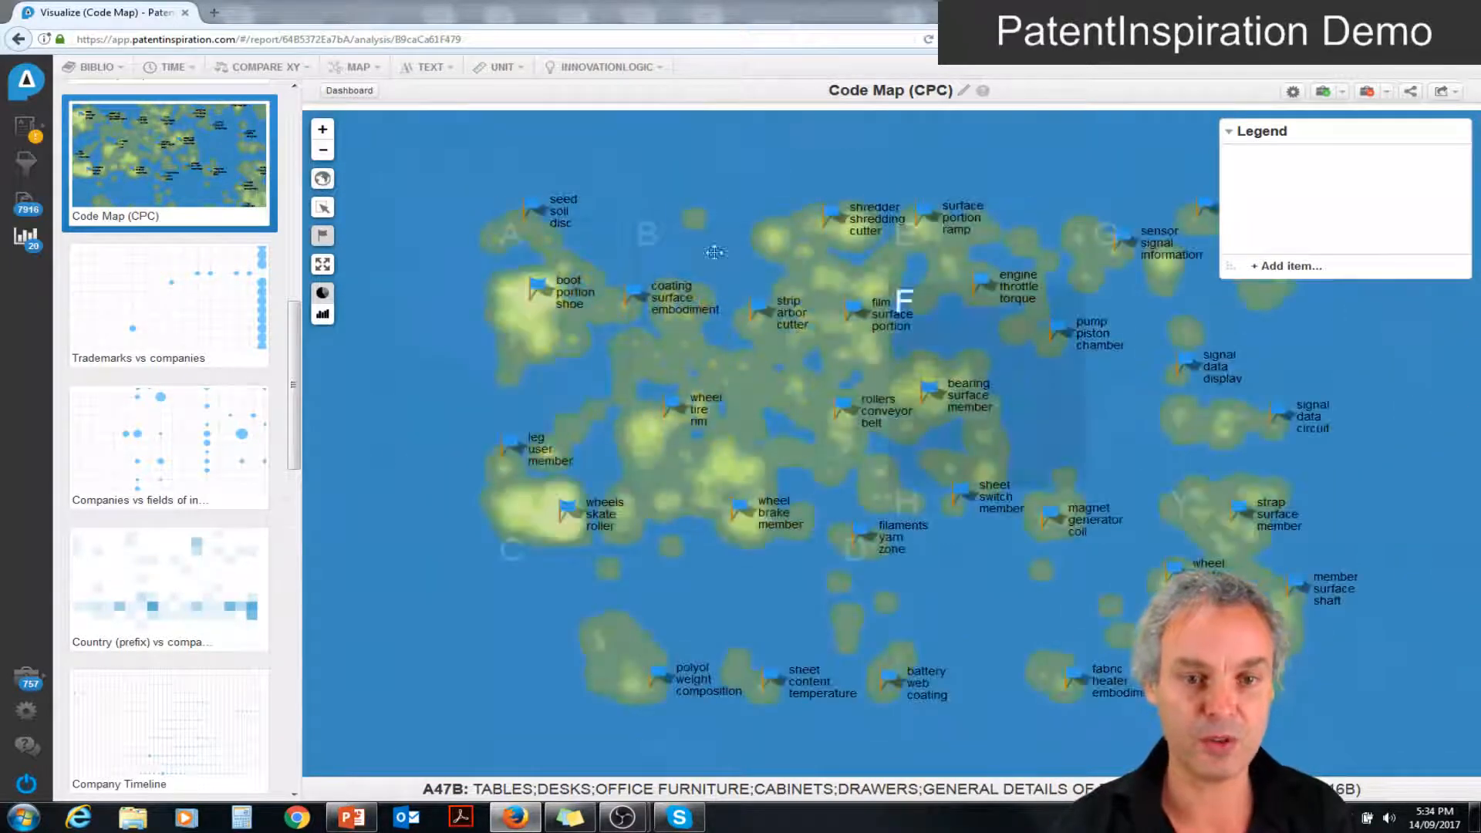
left_click(1274, 266)
left_click(575, 300)
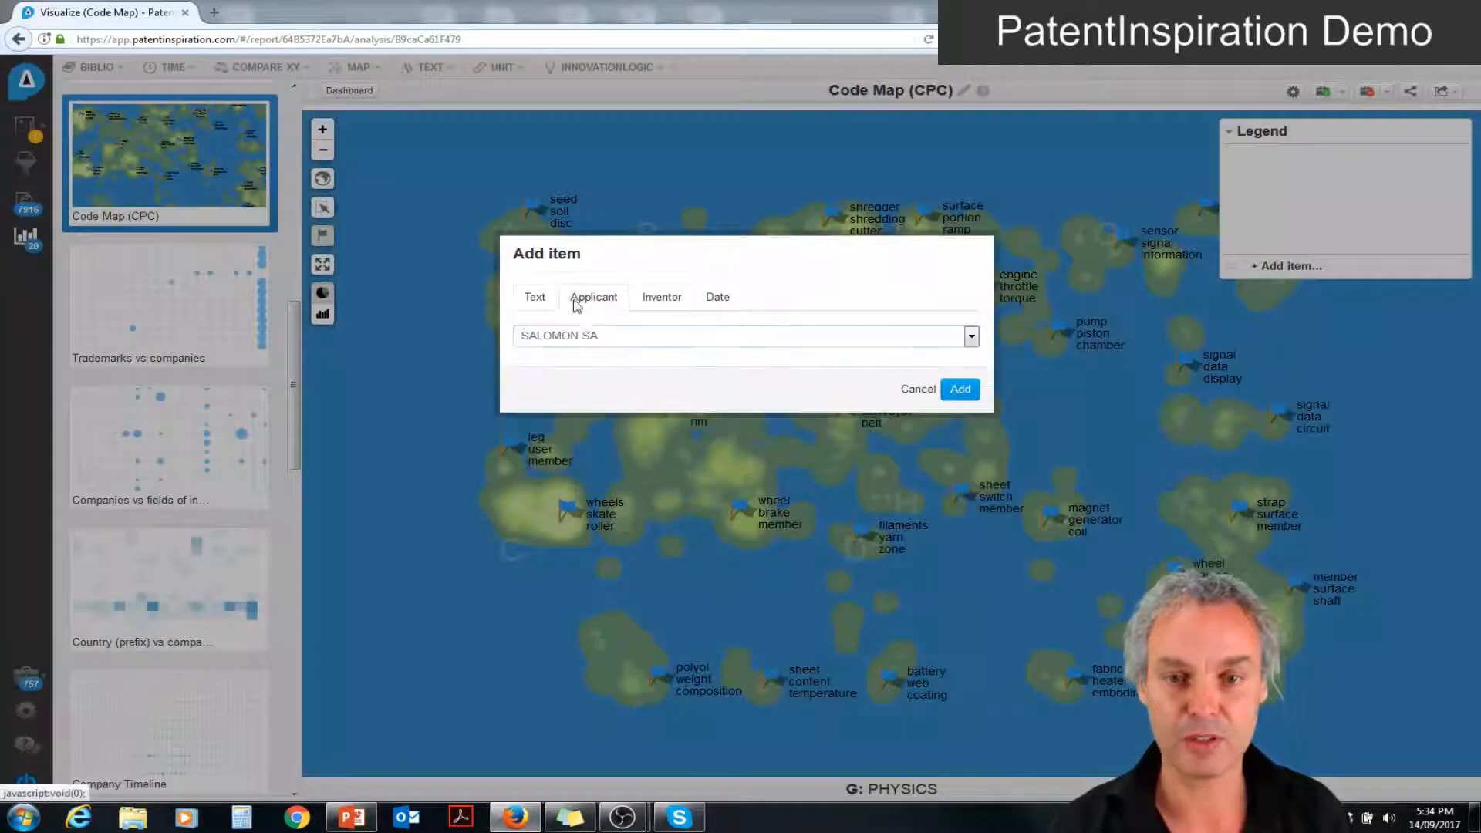
left_click(960, 390)
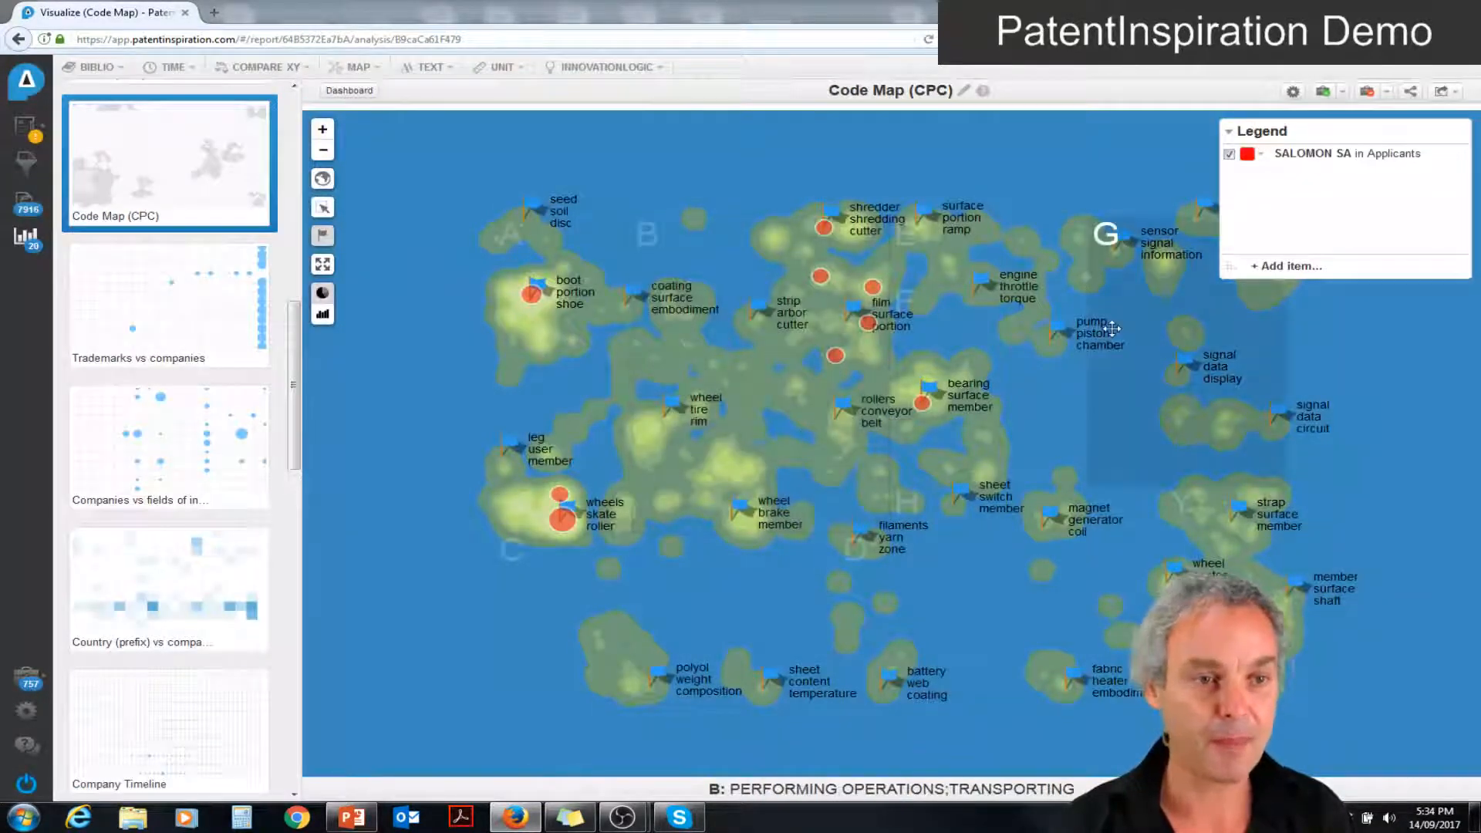
- Add the applicant K 2 CORP to the Code Map legend and compare its locations with those of SALOMON SA
left_click(1284, 266)
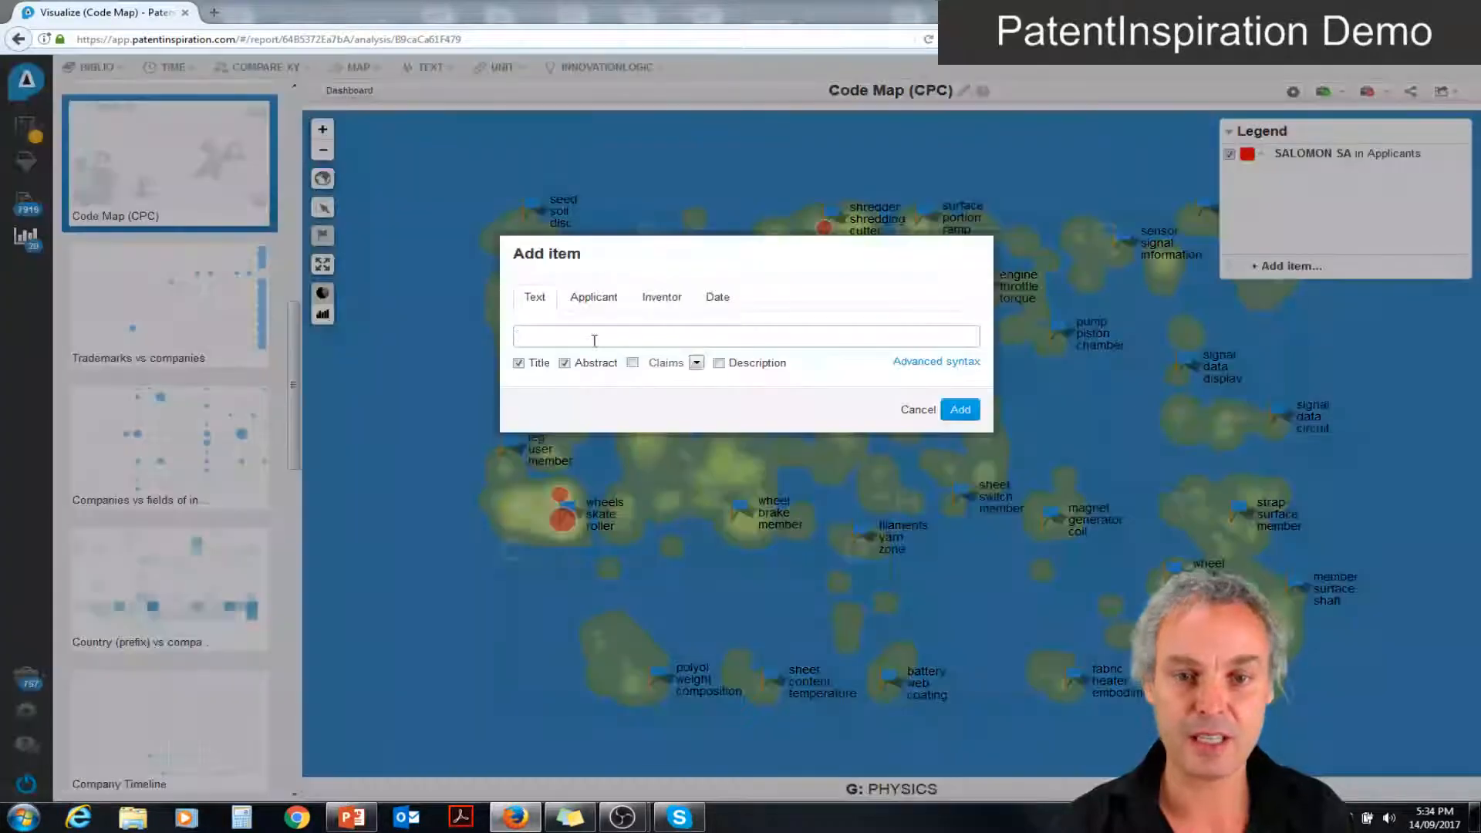
left_click(593, 299)
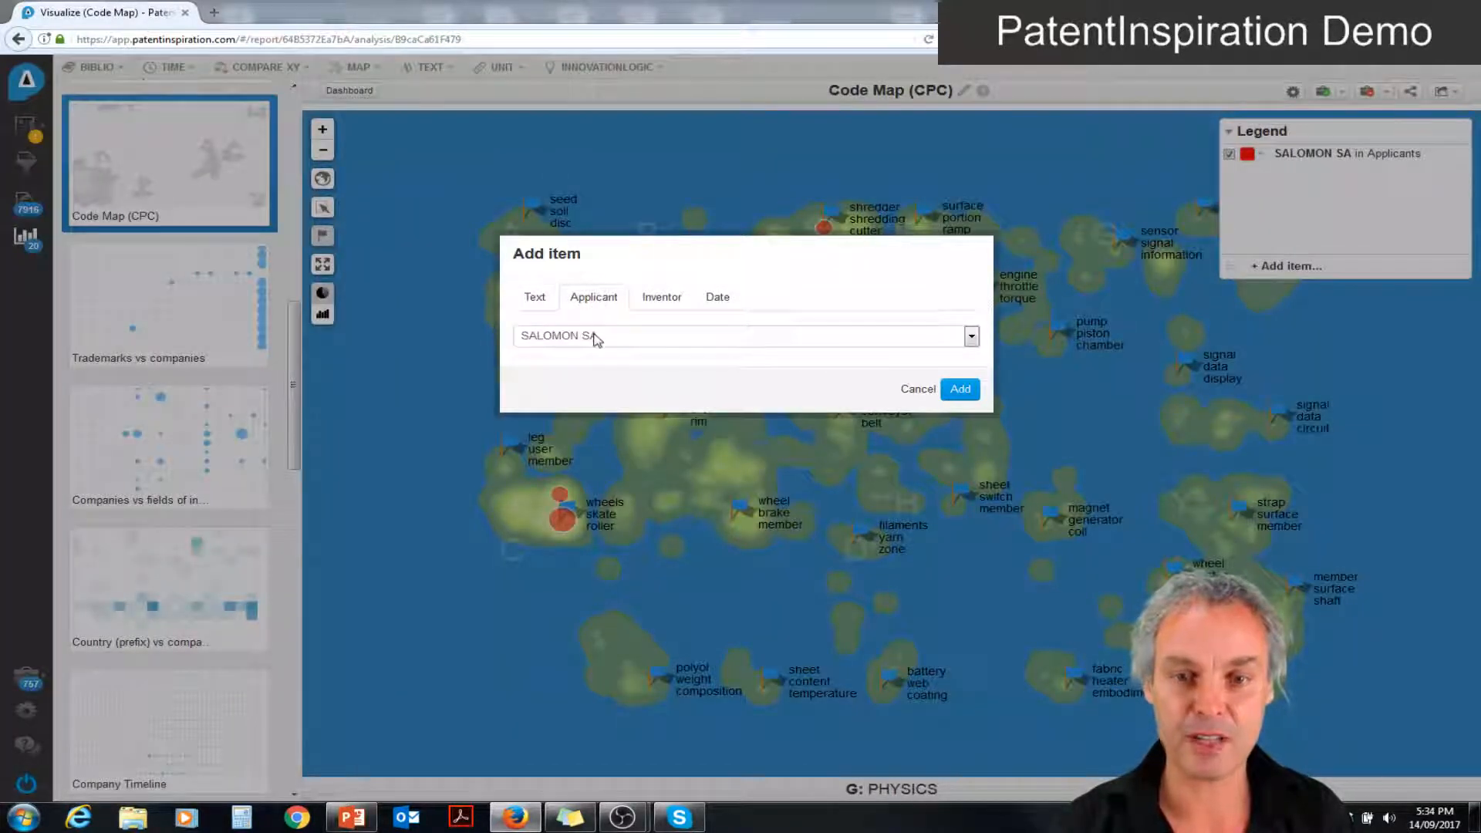
left_click(594, 337)
left_click(598, 396)
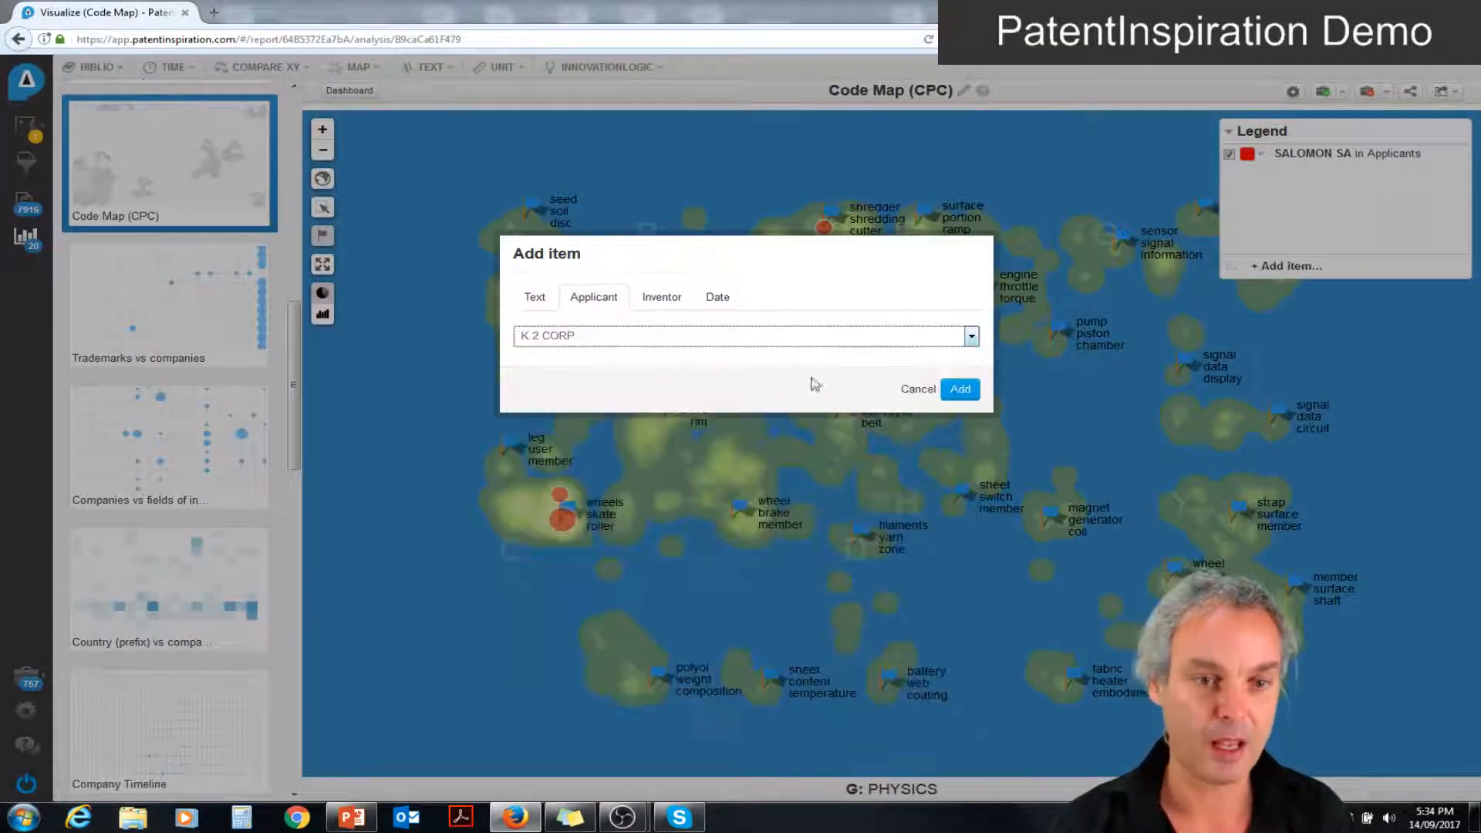
left_click(960, 388)
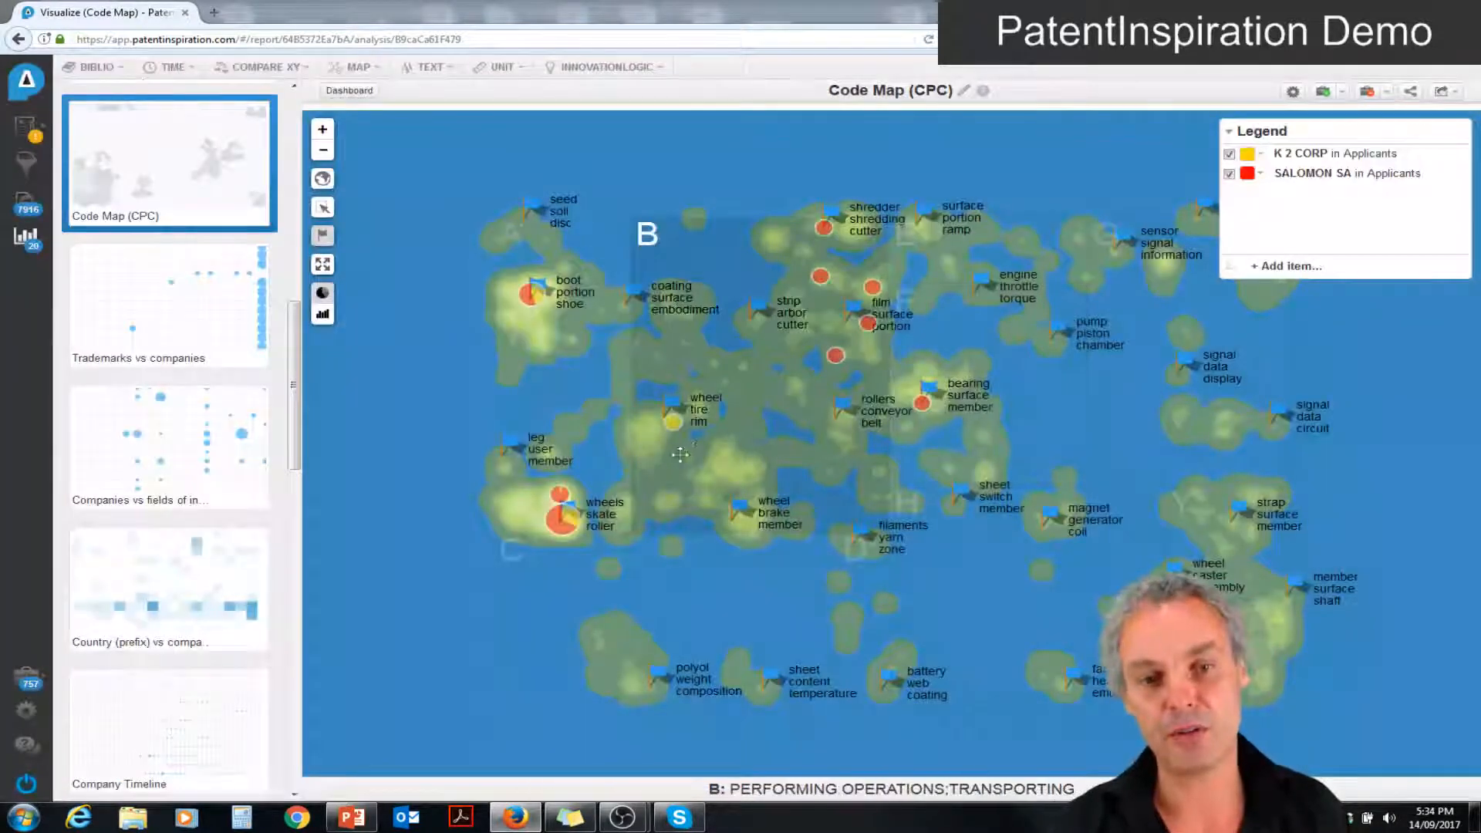
mouse_move(836, 359)
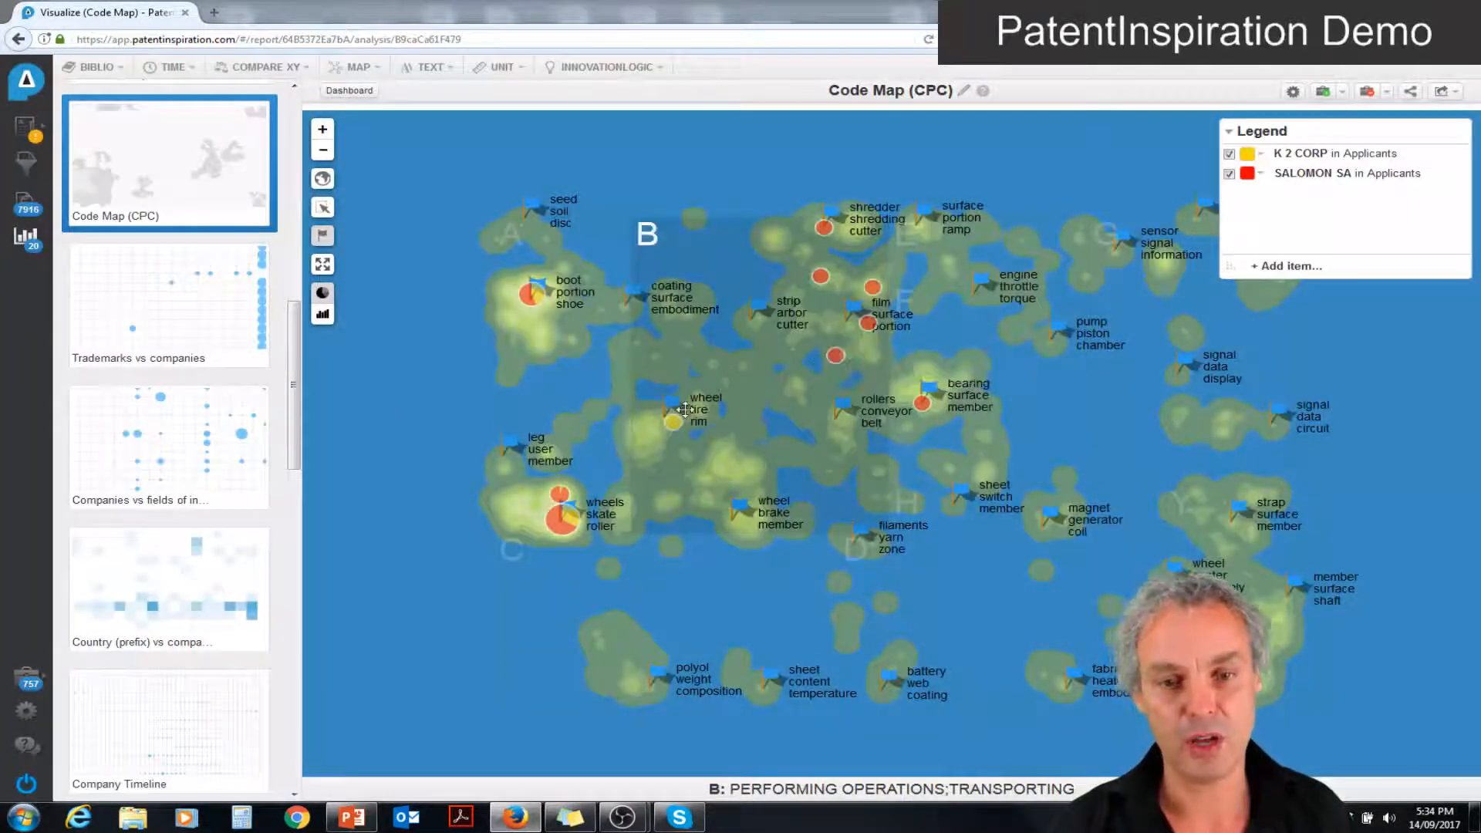
mouse_move(674, 426)
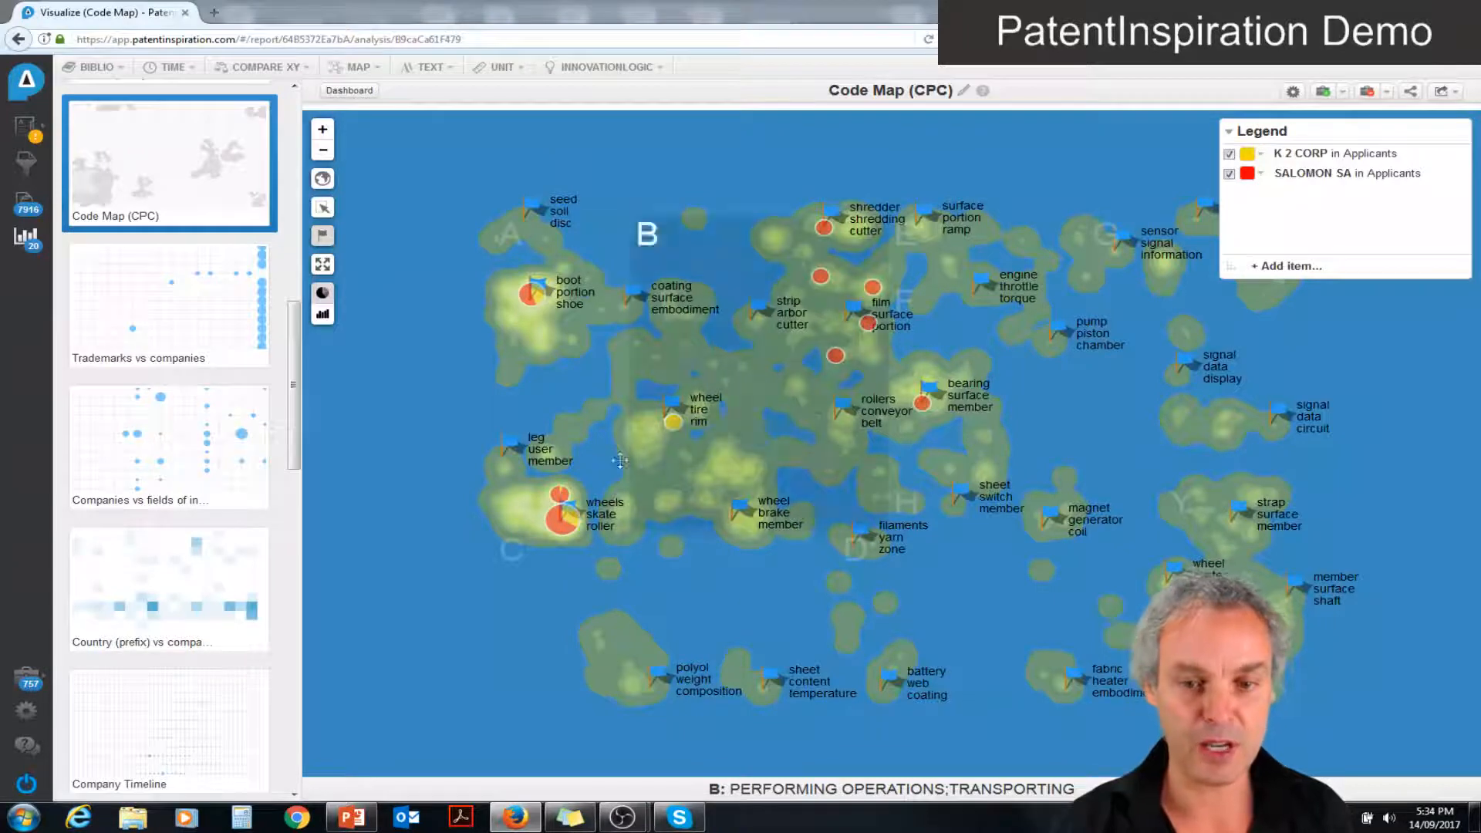
mouse_move(574, 522)
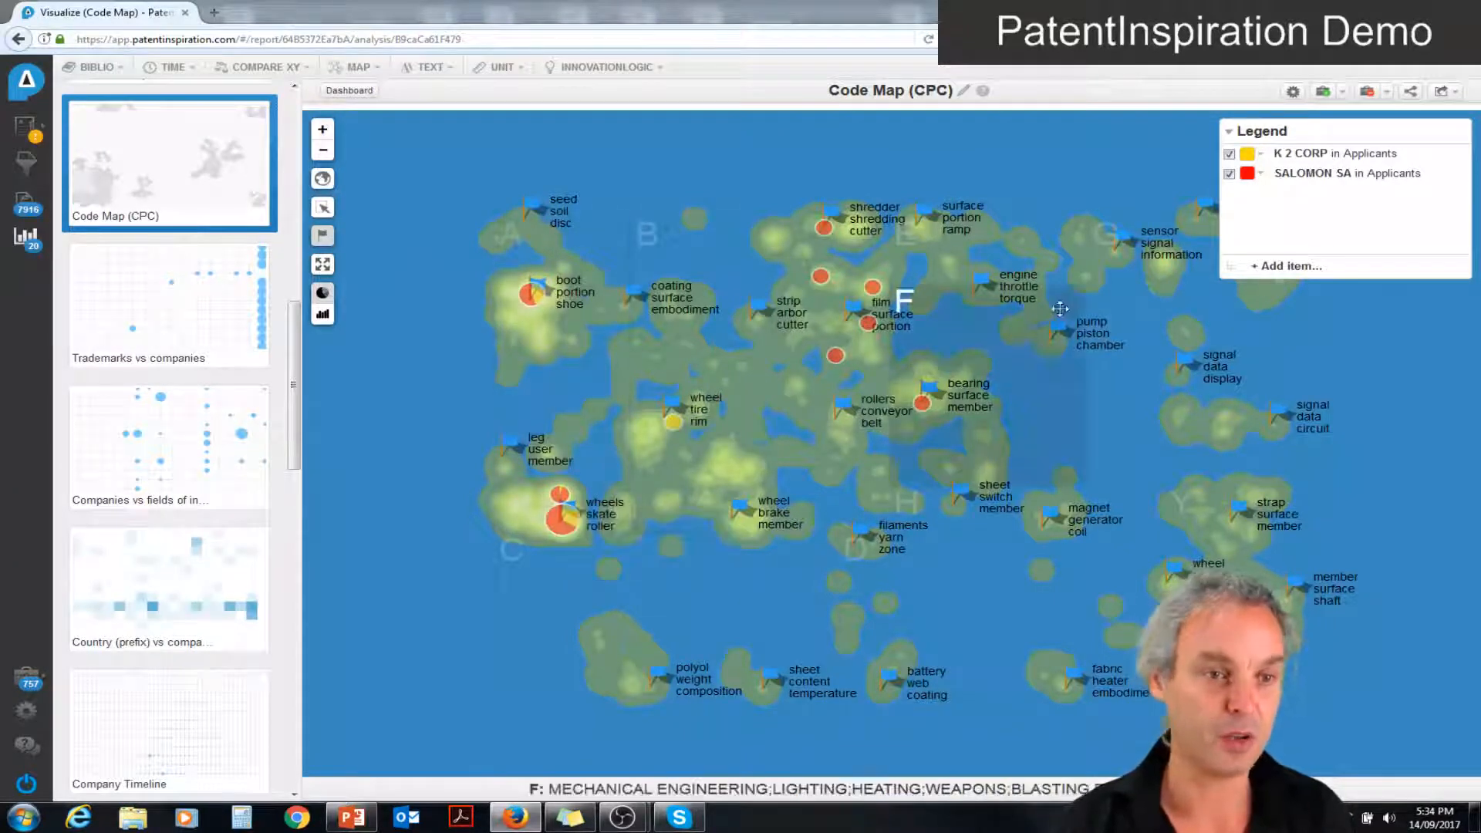
- Add the text "brake" in title and abstract to the Code Map legend, and show the legend items as bars instead of pies
left_click(1291, 266)
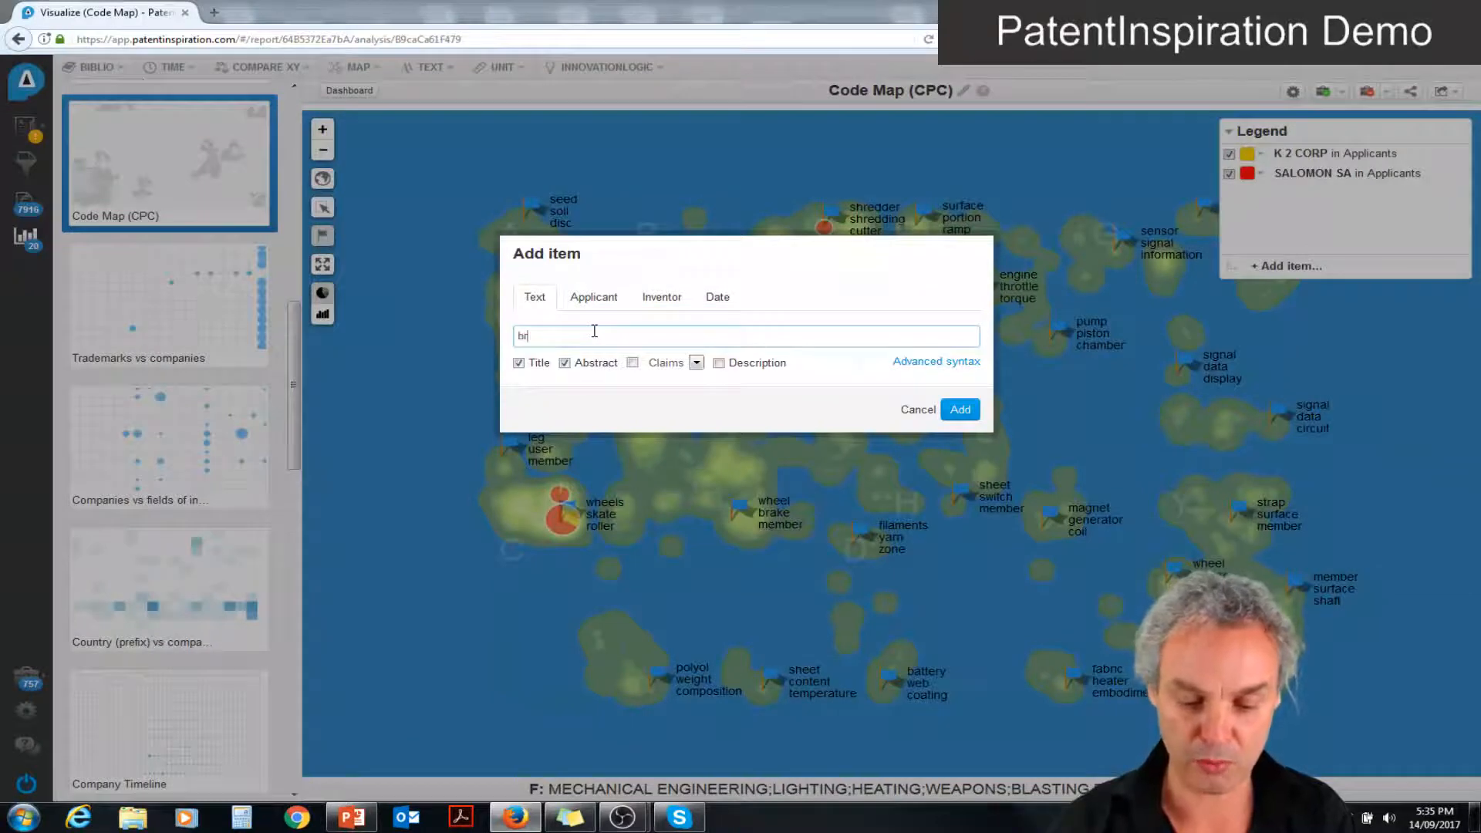
type("brake")
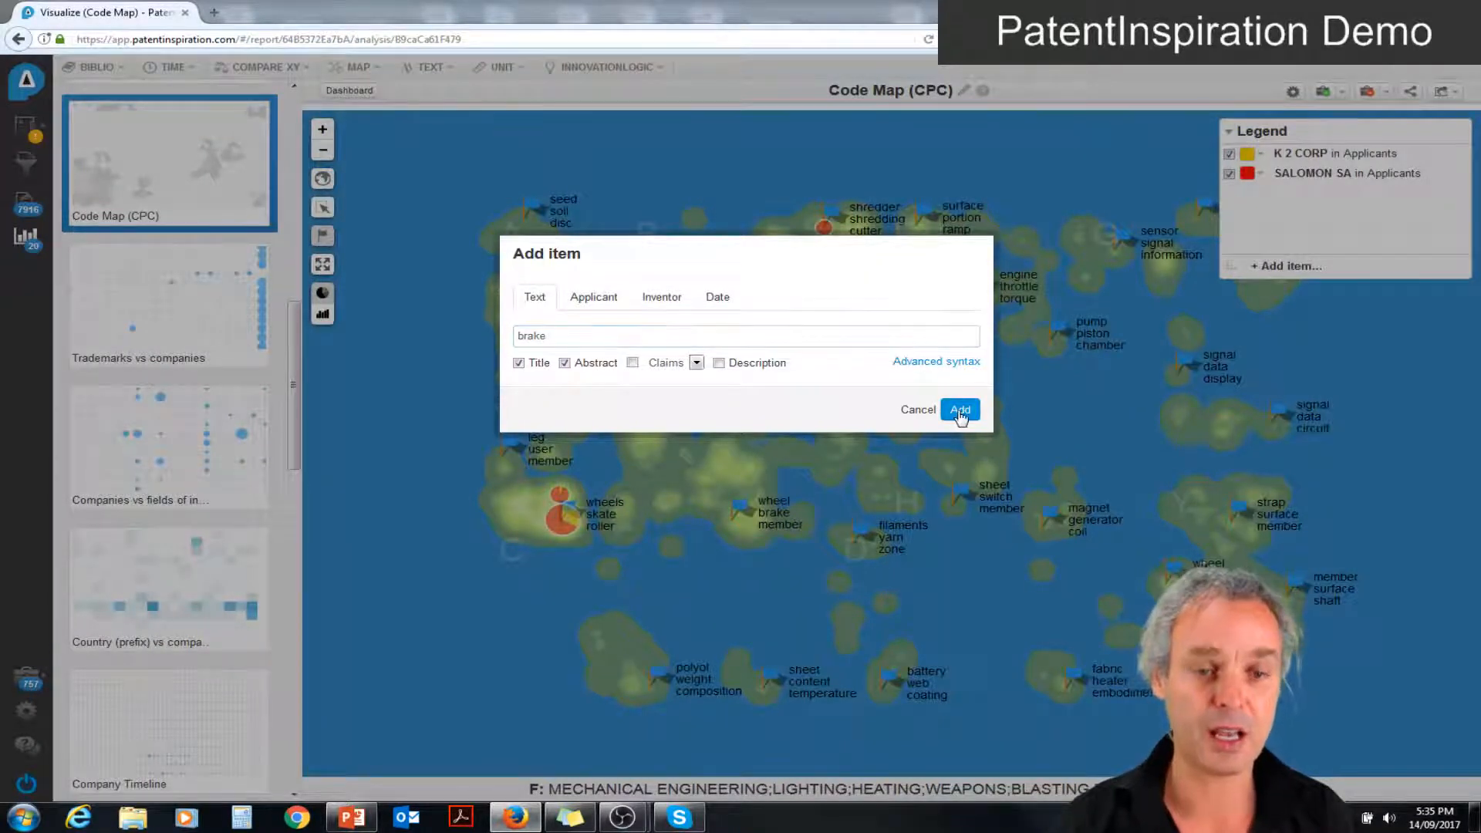
left_click(959, 409)
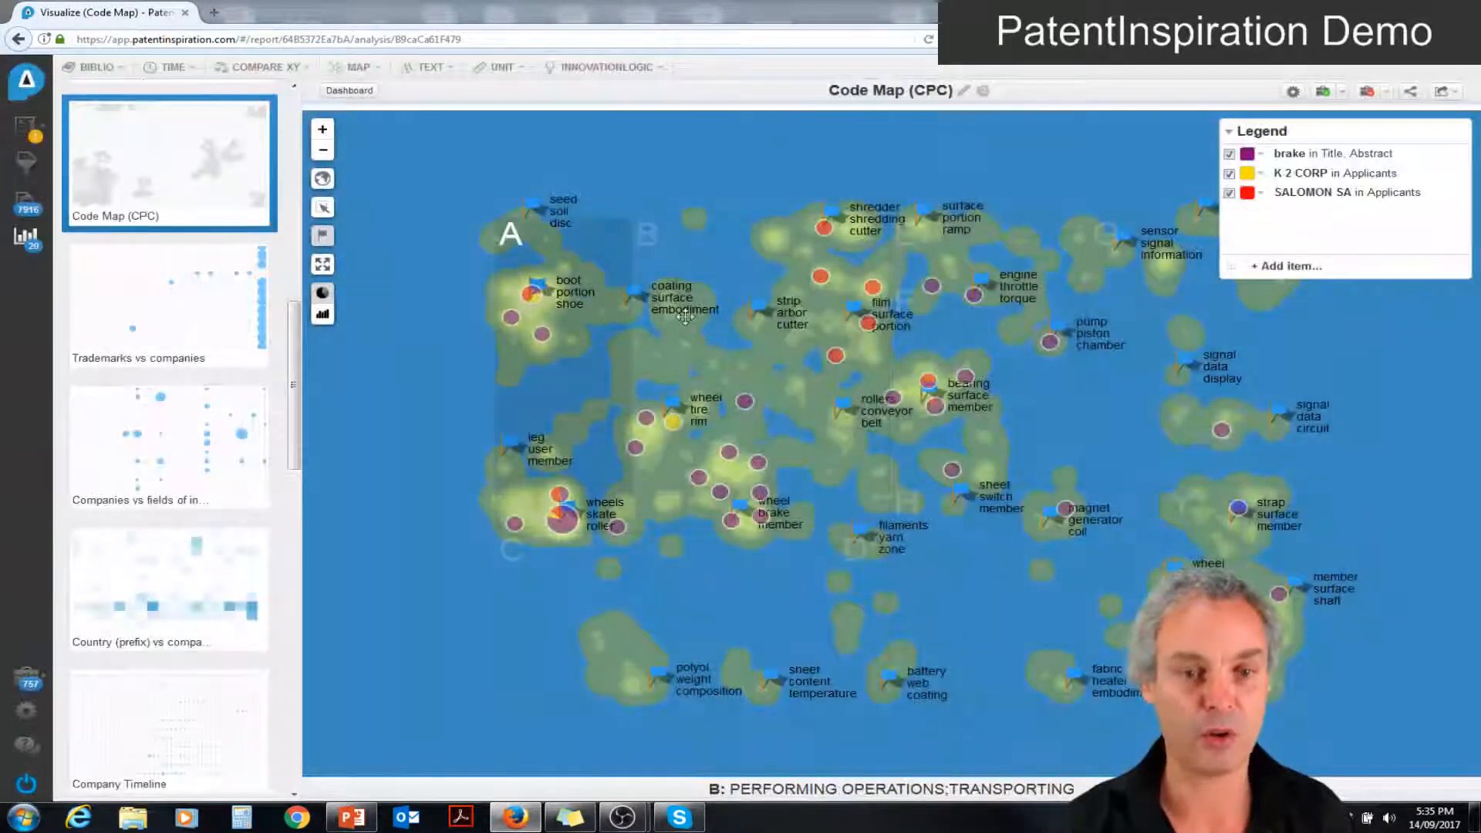
left_click(323, 314)
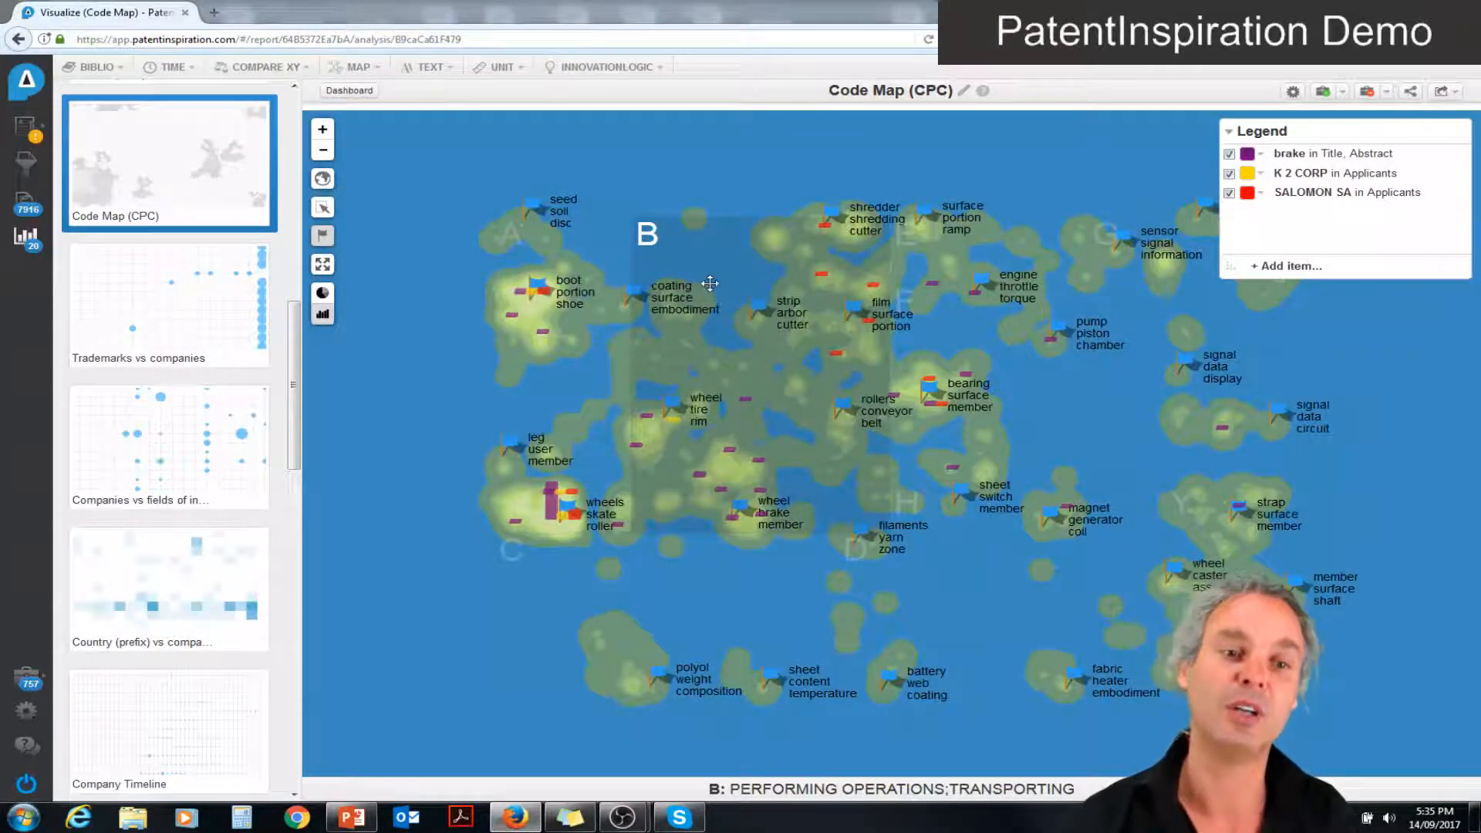
- In the Elements map, list the neodymium (Nd) patents, read the "Skating and walking shoe" record, and return to the map
left_click(296, 121)
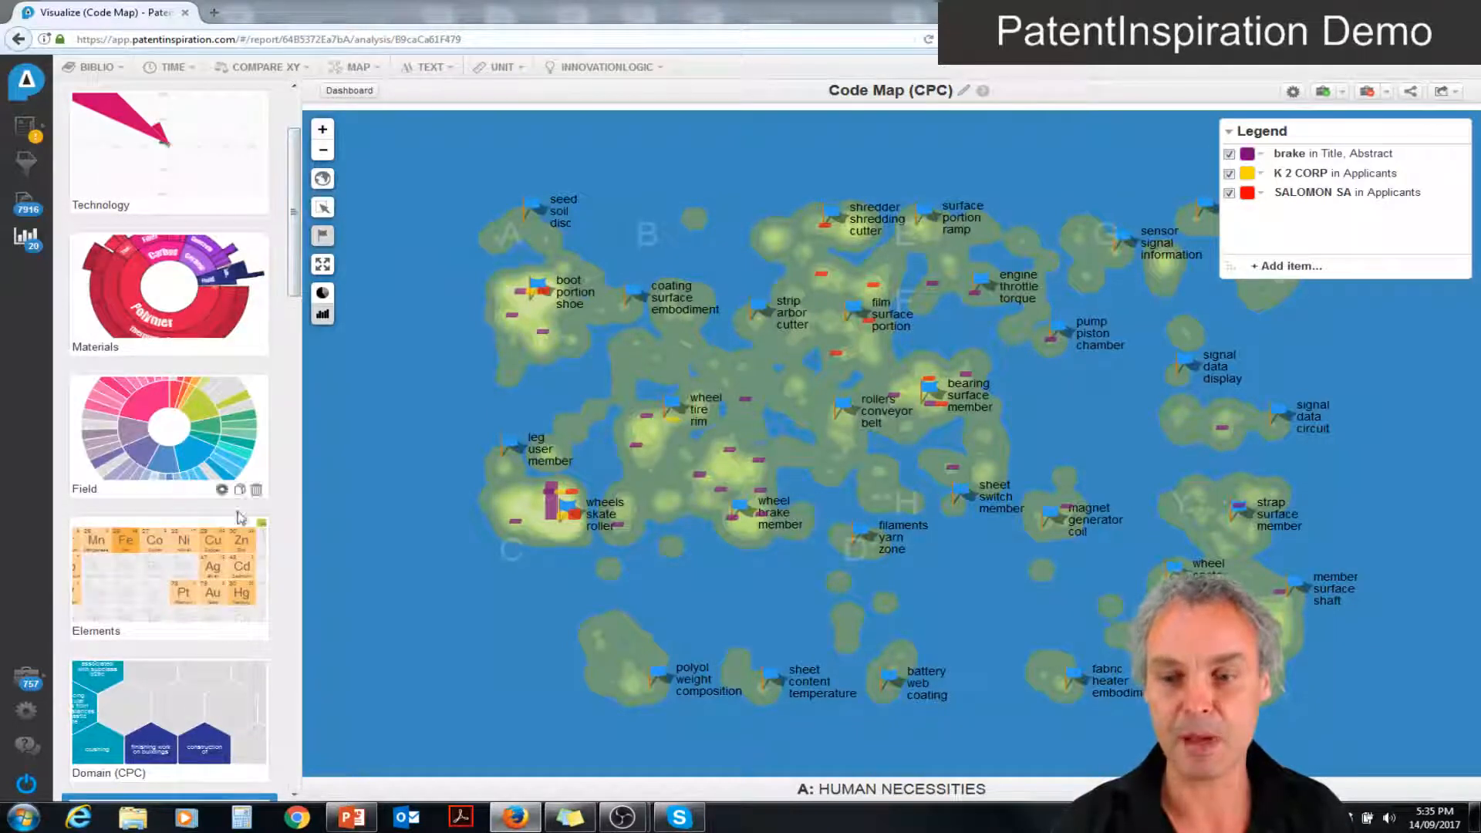
left_click(208, 585)
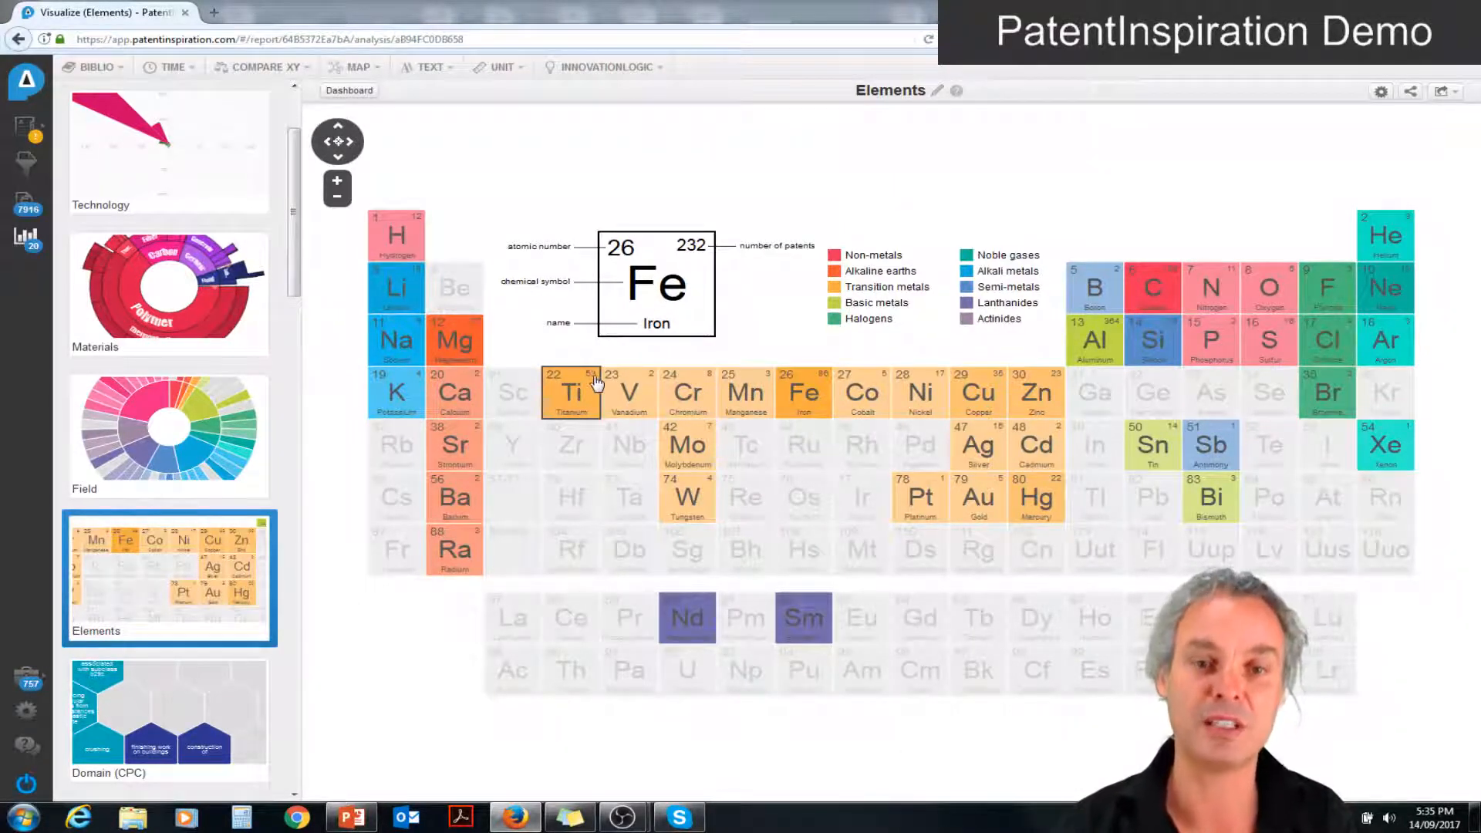
left_click(688, 632)
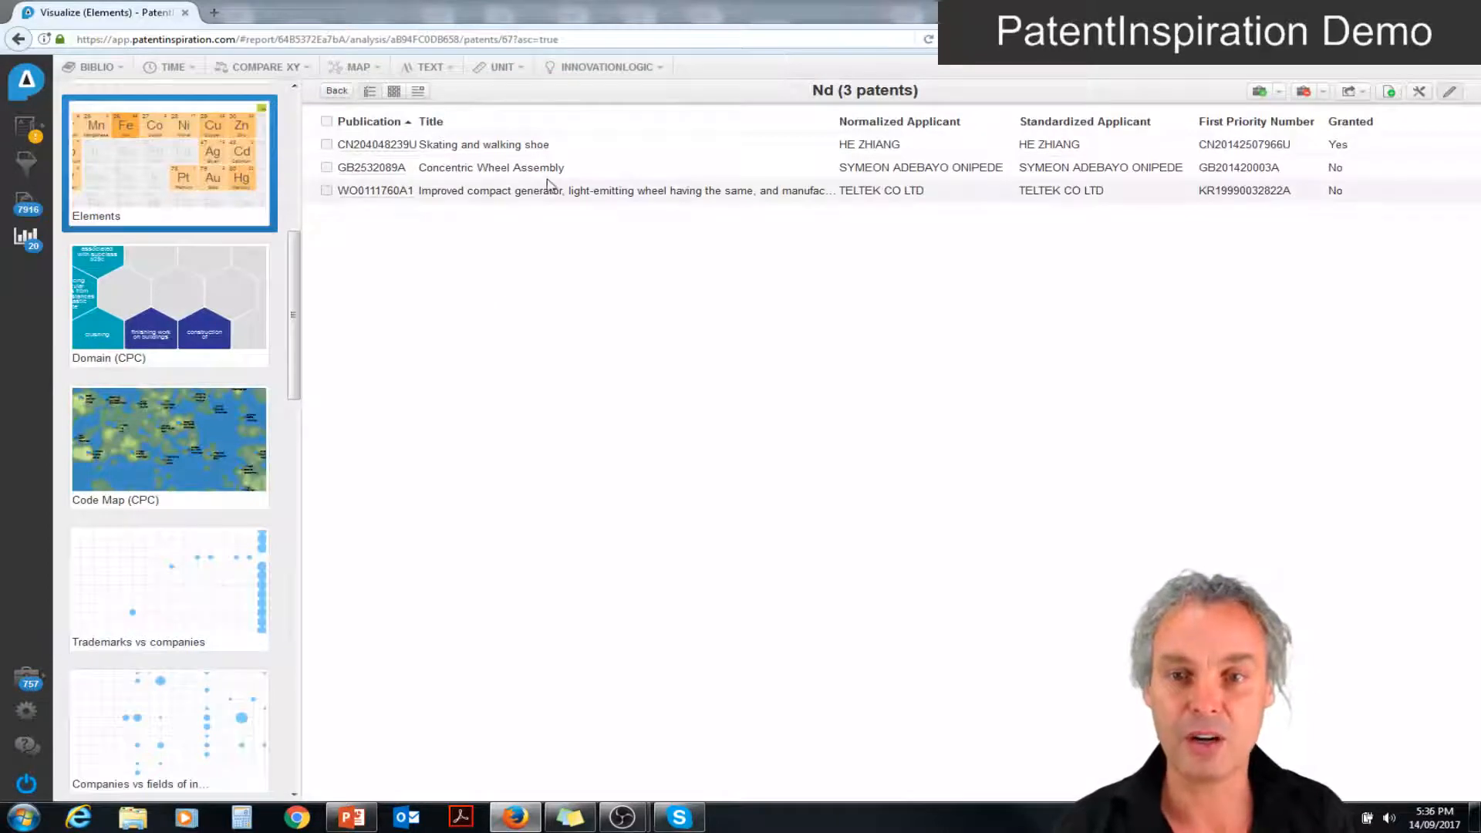
left_click(484, 146)
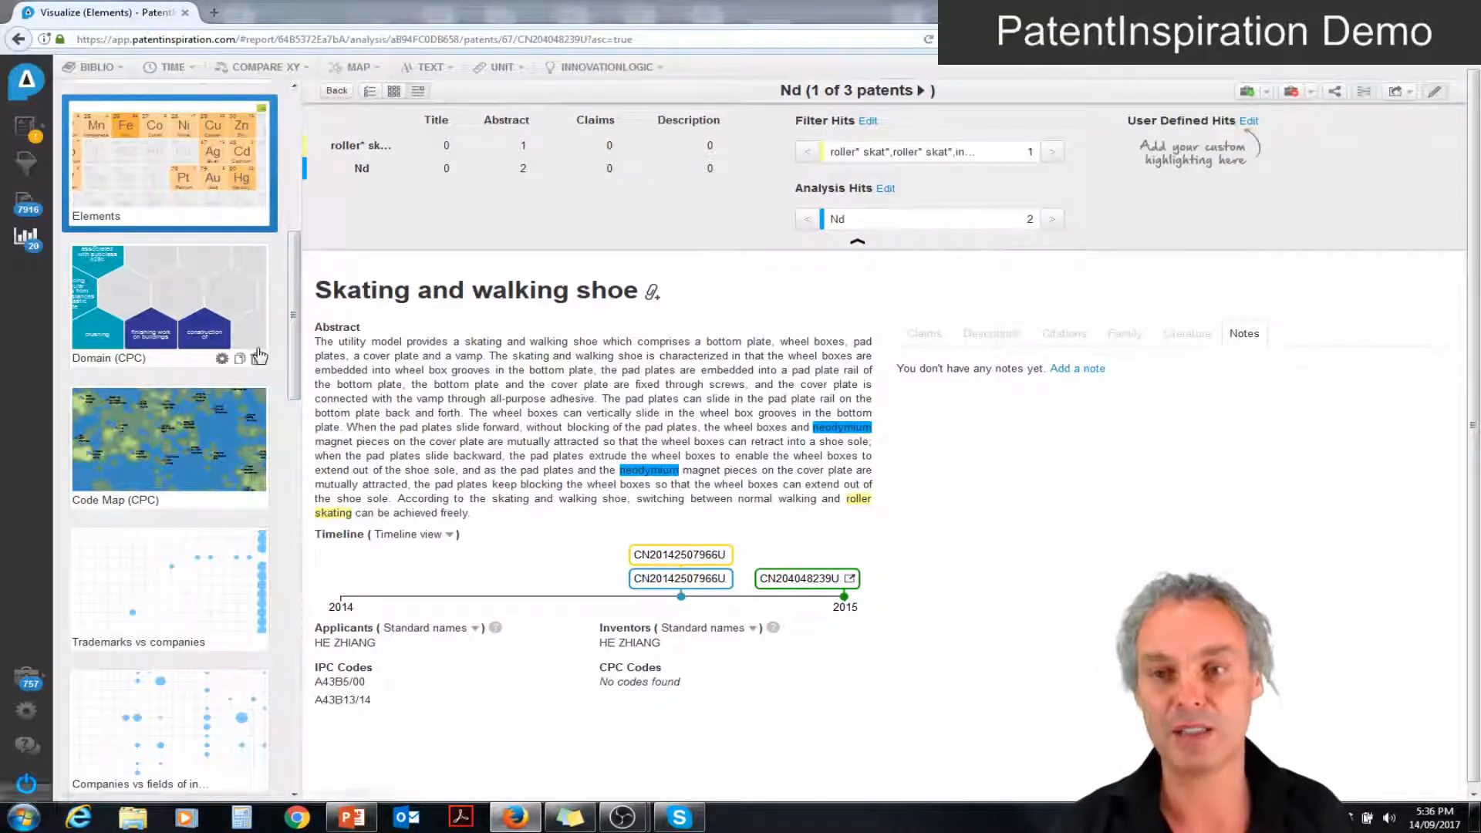
left_click(157, 187)
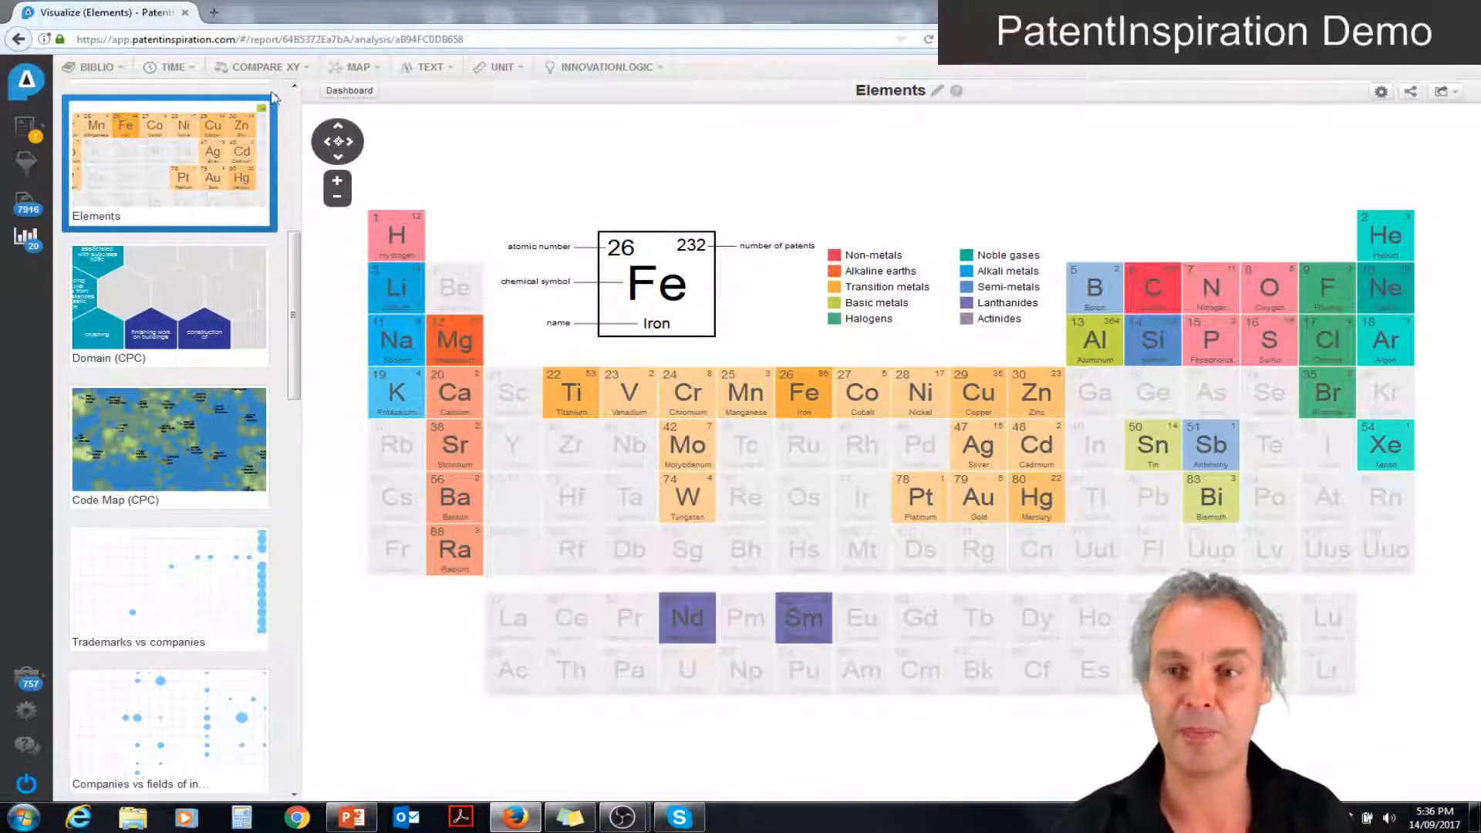
- Open the Materials map and display it as a text list instead of a circular chart
scroll(294, 91, "up", 3)
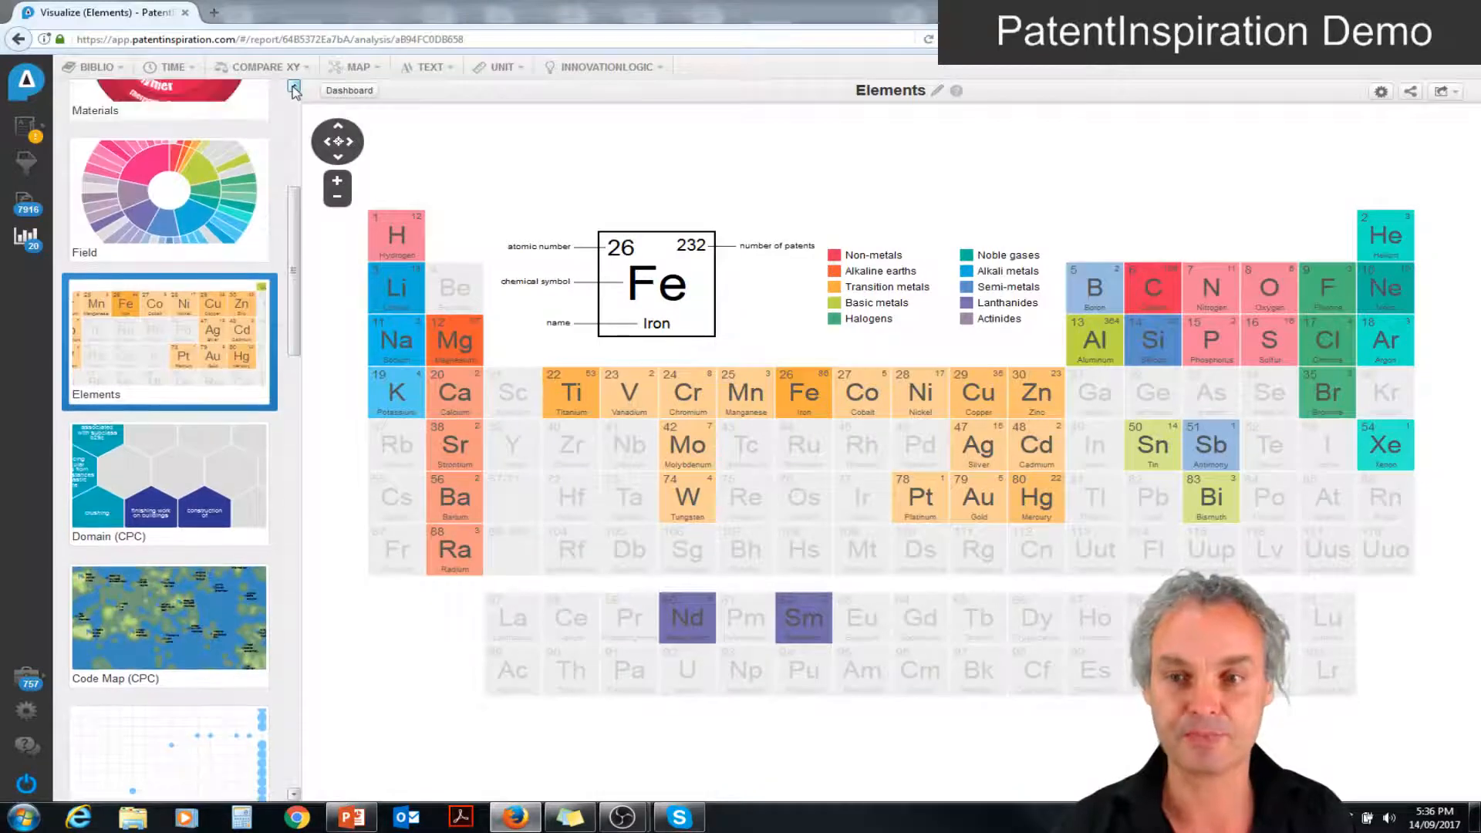
scroll(294, 91, "up", 1)
scroll(294, 91, "up", 1)
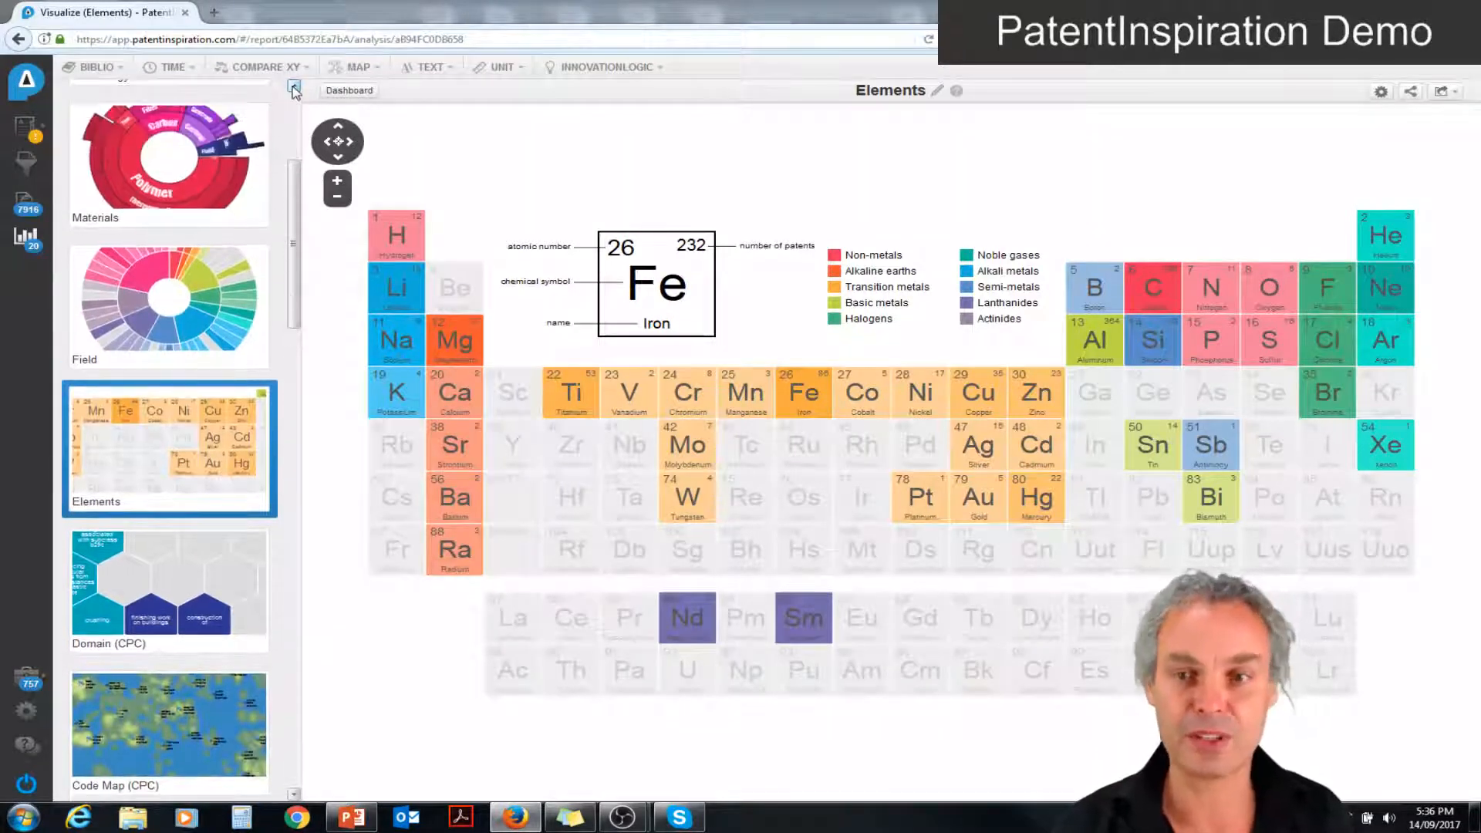
left_click(199, 120)
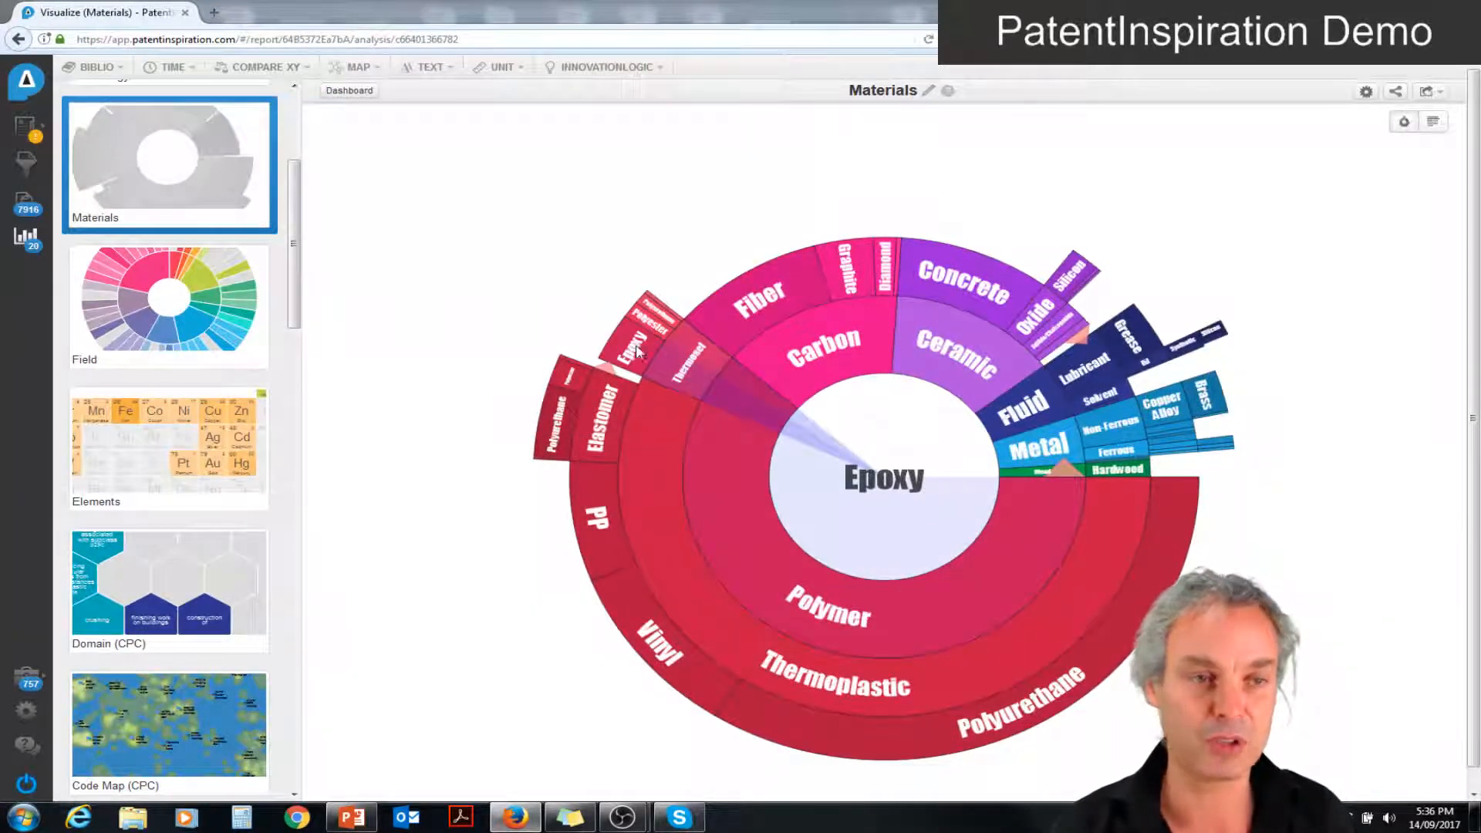
left_click(1433, 123)
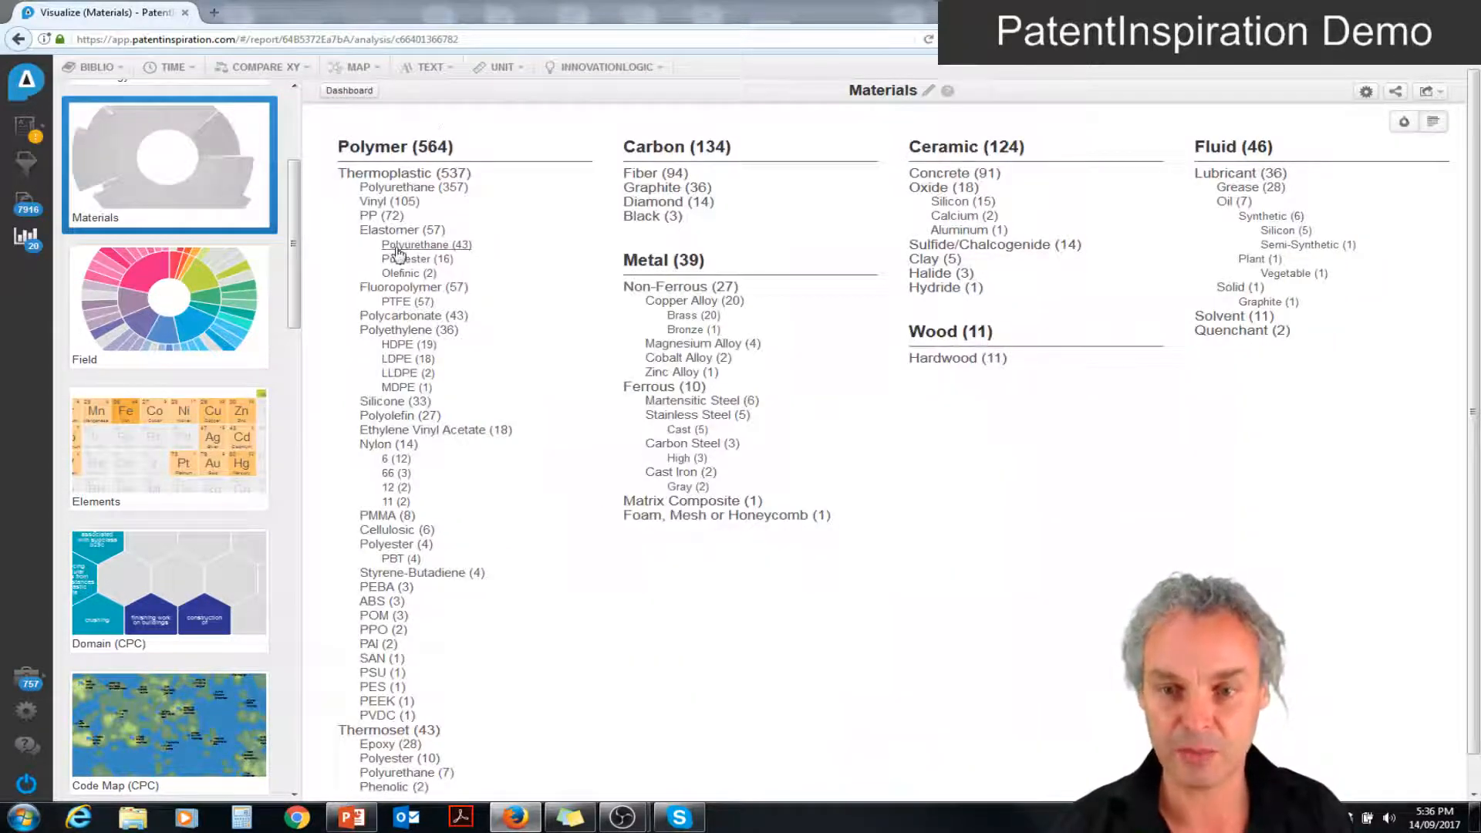
- List the fluoropolymer PTFE patents, open "Wheel suspension system for in-line roller skate", and find the material's mention in its text
left_click(401, 306)
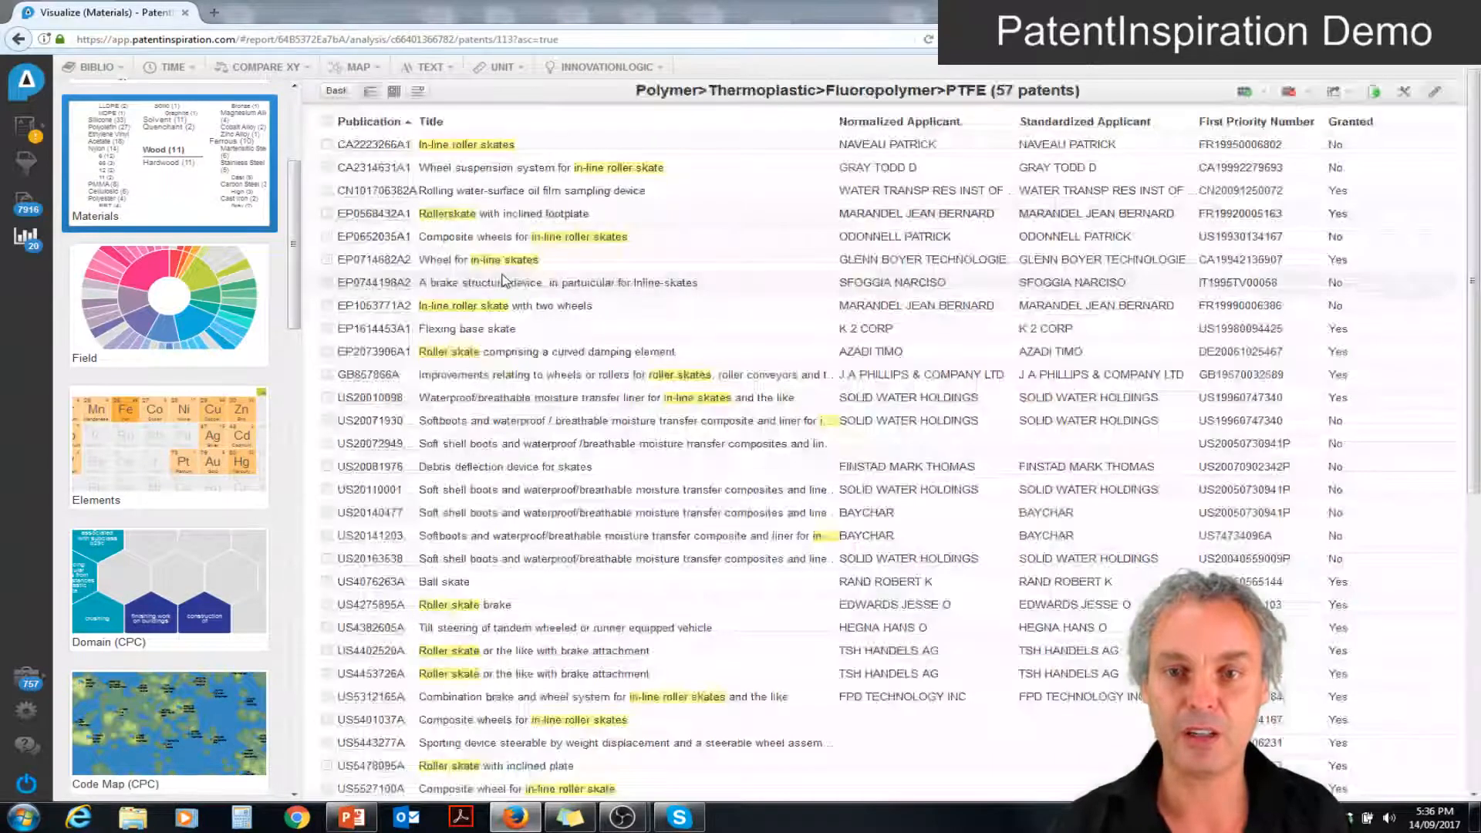
left_click(583, 178)
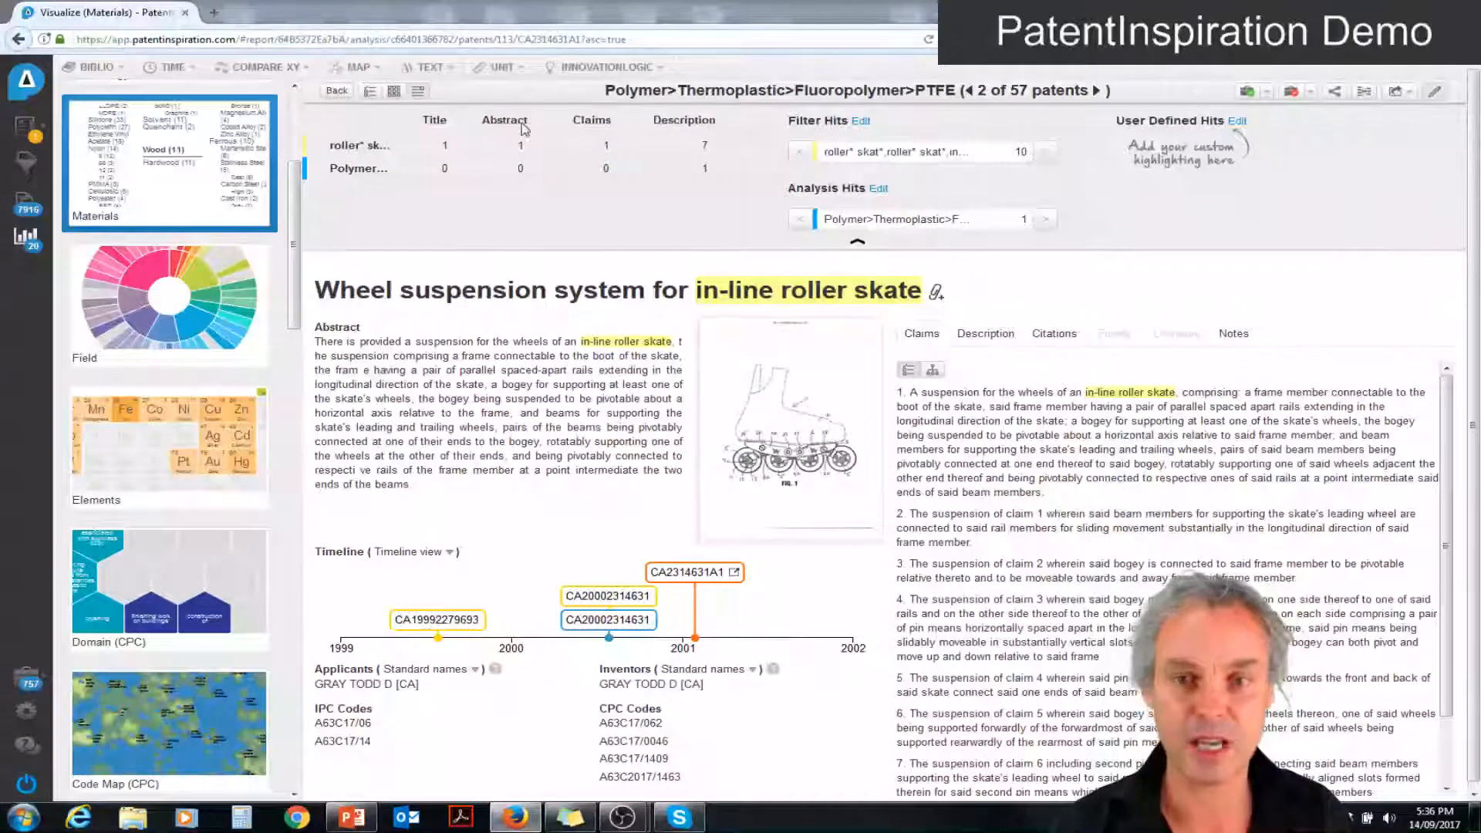
left_click(1039, 222)
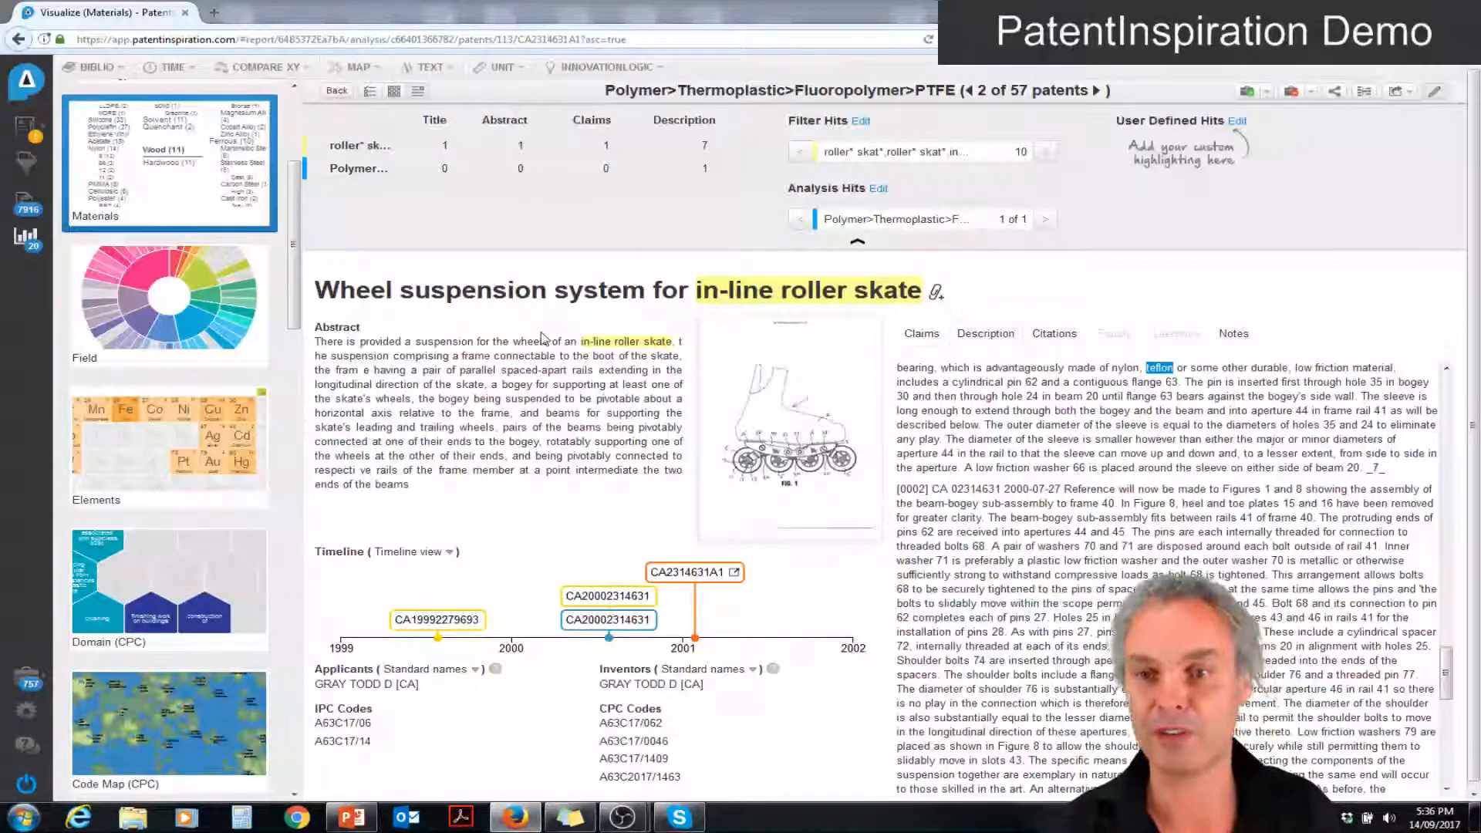
left_click_drag(293, 268, 293, 197)
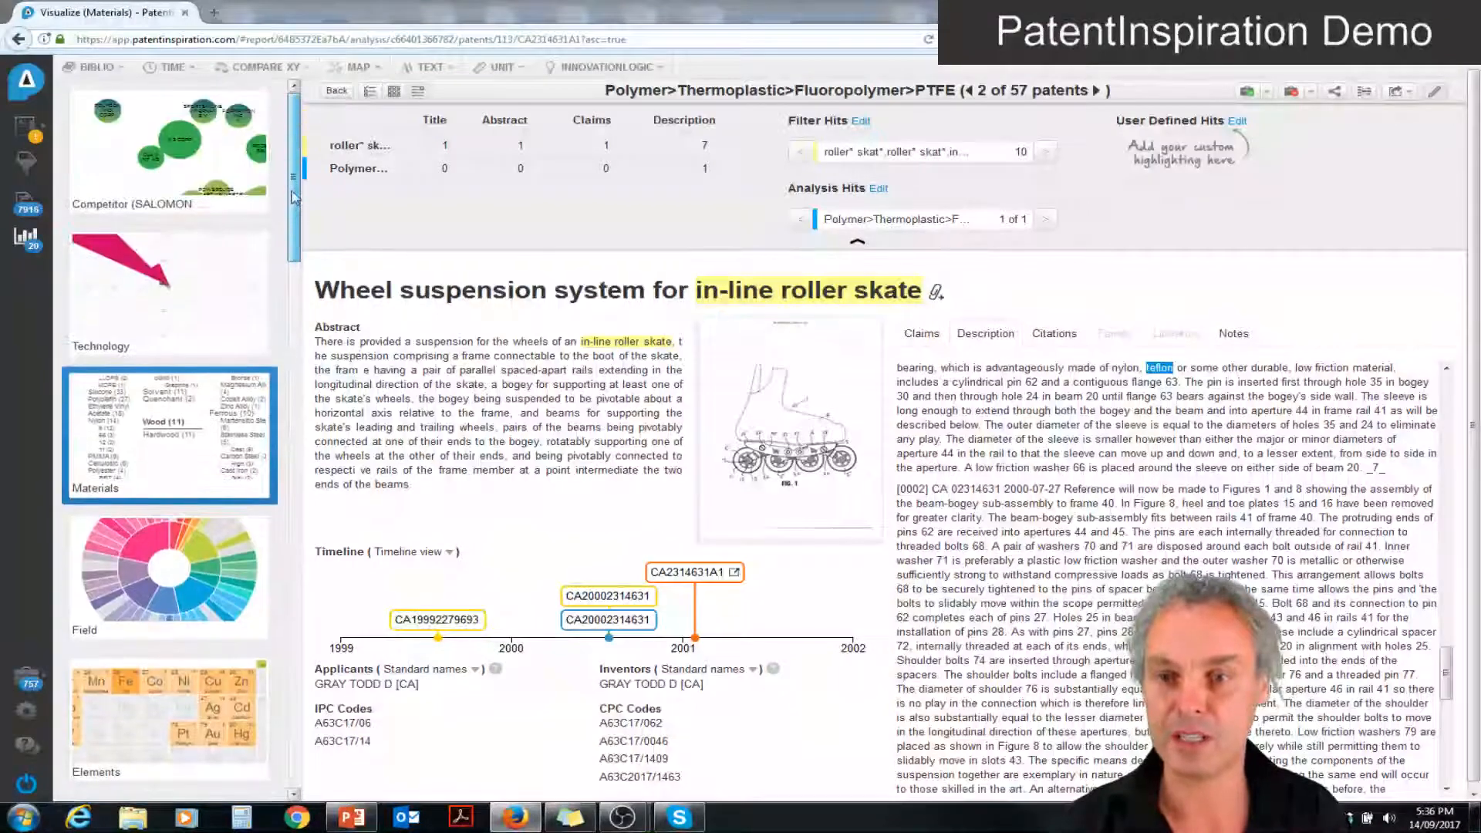
- Open the Technology chart, fit the whole wheel in view, and examine the "Furniture, games" sector
left_click(174, 298)
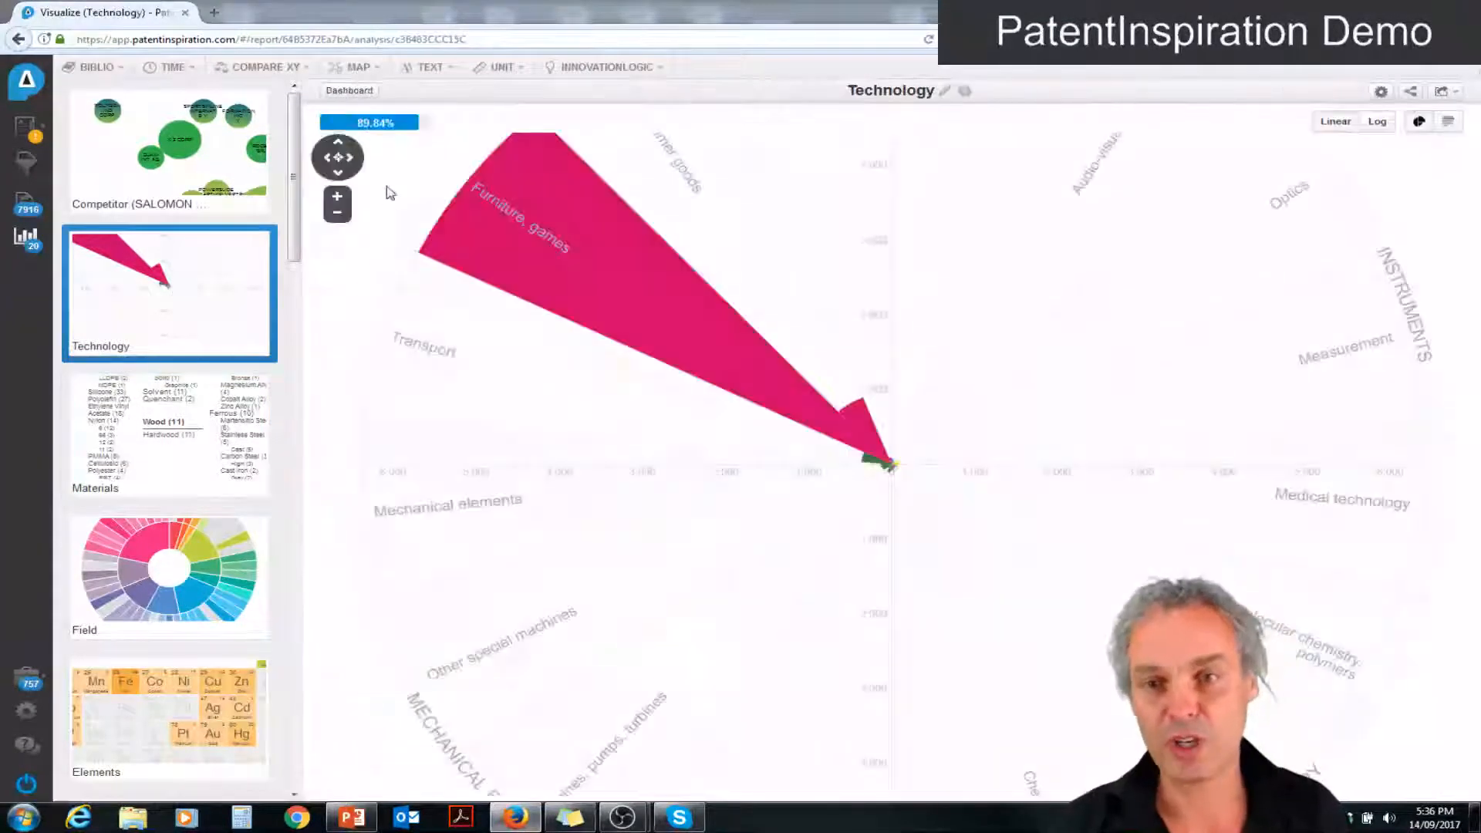
left_click(342, 215)
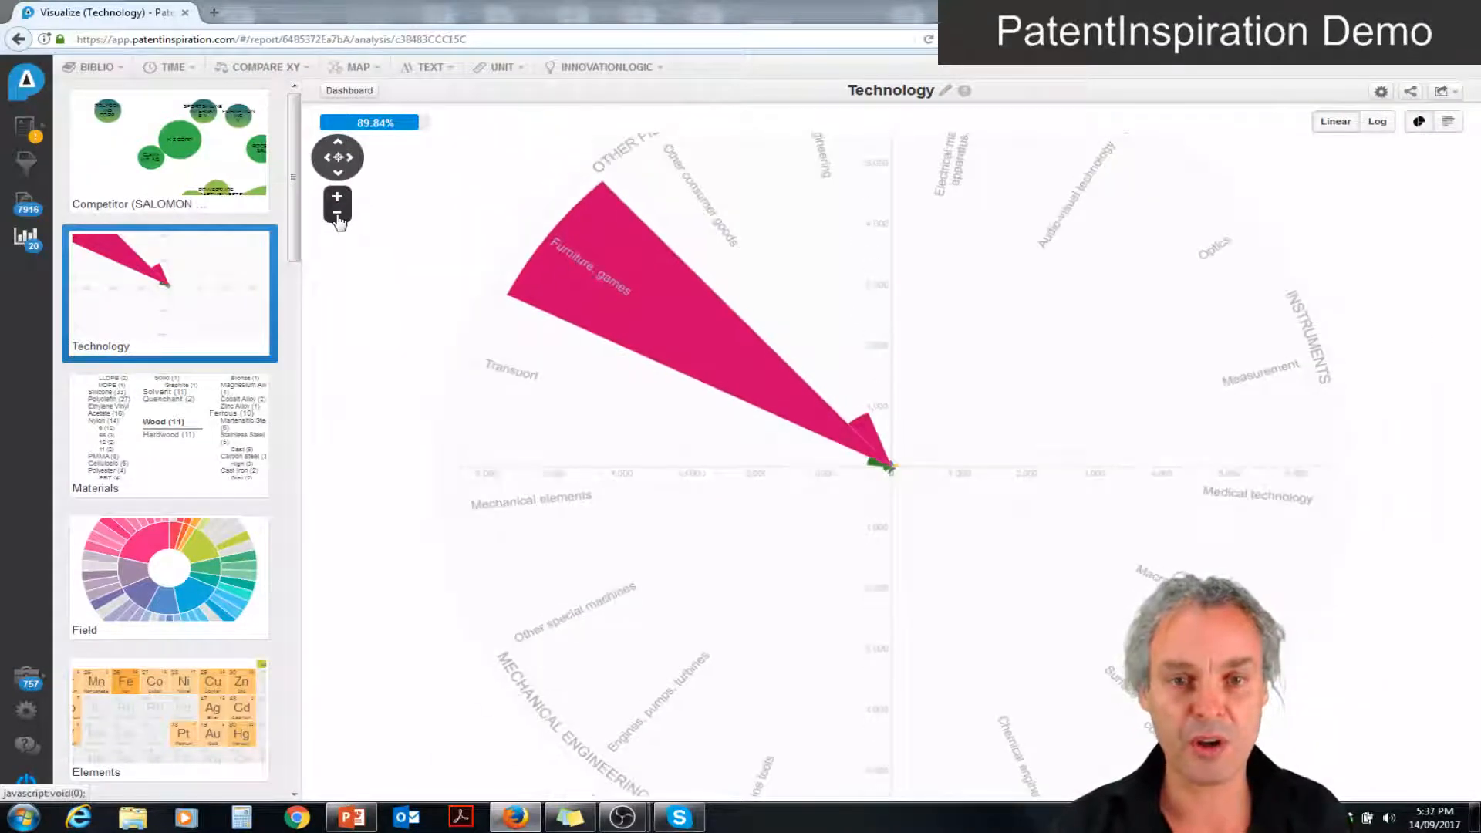
left_click(337, 217)
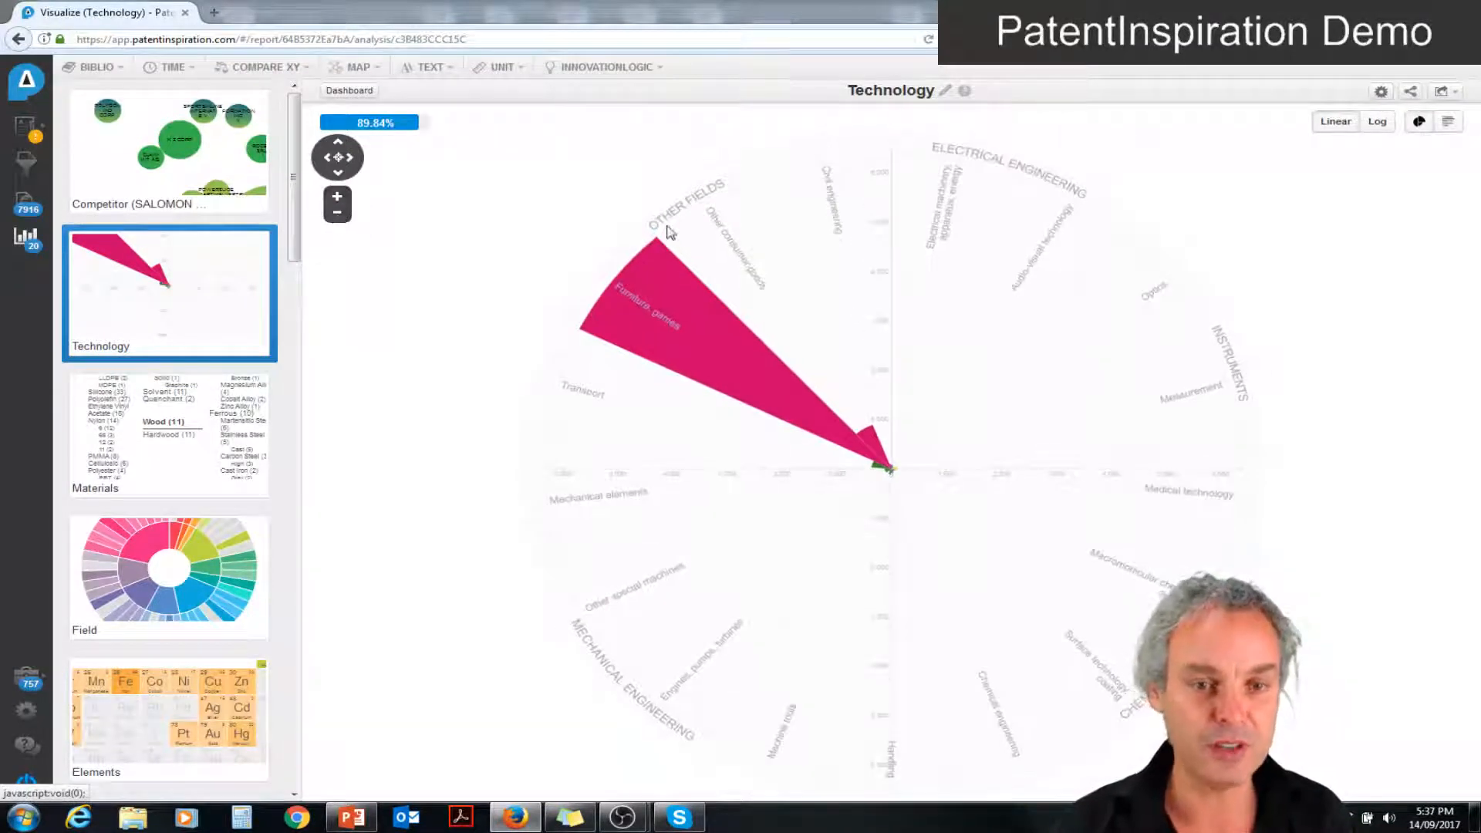
mouse_move(652, 330)
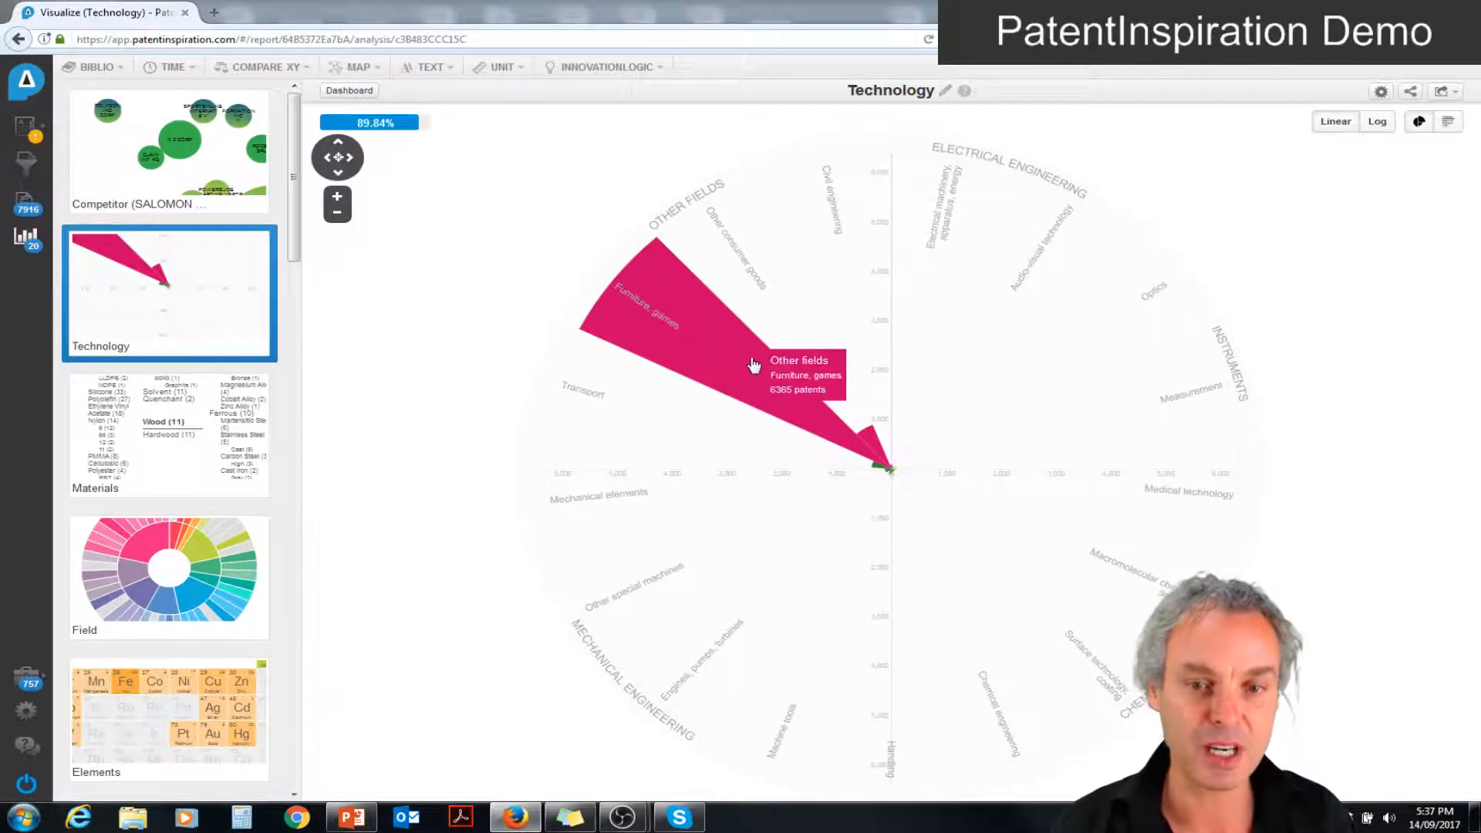
mouse_move(651, 407)
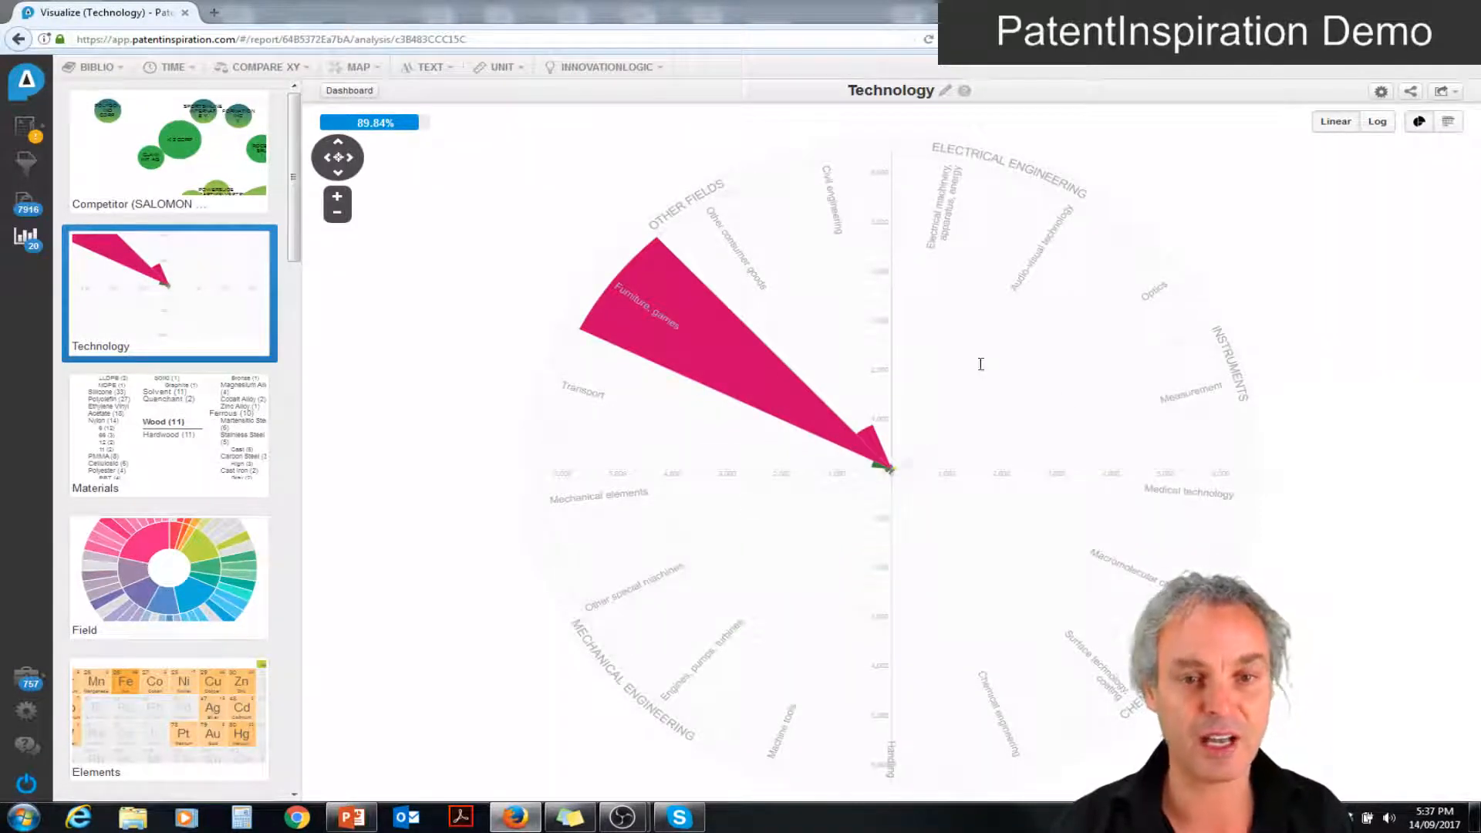
mouse_move(678, 351)
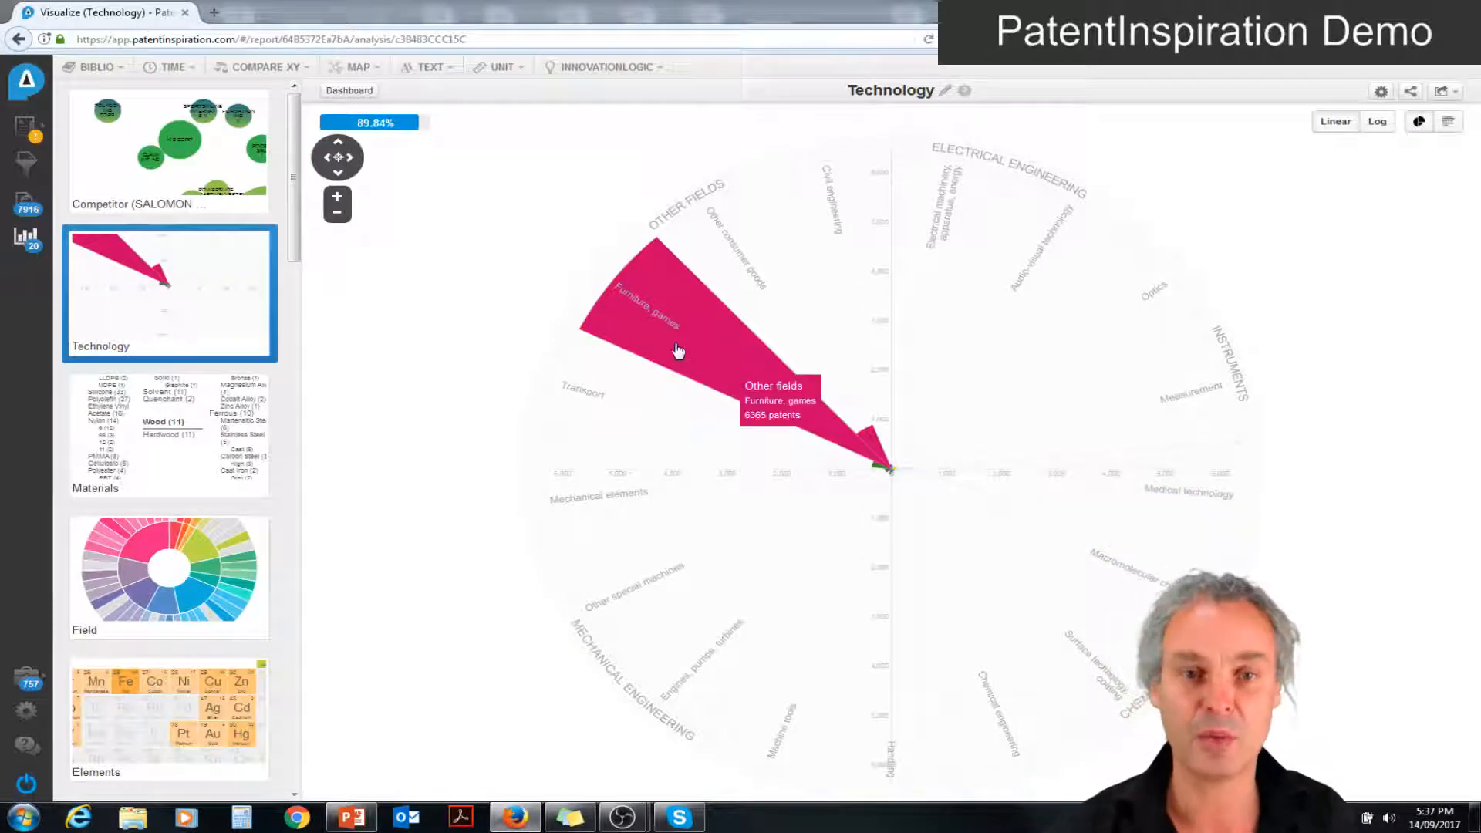
- Open the Competitor (SALOMON SA, CPC) map and examine the strong, average and weak competitor bubbles
left_click(180, 161)
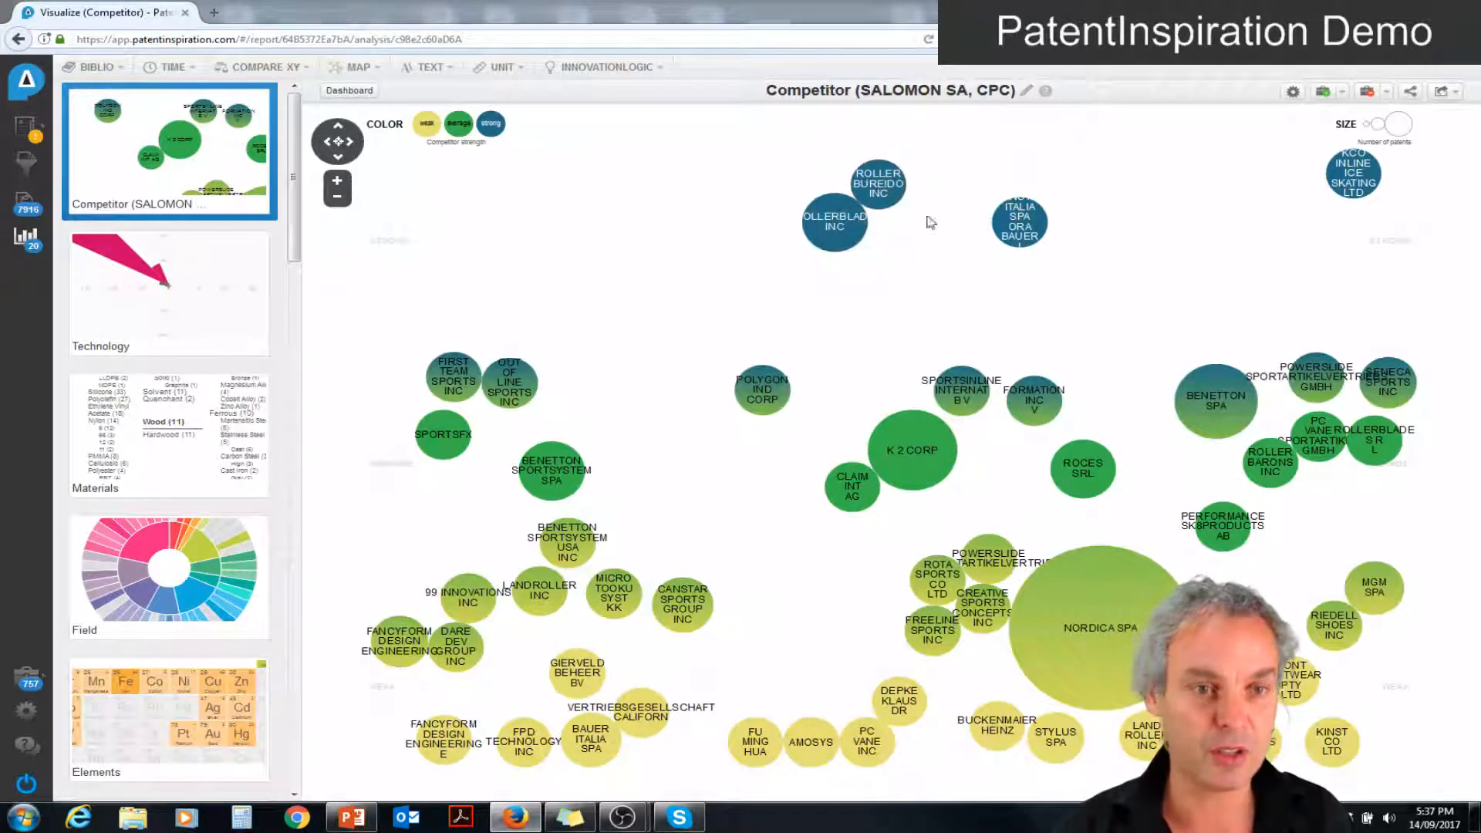
mouse_move(1019, 244)
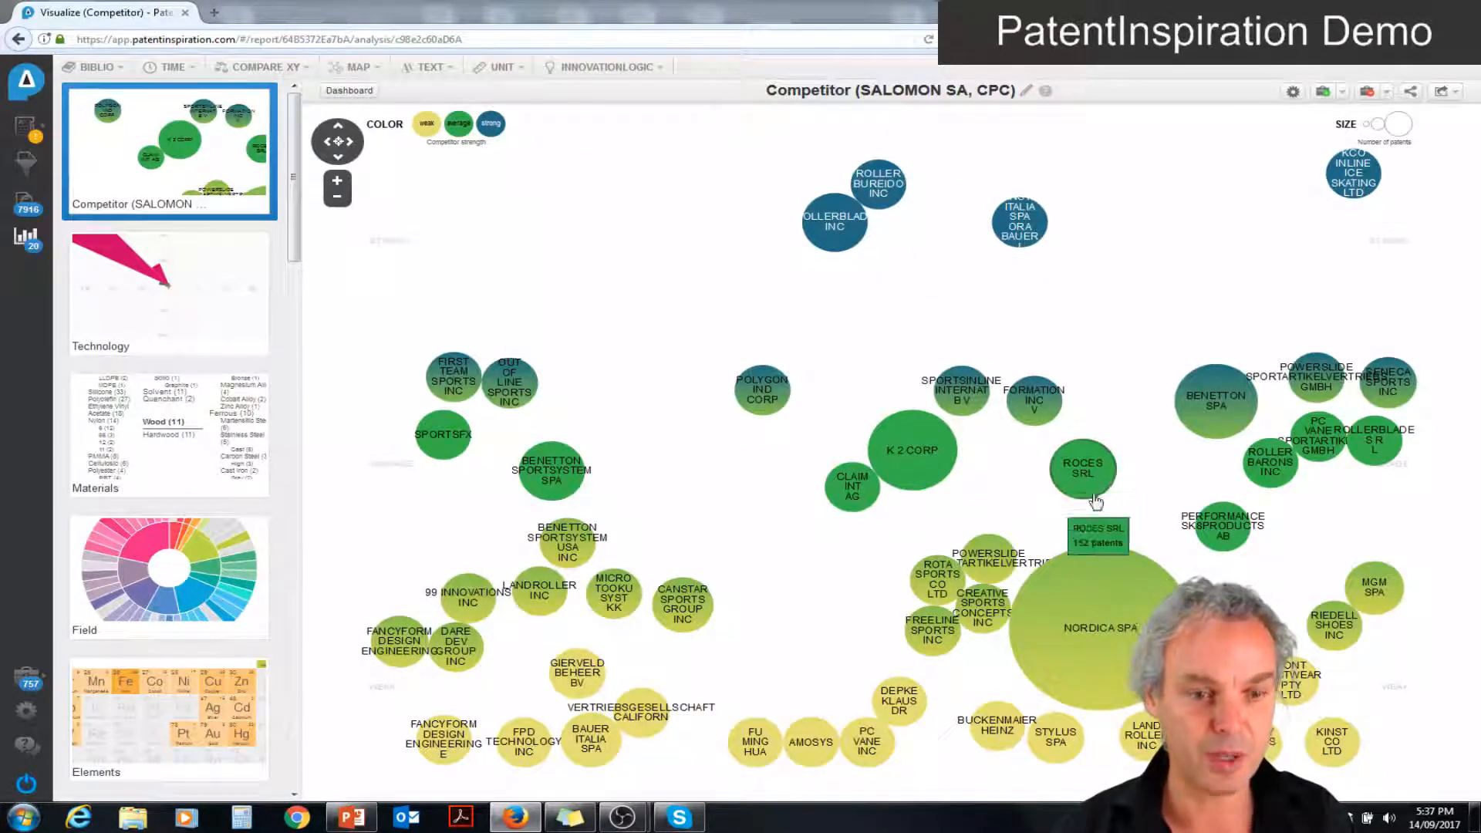
mouse_move(1016, 623)
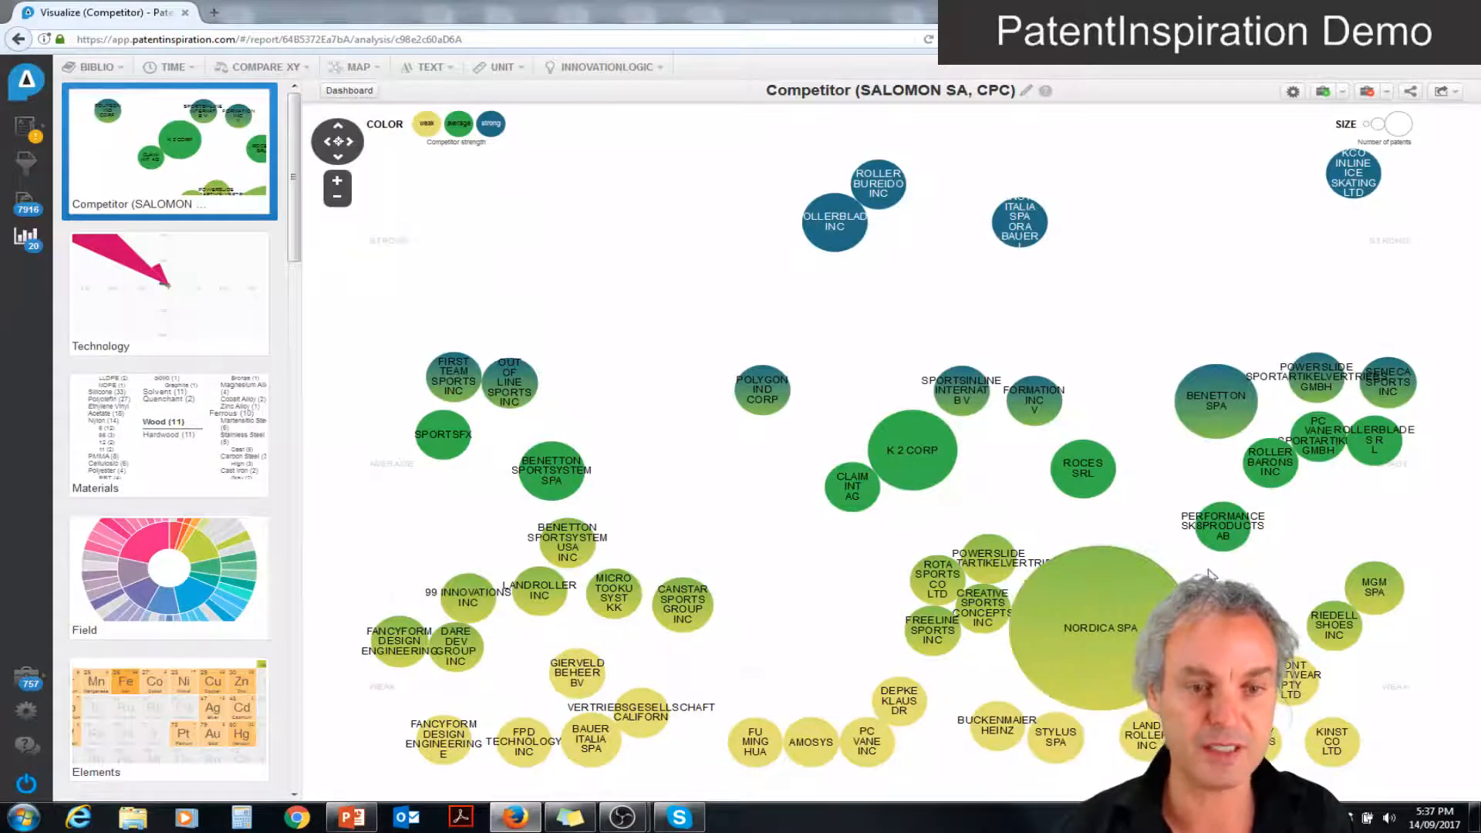
mouse_move(524, 401)
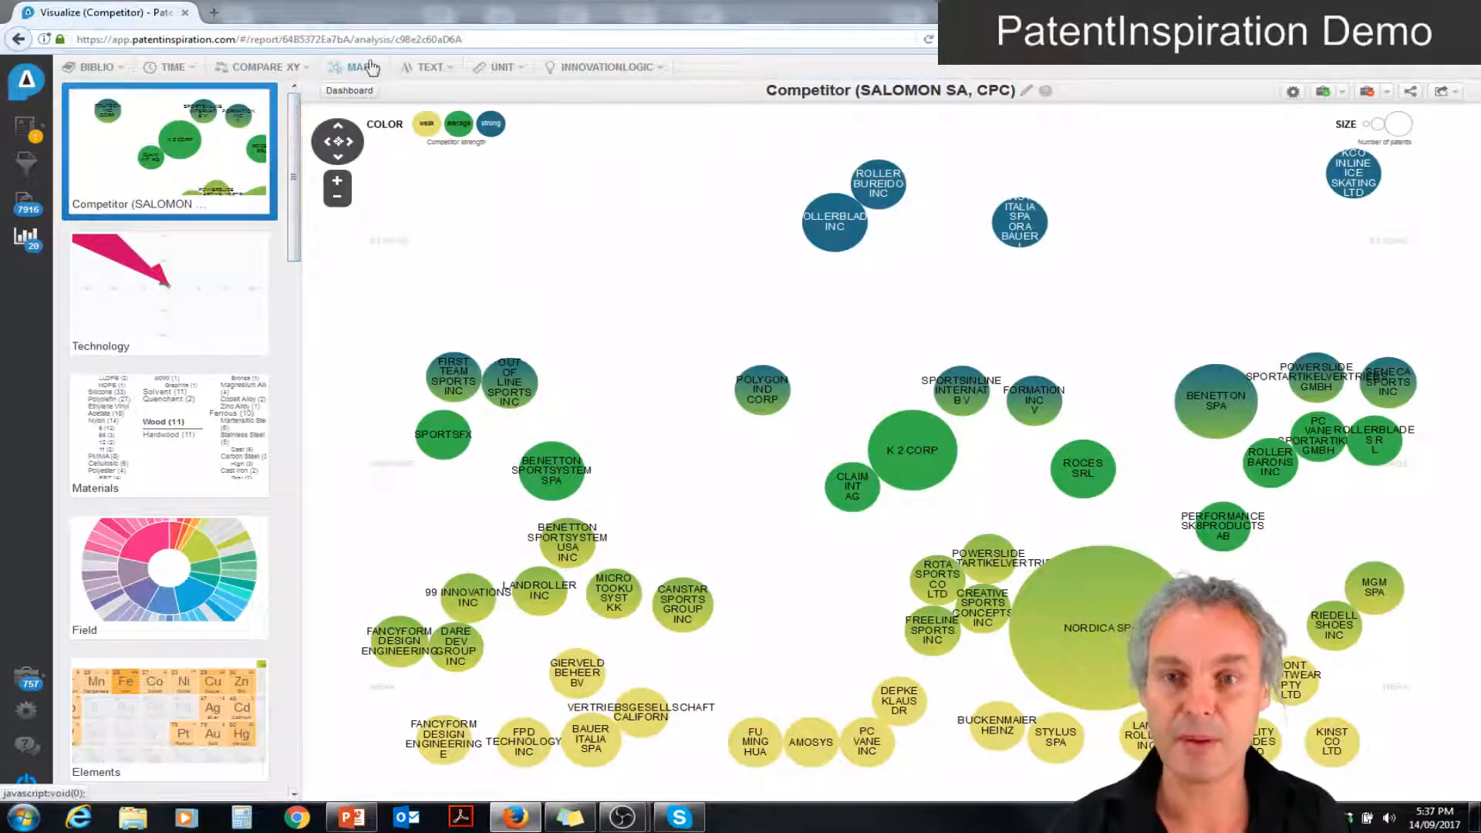
- Add the Glossary, Nouns, Problems and Trademarks text analyses from the templates
left_click(435, 69)
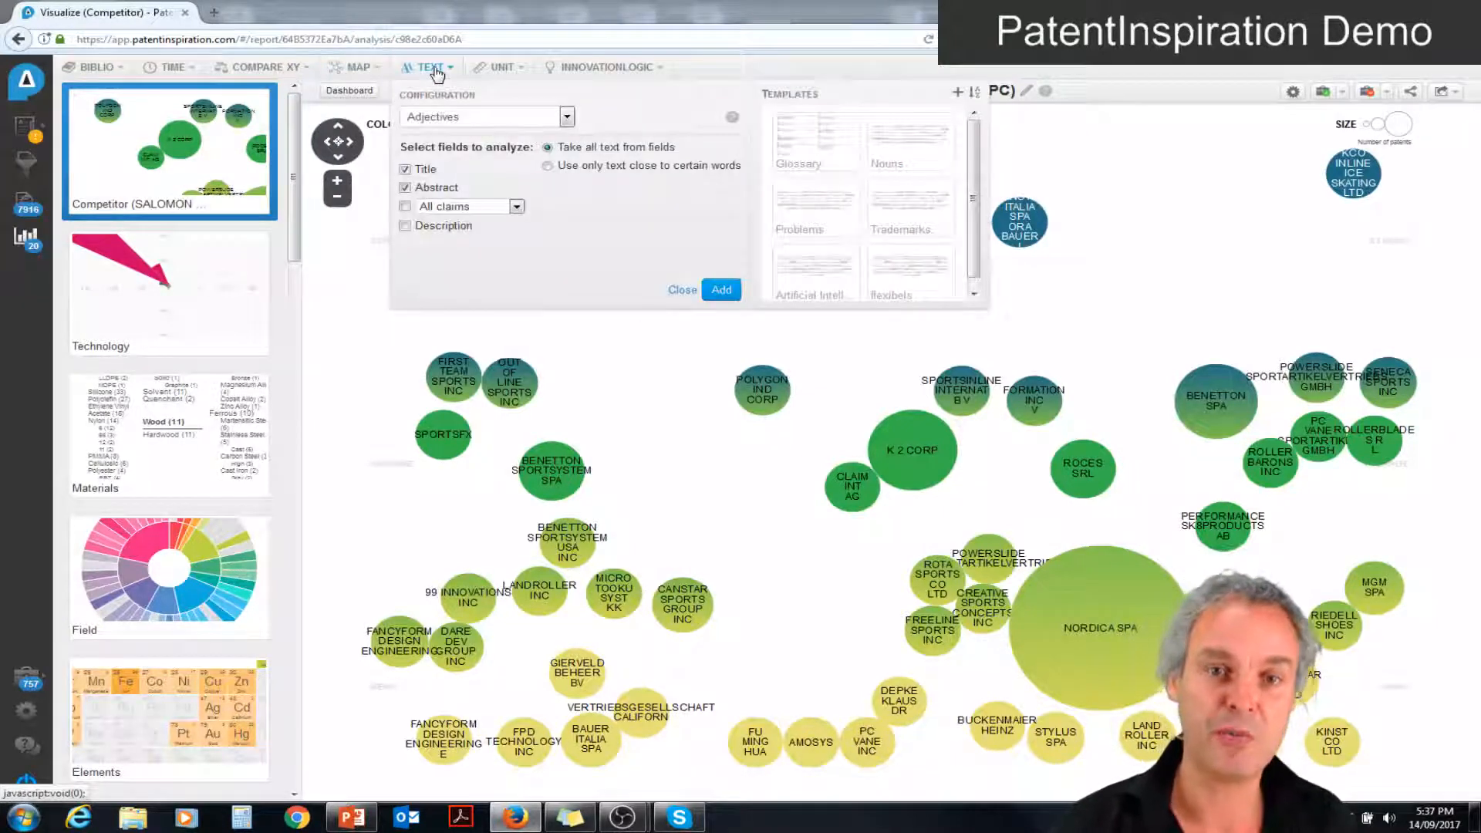
left_click(835, 138)
left_click(901, 135)
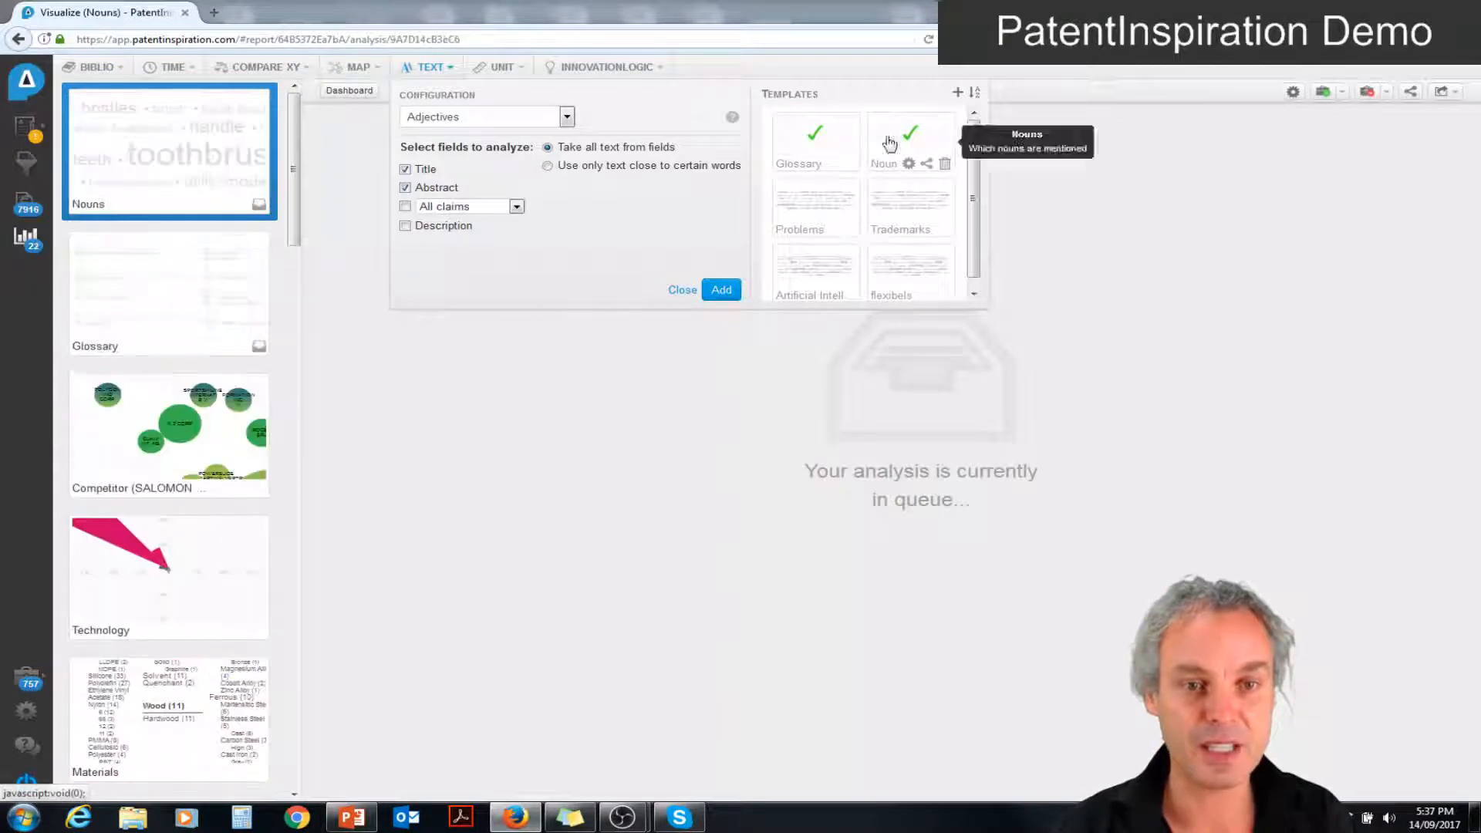
left_click(800, 204)
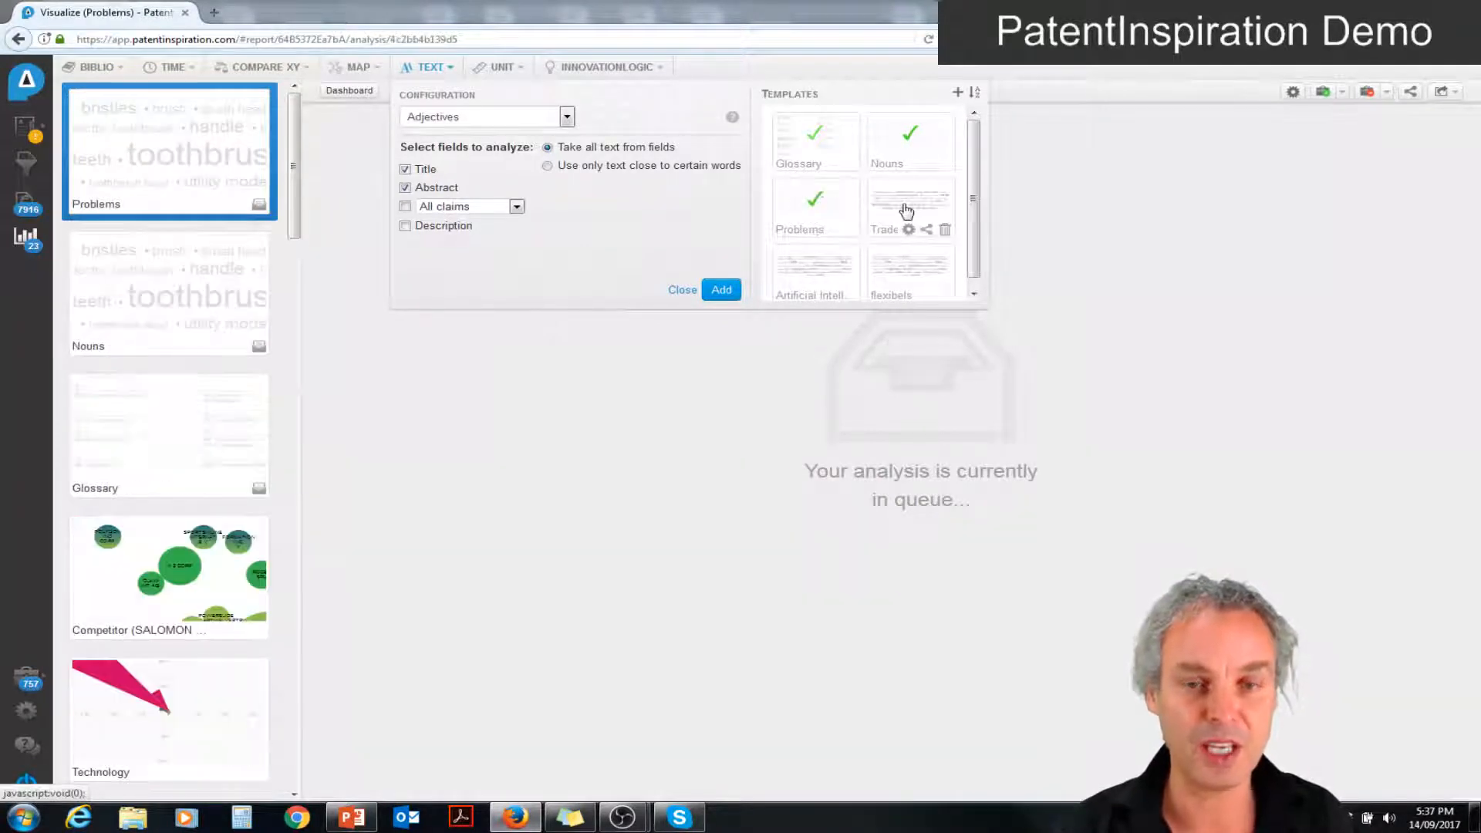
left_click(904, 208)
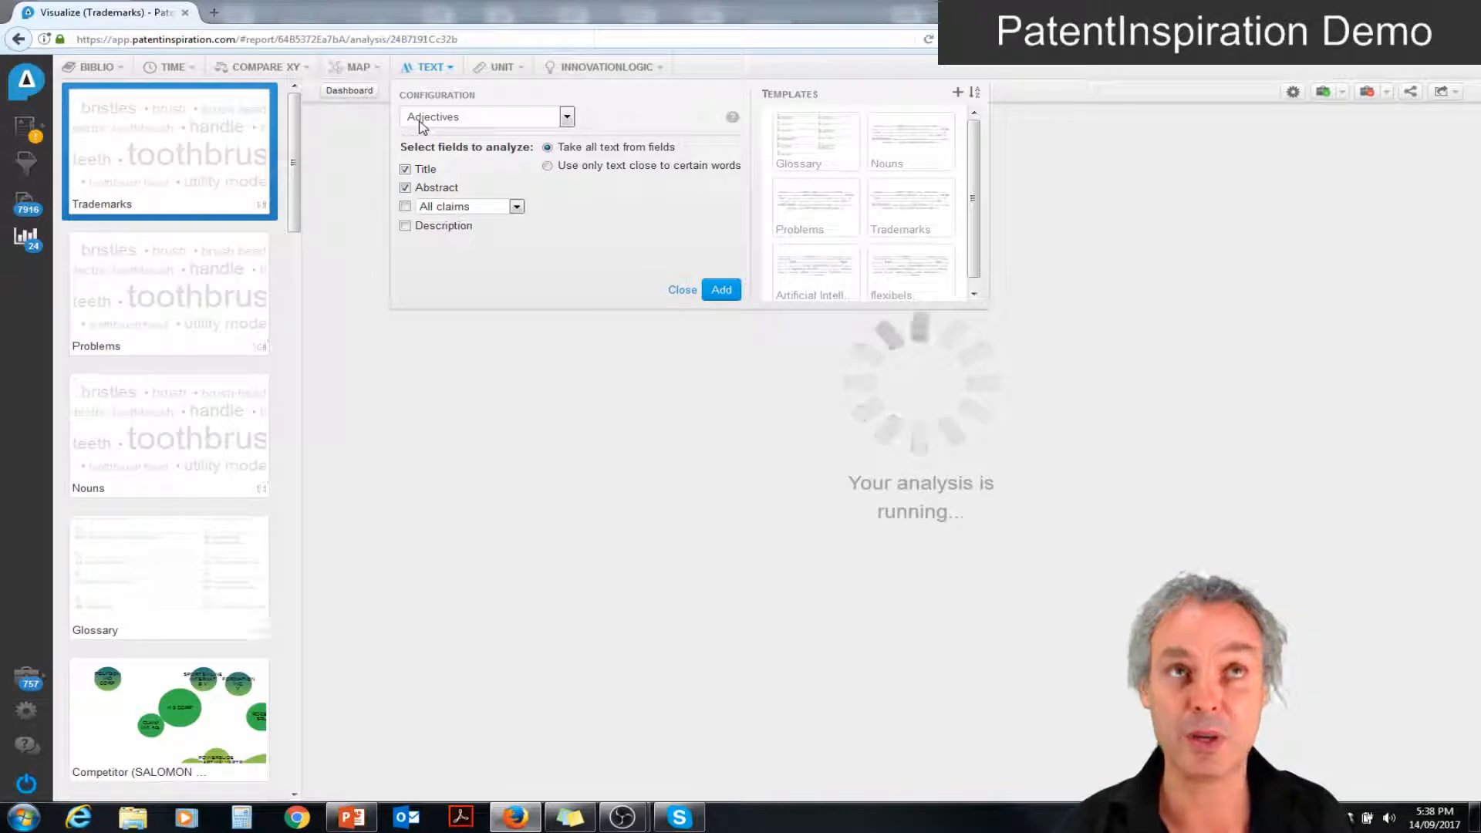
- Add an adjectives text analysis of titles only, using only text 1 word near the term "wheel*"
left_click(547, 166)
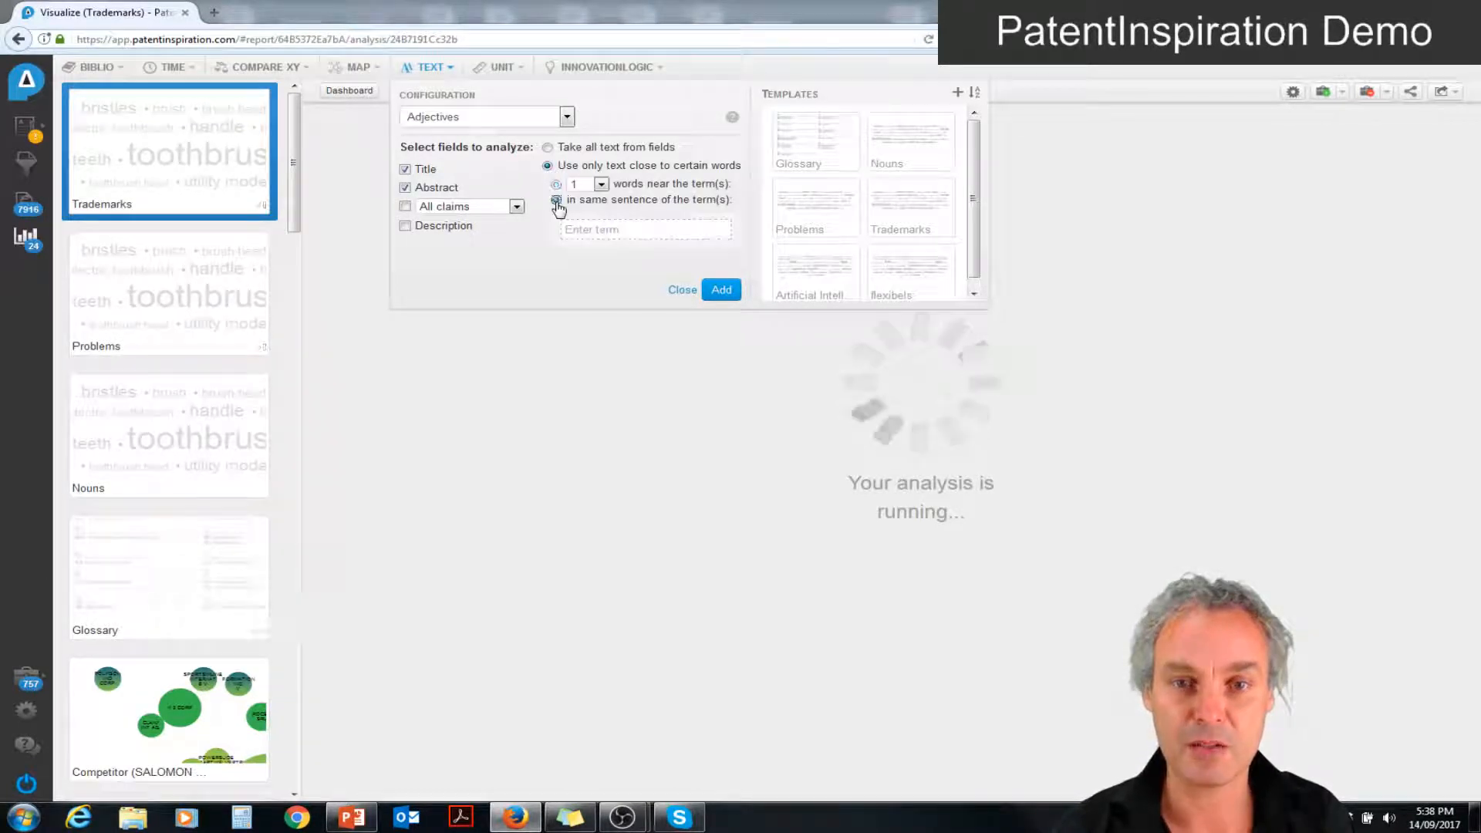
left_click(556, 186)
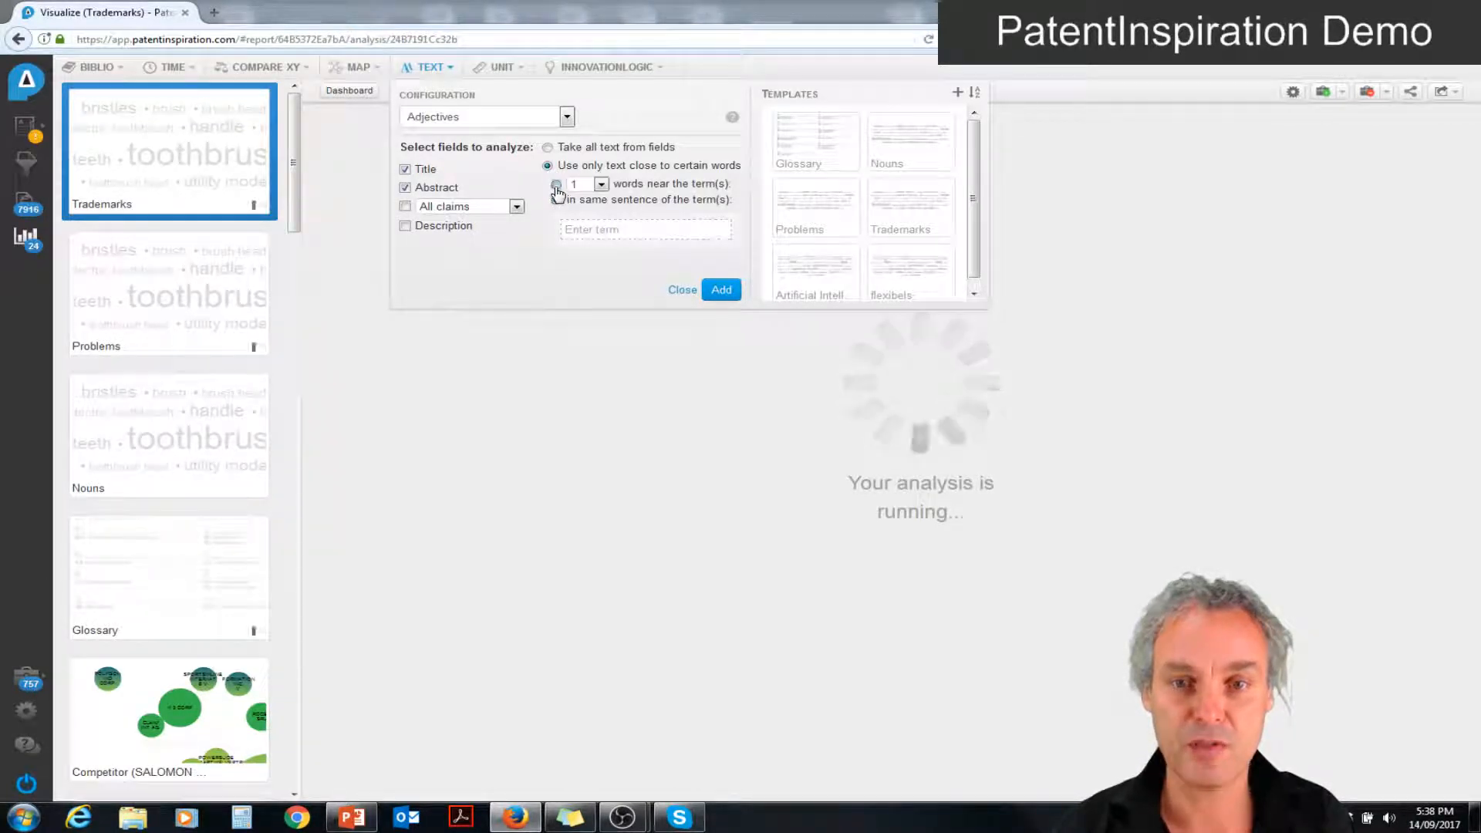
left_click(577, 229)
type("wheel")
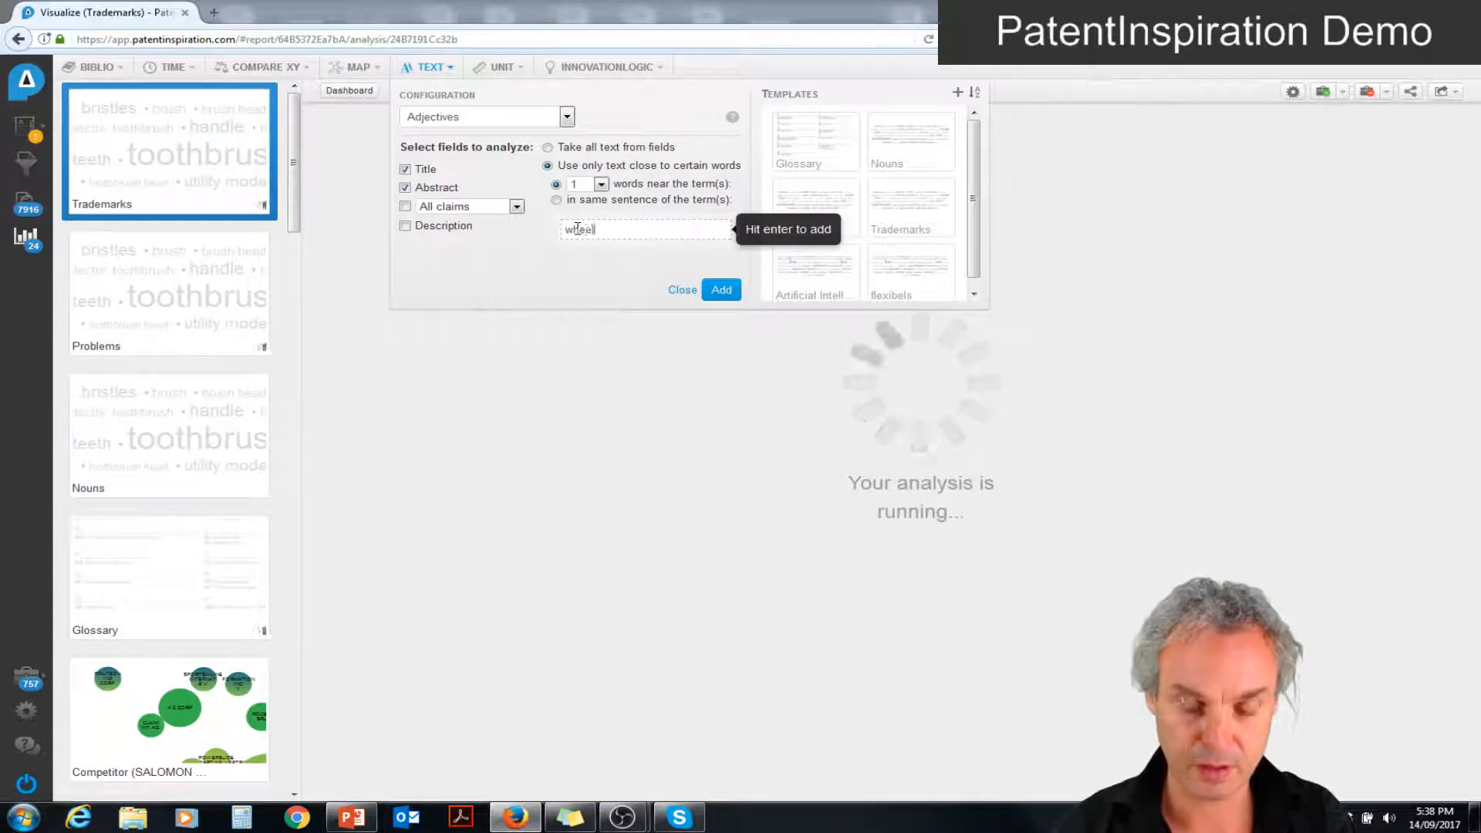
type("*")
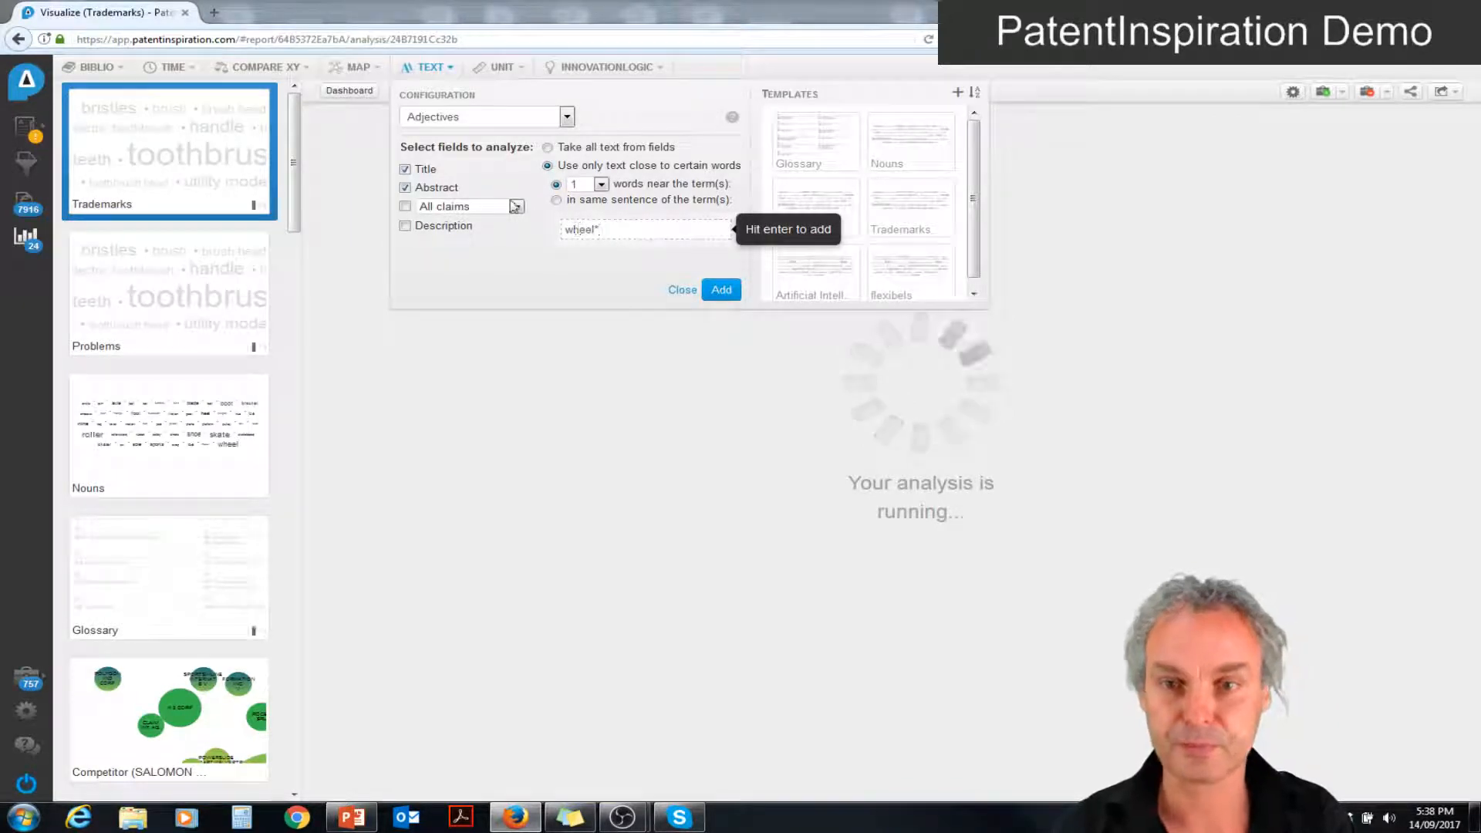
left_click(404, 188)
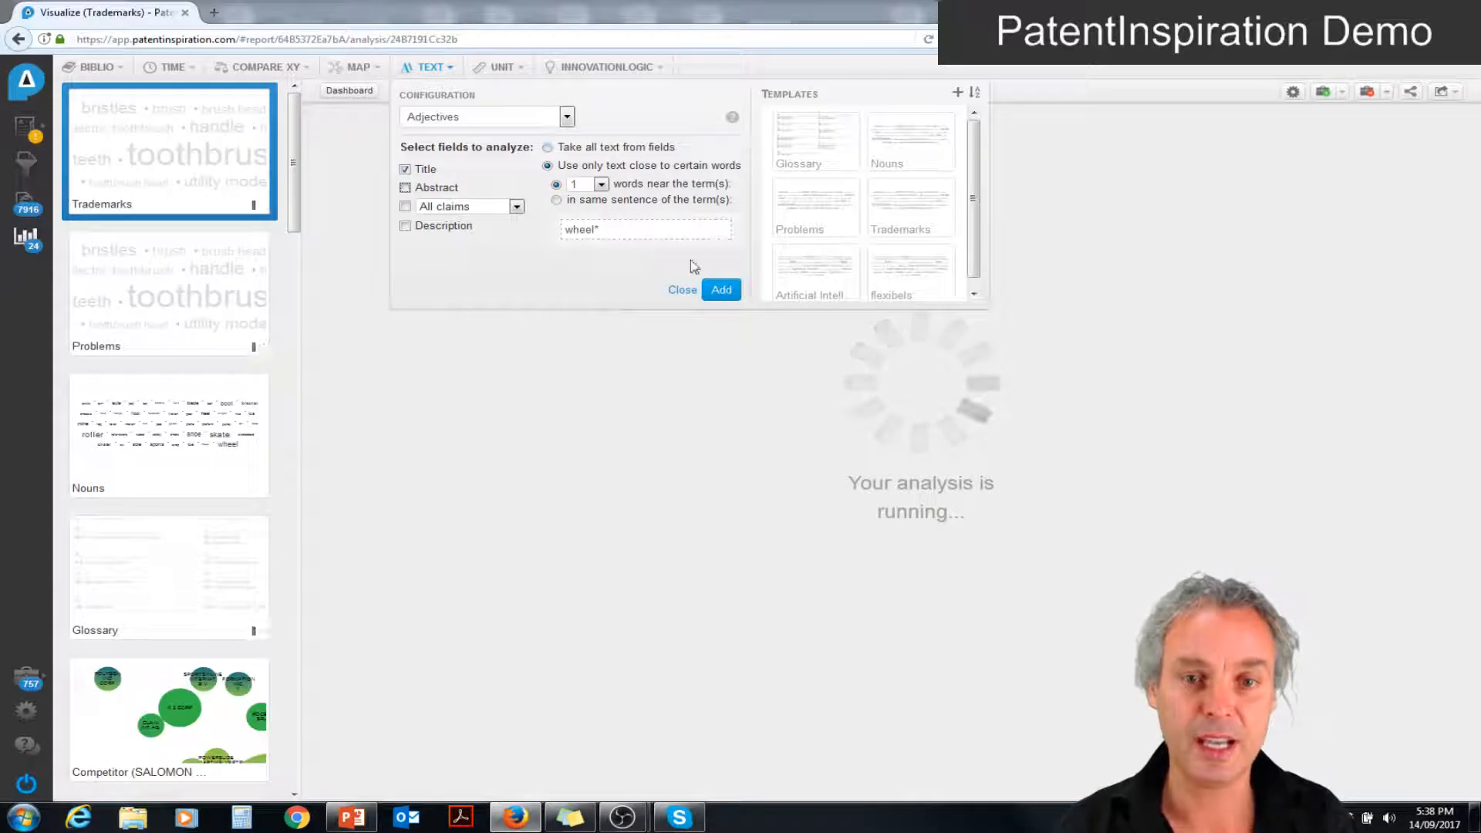
left_click(725, 290)
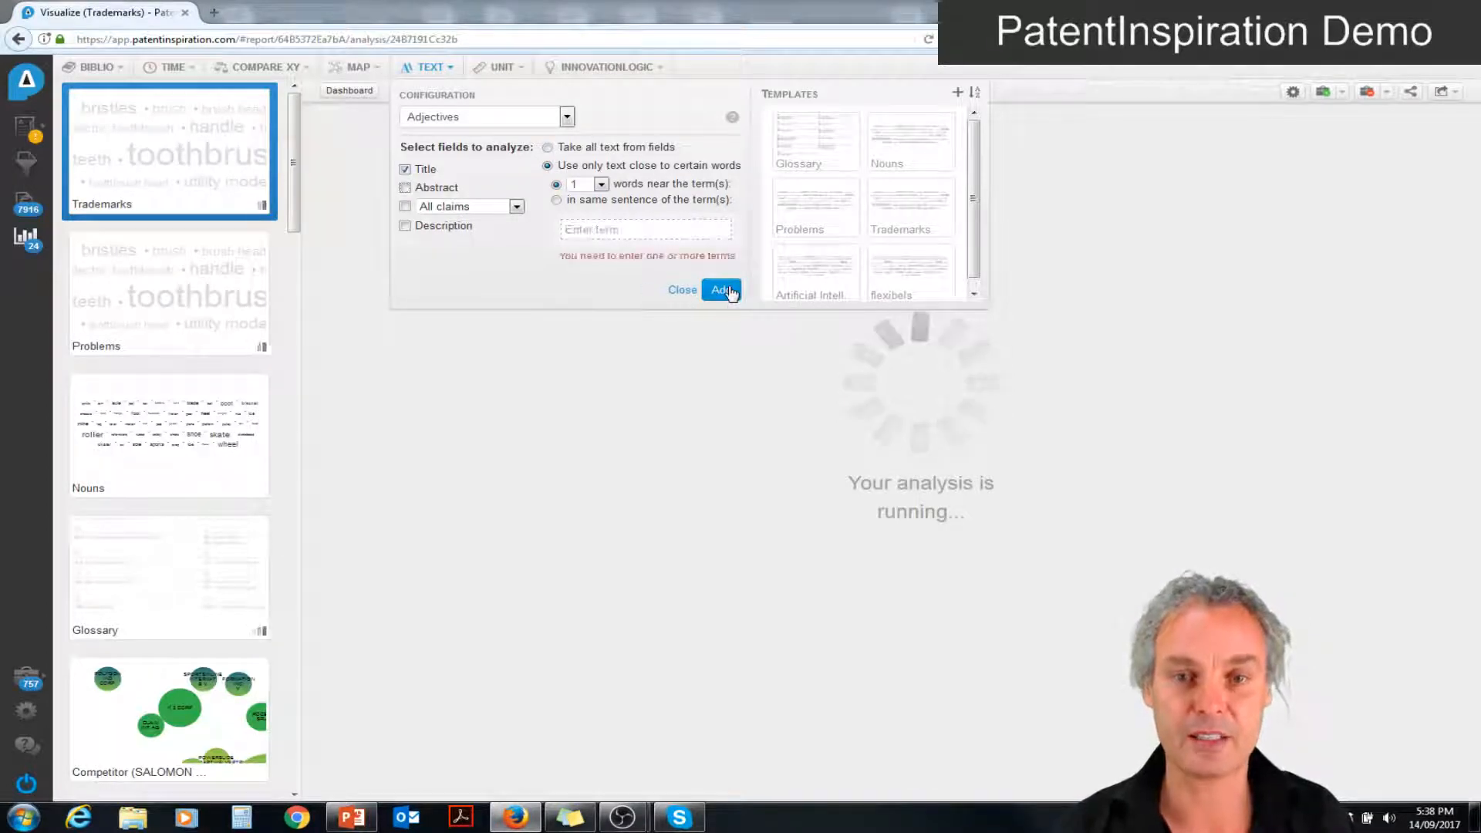
left_click(625, 225)
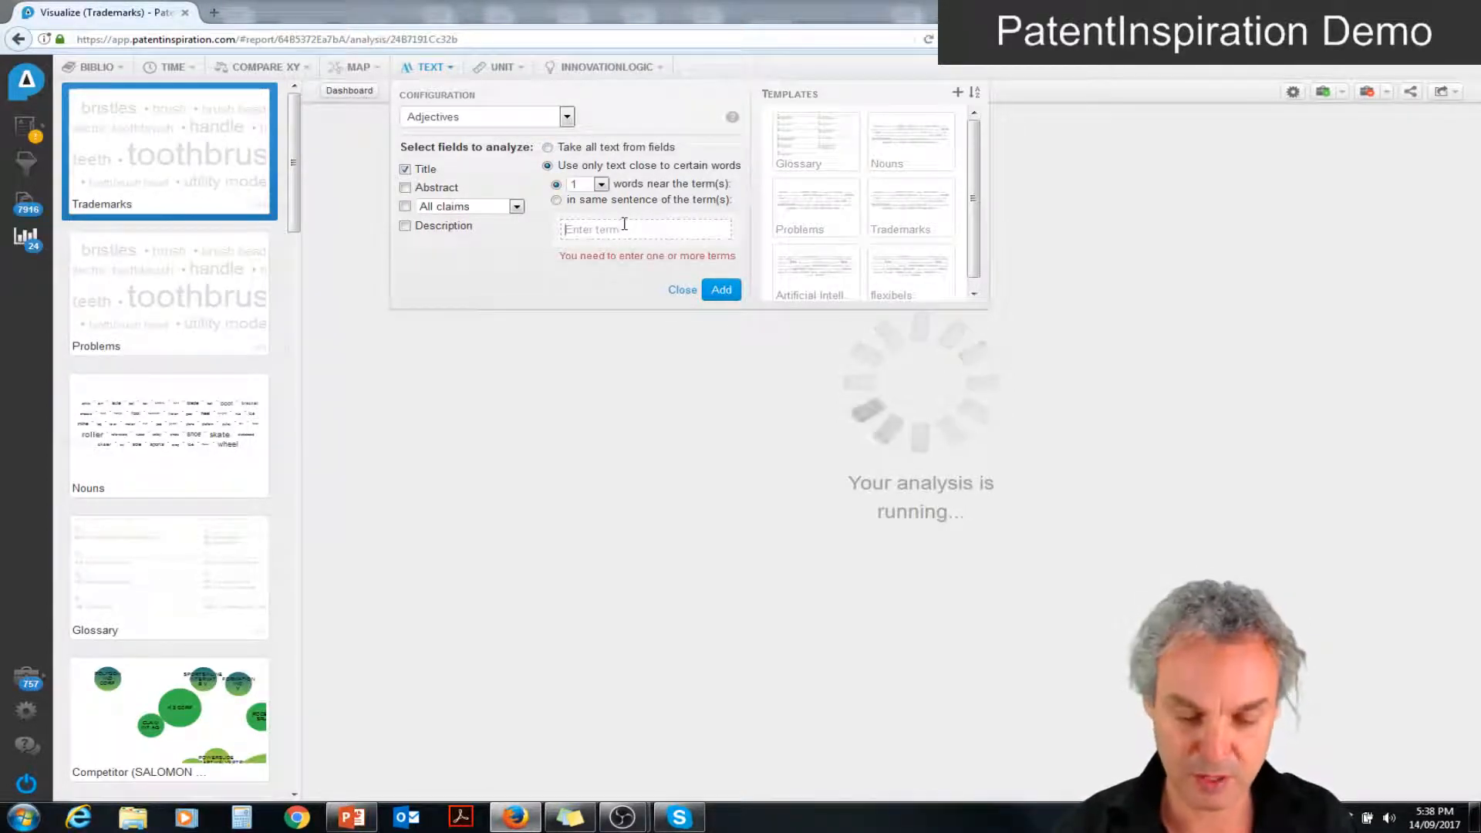
type("wheel*")
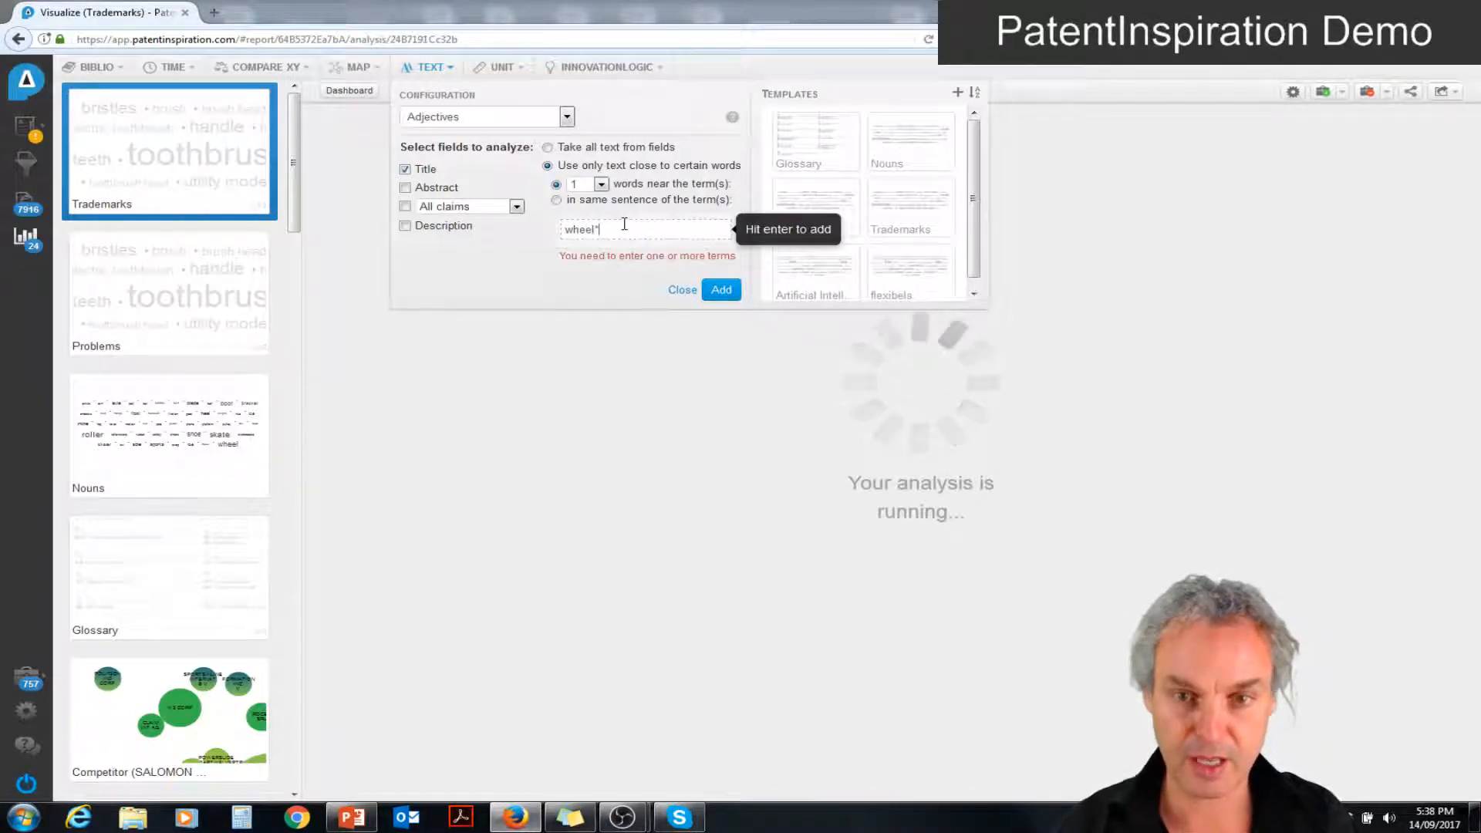
key("Return")
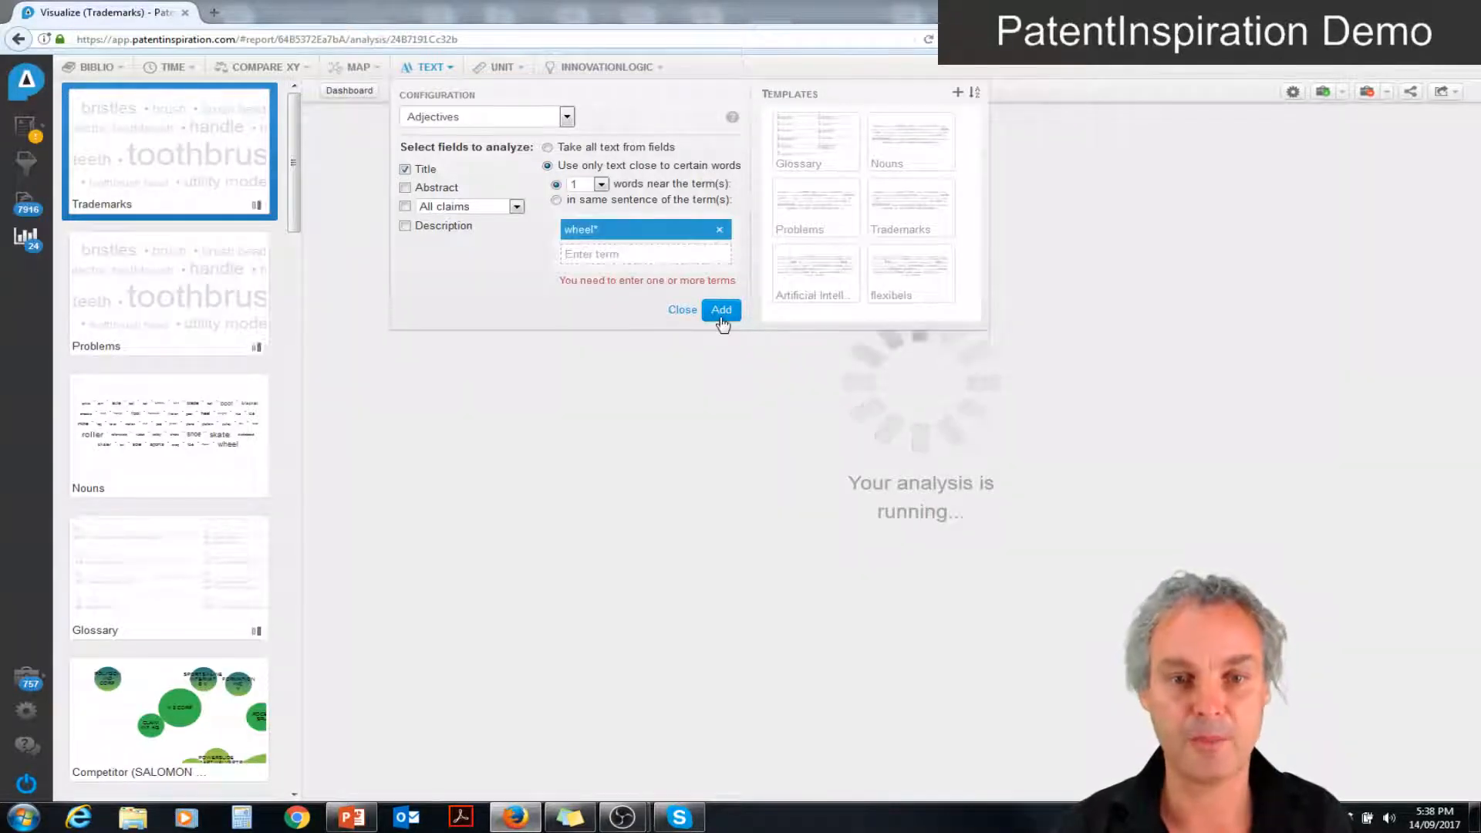
left_click(720, 312)
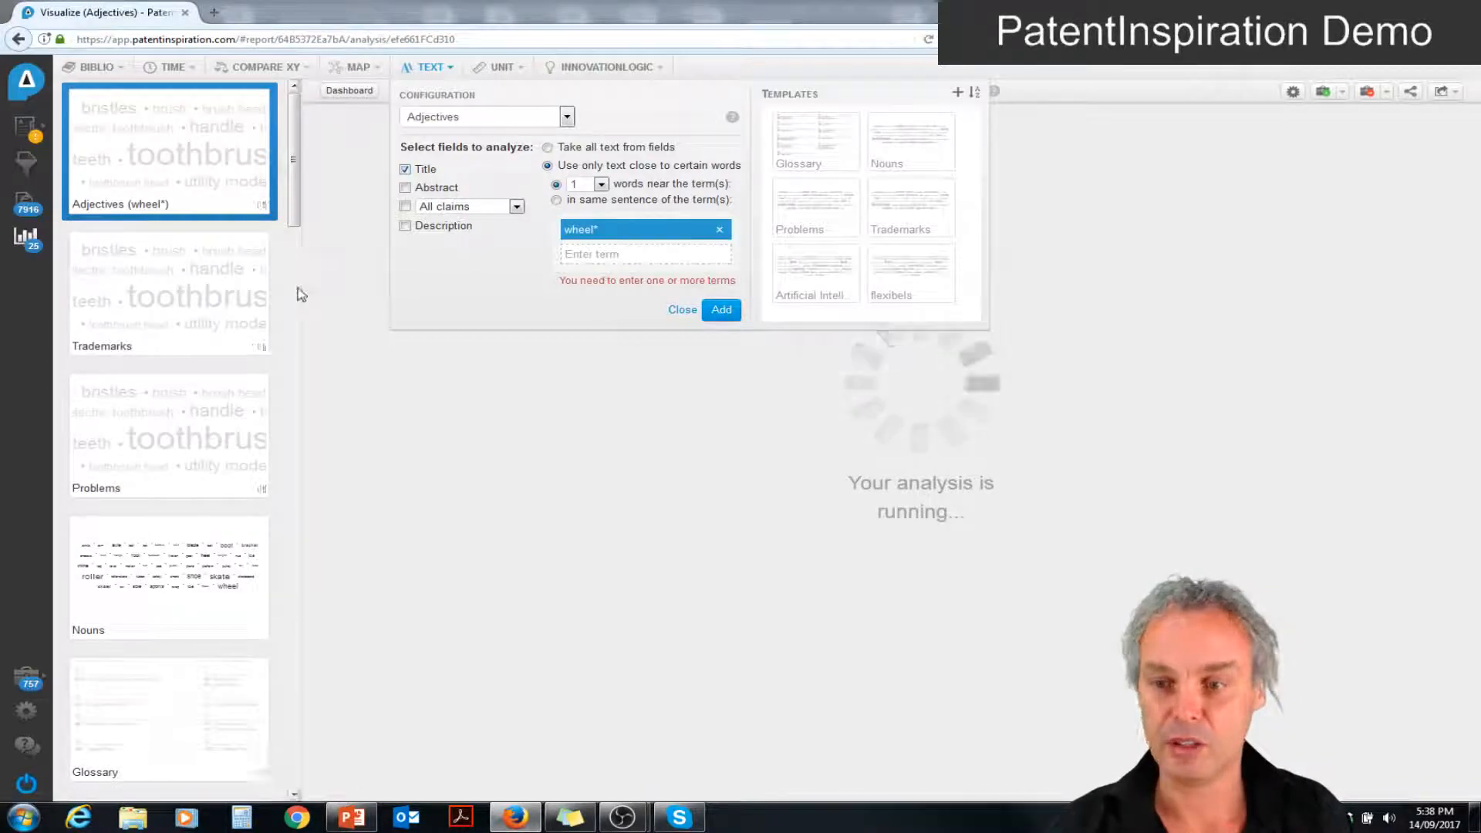
- Open the Glossary analysis from the dashboard and read through its alphabetical list of abbreviations
left_click(21, 241)
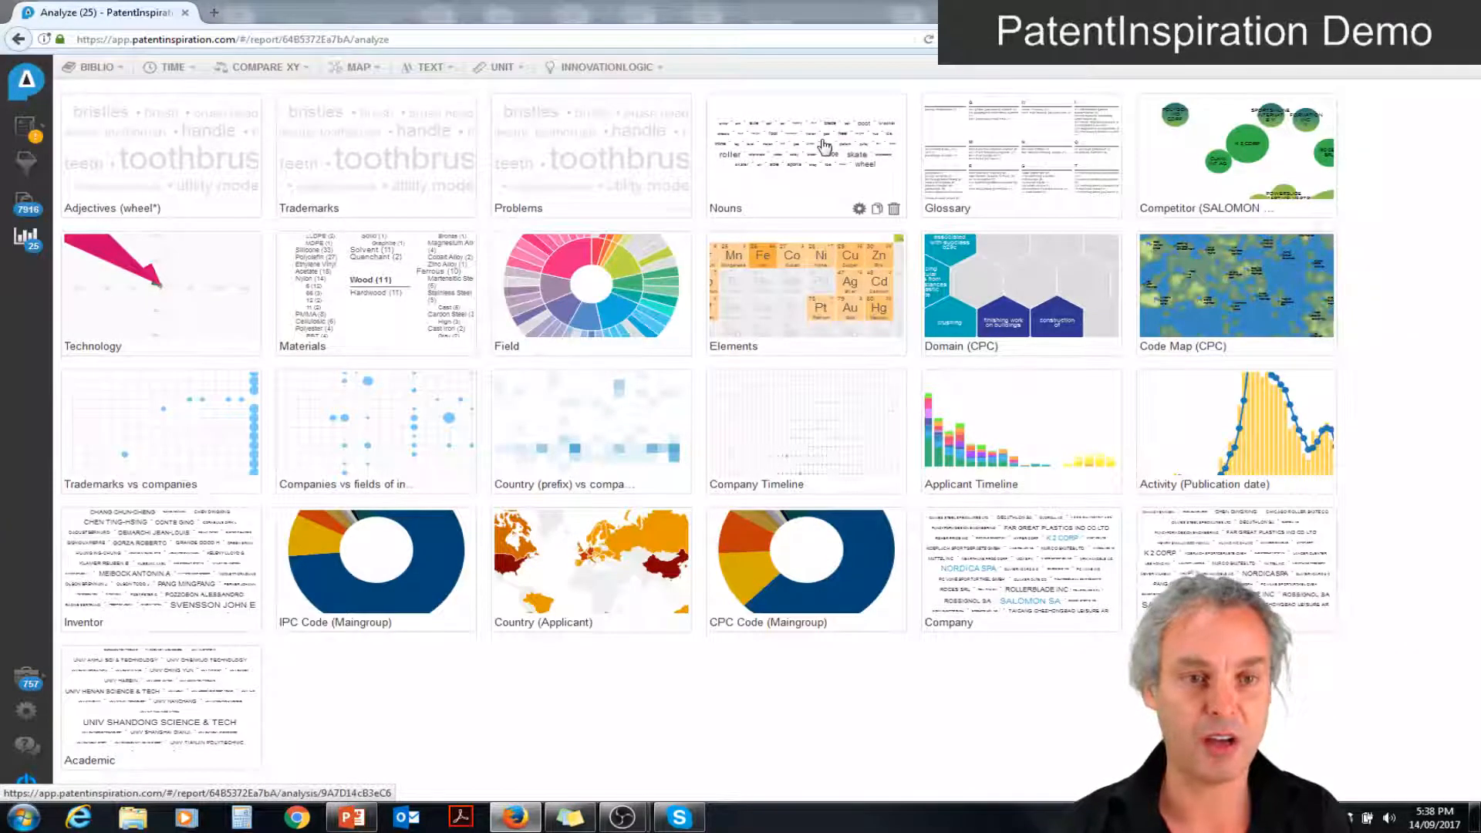
left_click(996, 157)
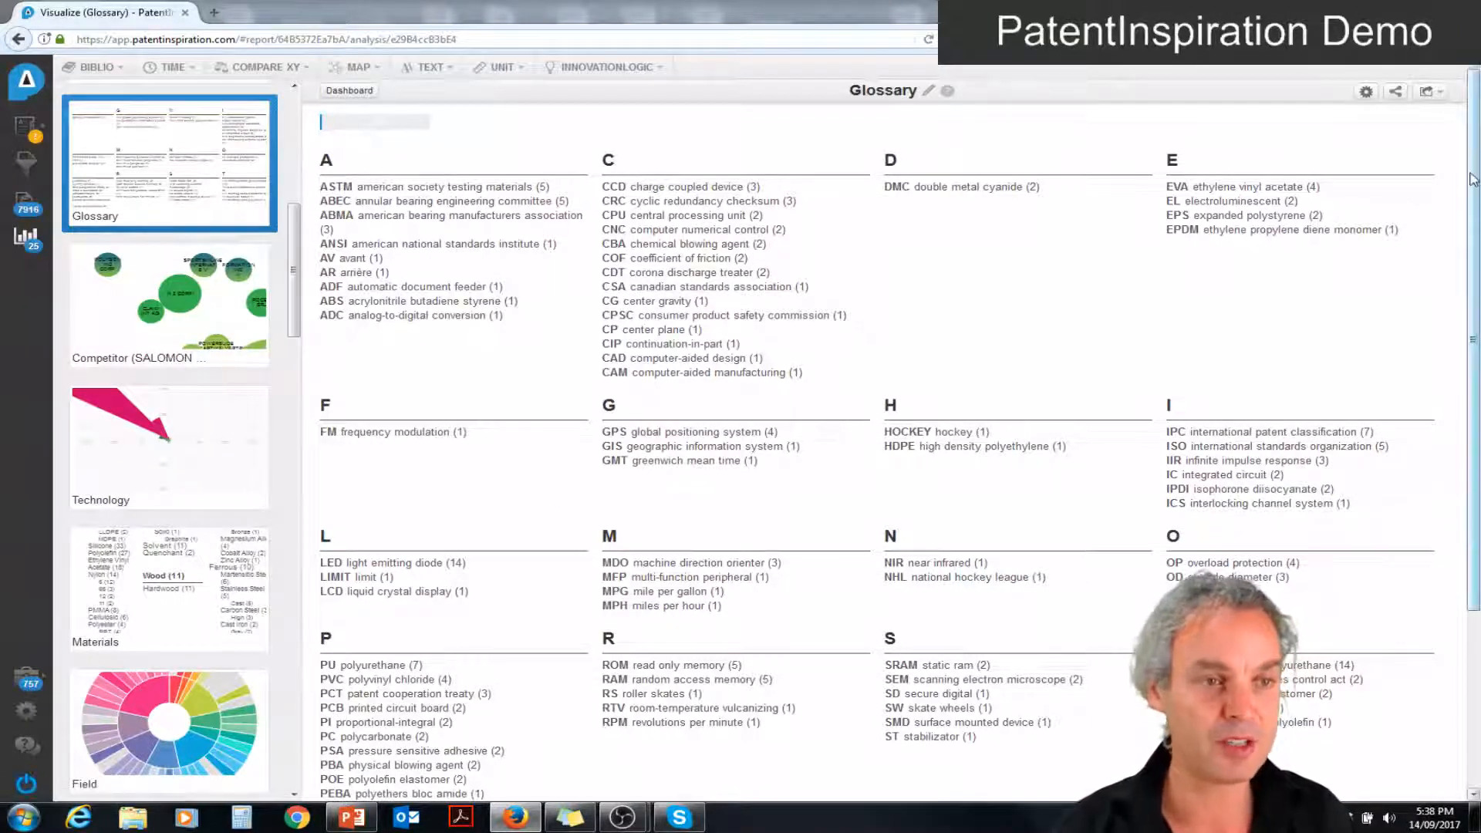
mouse_move(1474, 178)
left_mouse_down()
mouse_move(1477, 351)
mouse_move(1478, 159)
left_mouse_up()
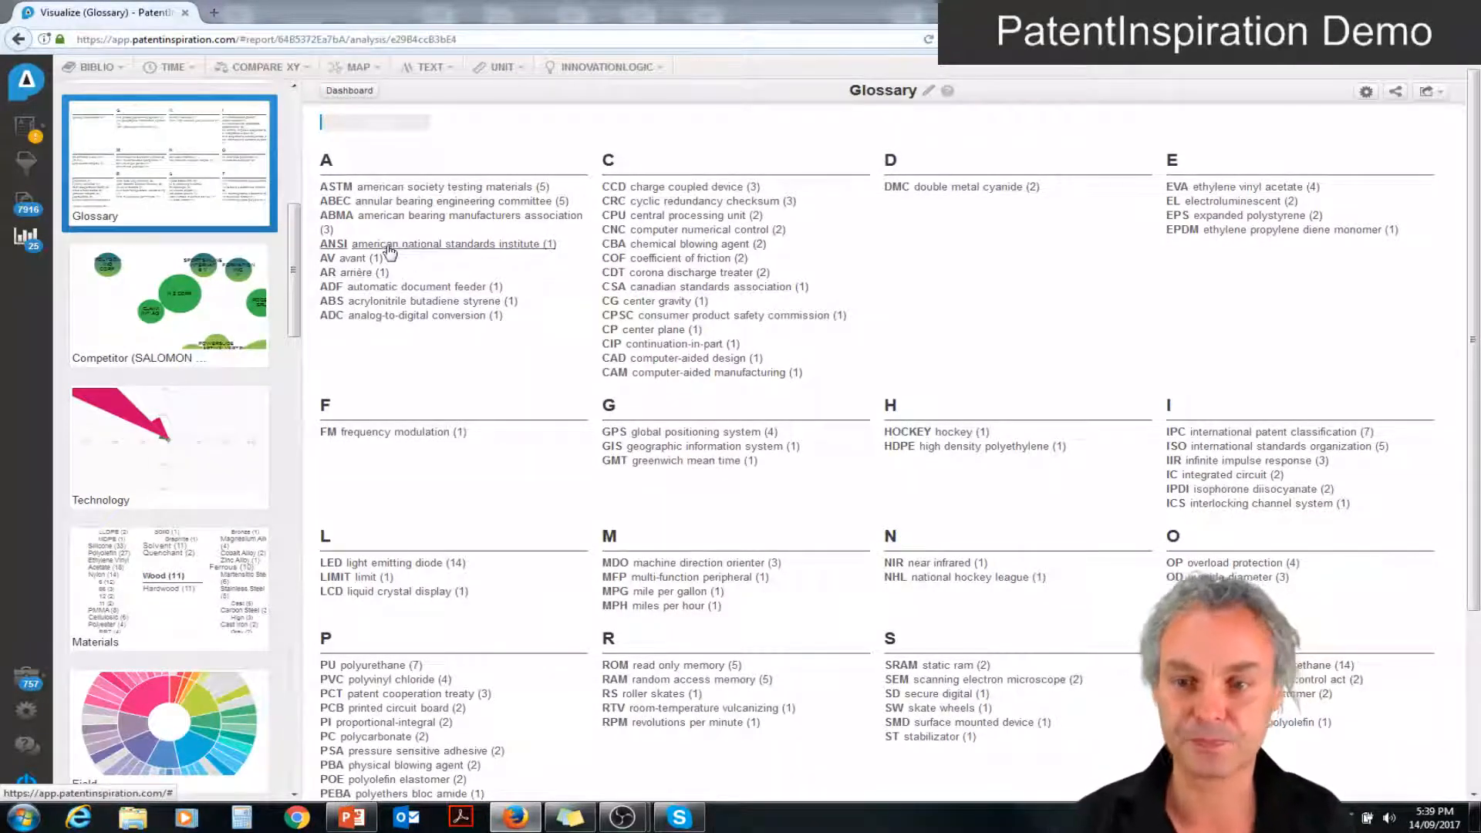
- Open the Adjectives (wheel*) analysis and rename it "Type of wheels"
left_click_drag(284, 235, 293, 127)
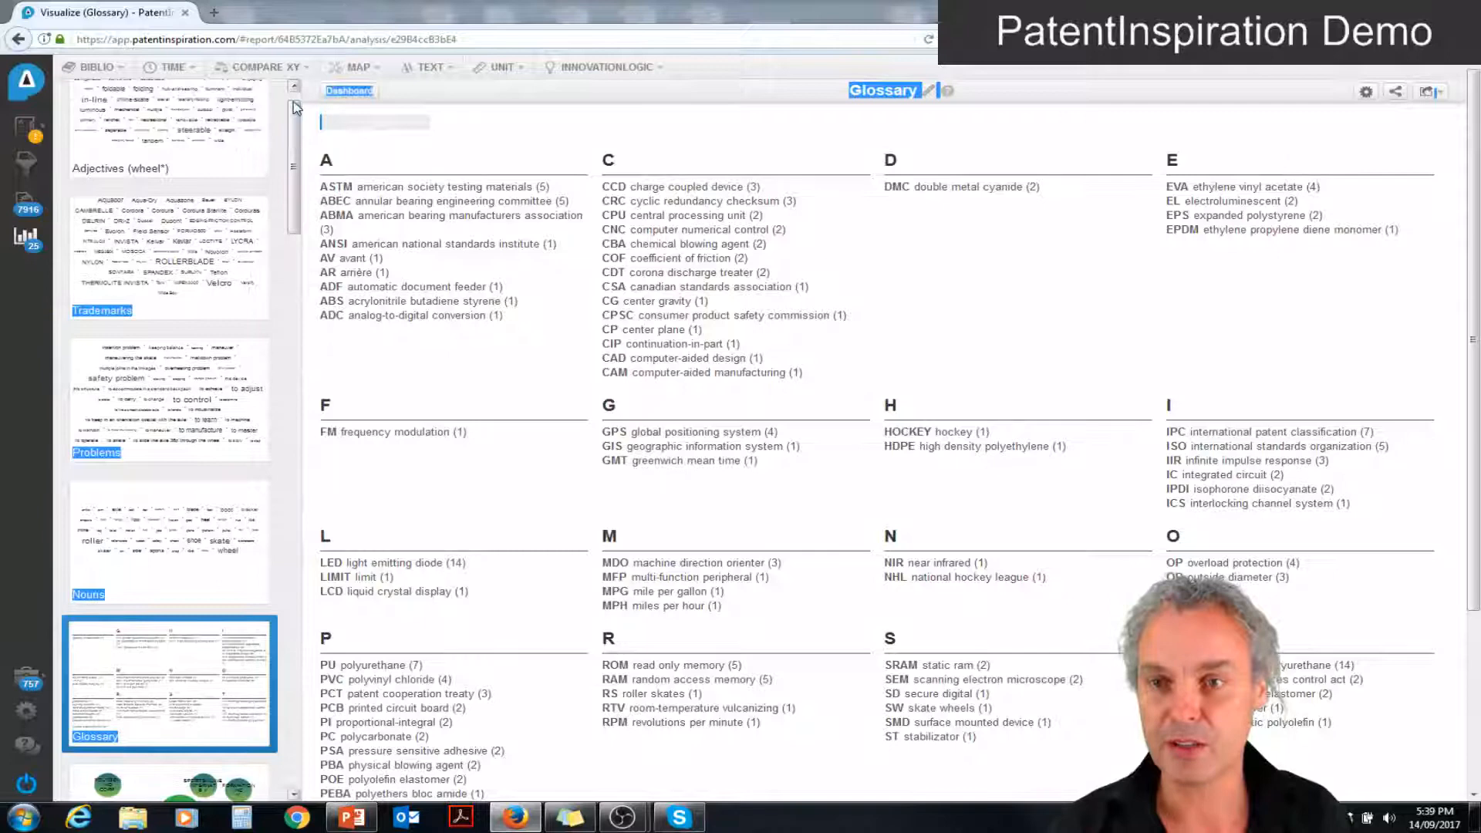
left_click(202, 133)
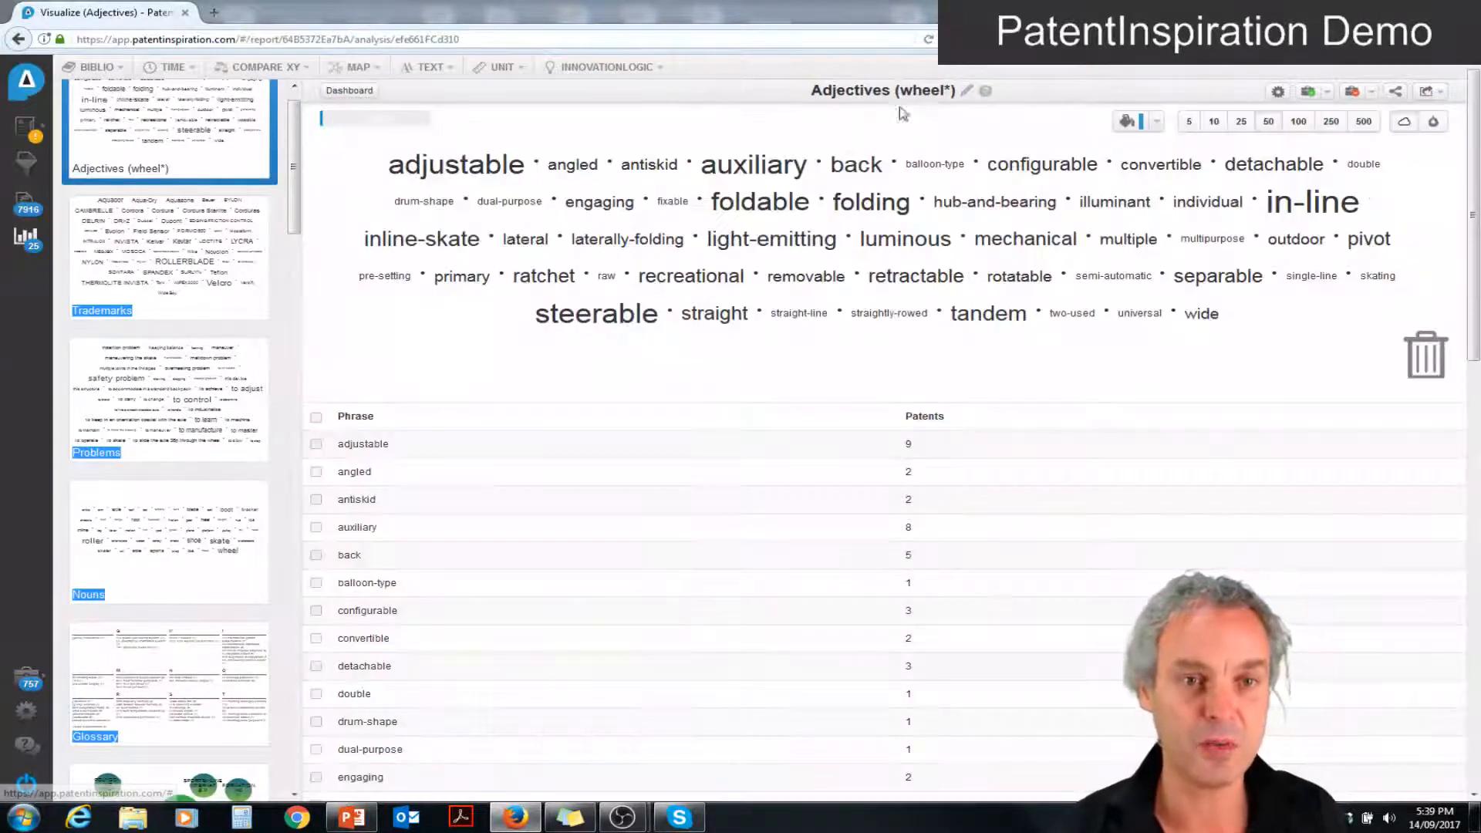
left_click(964, 91)
left_click(858, 93)
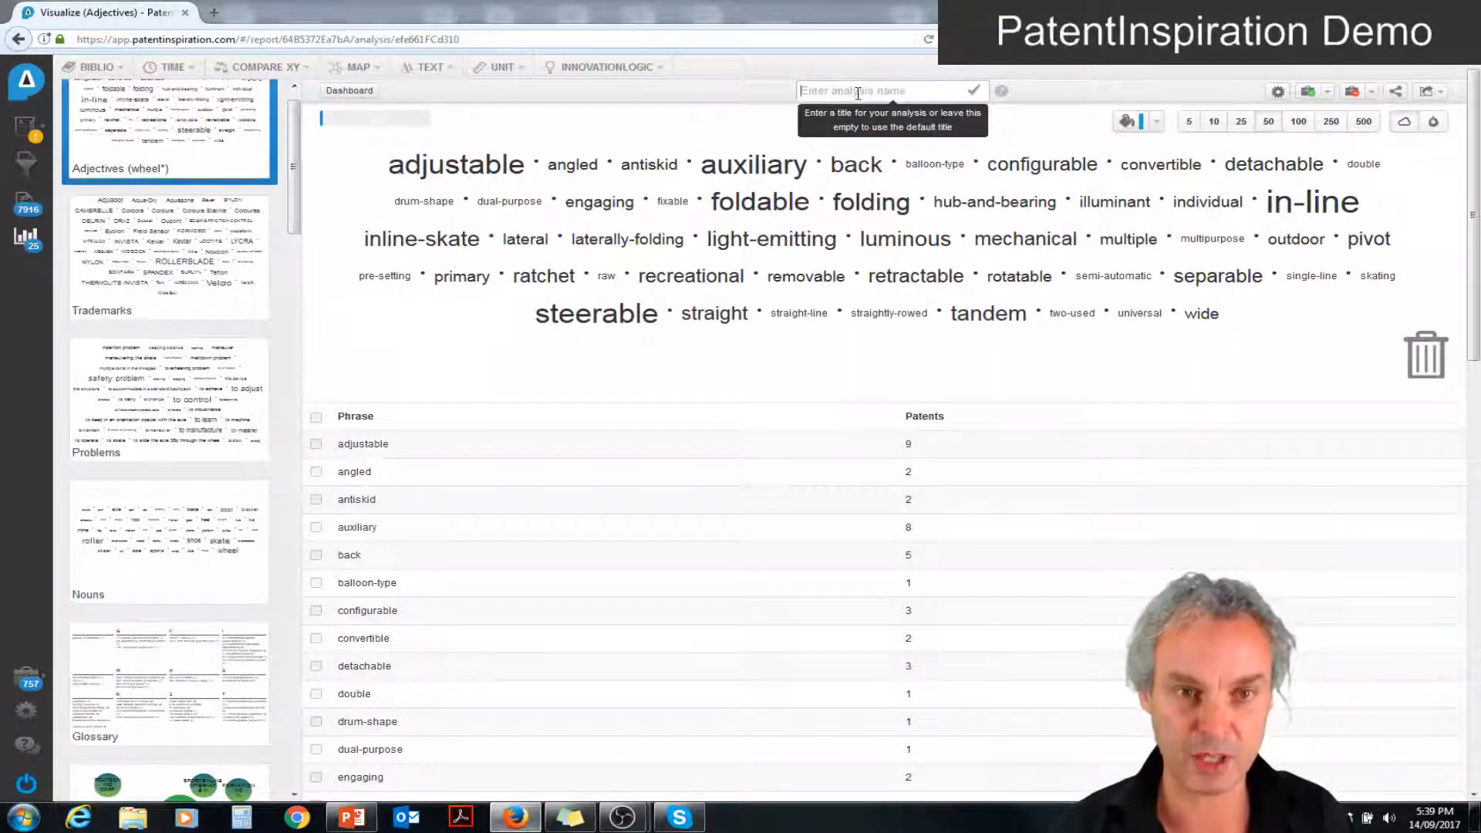
type("Type of wheels")
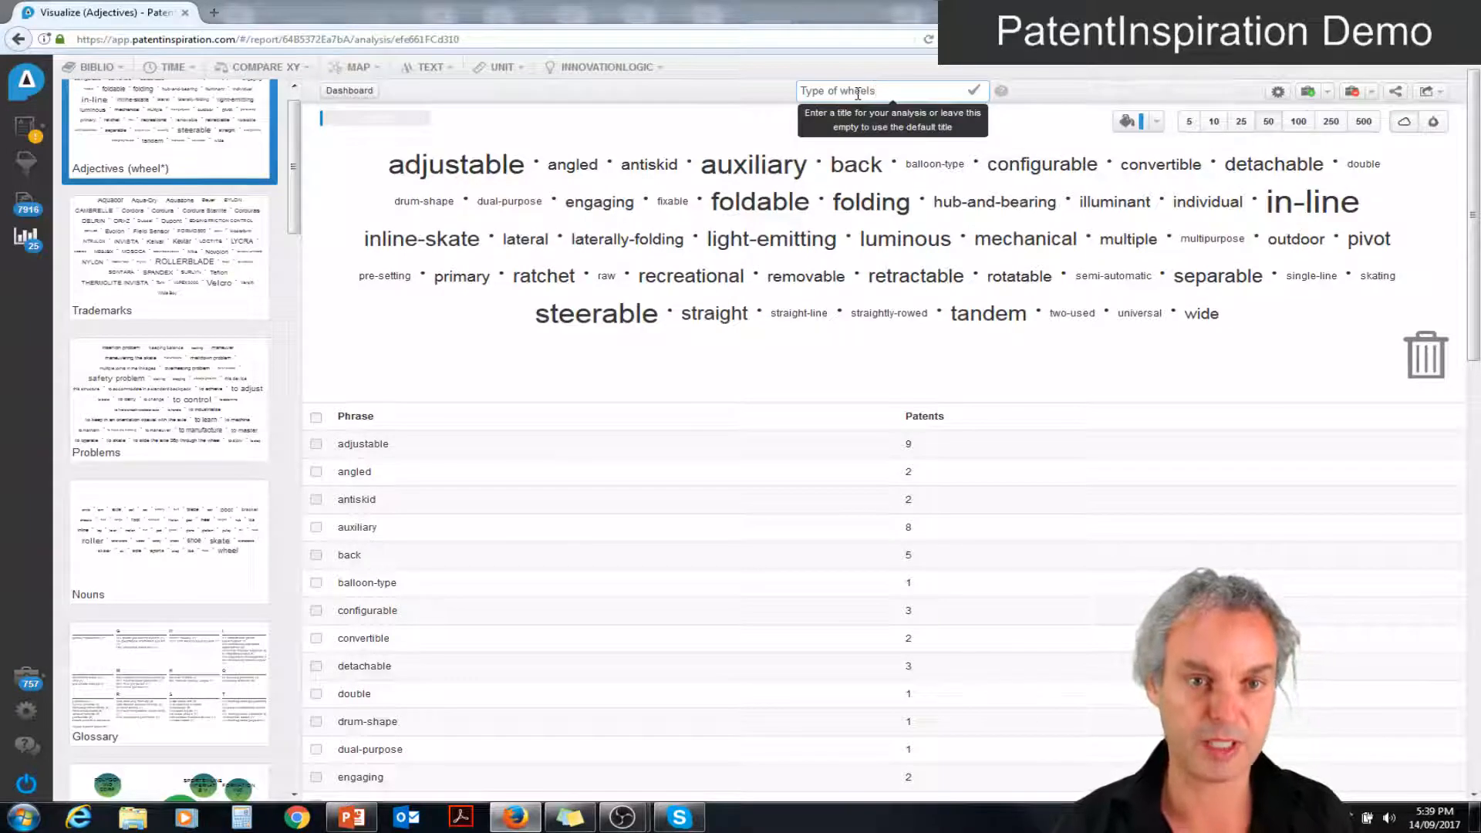
key("Return")
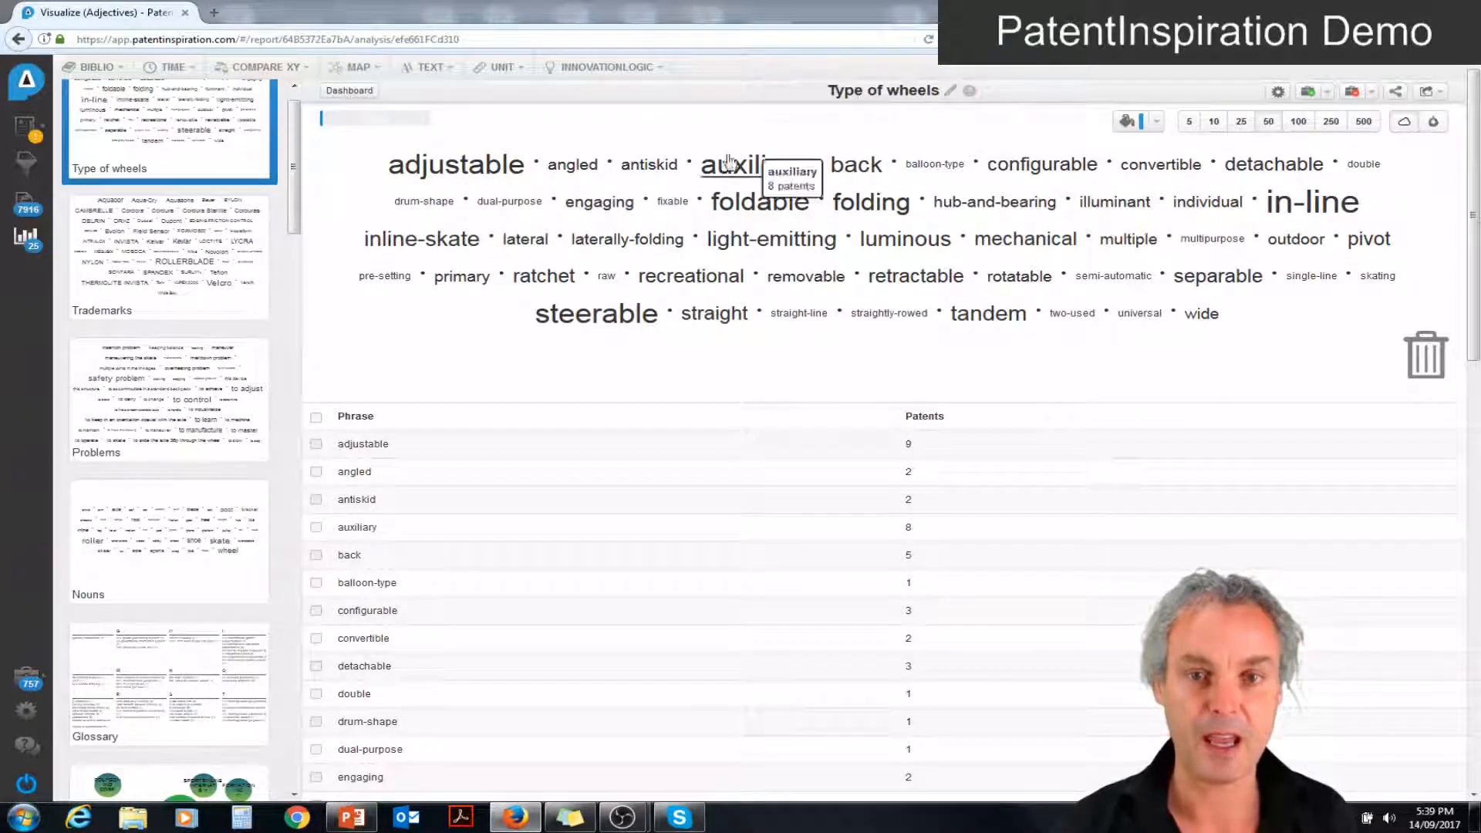
- Merge the term "folding" into "foldable" in the wheel adjectives word cloud
mouse_move(439, 174)
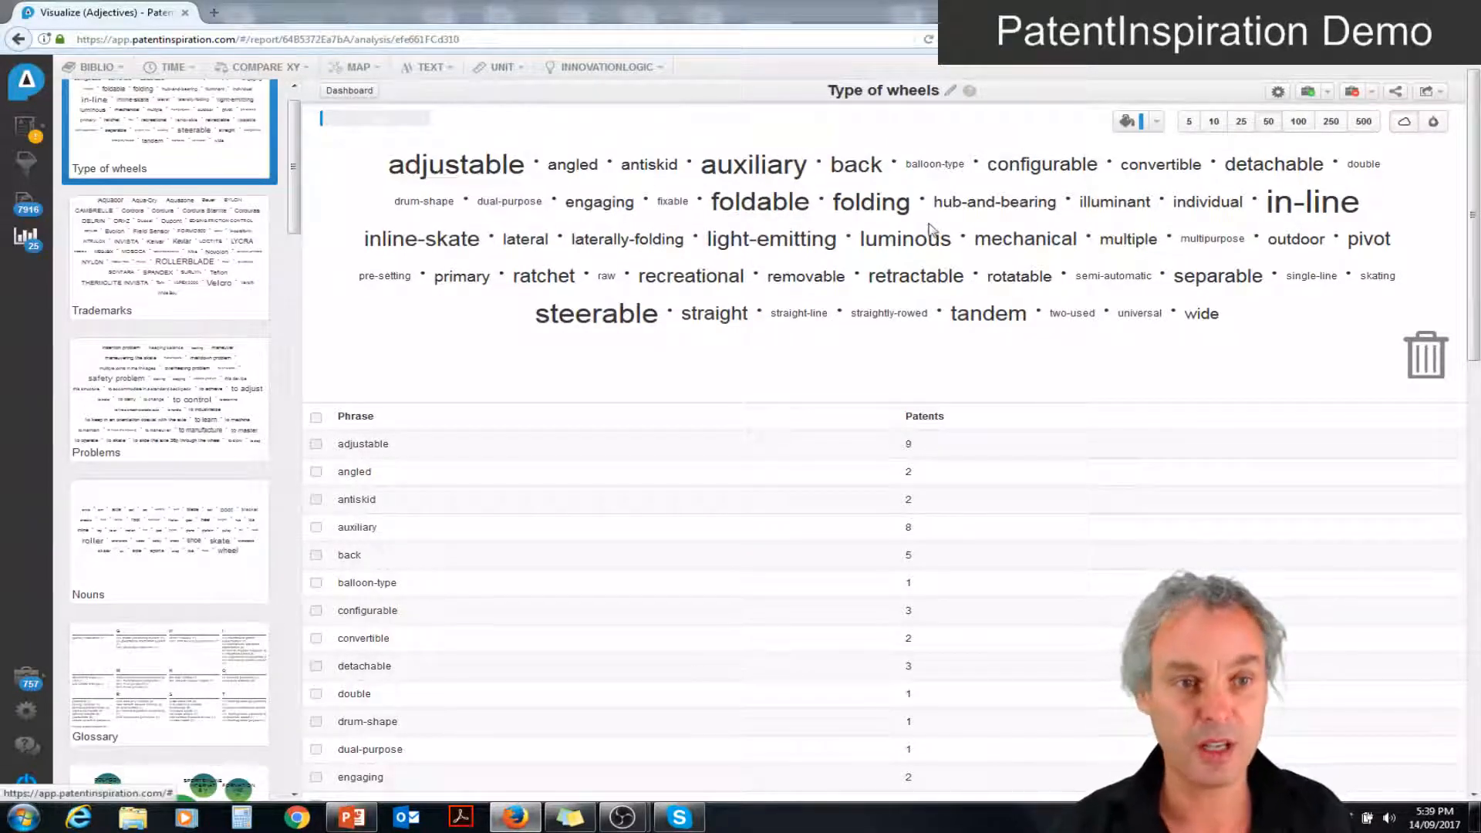
mouse_move(779, 209)
mouse_move(866, 212)
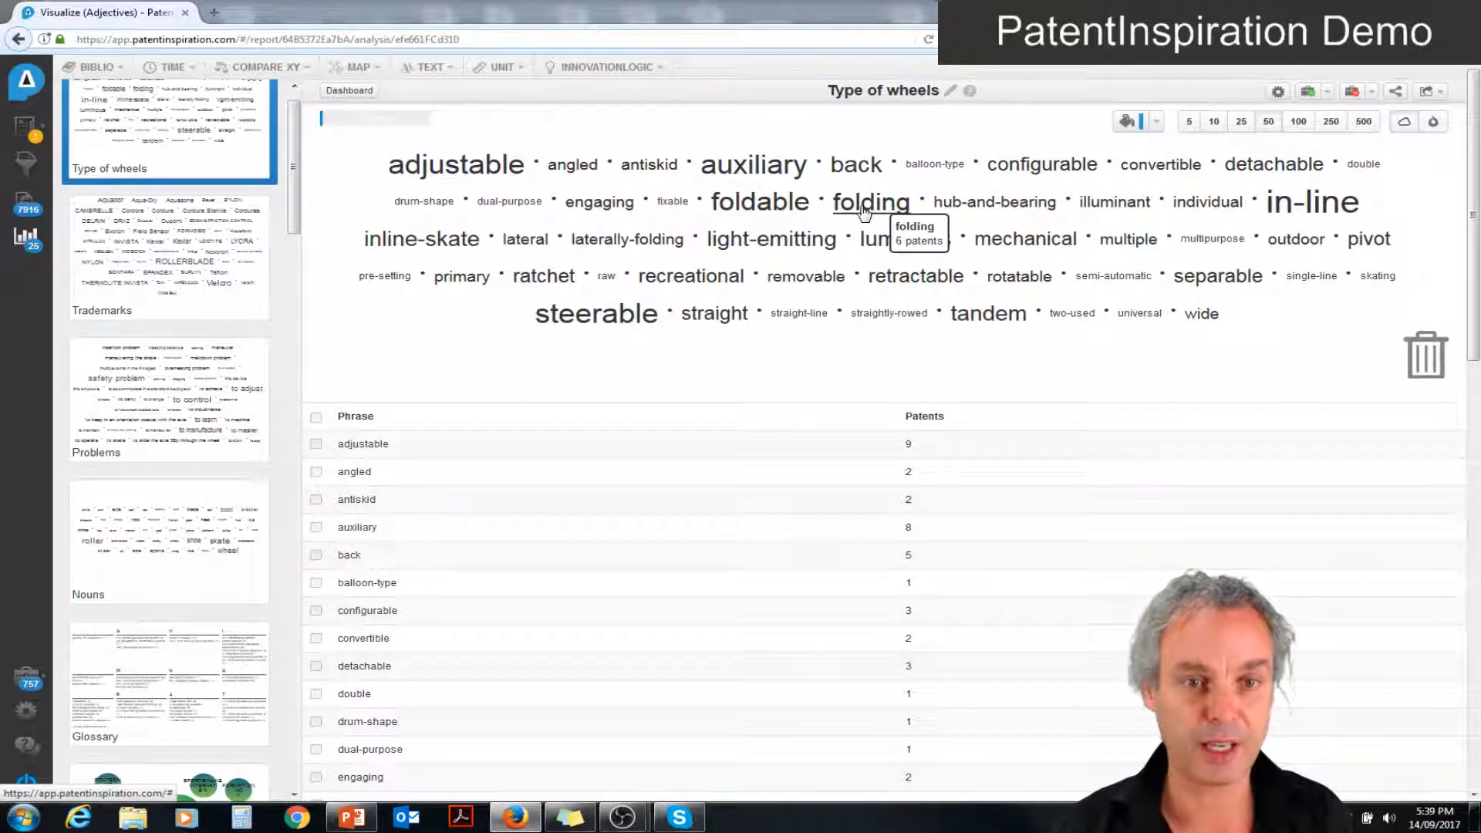
left_click_drag(865, 212, 767, 202)
mouse_move(1169, 185)
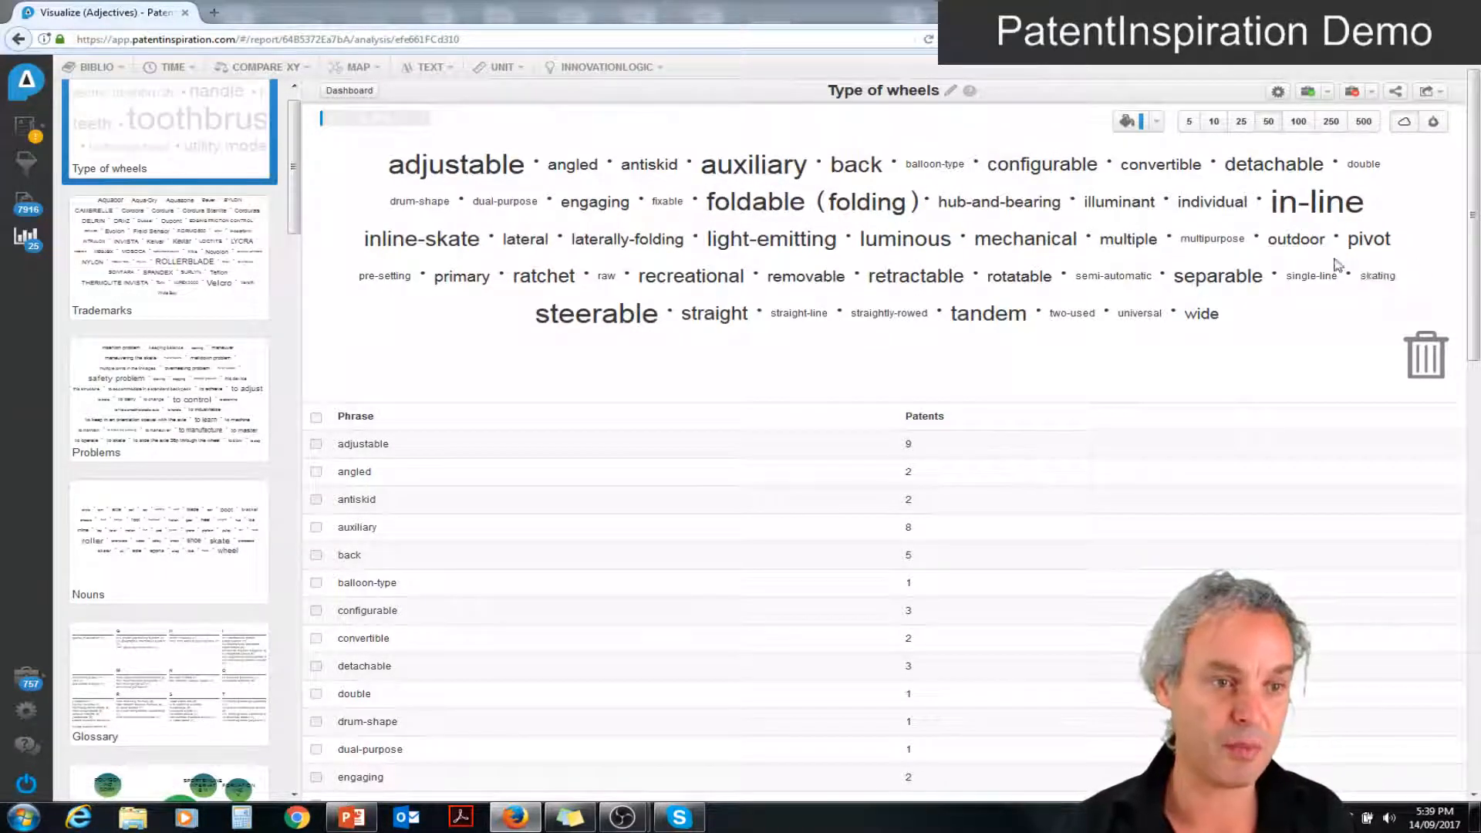
- Discard the term "skating" from the wheel adjectives word cloud and expand the cloud to 100 terms
mouse_move(1377, 280)
left_click_drag(1377, 281, 1425, 355)
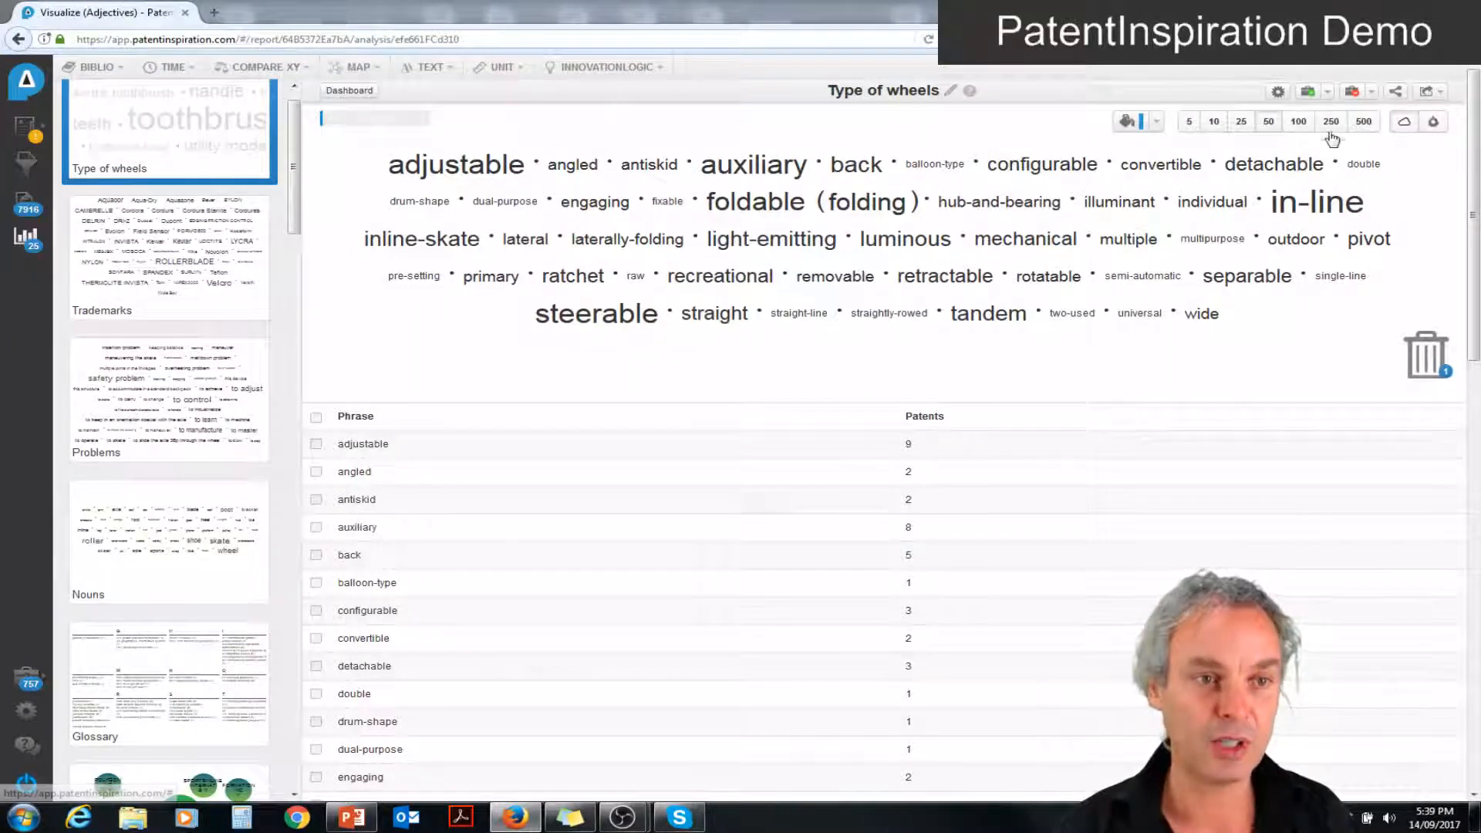
left_click(1299, 122)
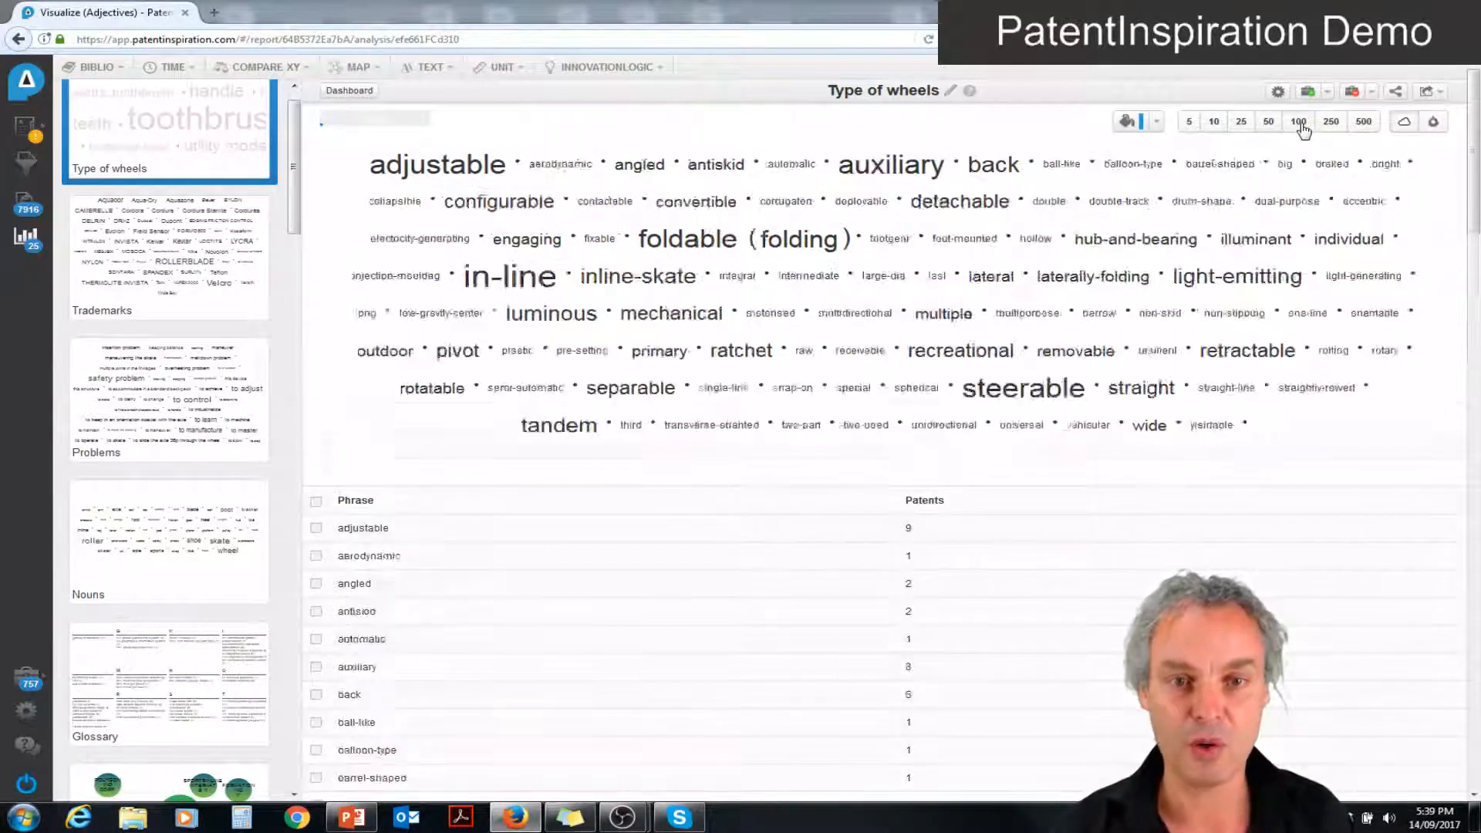
- View the patents behind "luminous", read the second one, "Luminous wheels for roller skate", and return to the Type of wheels analysis
mouse_move(979, 330)
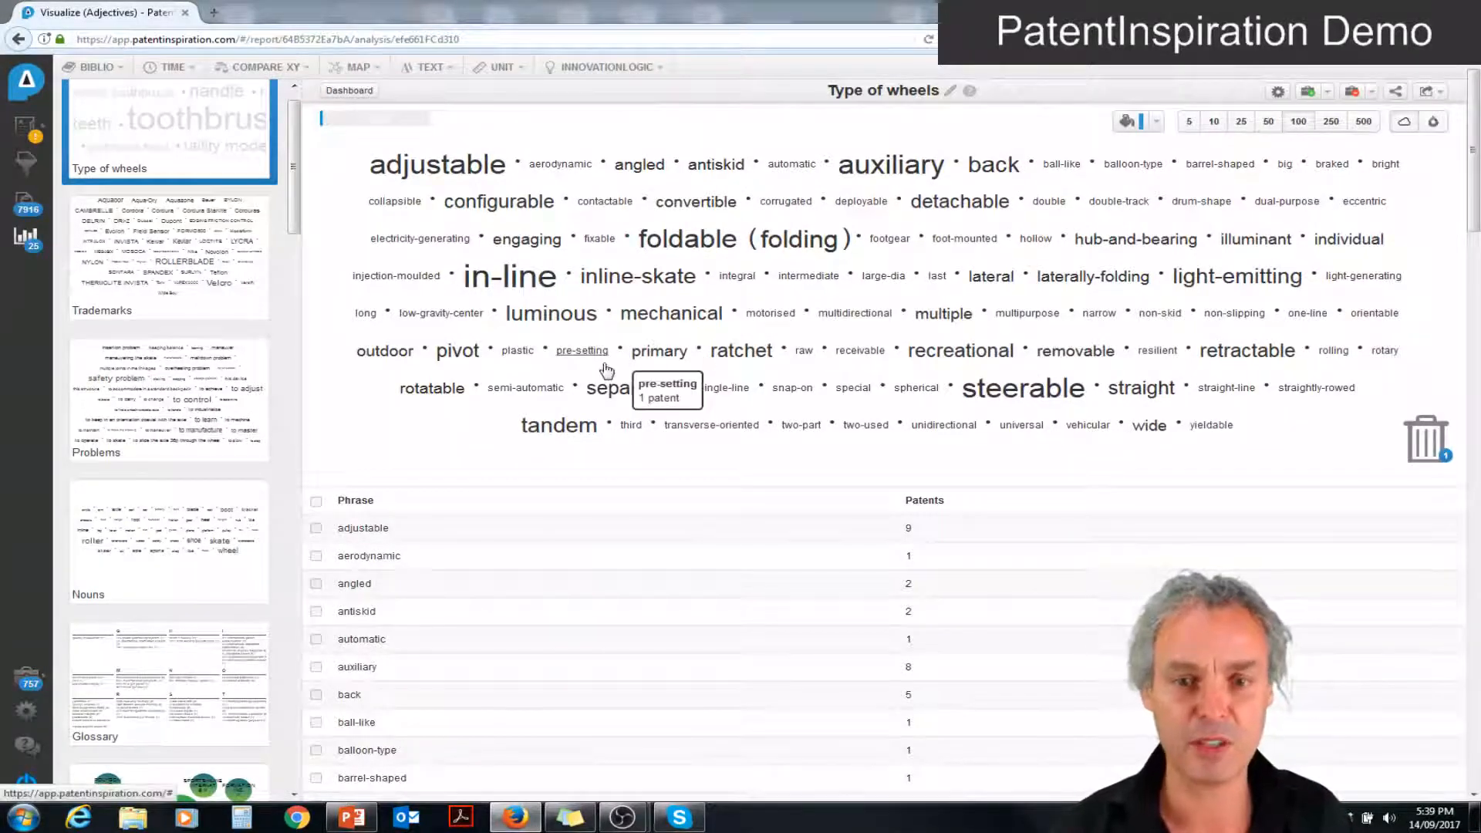
mouse_move(722, 312)
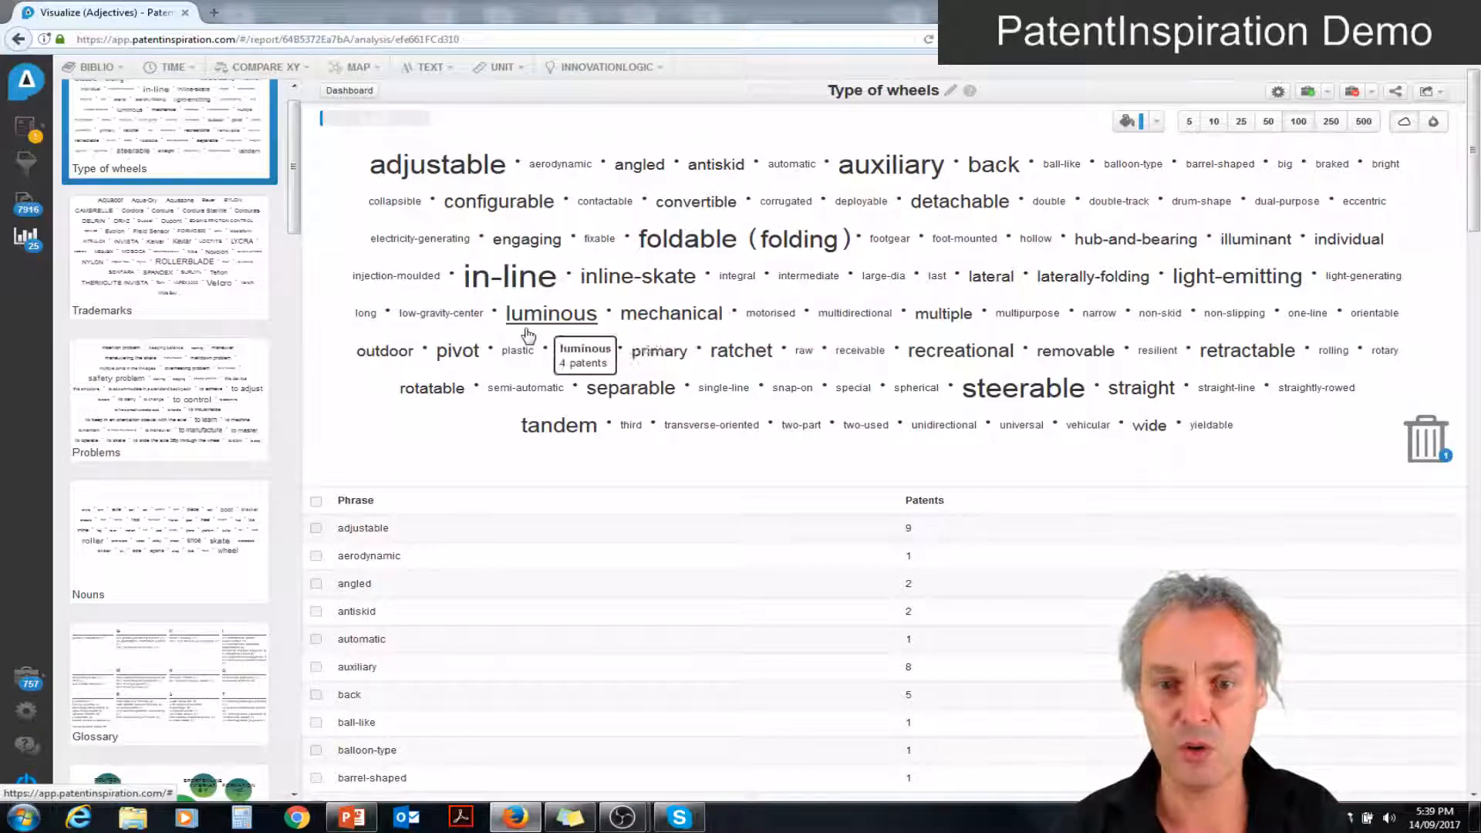
mouse_move(558, 317)
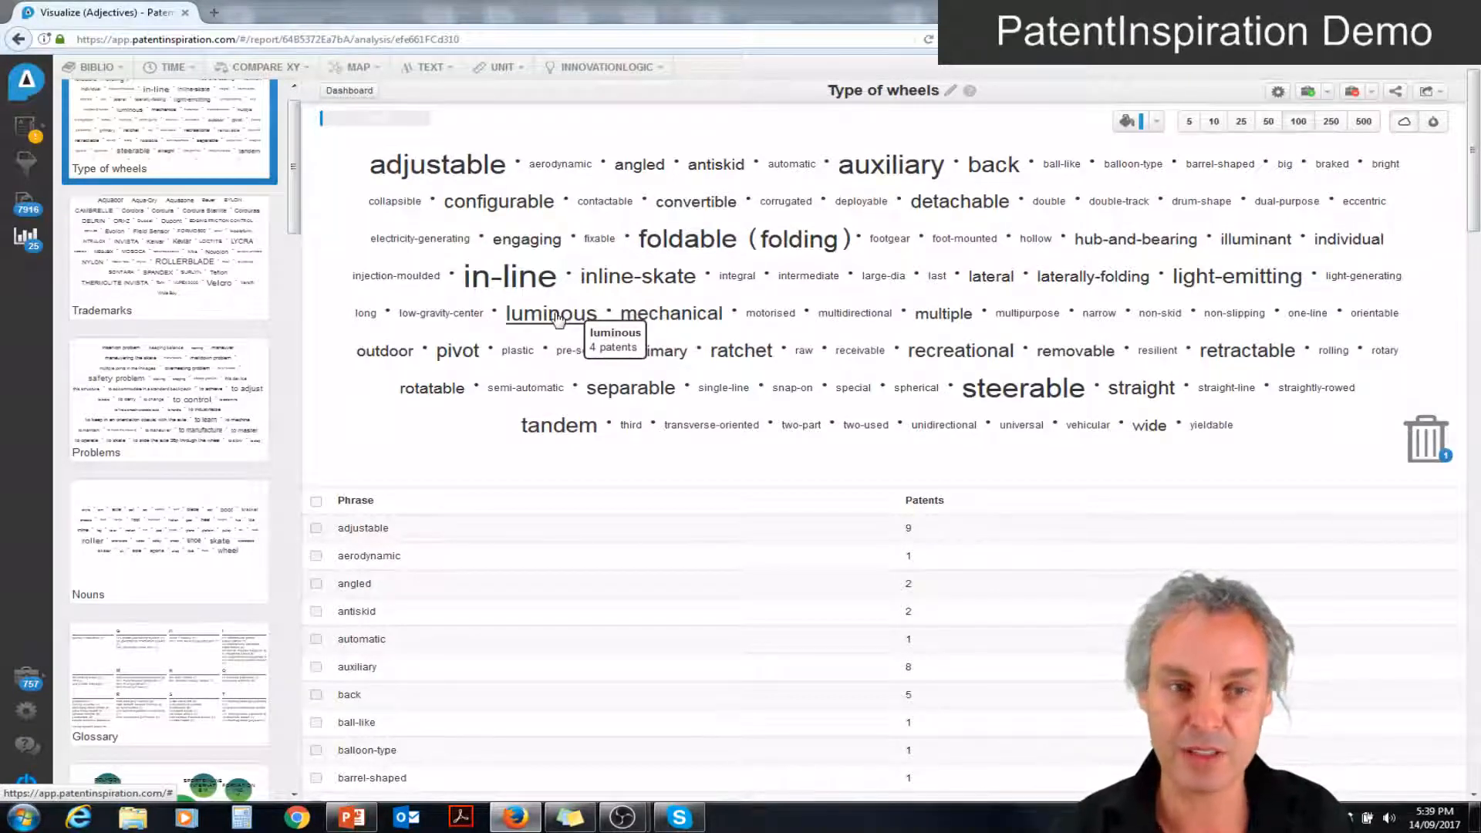
left_click(557, 314)
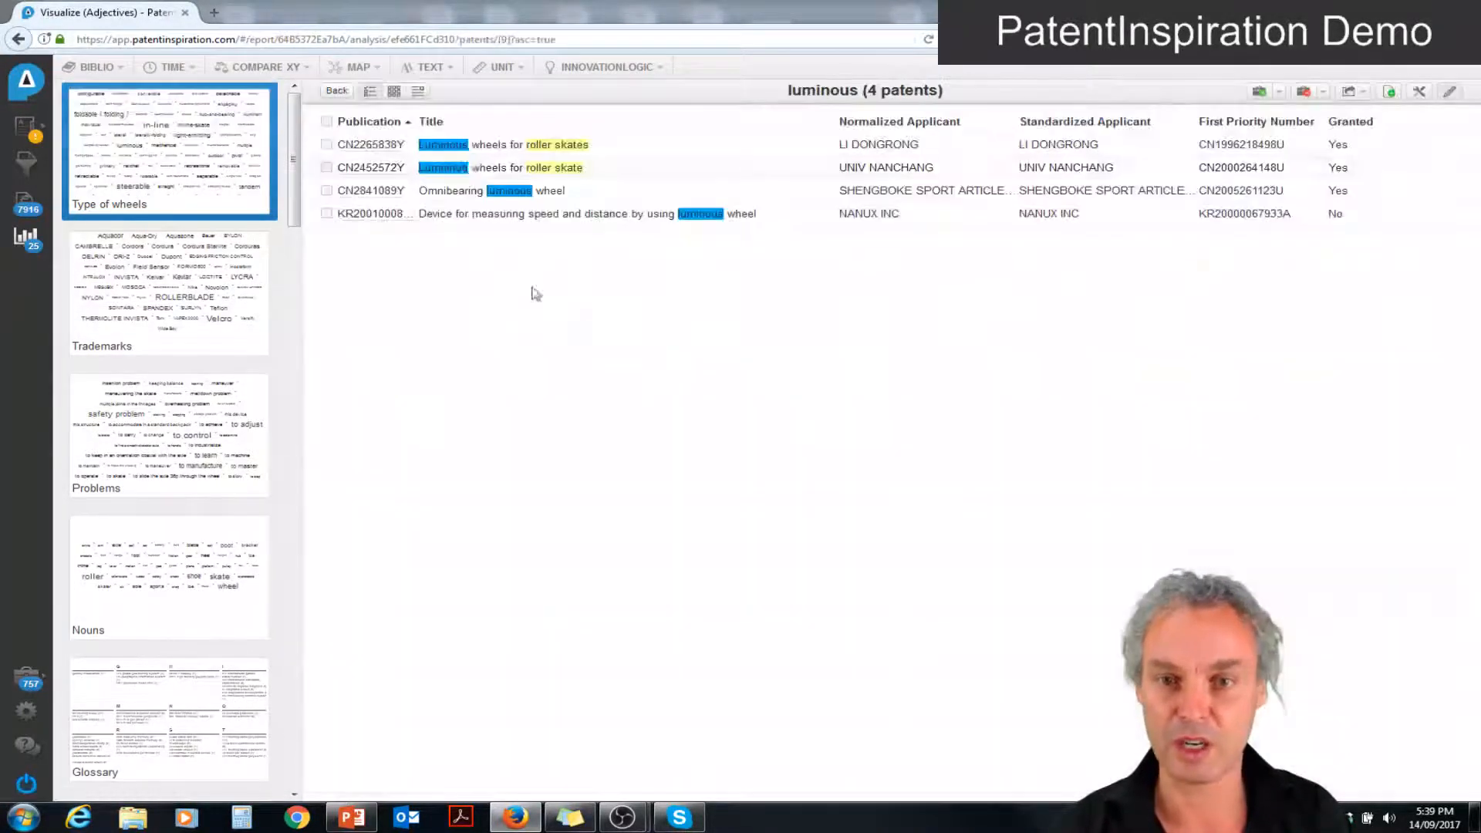
left_click(468, 168)
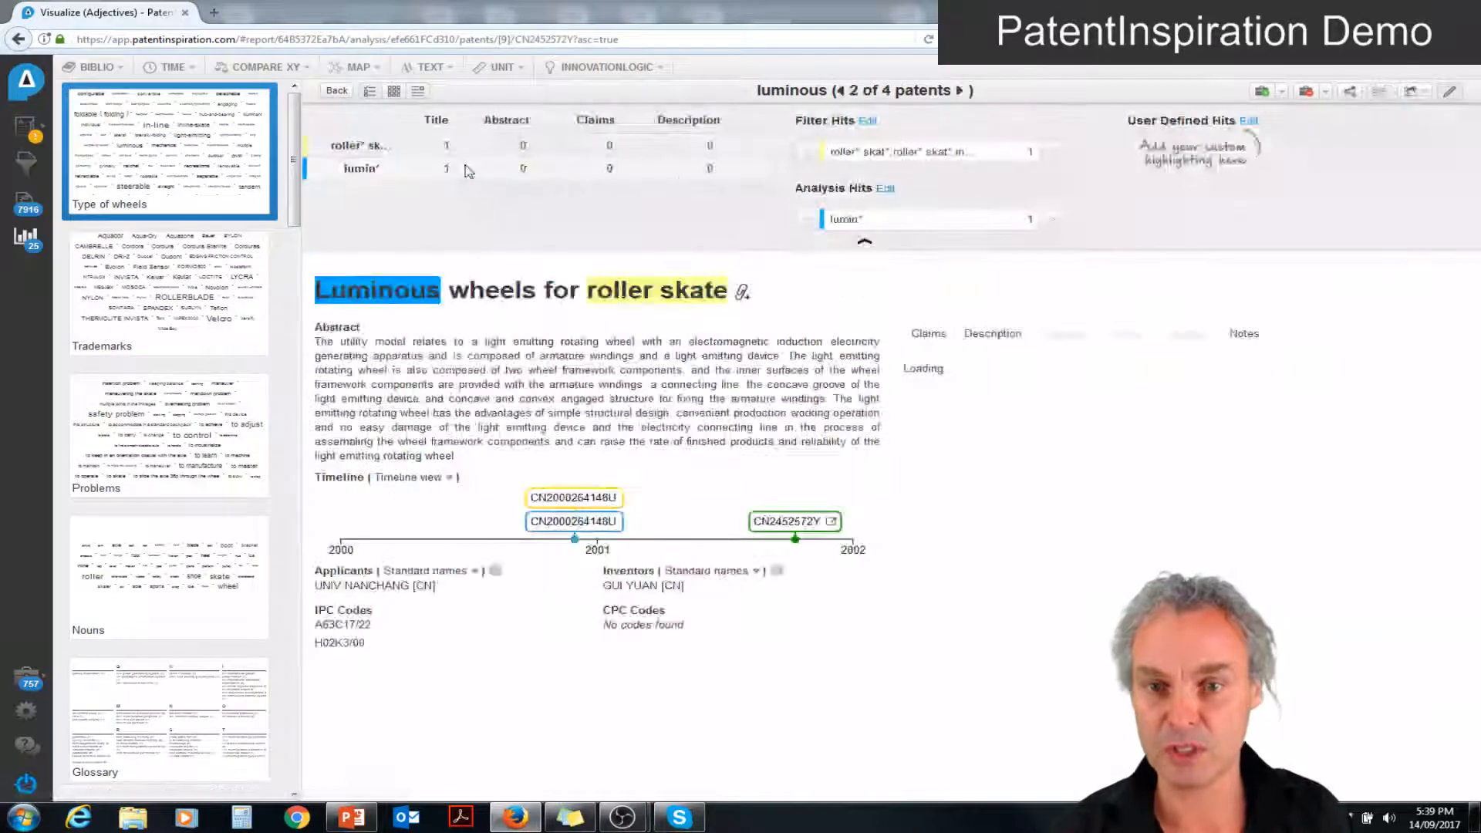
left_click(216, 149)
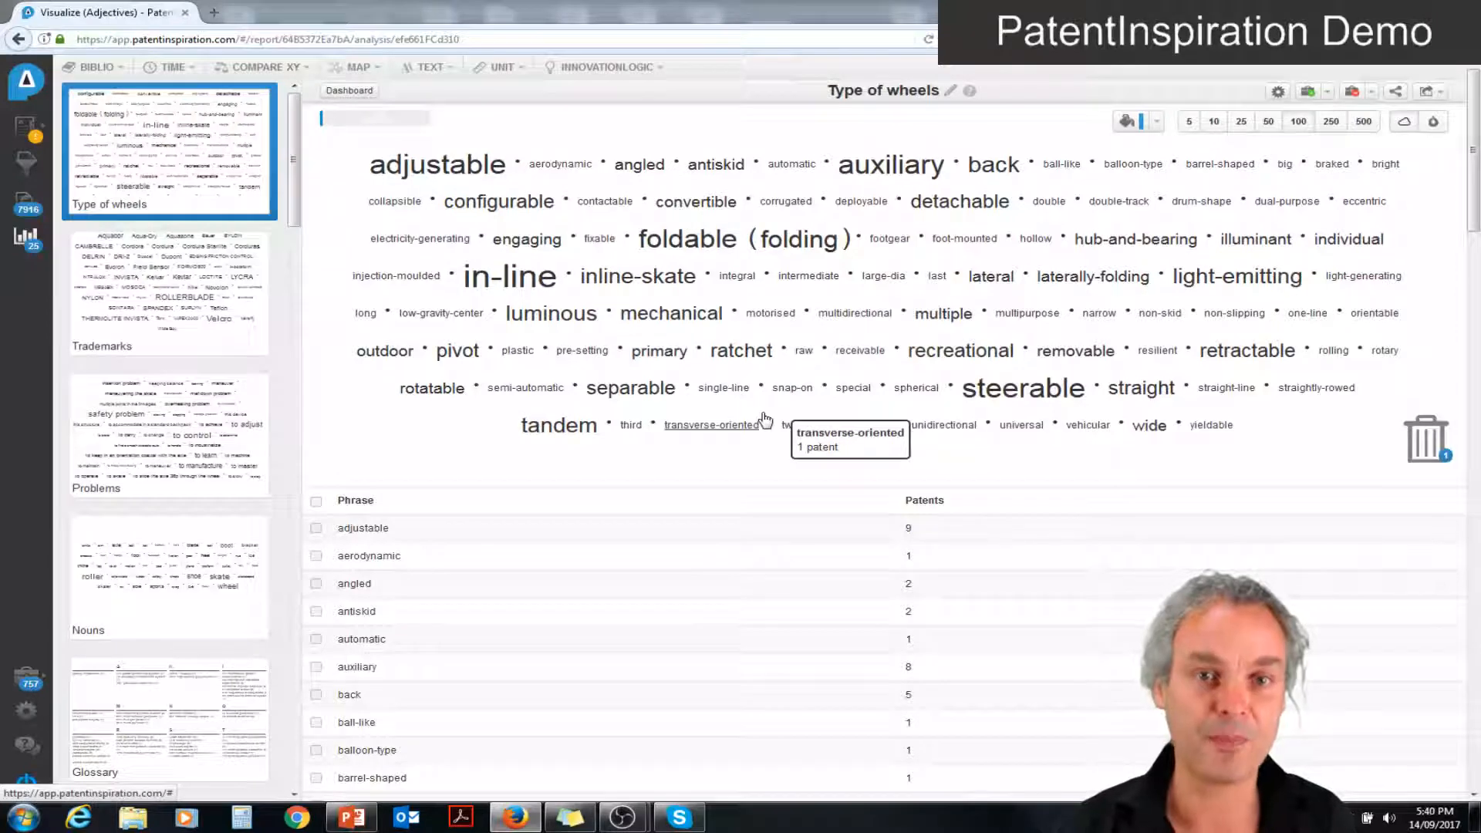
- Set up a new timeline analysis of type Text with Adjectives as the phrase type
left_click(173, 69)
left_click(231, 117)
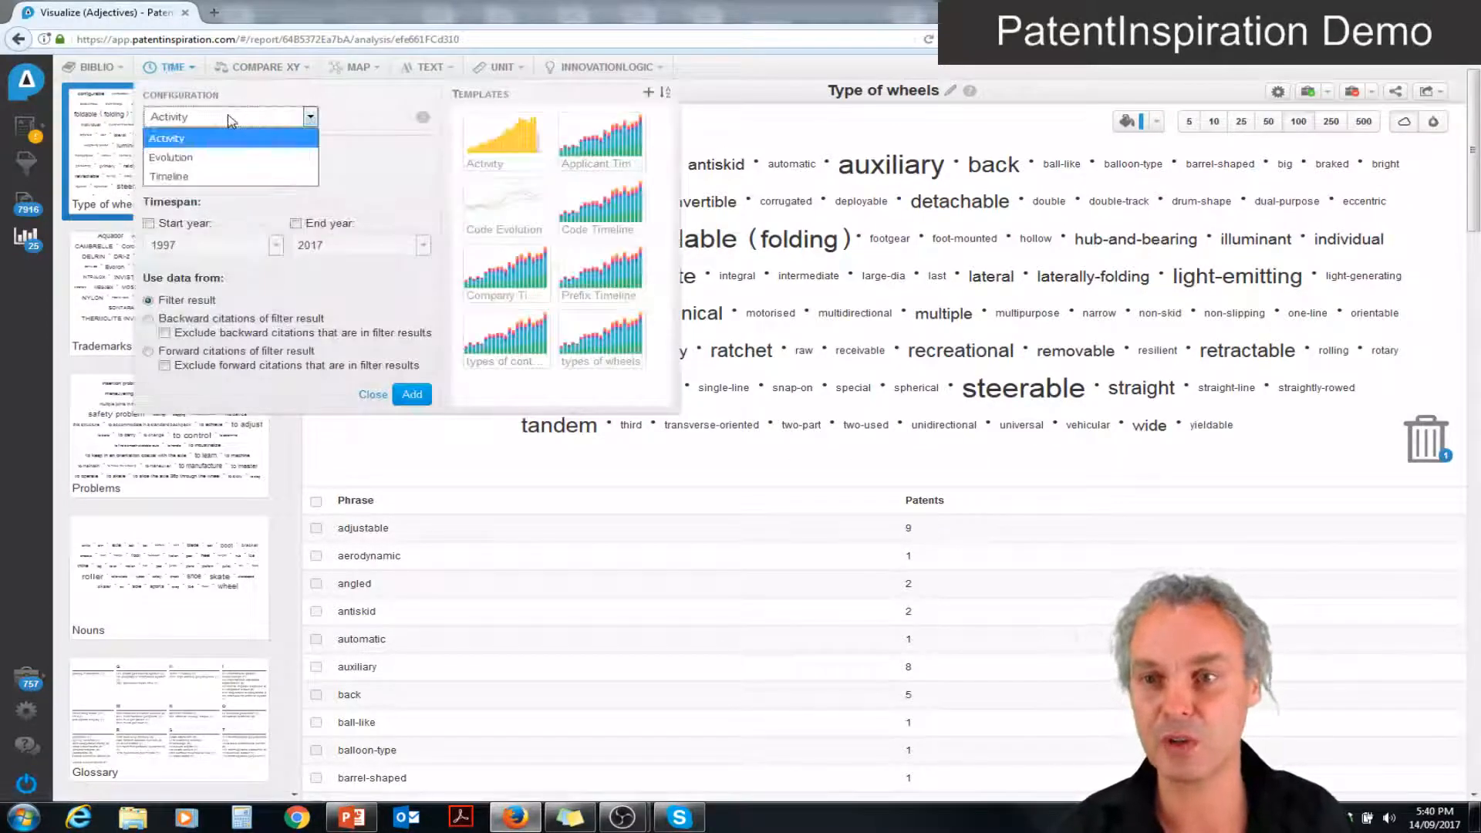
left_click(222, 180)
left_click(232, 171)
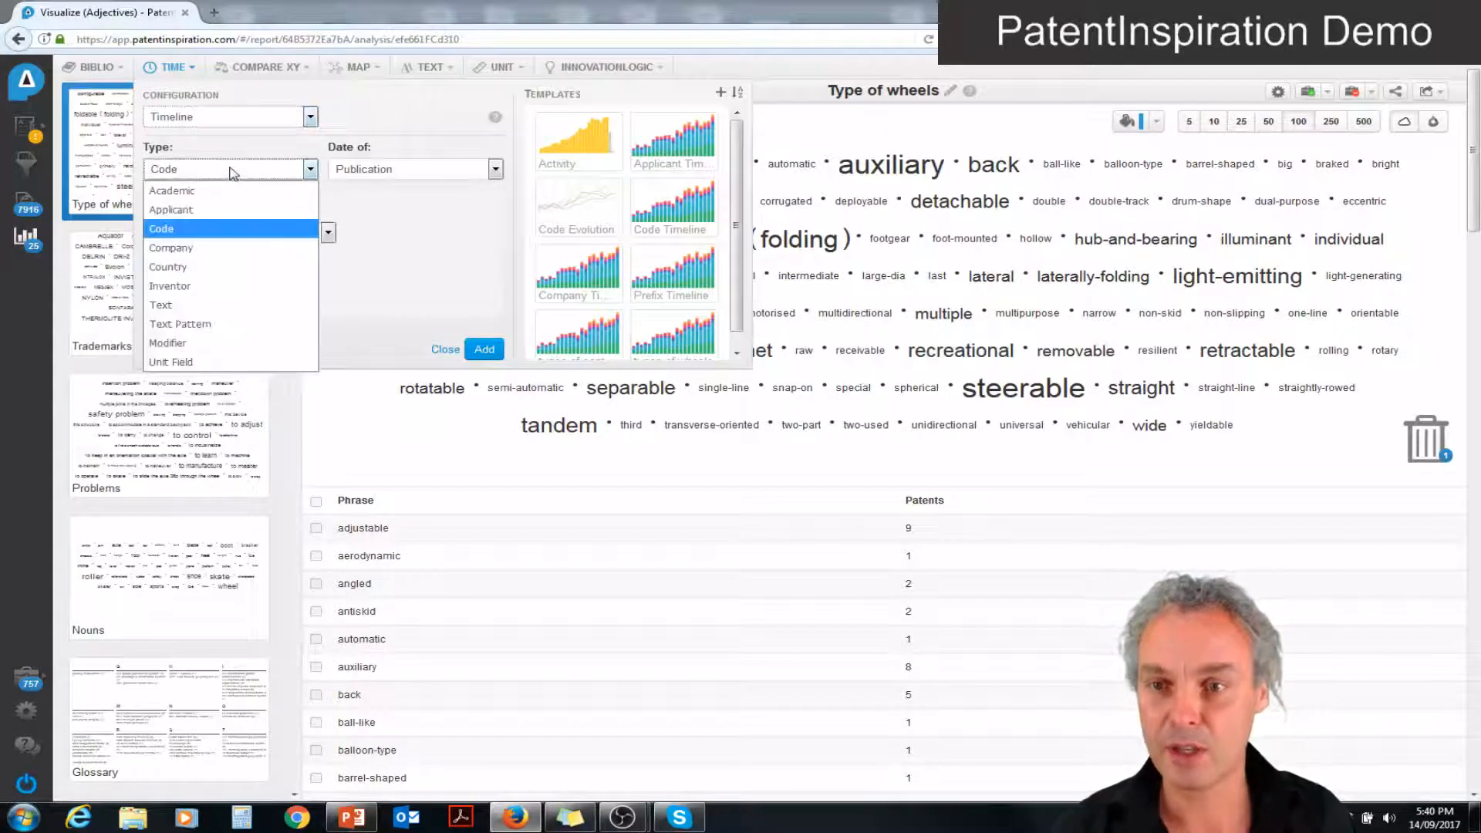
left_click(200, 307)
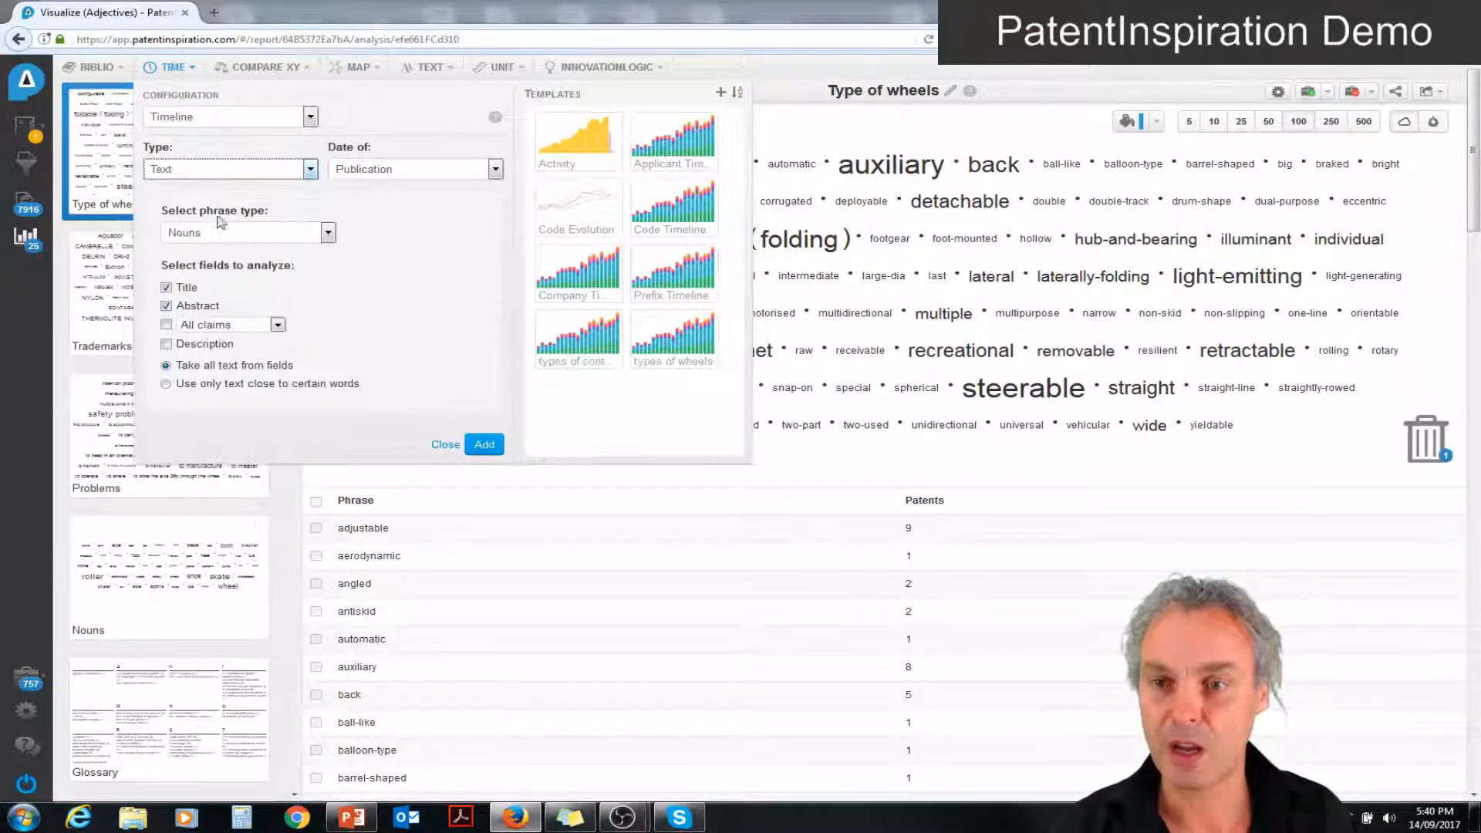
left_click(247, 230)
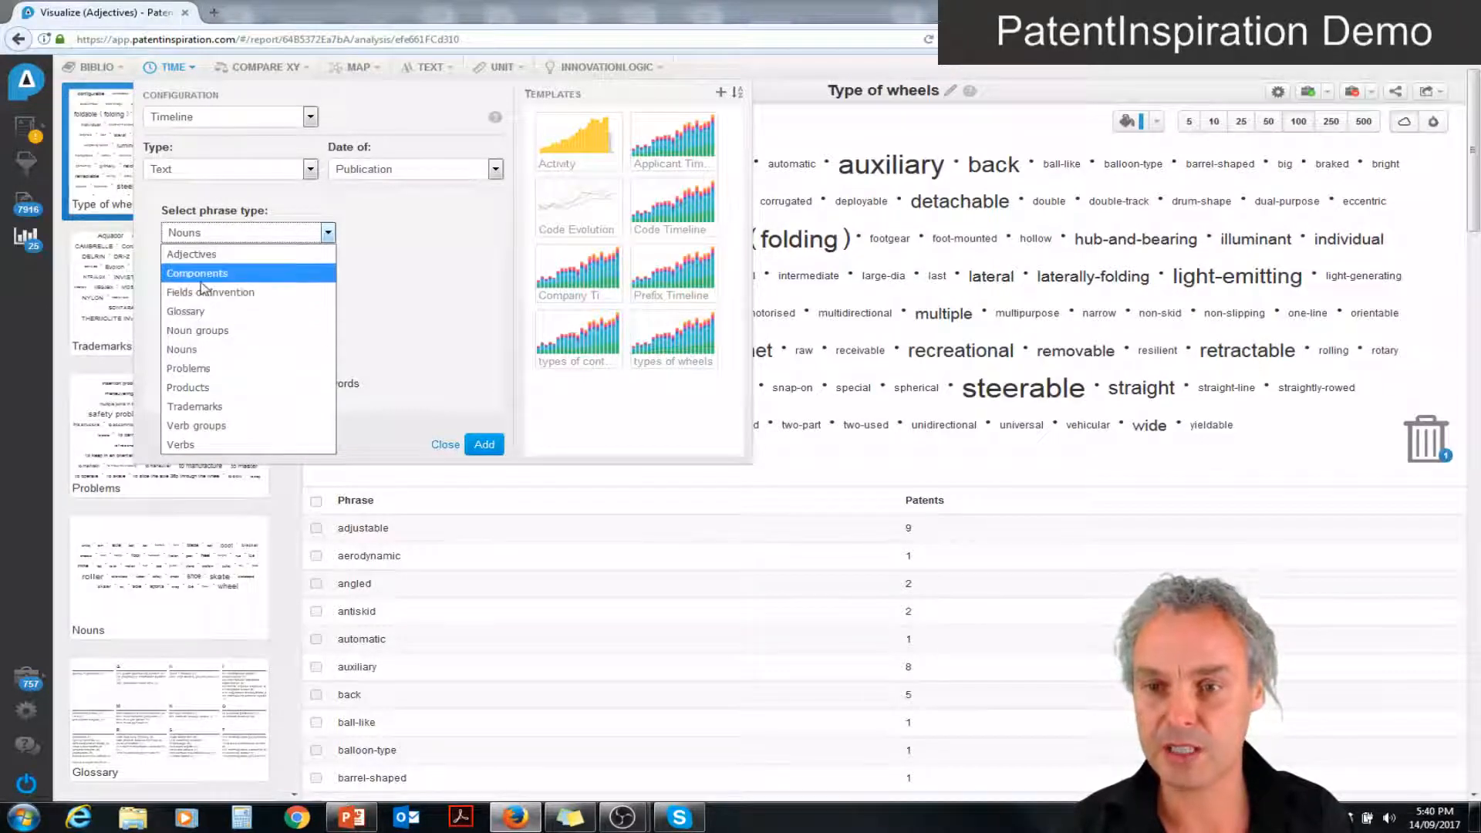
left_click(179, 257)
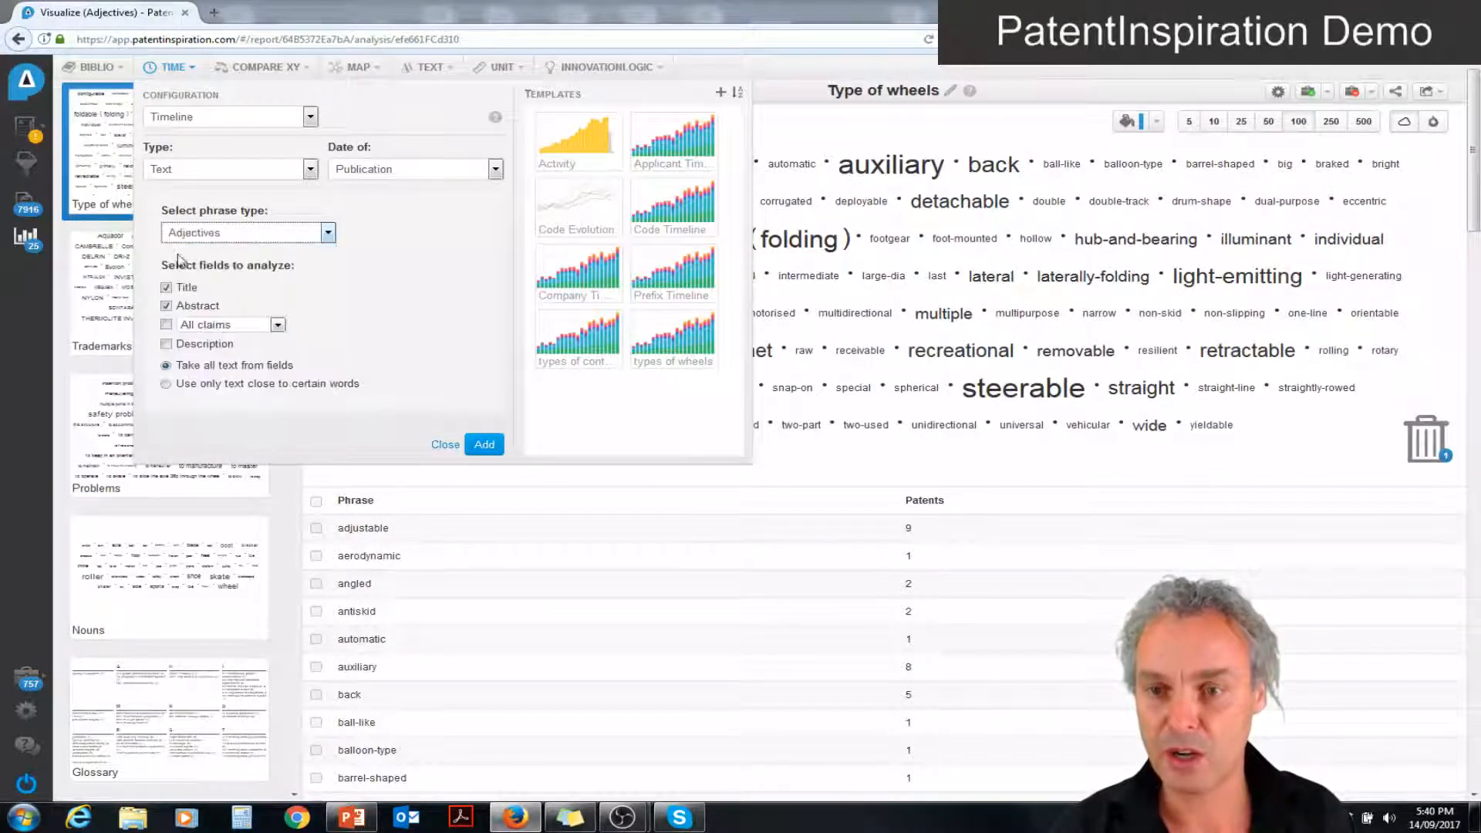
- Restrict the adjectives timeline to titles only, using only text 1 word near the term "wheel*"
left_click(166, 305)
left_click(166, 384)
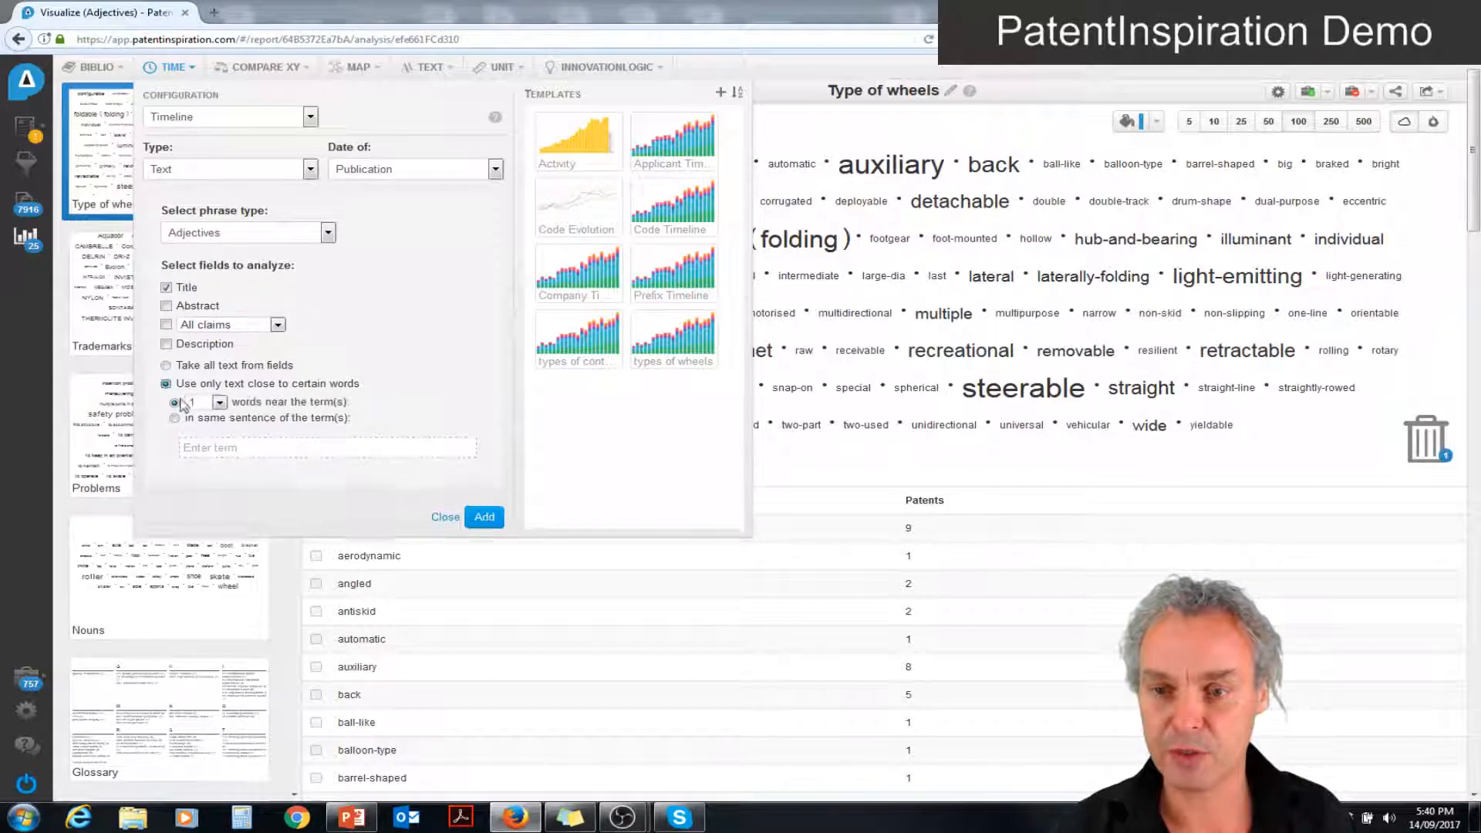
type("whe")
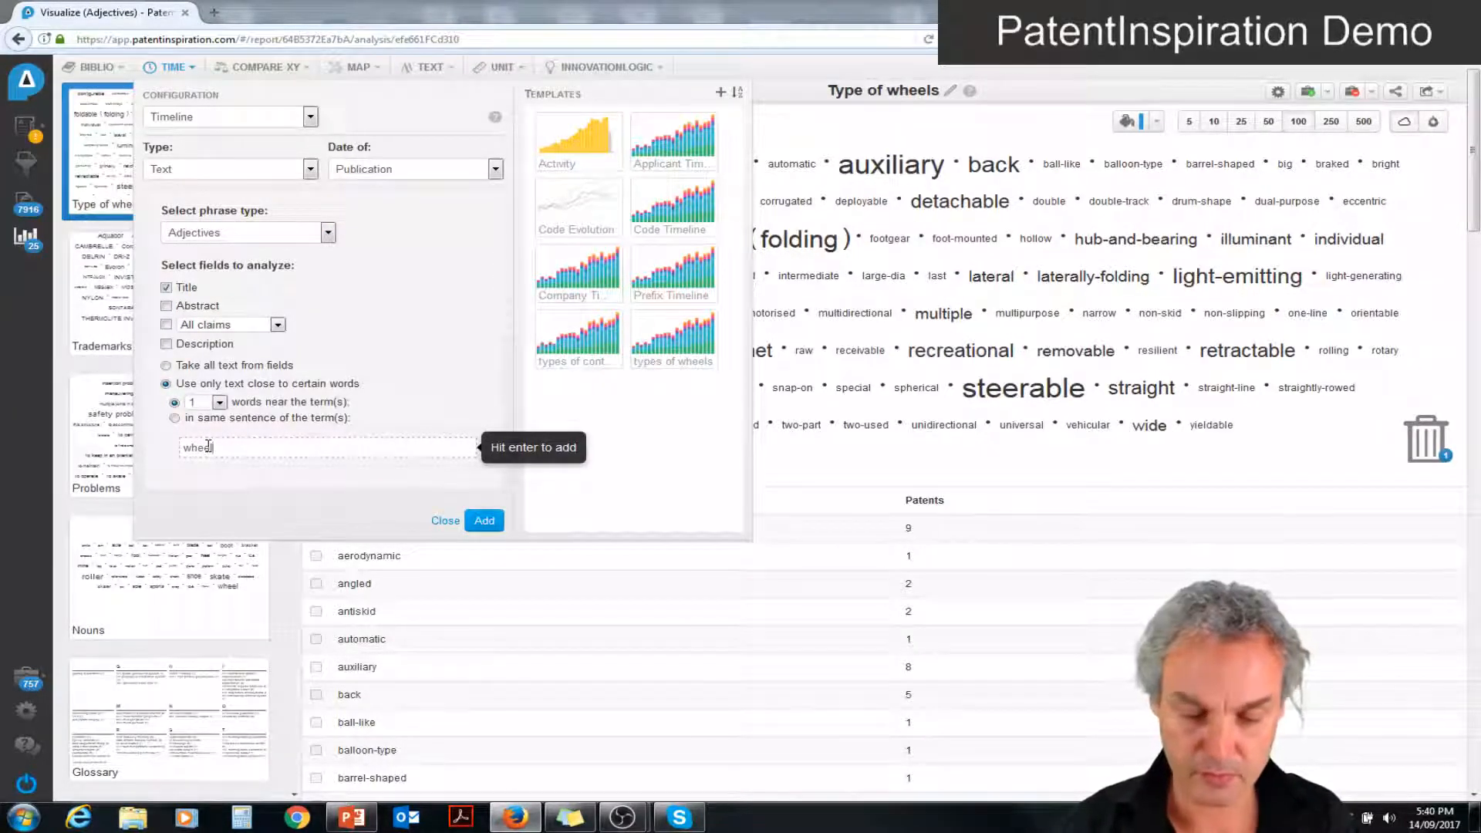
type("el*")
key("Return")
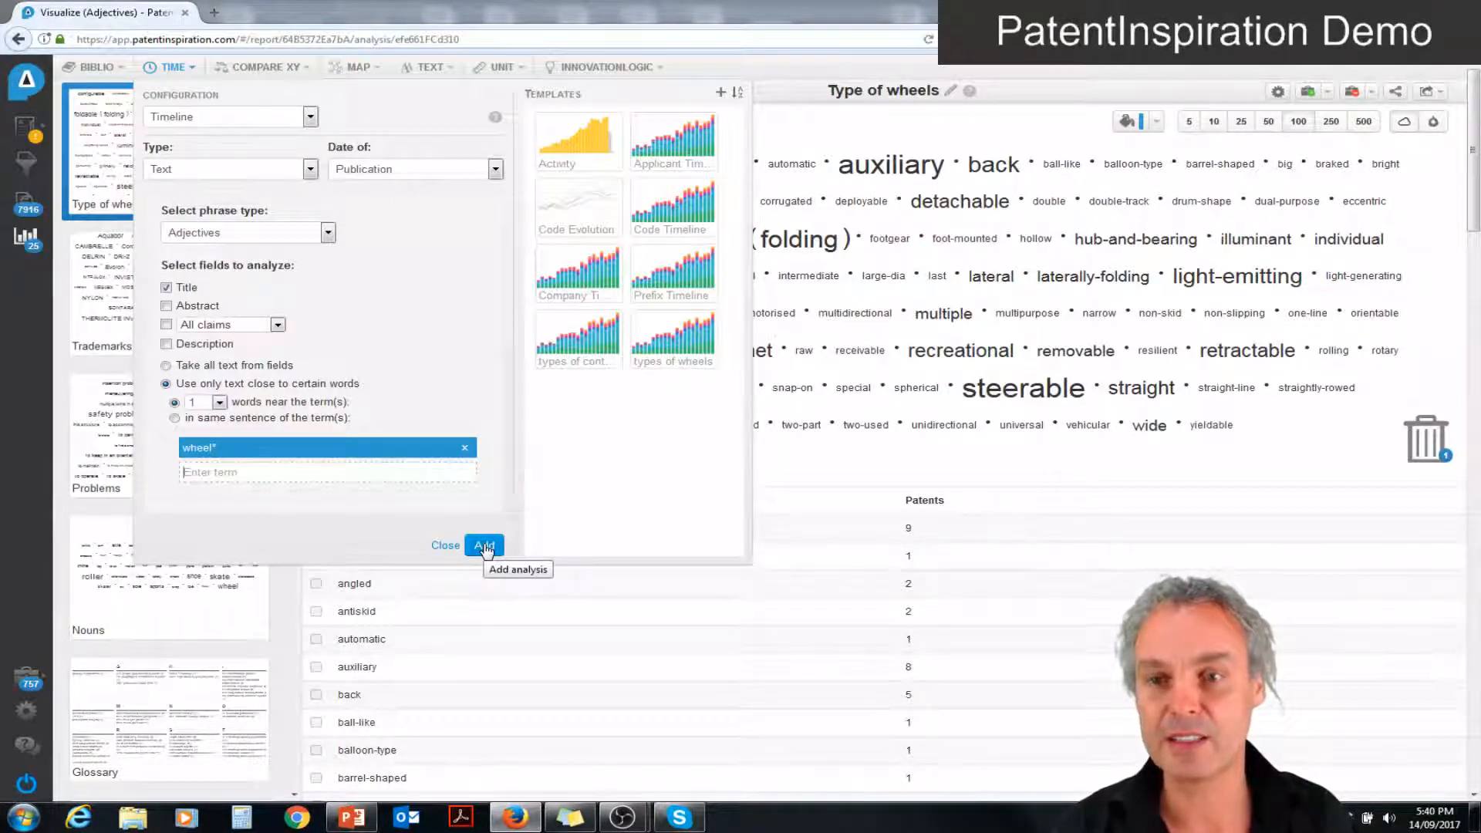
- Save the timeline configuration as a template named "wheel evolution"
left_click(721, 93)
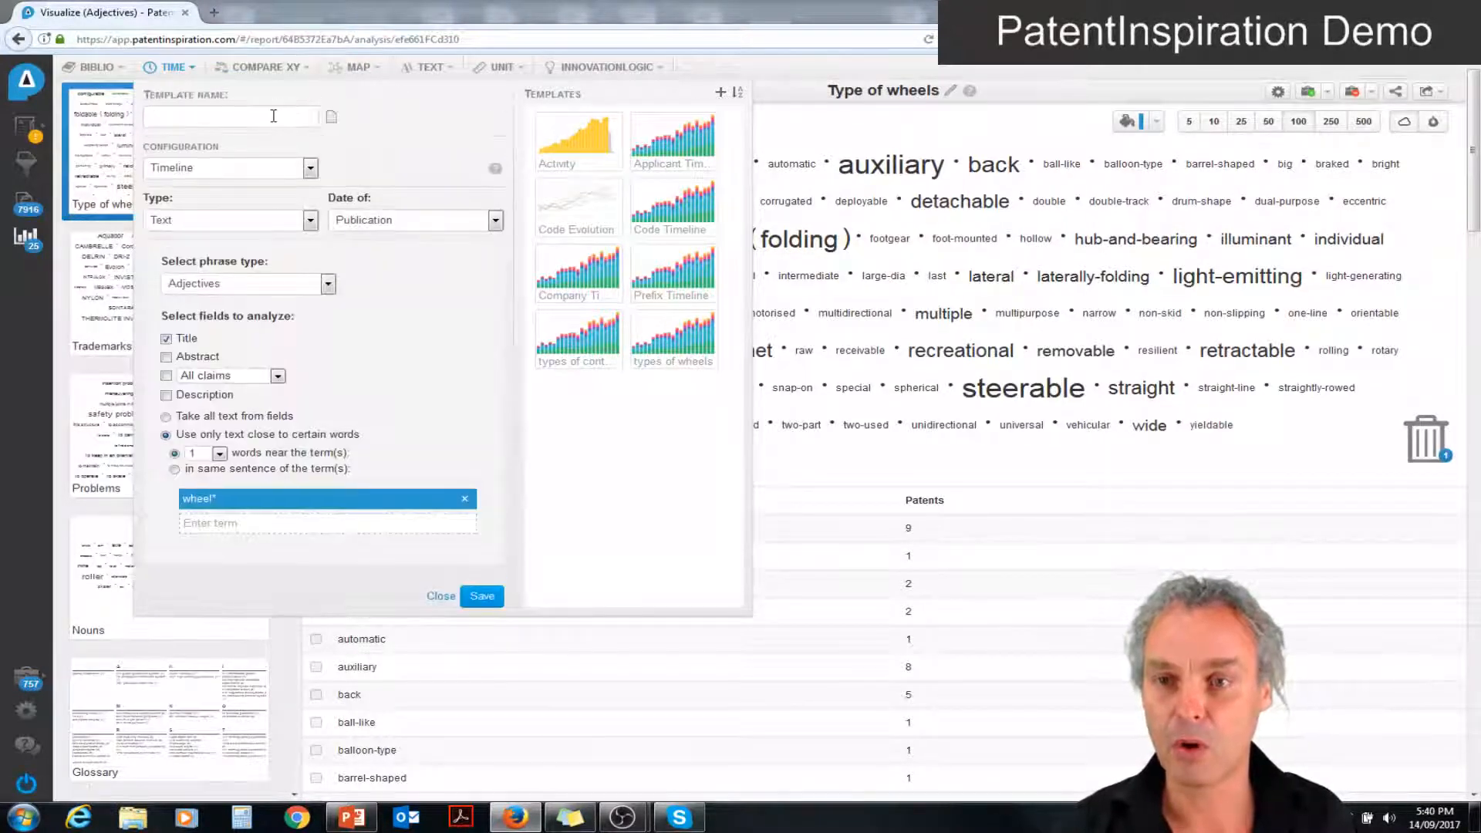
left_click(273, 116)
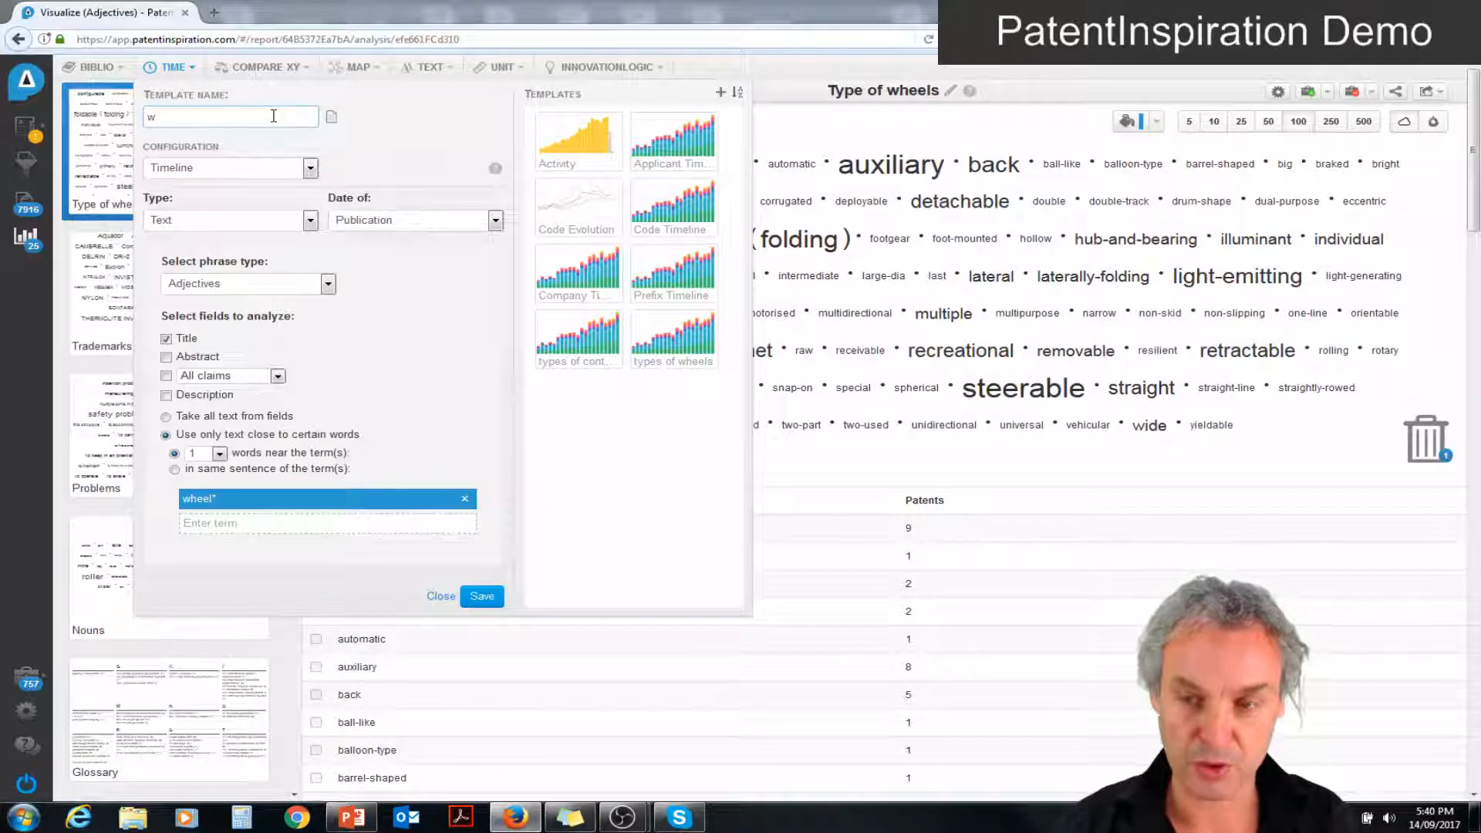
type("wheel evol")
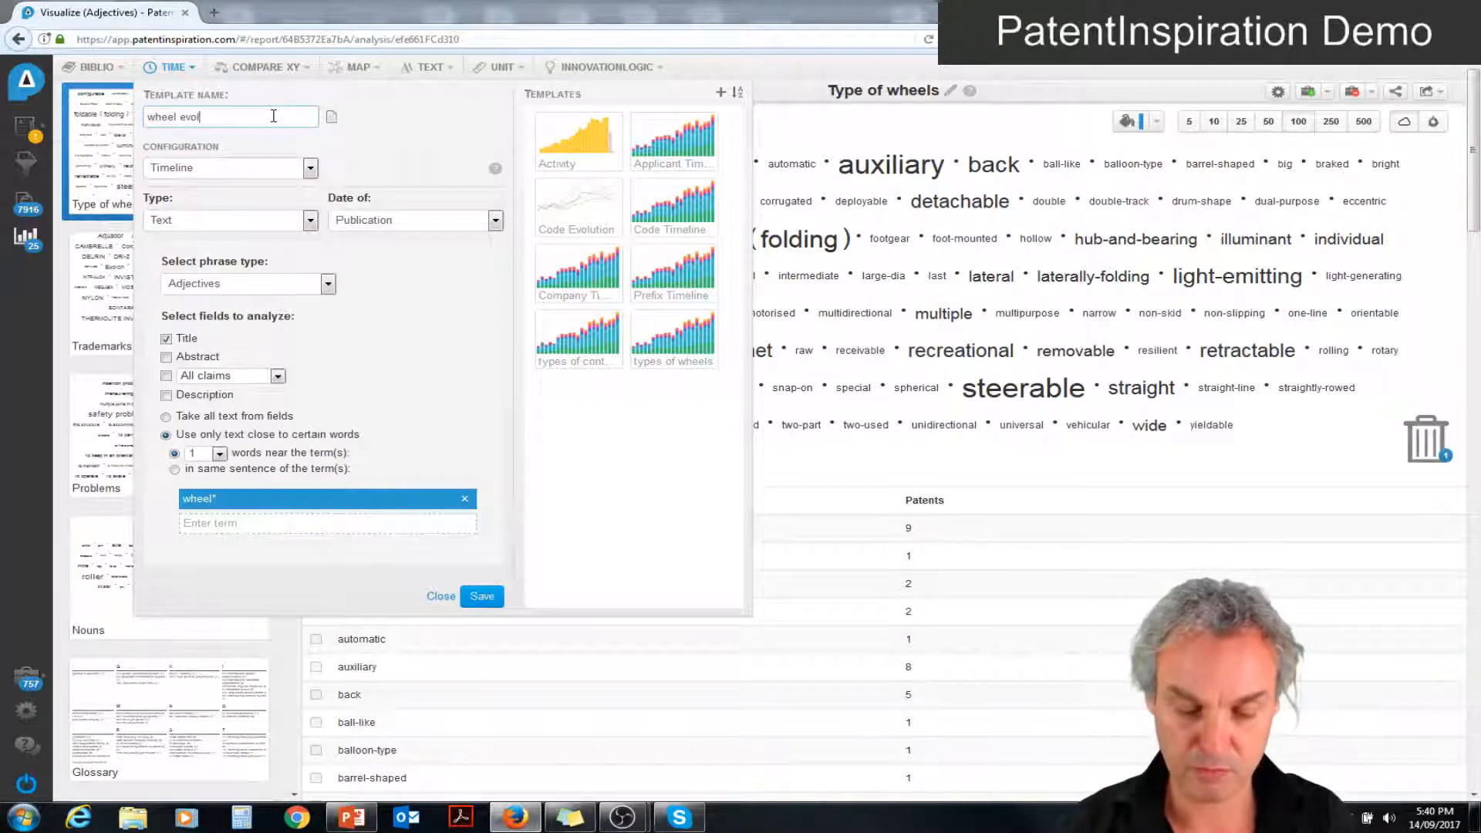
type("ution")
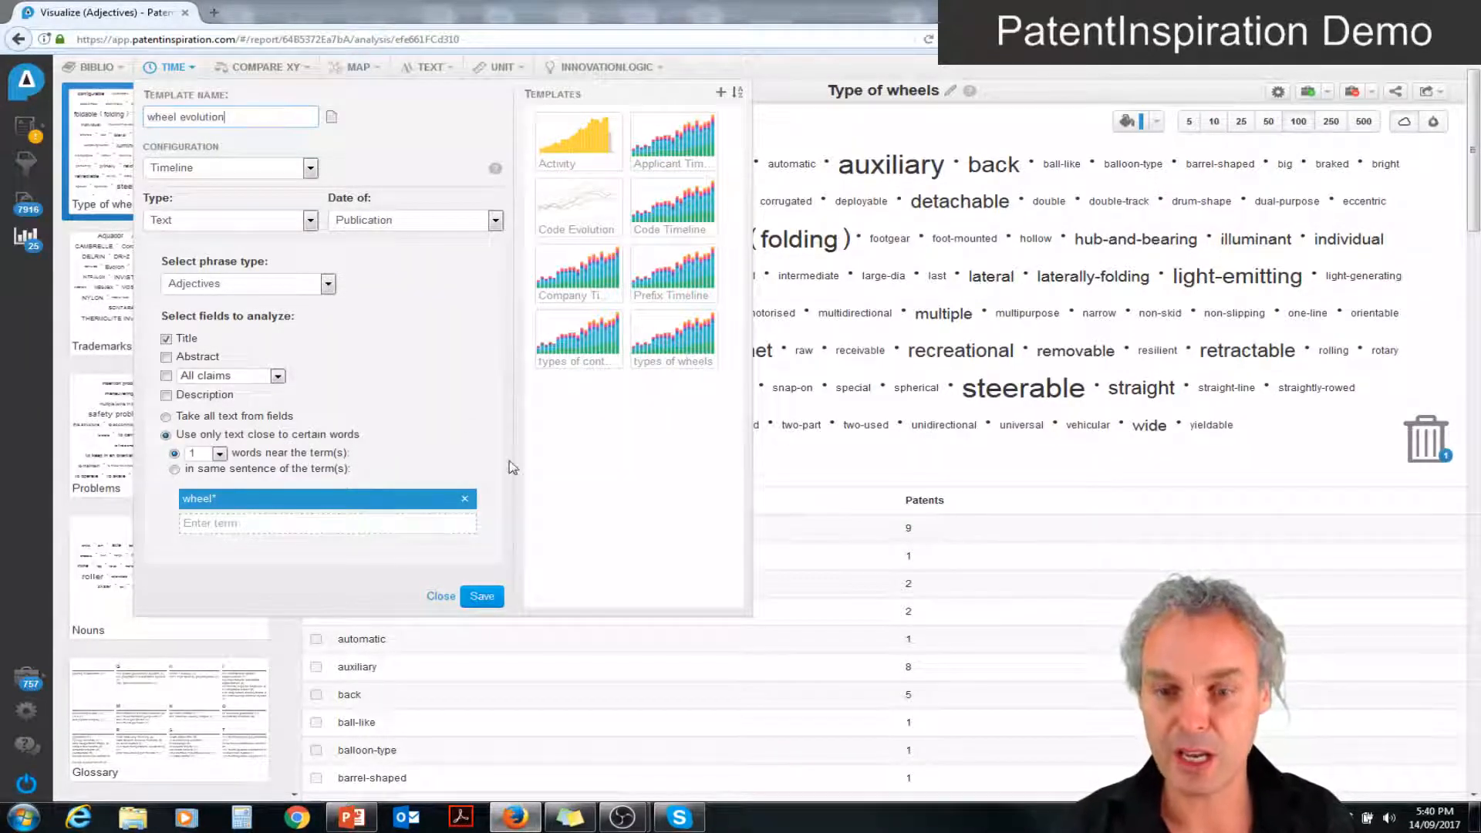
left_click(482, 596)
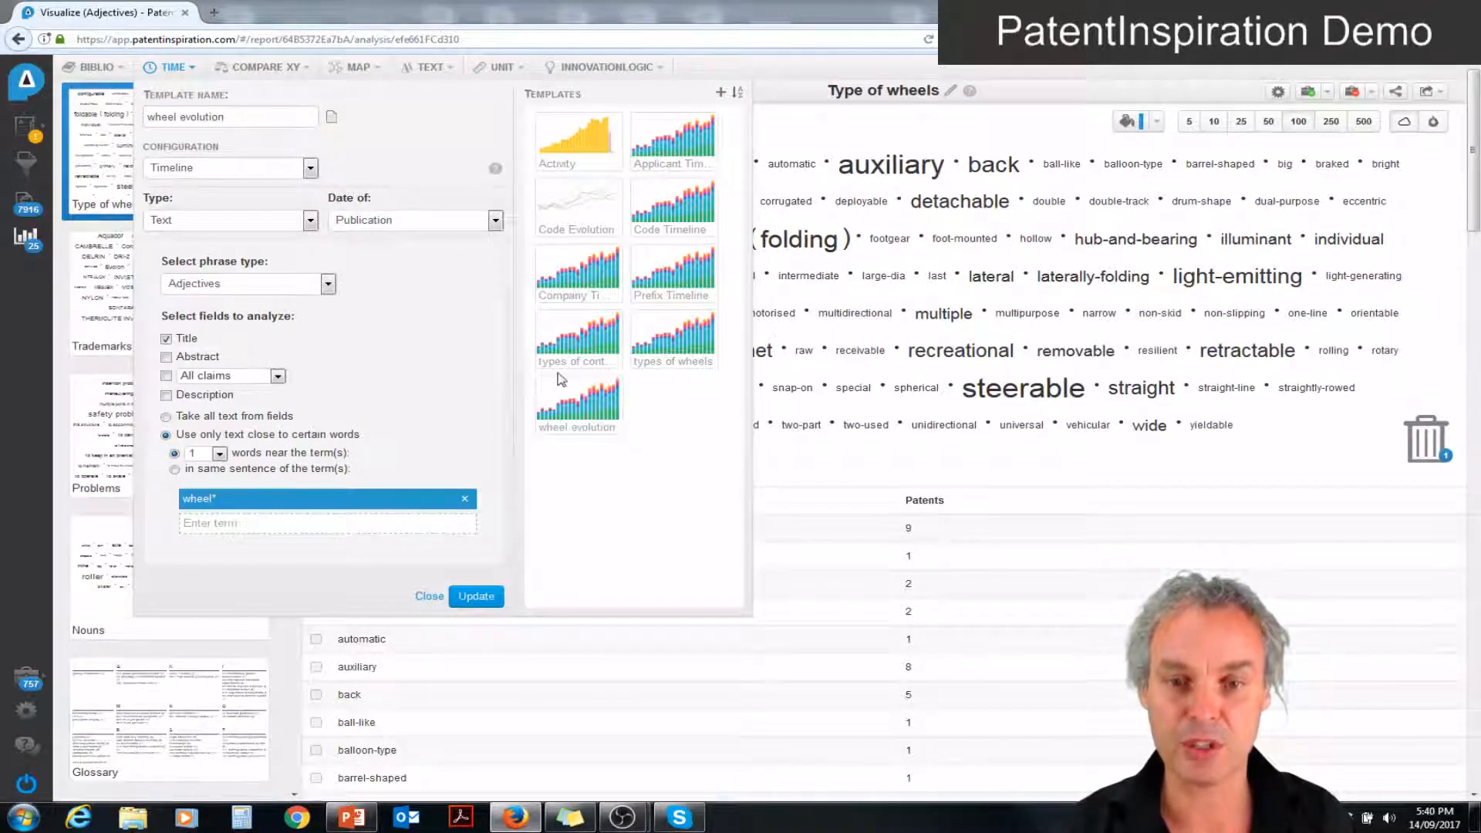
- Run a new analysis from the "wheel evolution" template and close the analysis configuration
mouse_move(586, 427)
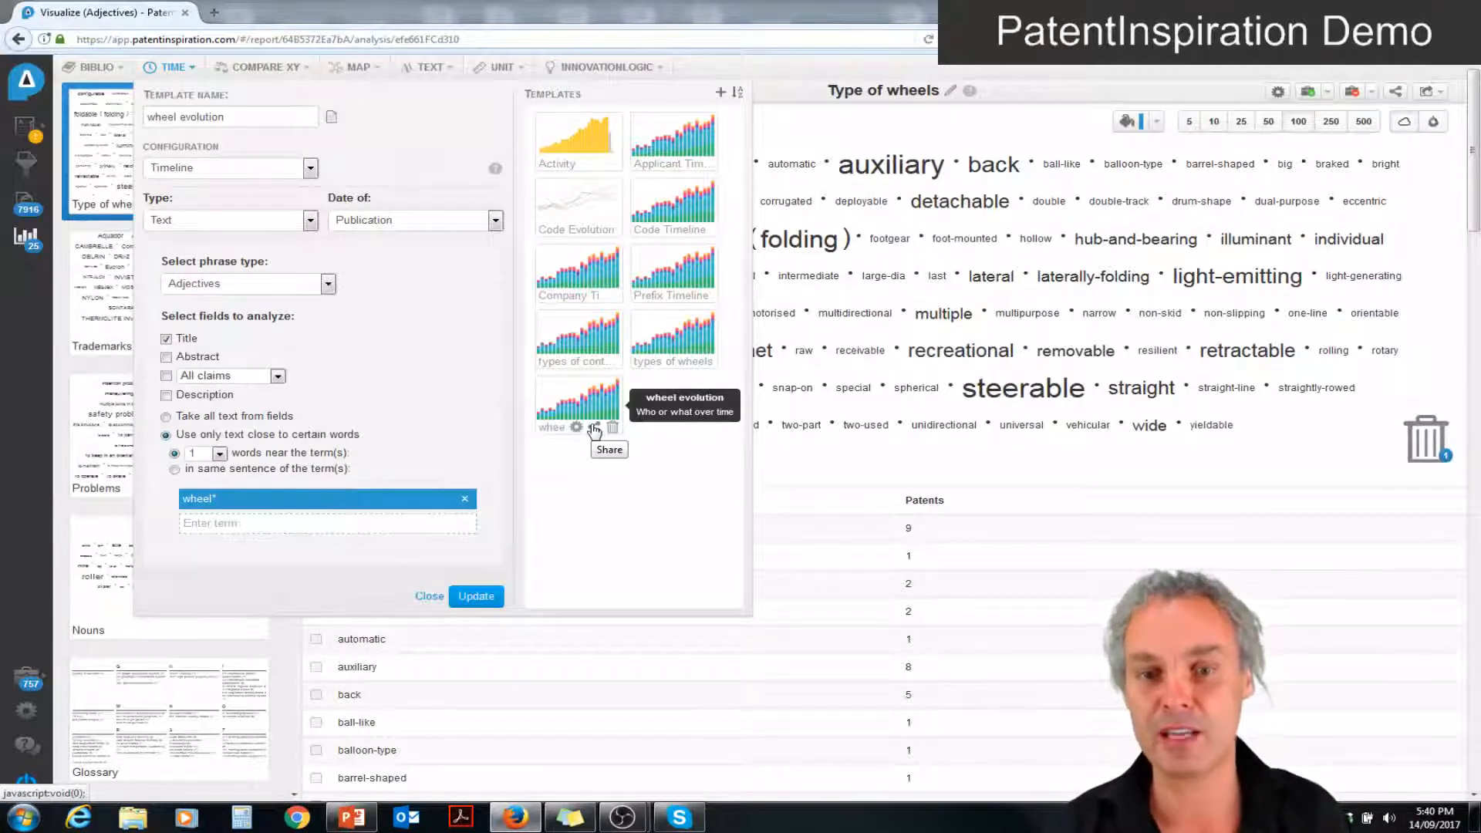
left_click(581, 413)
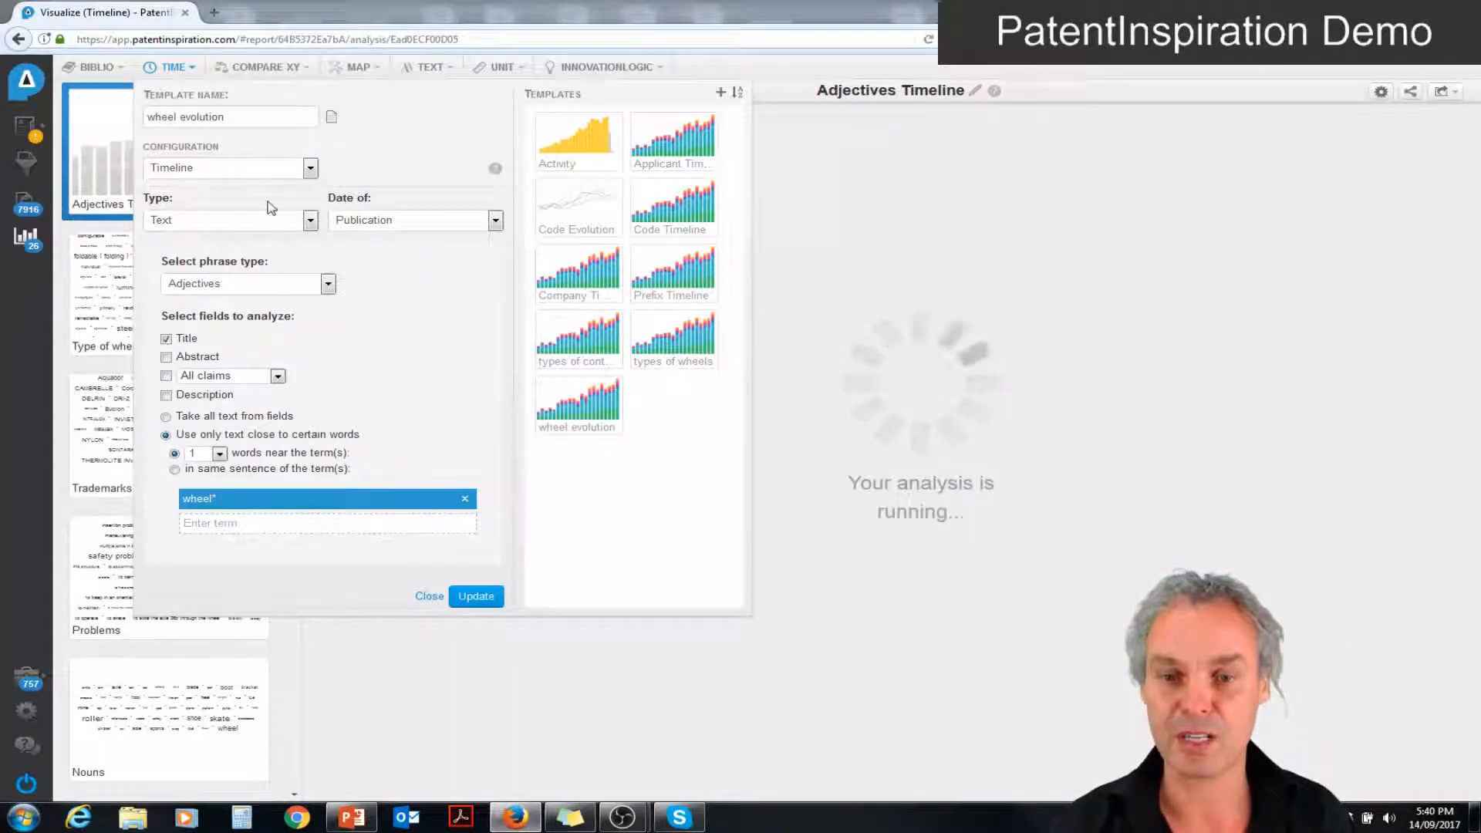
left_click(429, 596)
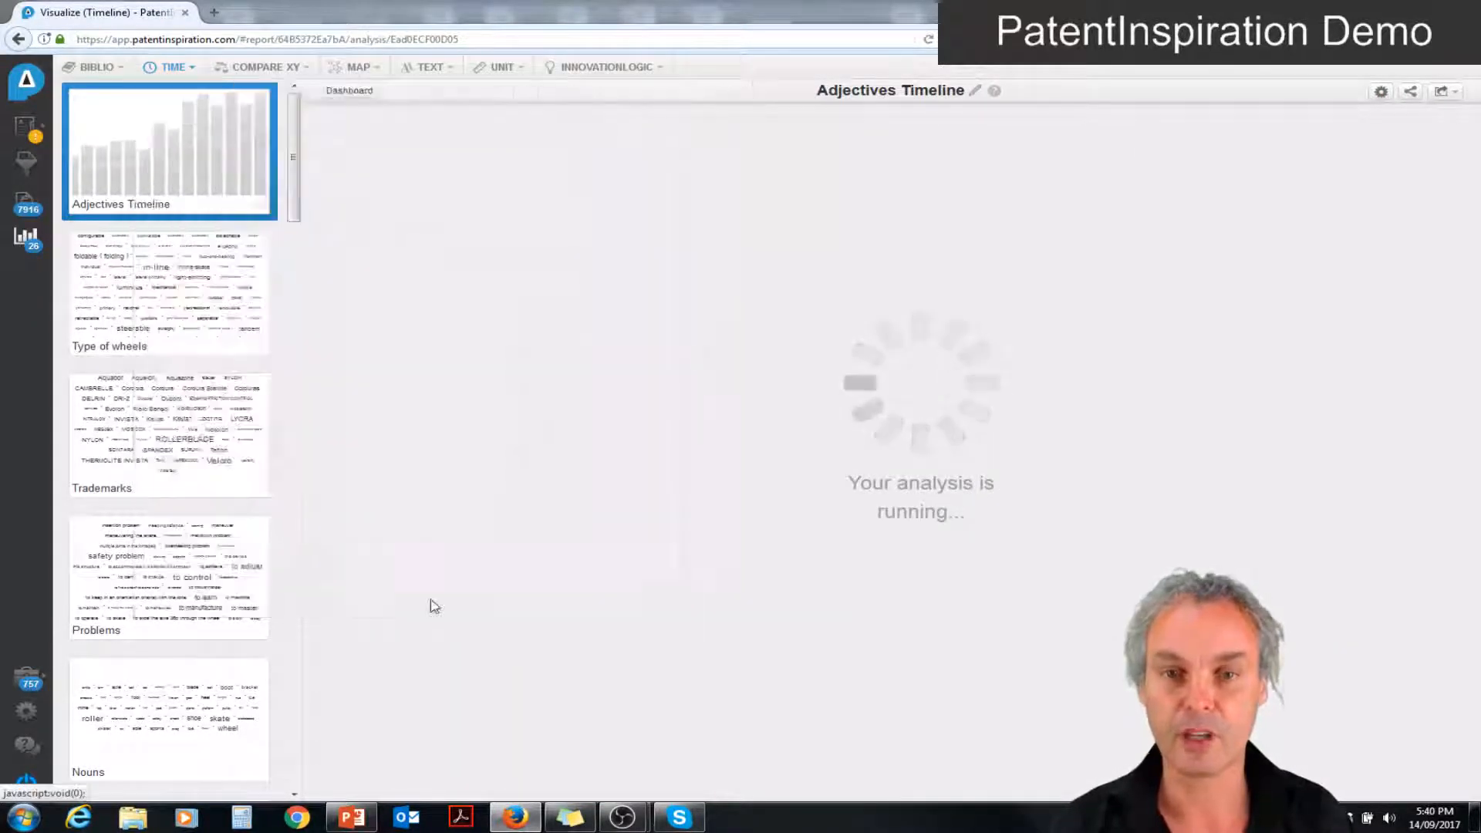
- Open the Problems analysis from the dashboard, examine its top 100 phrases, and return the cloud to 50 phrases
left_click(18, 250)
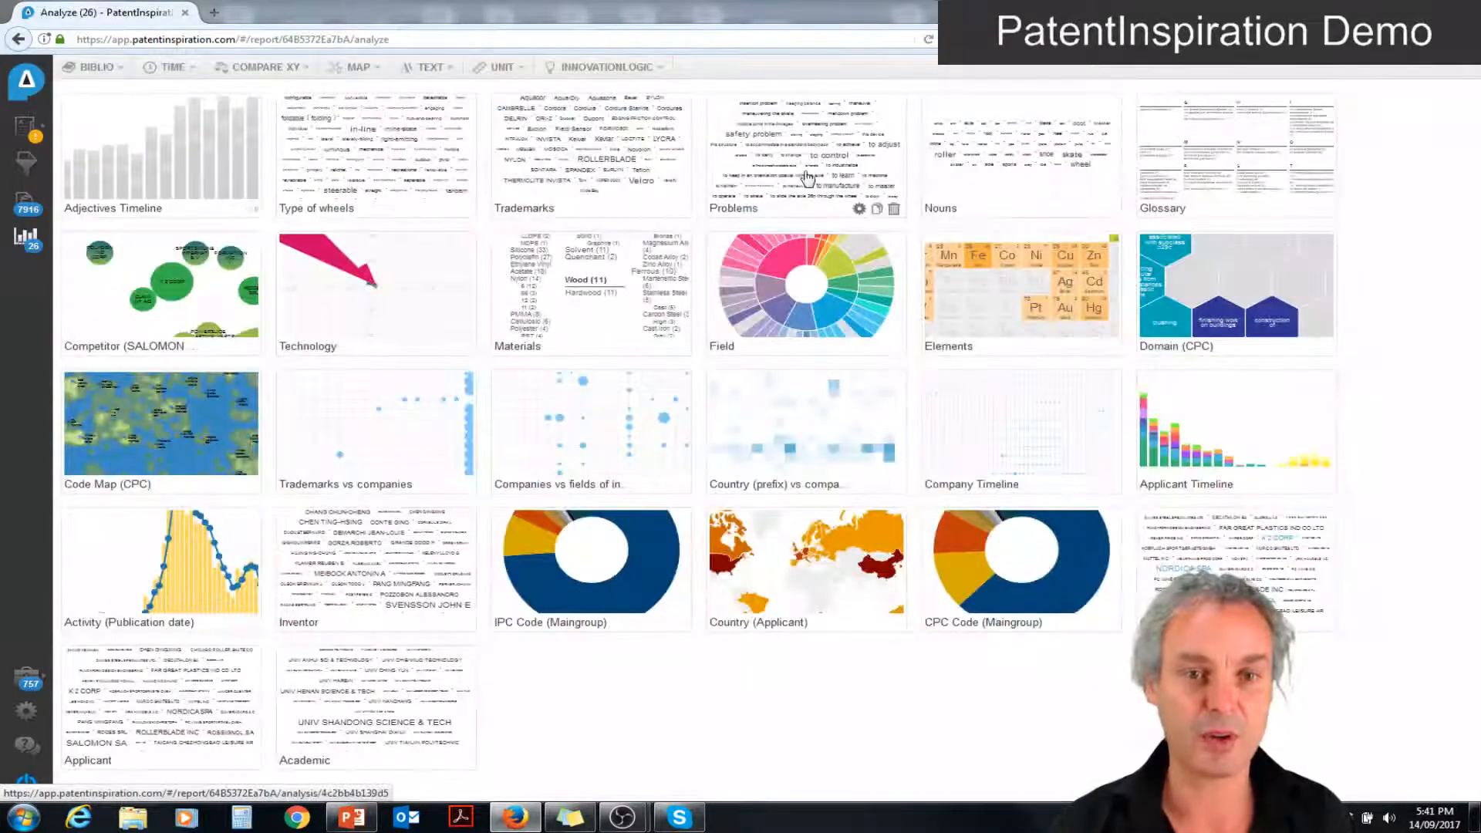
left_click(806, 178)
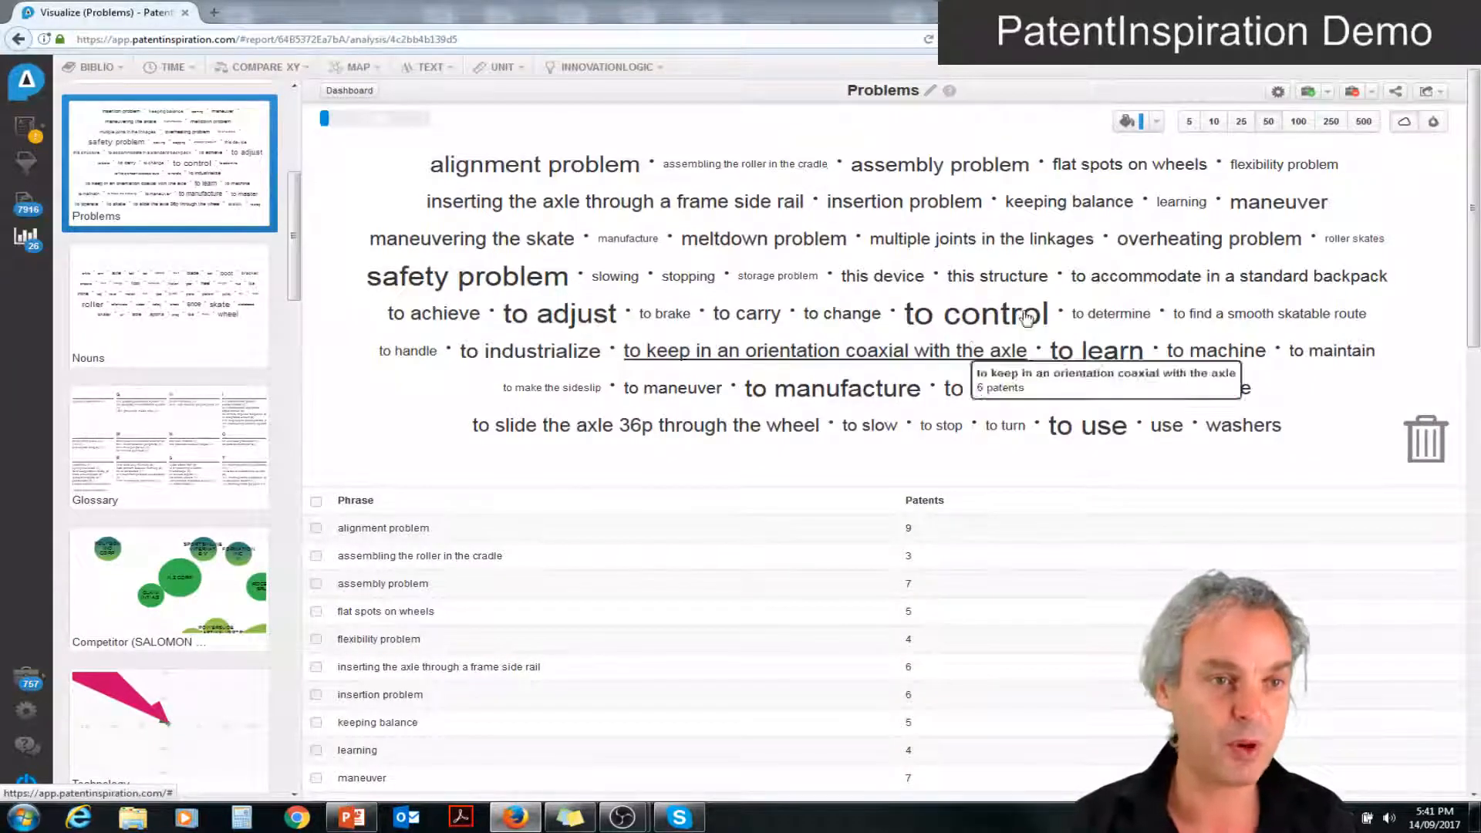
left_click(1299, 122)
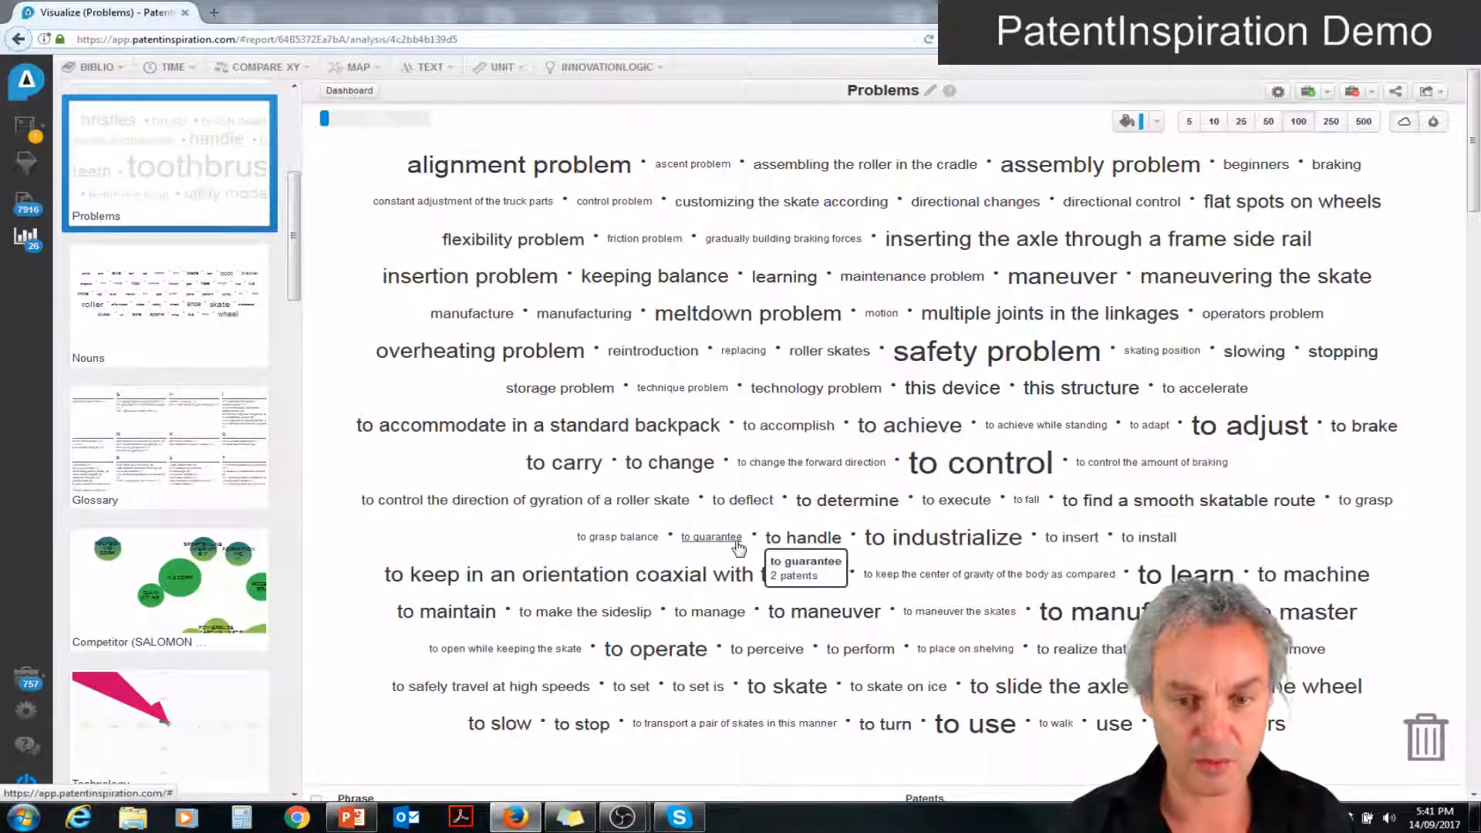
left_click(1268, 121)
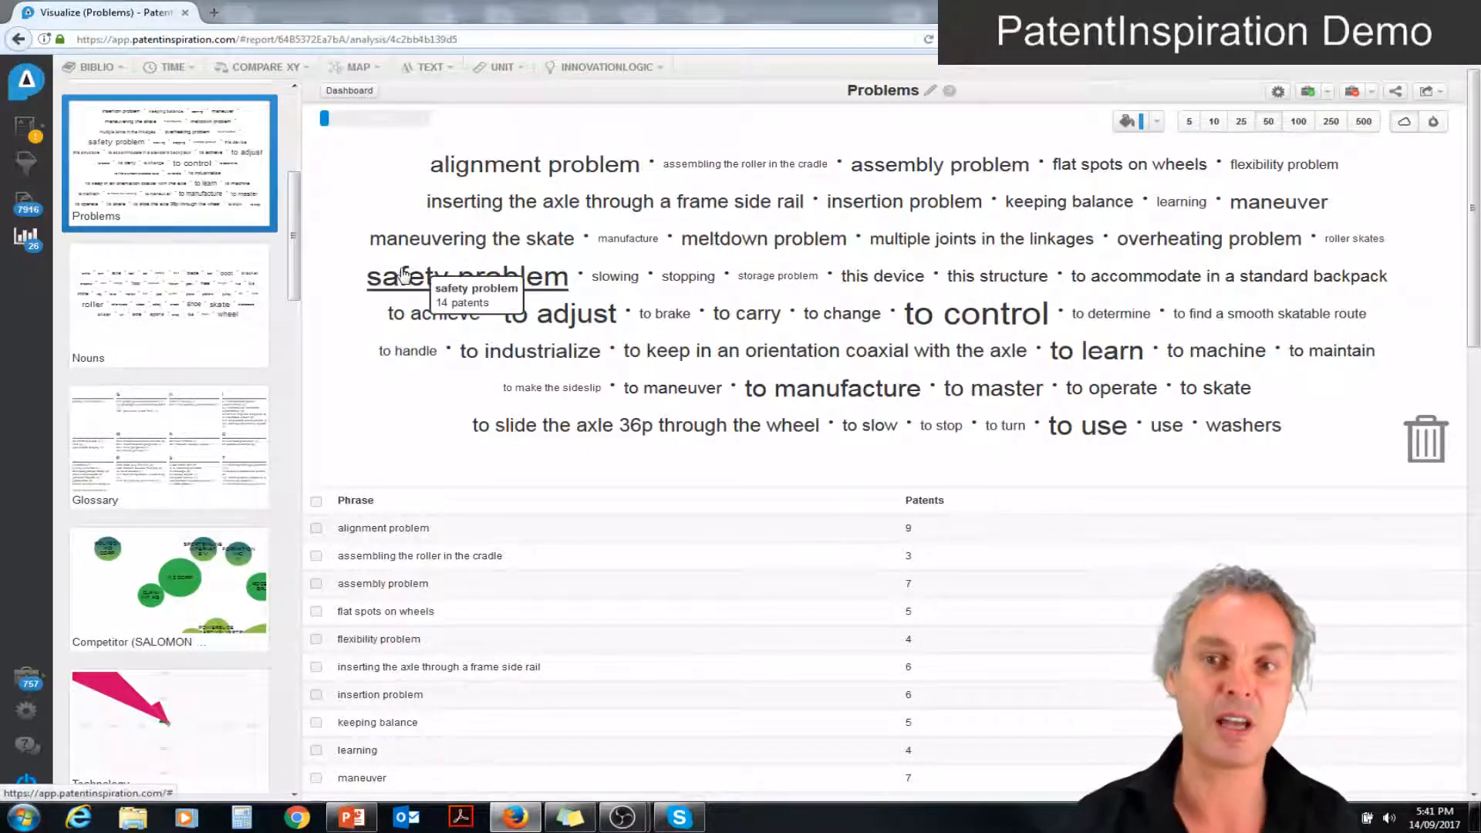
- Open the Trademarks analysis, examine the trademarks in its word cloud, and expand the cloud to 100 terms
left_click_drag(297, 245, 294, 136)
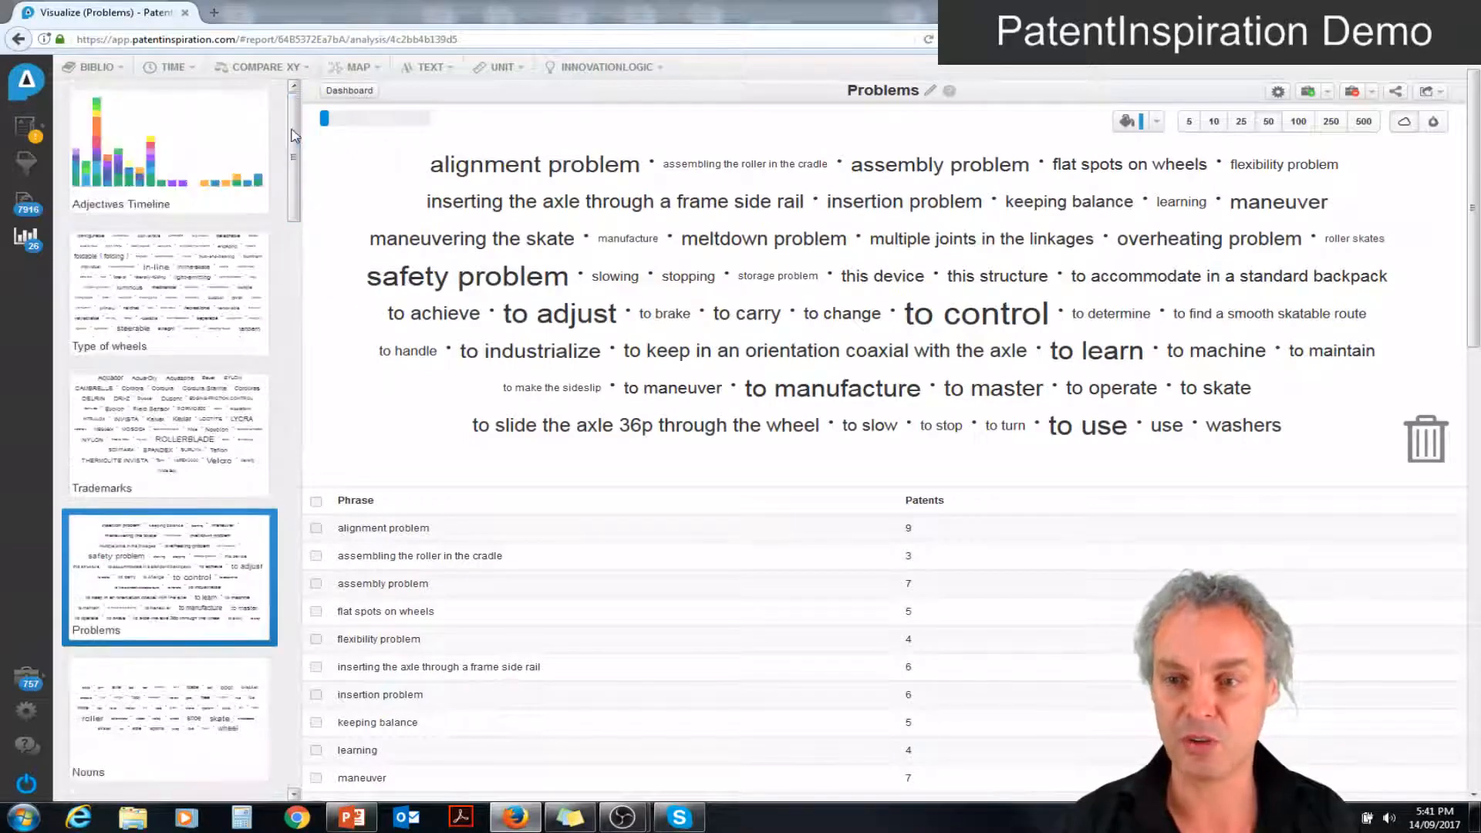
left_click(183, 407)
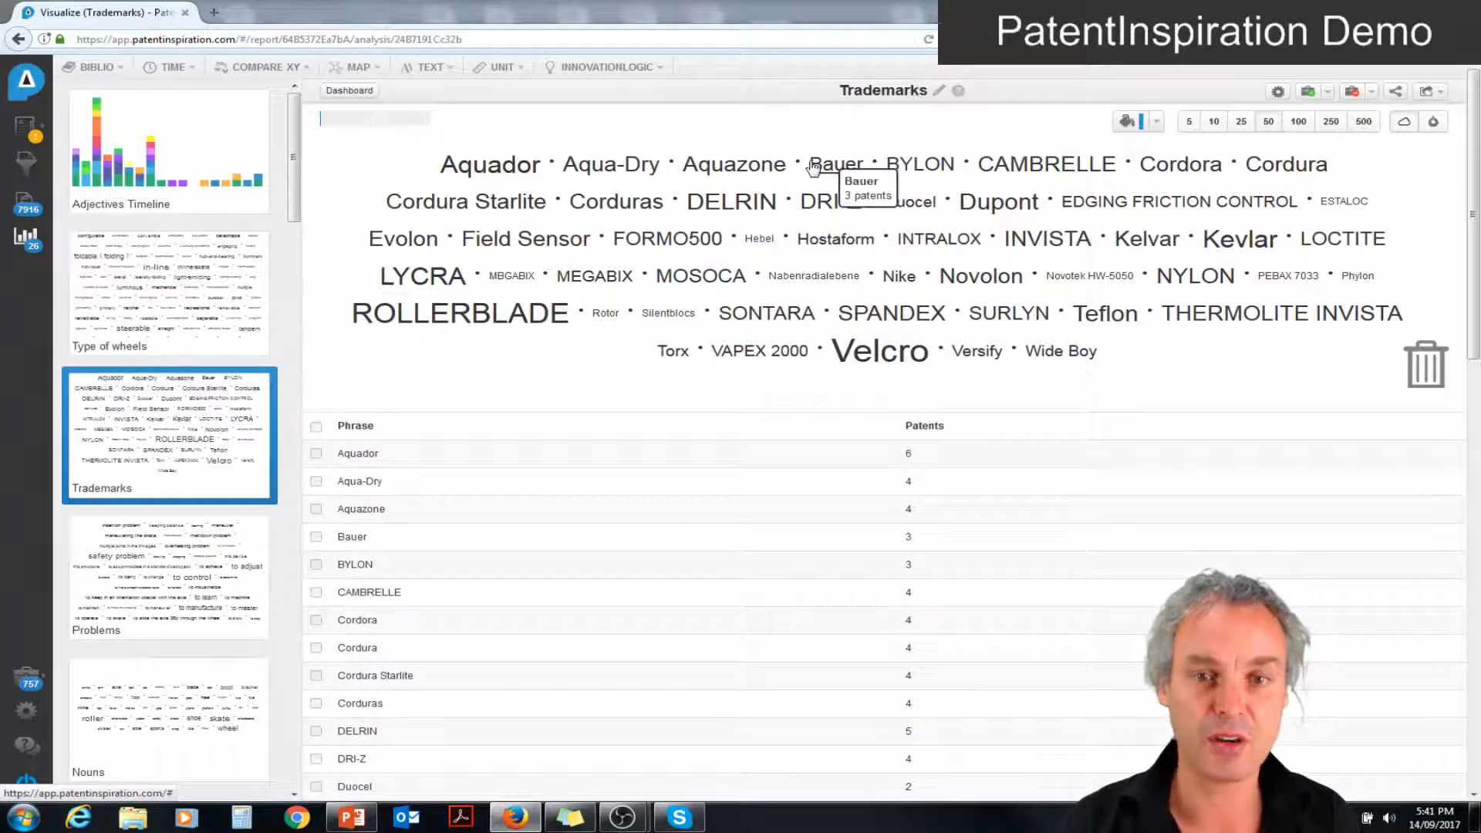
mouse_move(846, 363)
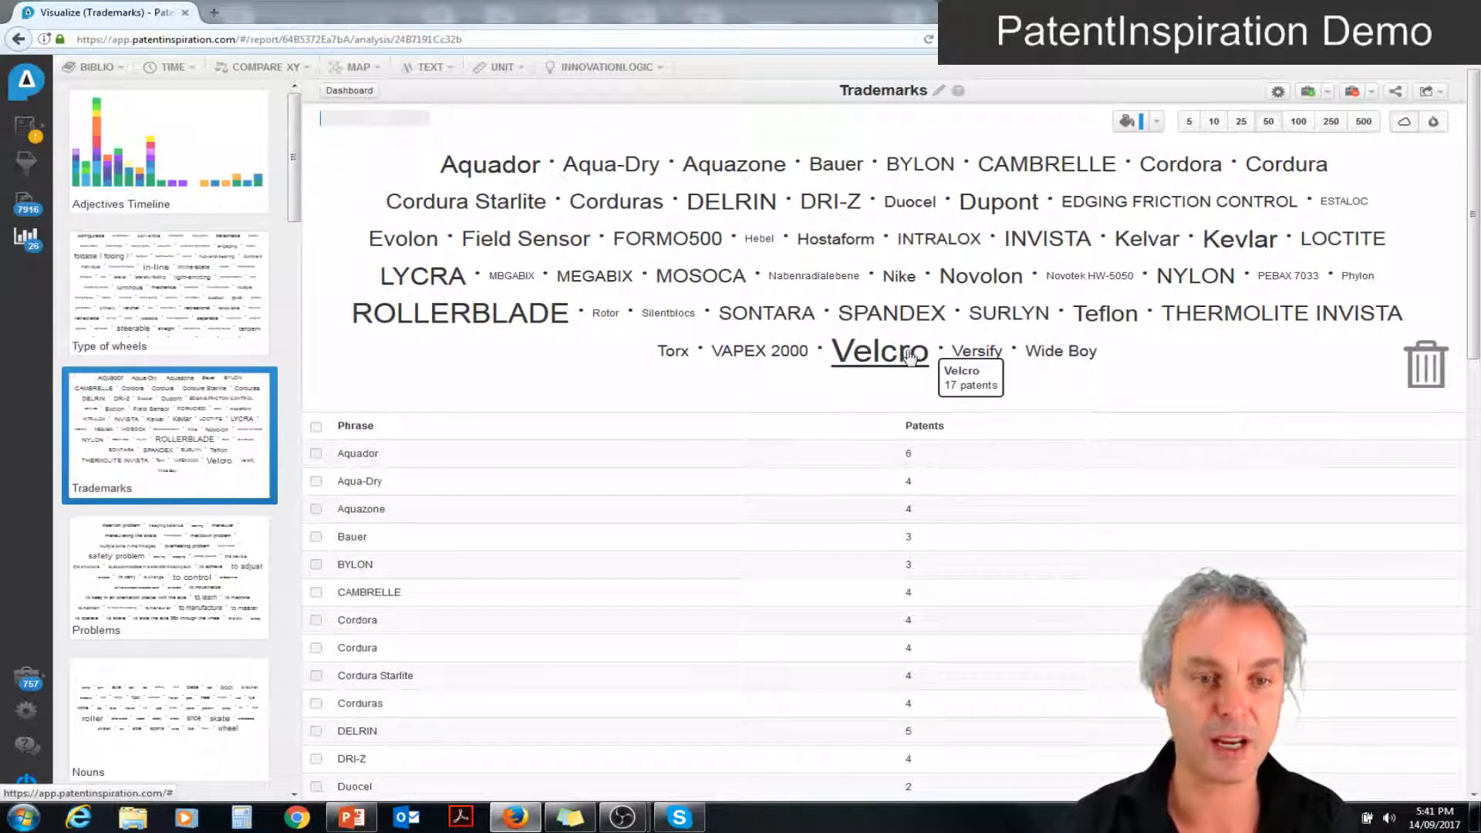
mouse_move(1208, 322)
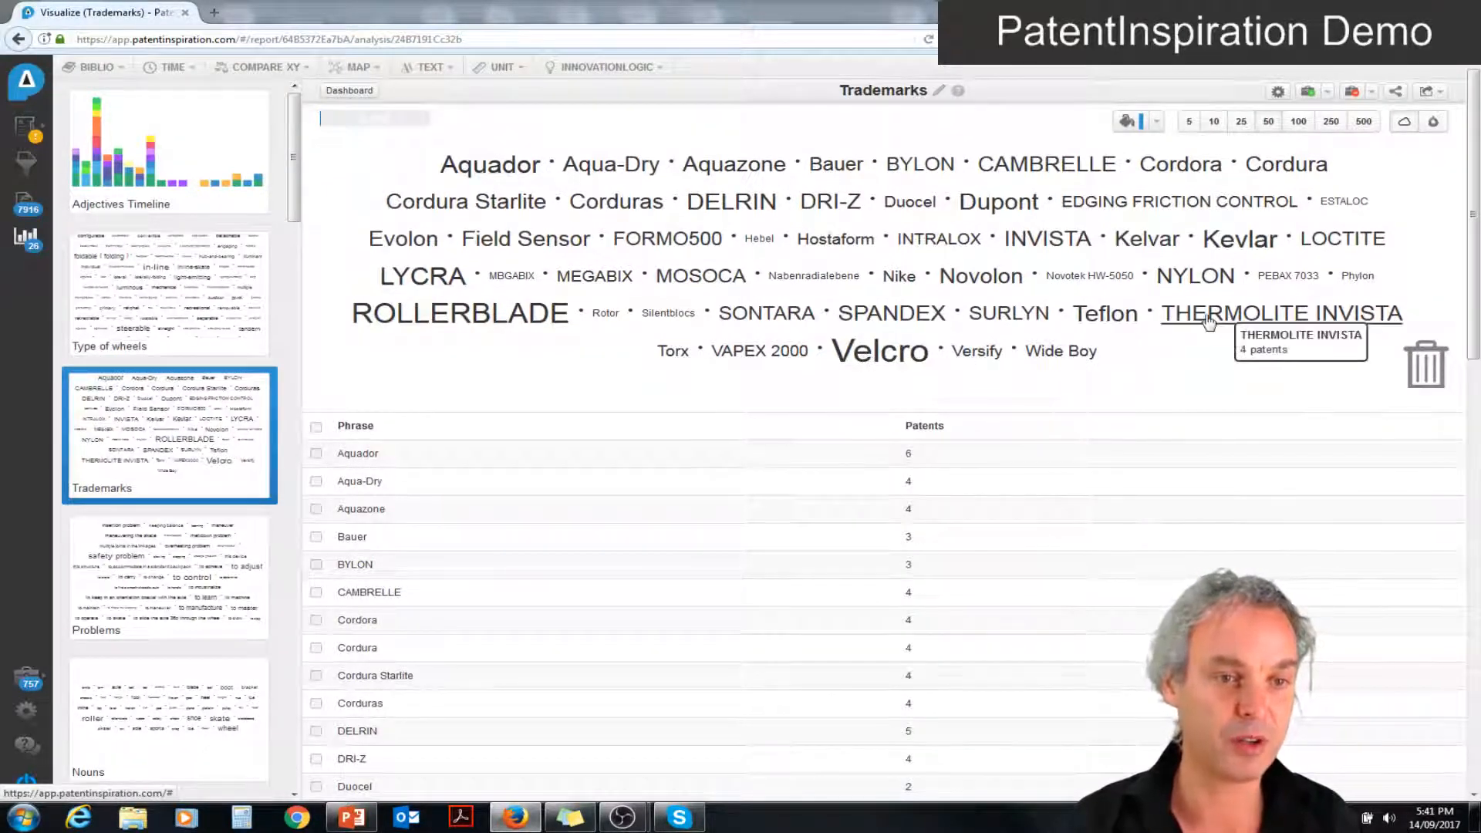
left_click(1299, 123)
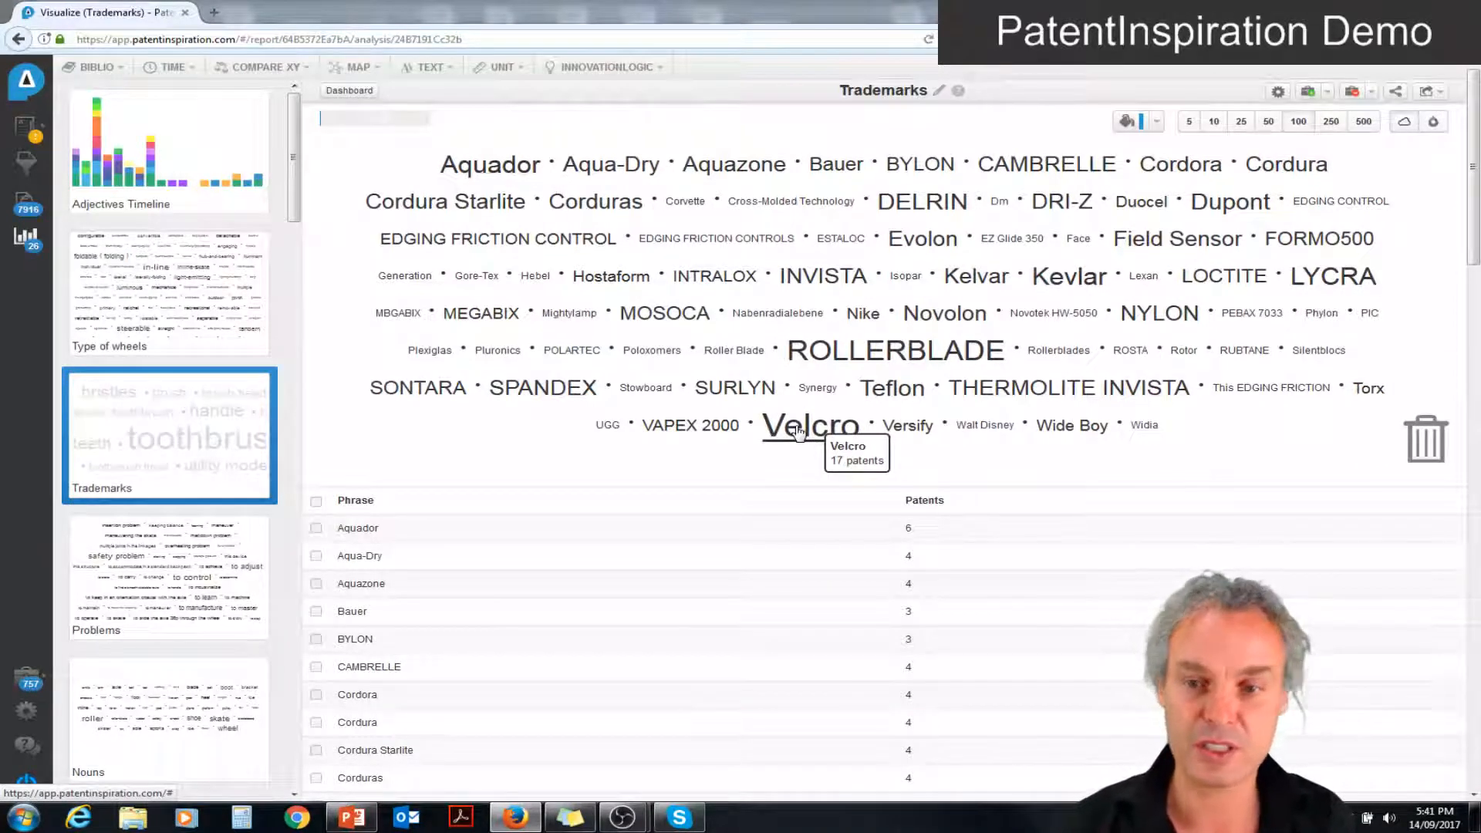
- Open the Trademarks vs companies analysis from the dashboard
left_click(27, 240)
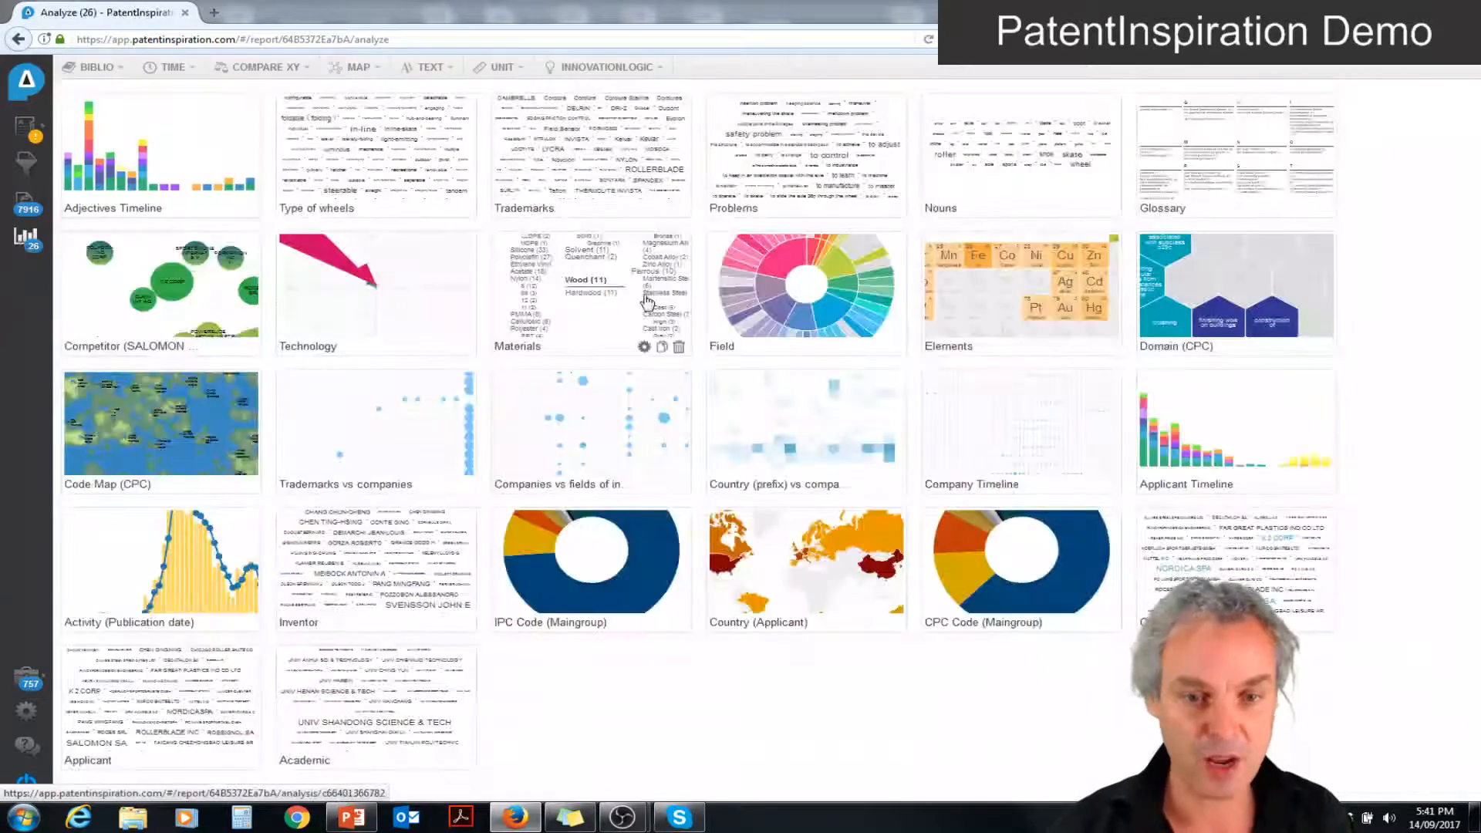
left_click(333, 429)
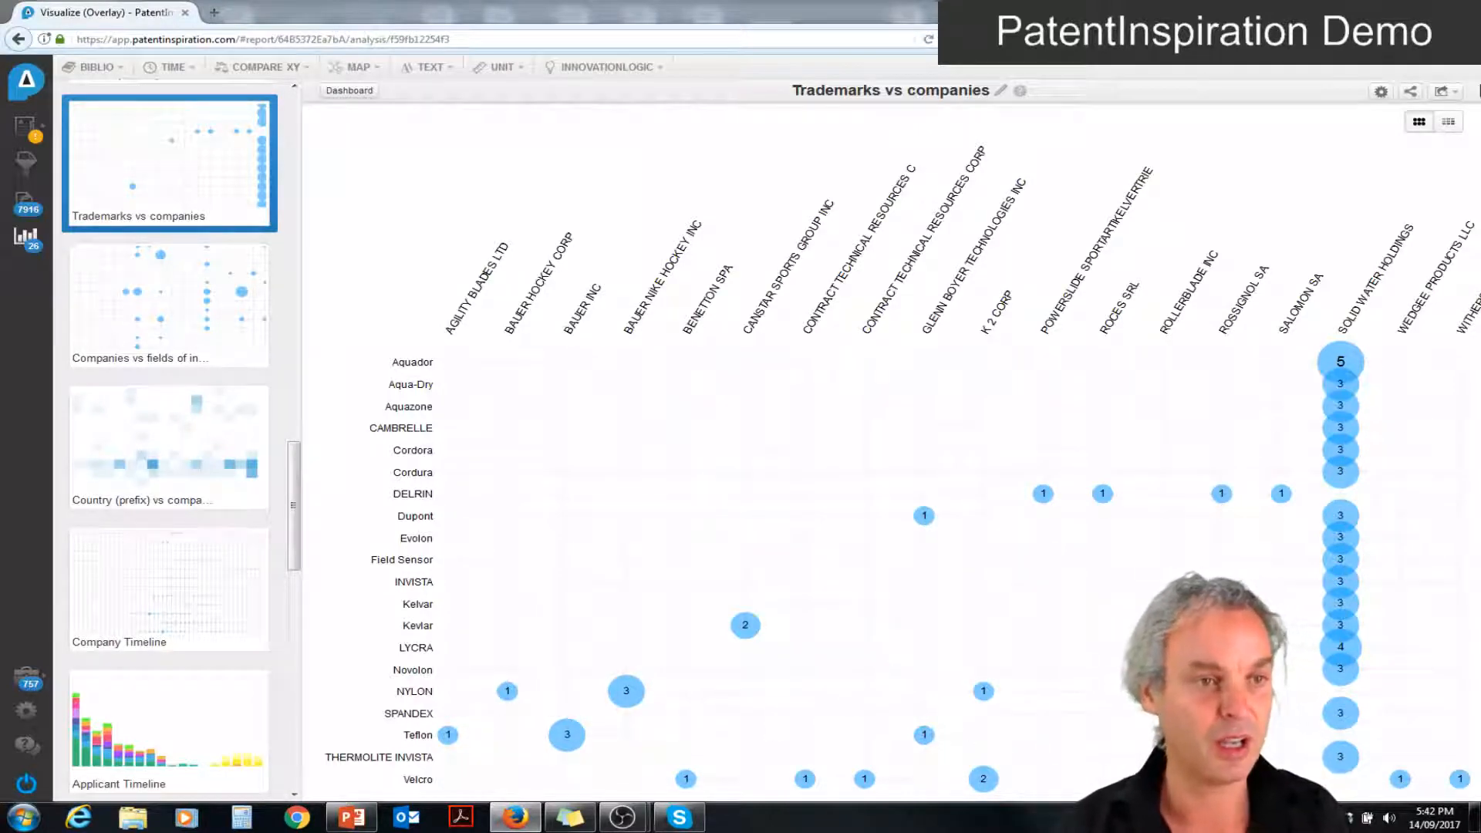
- Show the Trademarks vs companies comparison as a shaded heat map and return to the analysis dashboard
left_click(1448, 123)
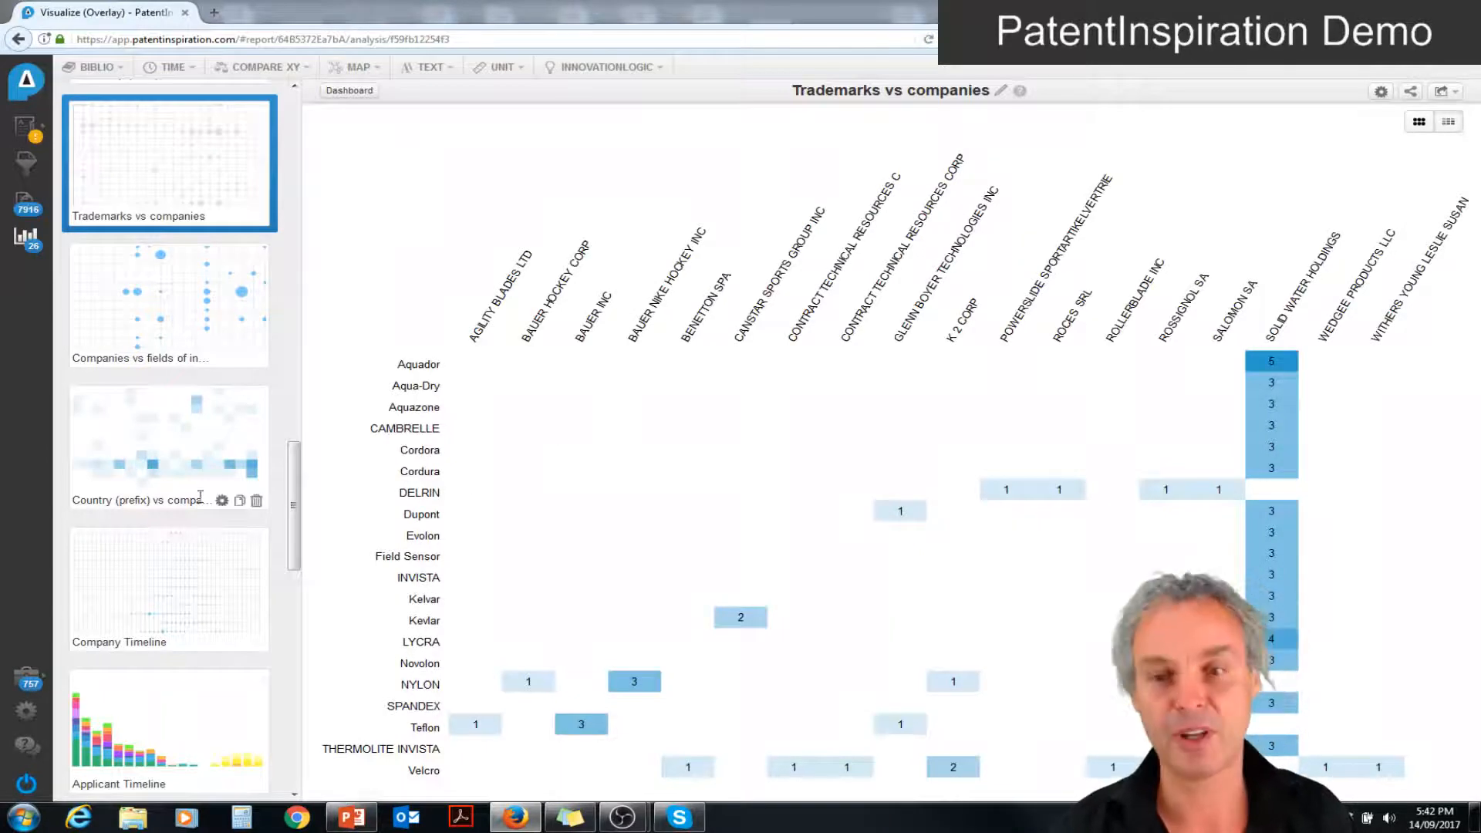
left_click(26, 245)
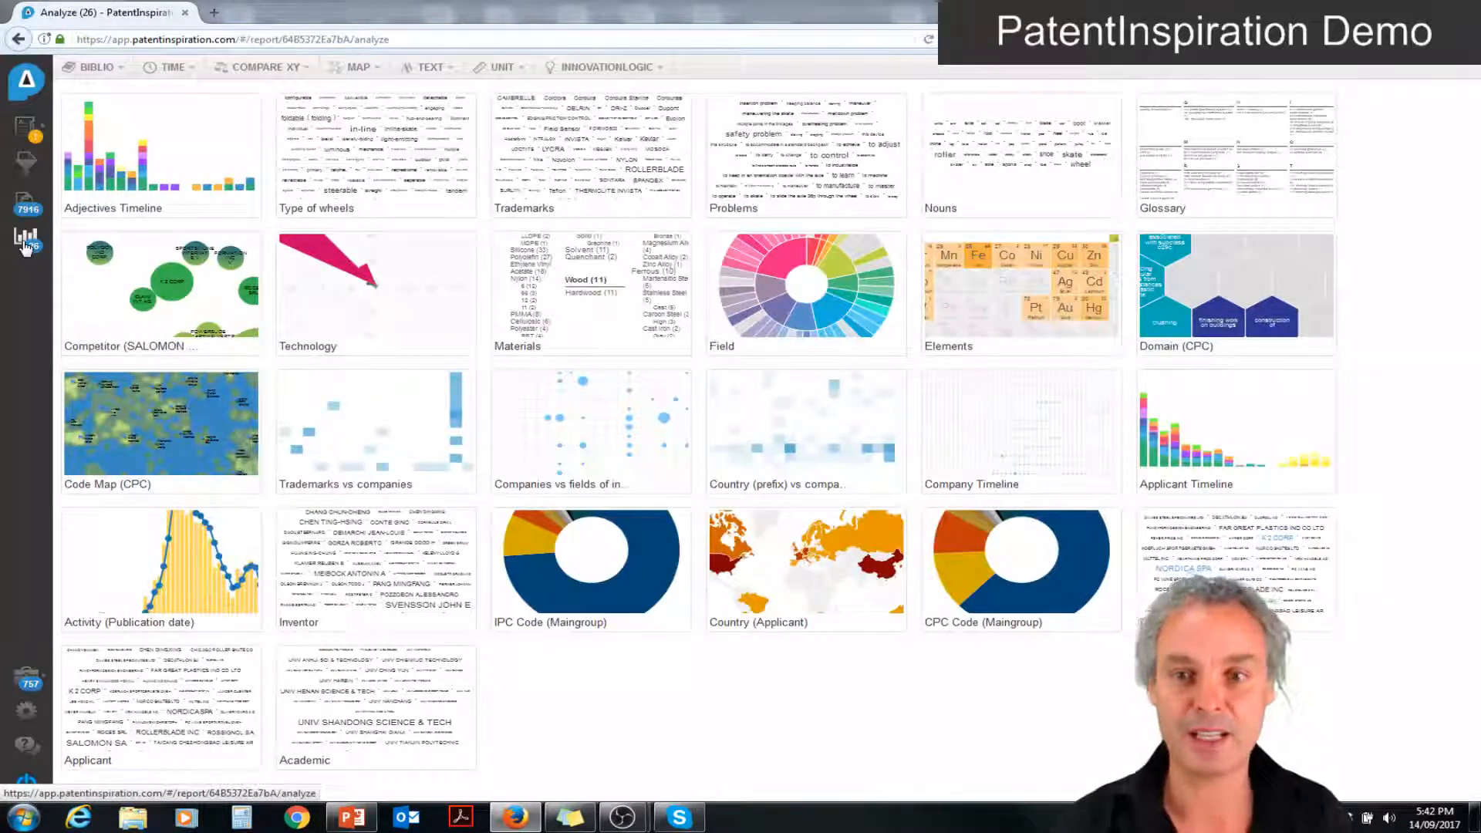
- Open the Adjectives Timeline analysis and rename it "Wheel evolution"
left_click(245, 162)
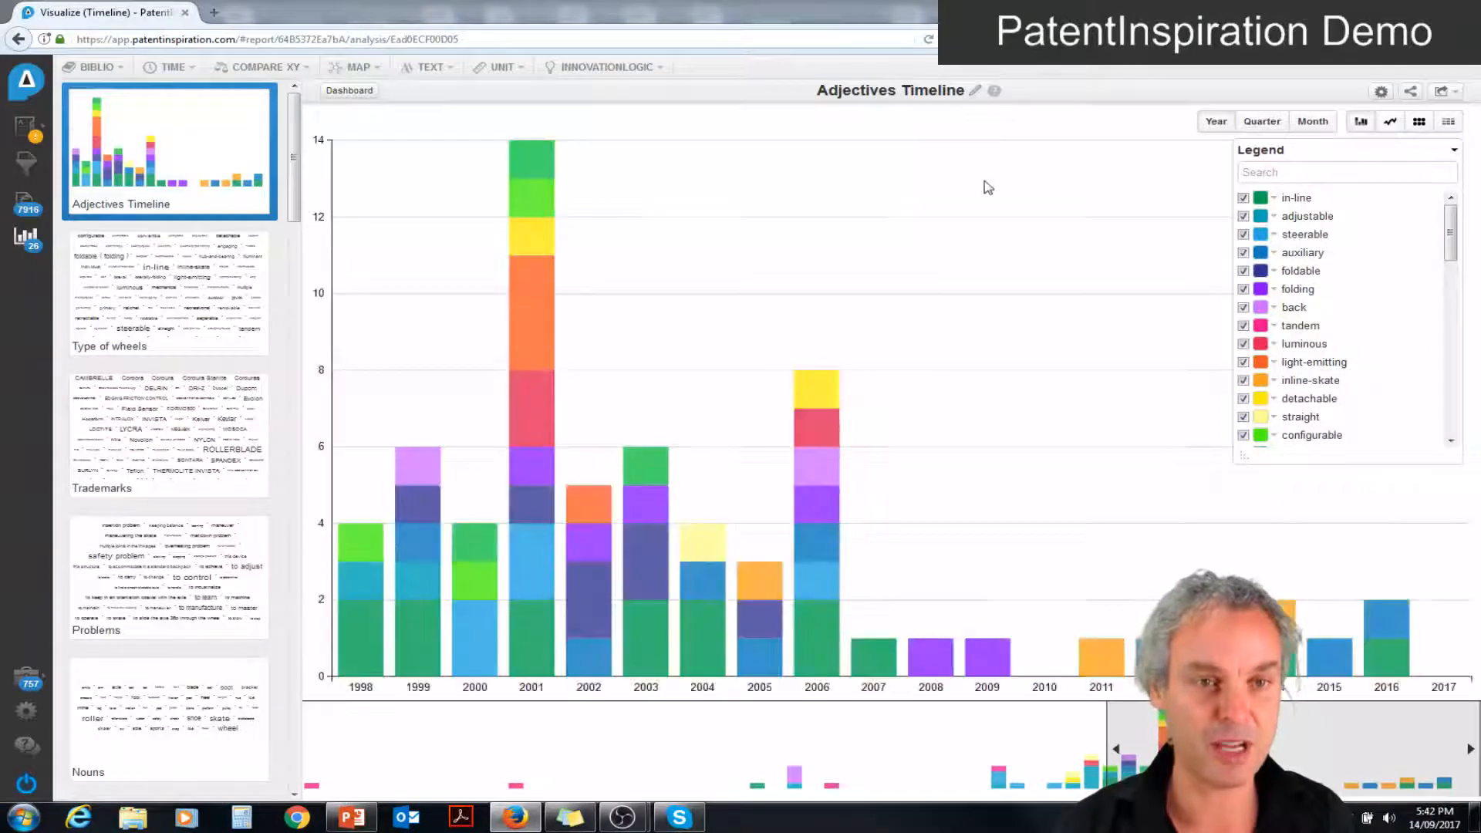
left_click(973, 92)
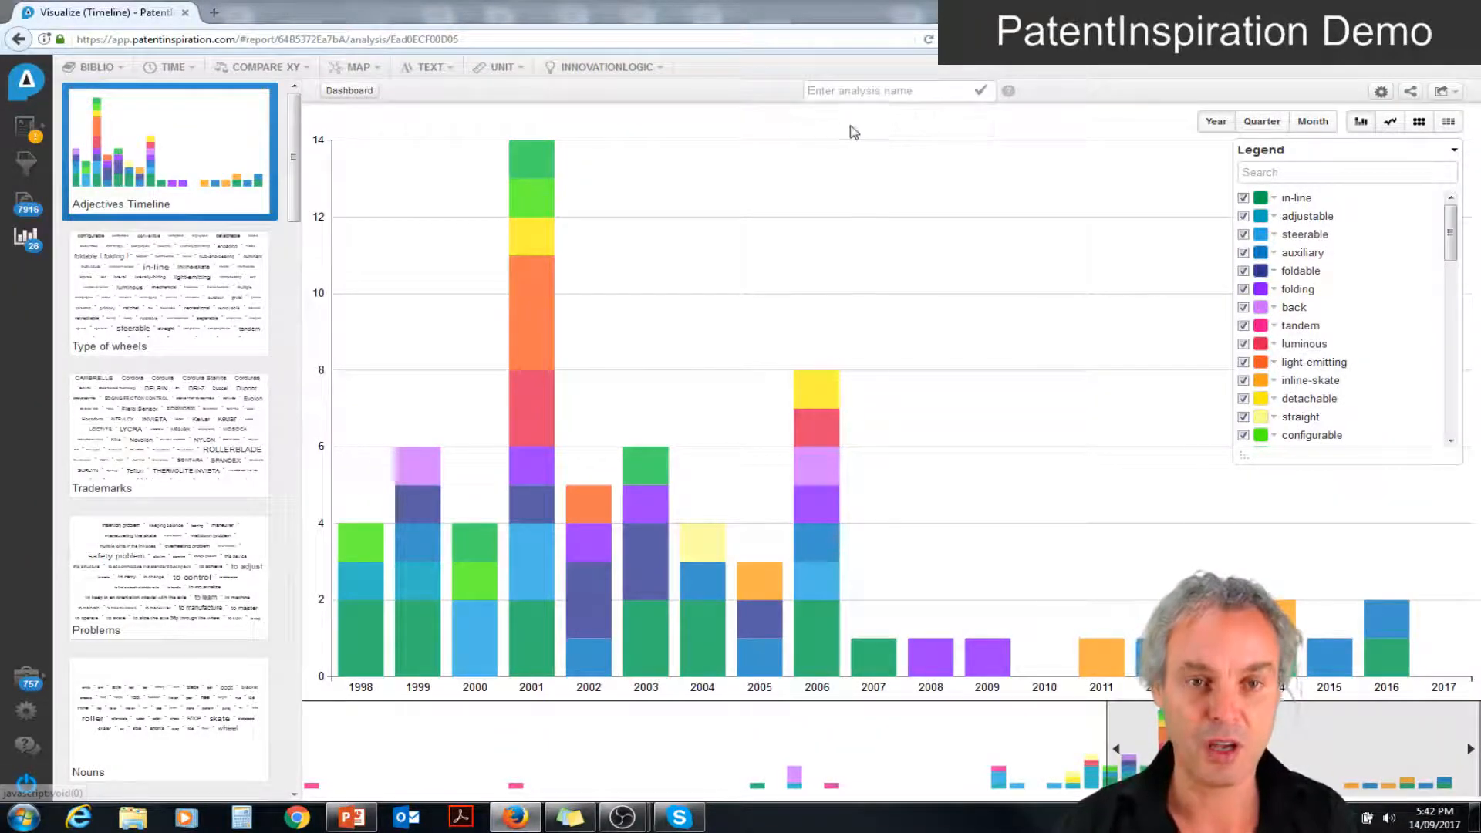
left_click(890, 91)
type("Wheel evolution")
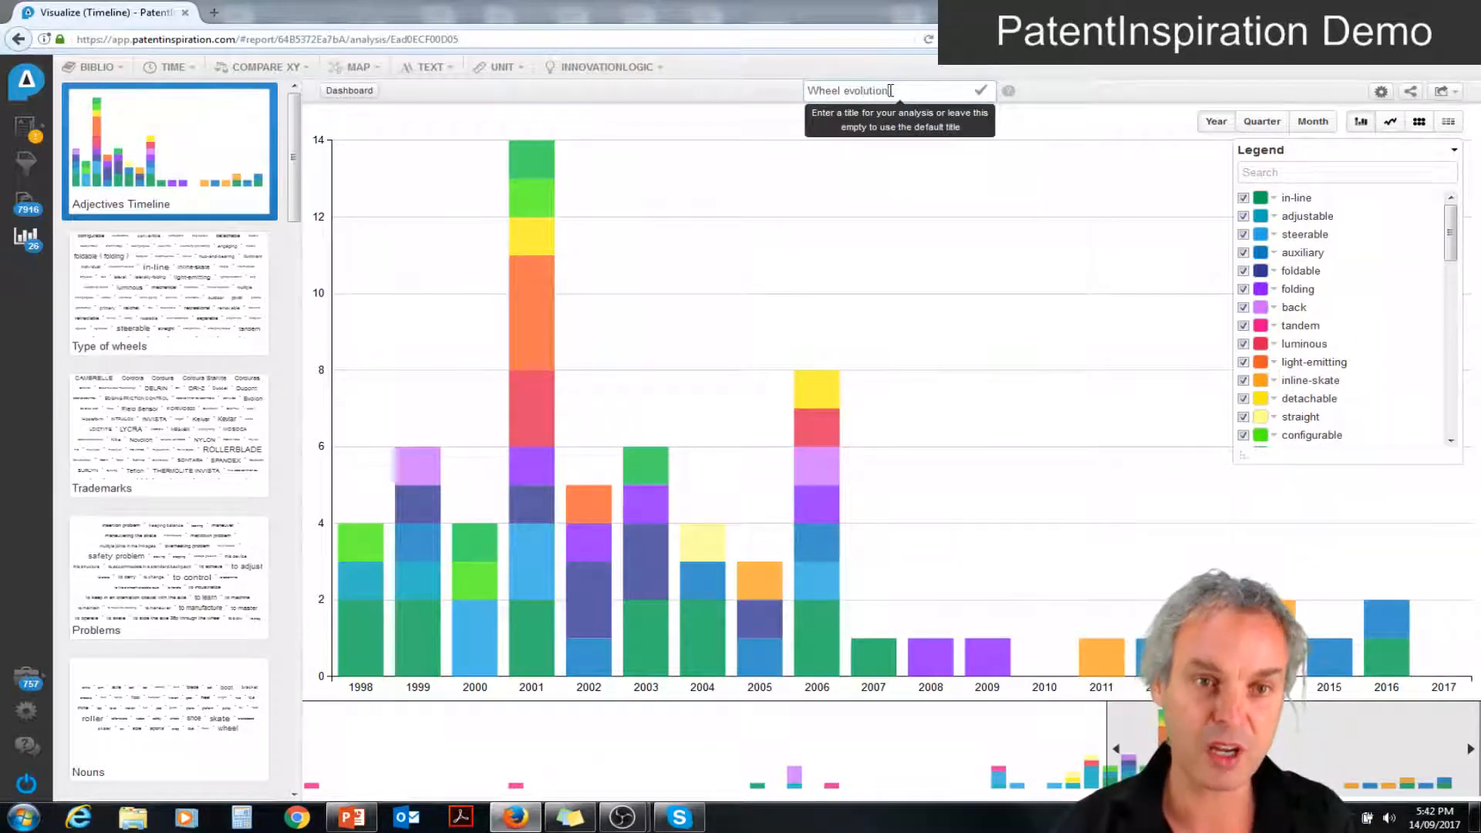
key("Return")
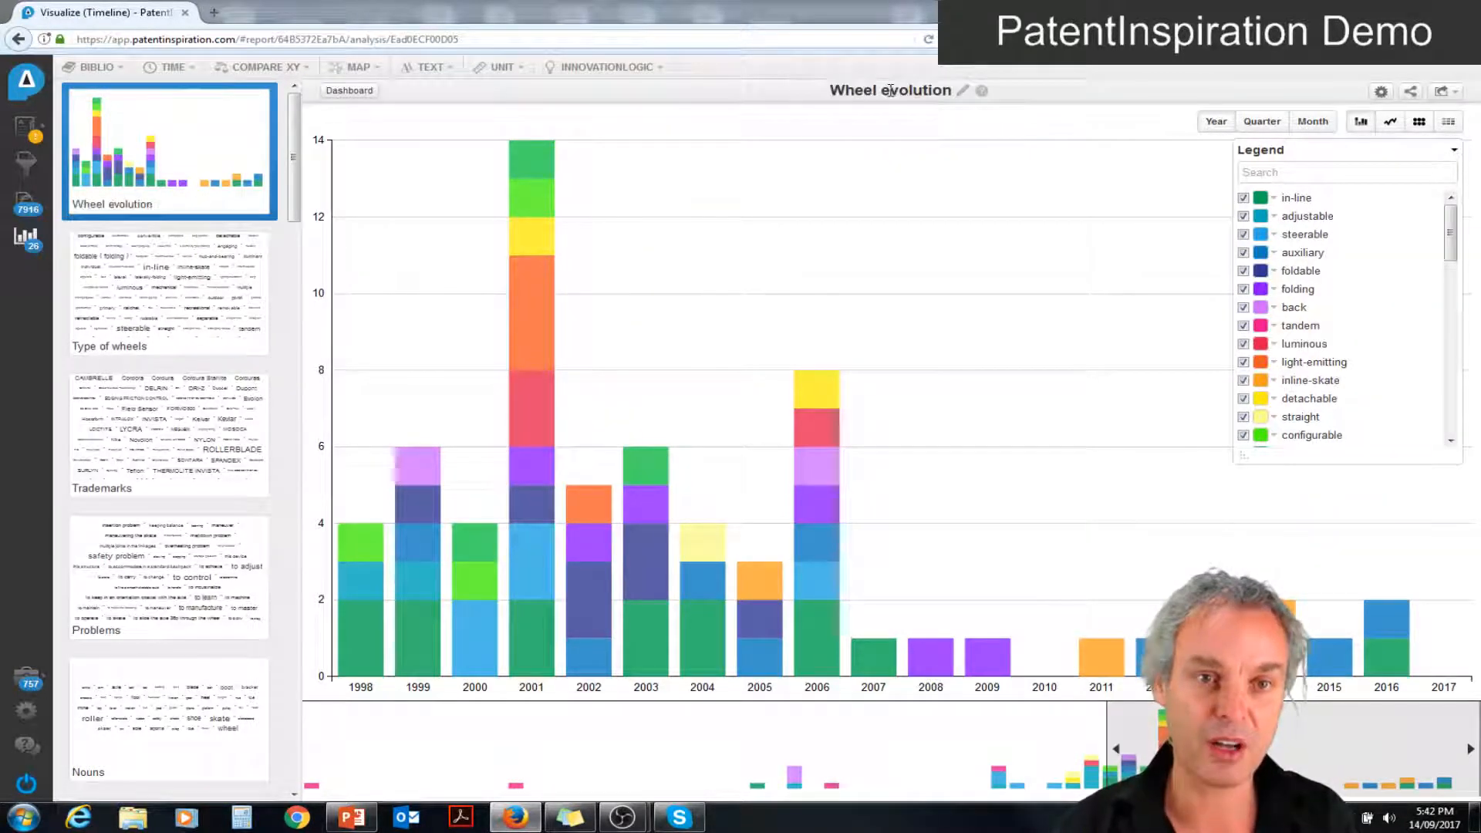
- Hide the terms "back" and "straight" in the Wheel evolution timeline and show "retractable" and "removable" instead
left_click(1243, 308)
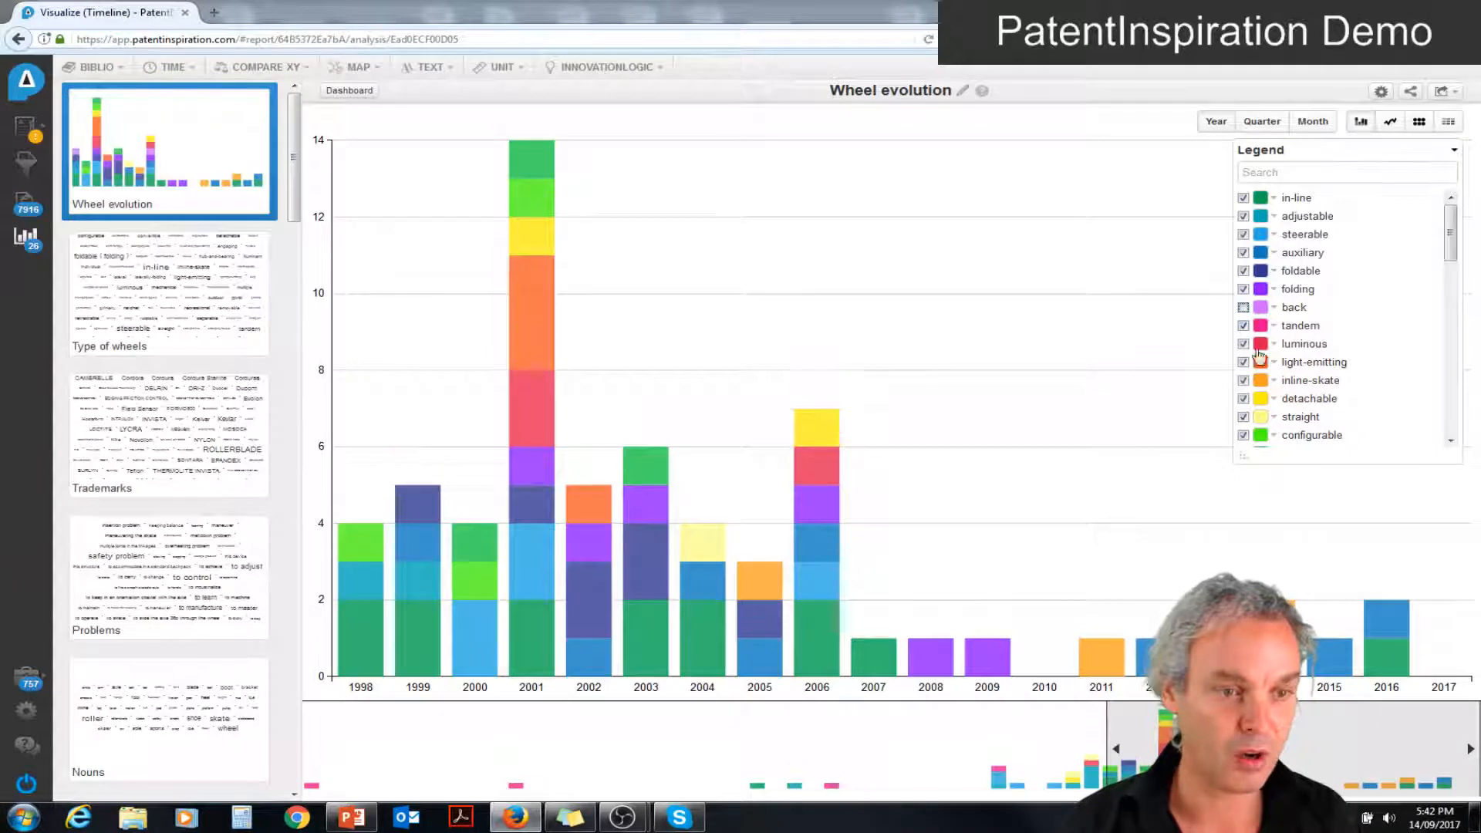
left_click(1243, 417)
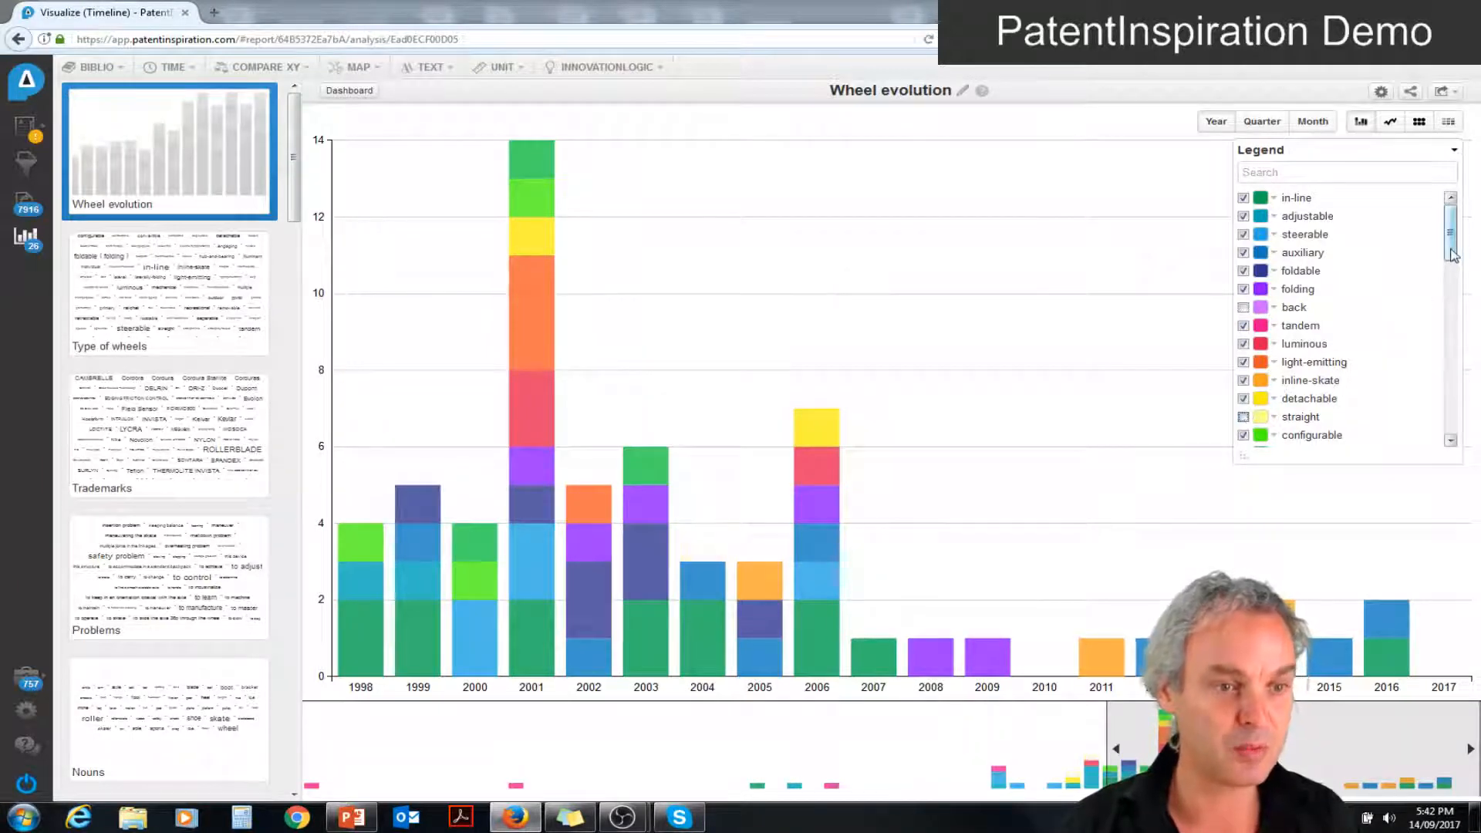
left_click_drag(1450, 254, 1453, 297)
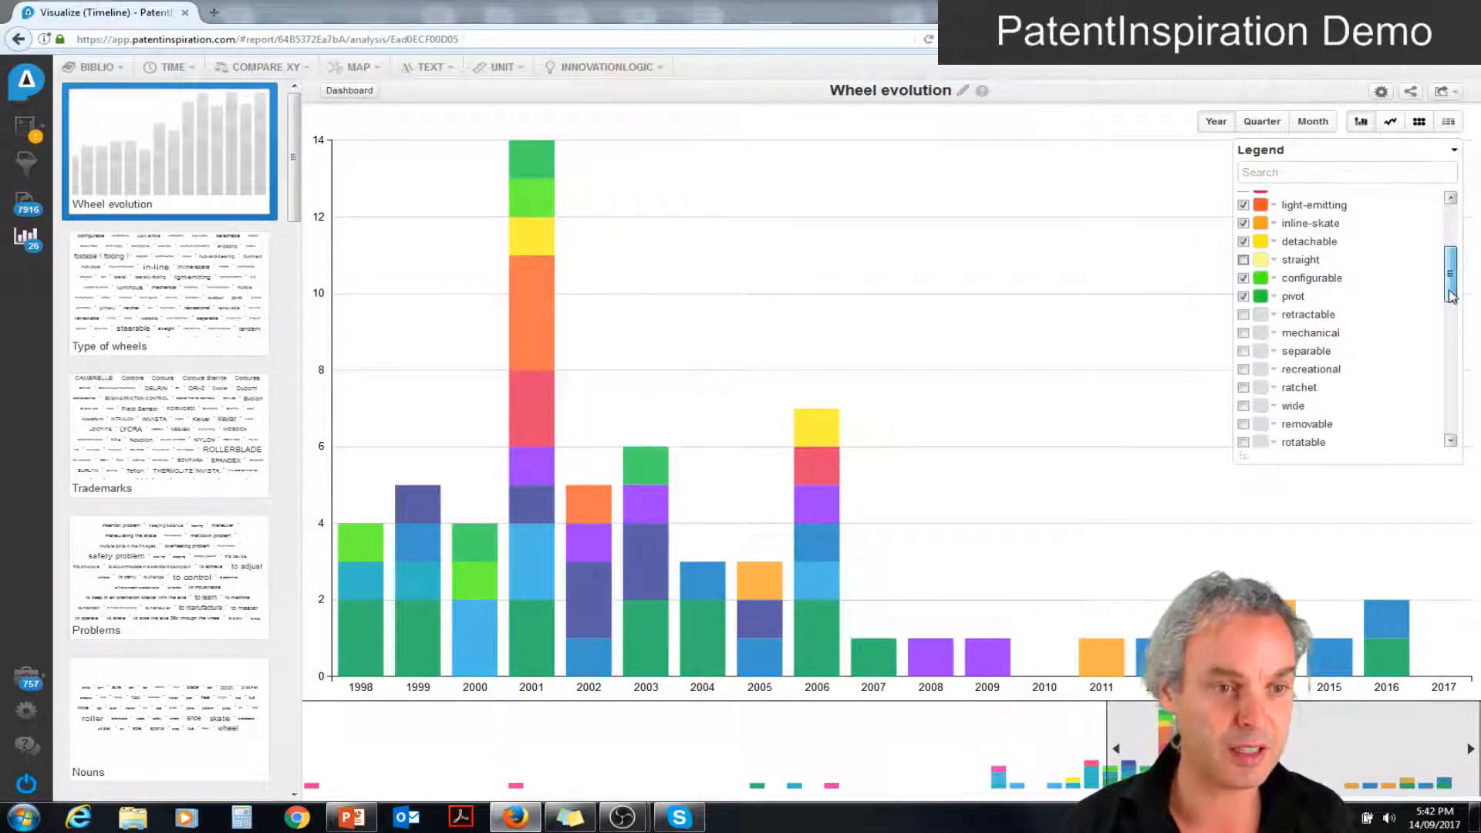
left_click(1243, 315)
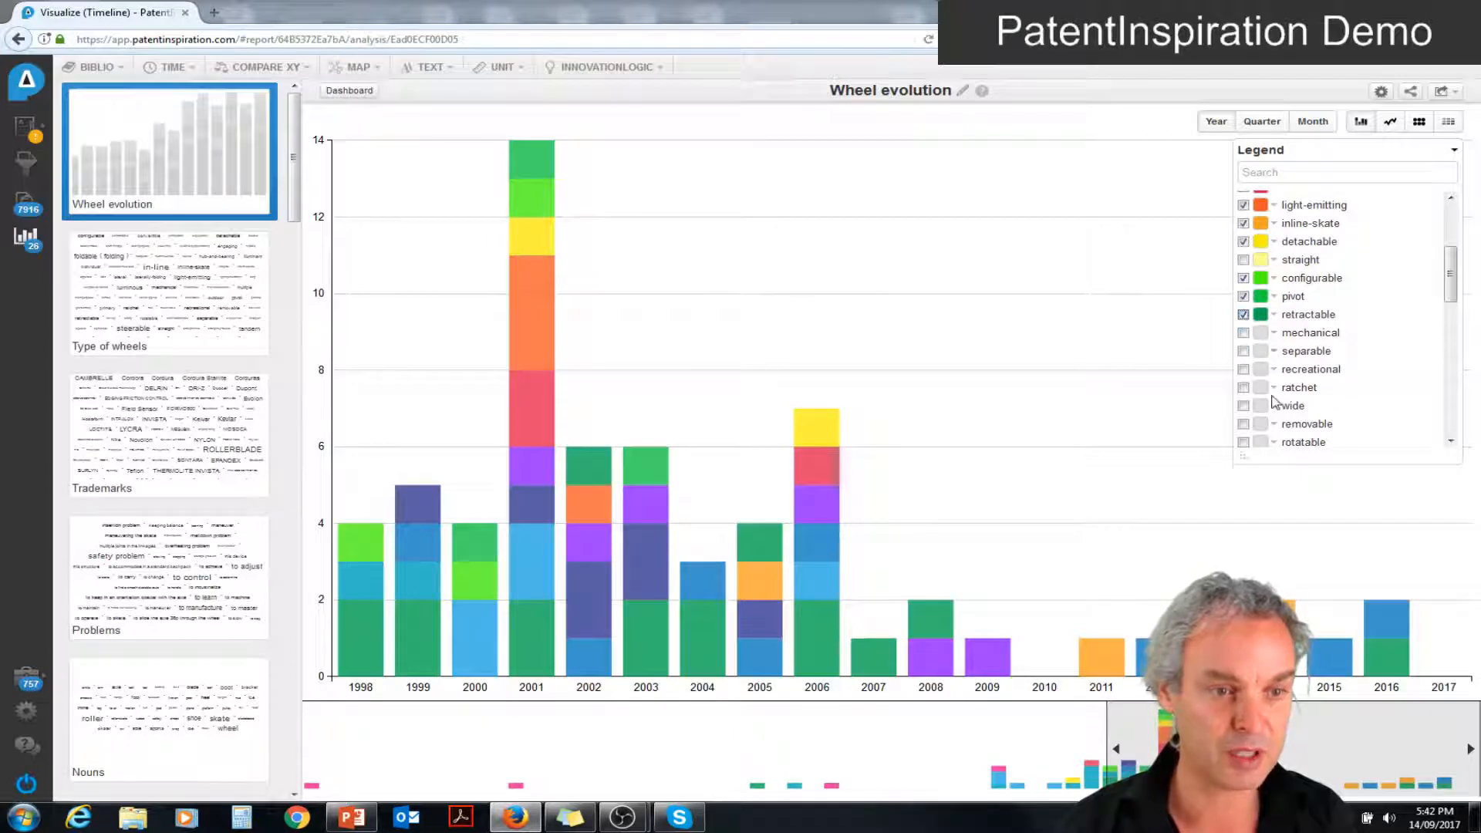
left_click(1243, 425)
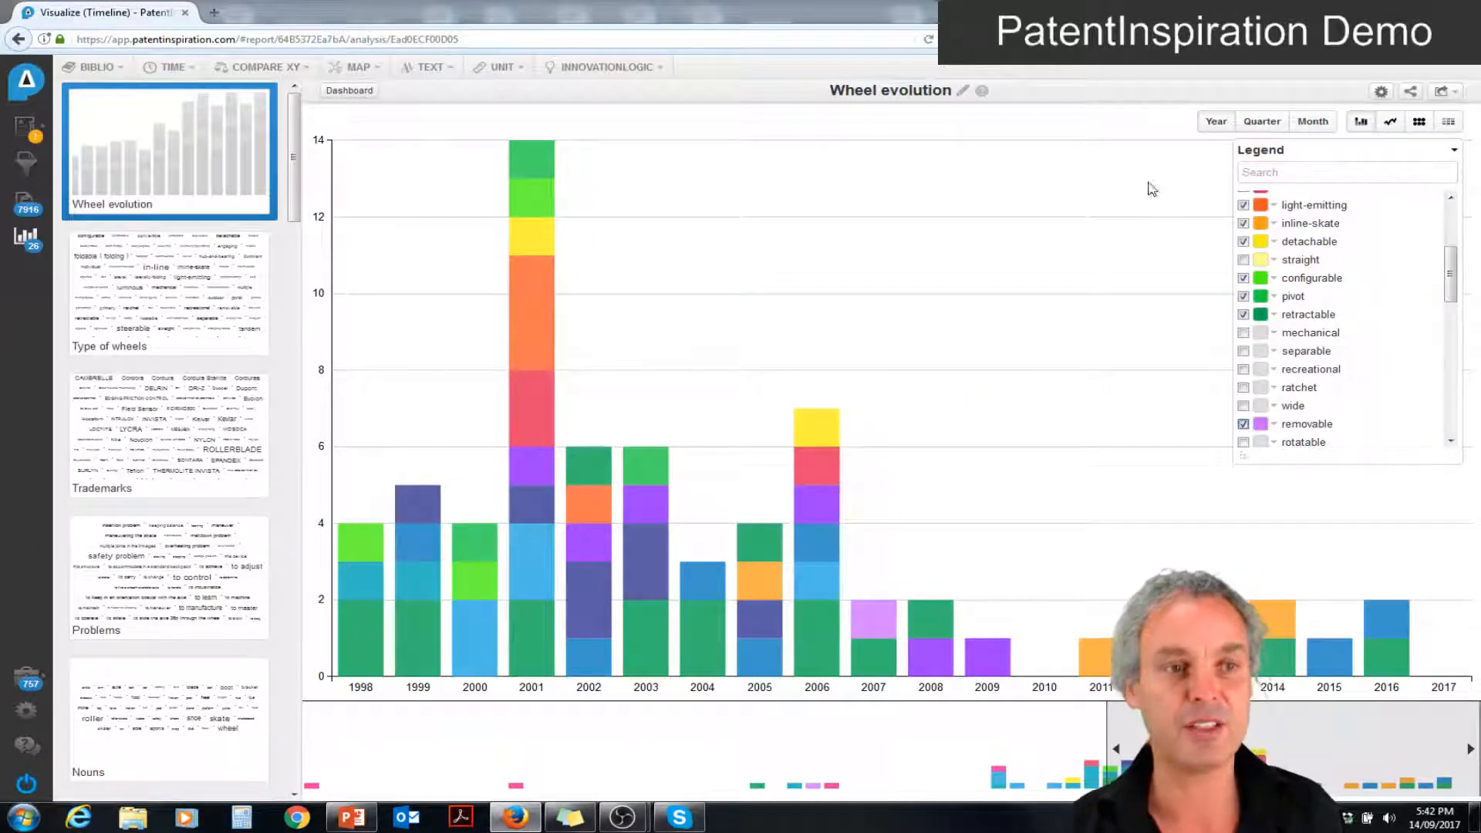
- Display Wheel evolution as a bubble matrix with the legend collapsed and the time range extended back to 1985, and return to the dashboard
left_click(1419, 124)
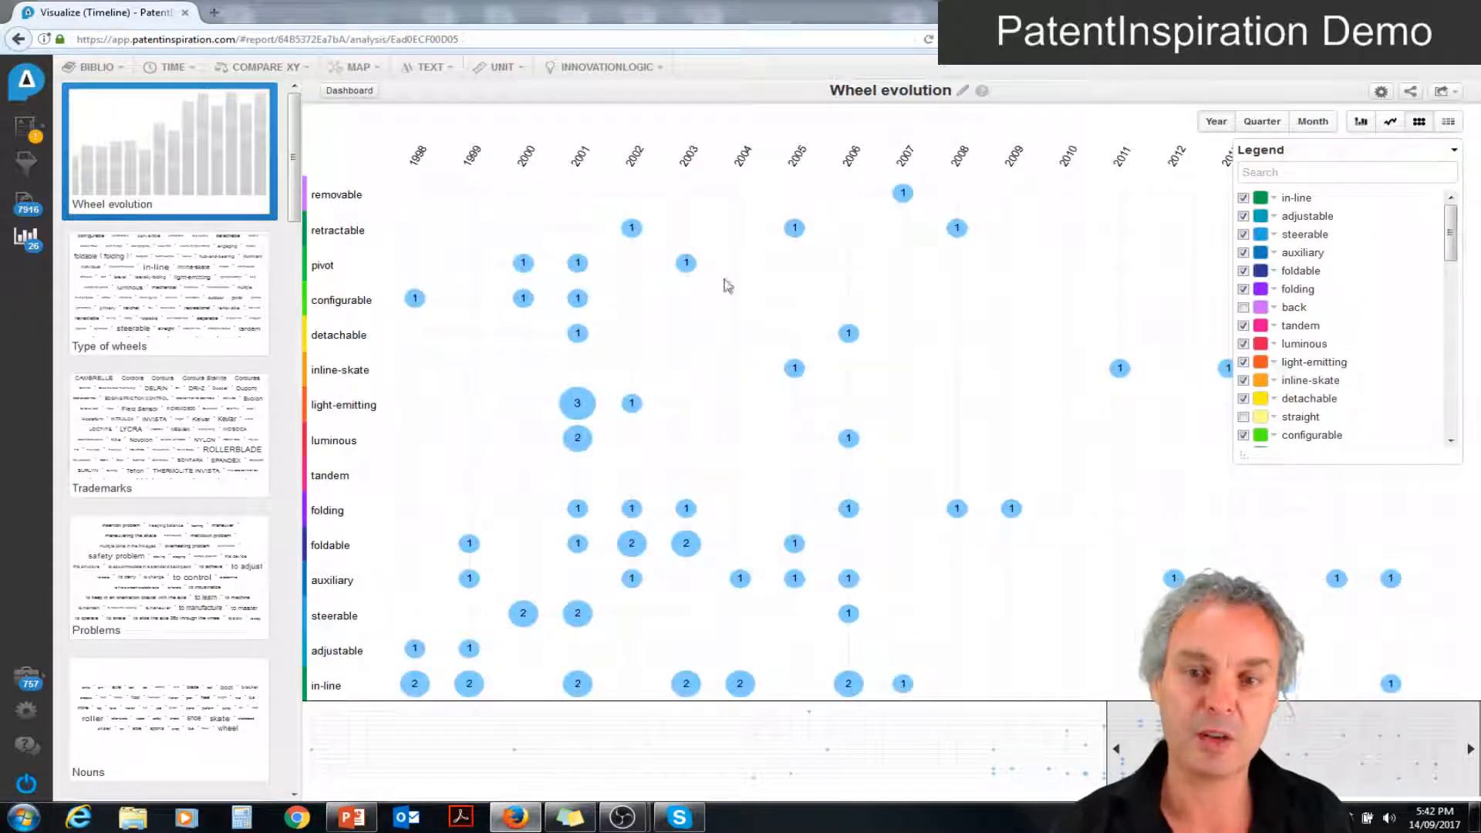
left_click(1453, 150)
left_click_drag(1107, 724, 848, 723)
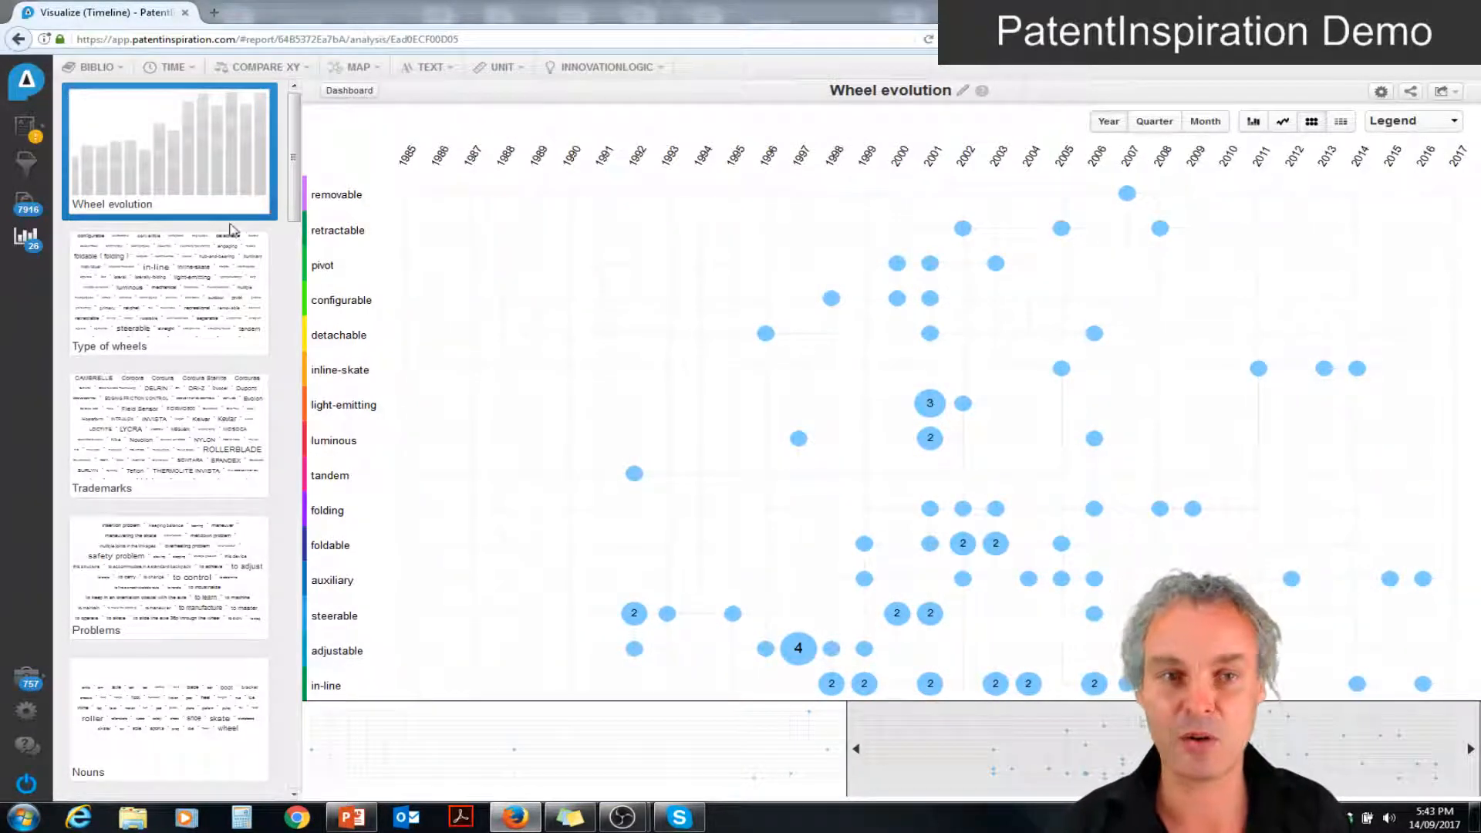
mouse_move(213, 202)
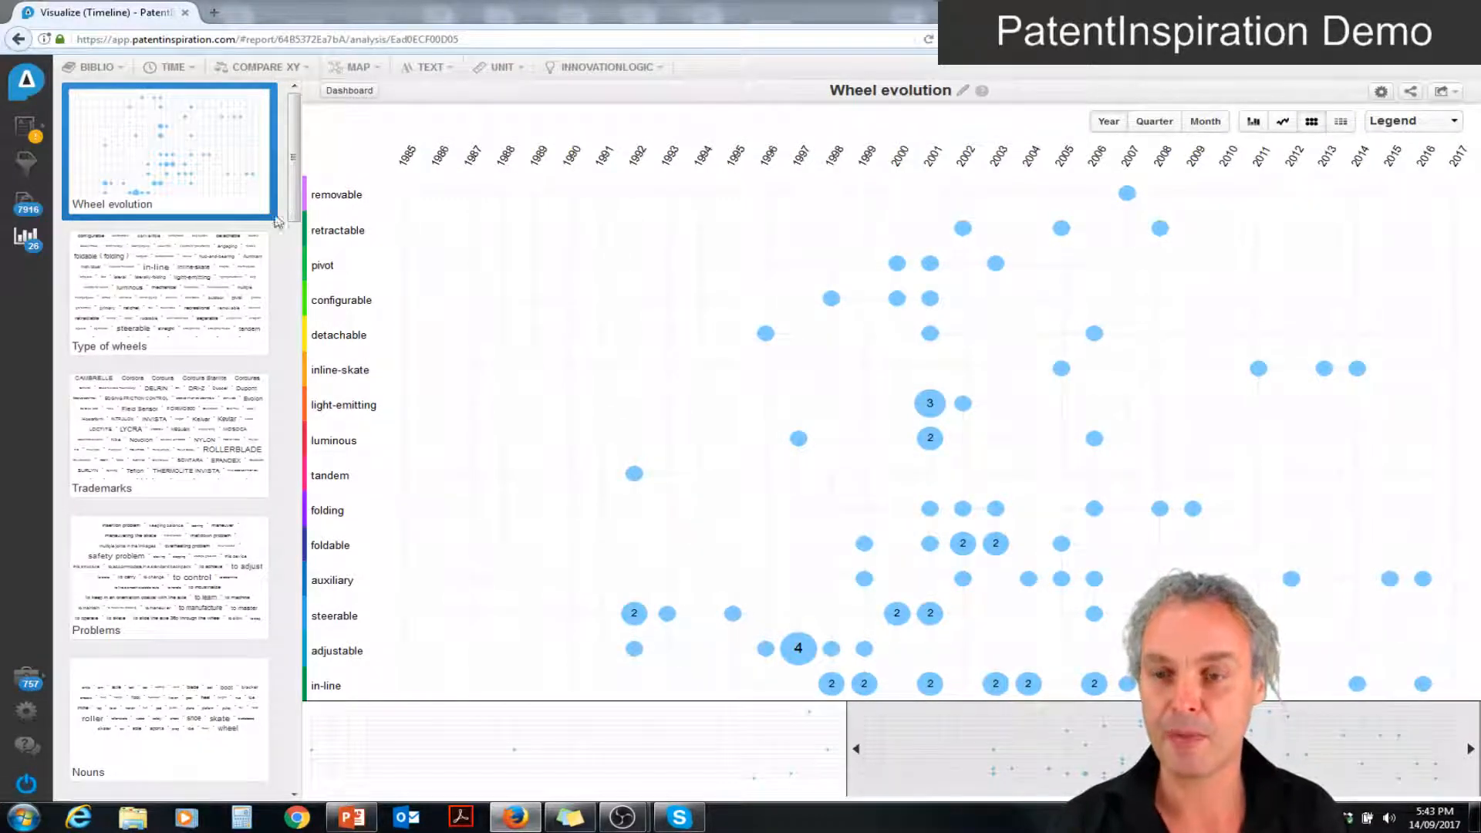
mouse_move(213, 294)
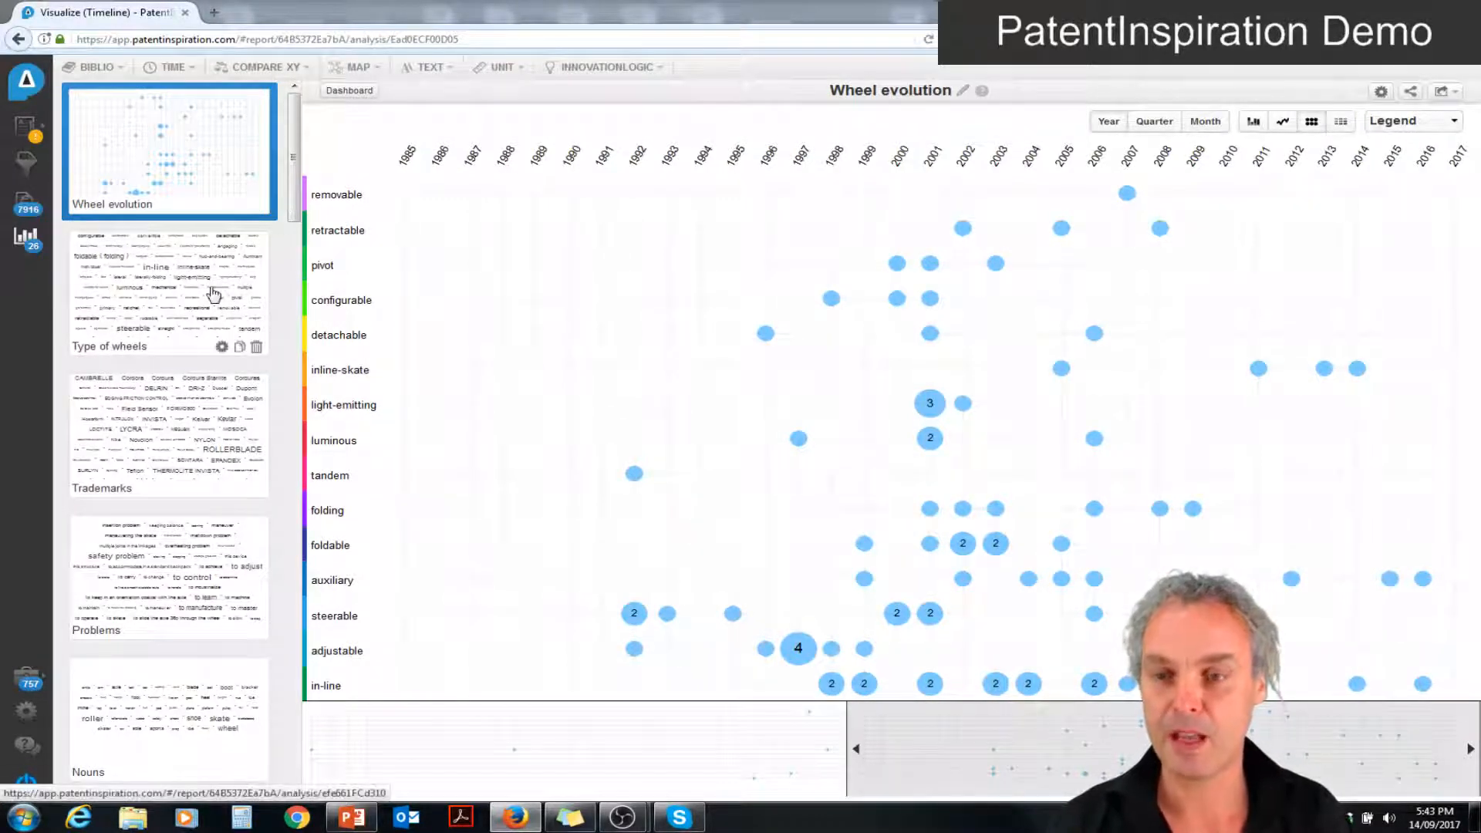
left_click(25, 239)
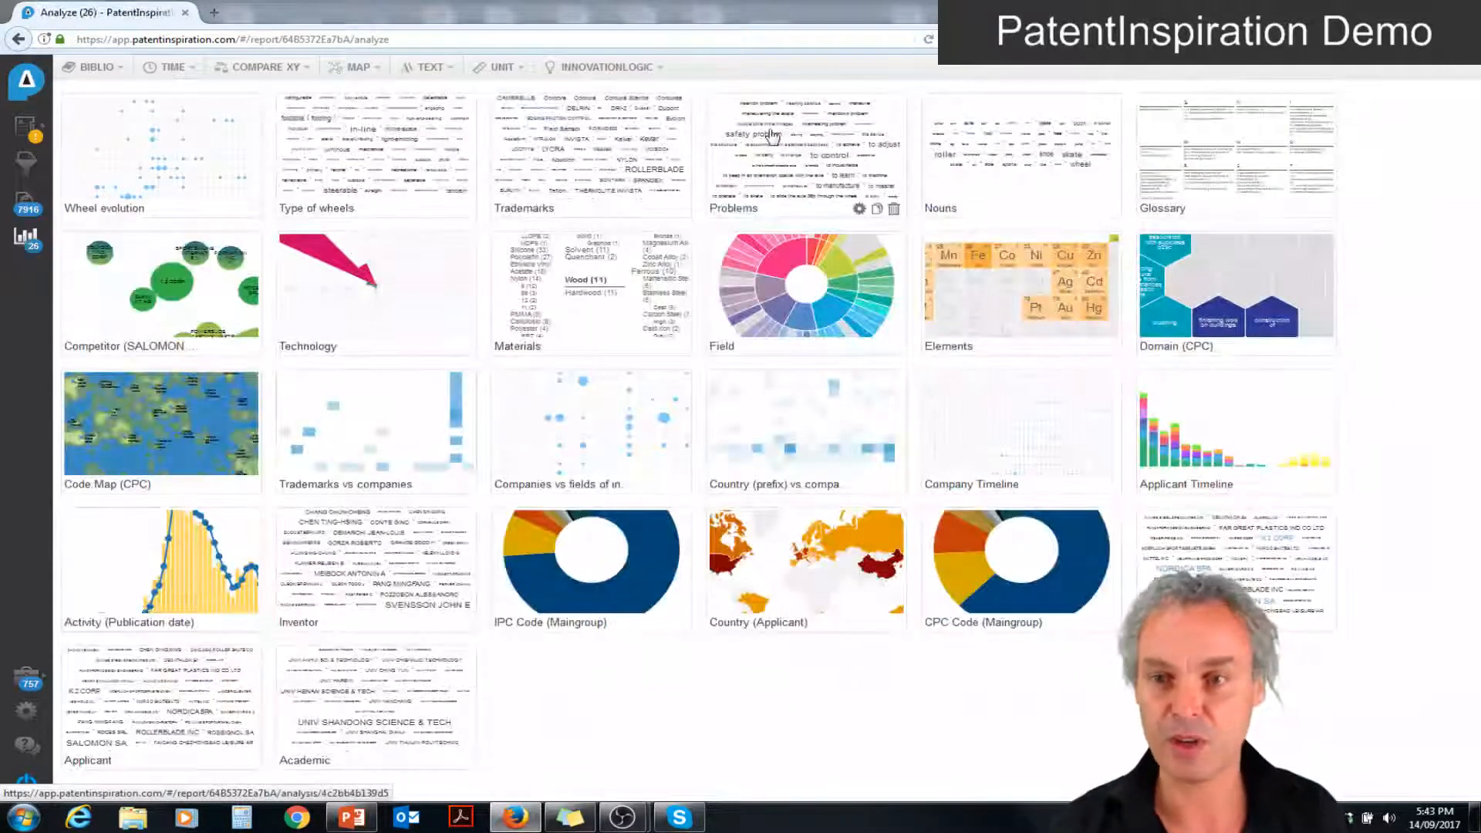
- Add a text pattern analysis for "flexib* *" over title and abstract, and close the configuration
left_click(435, 75)
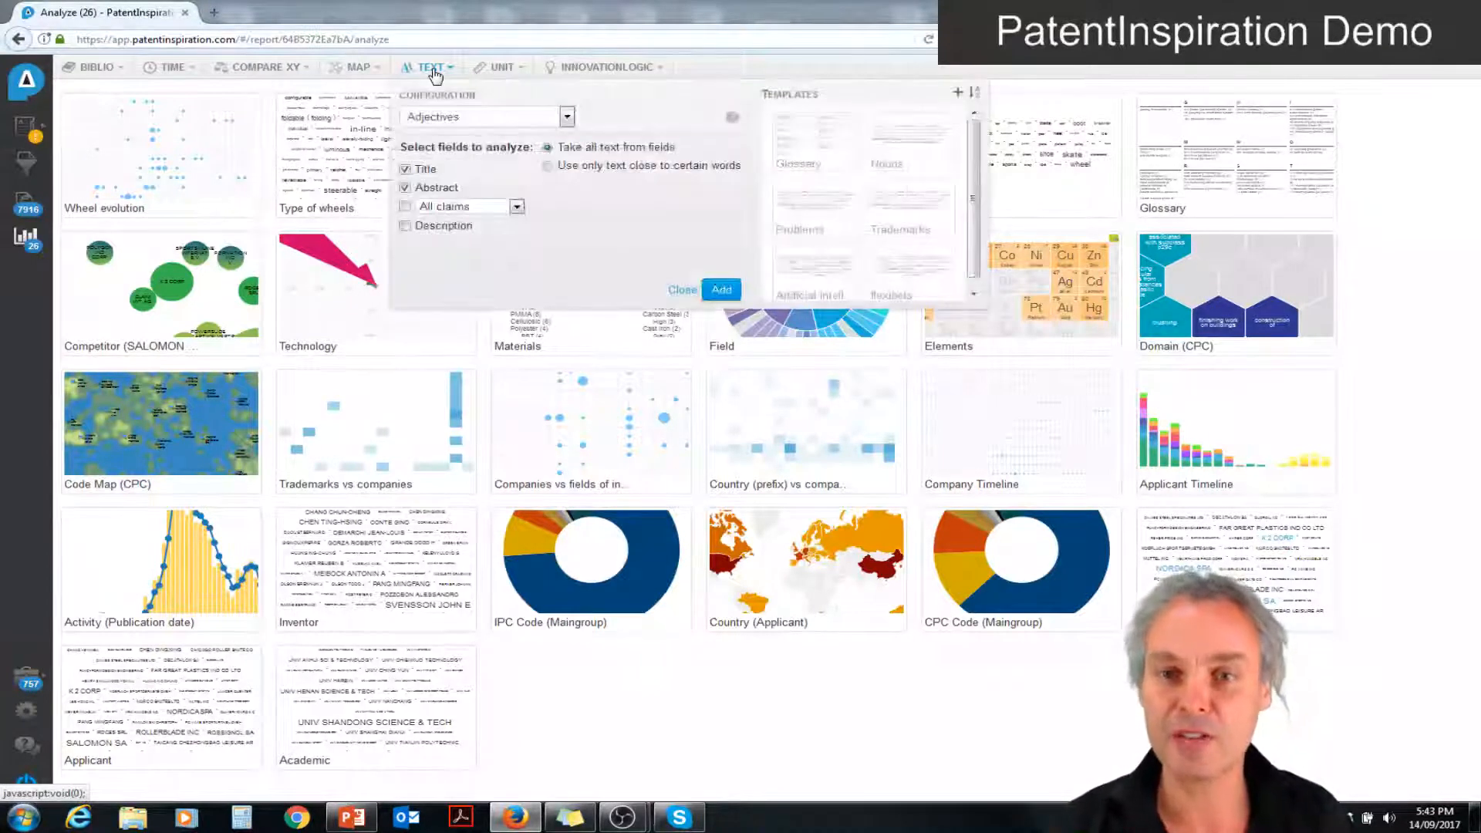
left_click(456, 120)
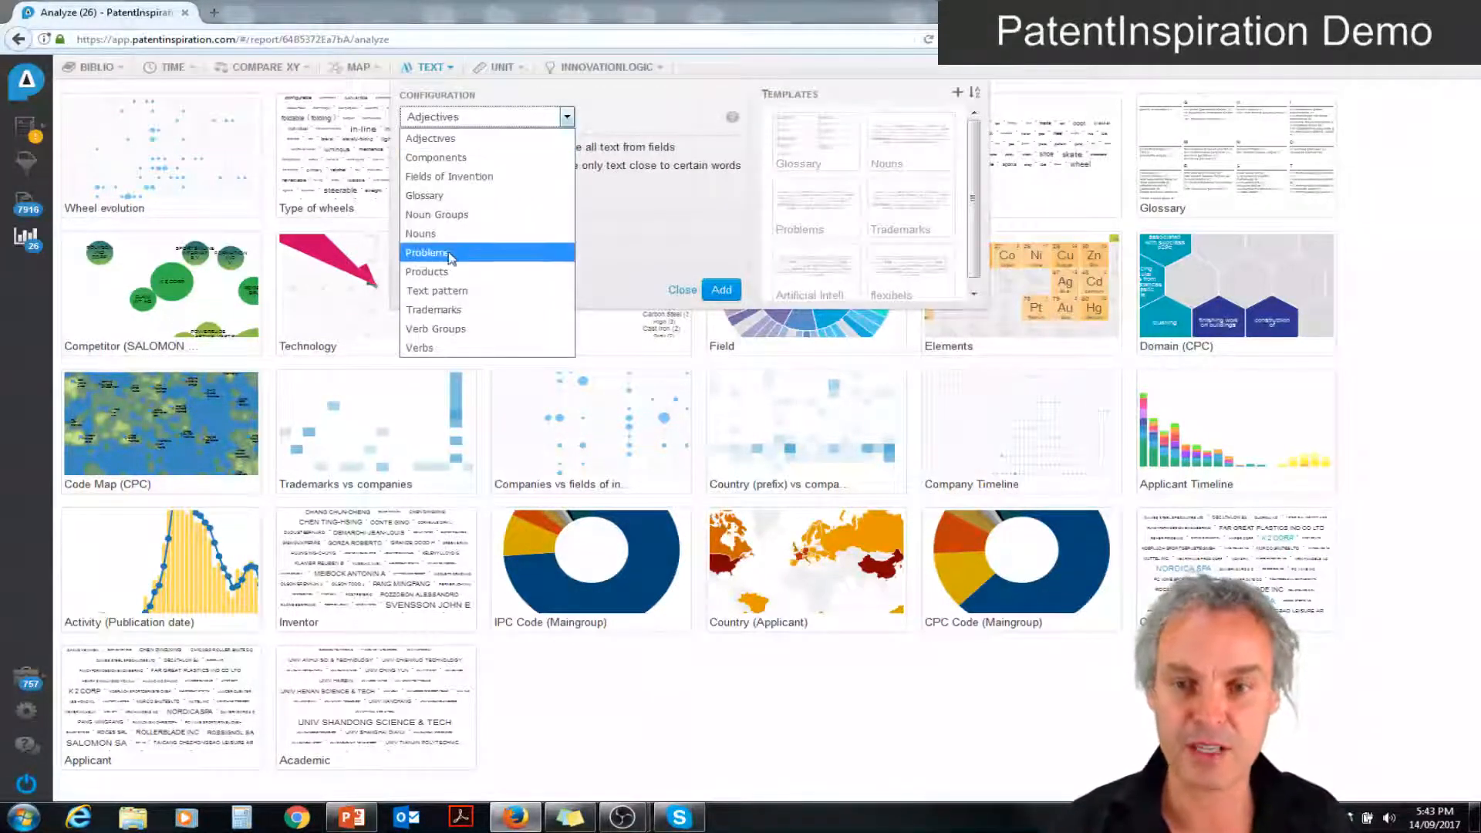
left_click(458, 291)
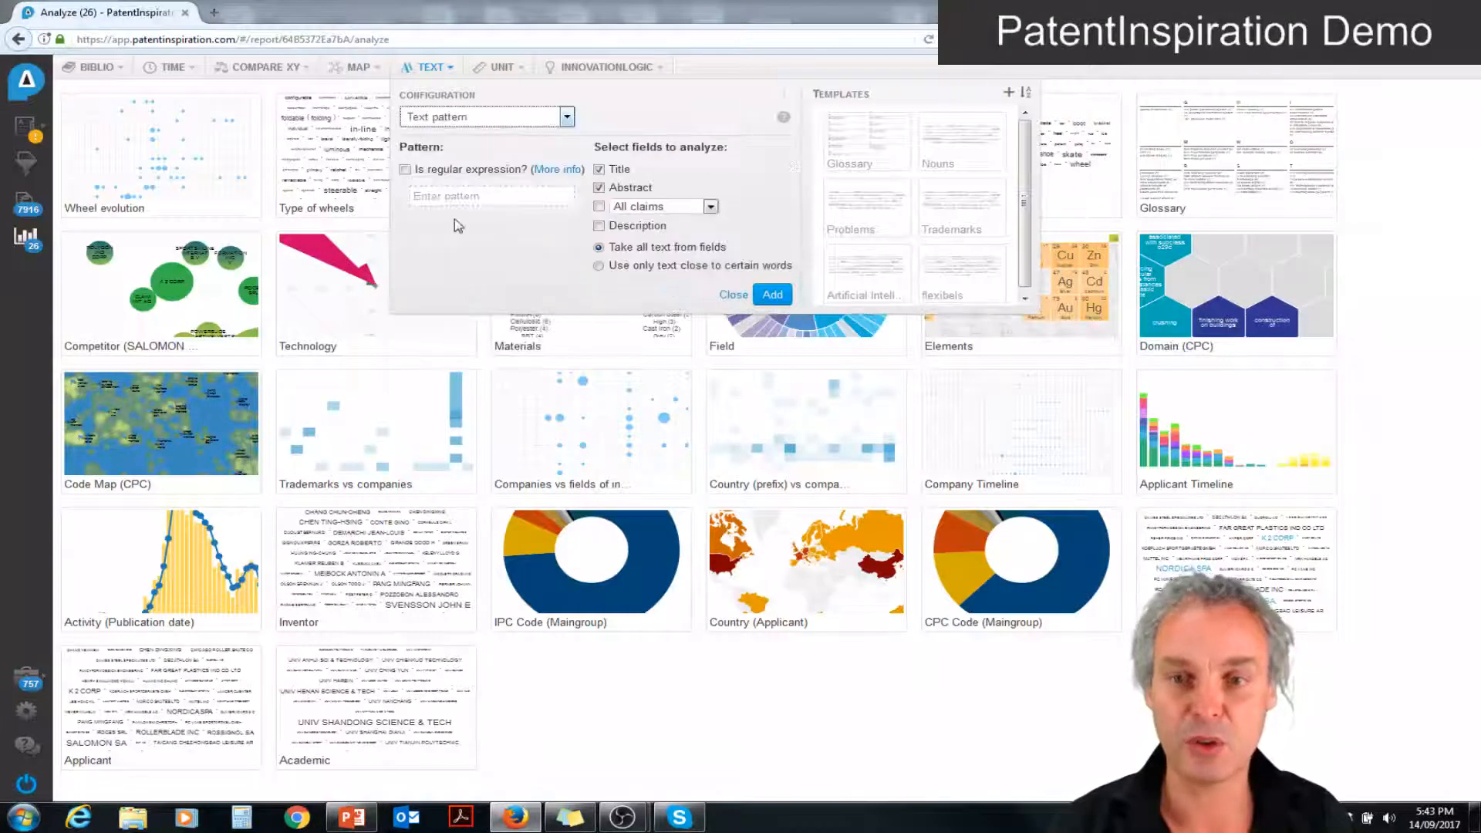
left_click(439, 196)
type("t")
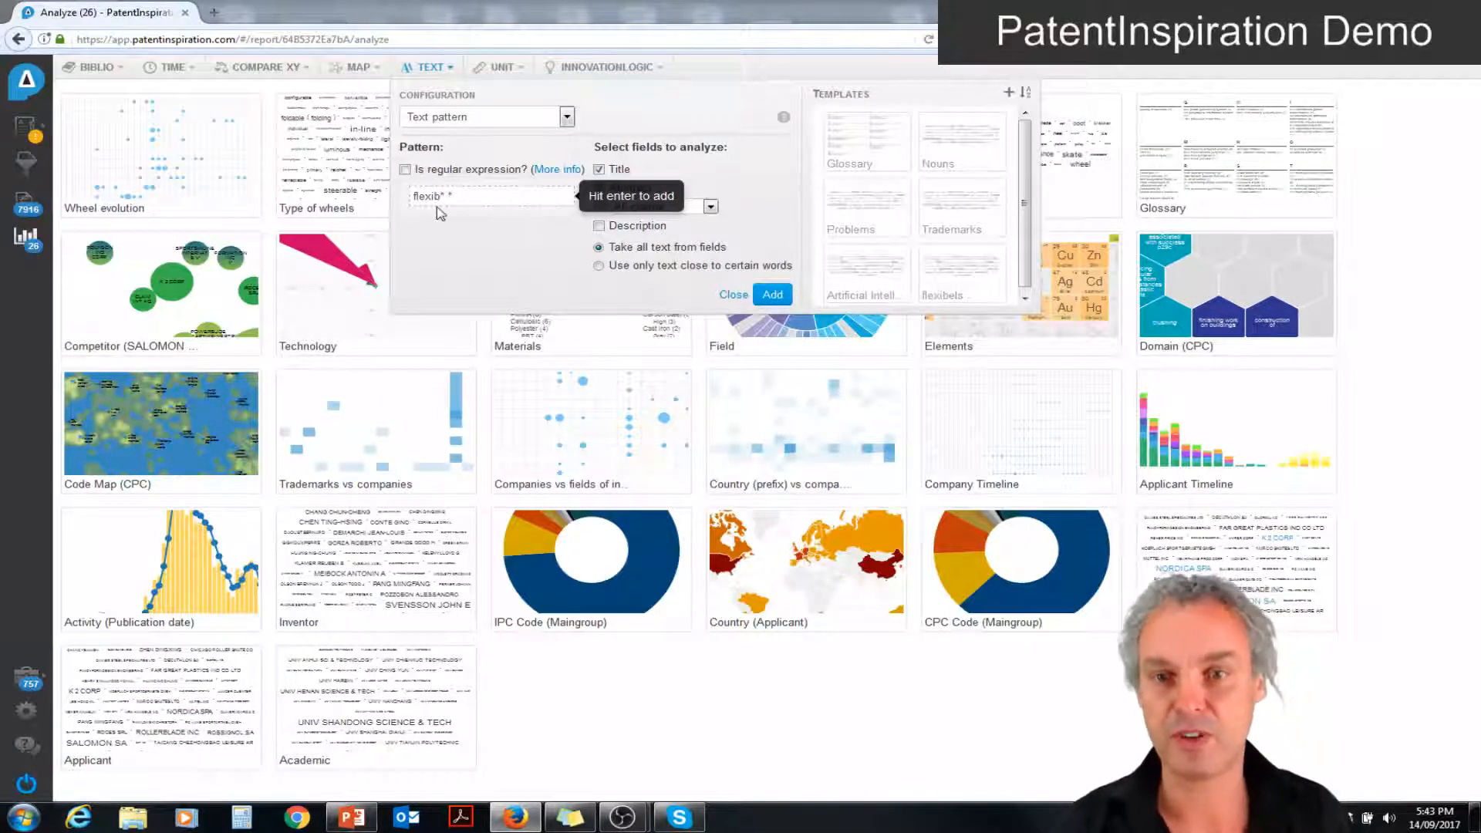
type("*")
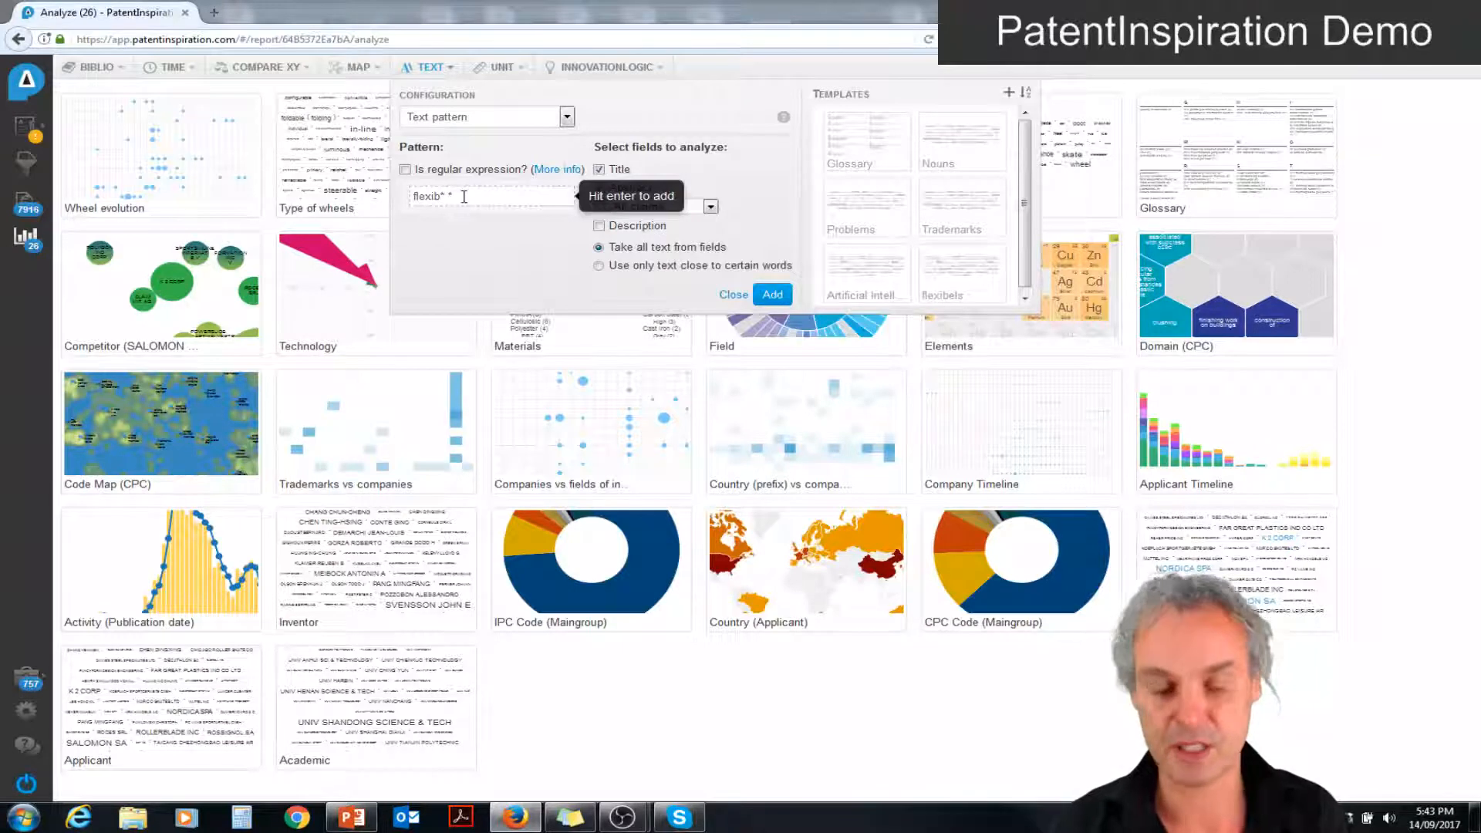
key("Return")
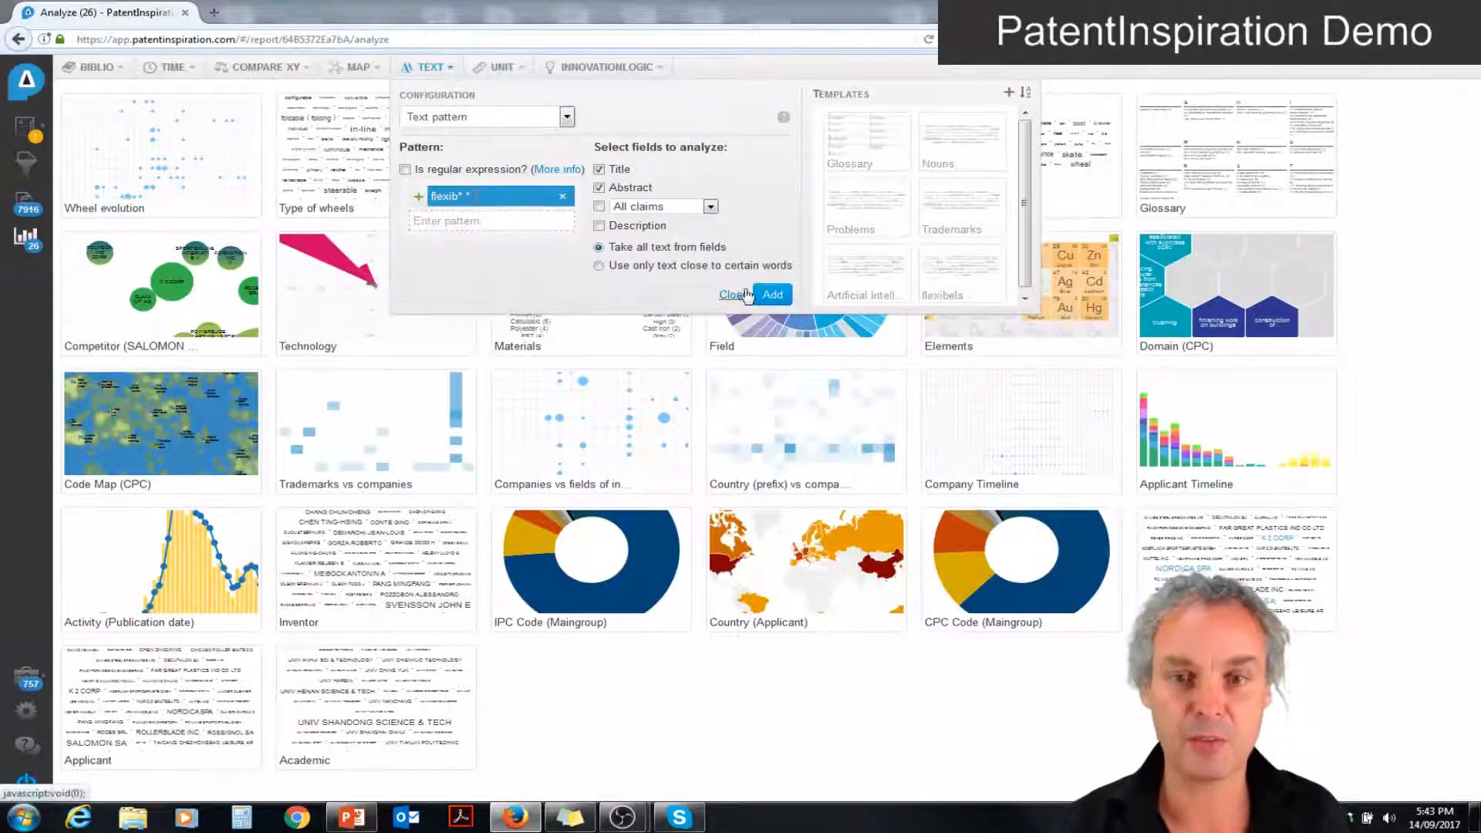
left_click(465, 193)
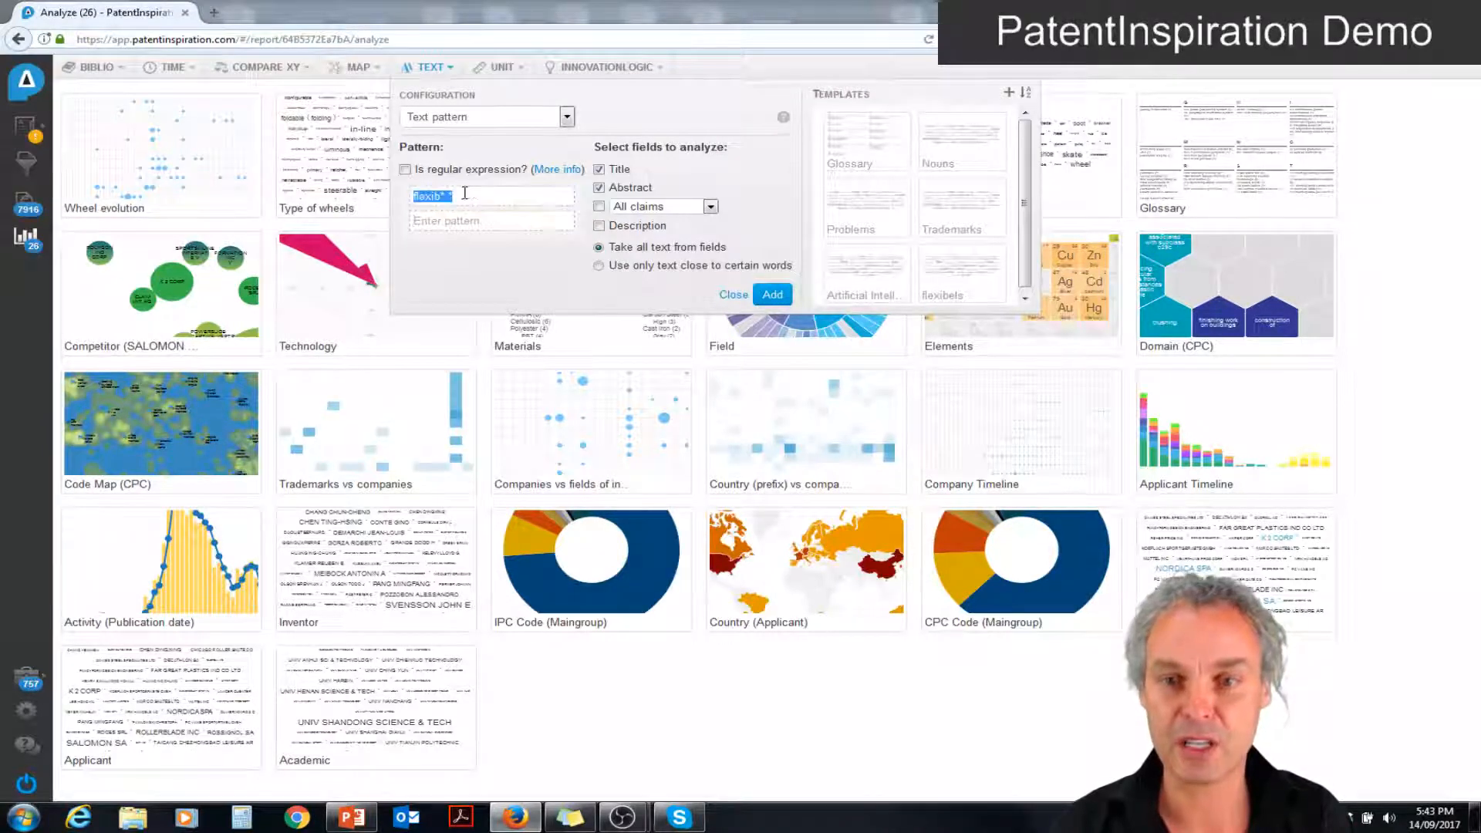
left_click(447, 196)
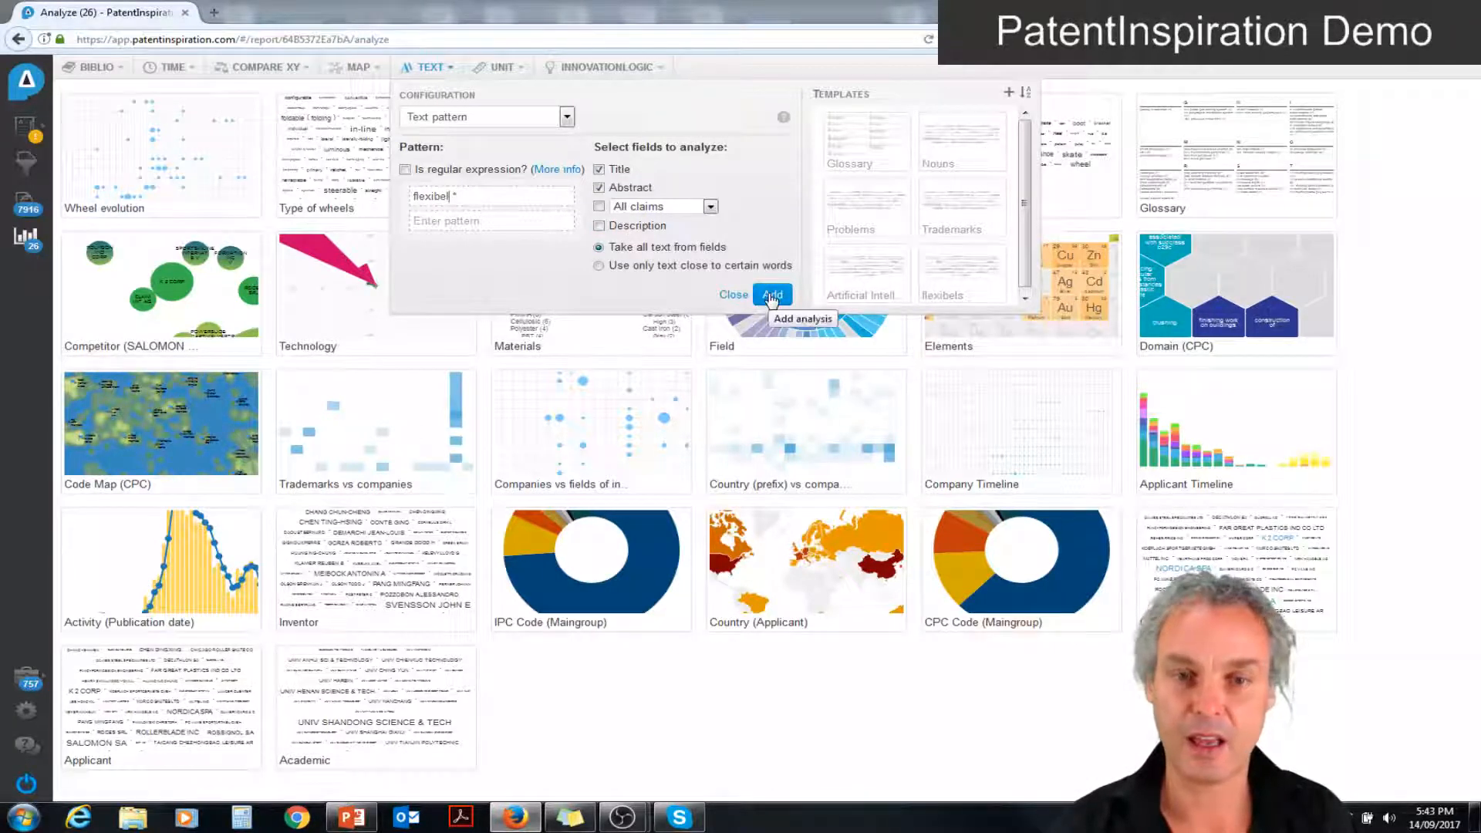
left_click(769, 296)
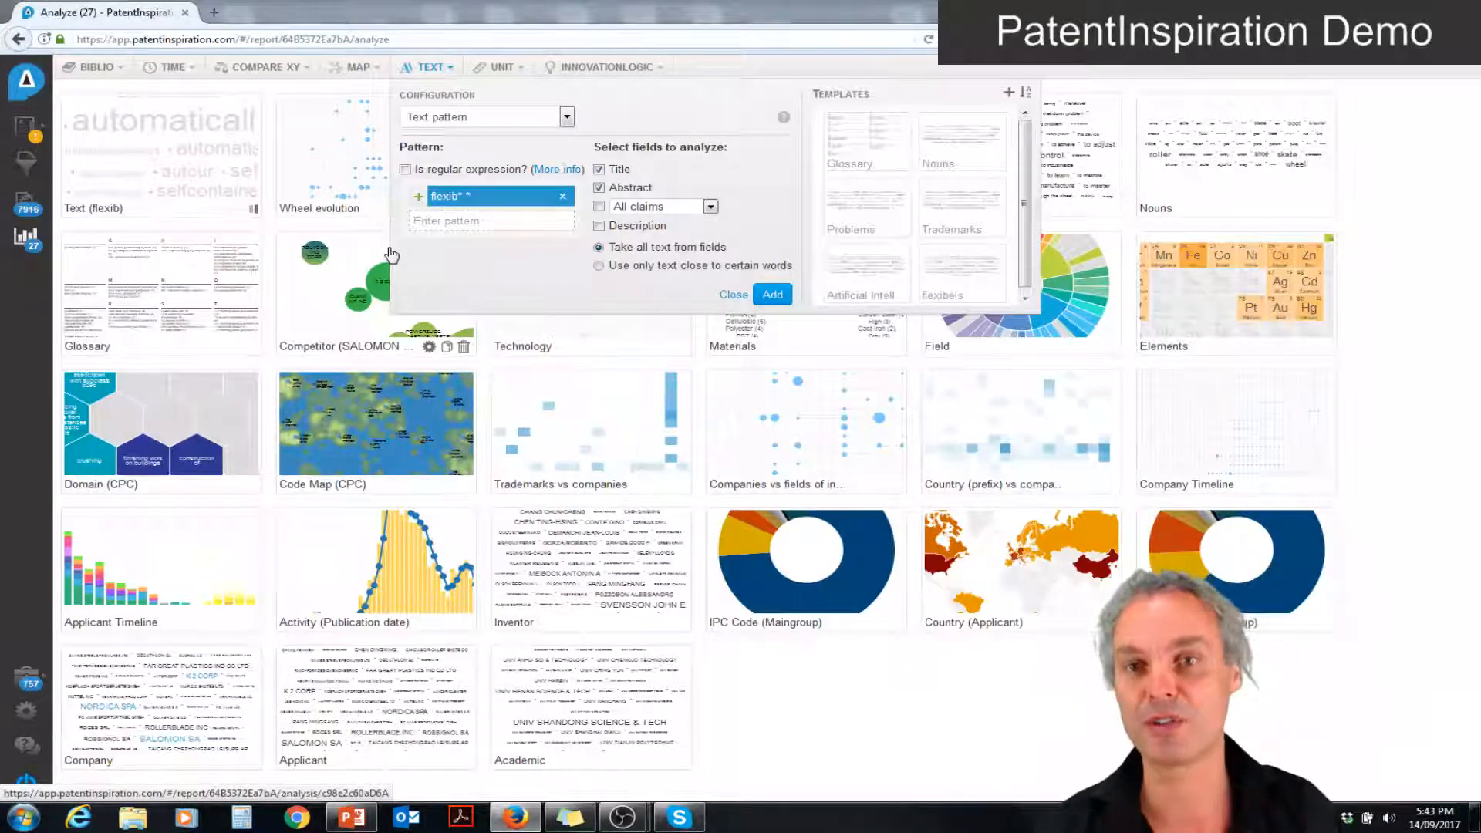
left_click(434, 70)
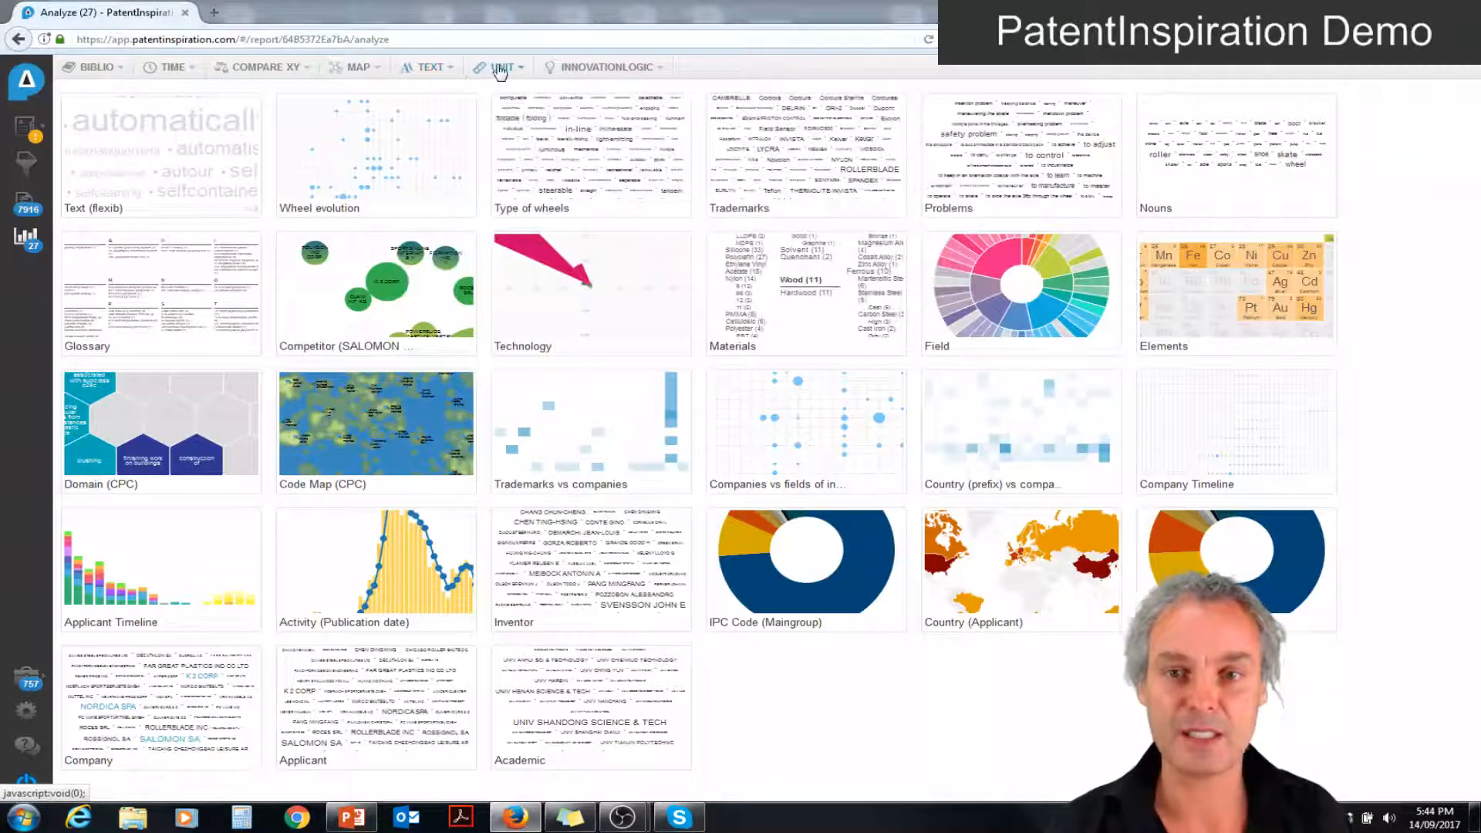
- Add unit analyses from the Unit Field, Power, Pressure and Temperature templates
left_click(499, 70)
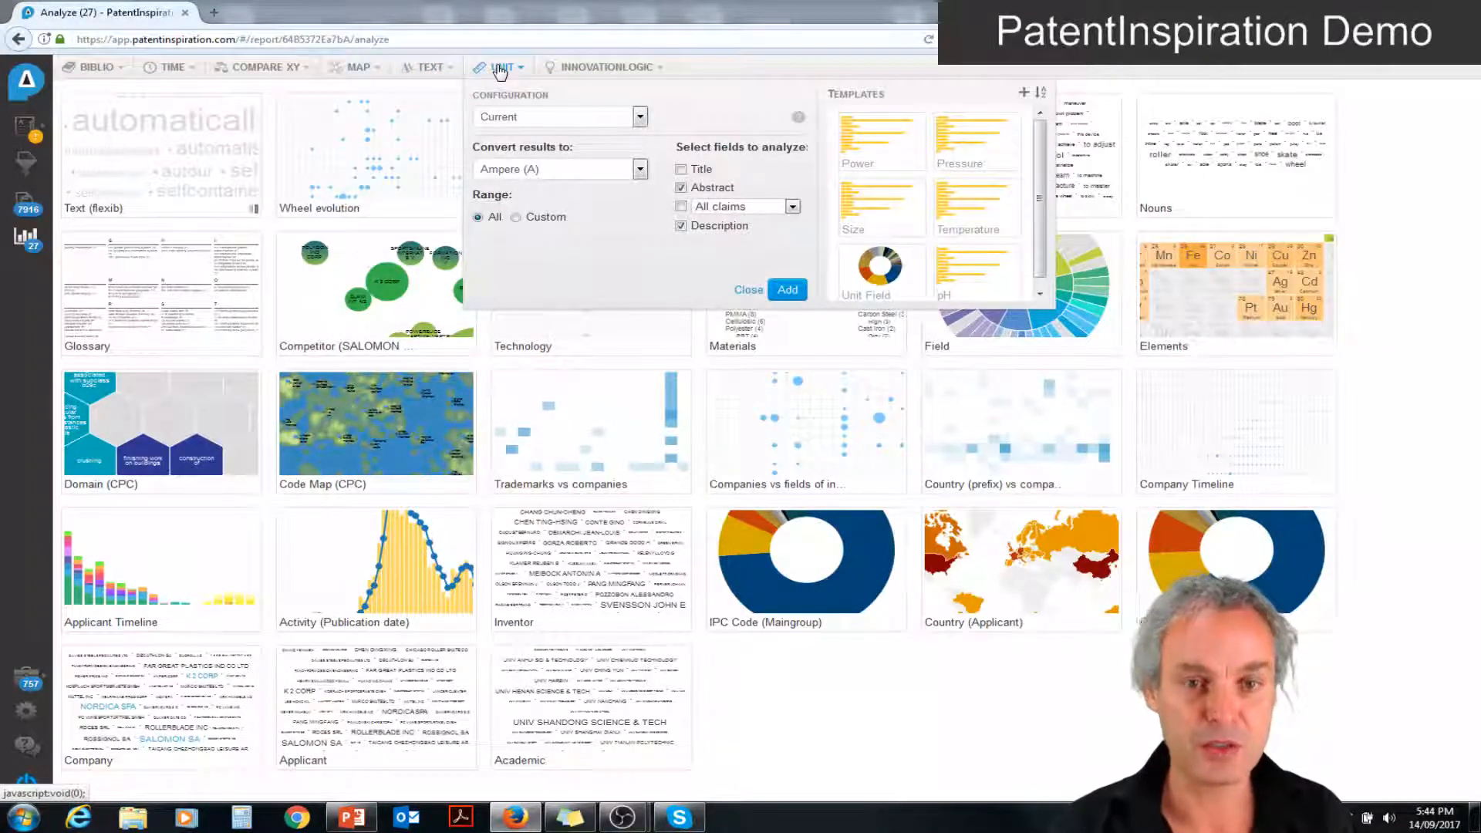
left_click(880, 272)
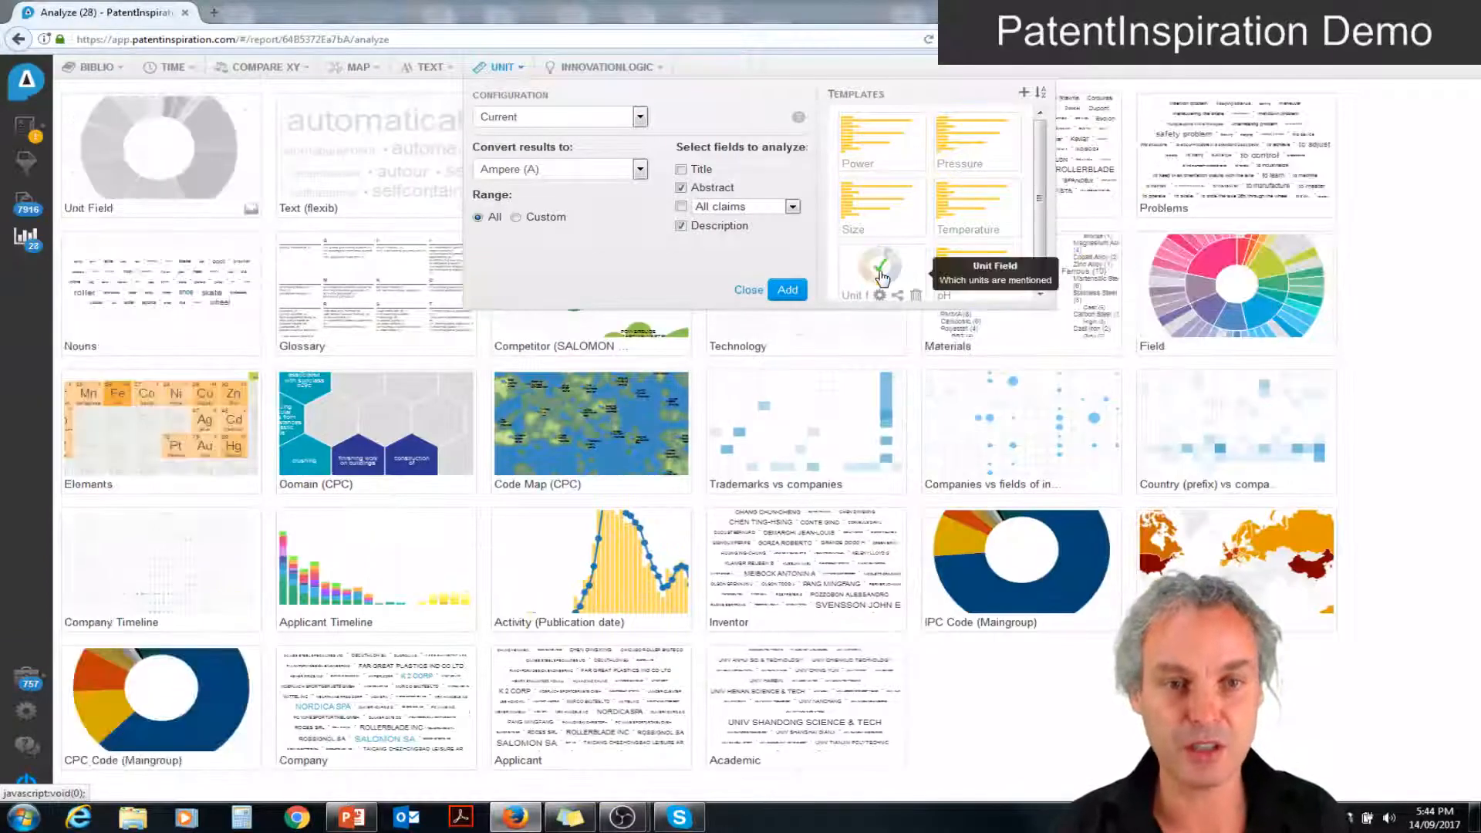
left_click(879, 140)
left_click(970, 138)
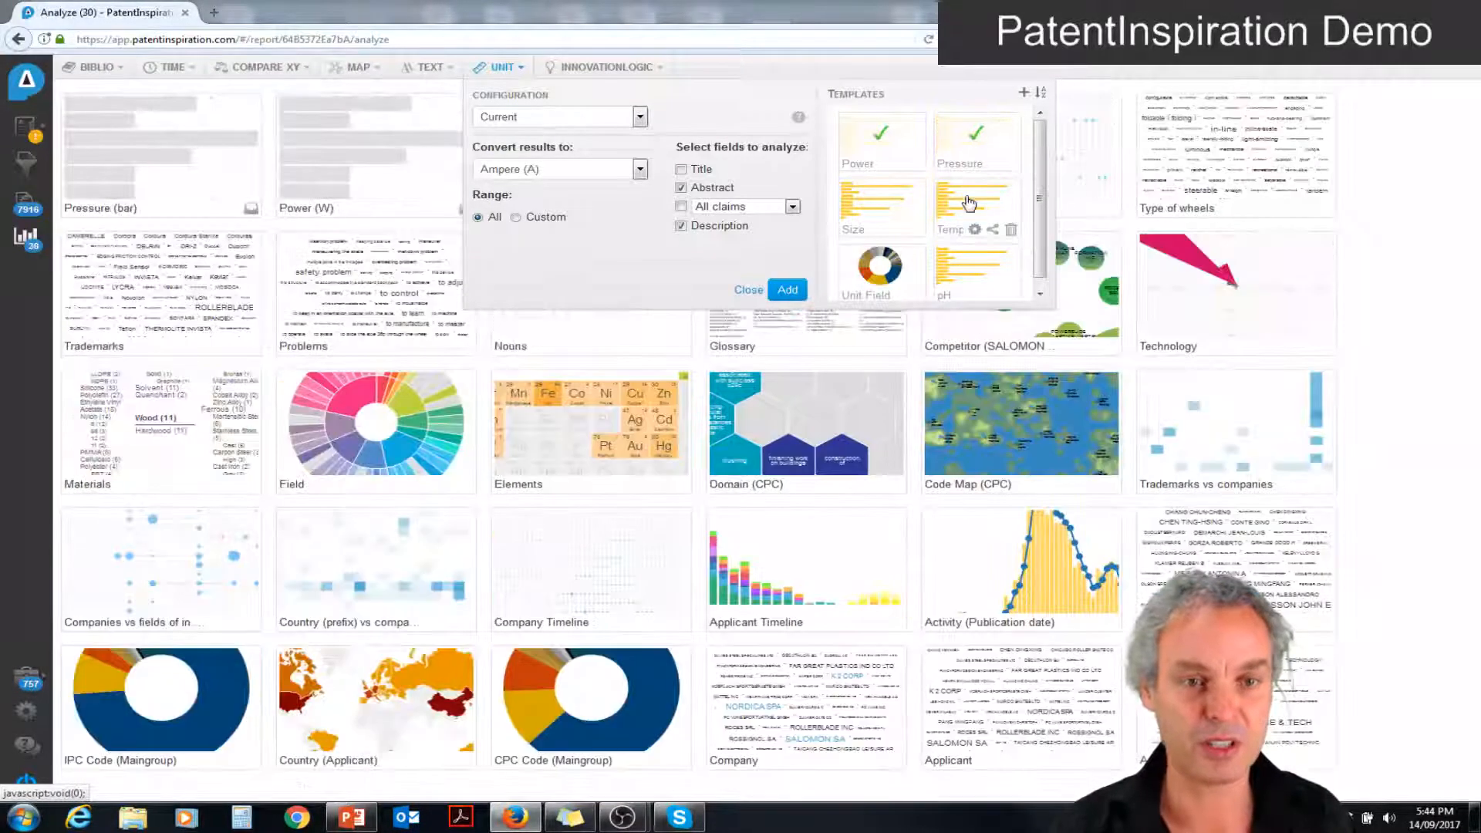
left_click(970, 202)
- Add a Speed unit analysis with results converted to meter per second, and close the configuration
left_click(536, 118)
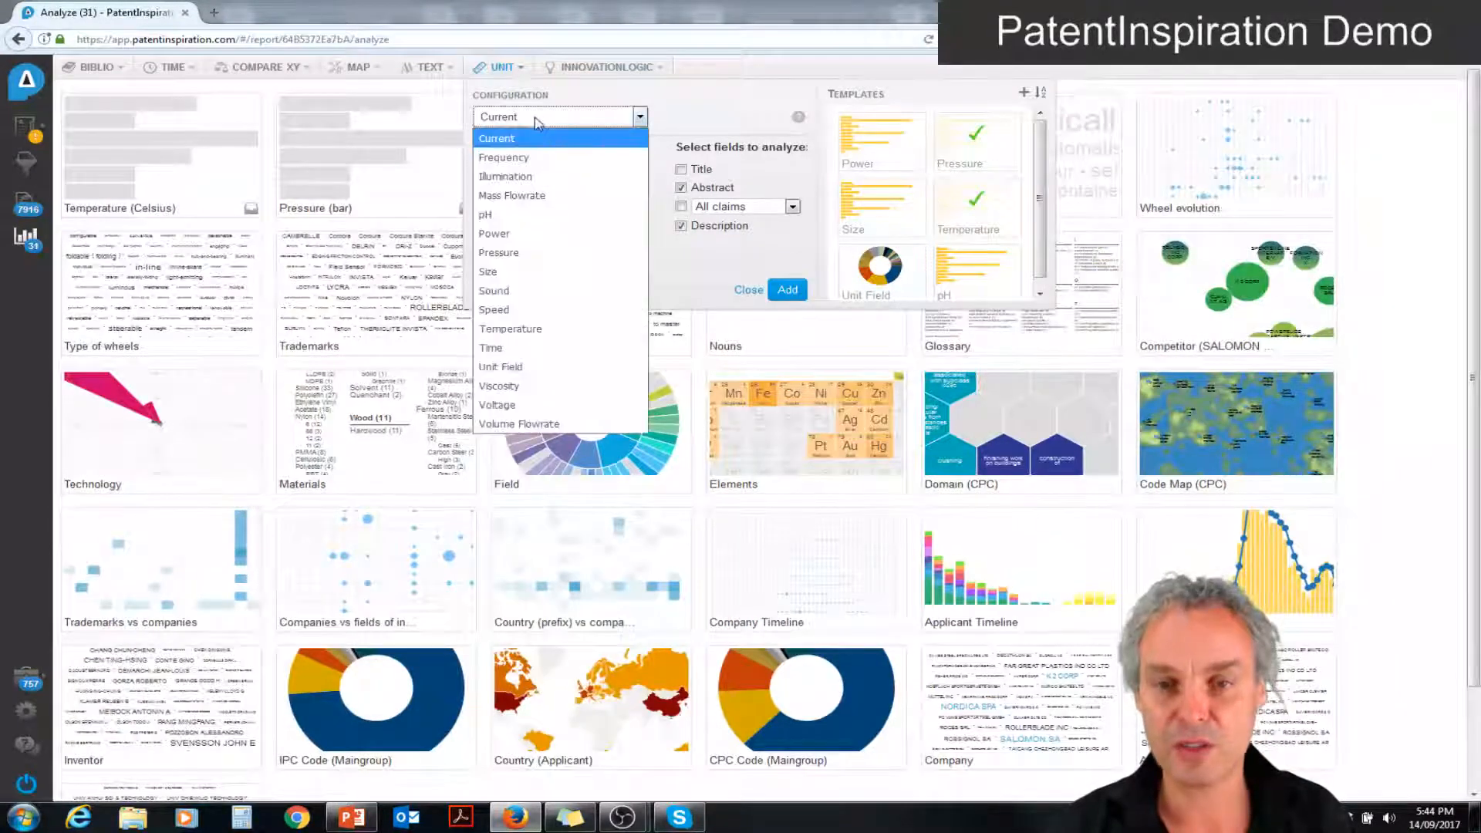
left_click(523, 310)
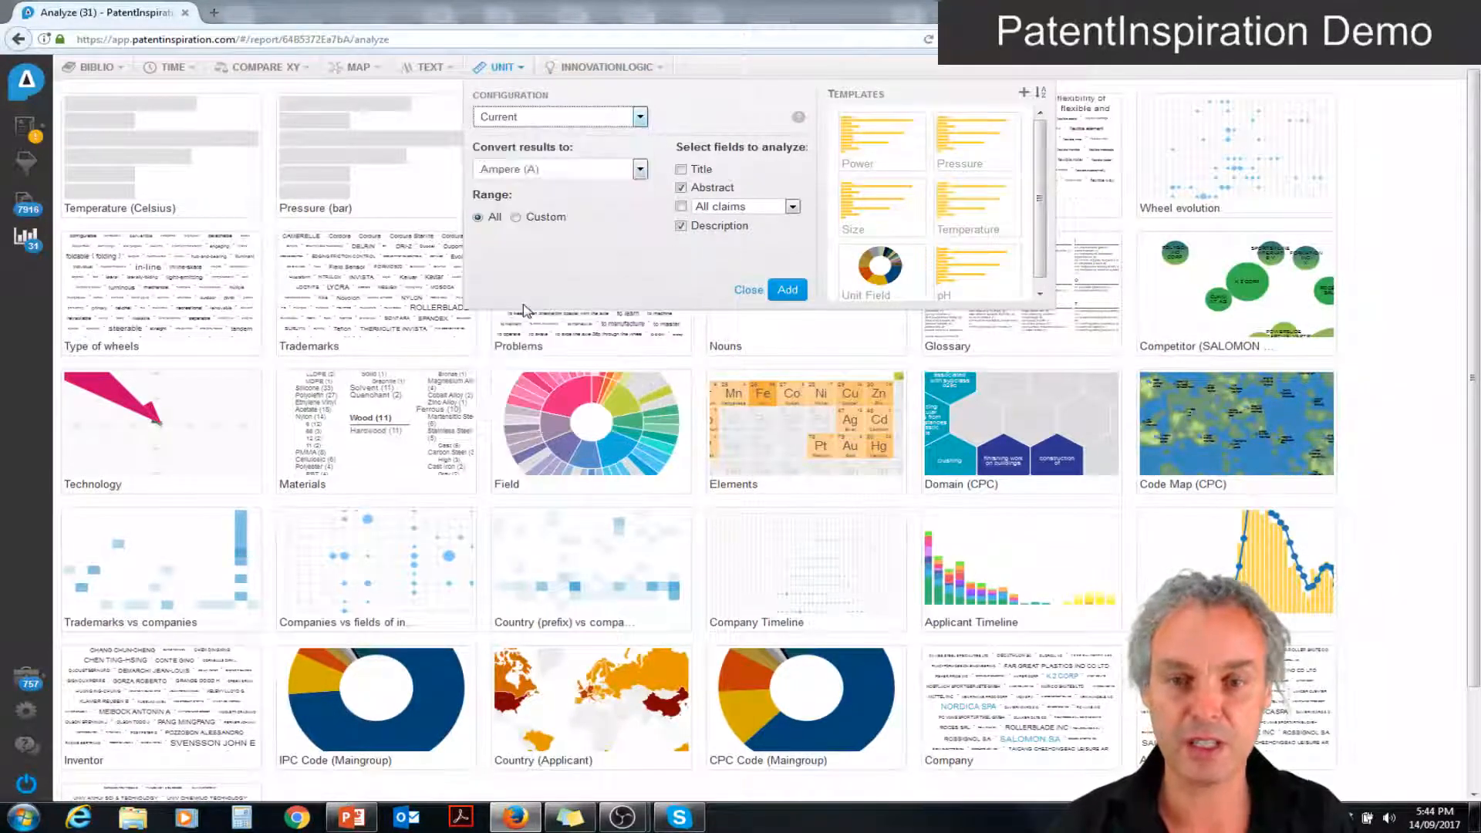
left_click(788, 292)
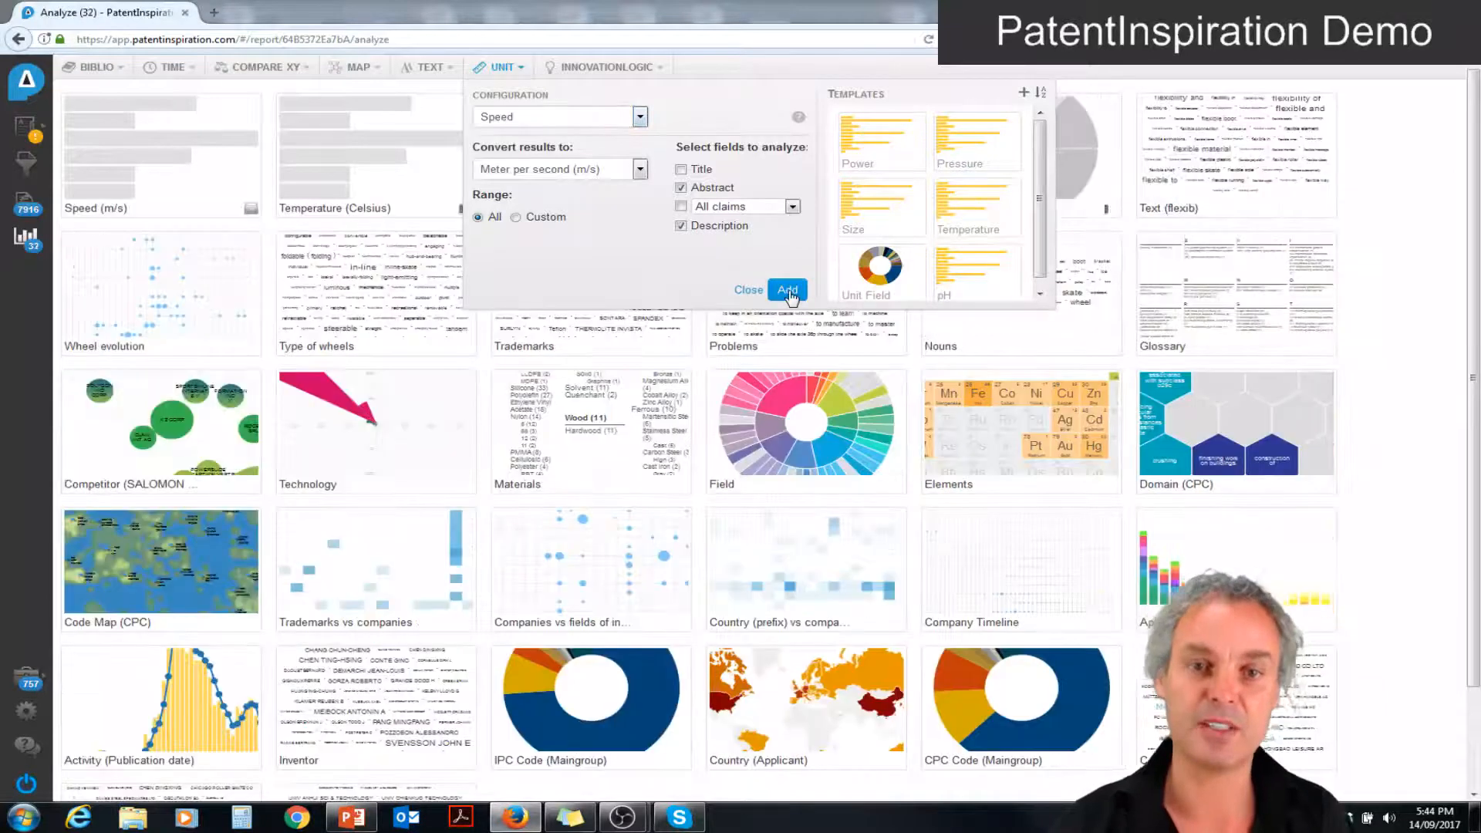
left_click(25, 325)
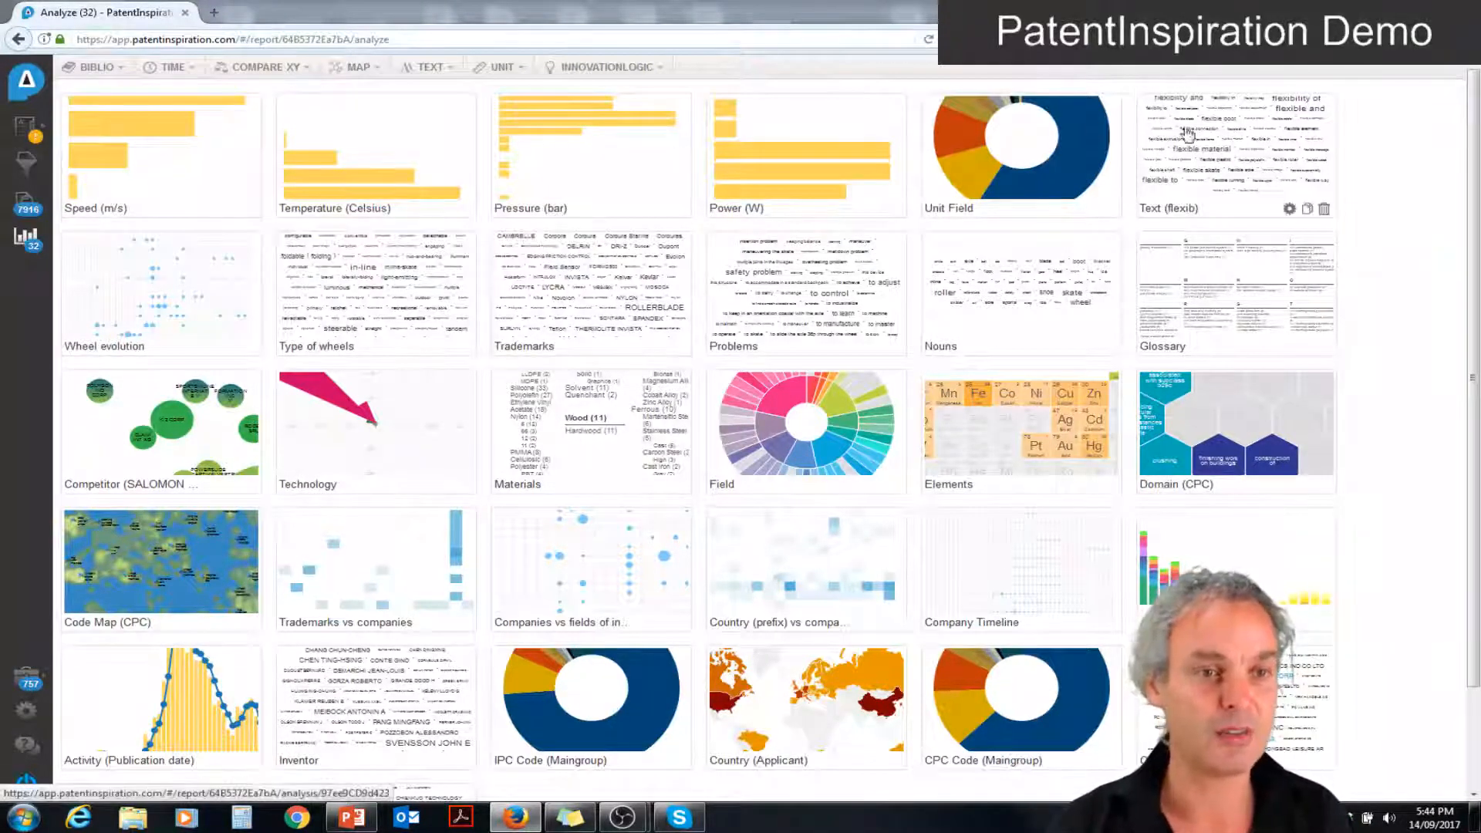
- Open the "flexib" text analysis, examine the phrases in its word cloud, and return to the dashboard
left_click(1214, 141)
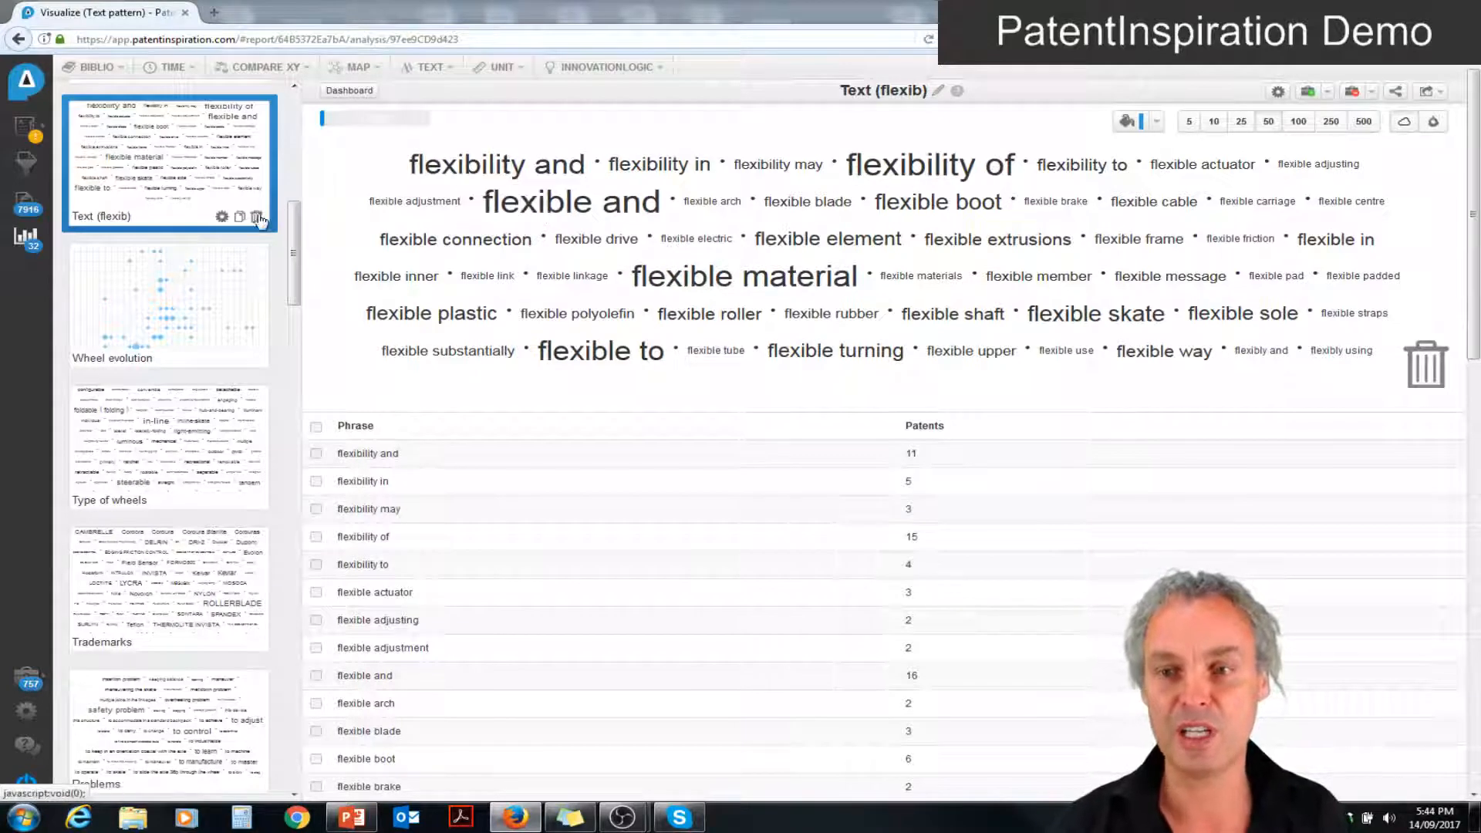
left_click(27, 242)
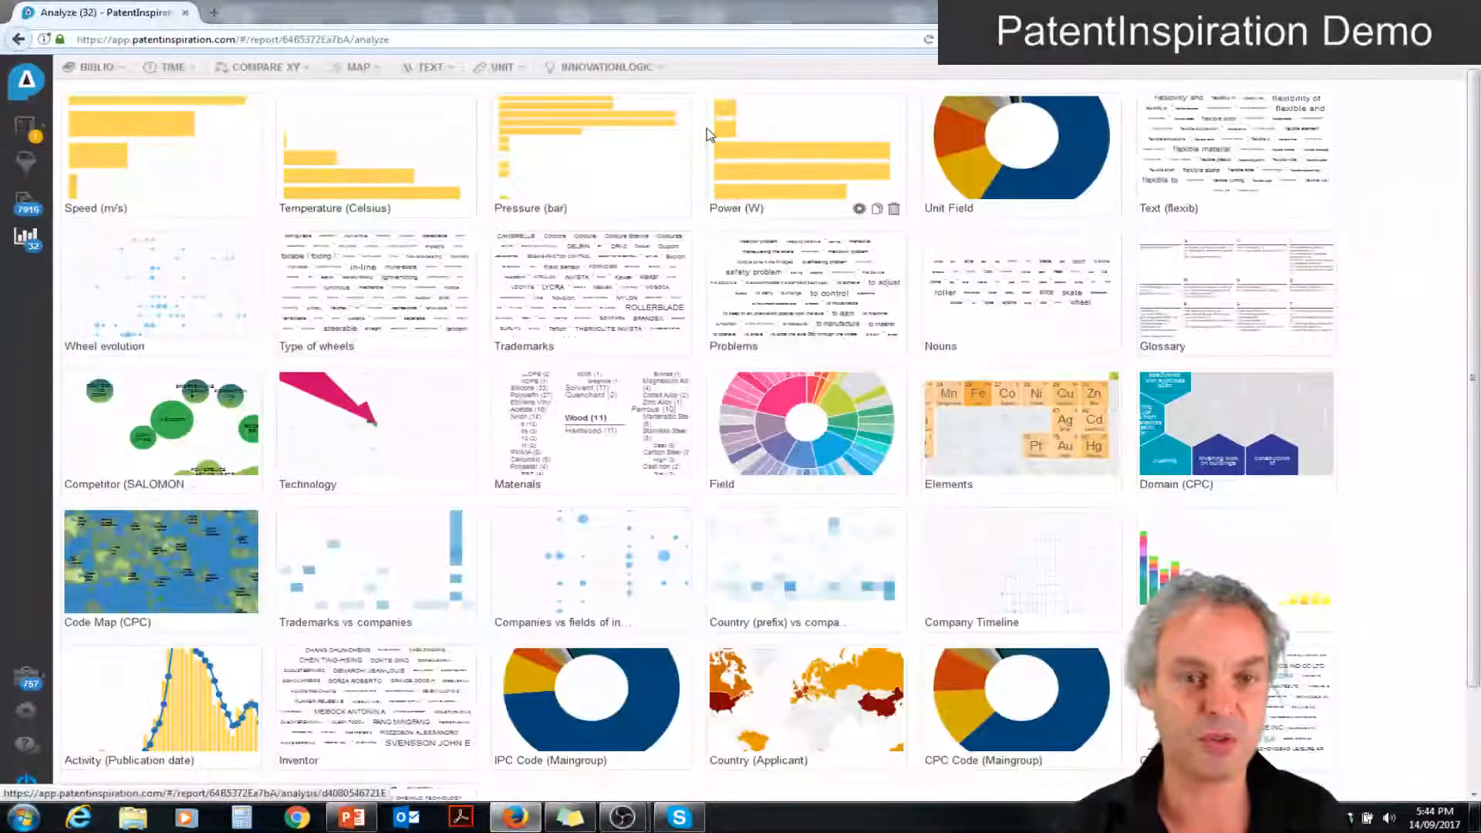
- Open the Unit Field analysis, view the patents that mention viscosity, and return to its chart
left_click(1009, 145)
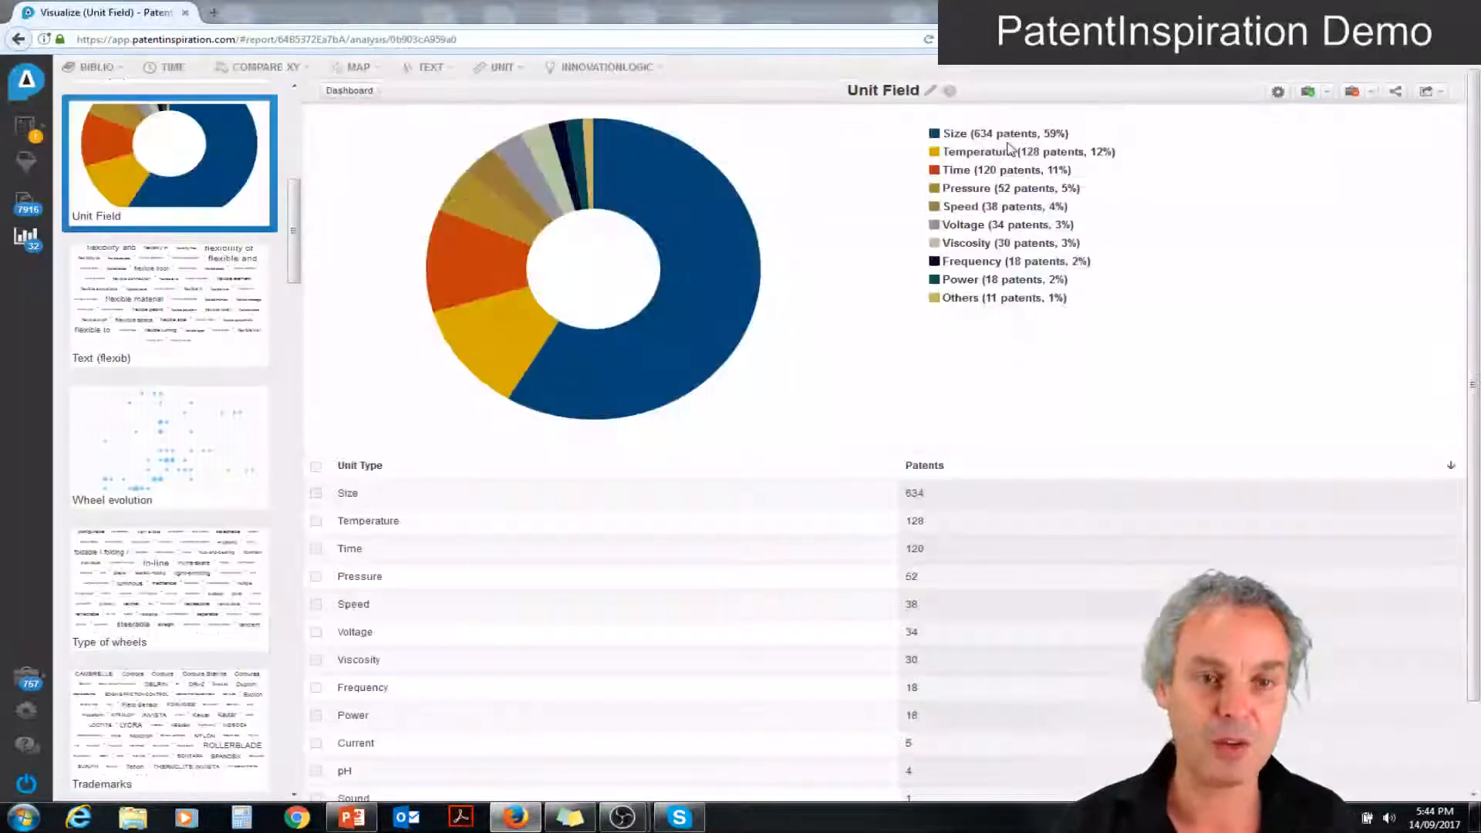
left_click(960, 246)
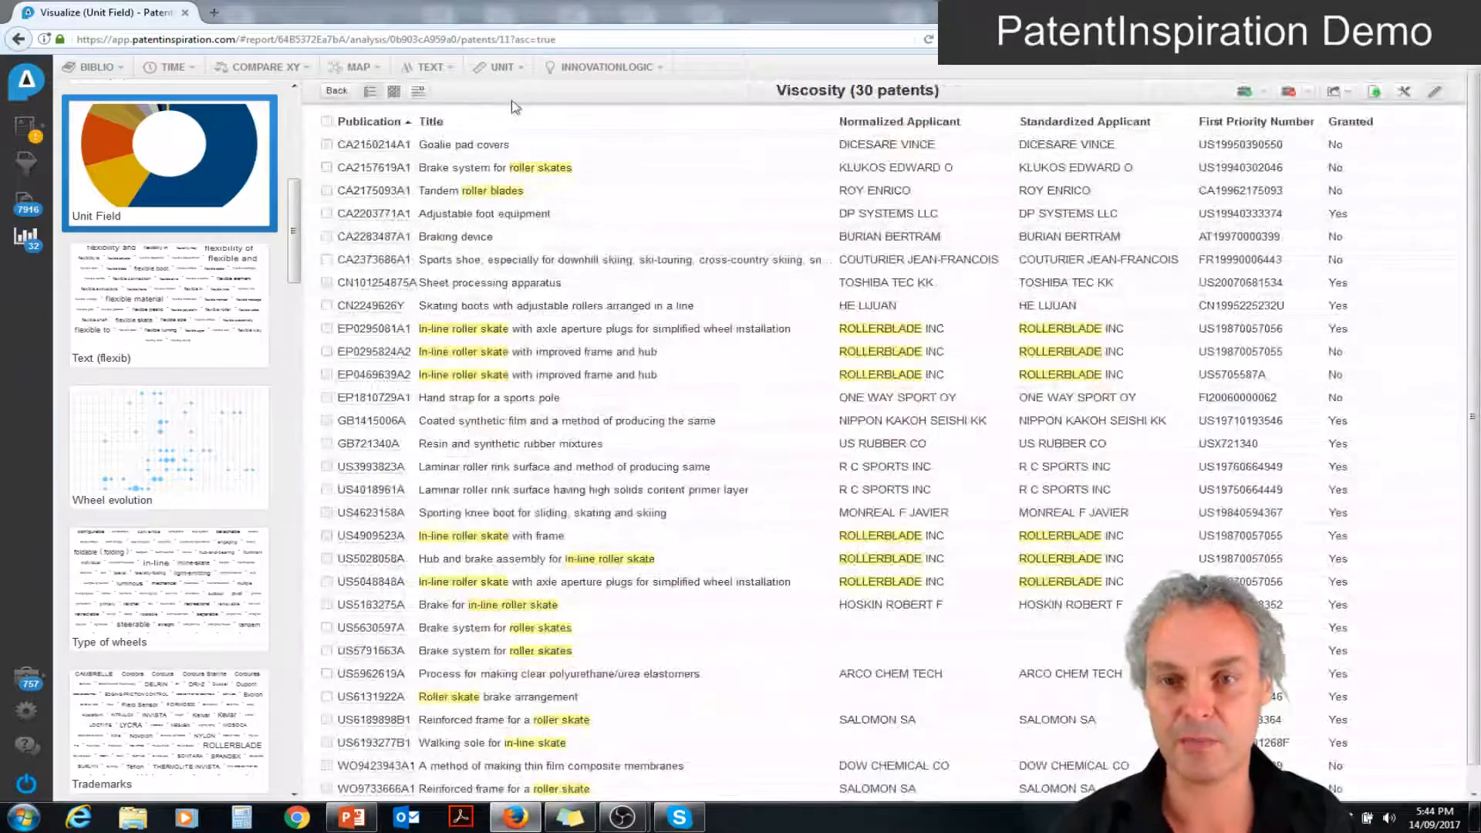
left_click(337, 93)
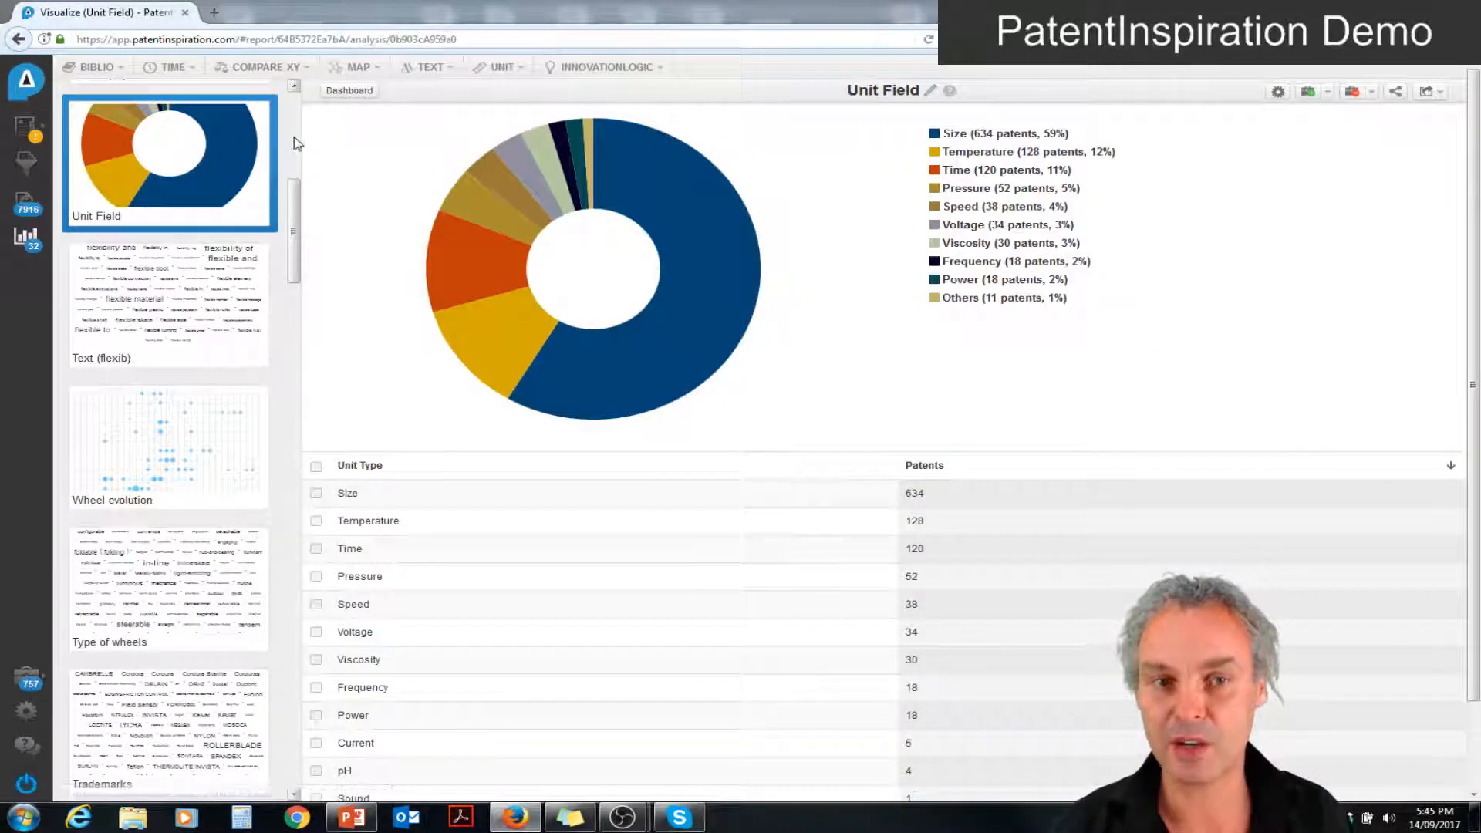
- In the Pressure analysis, list the 10 - 100 bar patents, read the "Roller blade shoes" patent, and return to the list
scroll(294, 136, "up", 5)
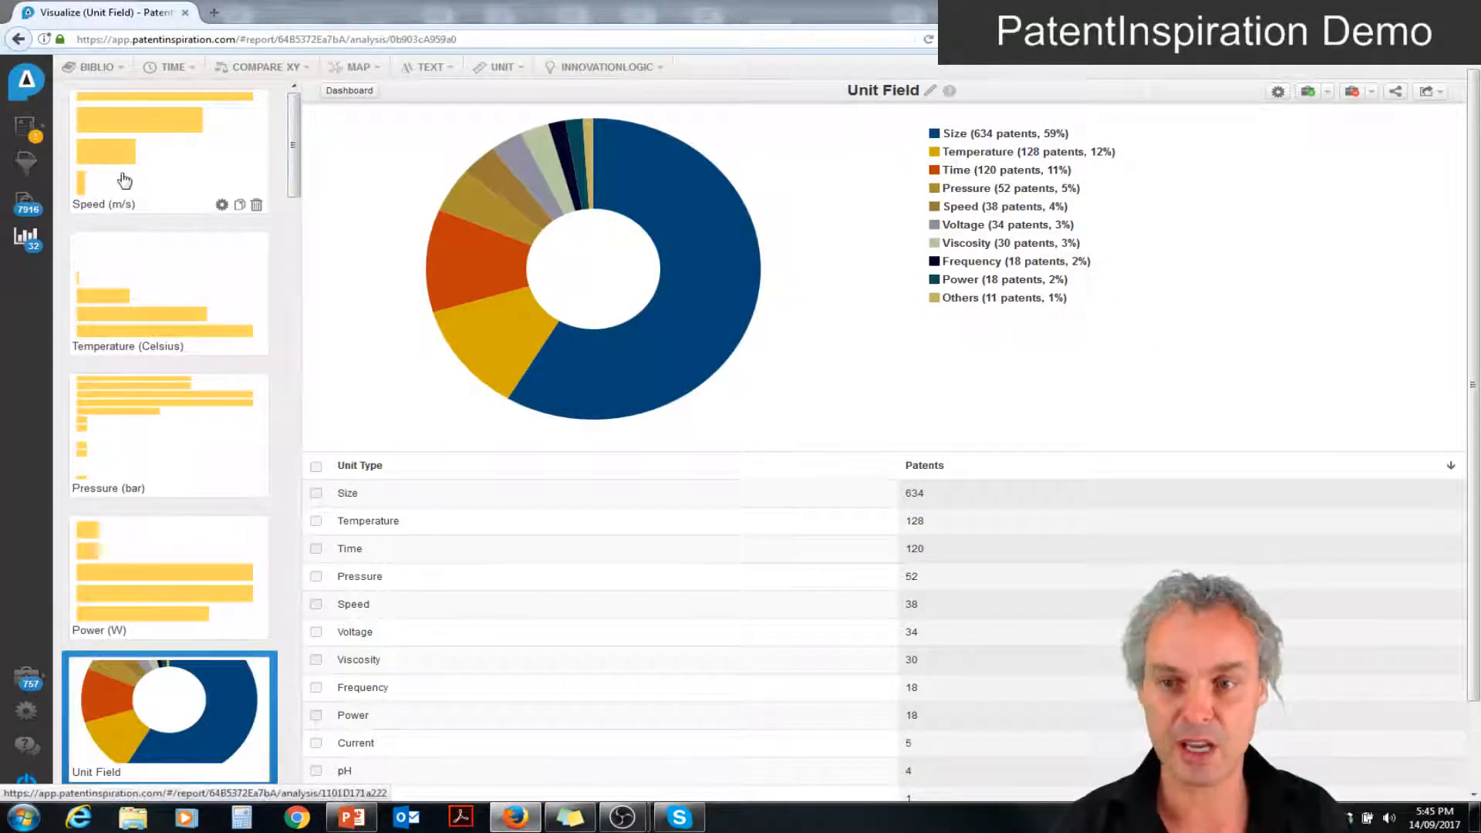
left_click(146, 190)
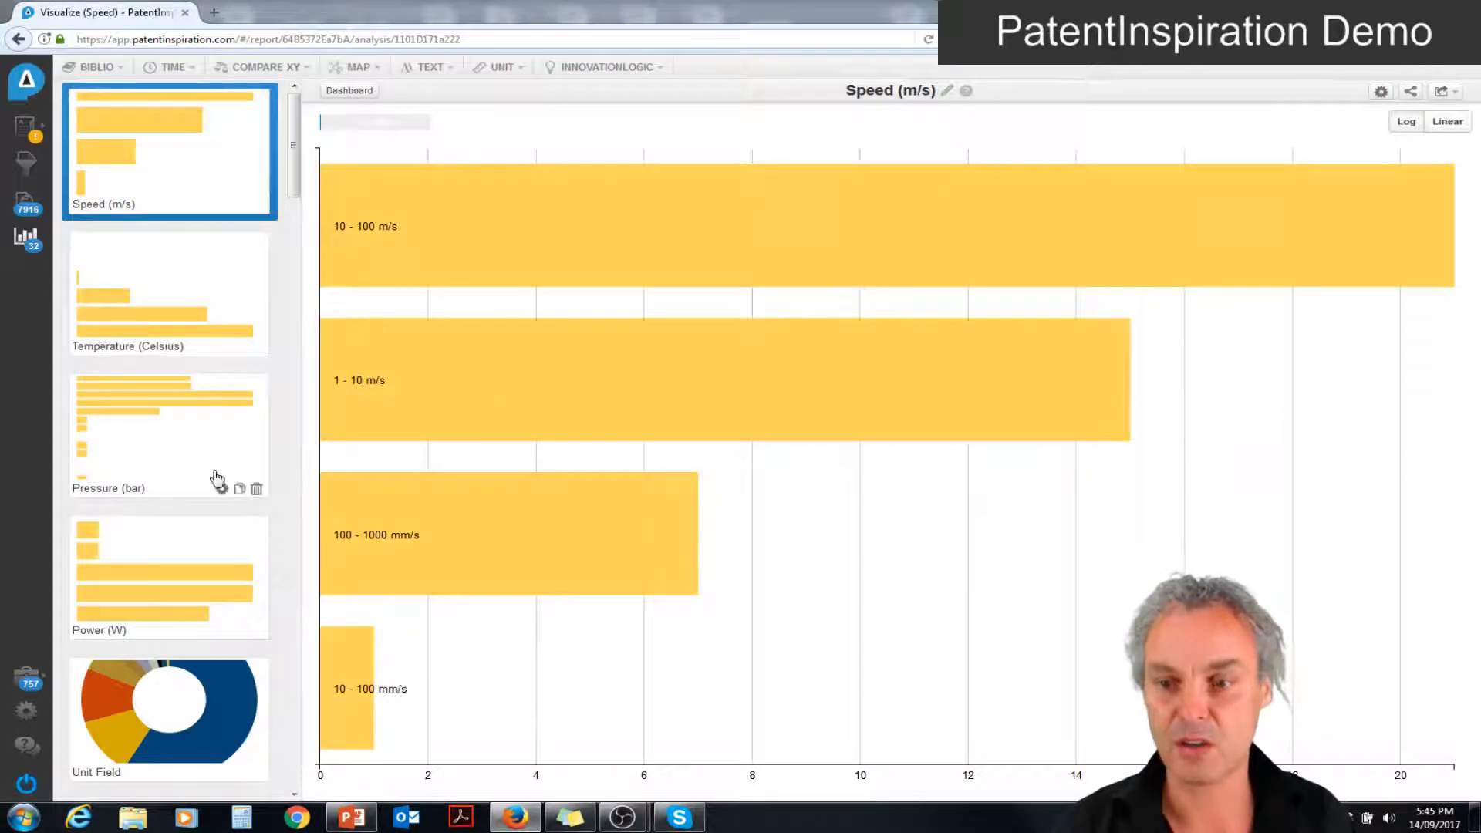
left_click(162, 437)
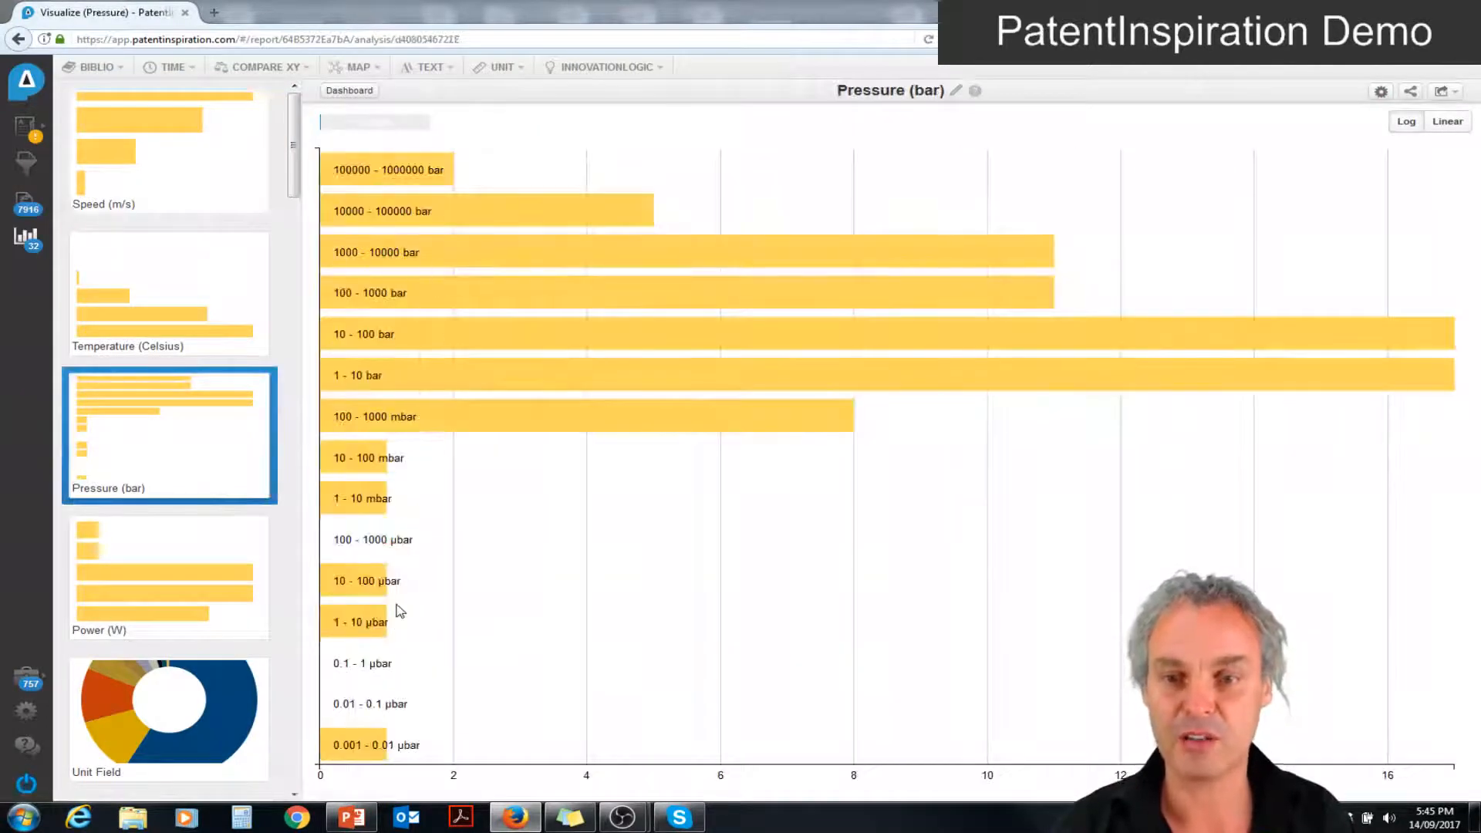
left_click(412, 340)
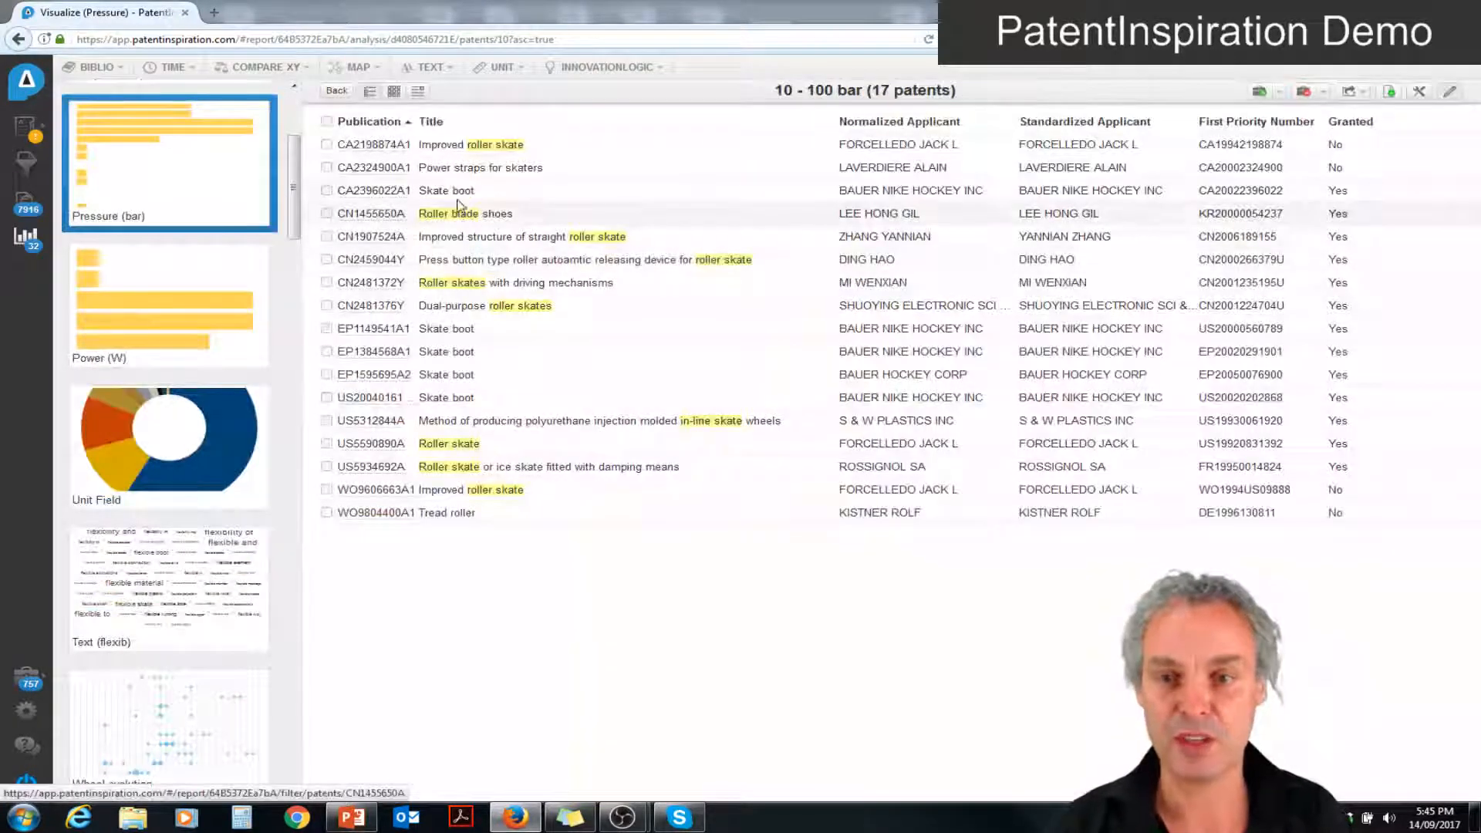
left_click(463, 213)
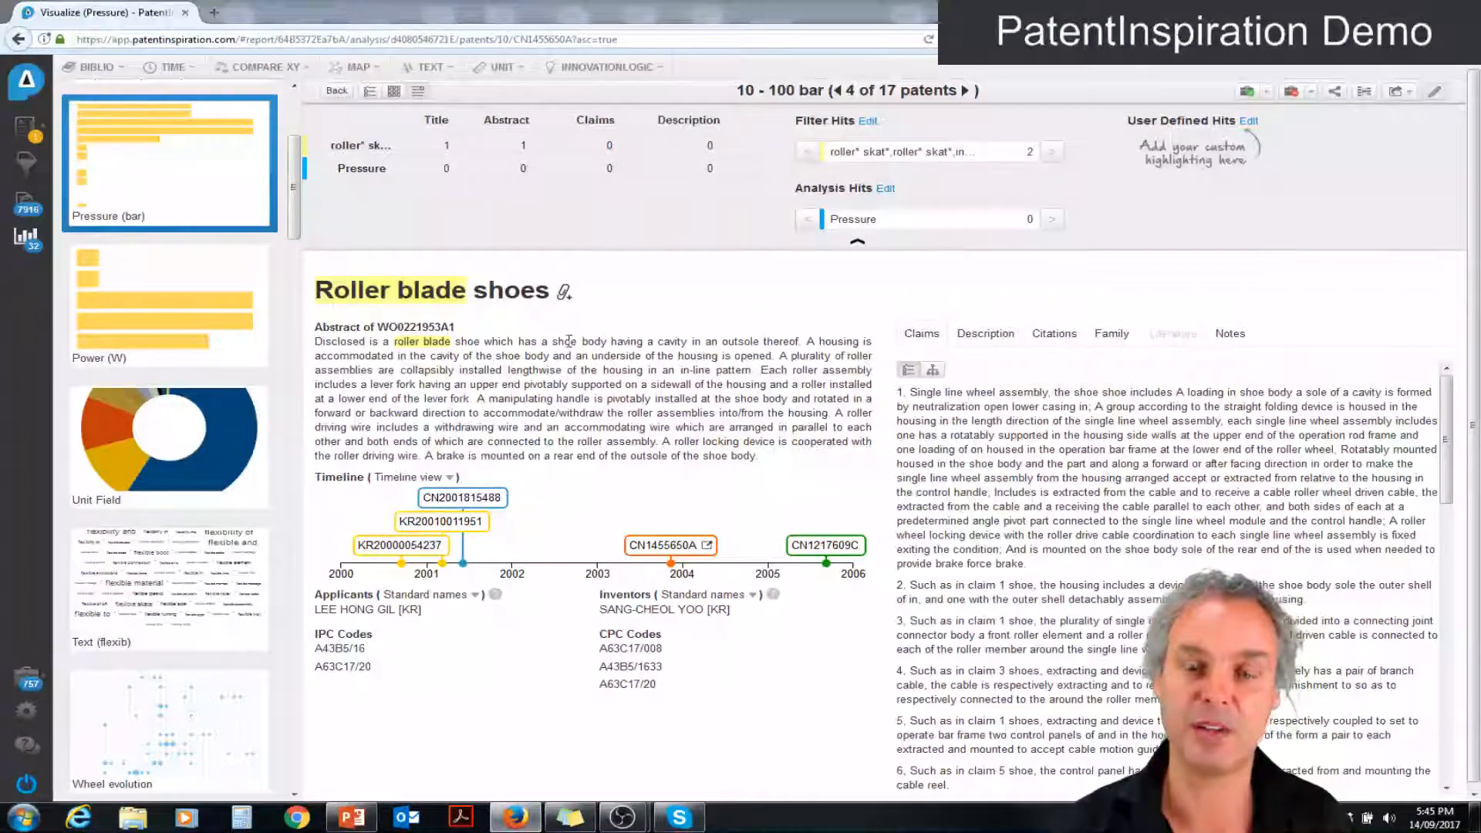
left_click(337, 91)
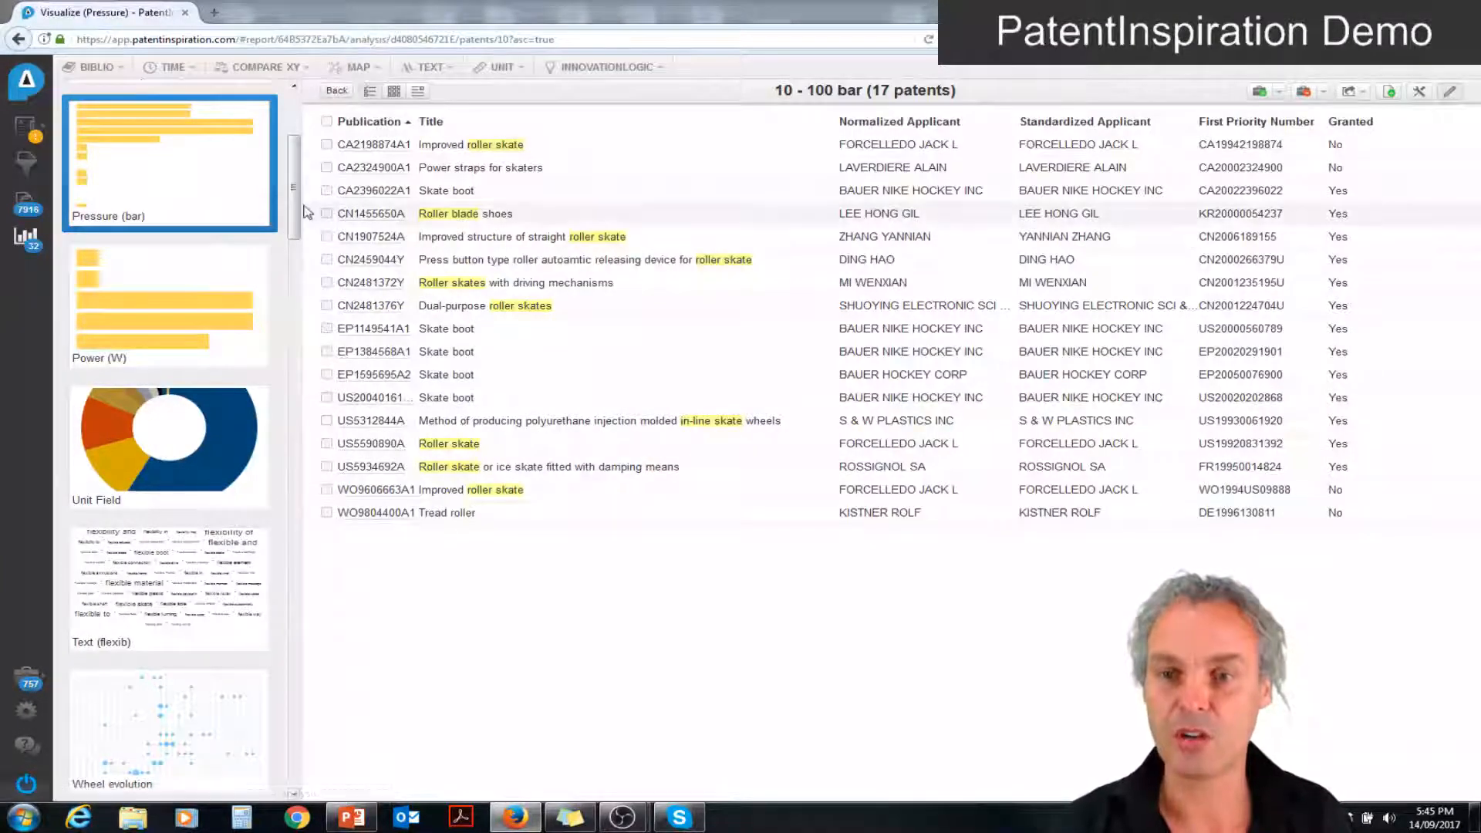
- In the Speed analysis's 10 - 100 m/s patents, locate the speed hit in "Rolling apparatus for roller skate users", and return to the dashboard
scroll(296, 216, "up", 3)
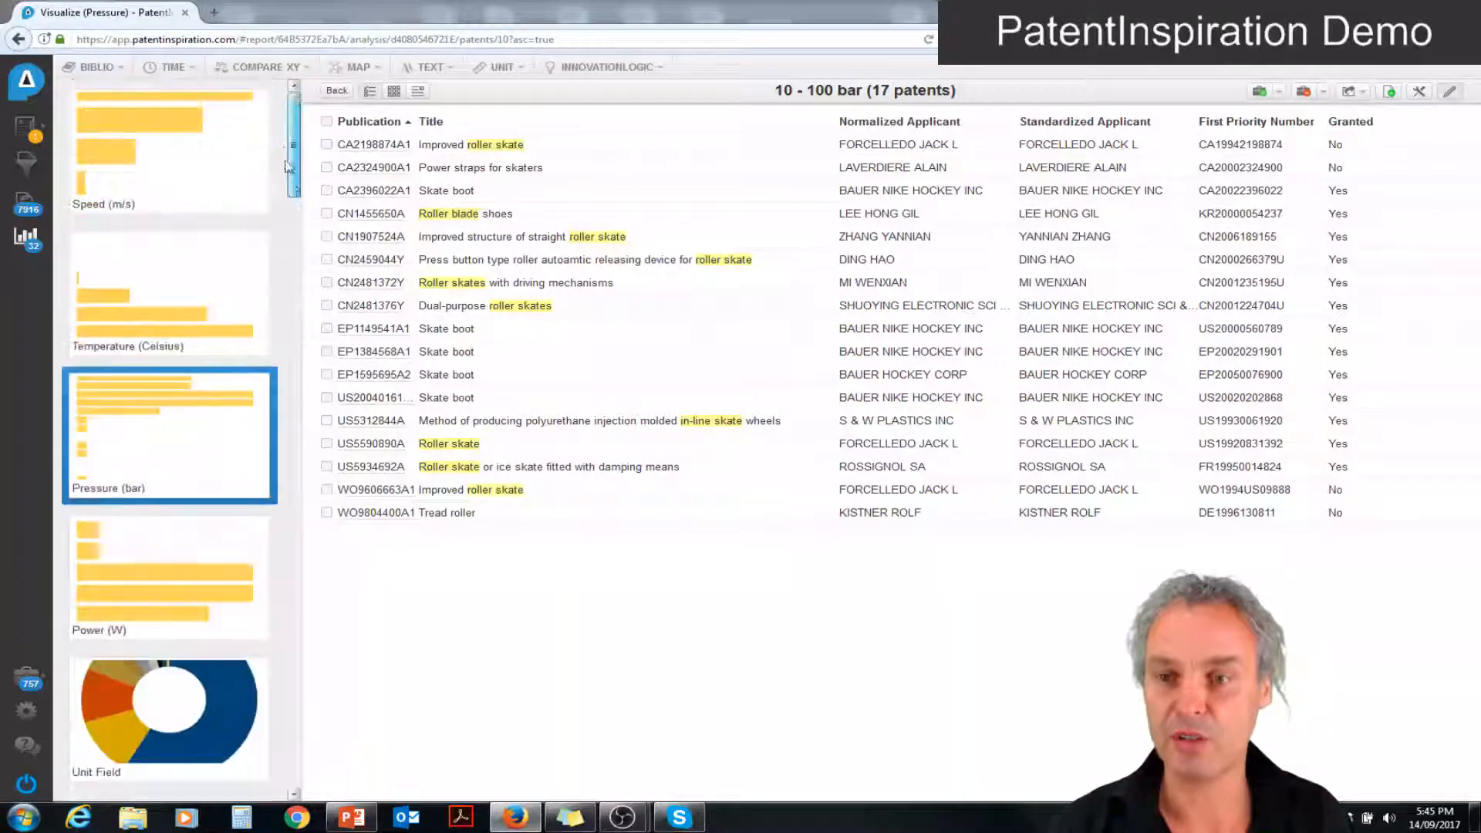
left_click(149, 157)
left_click(453, 235)
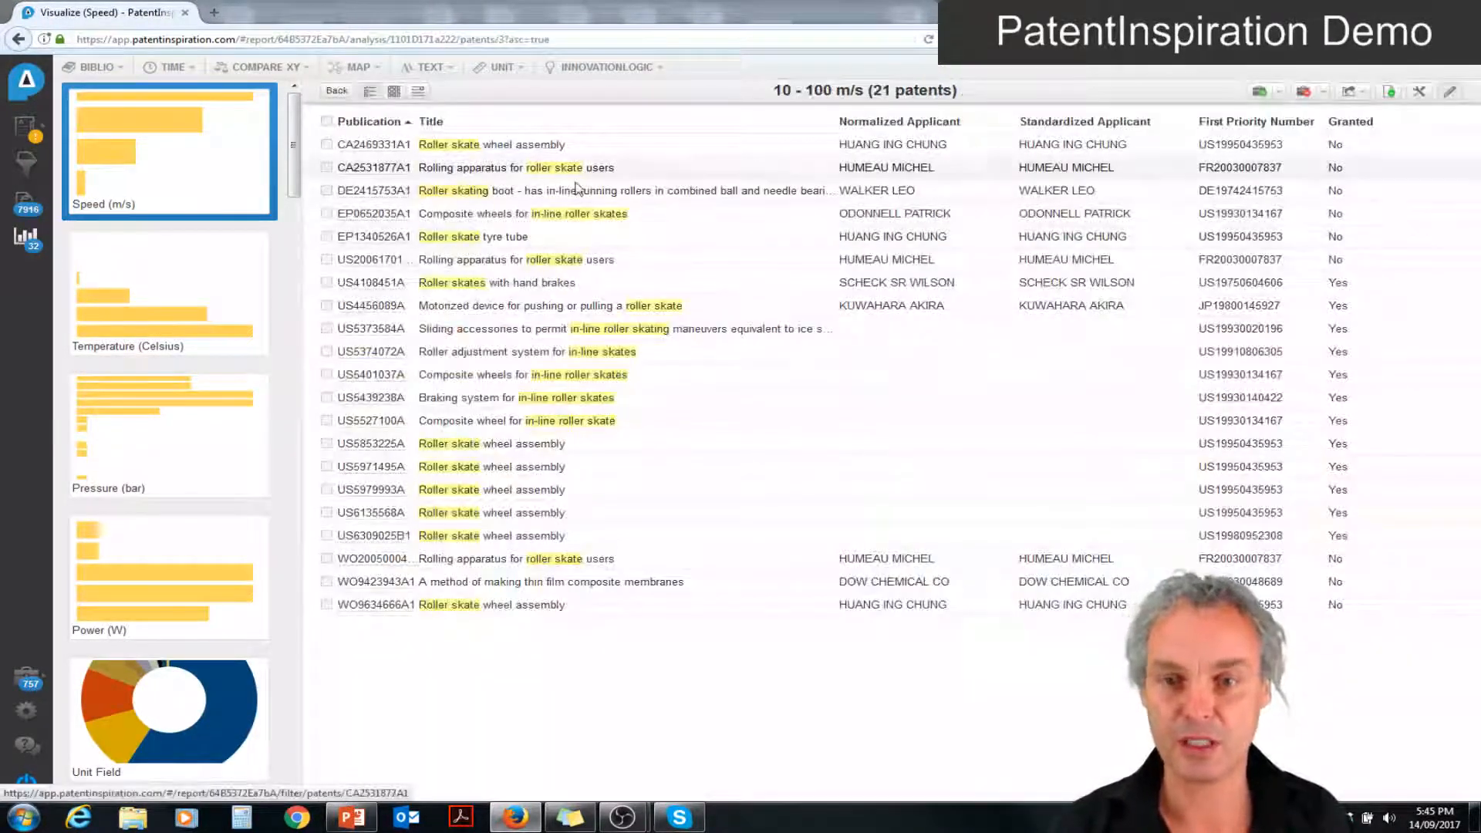
left_click(552, 169)
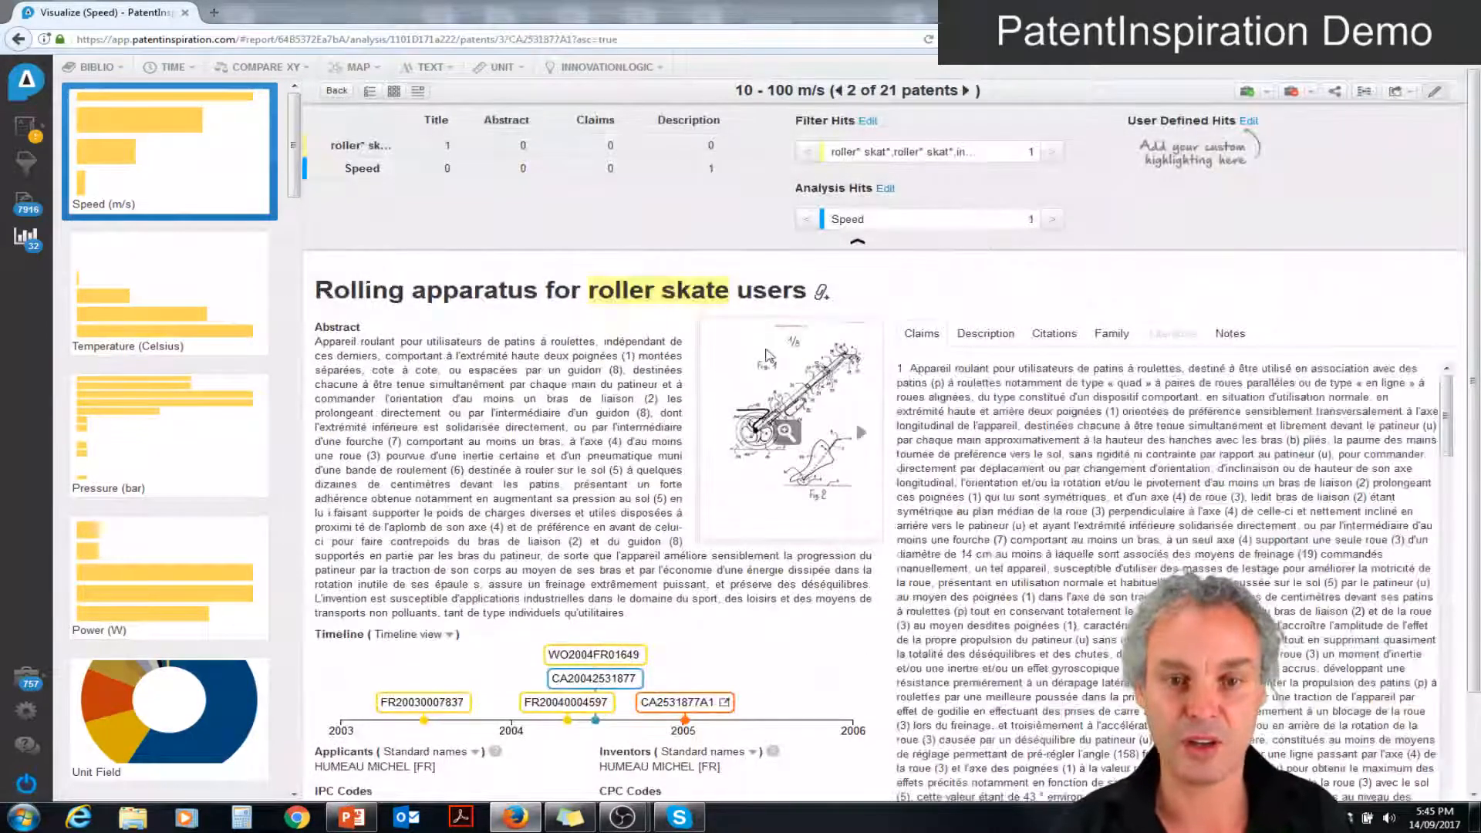
left_click(1049, 222)
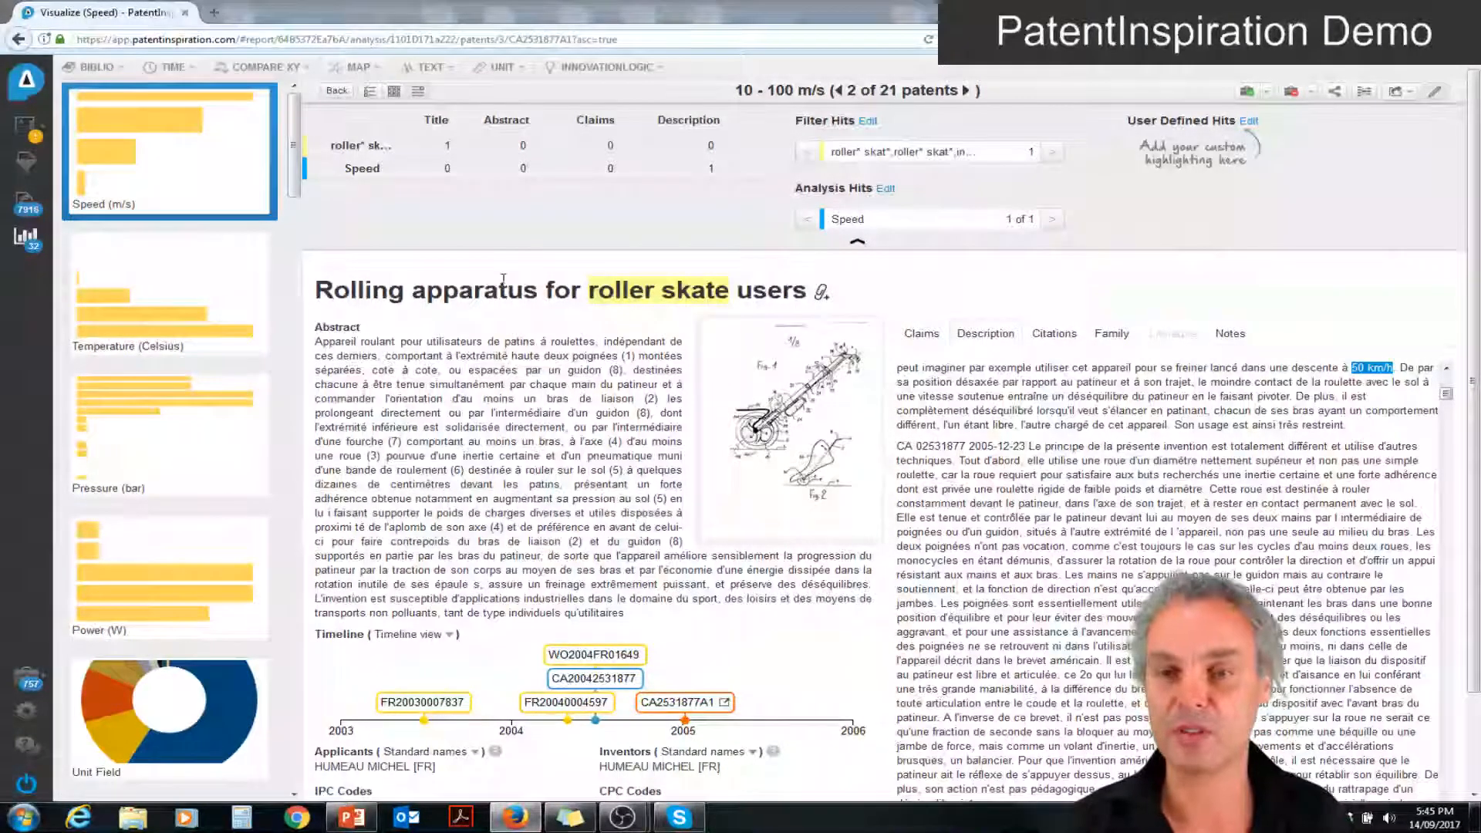
left_click(18, 243)
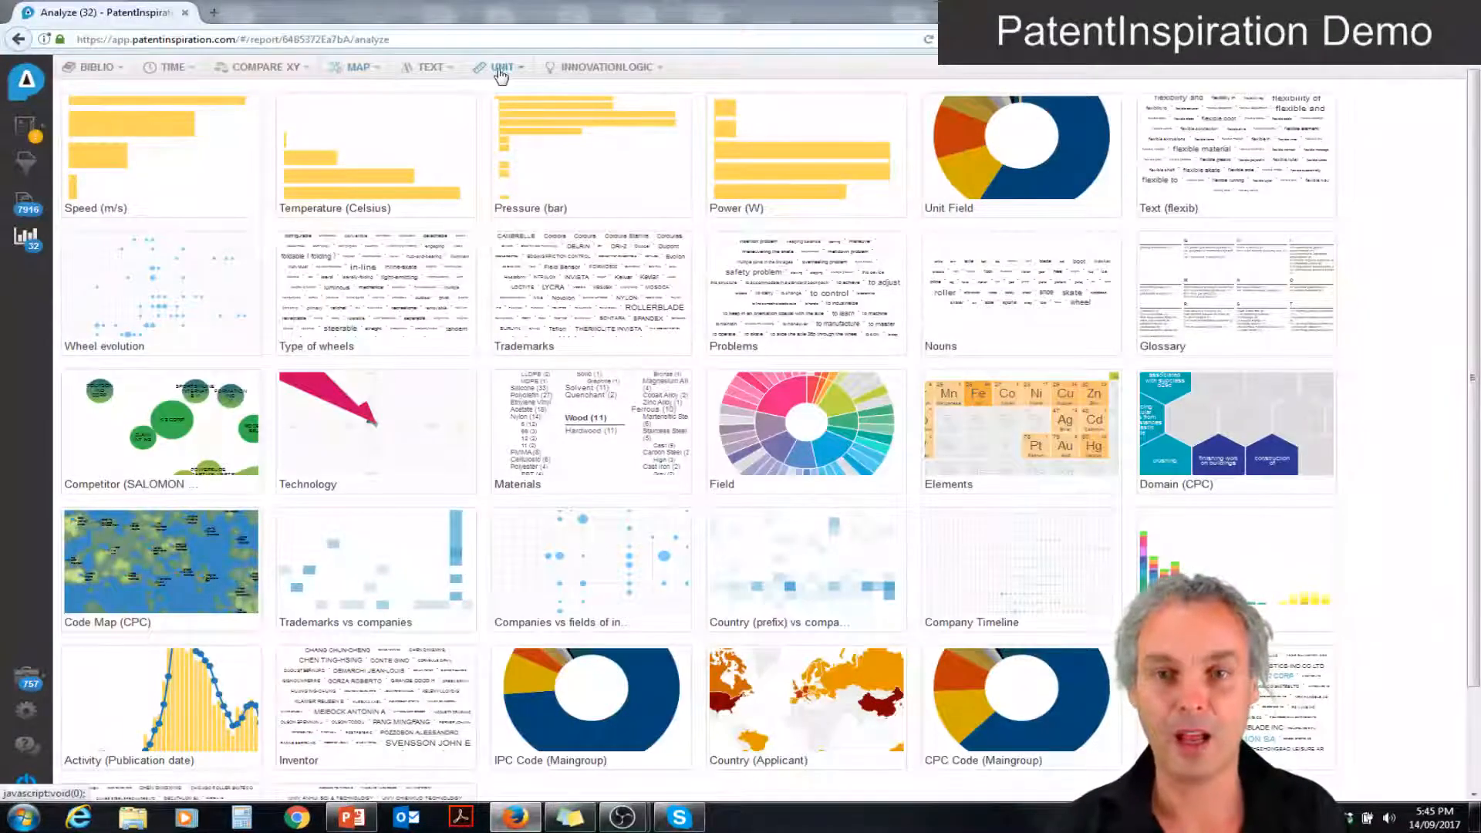
- Add InnovationLogic analyses from the Modifier, Self, Value equation, Patent value, Evolutionary potential and Company link templates
left_click(609, 69)
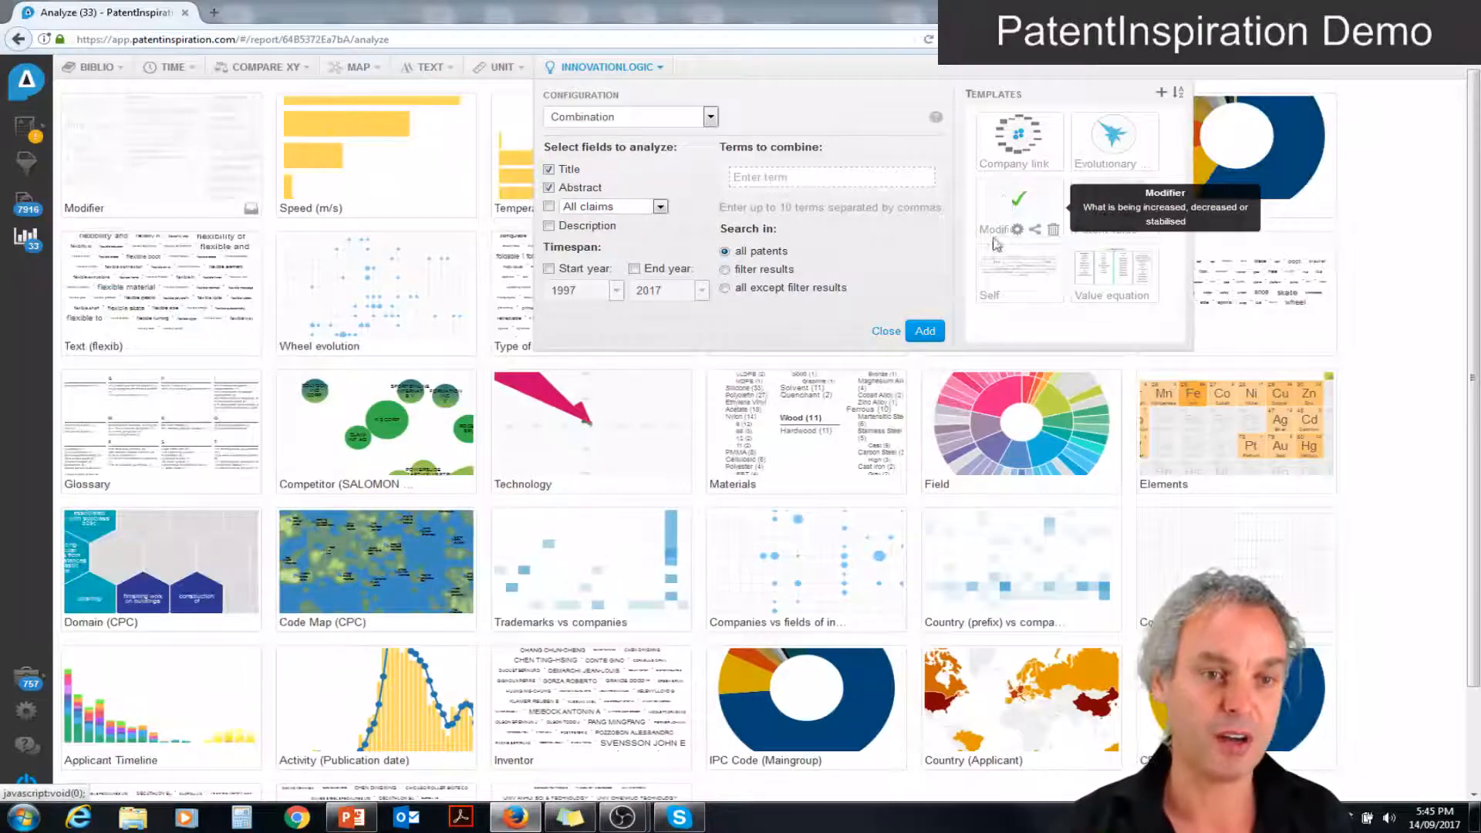
left_click(1012, 271)
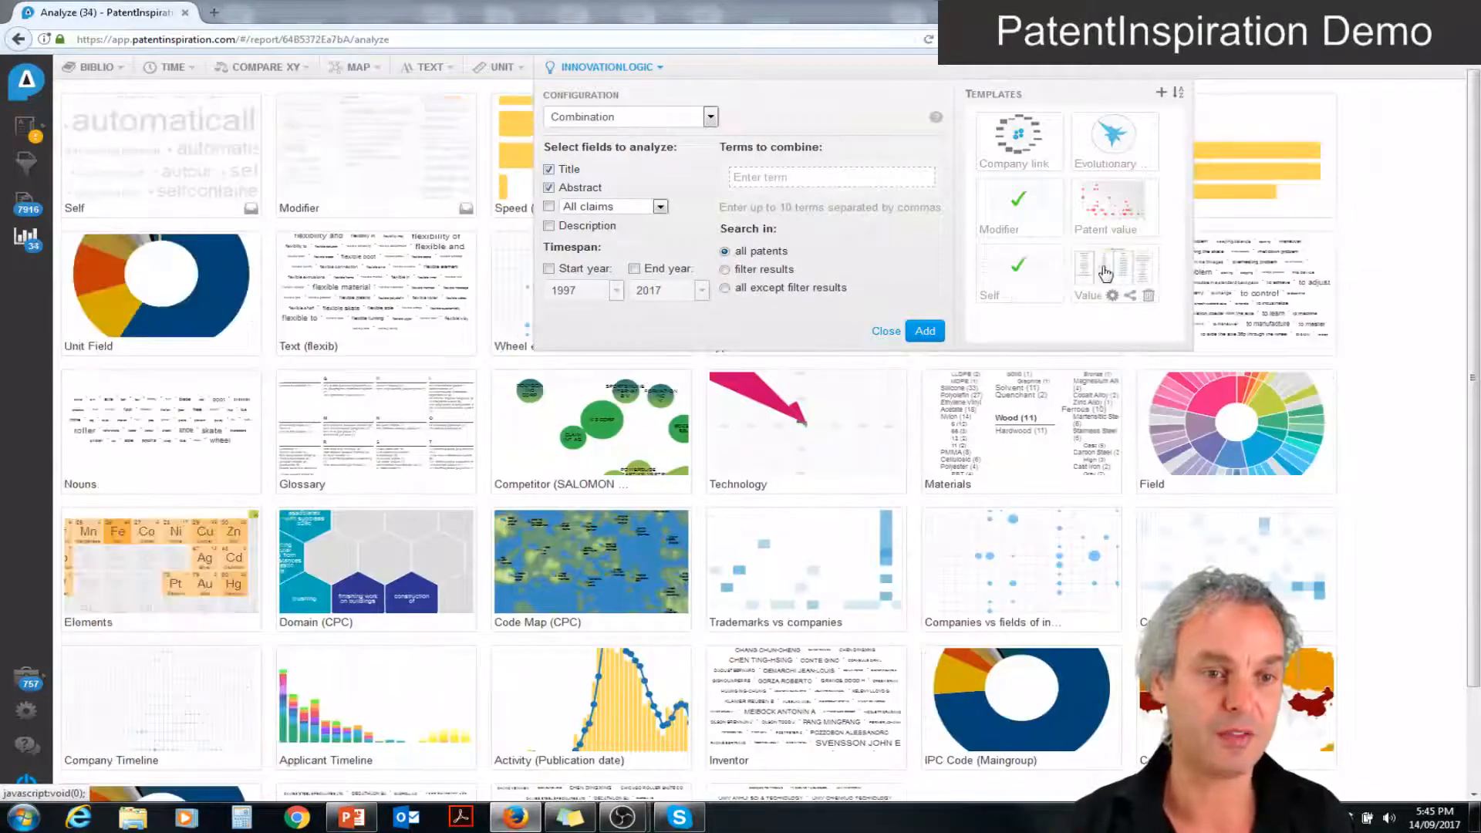
left_click(1108, 271)
left_click(1121, 208)
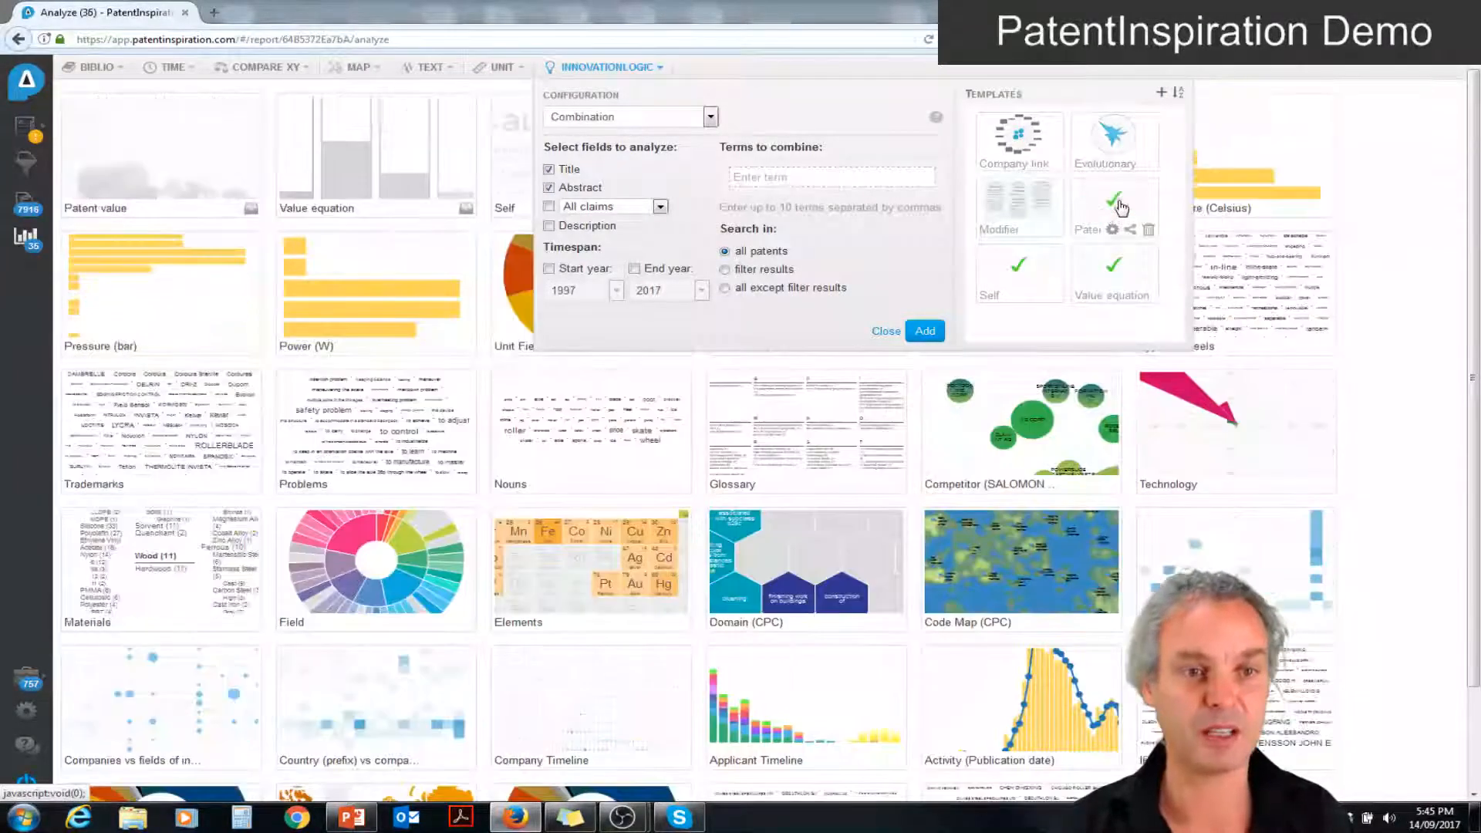
left_click(1114, 136)
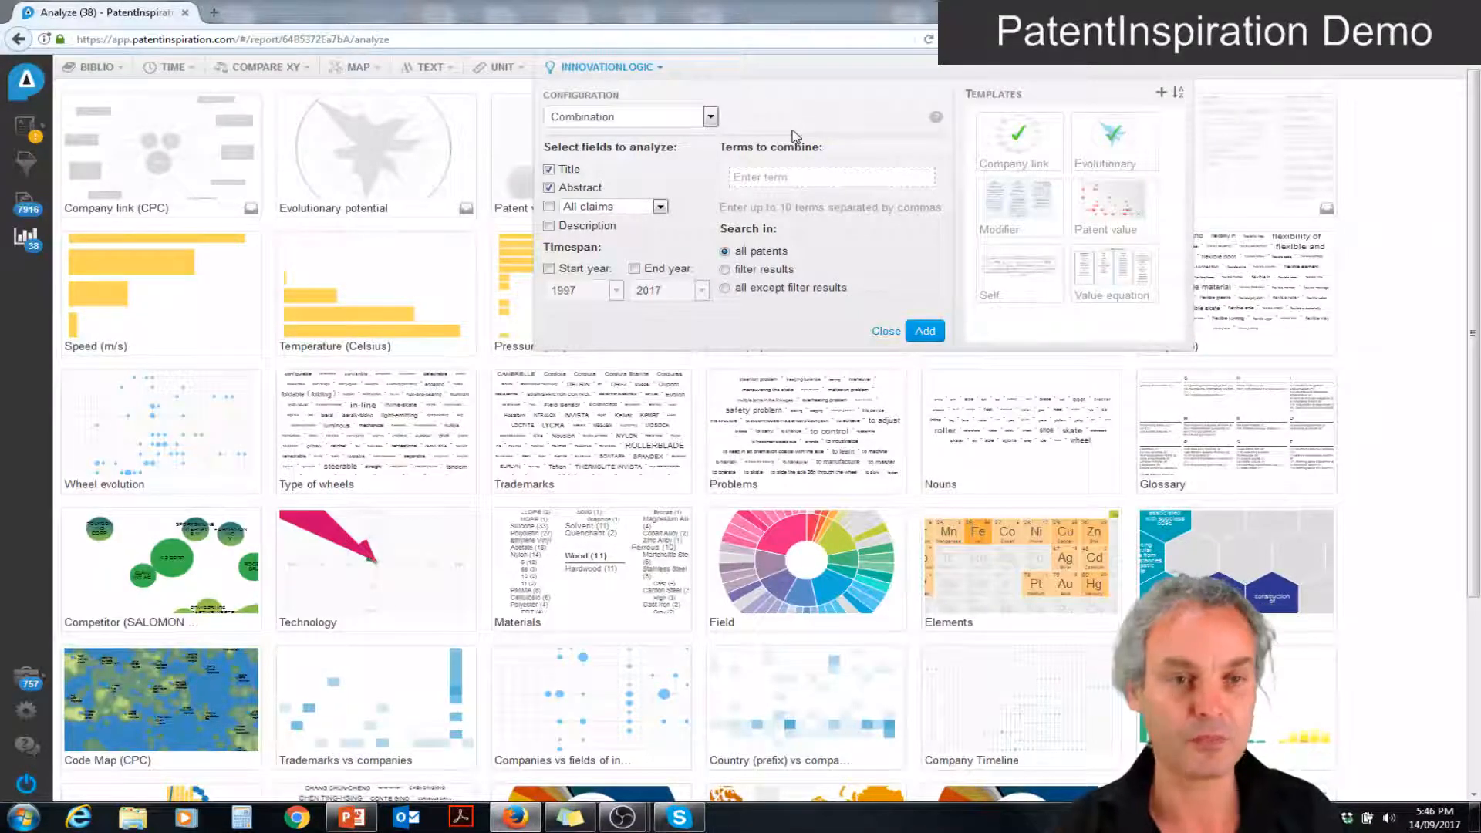
- Configure a Combination analysis over title and abstract with the terms "transparent", "flexib*" and "fast"
left_click(710, 117)
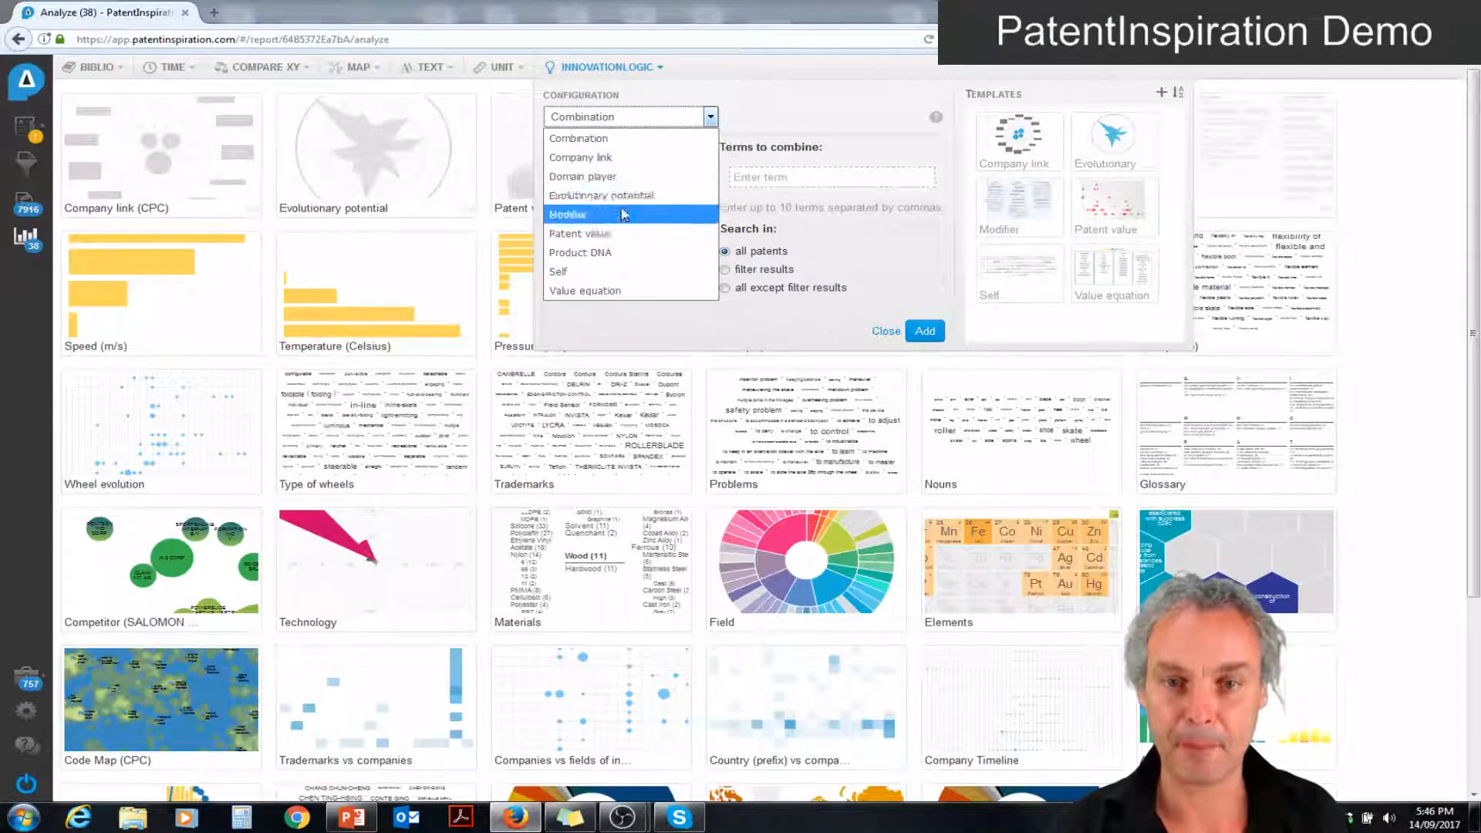
left_click(609, 139)
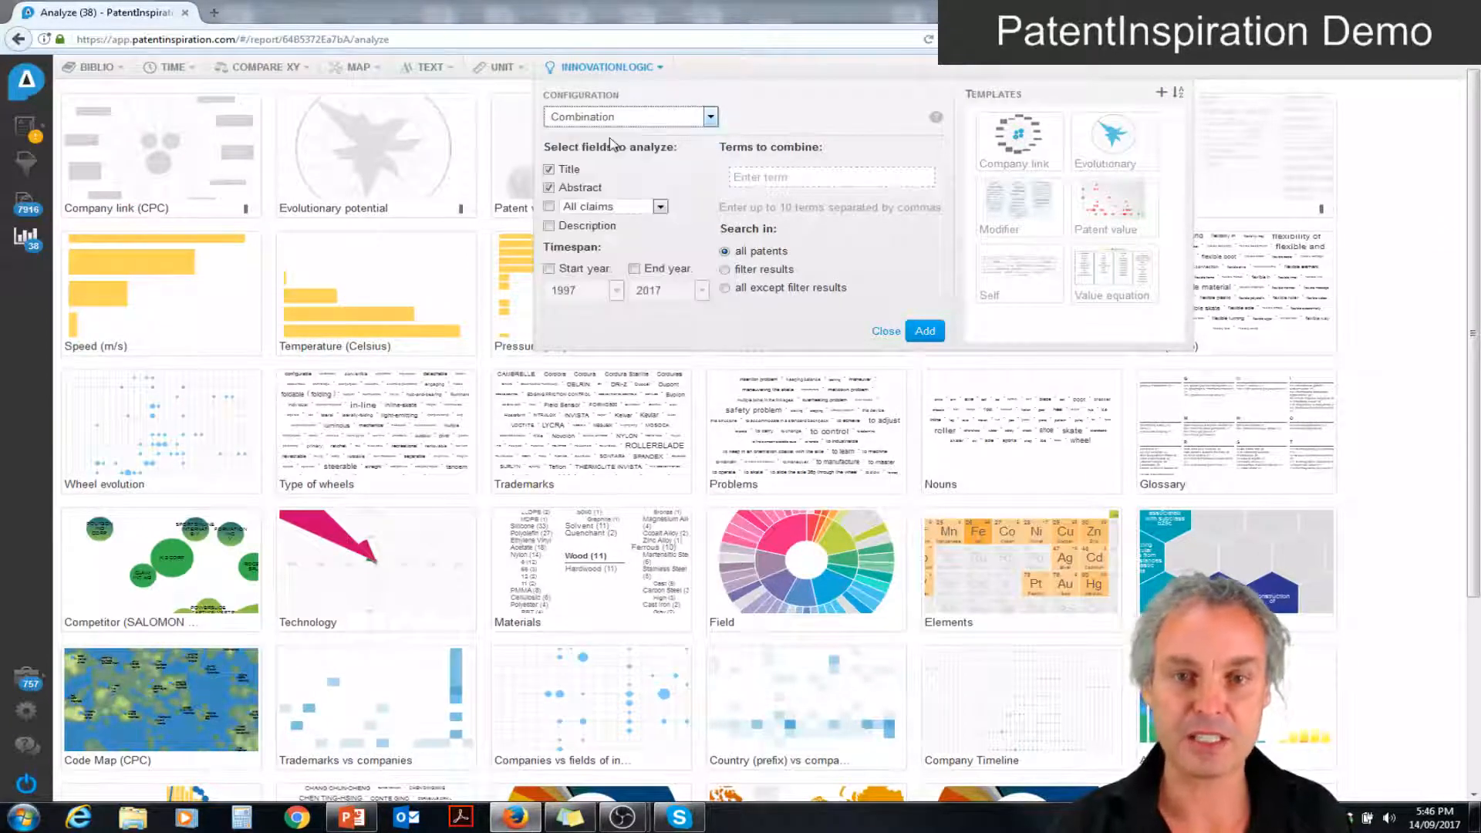
left_click(745, 179)
type("t")
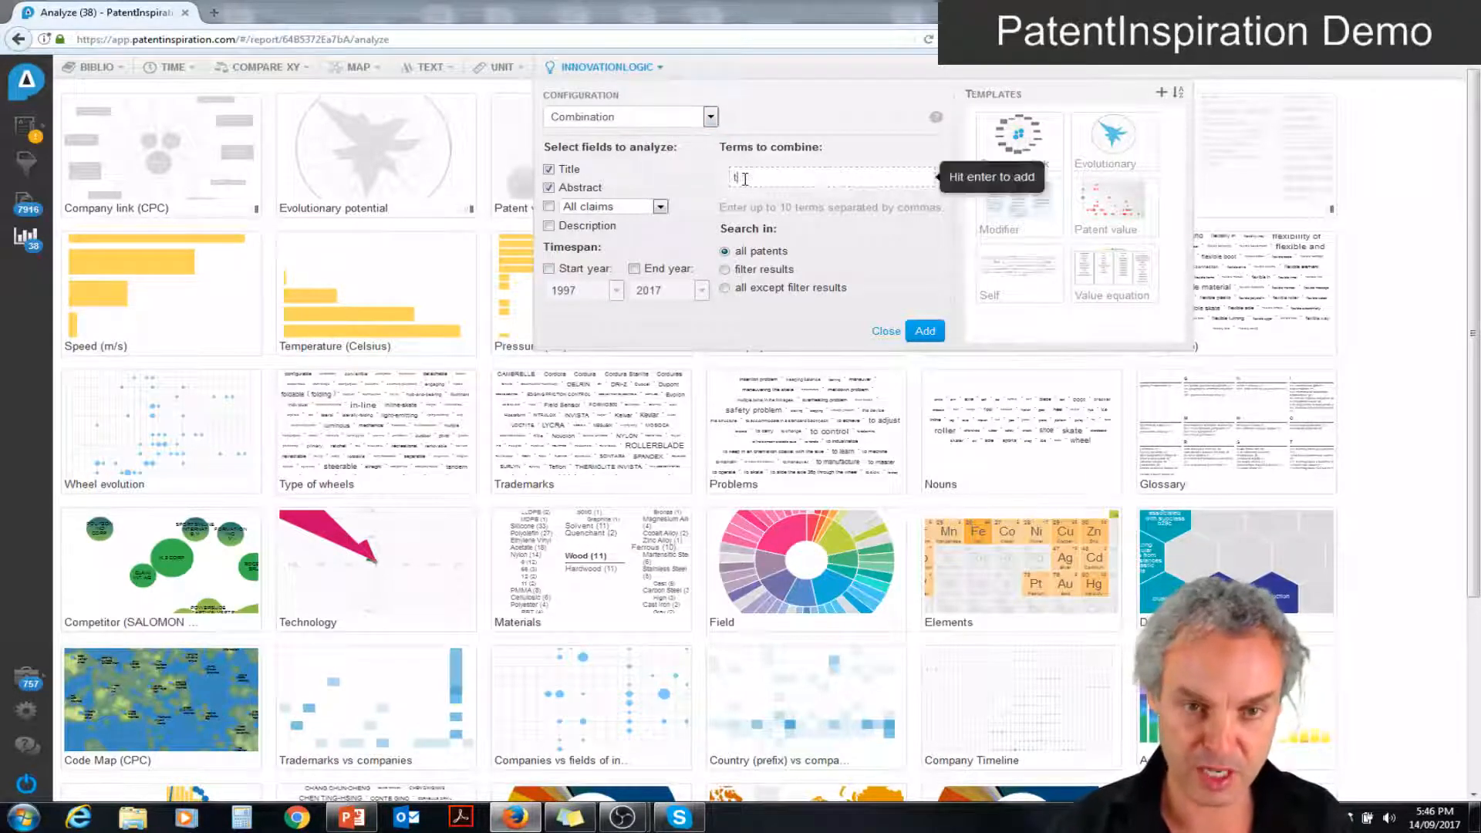
type("ransparent")
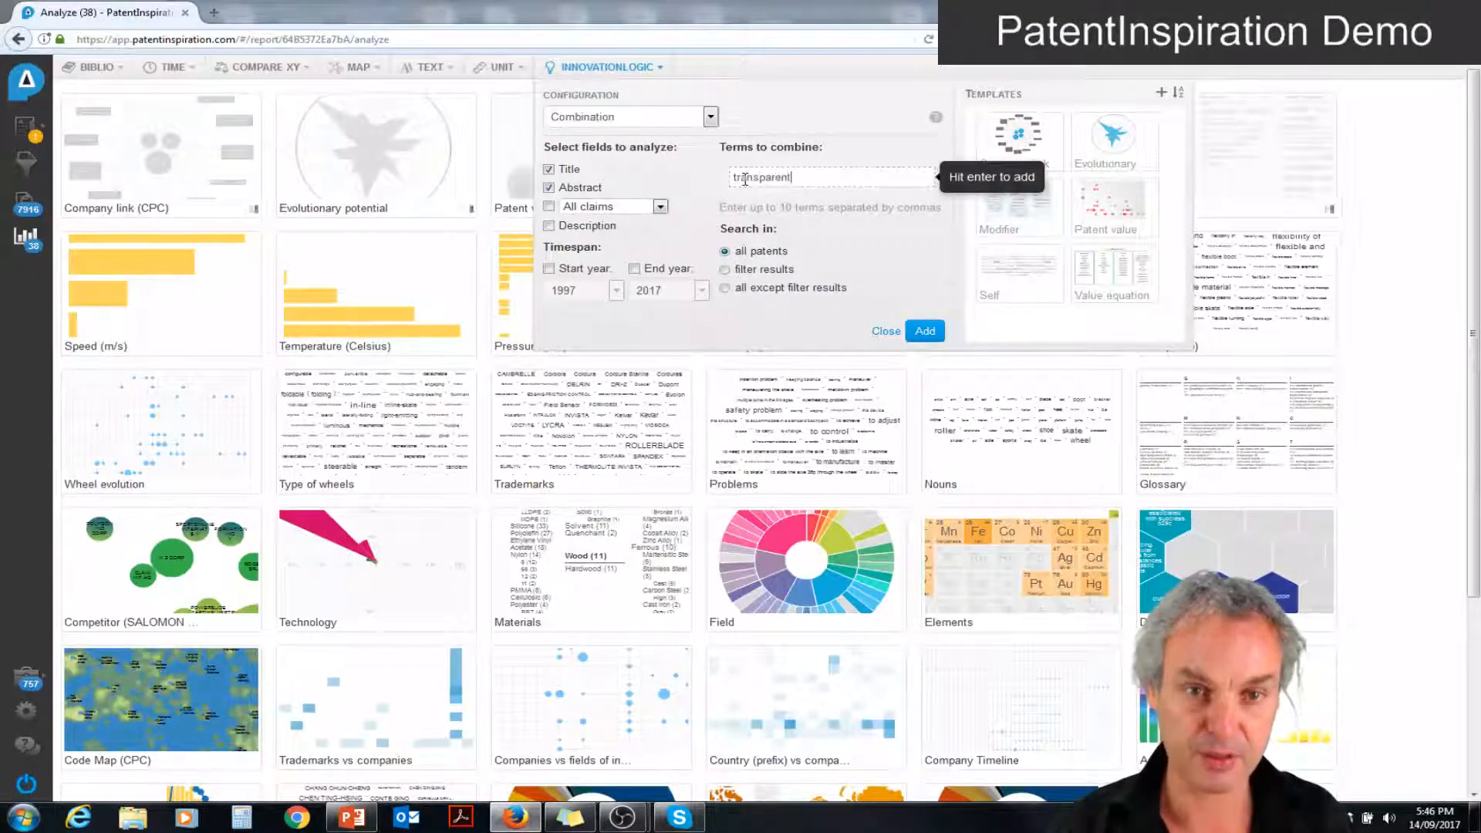
key("Return")
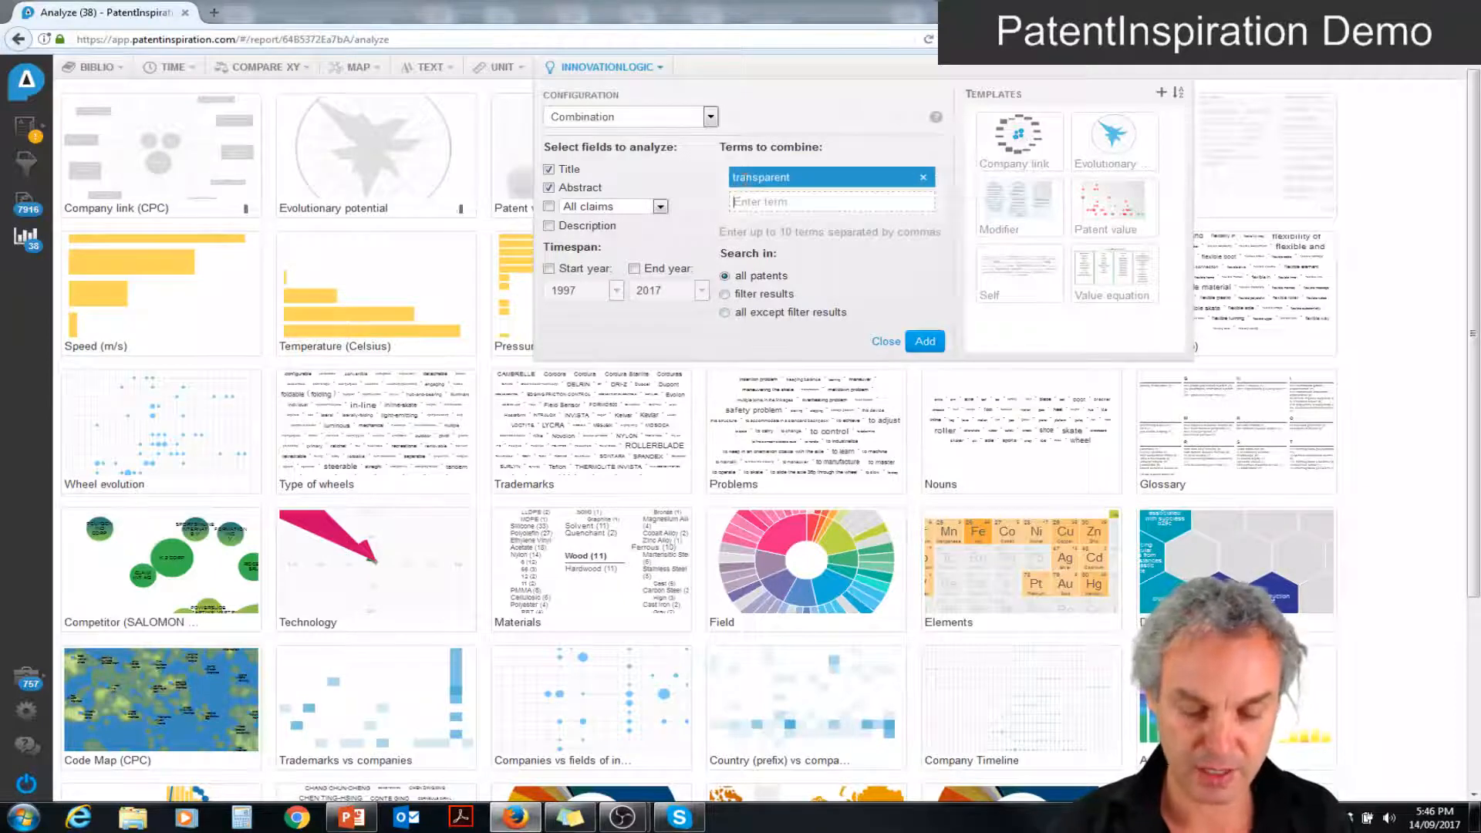
type("flexib")
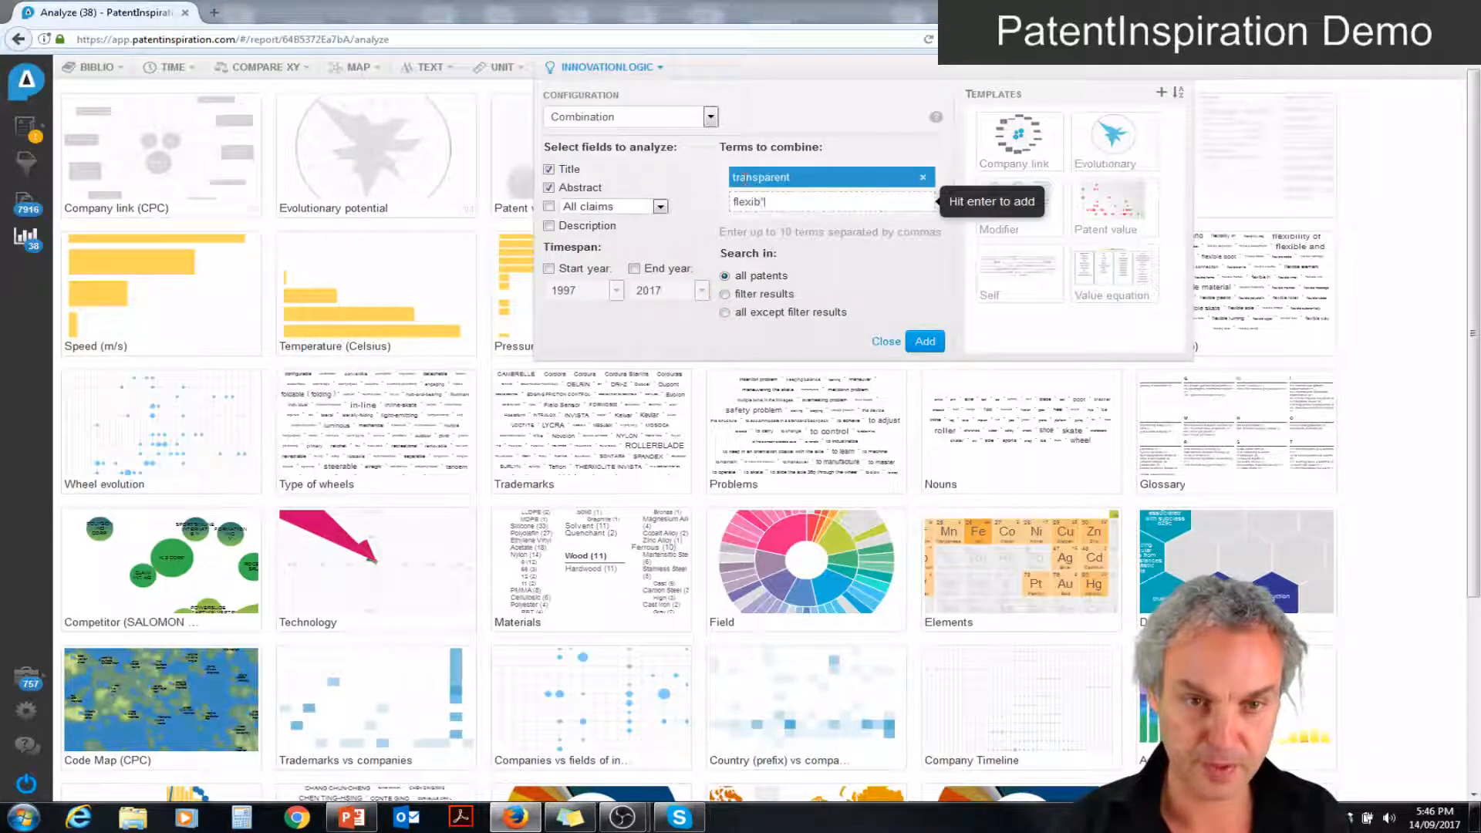
key("Return")
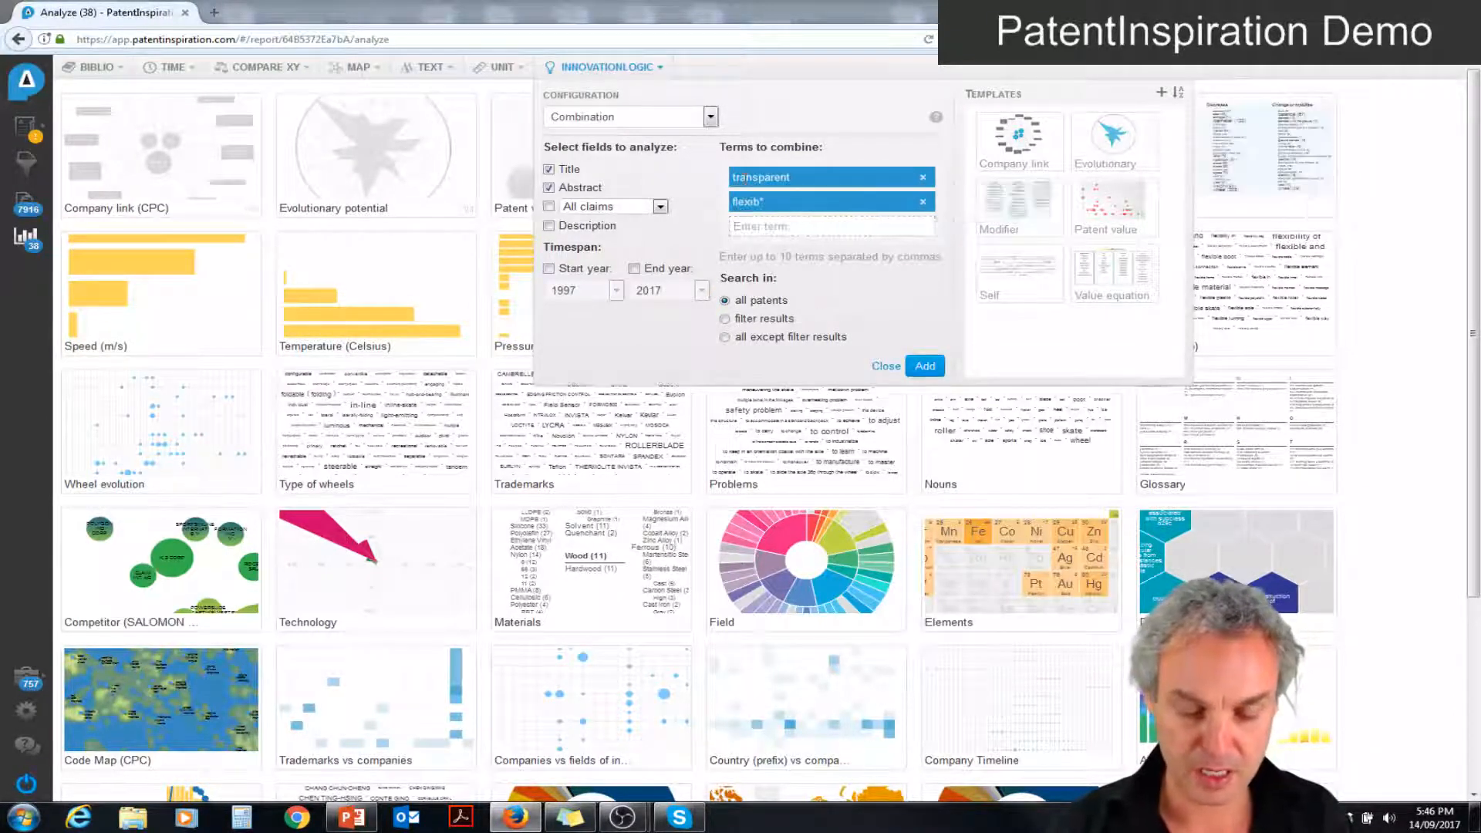
type("fast")
key("Return")
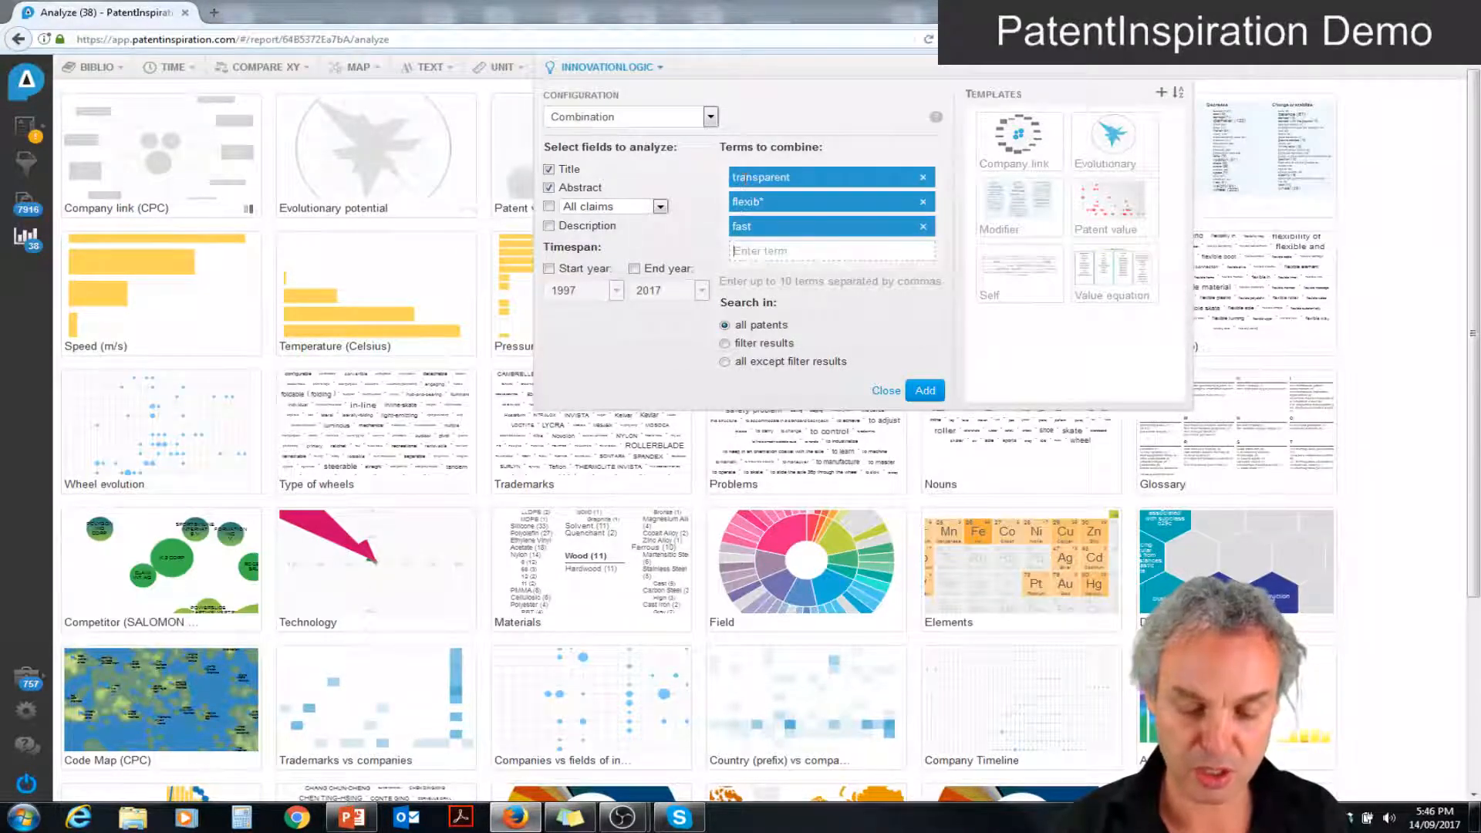
- Include the terms "comfortable" and "antimicrobial" in the combination, and add the analysis with the search covering all patents
type("con")
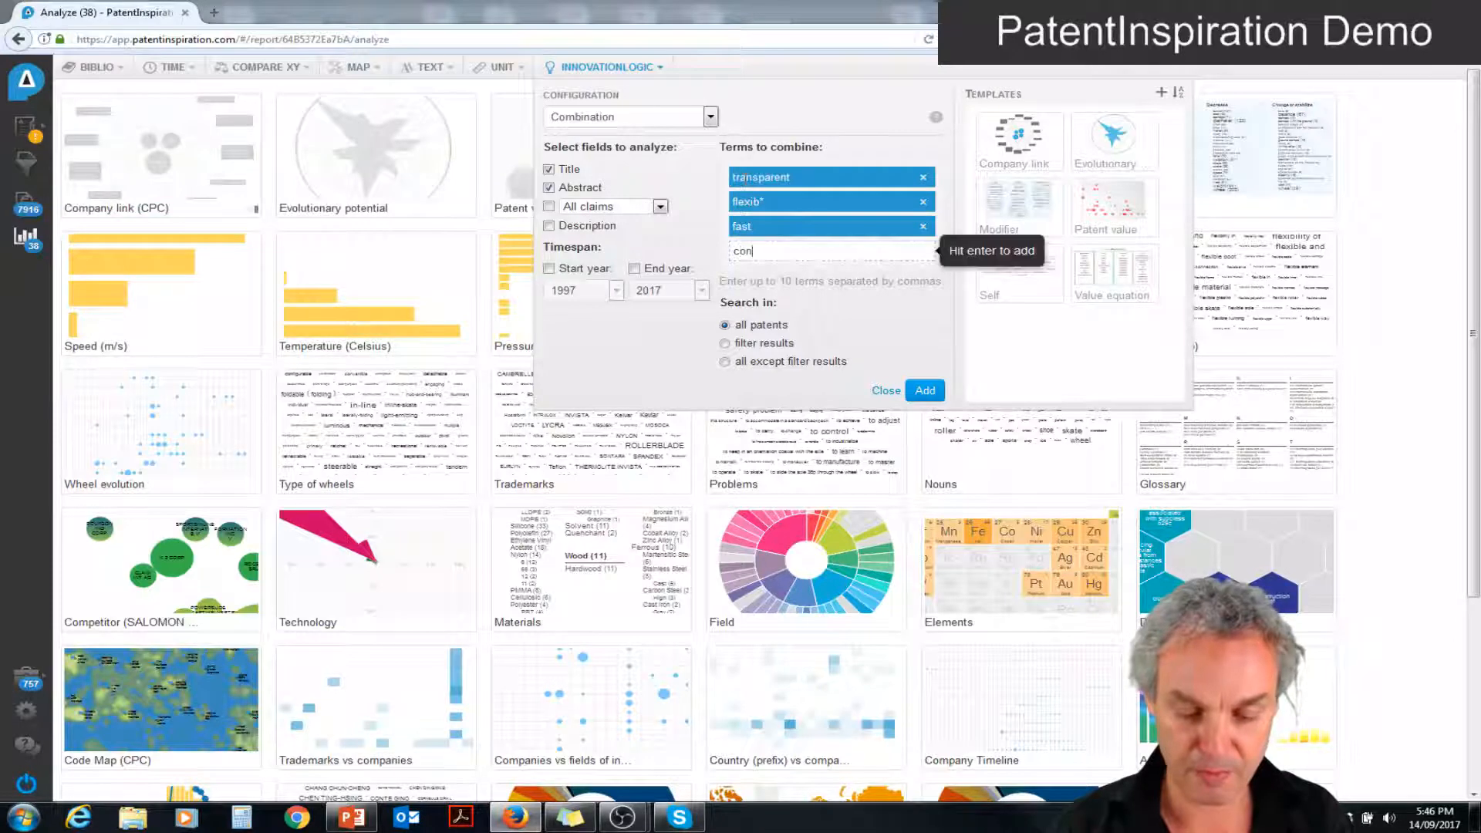
type("fortable")
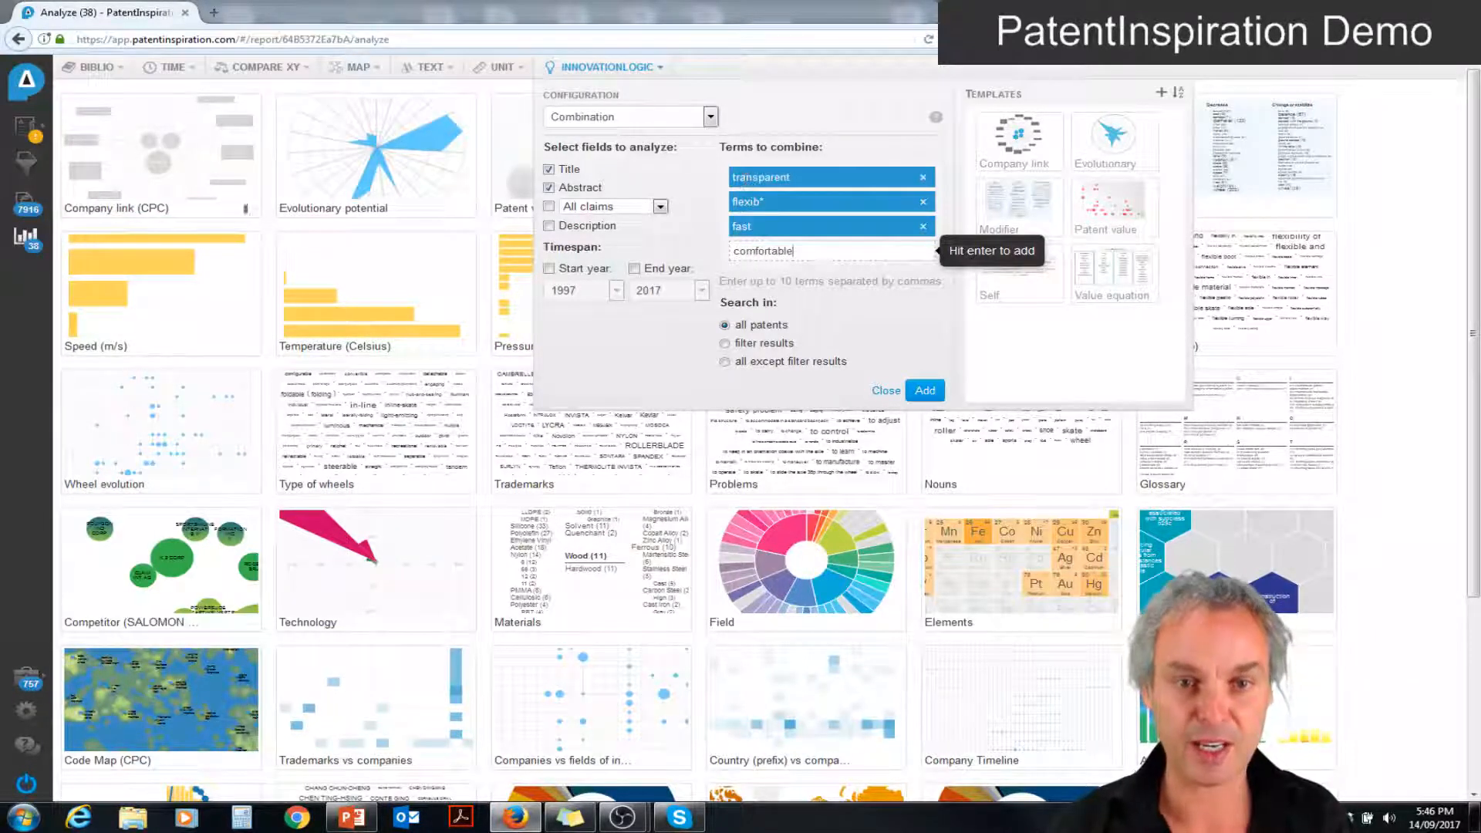
key("Return")
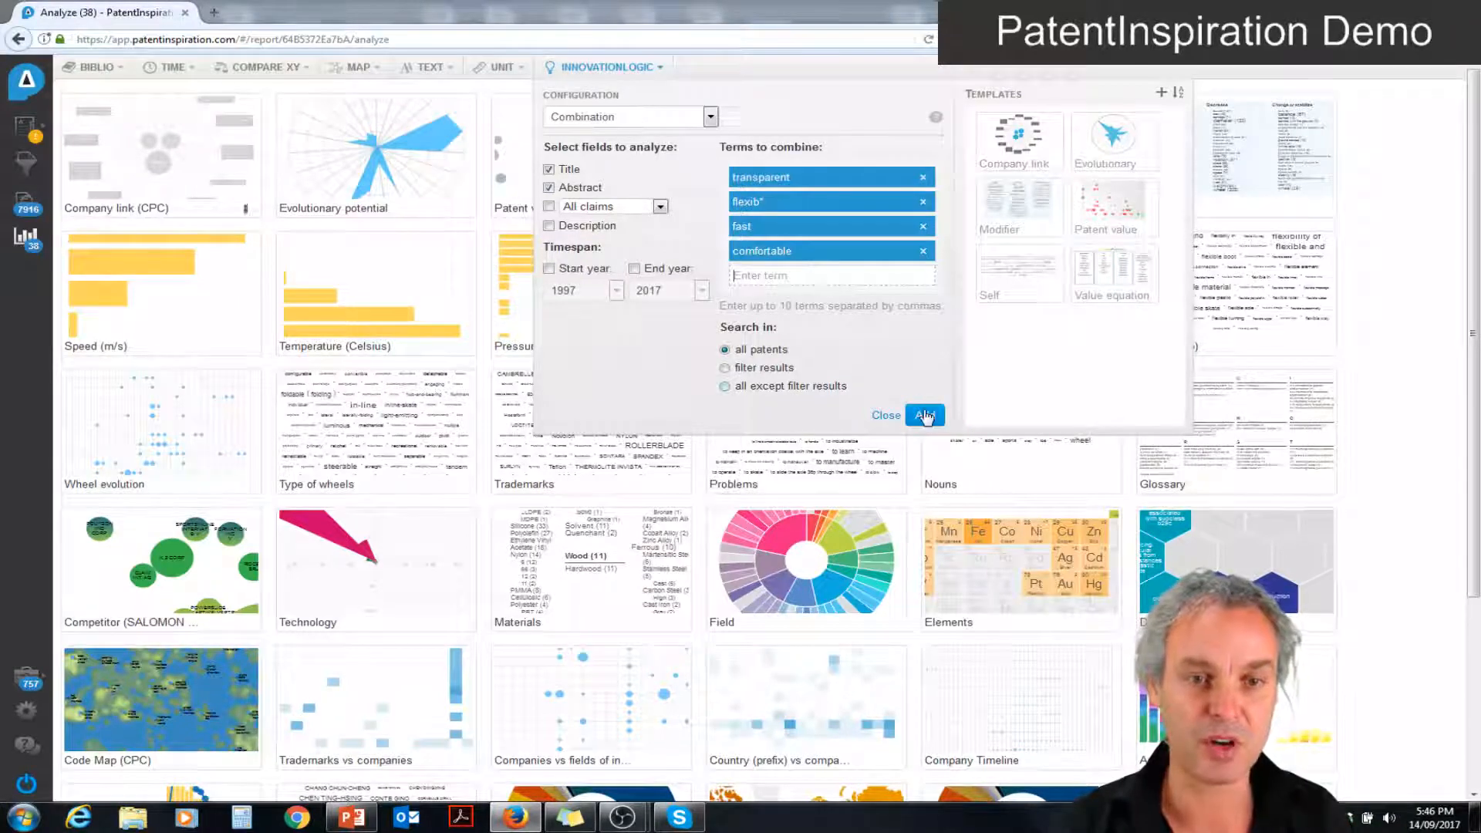
left_click(772, 282)
type("anti")
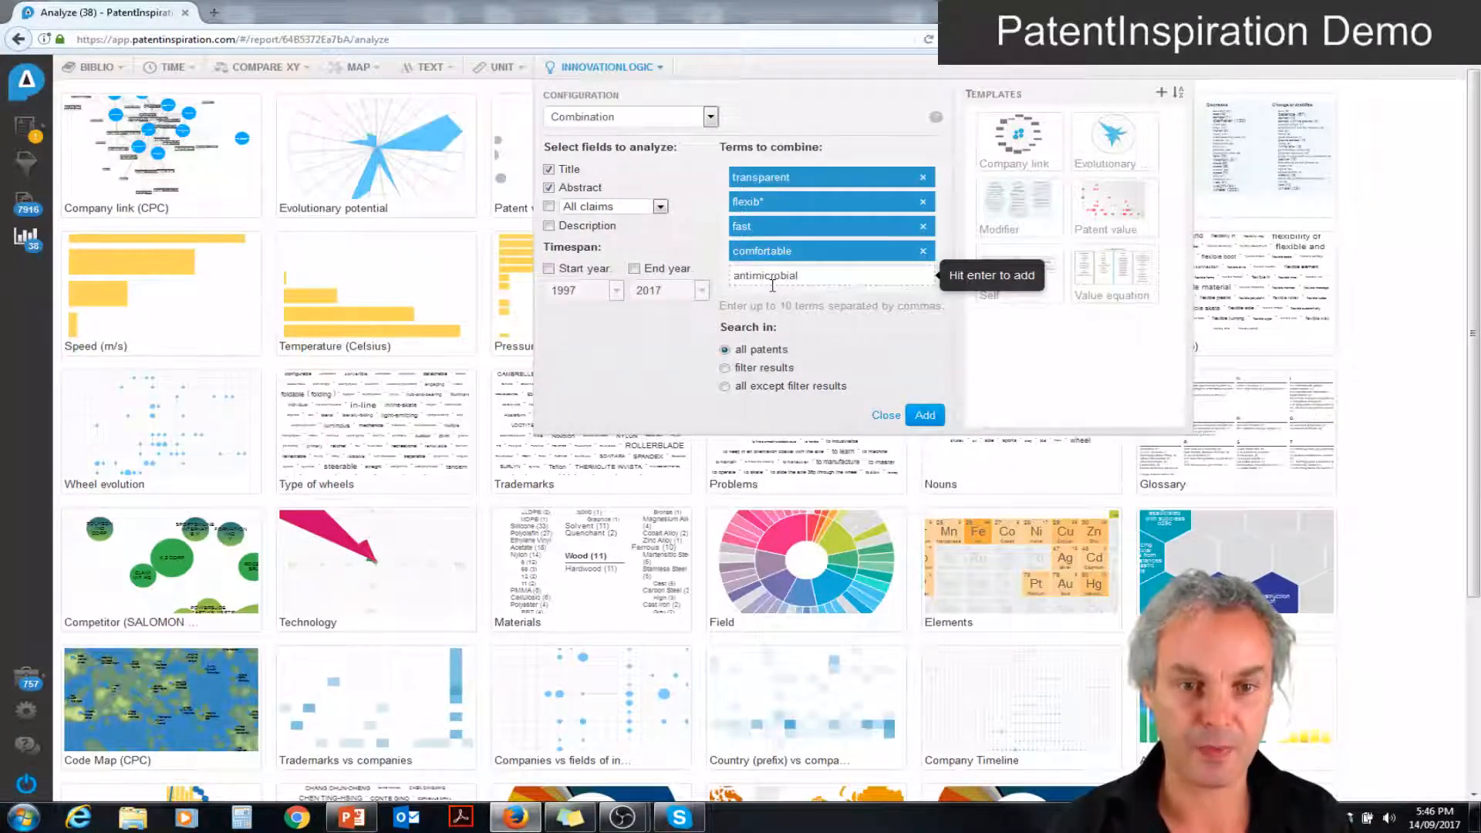
type("microbial")
key("Return")
left_click(928, 416)
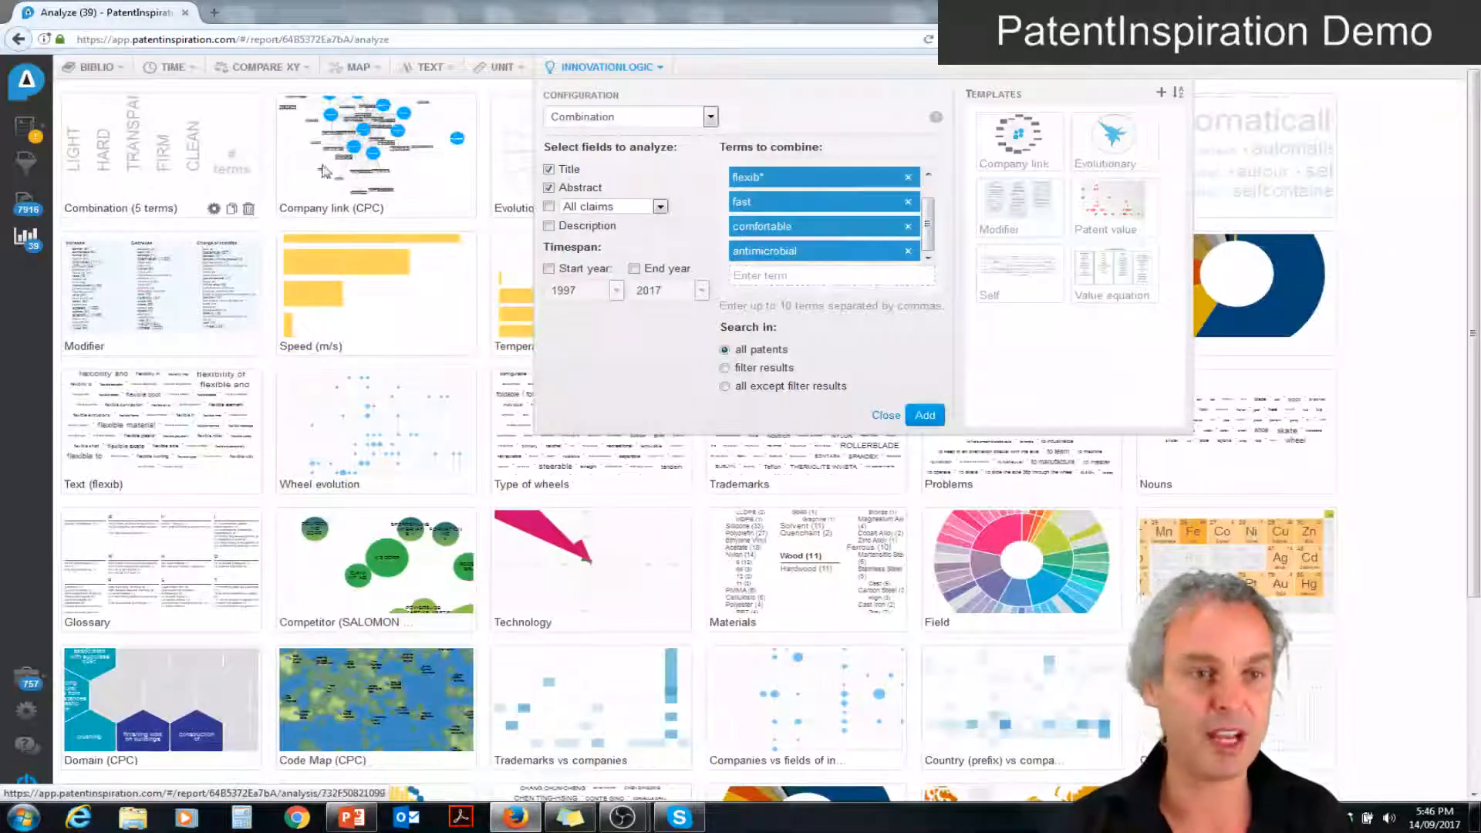
- Open the Modifier analysis and rename it "What is going on in Roller Skate"
left_click(151, 296)
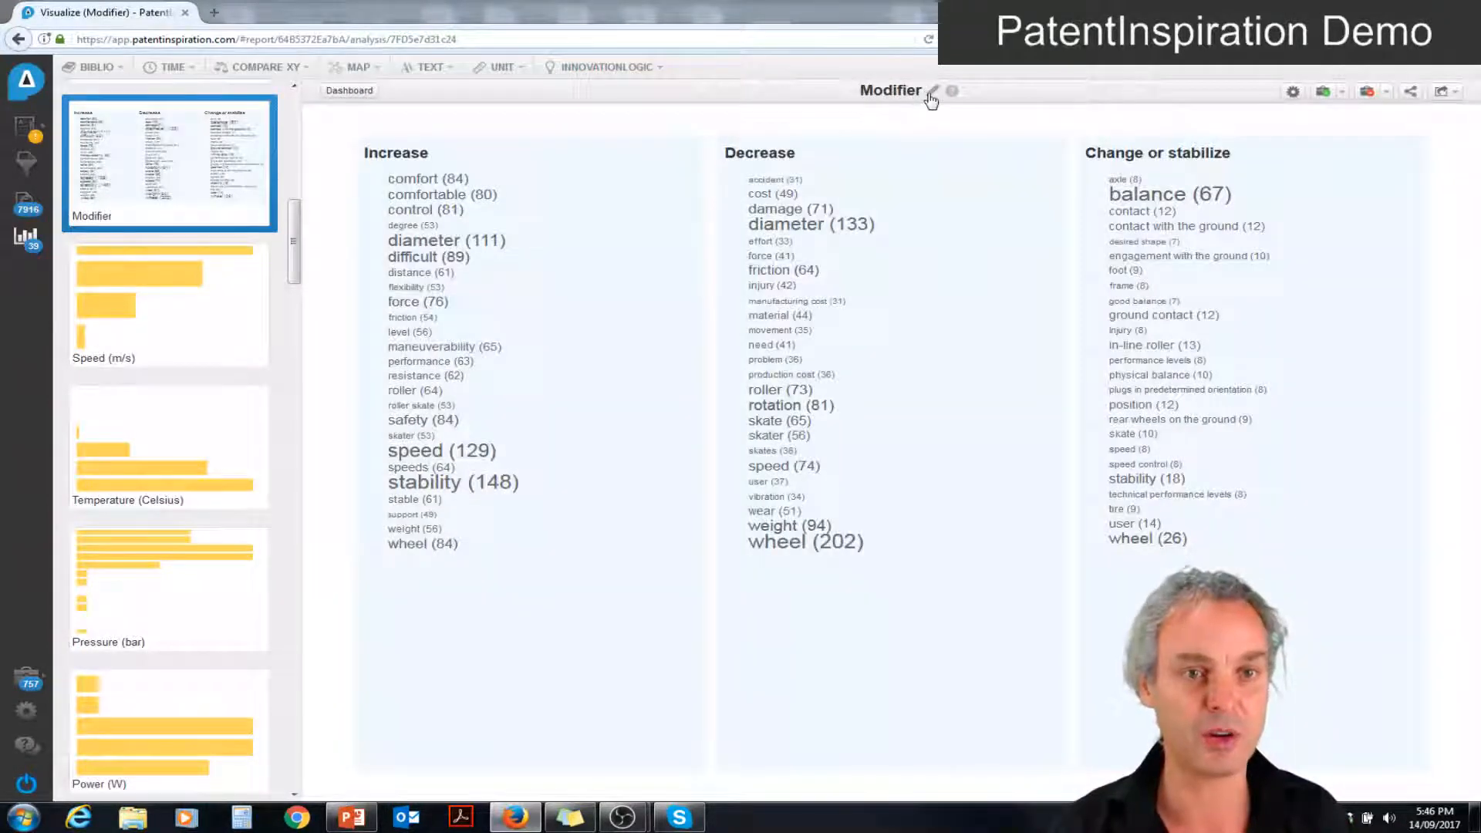
left_click(933, 90)
type("W")
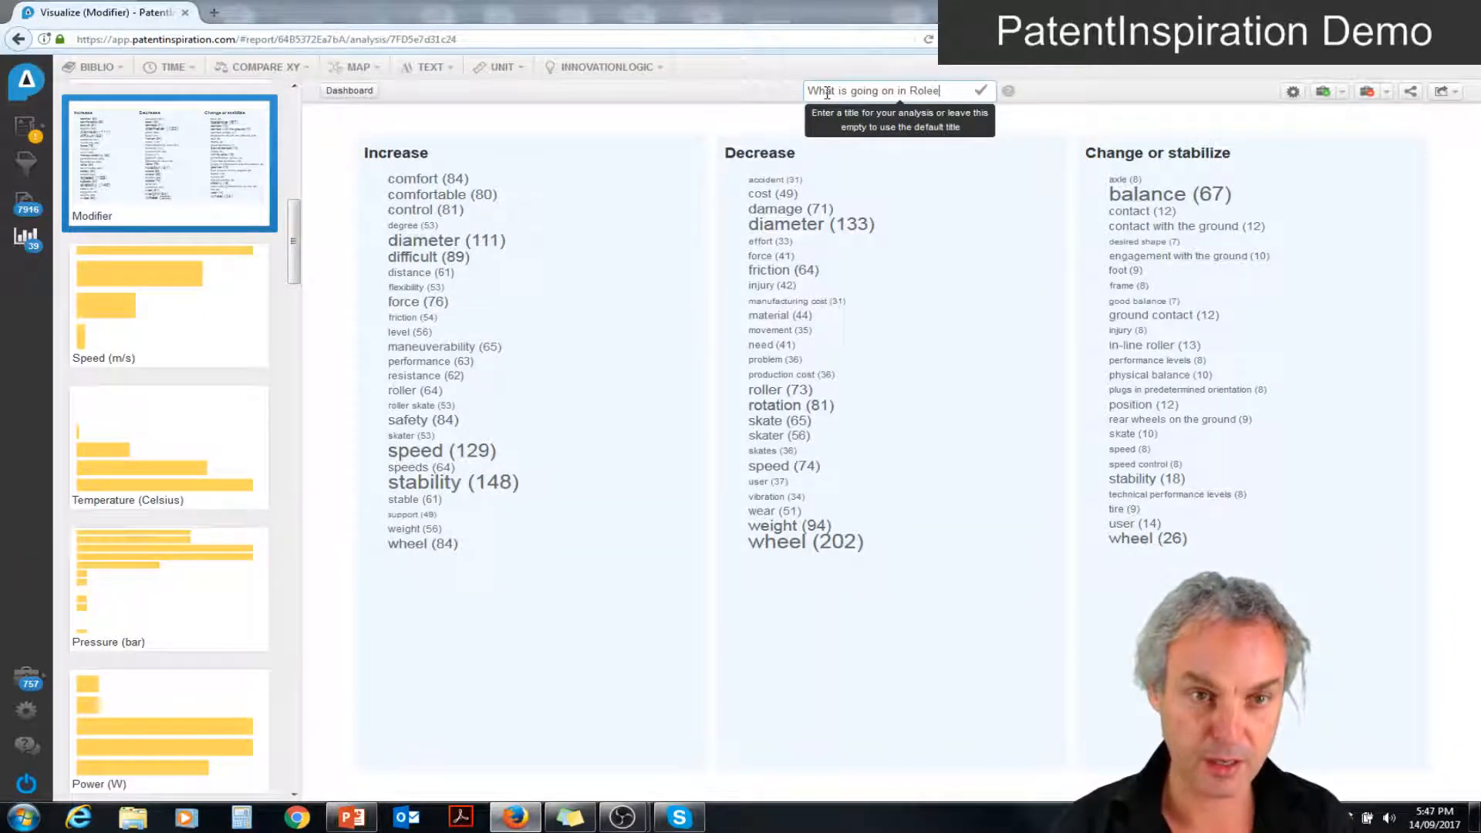
type("hat is going on in Roller S")
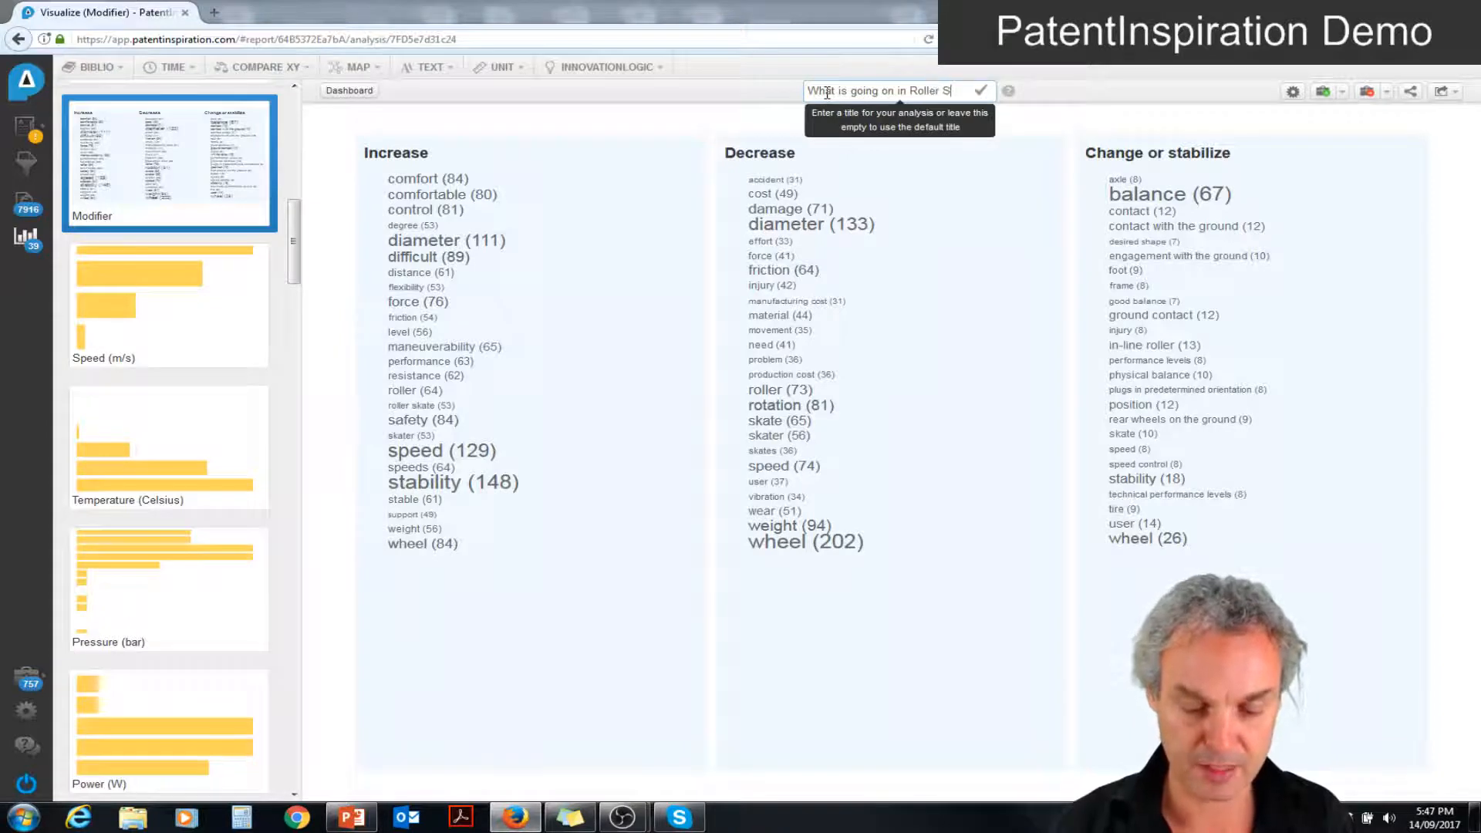
type("kate")
key("Return")
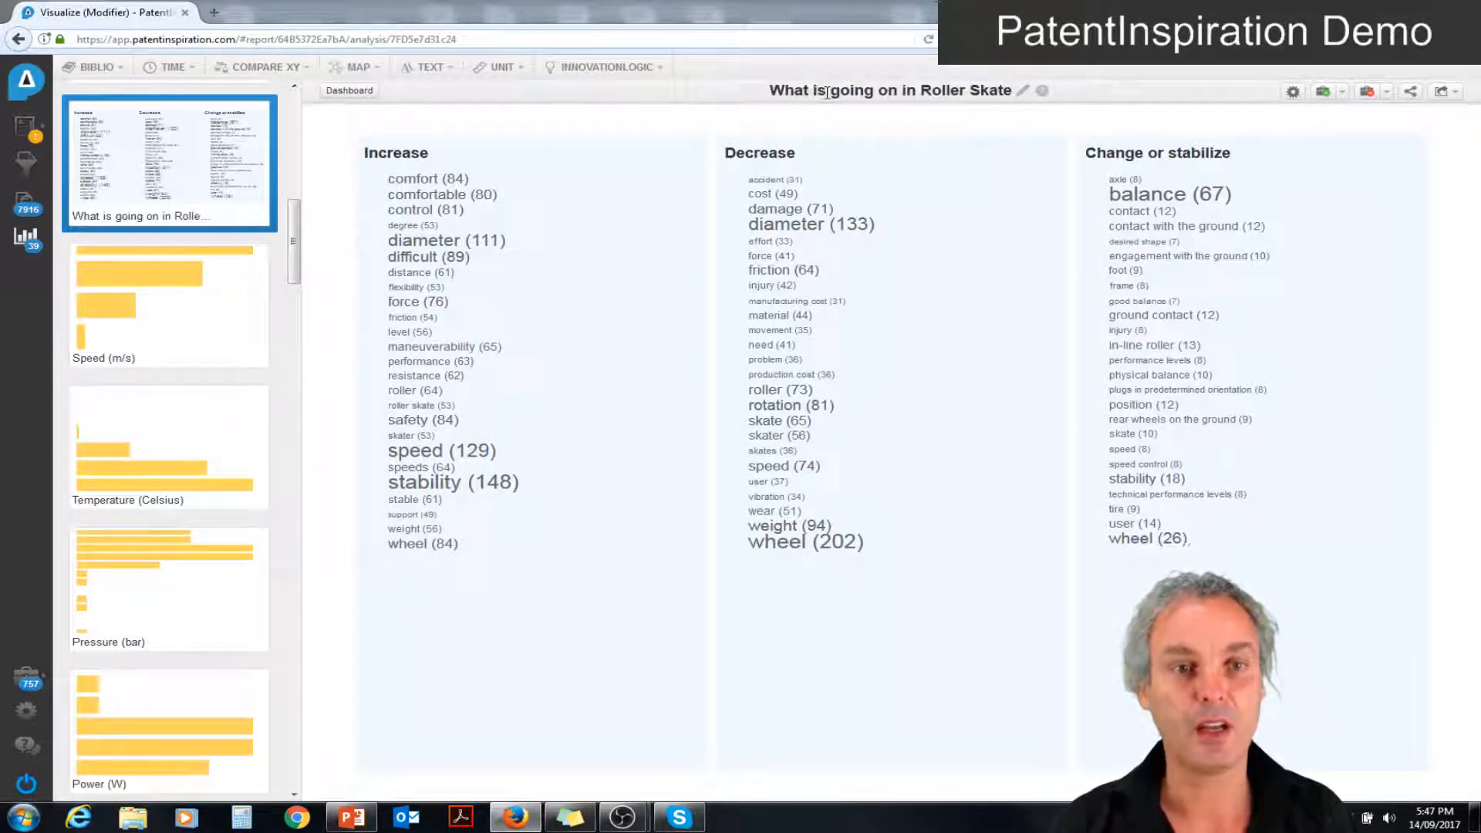
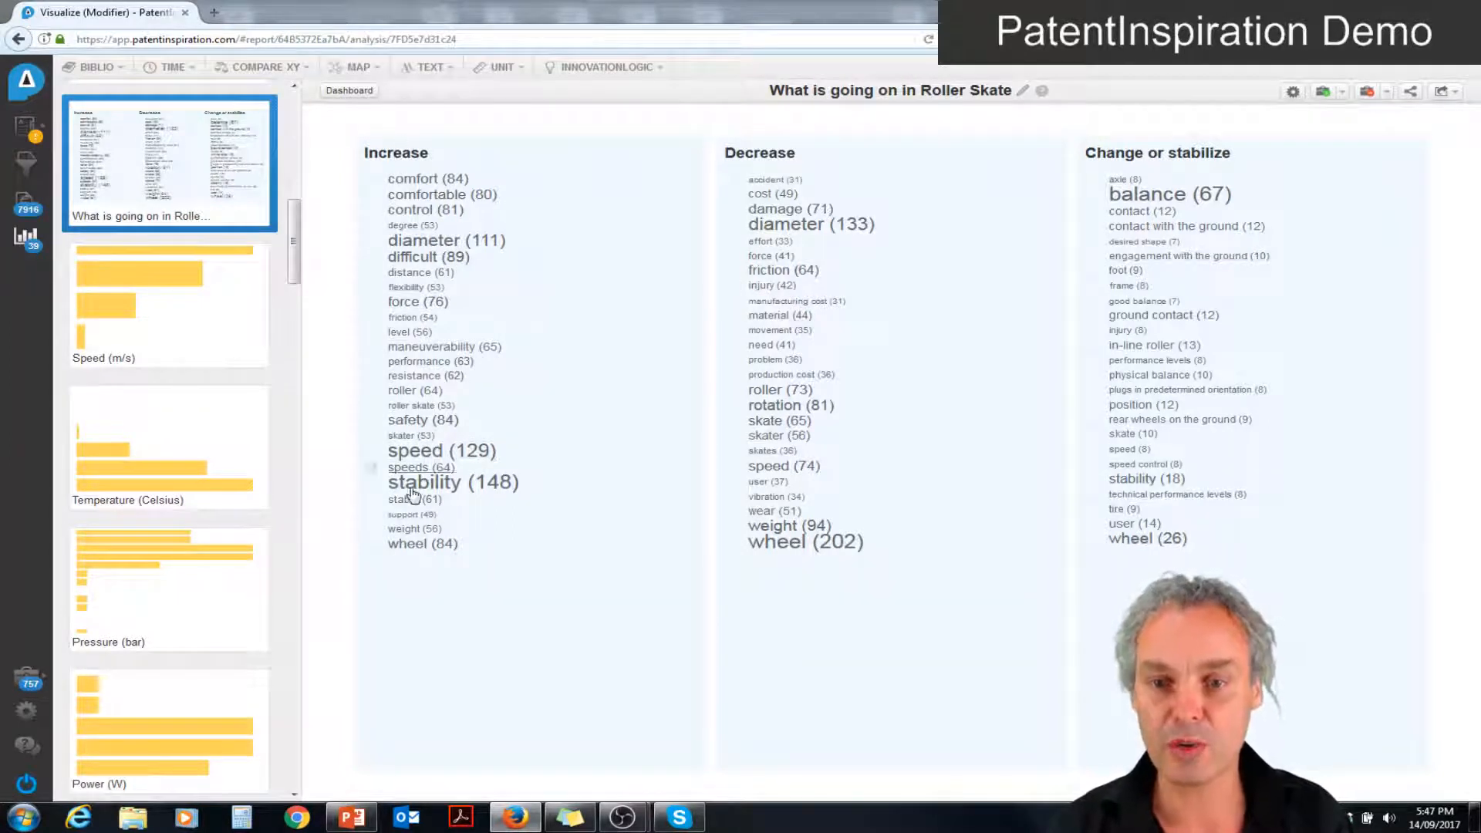
- Open the "Wheel suspension system for in-line roller skate" patent under increased speed, go through its "speed" hits, and return to the analysis
left_click(474, 451)
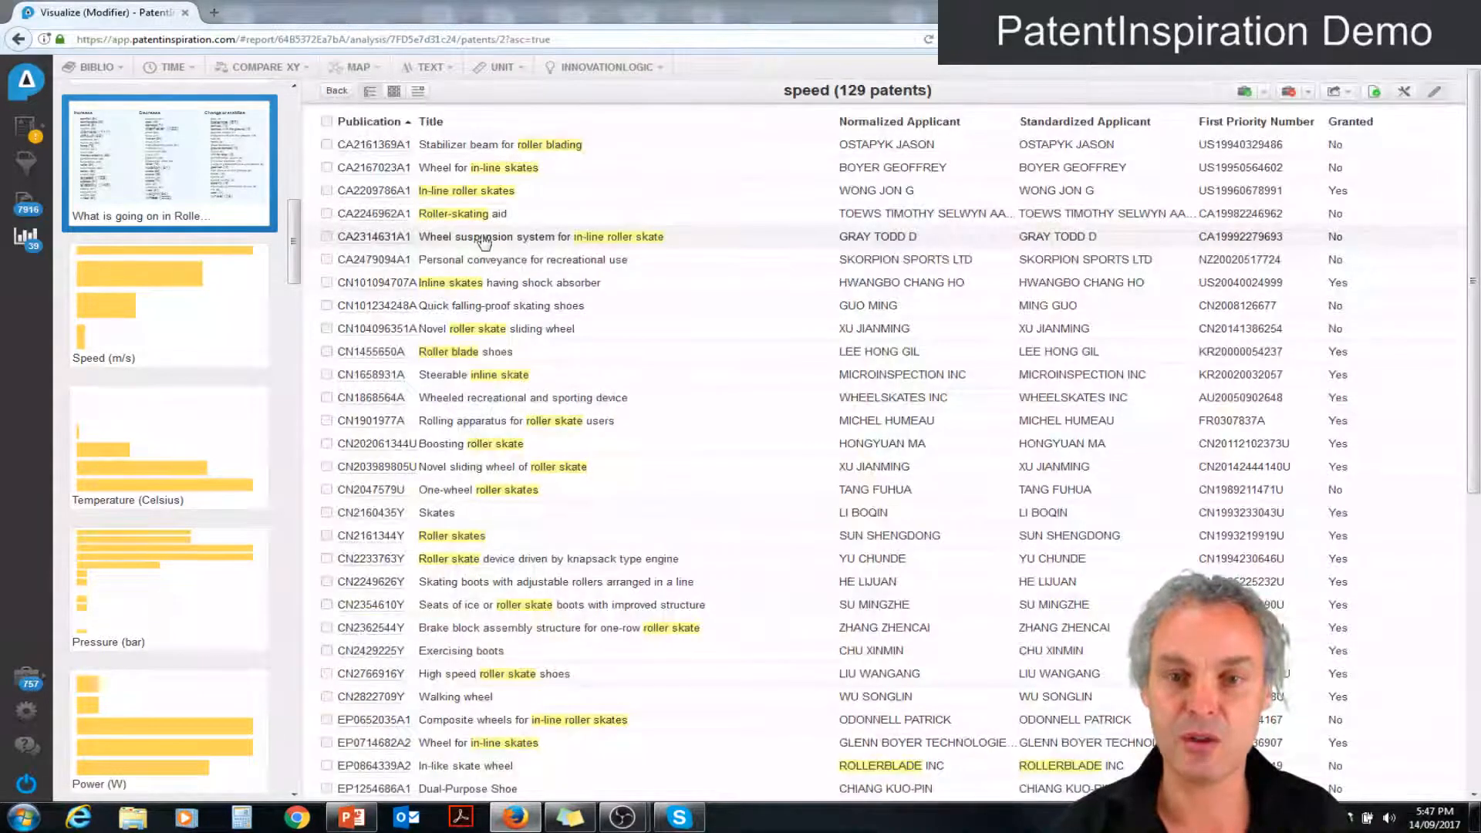
left_click(484, 241)
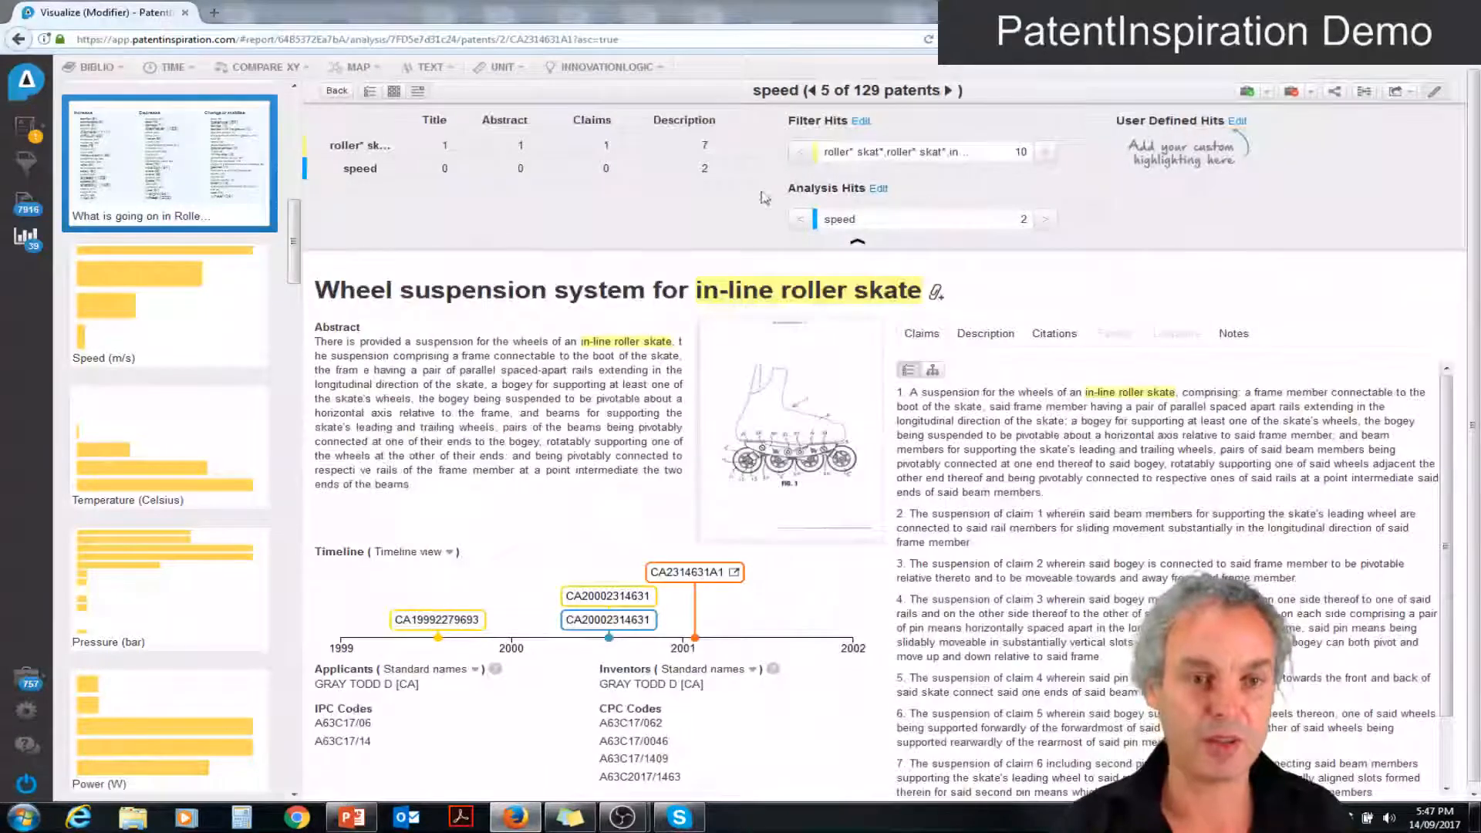
left_click(1046, 220)
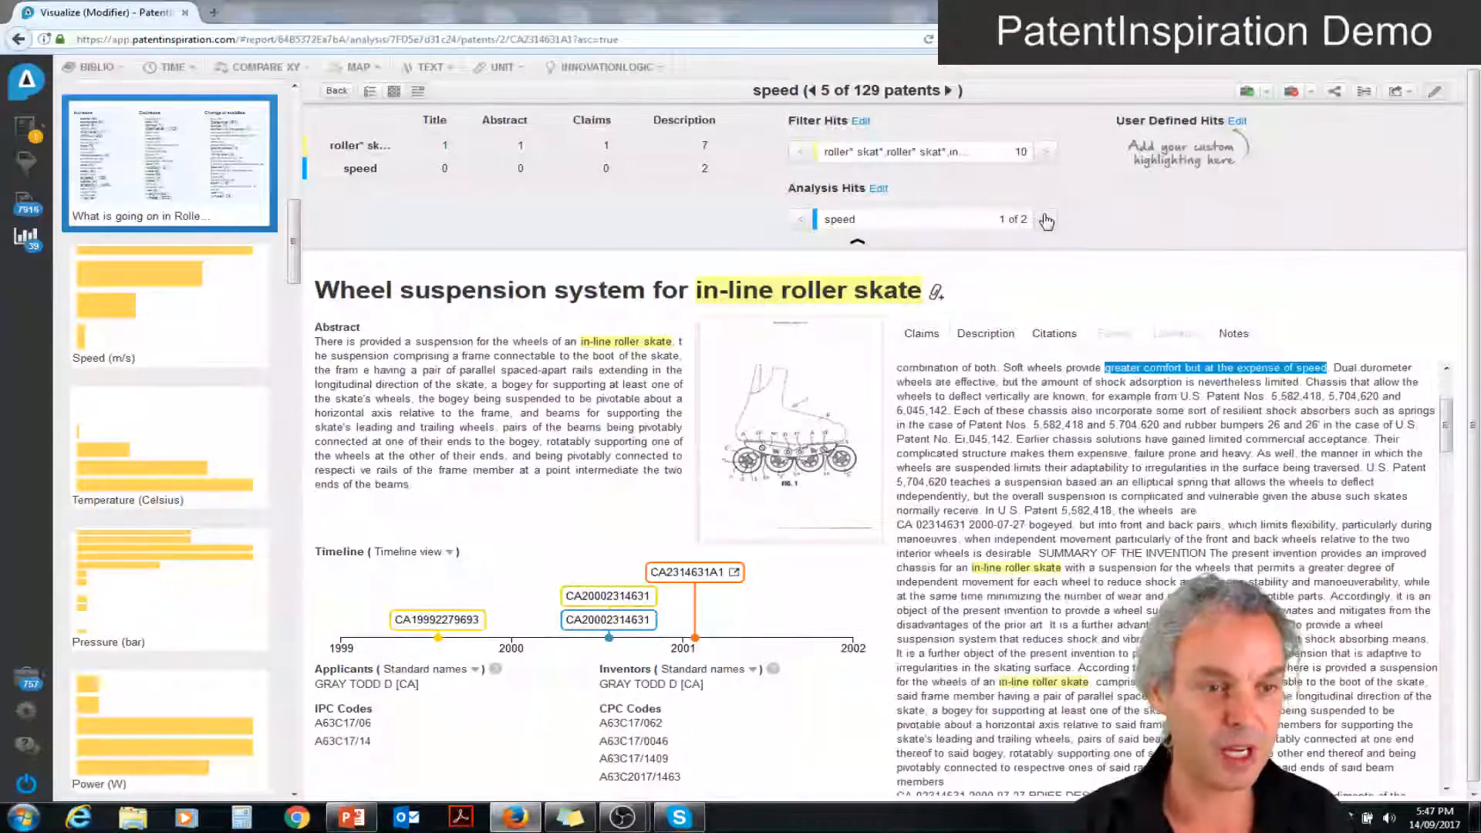
left_click(1046, 220)
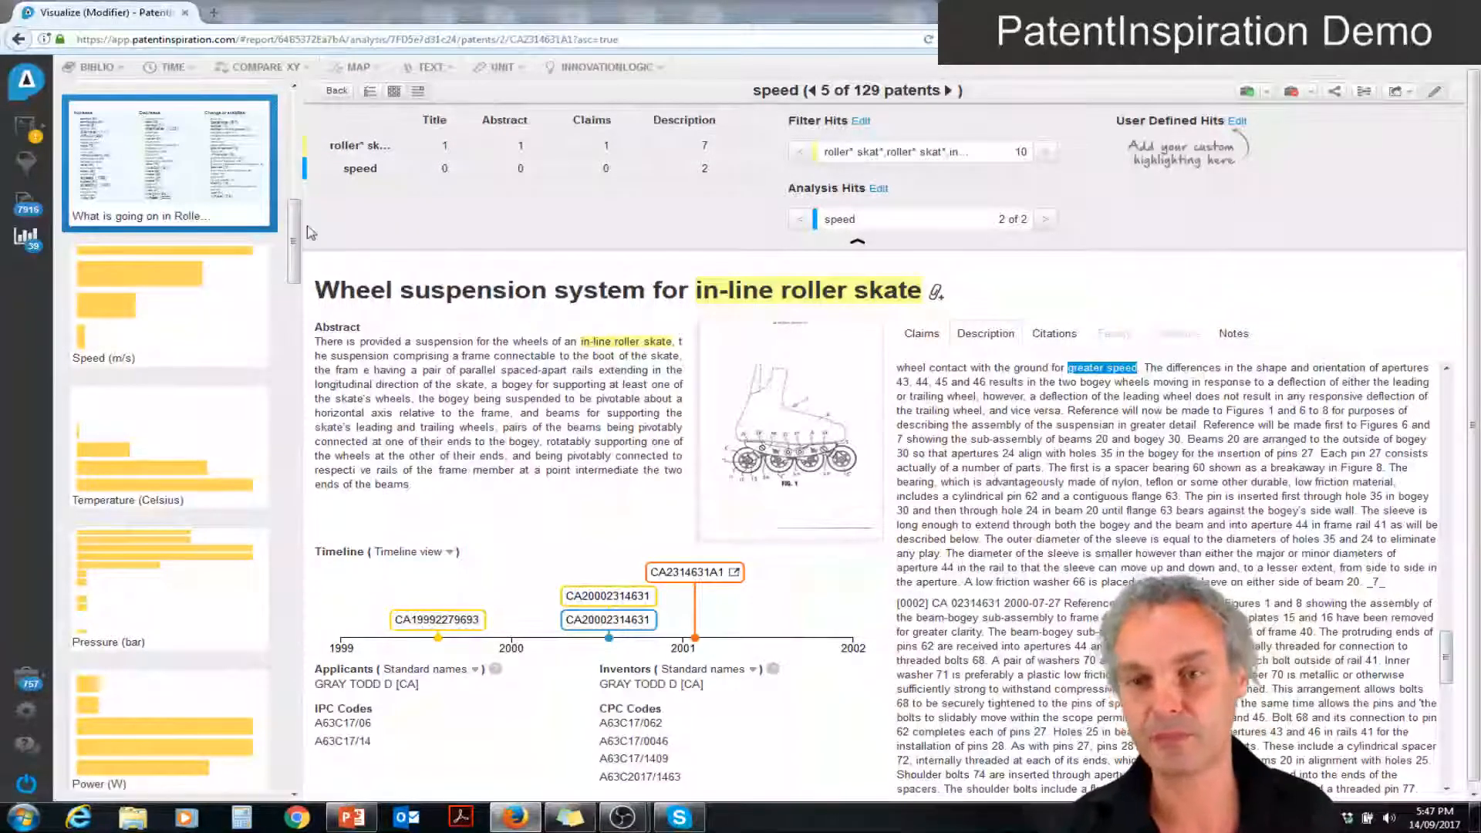
mouse_move(295, 236)
left_mouse_down()
mouse_move(294, 186)
mouse_move(293, 226)
left_mouse_up()
scroll(294, 226, "down", 1)
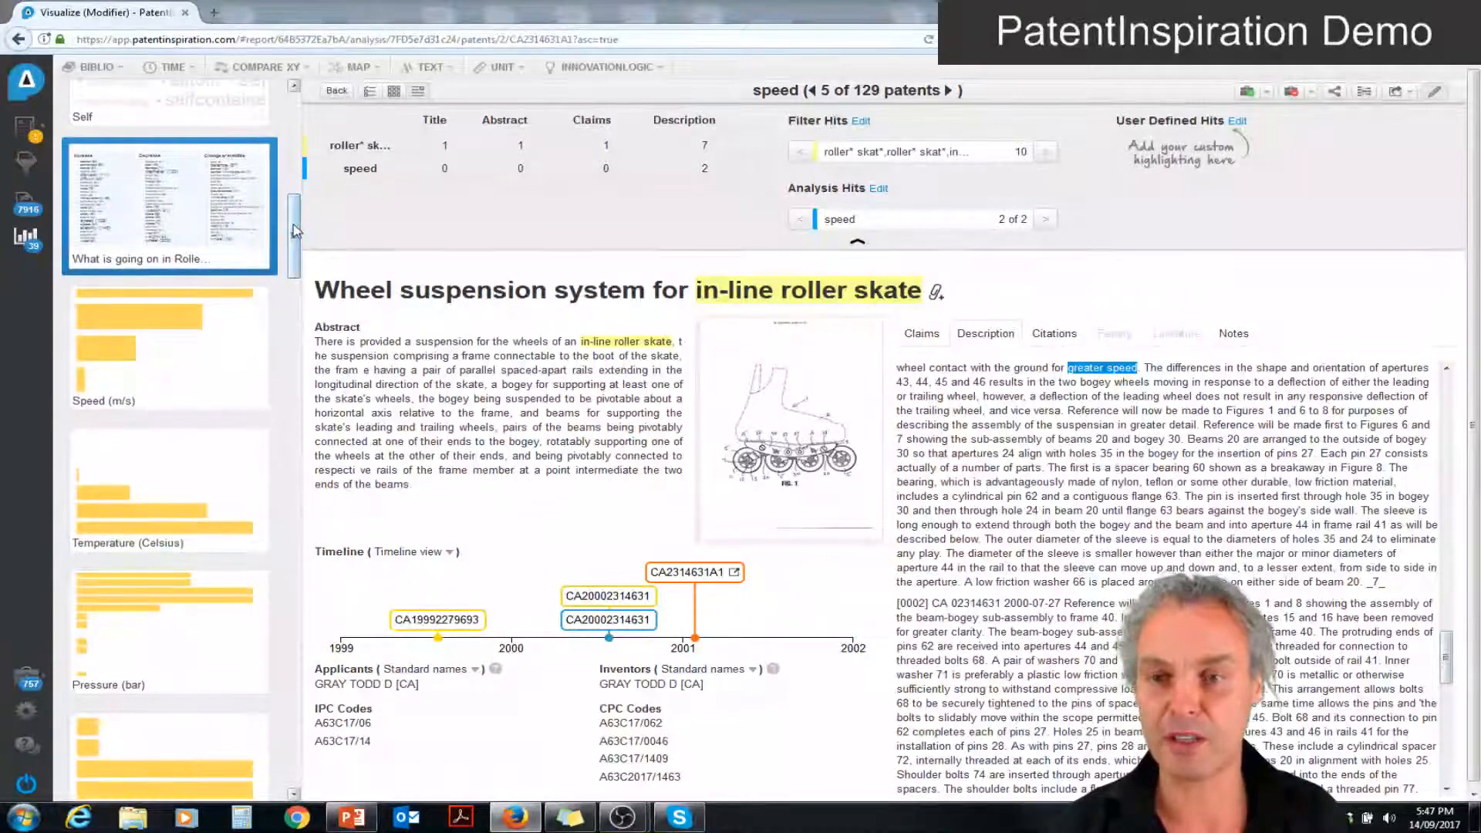
left_click(210, 217)
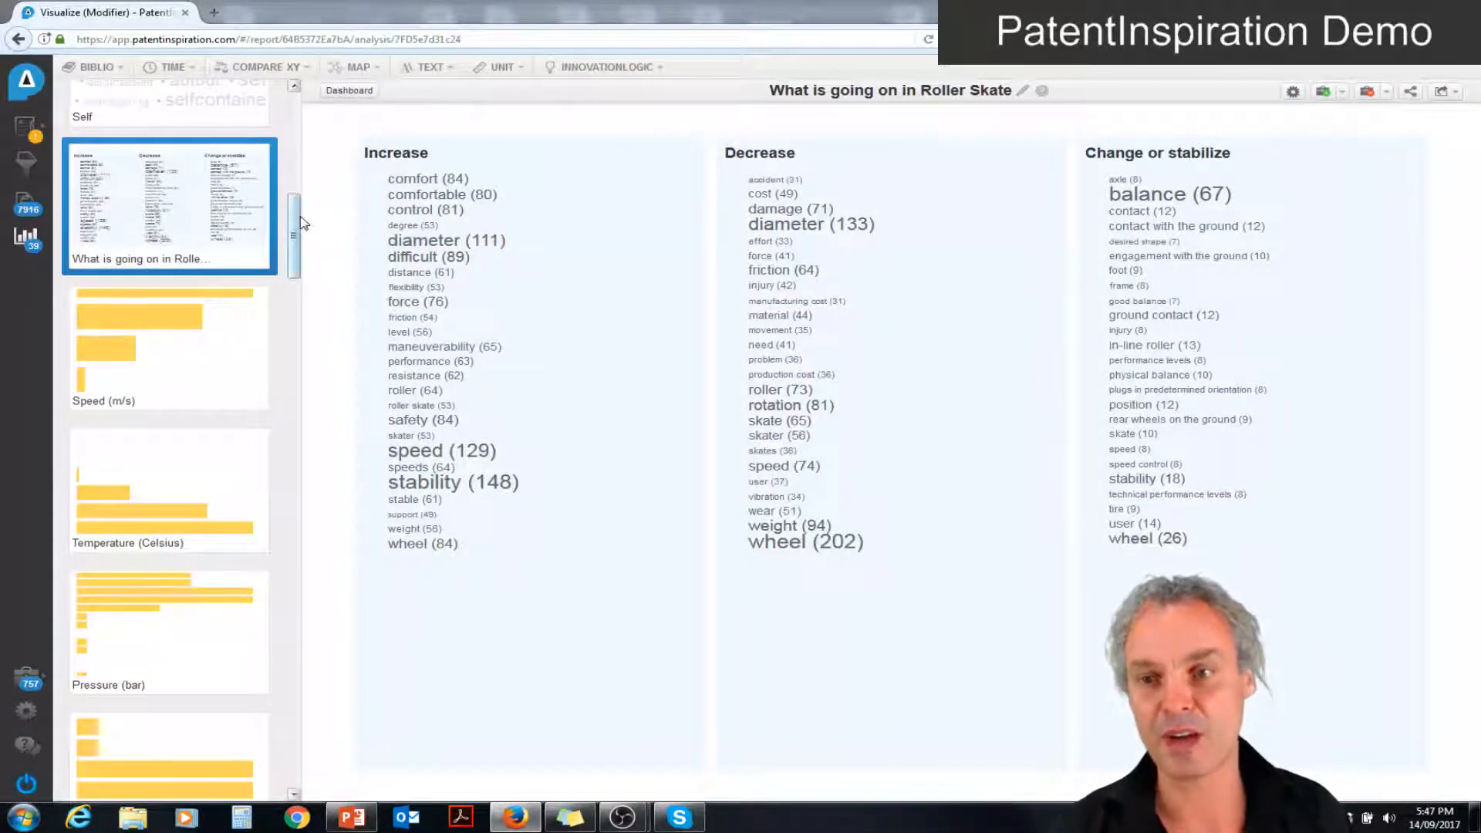
- Open the Value equation analysis and examine its Performance, Harm and Interface columns
left_click(29, 238)
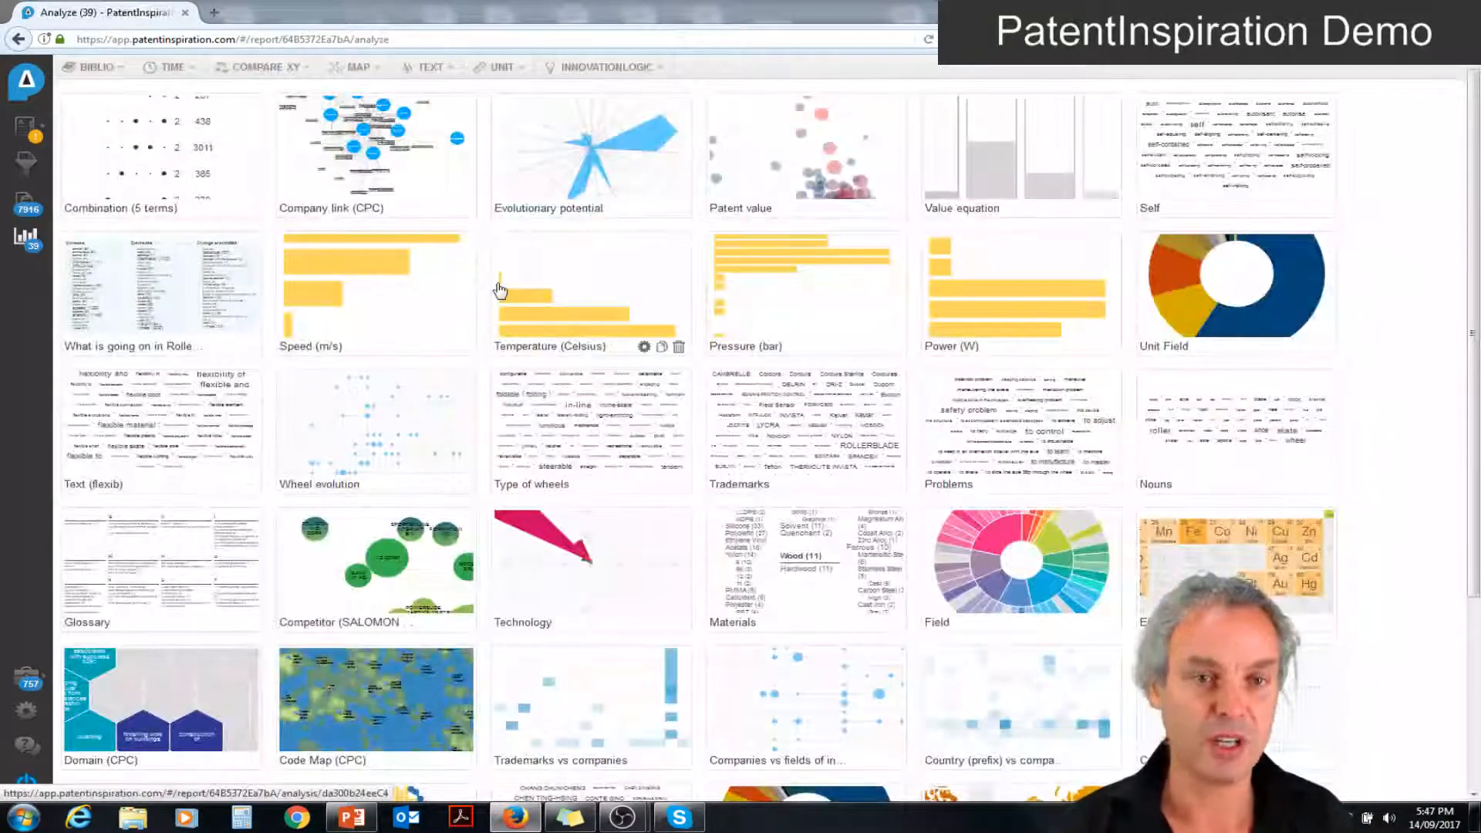
left_click(1047, 196)
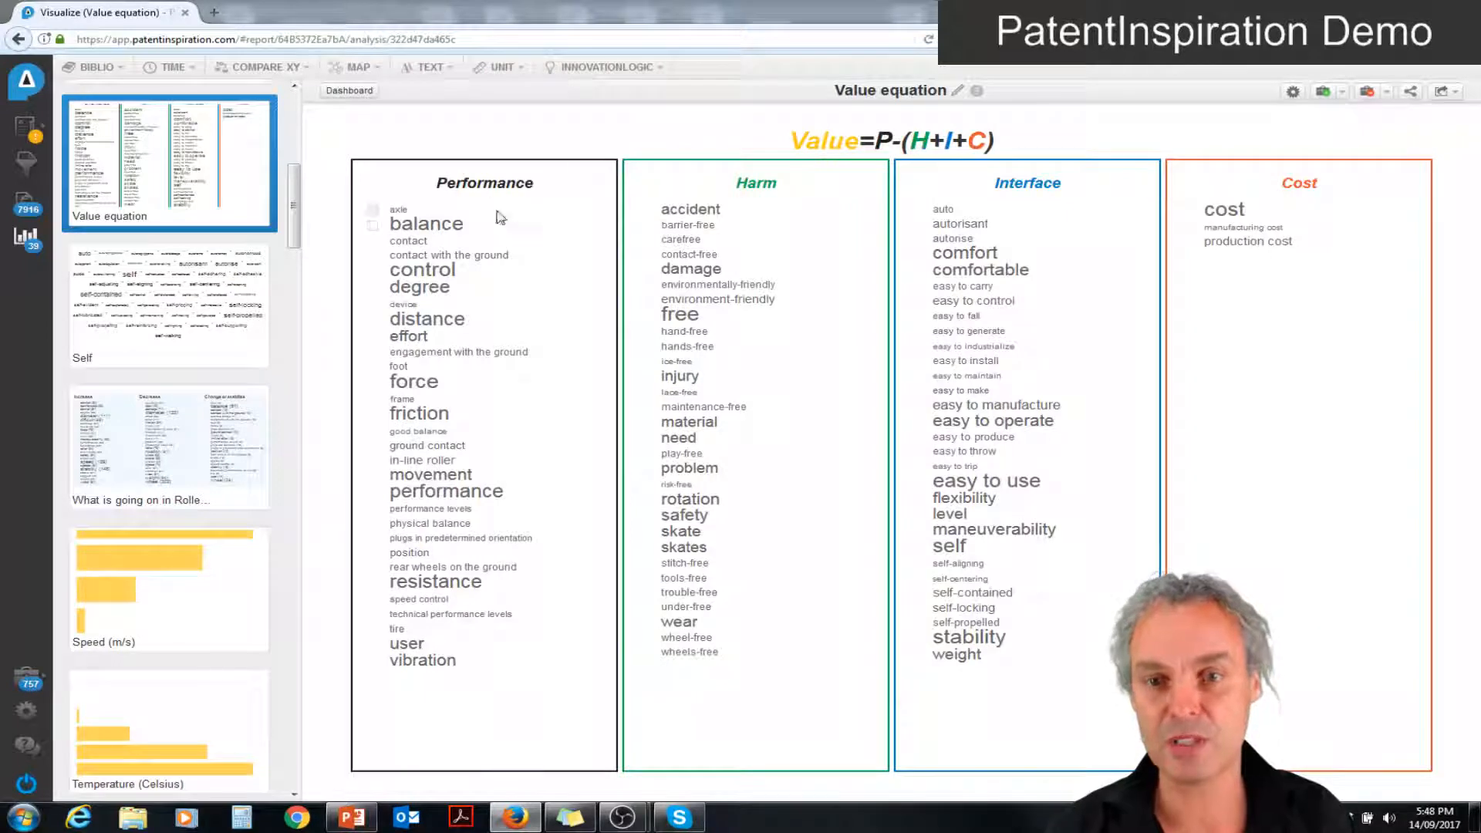
mouse_move(479, 191)
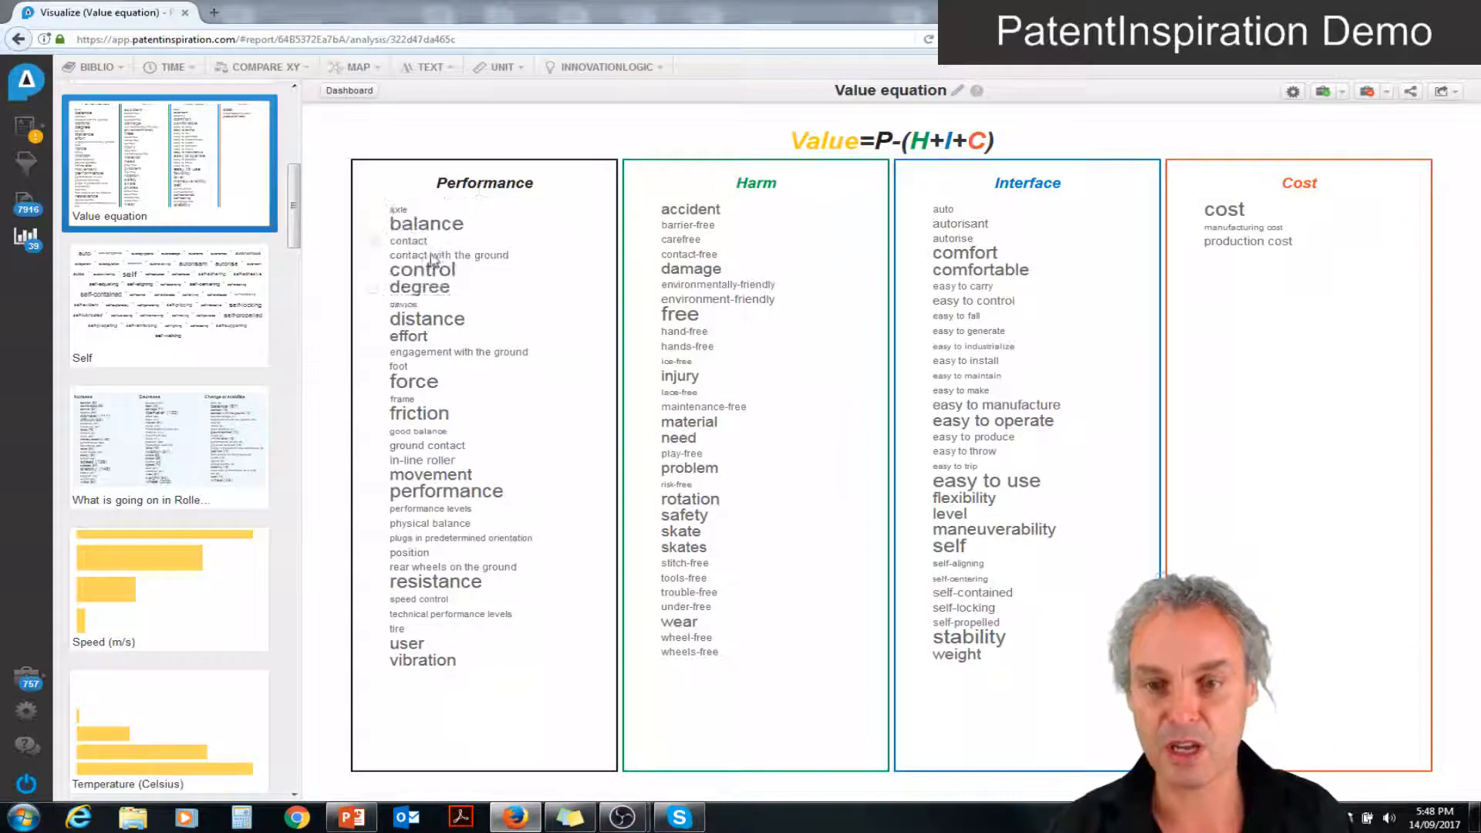
mouse_move(436, 256)
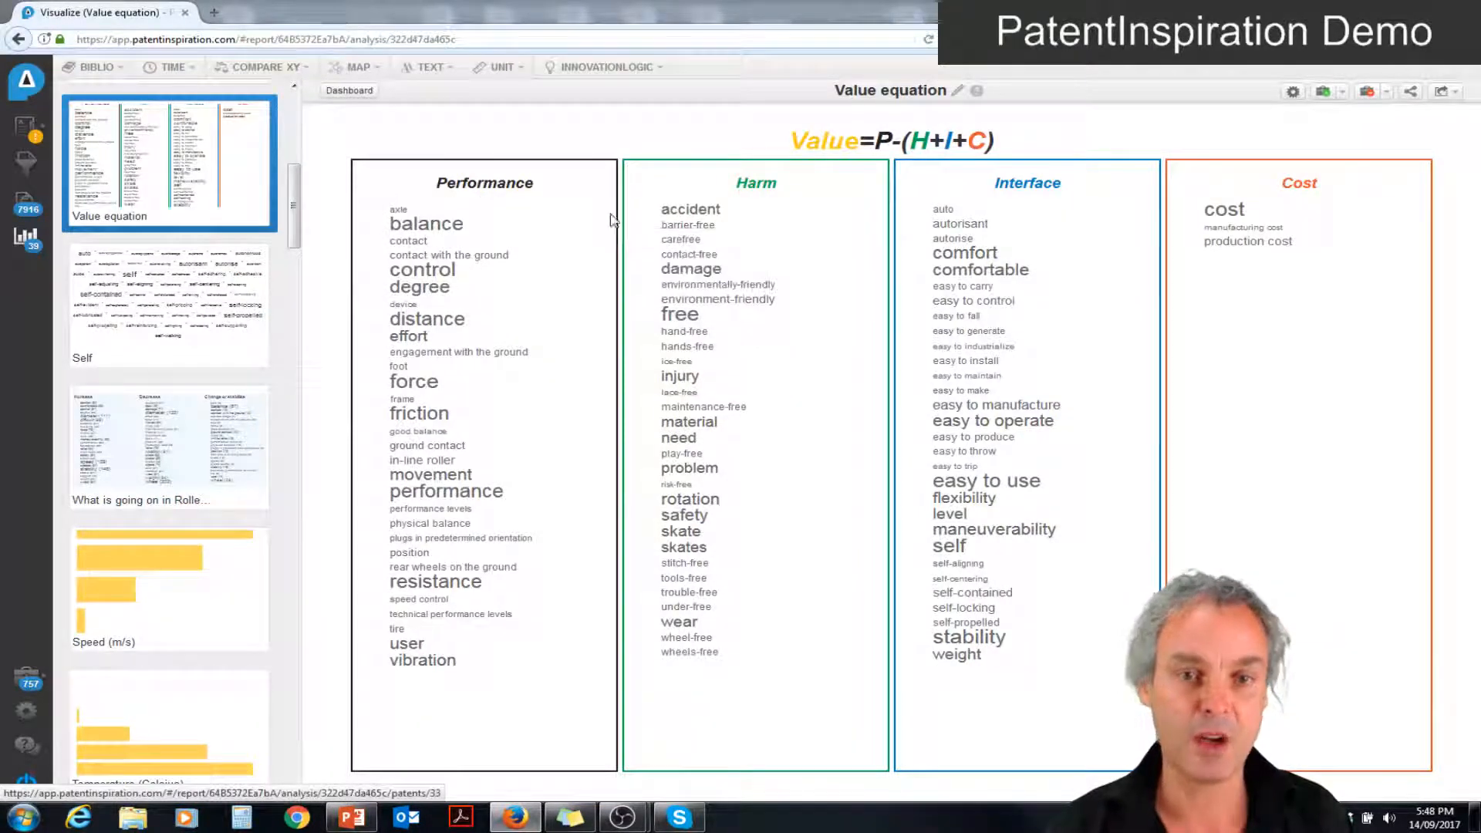
mouse_move(756, 189)
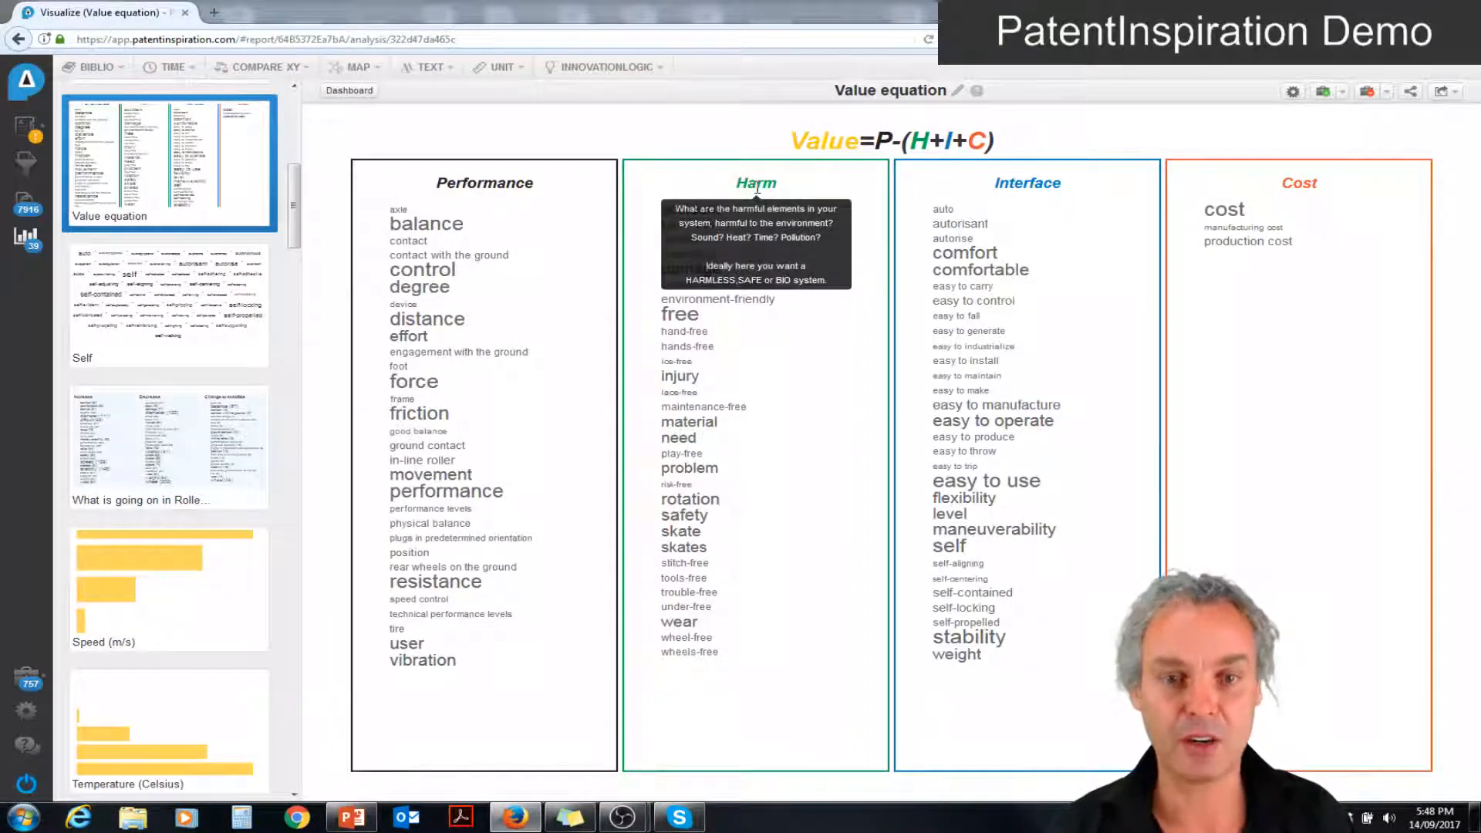
mouse_move(691, 280)
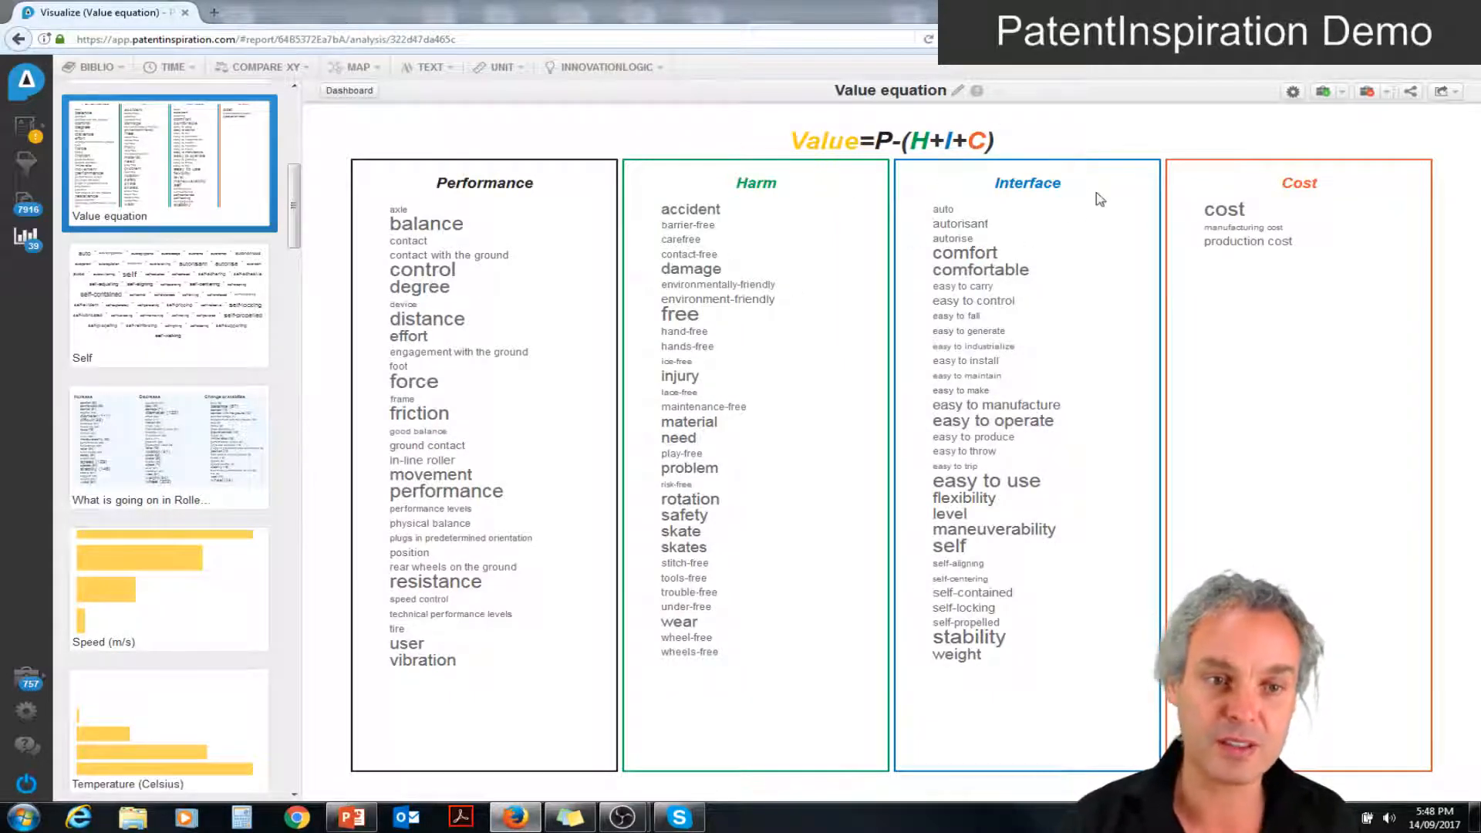
mouse_move(974, 305)
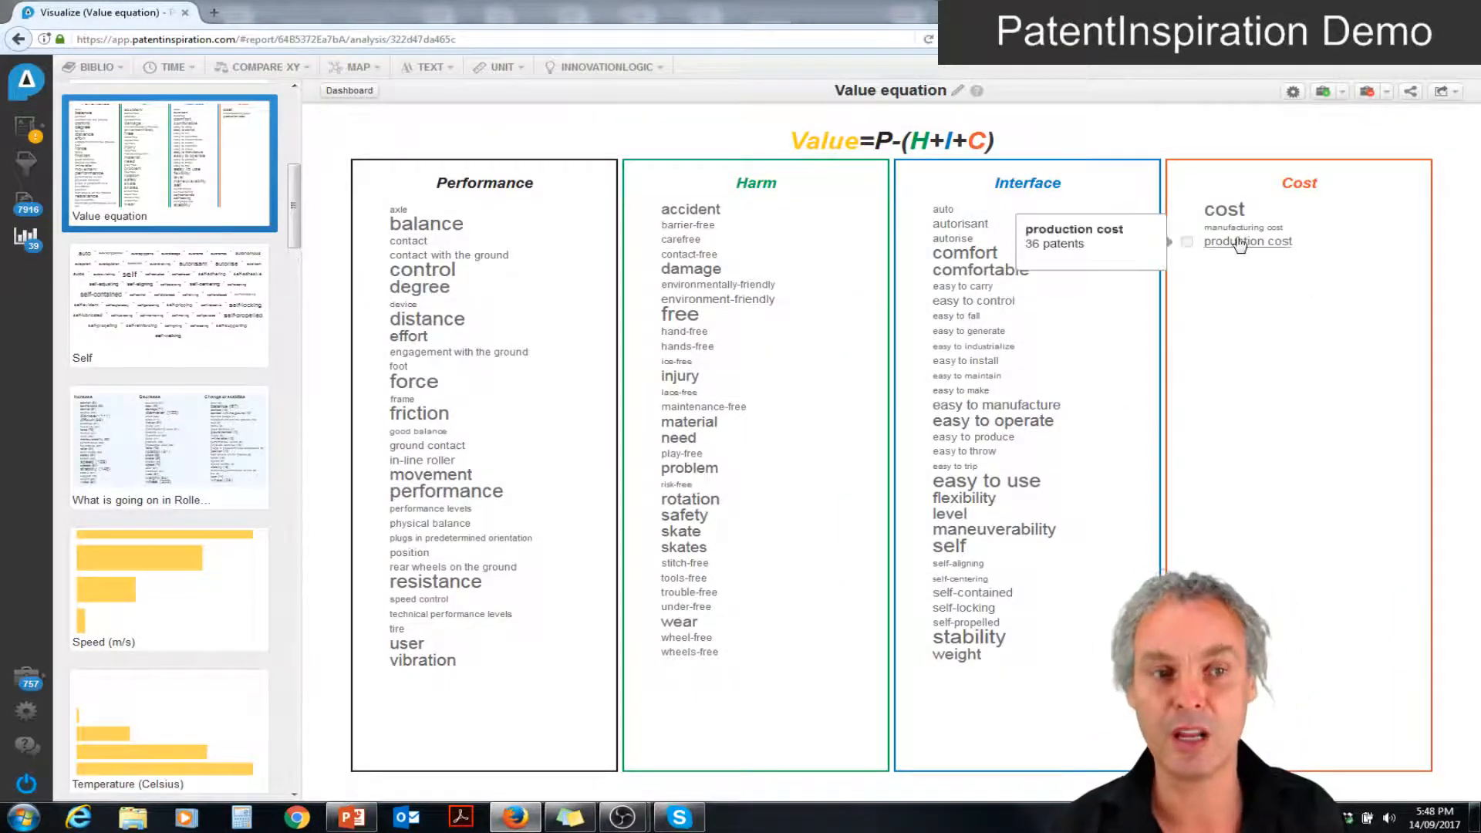
- List the patents for "cost" in the Cost column, open "Novel electric AT roller skate" and go to its "cost" hit
left_click(1227, 217)
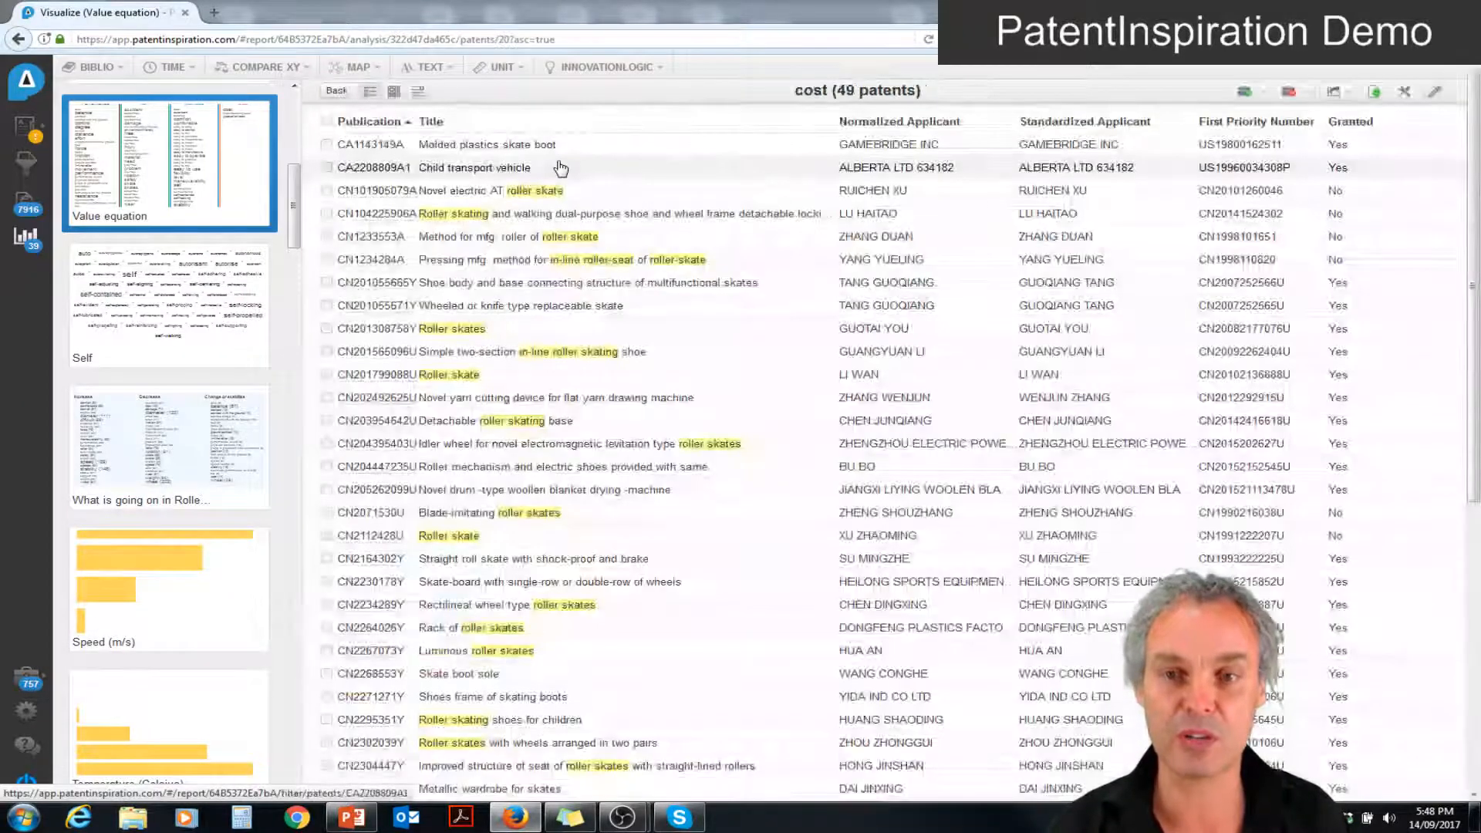
left_click(536, 193)
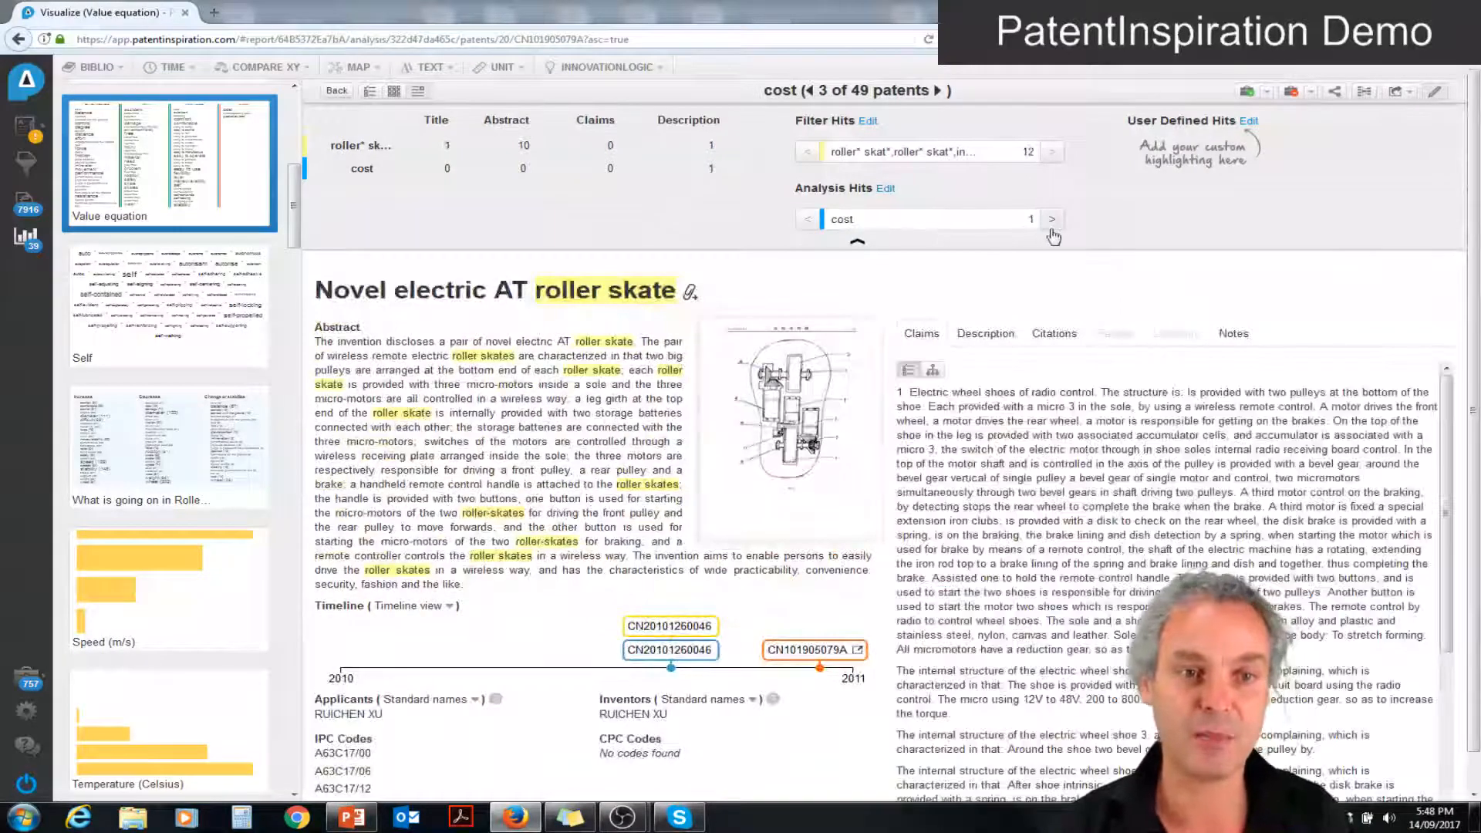
left_click(1051, 219)
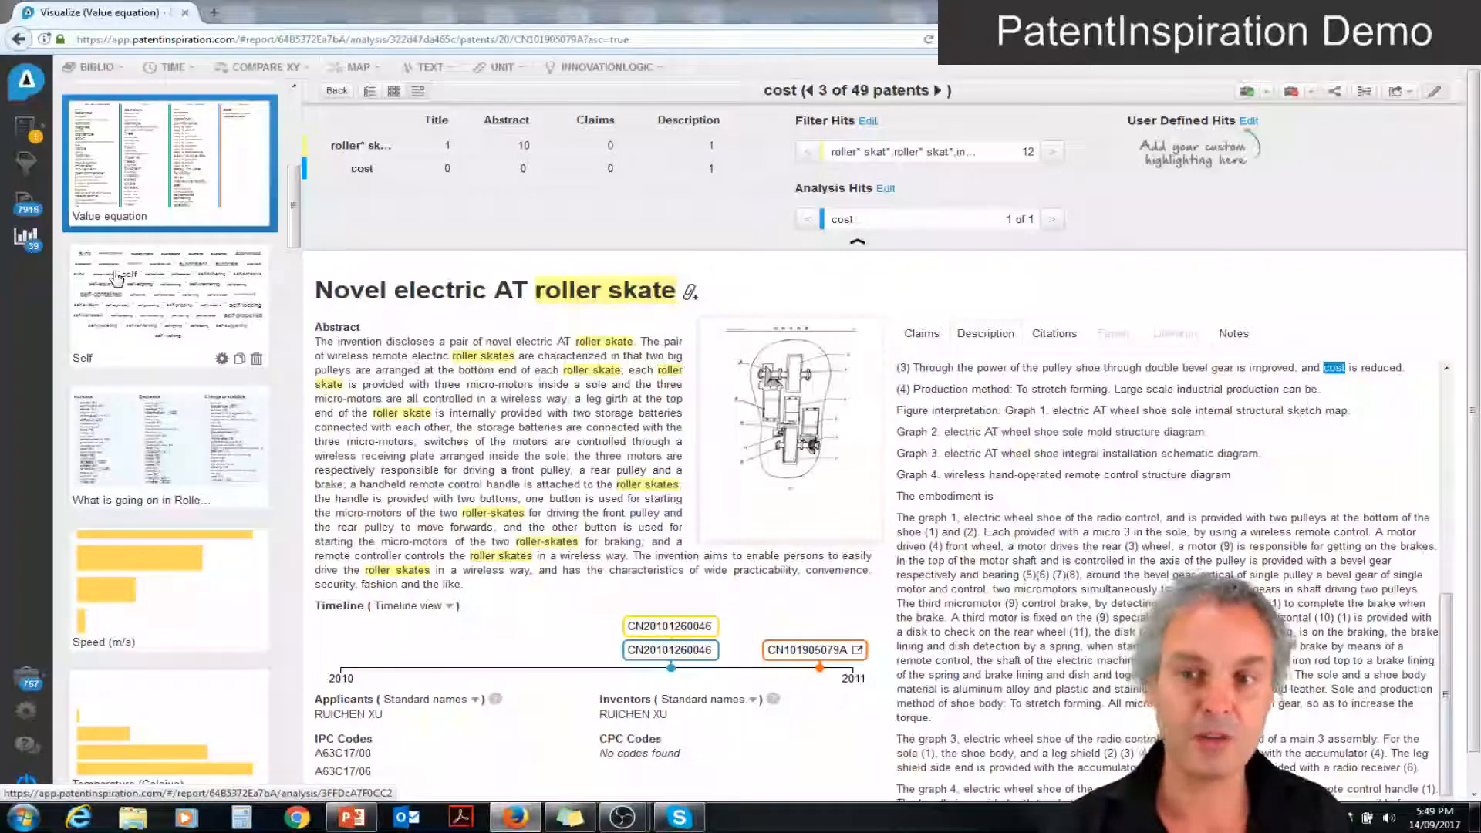
- Open the Self analysis, view the "Self-cleaning cotton pressing mechanism" patent under "self-cleaning", and return to the patent list
left_click(169, 298)
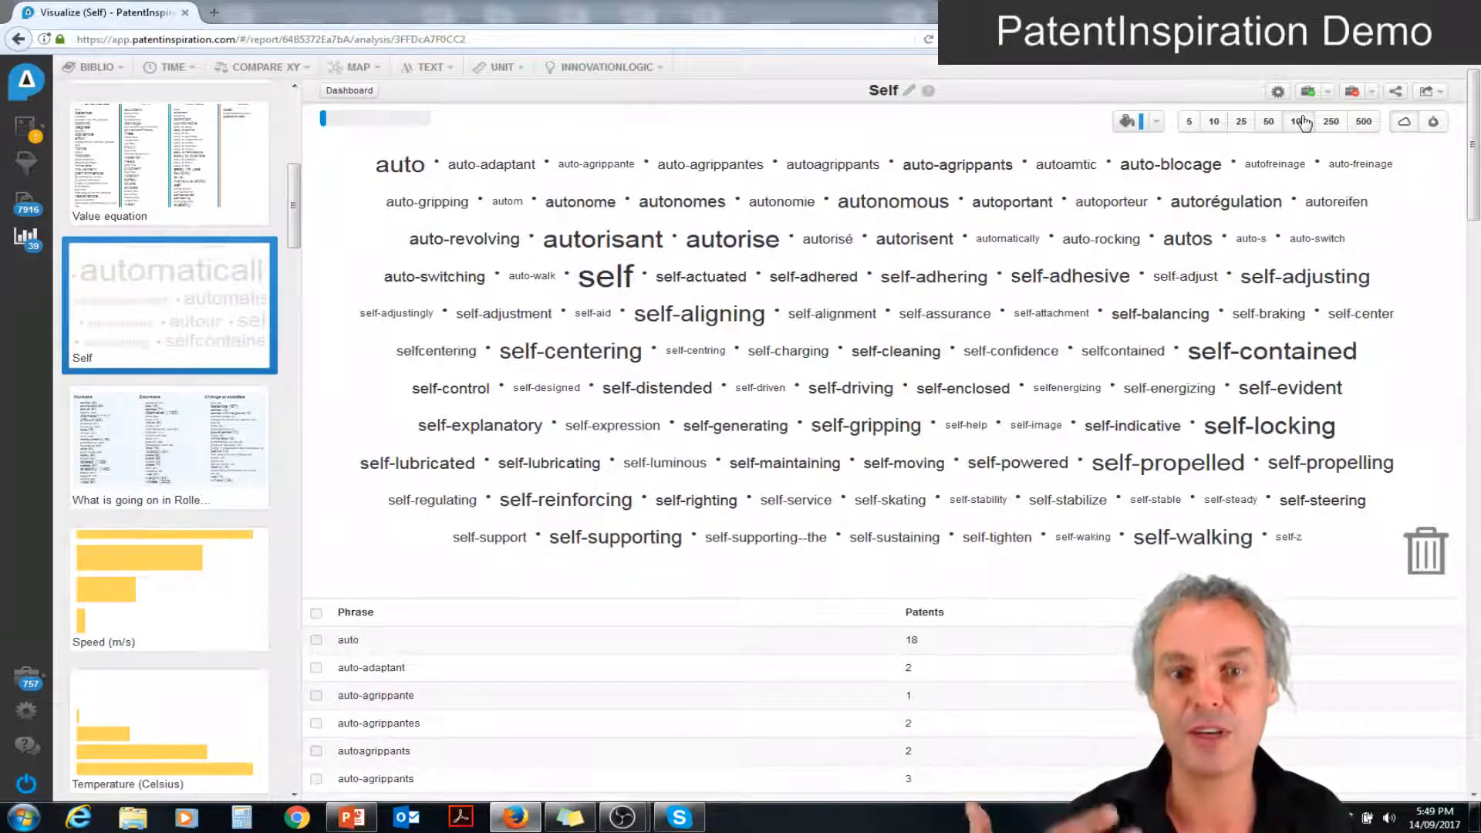
mouse_move(1013, 231)
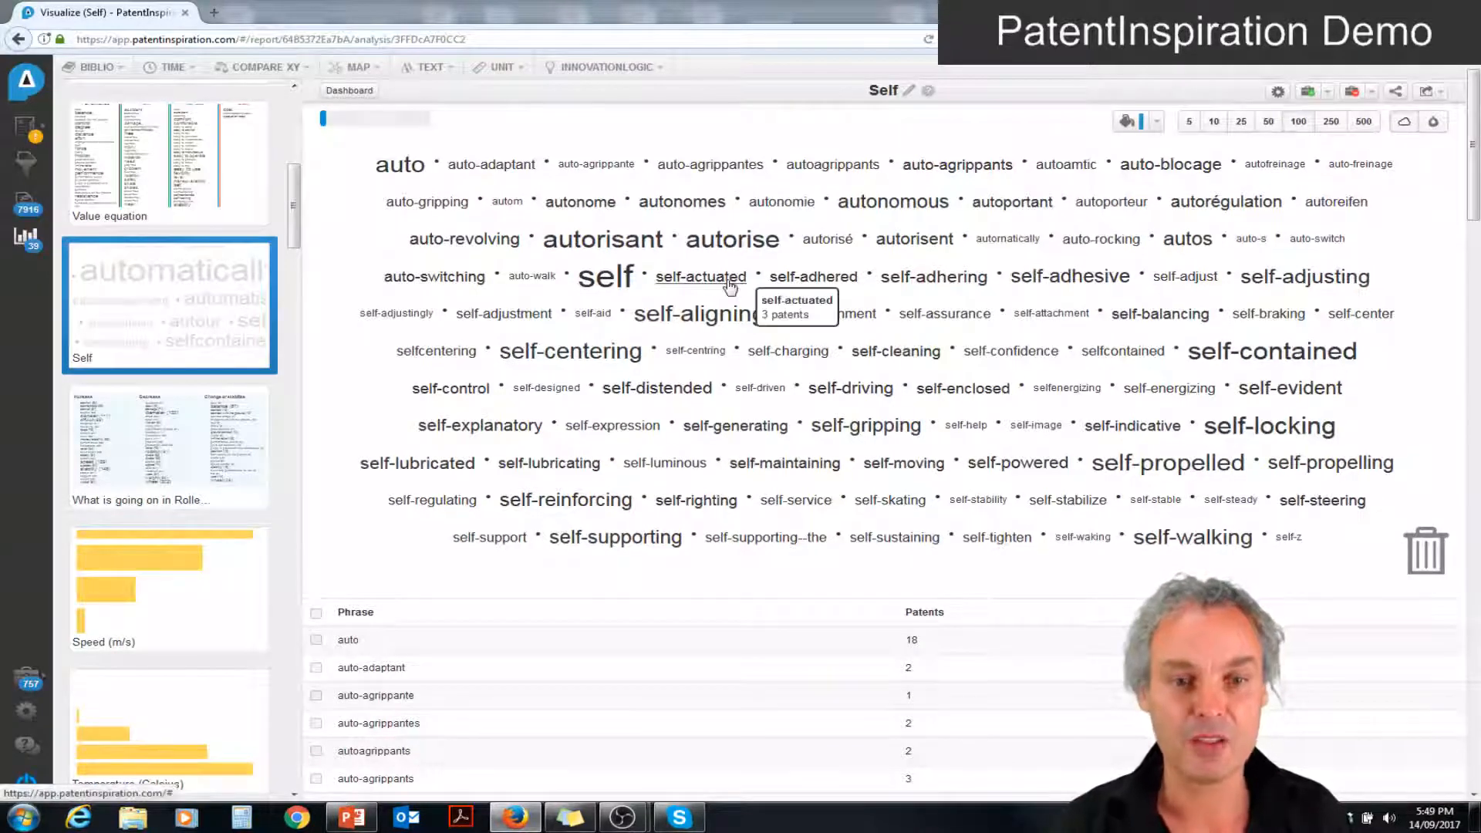
mouse_move(855, 353)
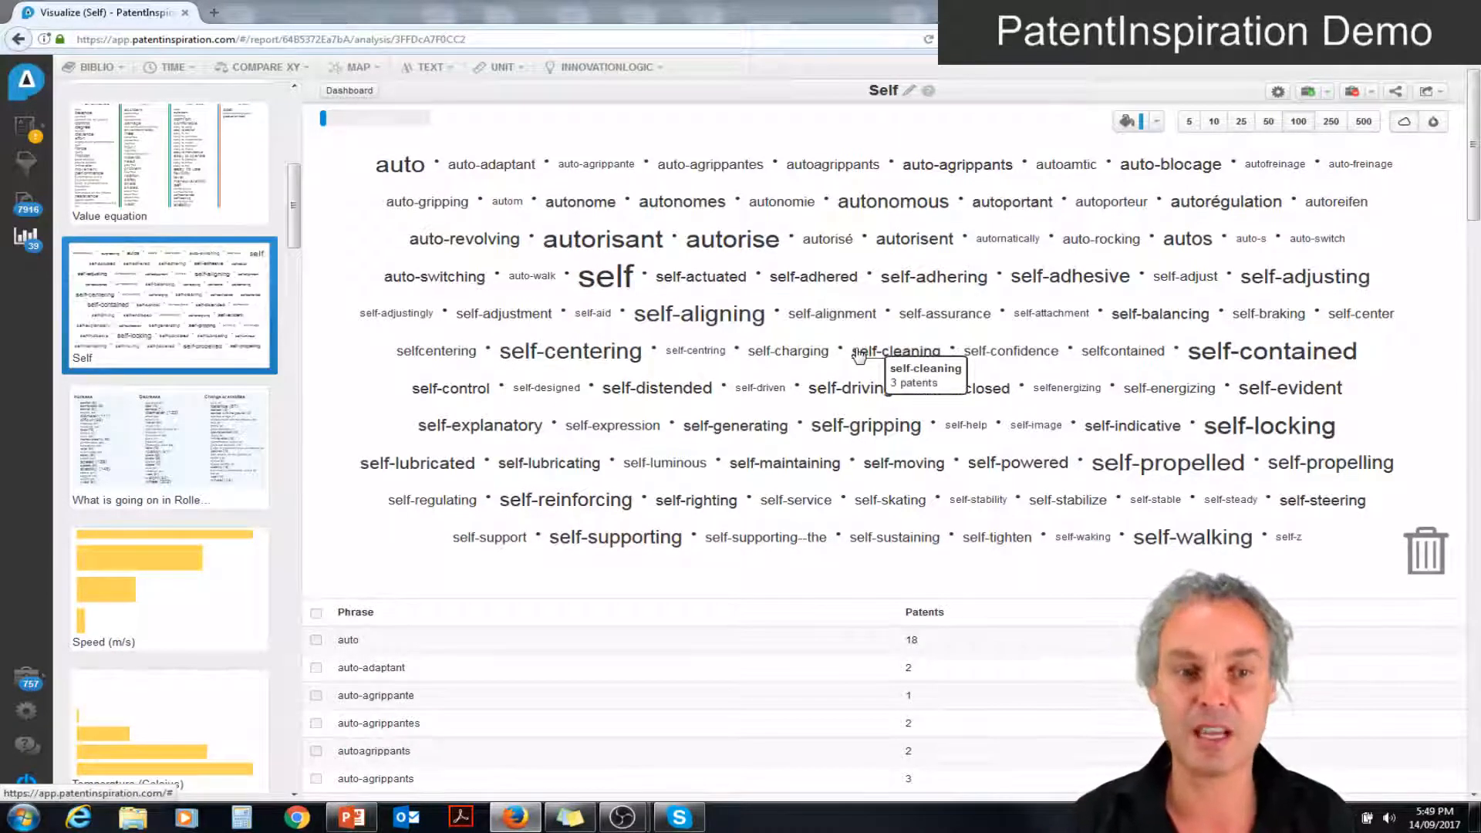
left_click(858, 355)
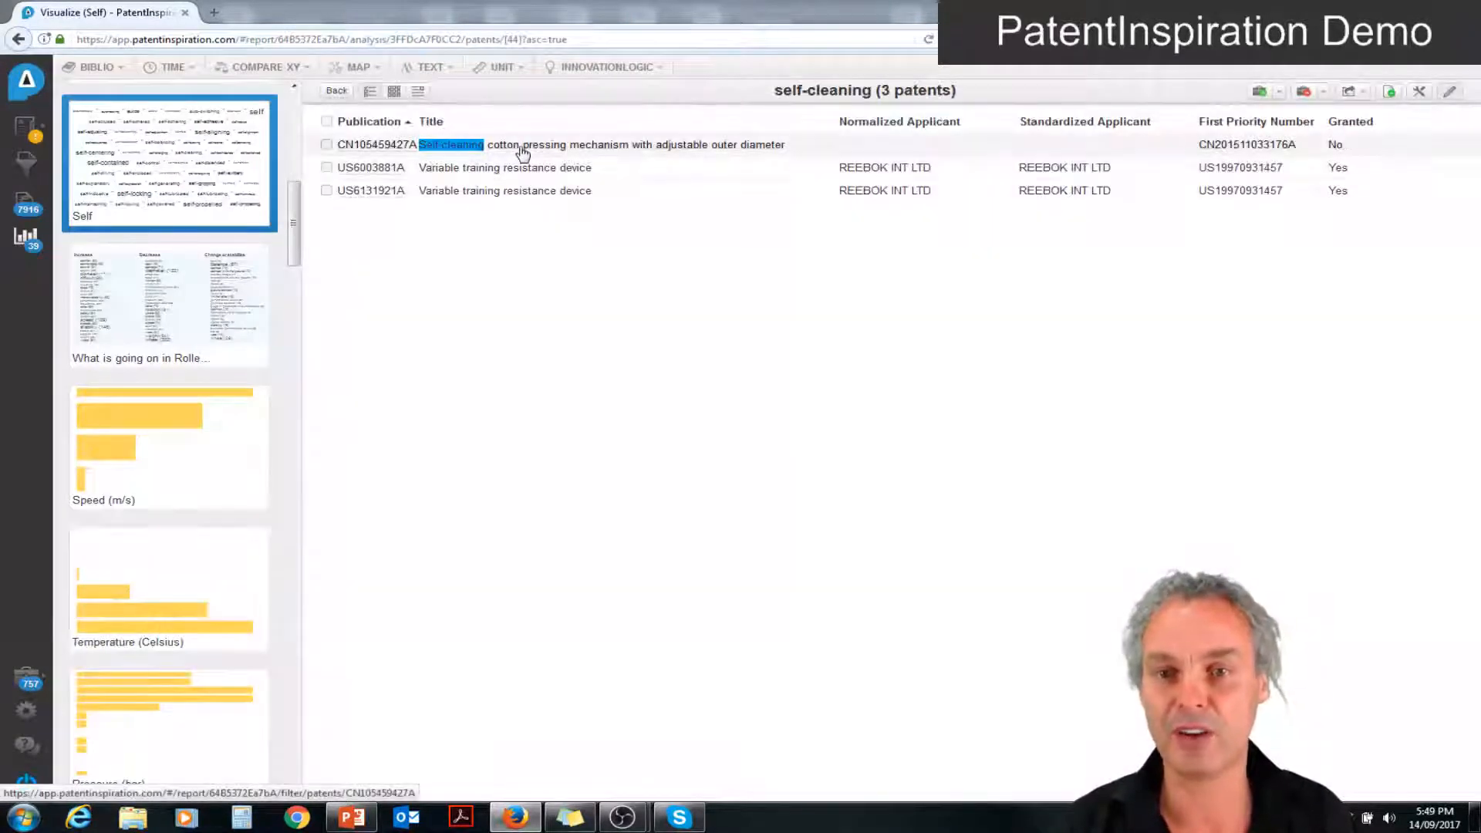
left_click(518, 149)
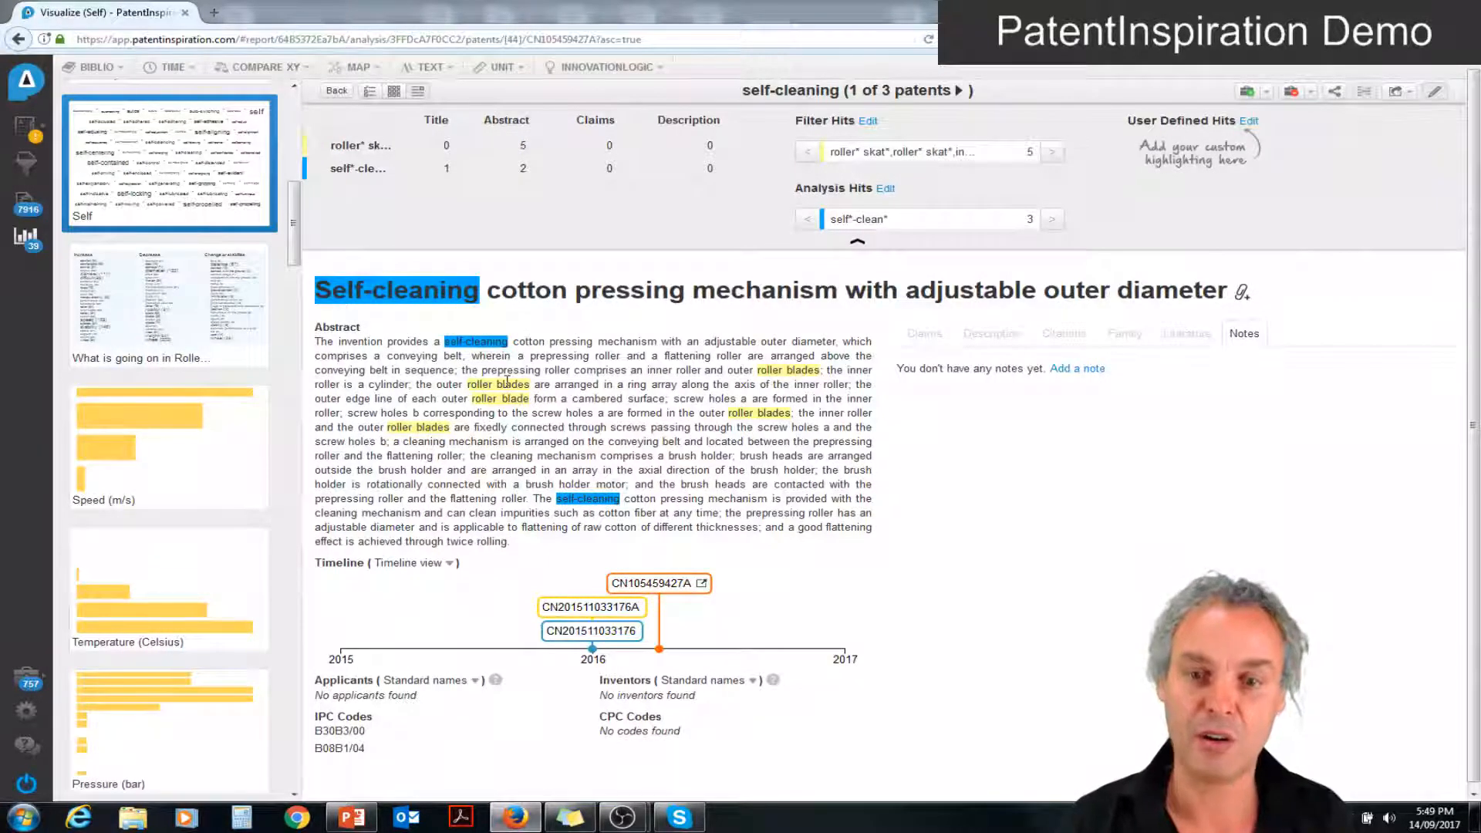
left_click(336, 91)
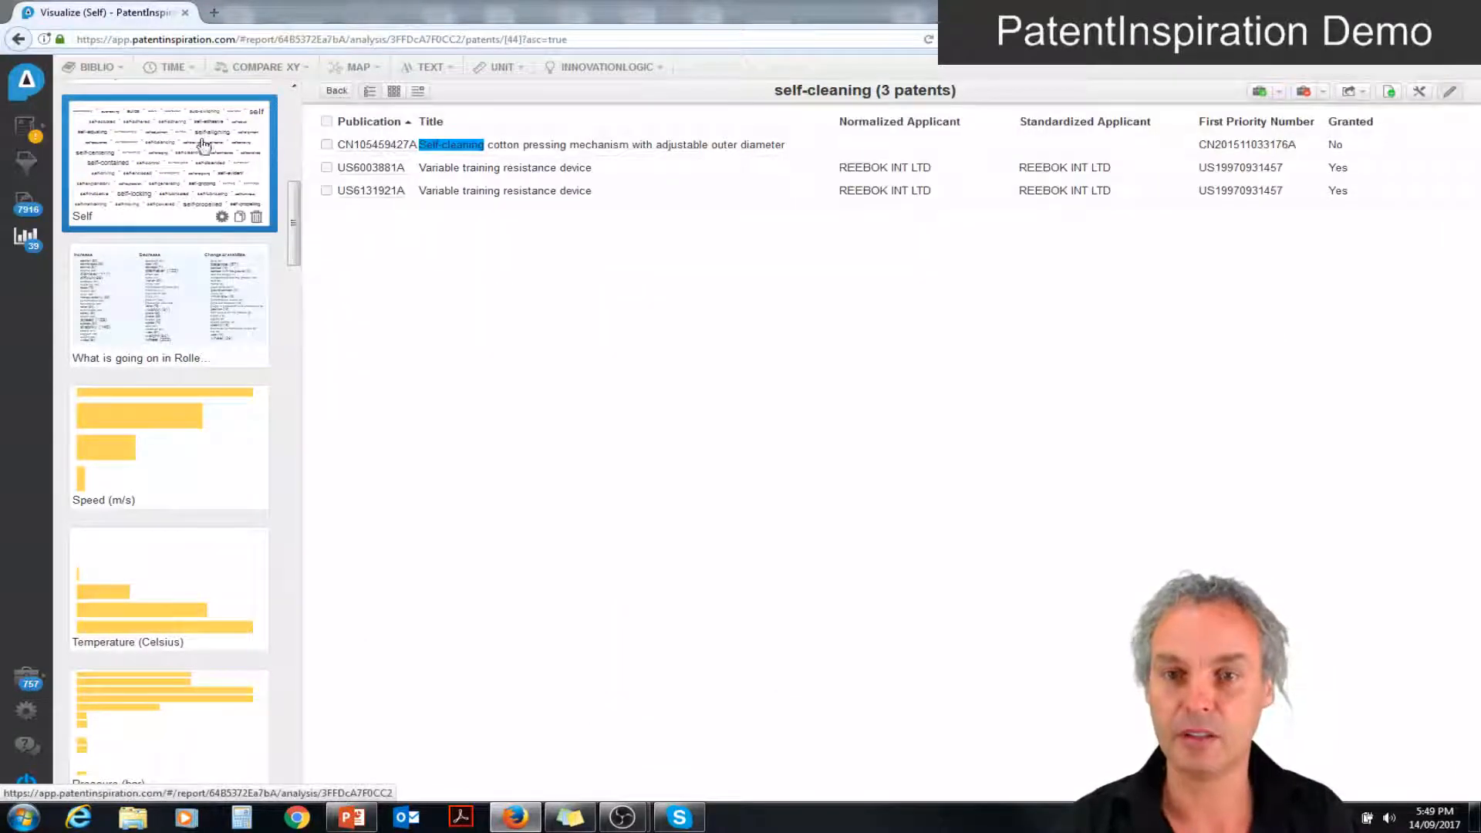
- Open the Patent value analysis and view K 2 Corp's "In-line roller skate" patent US5437466A from the chart
left_click(27, 239)
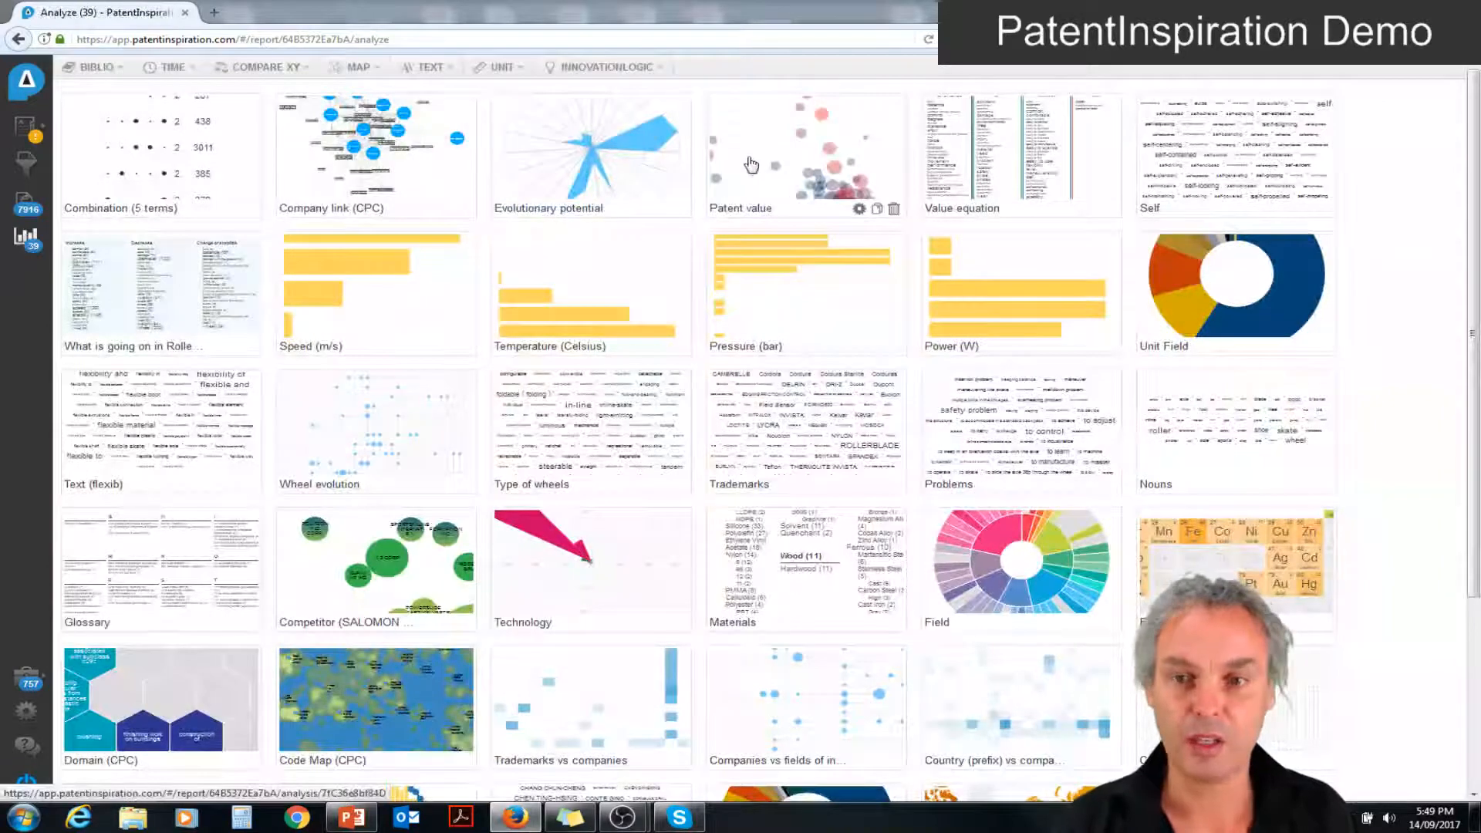
left_click(773, 158)
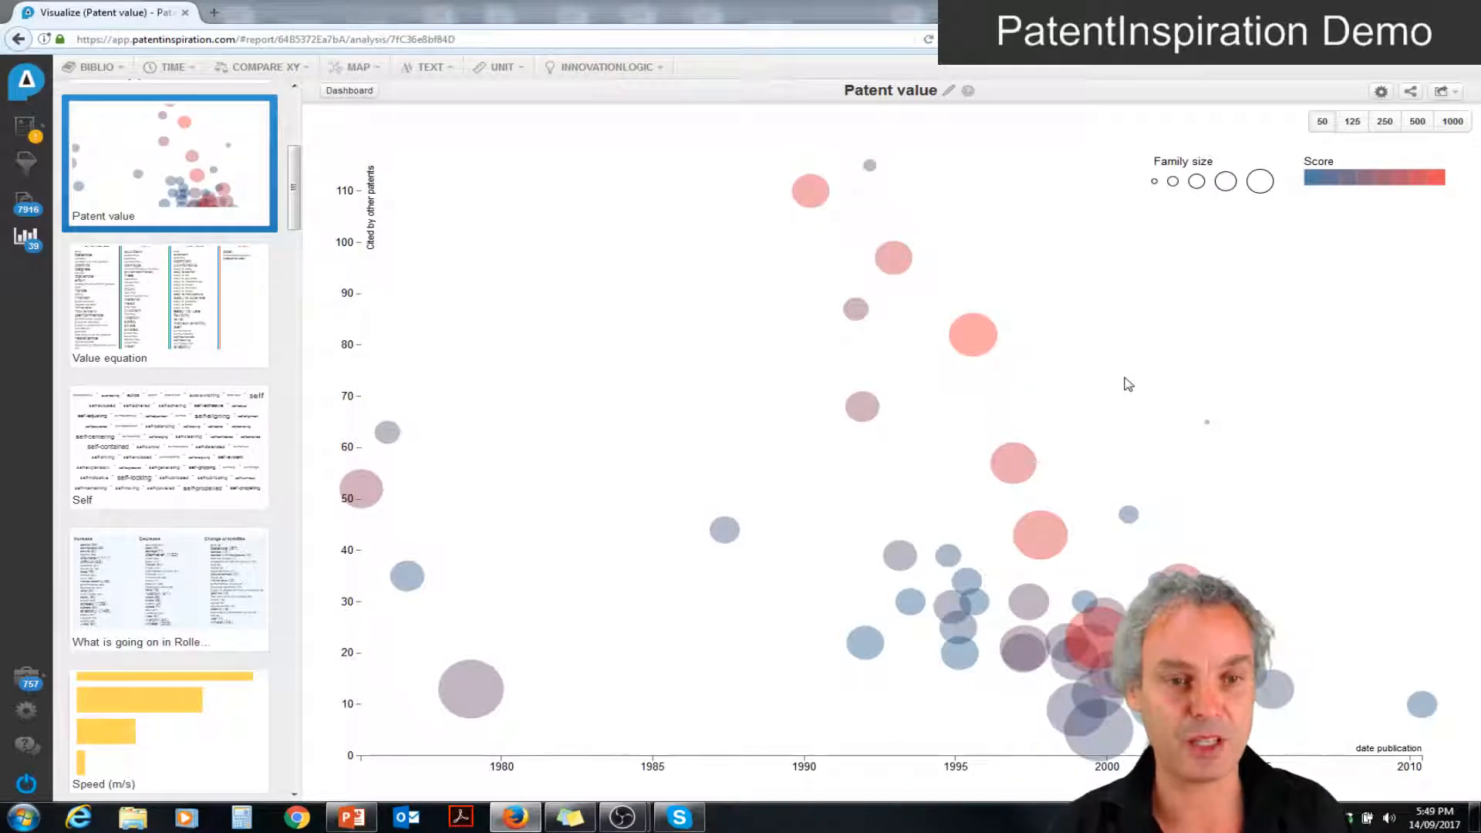
mouse_move(975, 344)
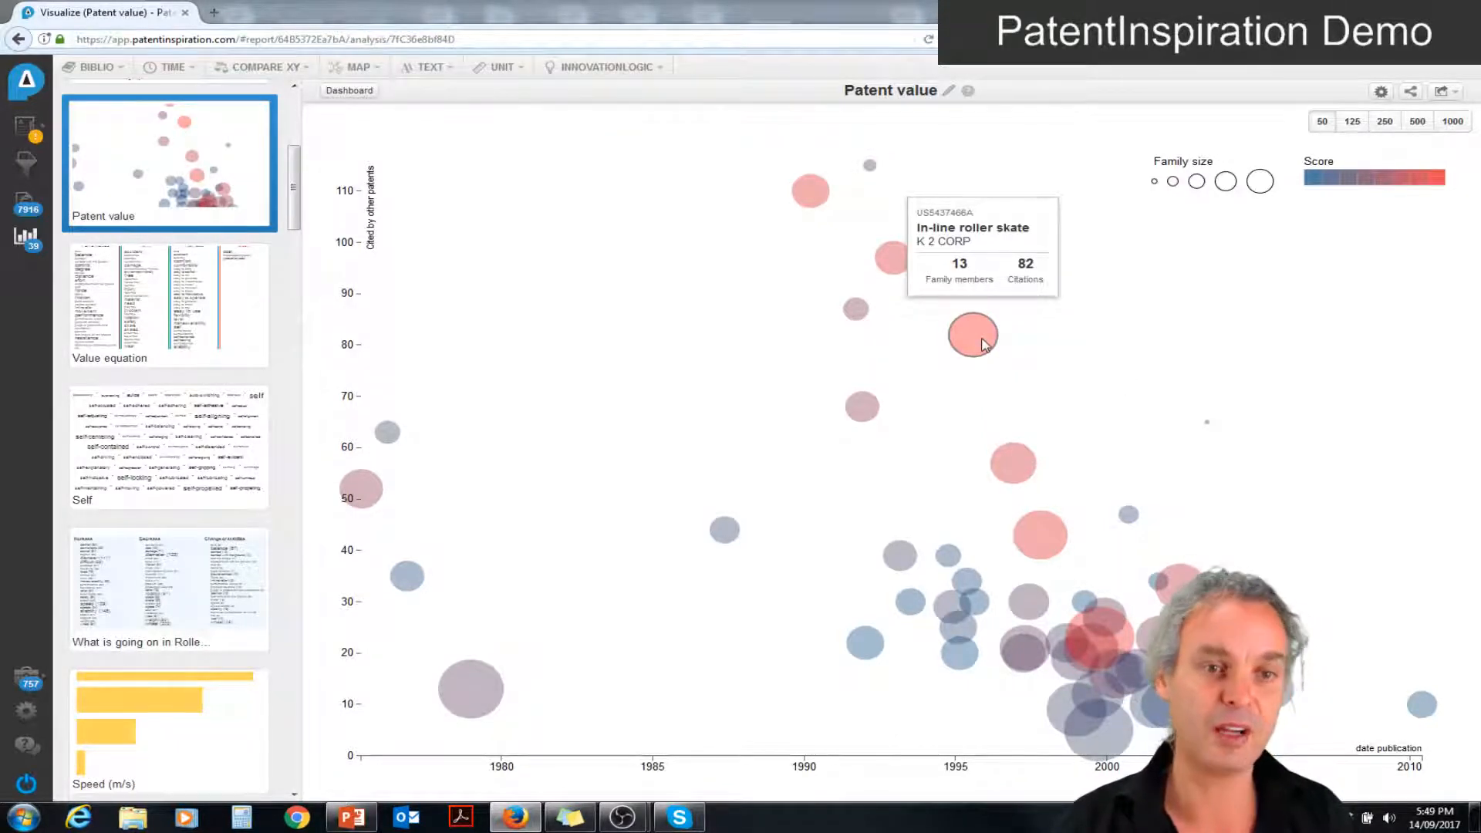
left_click(984, 344)
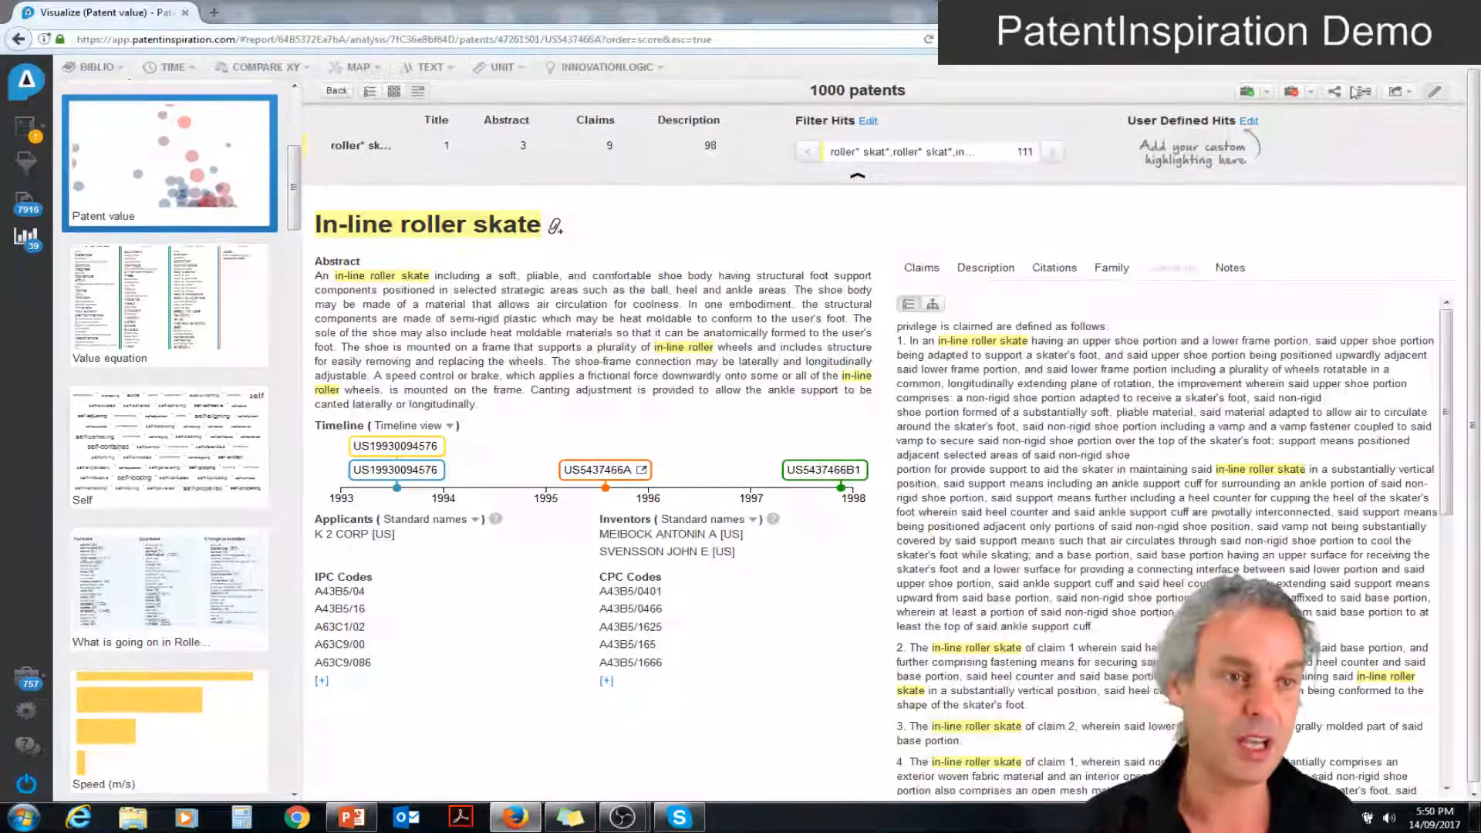
- Explore the patent's citations in the Citation Explorer with 1-year, 5-year and 10-year grouping, and close the explorer
left_click(1365, 93)
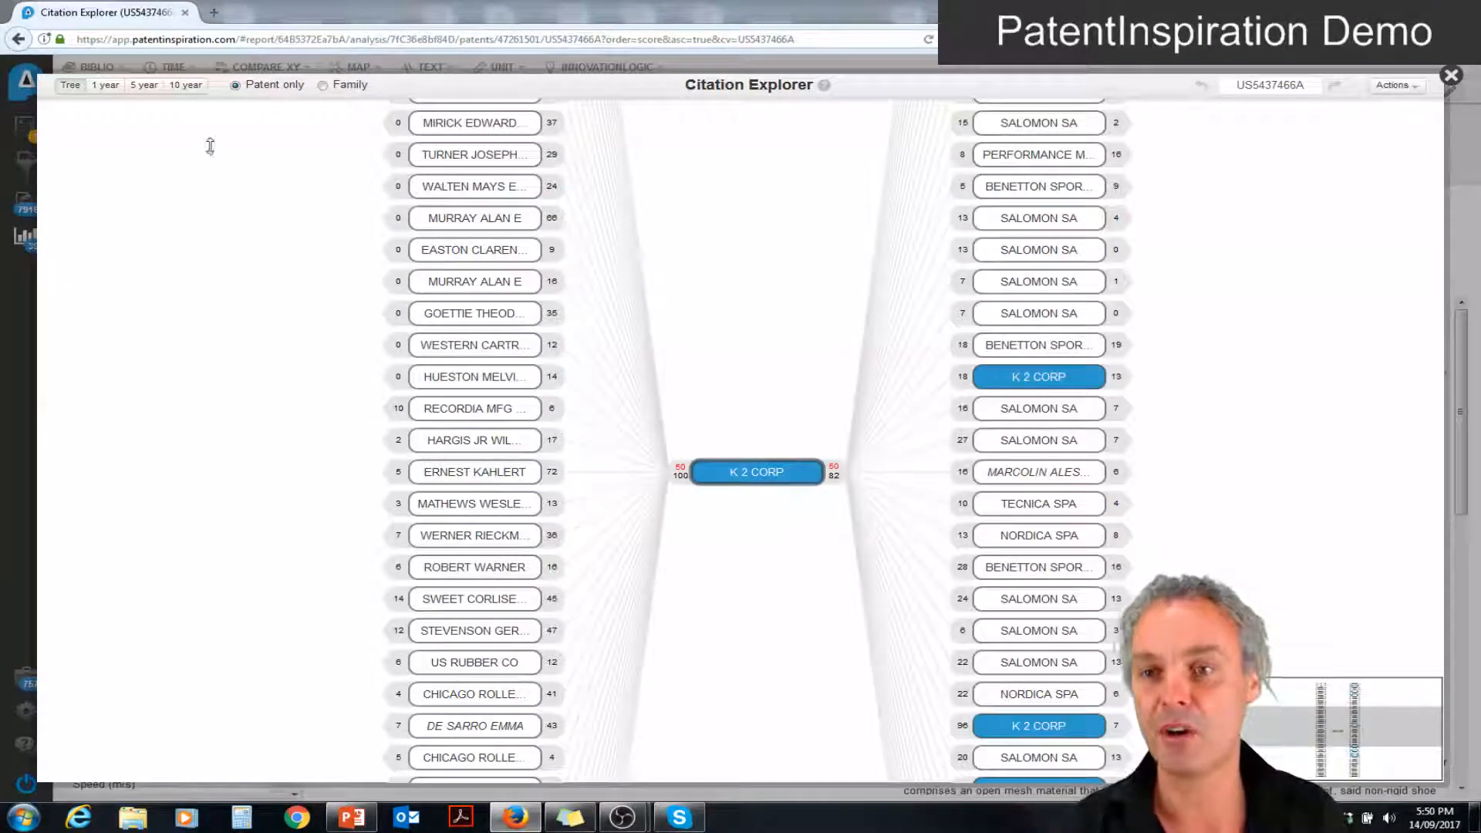
left_click(103, 86)
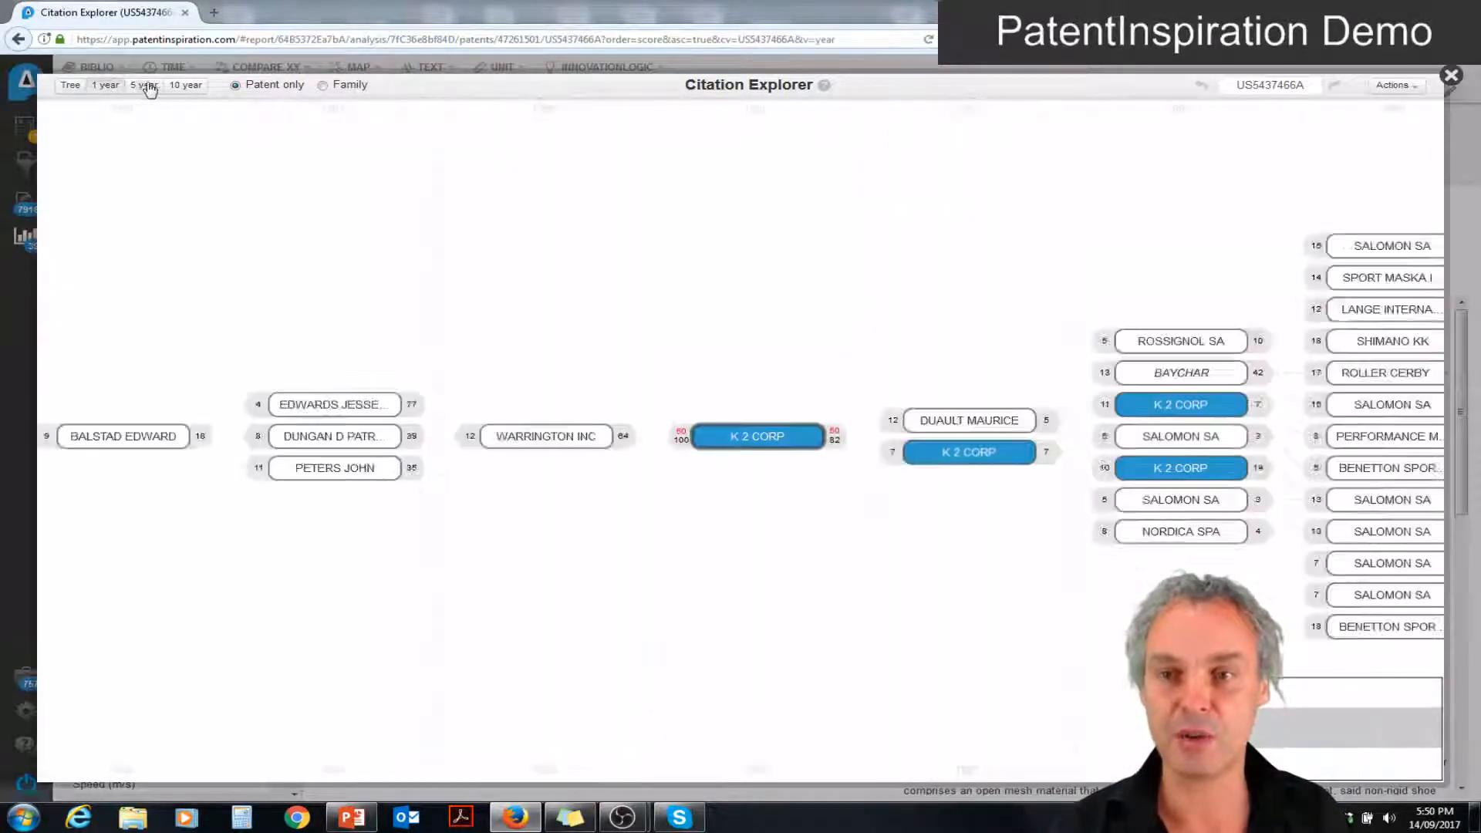
left_click(147, 86)
left_click(182, 85)
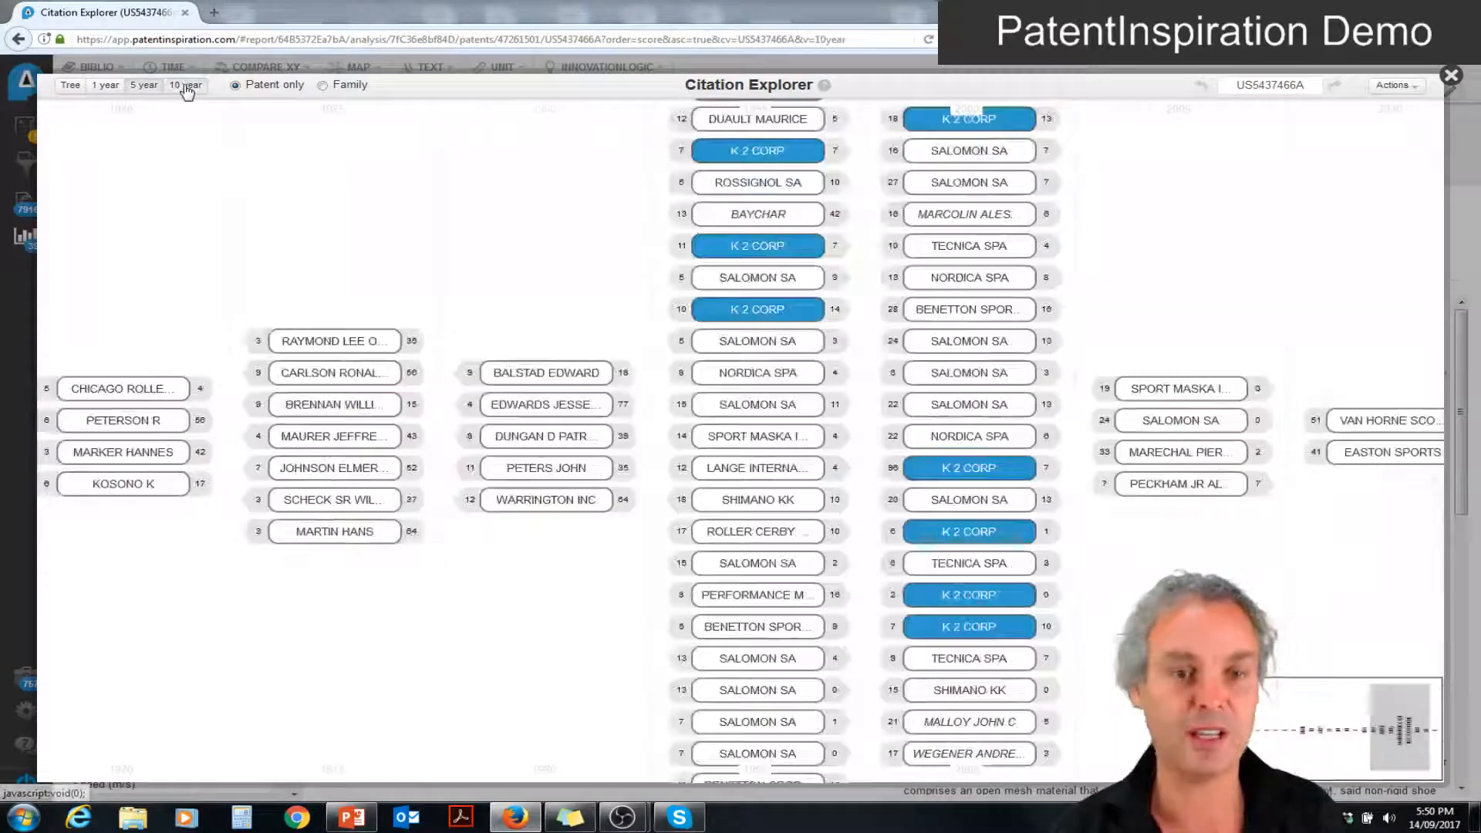
left_click(1450, 77)
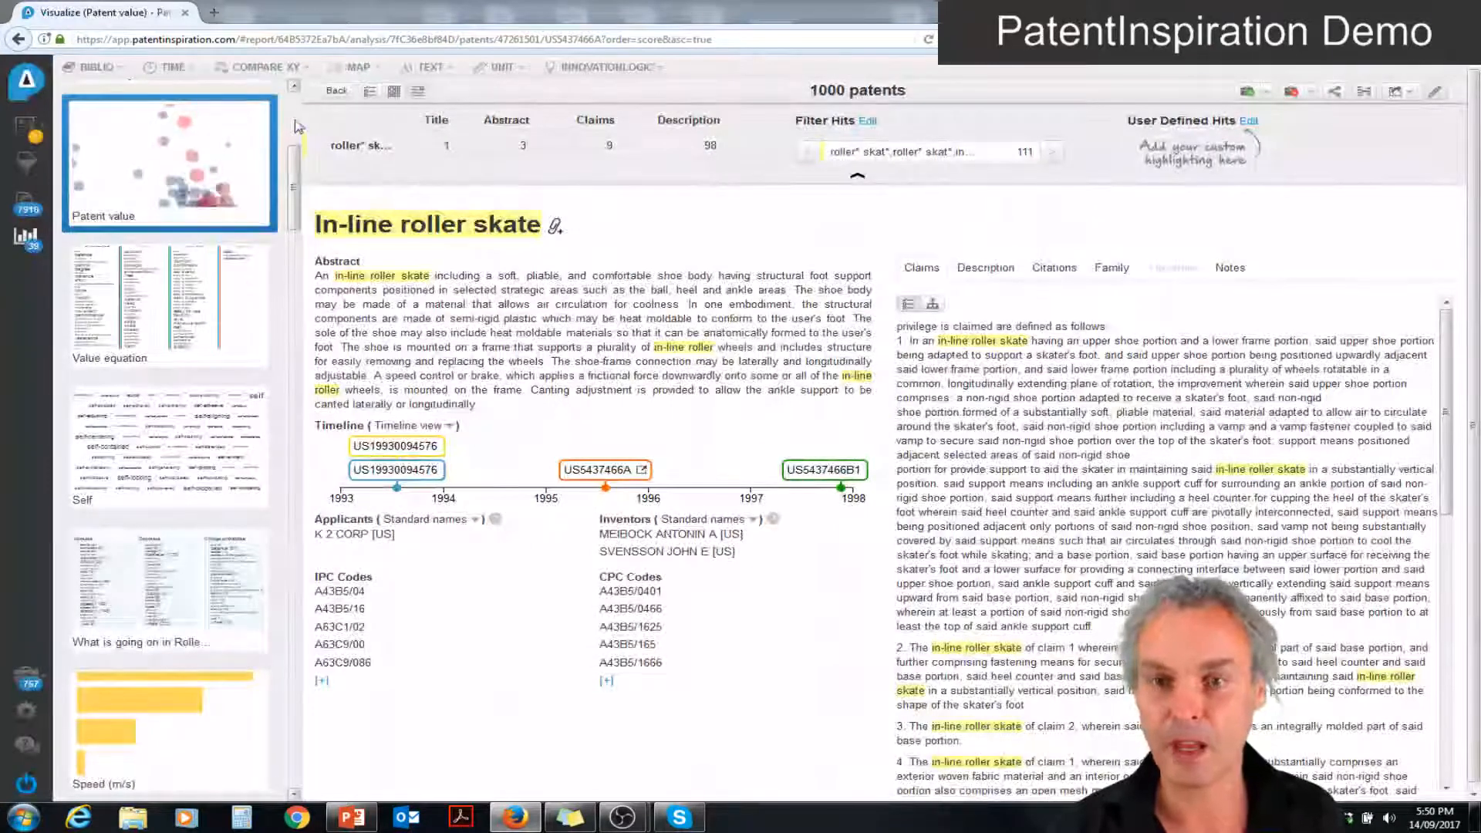
- Open the Evolutionary potential analysis and list the patents behind the Transparency trend
scroll(262, 138, "up", 5)
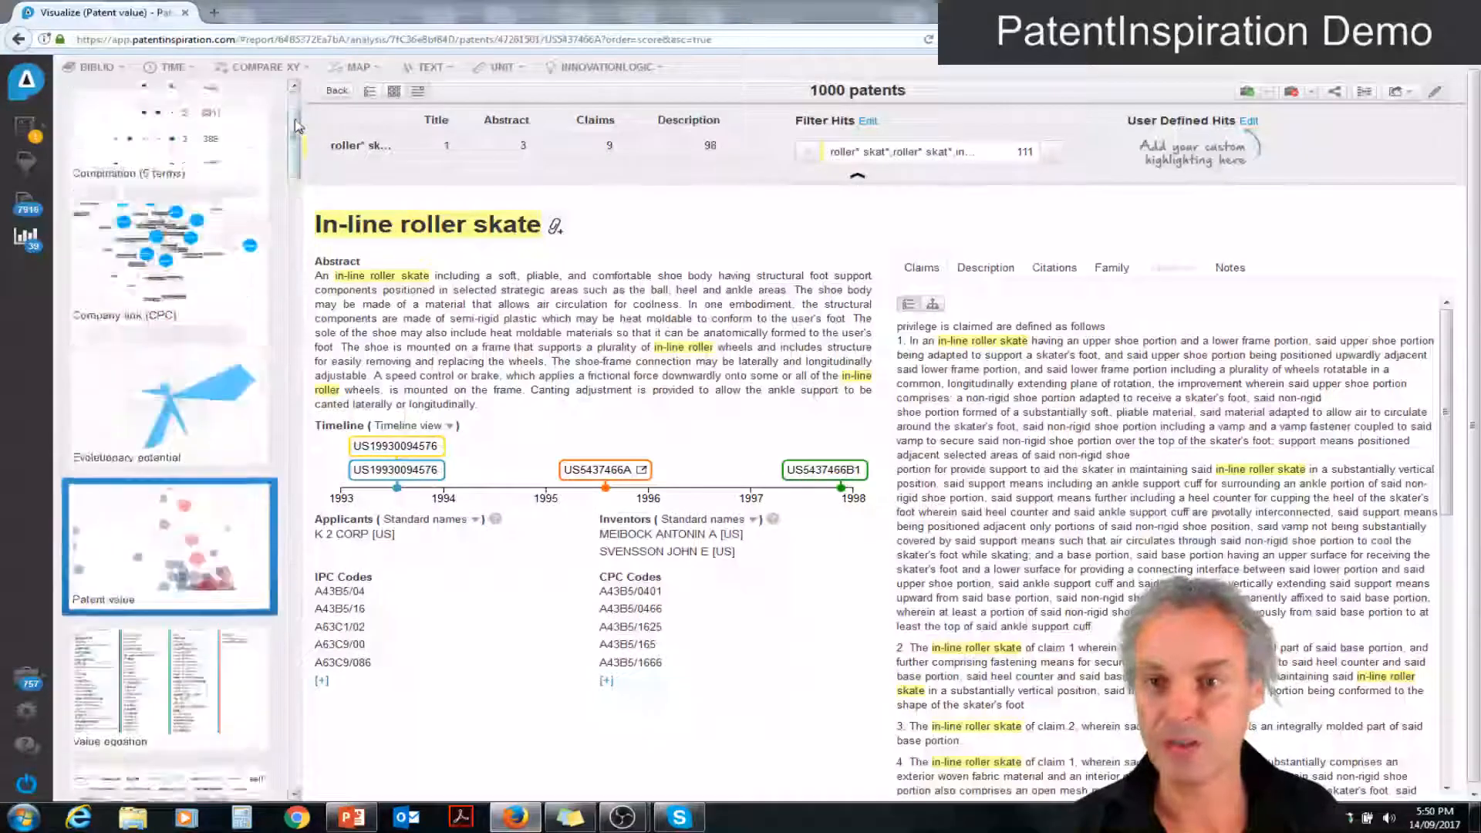
left_click(172, 445)
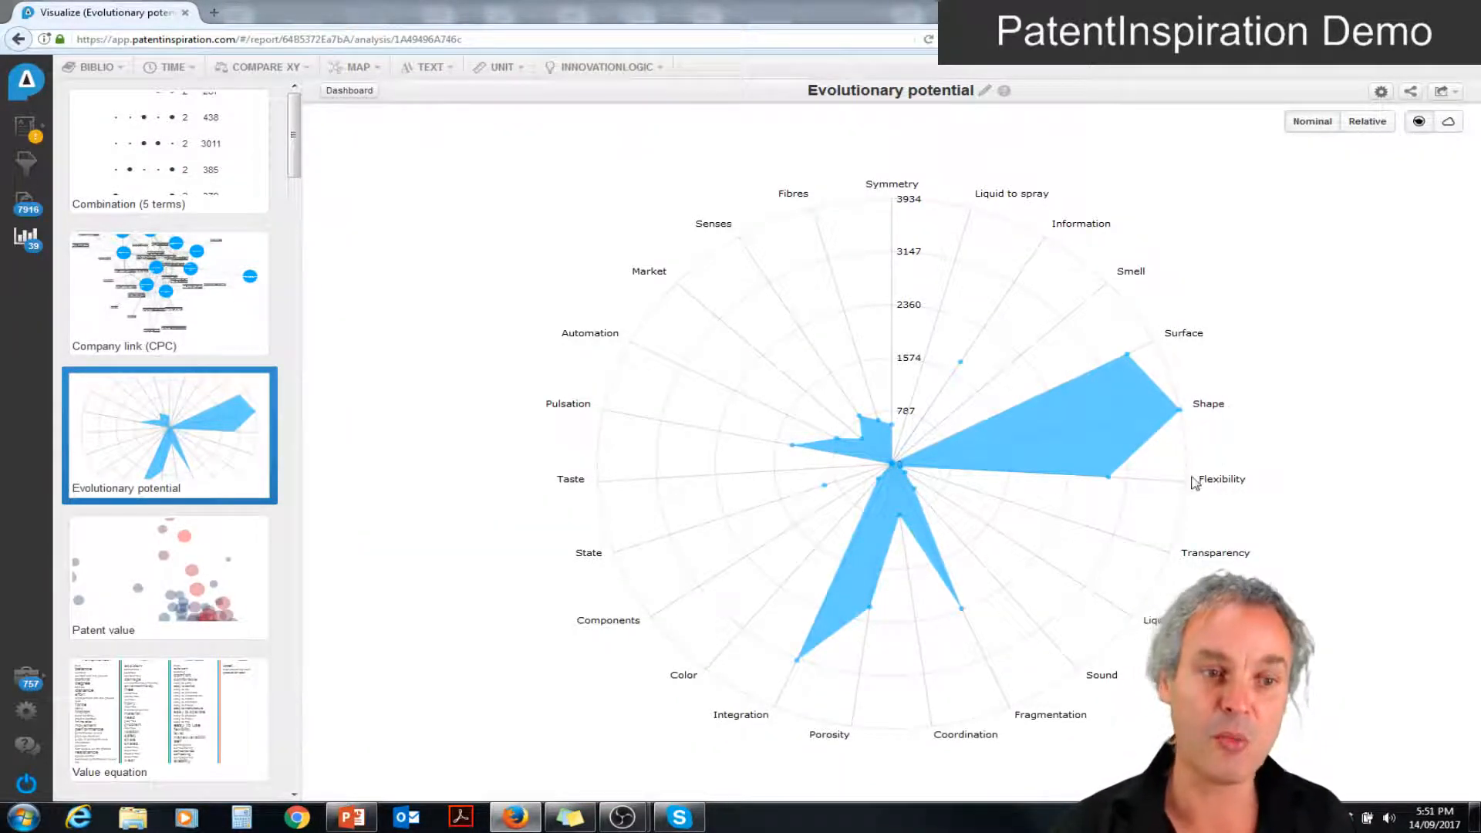
mouse_move(1225, 550)
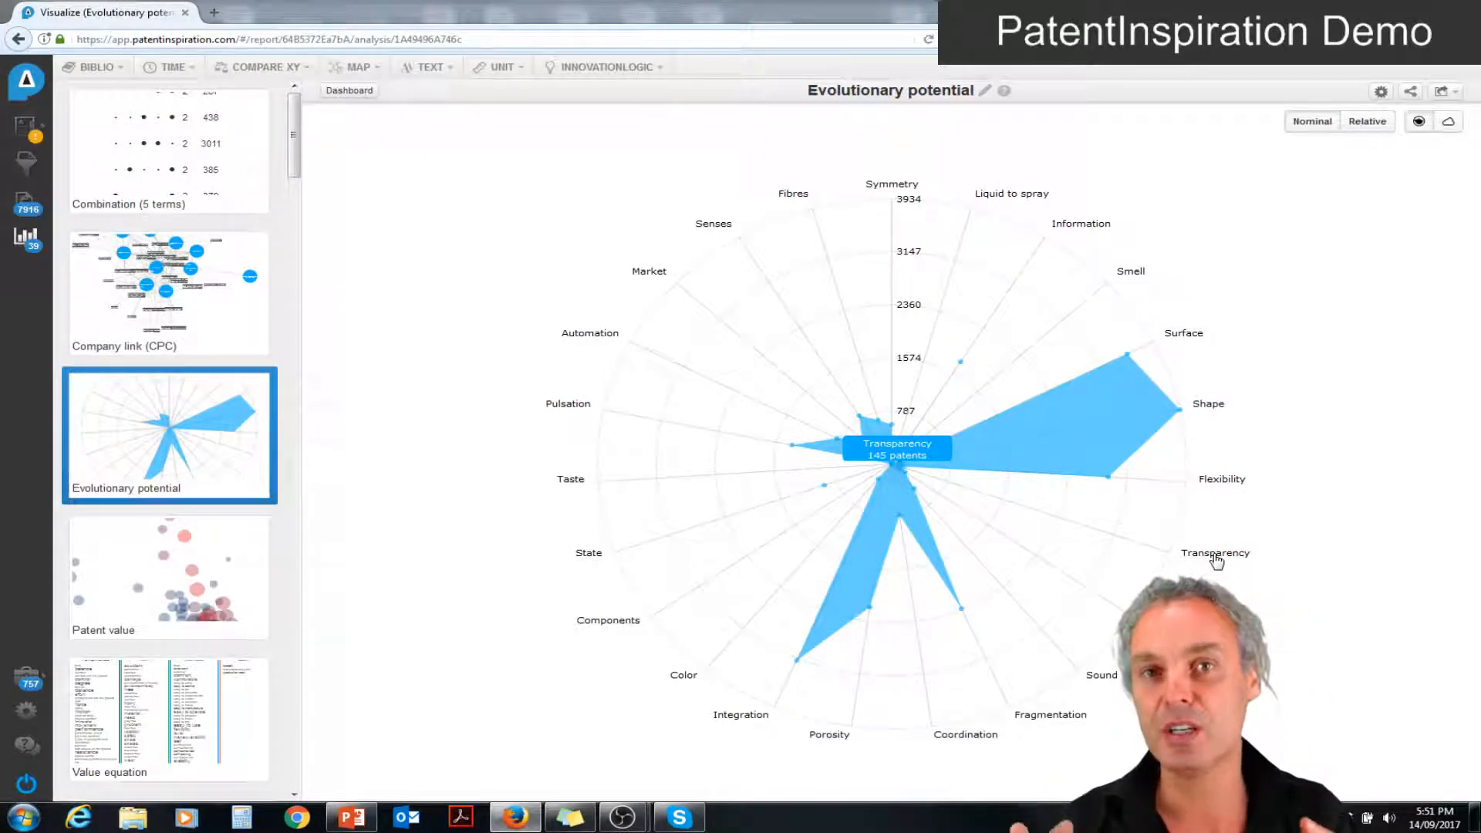
left_click(1216, 559)
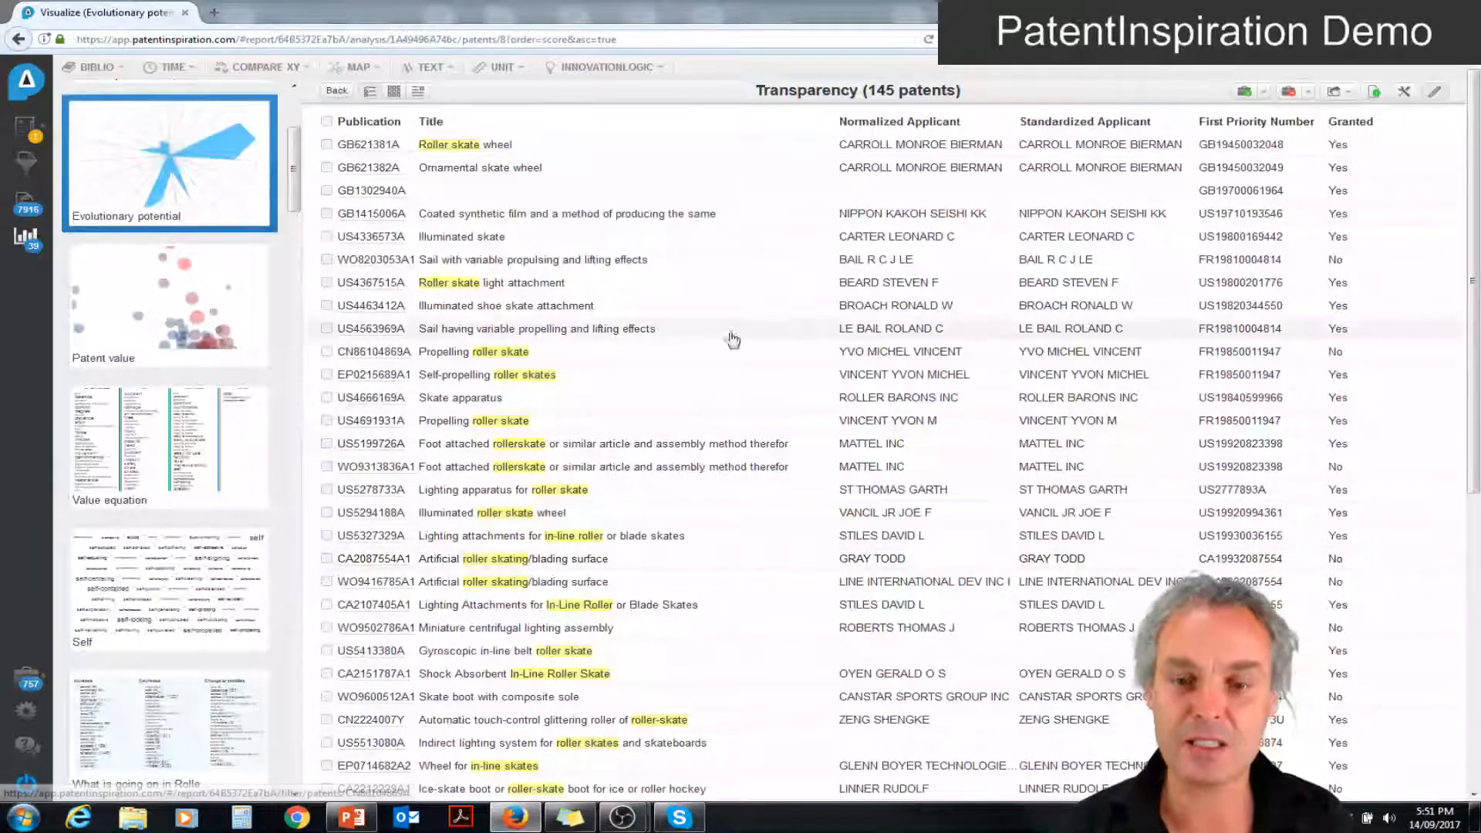
- View the "Illuminated roller skate wheel" patent from the Transparency list and return to the Evolutionary potential chart
left_click(563, 514)
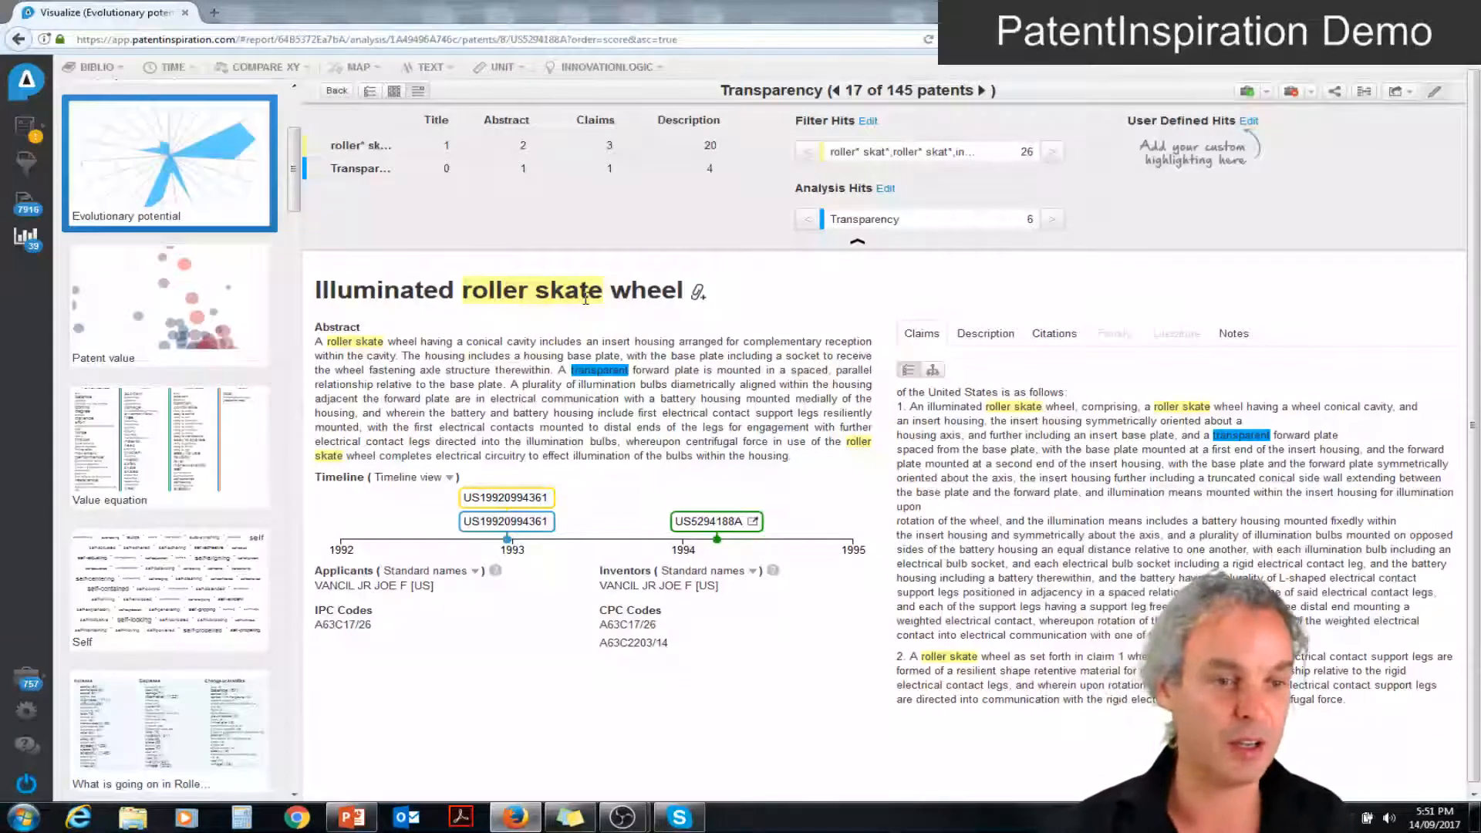
left_click(141, 179)
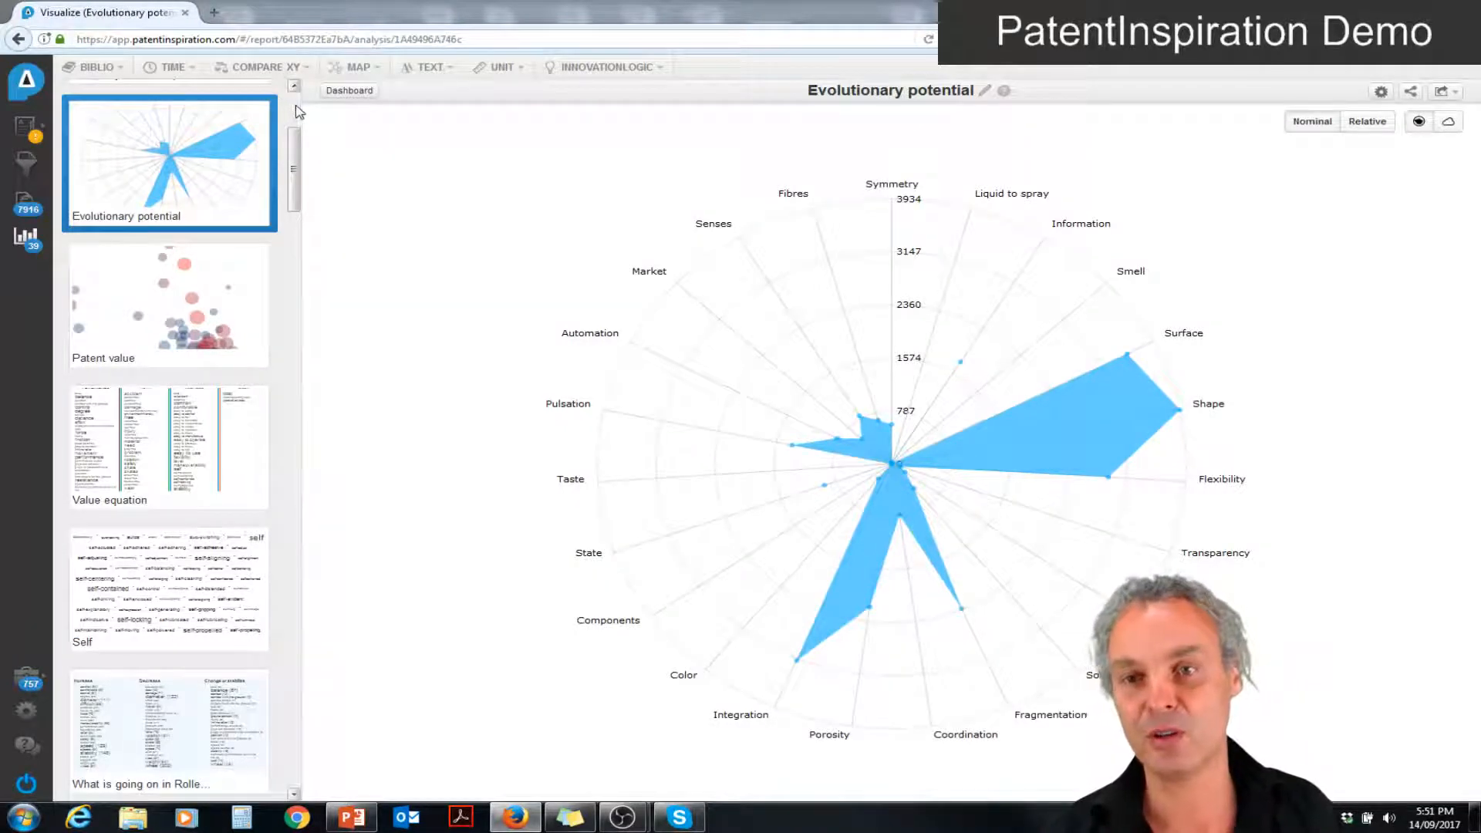
- Open the Company link (CPC) analysis and highlight the links of Benetton SPA and of the "A42B Hats;head coverings" code
scroll(231, 154, "up", 3)
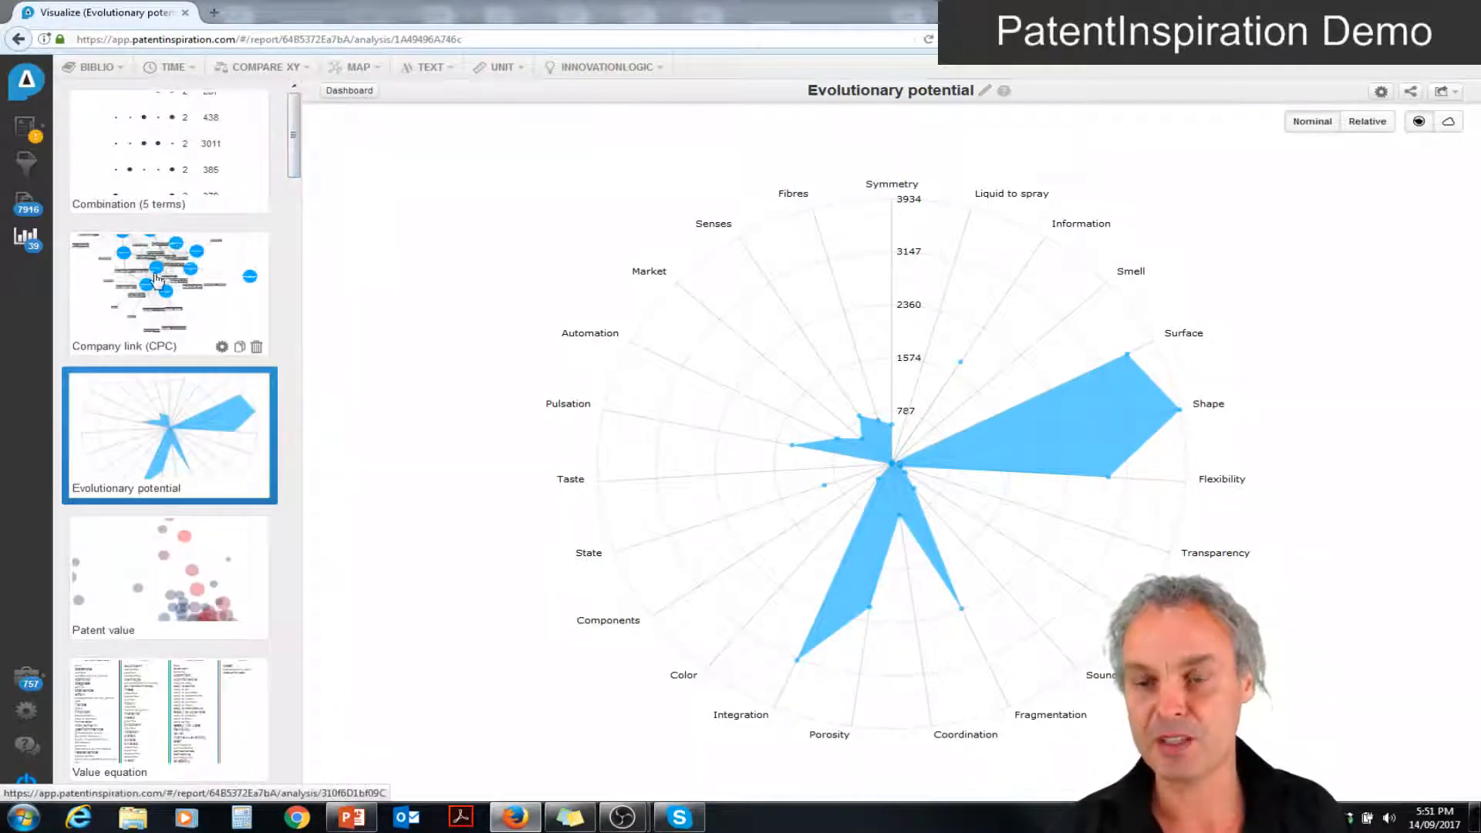
left_click(179, 251)
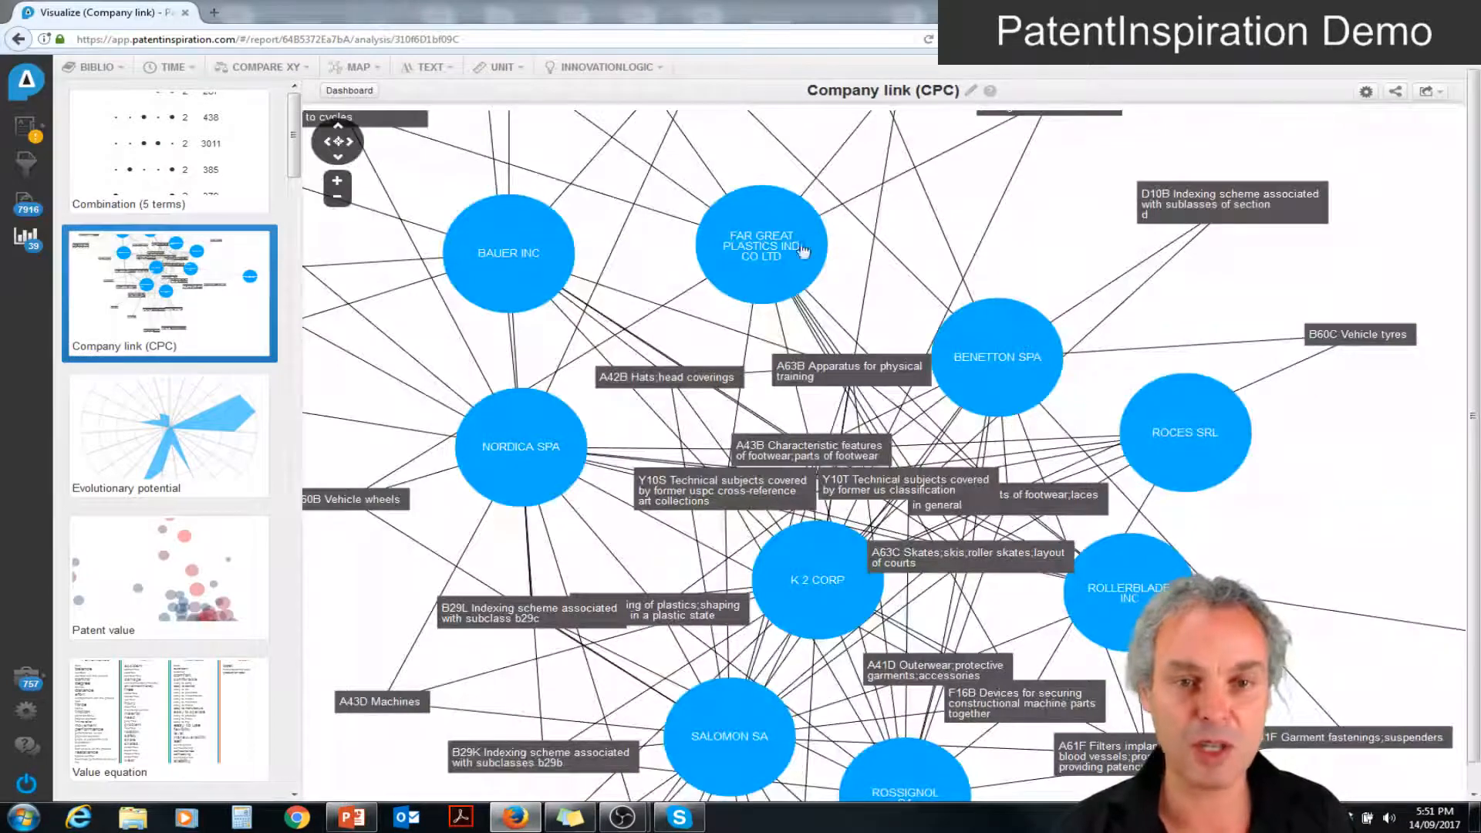
left_click(336, 200)
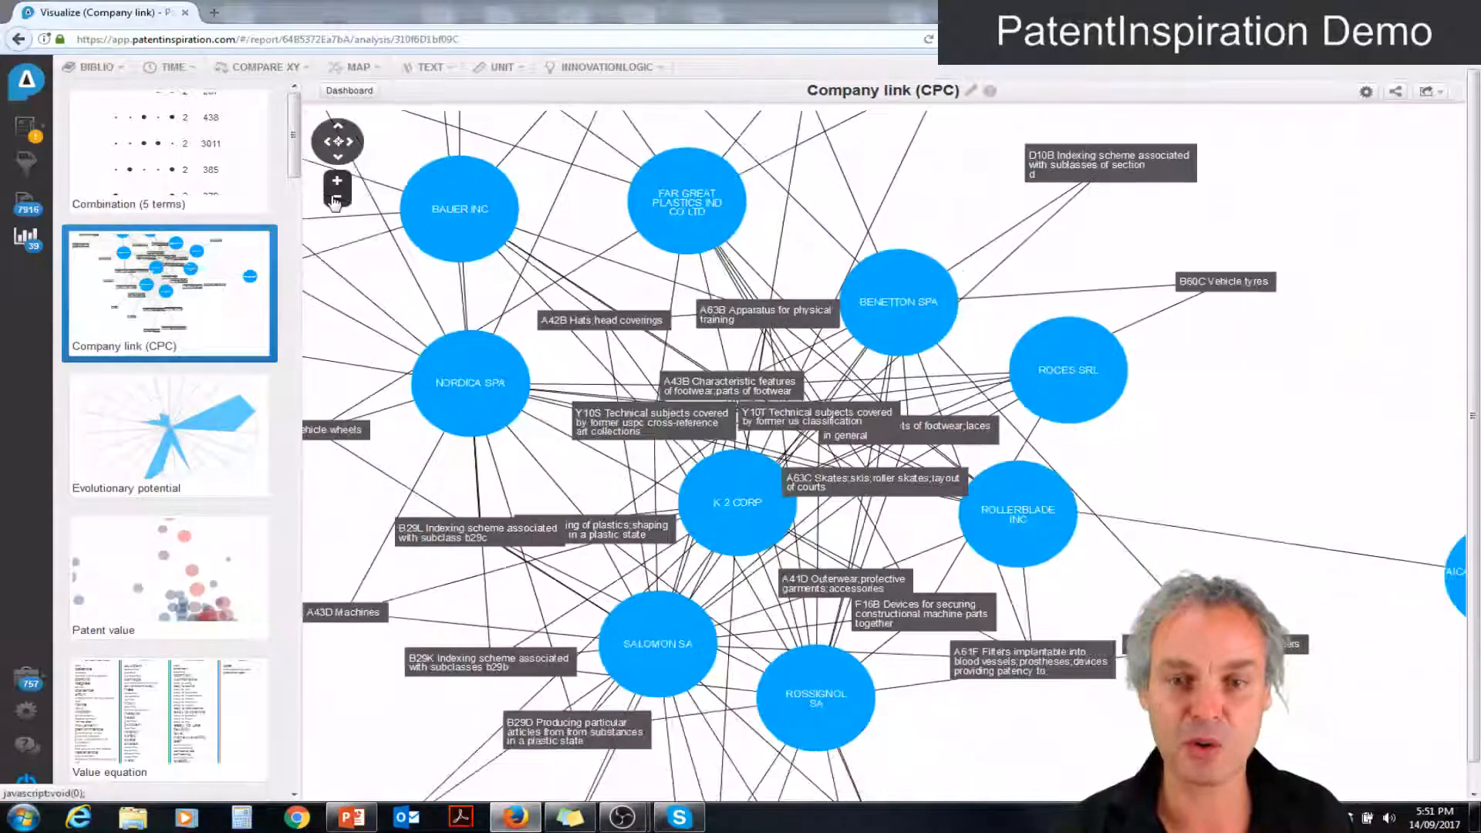
left_click(898, 314)
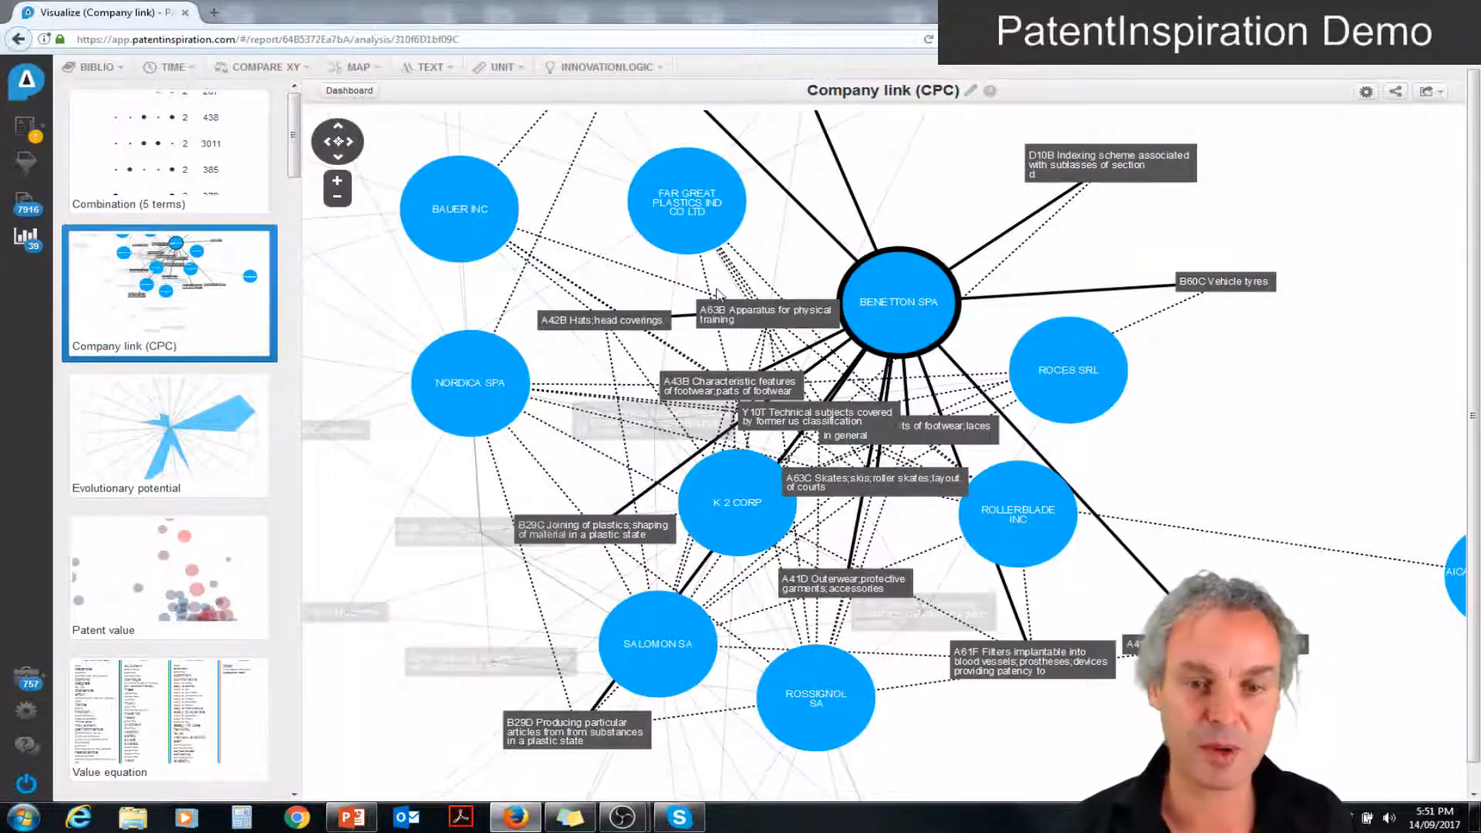
left_click(336, 196)
left_click(336, 196)
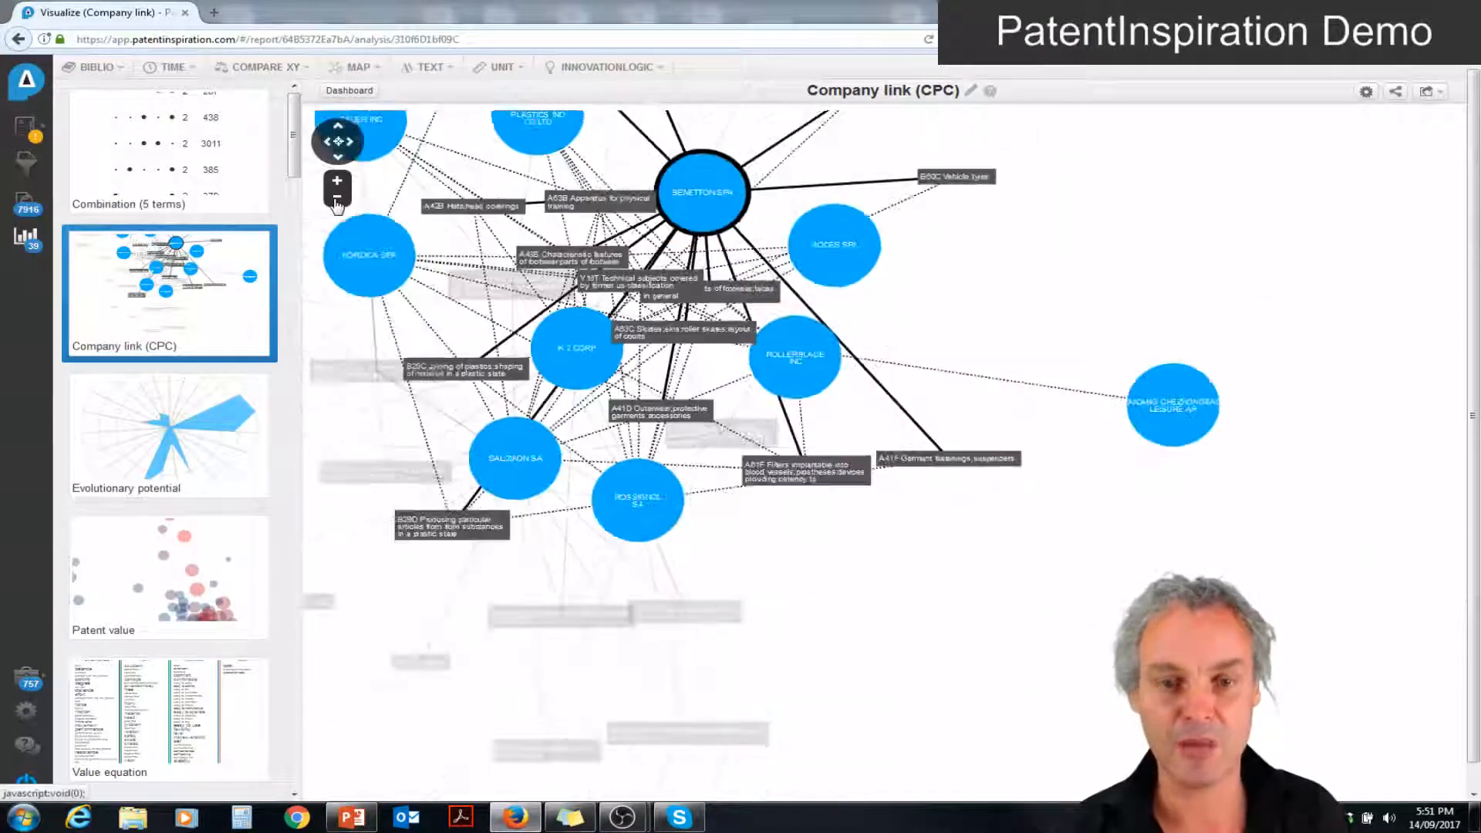
left_click(432, 206)
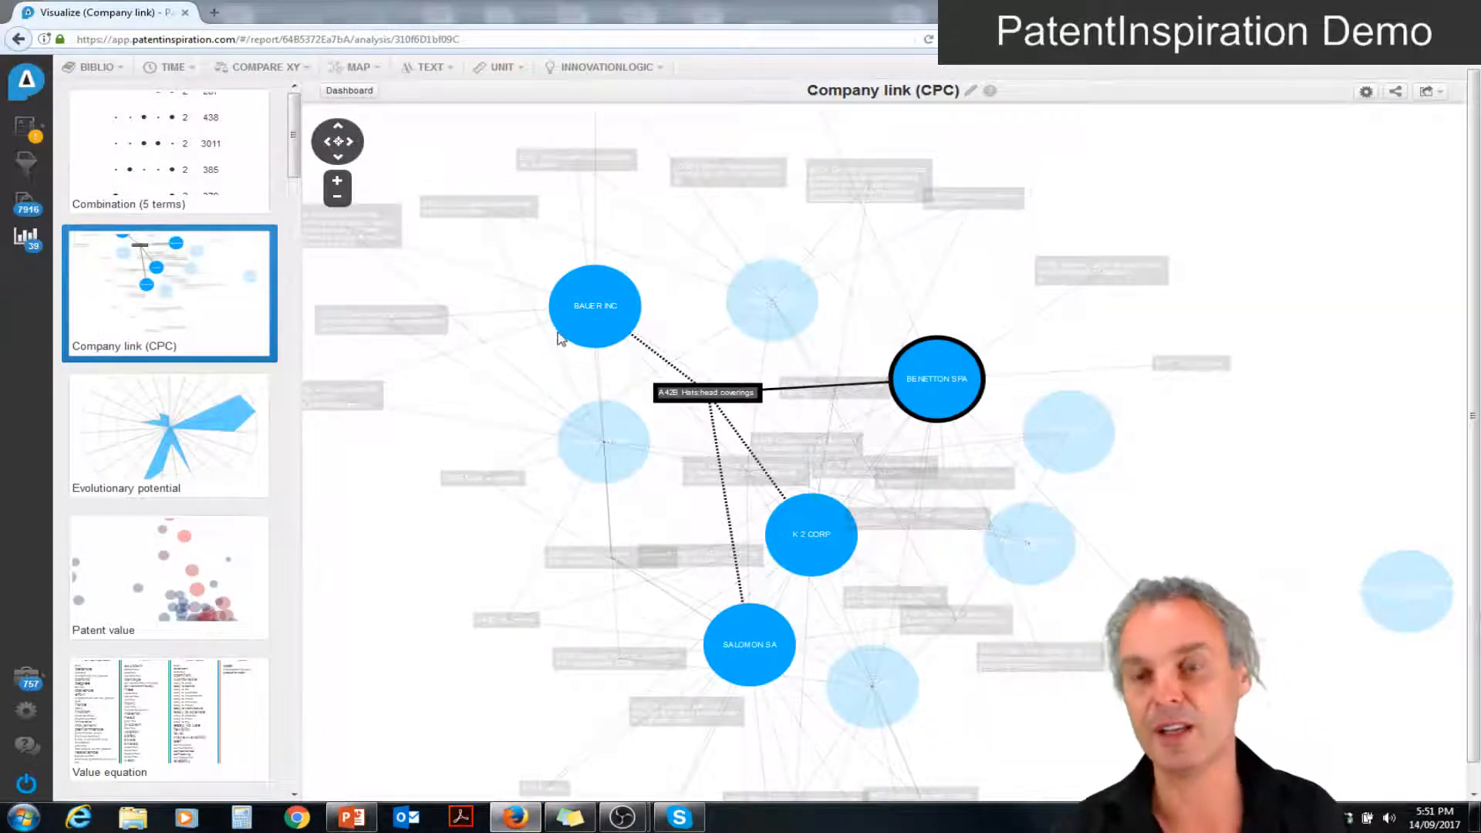
- Open the Combination (5 terms) analysis, view the "Water tap type desk lamp" patent from the four-term combination, and return to the table
left_click(152, 162)
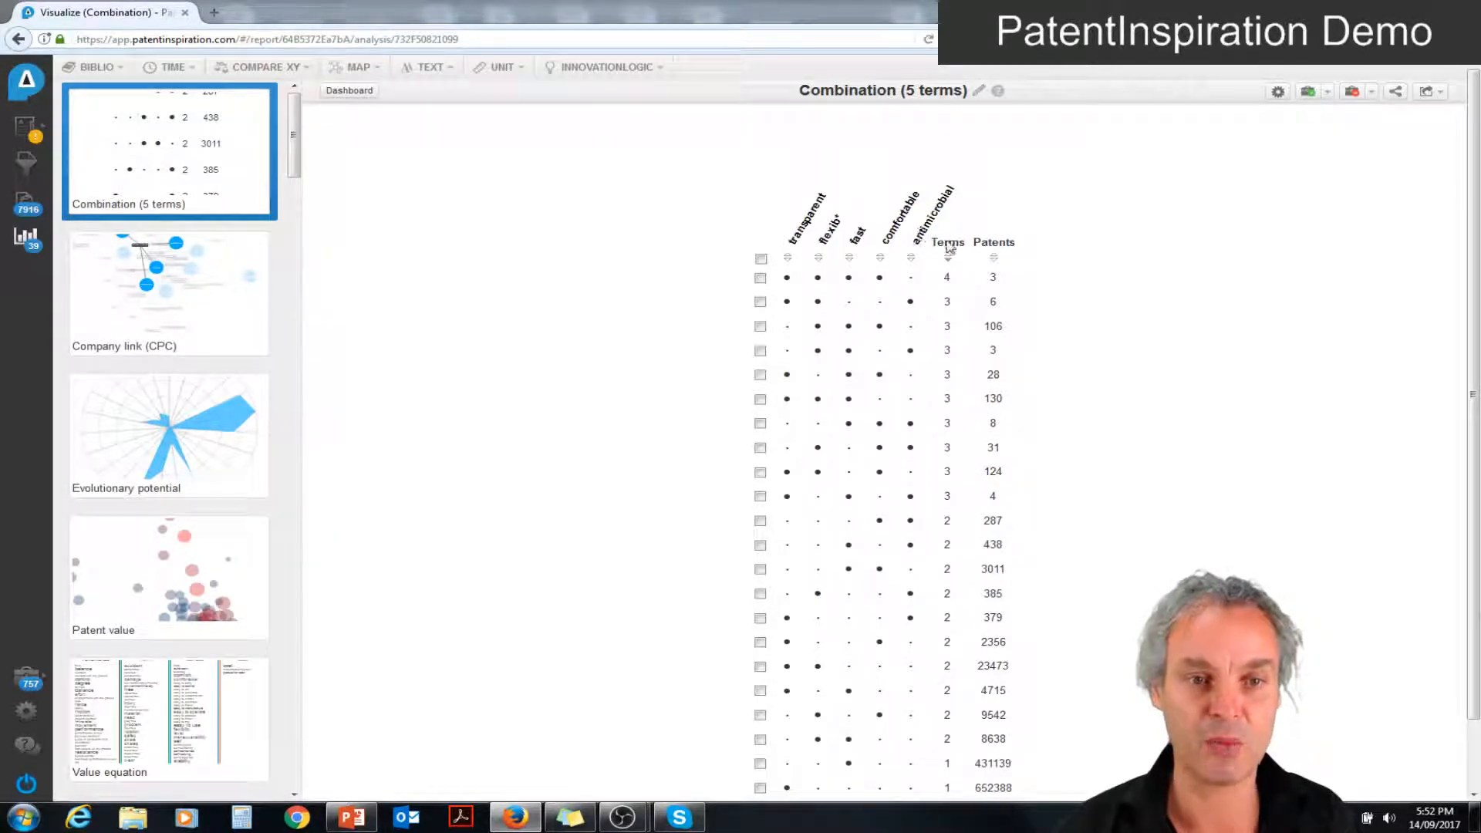
left_click(990, 279)
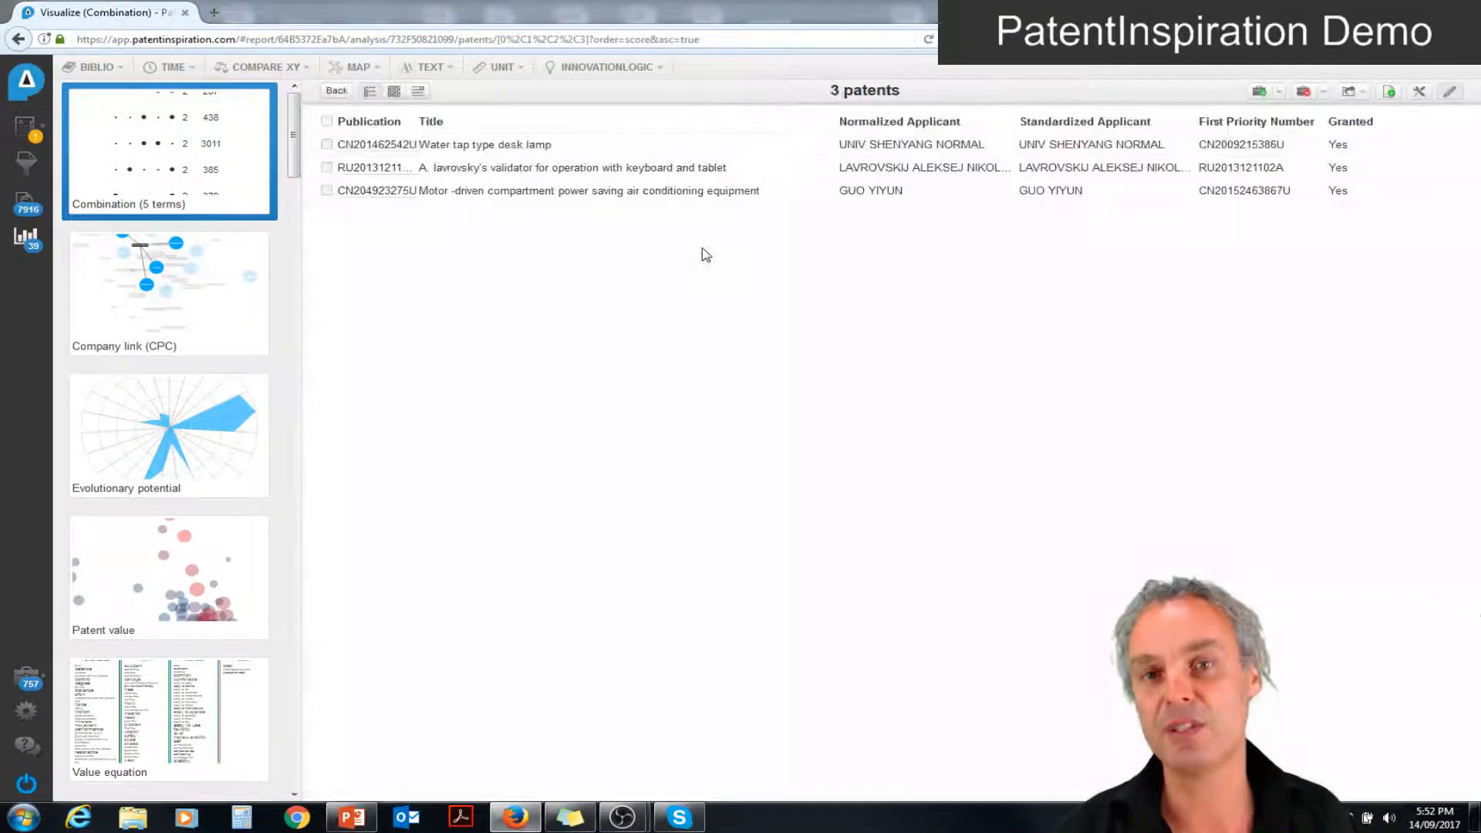
left_click(522, 146)
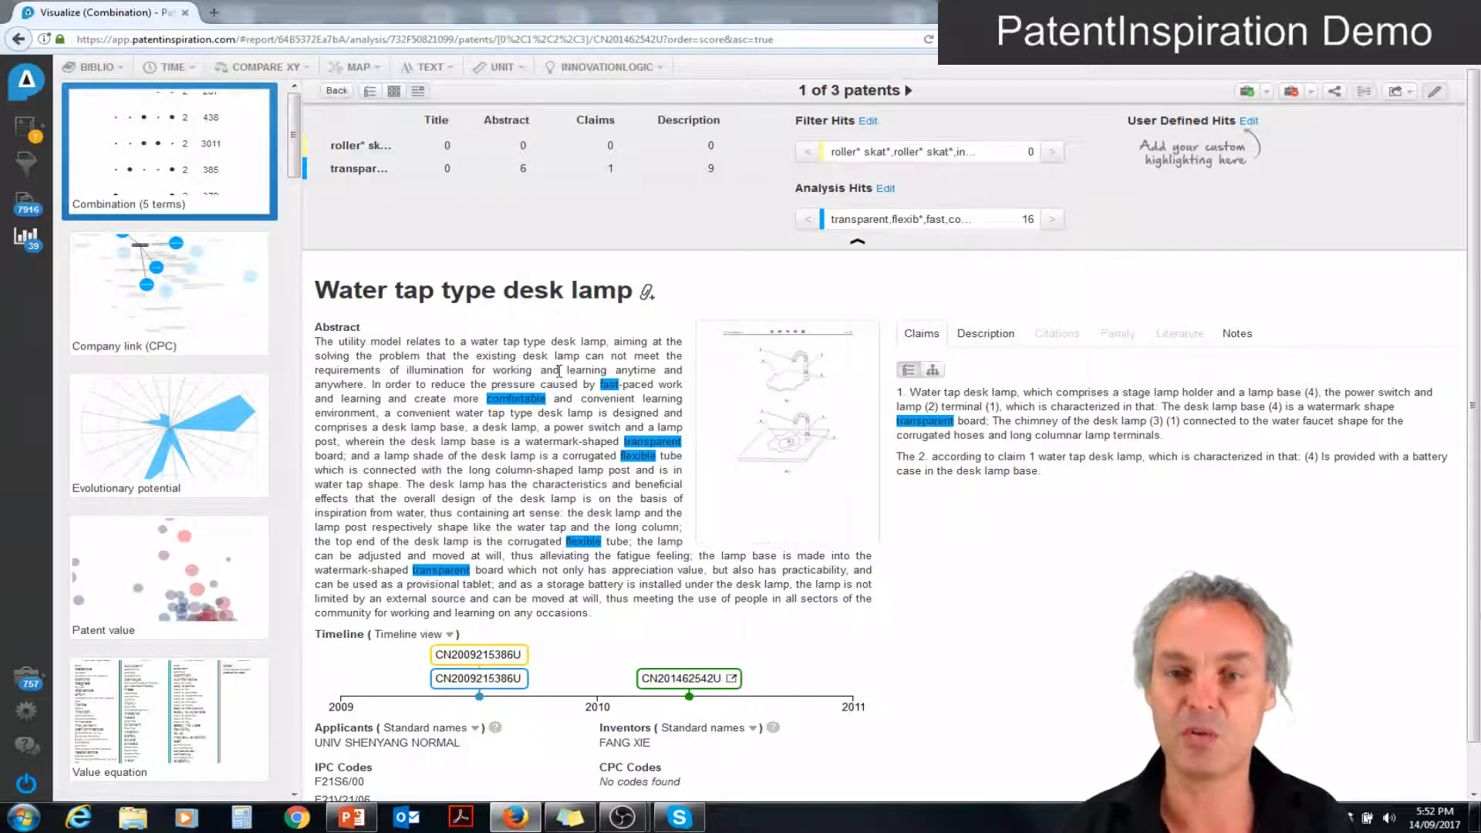
left_click(334, 93)
left_click(192, 138)
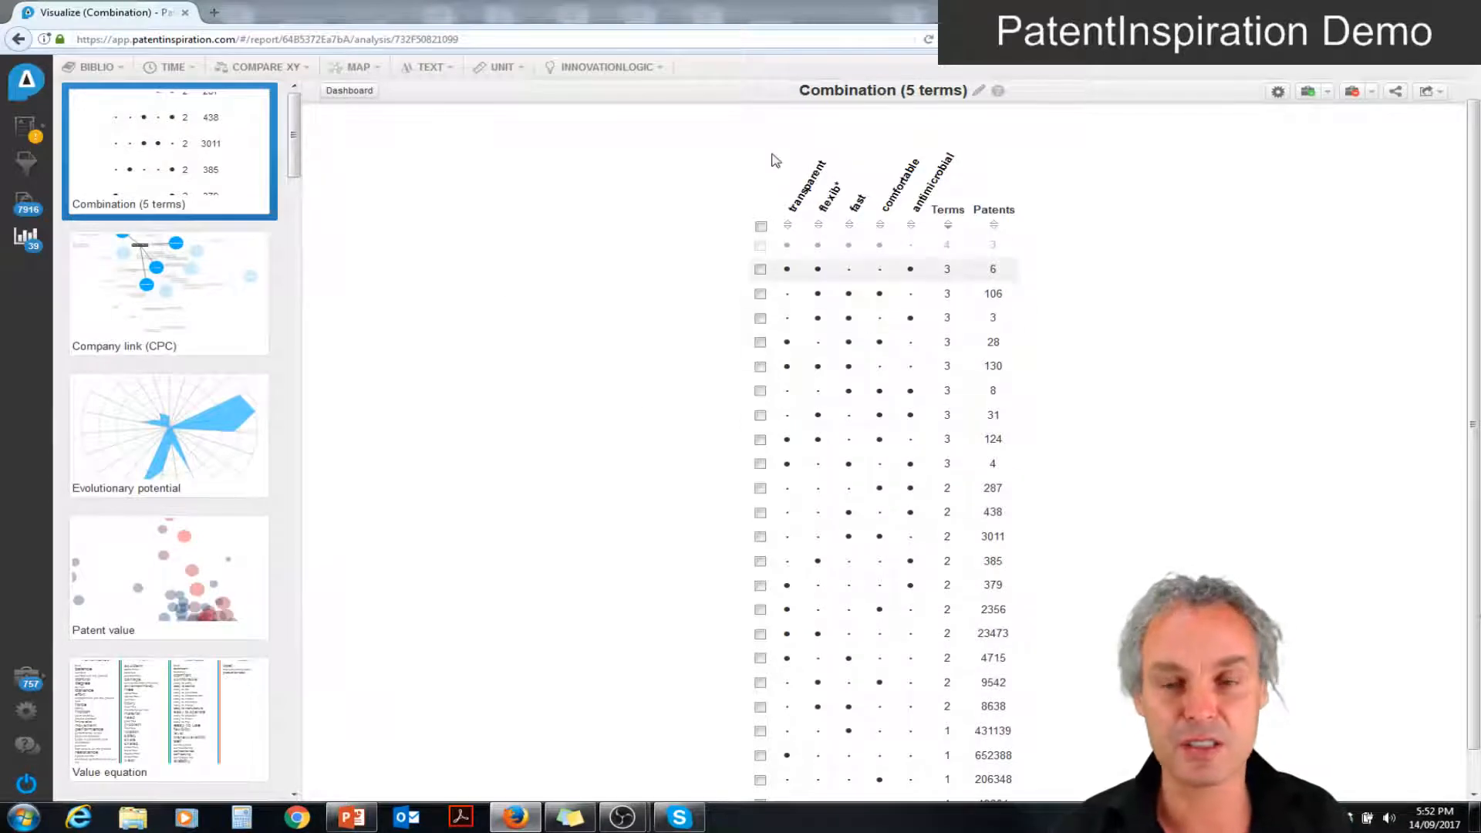
- Return to the overview of all analyses and save the report with the title "roller skate"
left_click(31, 251)
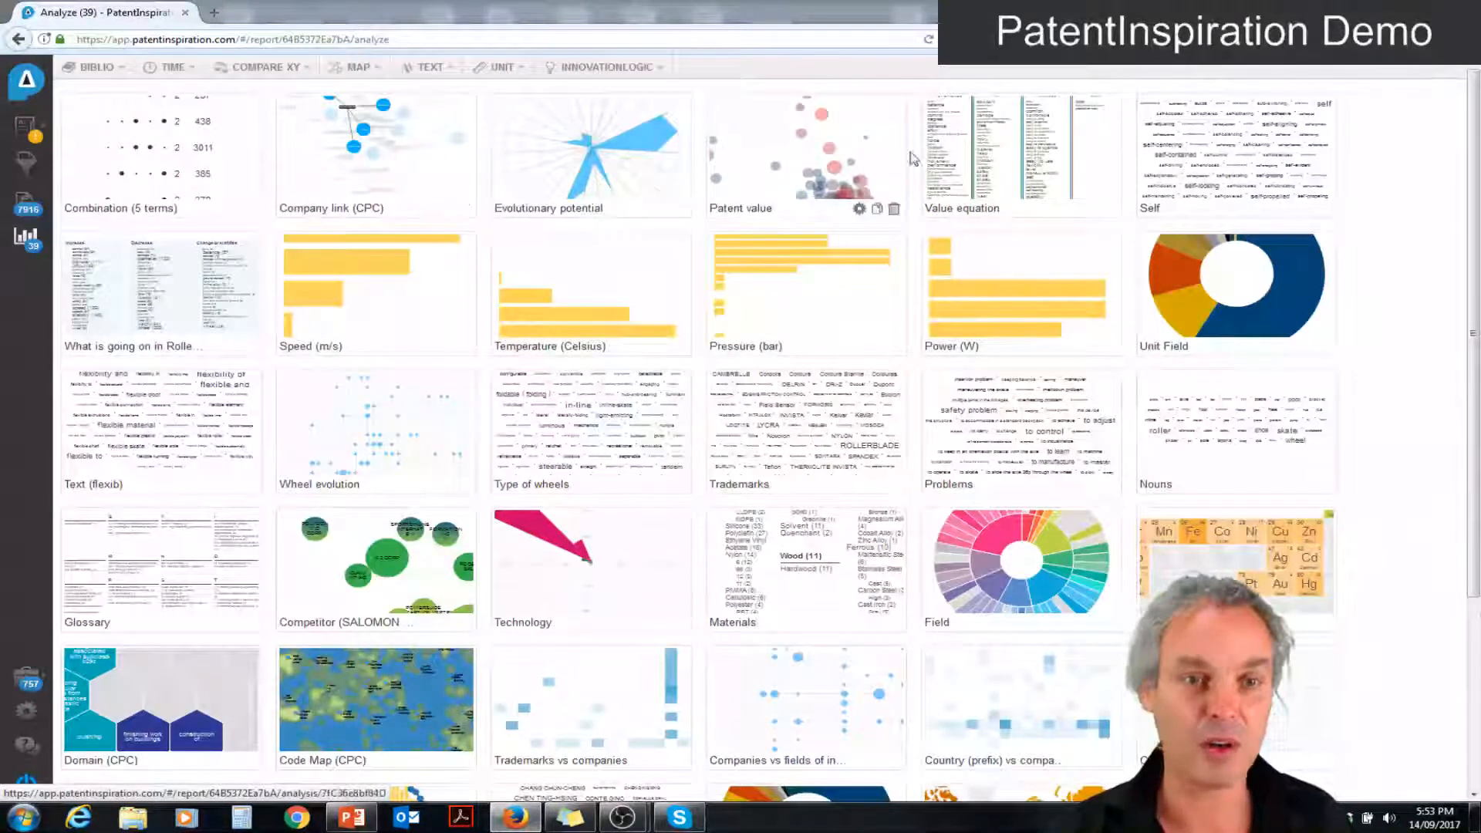
left_click(25, 125)
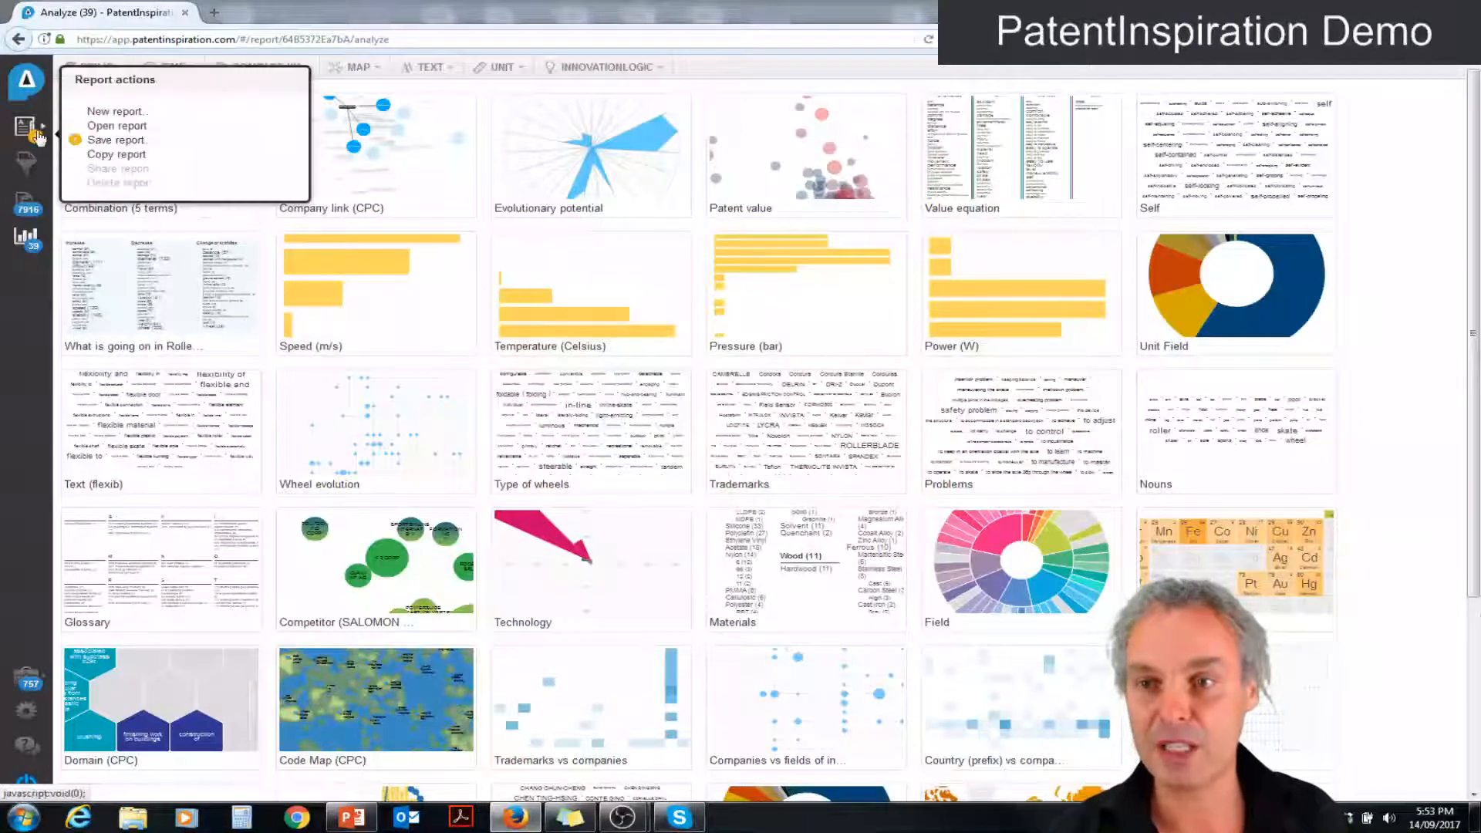
left_click(118, 139)
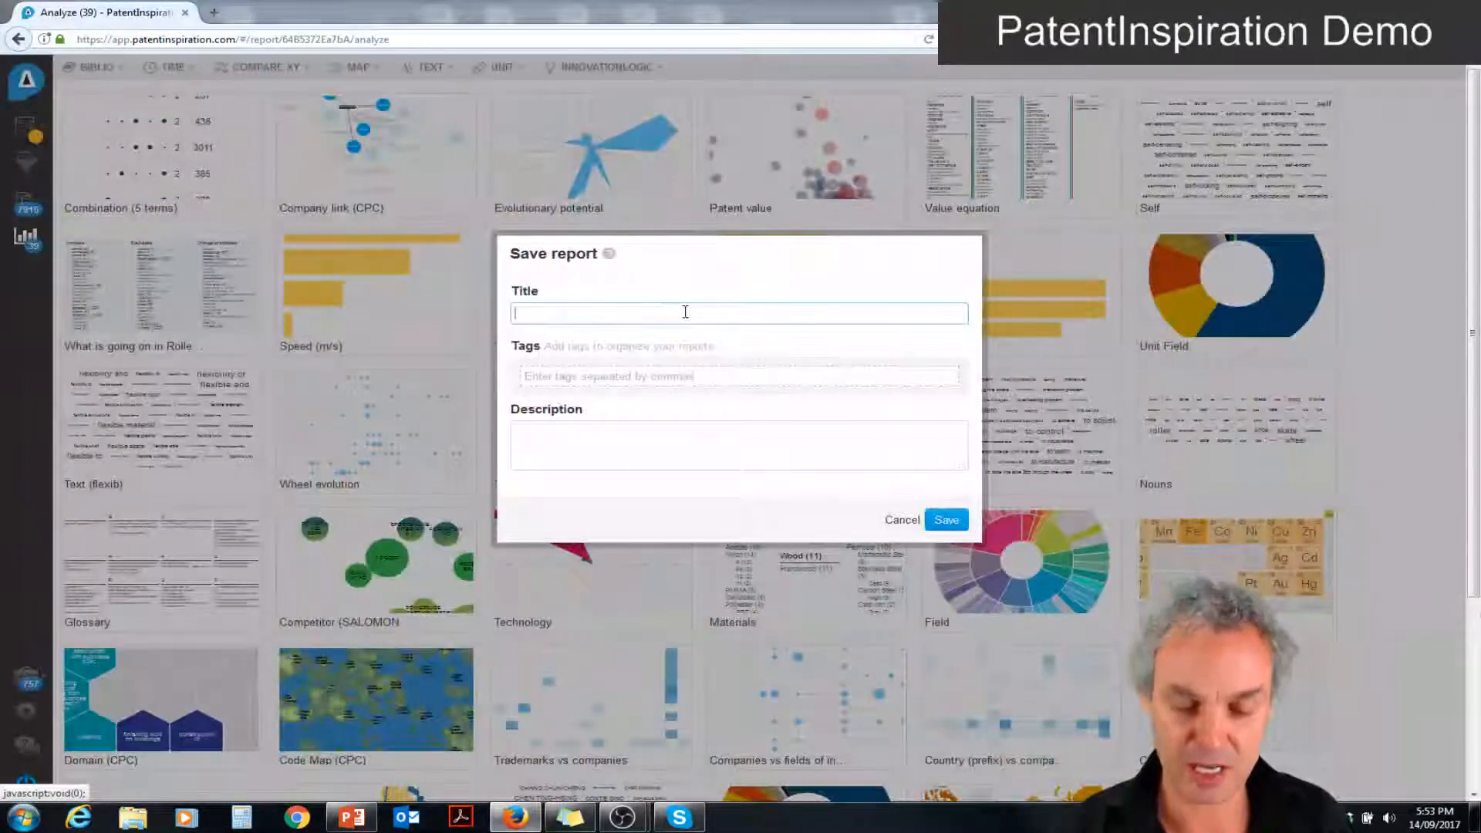
type("roller skate")
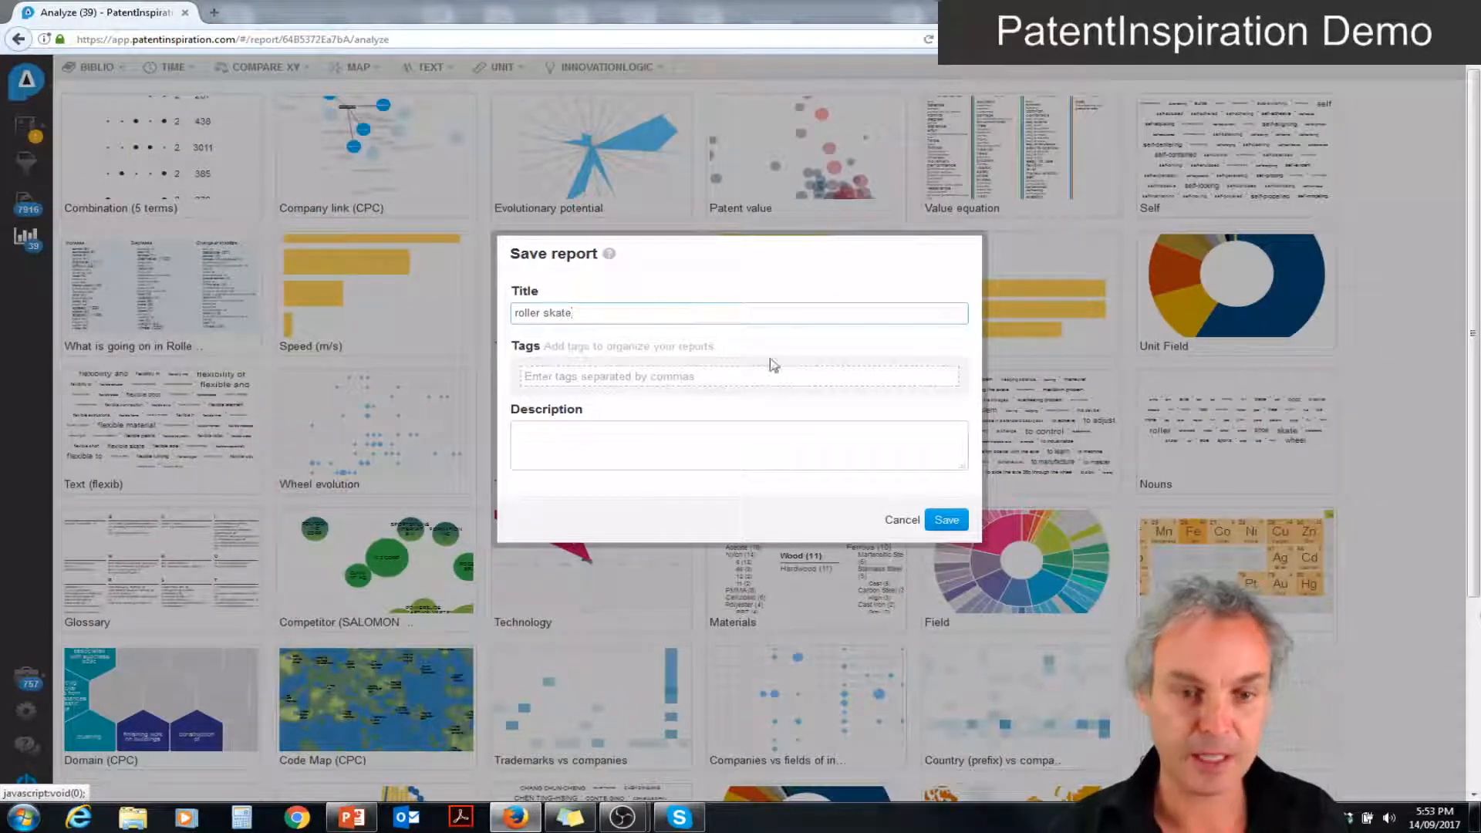
left_click(946, 520)
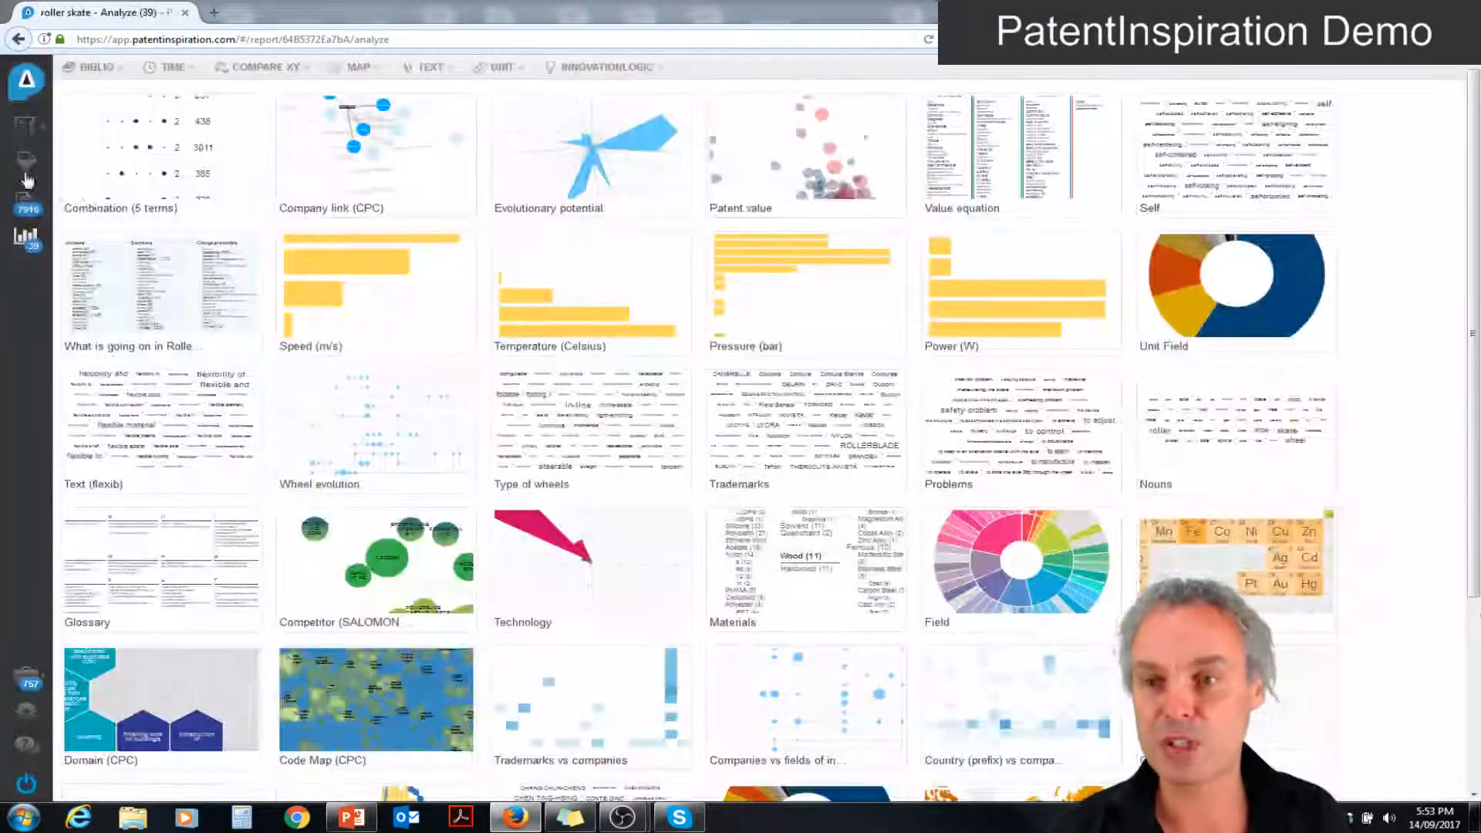
- Share the report with Public visibility
left_click(22, 130)
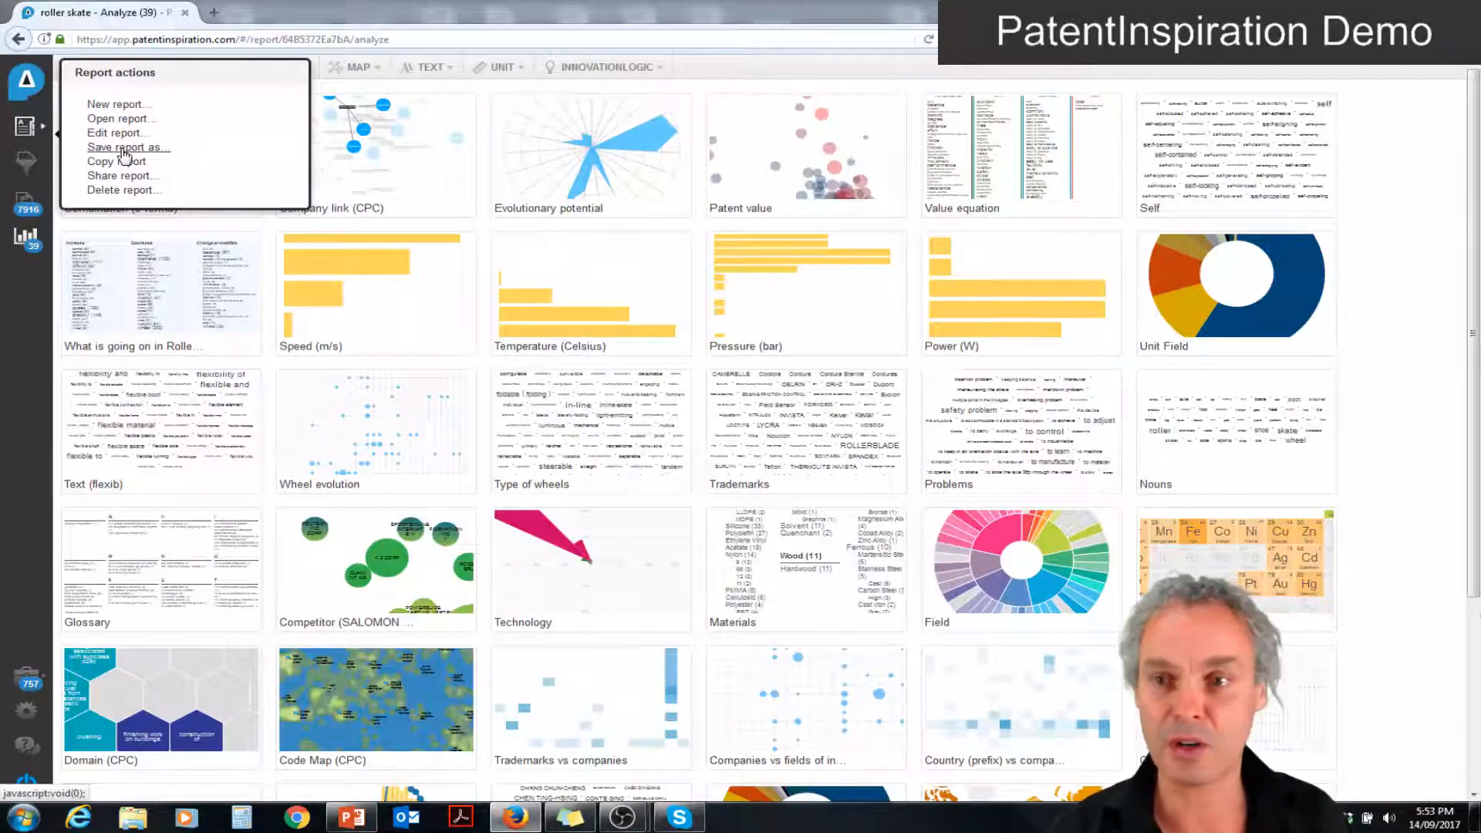
left_click(120, 176)
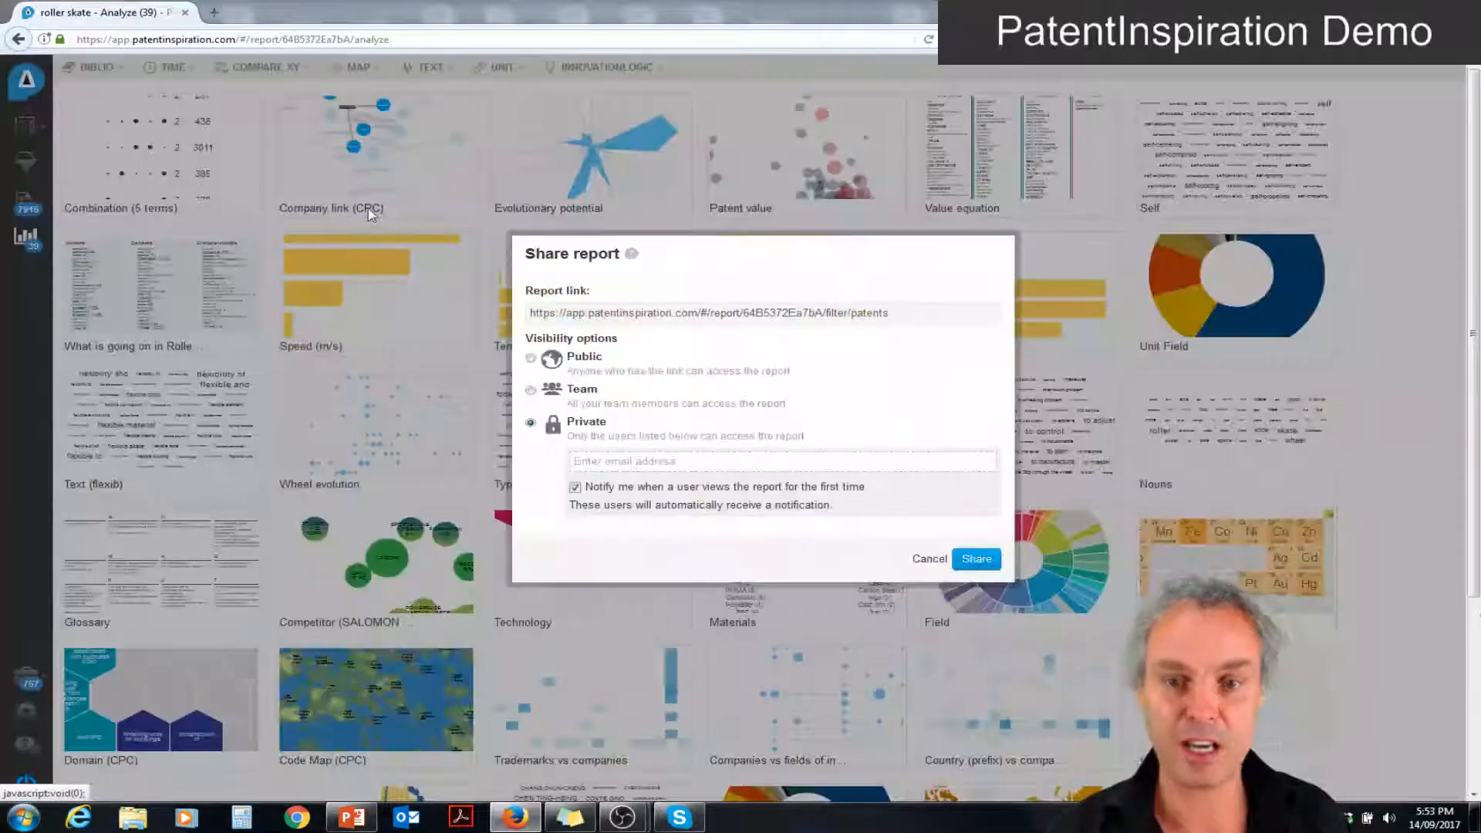
left_click(531, 358)
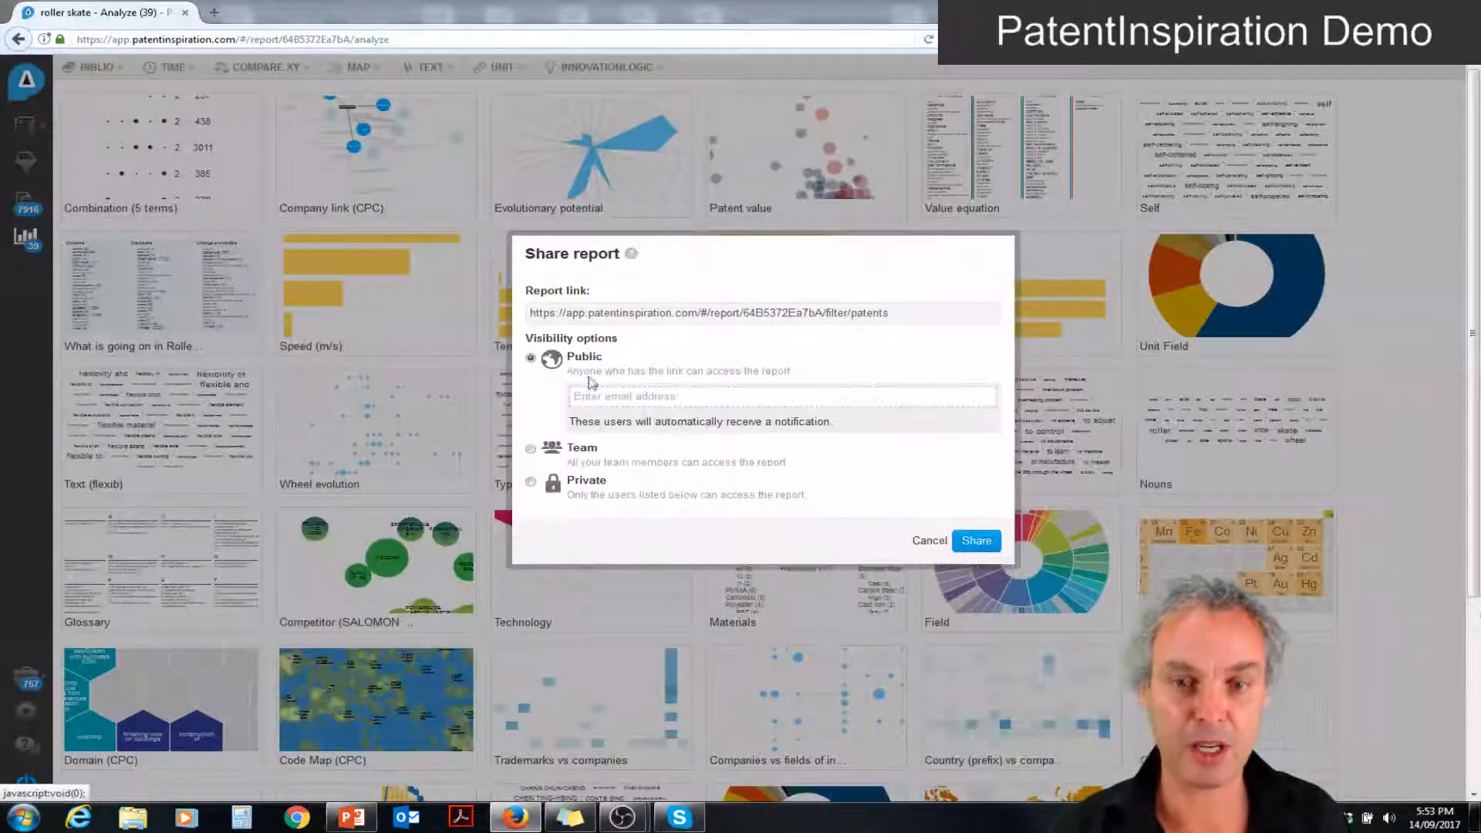
left_click(977, 542)
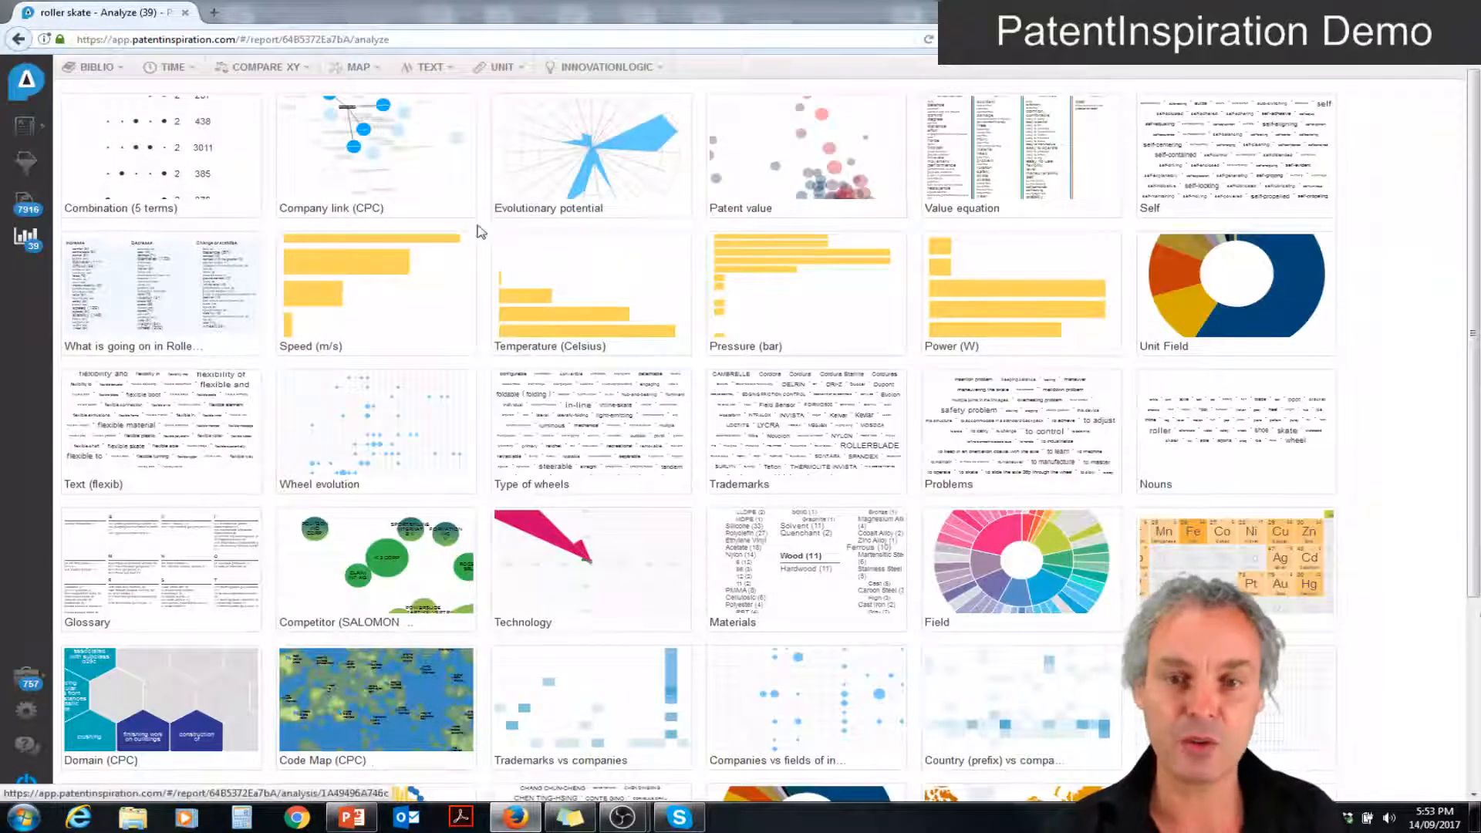
- From the Value equation analysis, export it to PowerPoint with Company link (CPC), Evolutionary potential, What is going on in Roller Skate, Speed (m/s) and Pressure (bar)
left_click(966, 191)
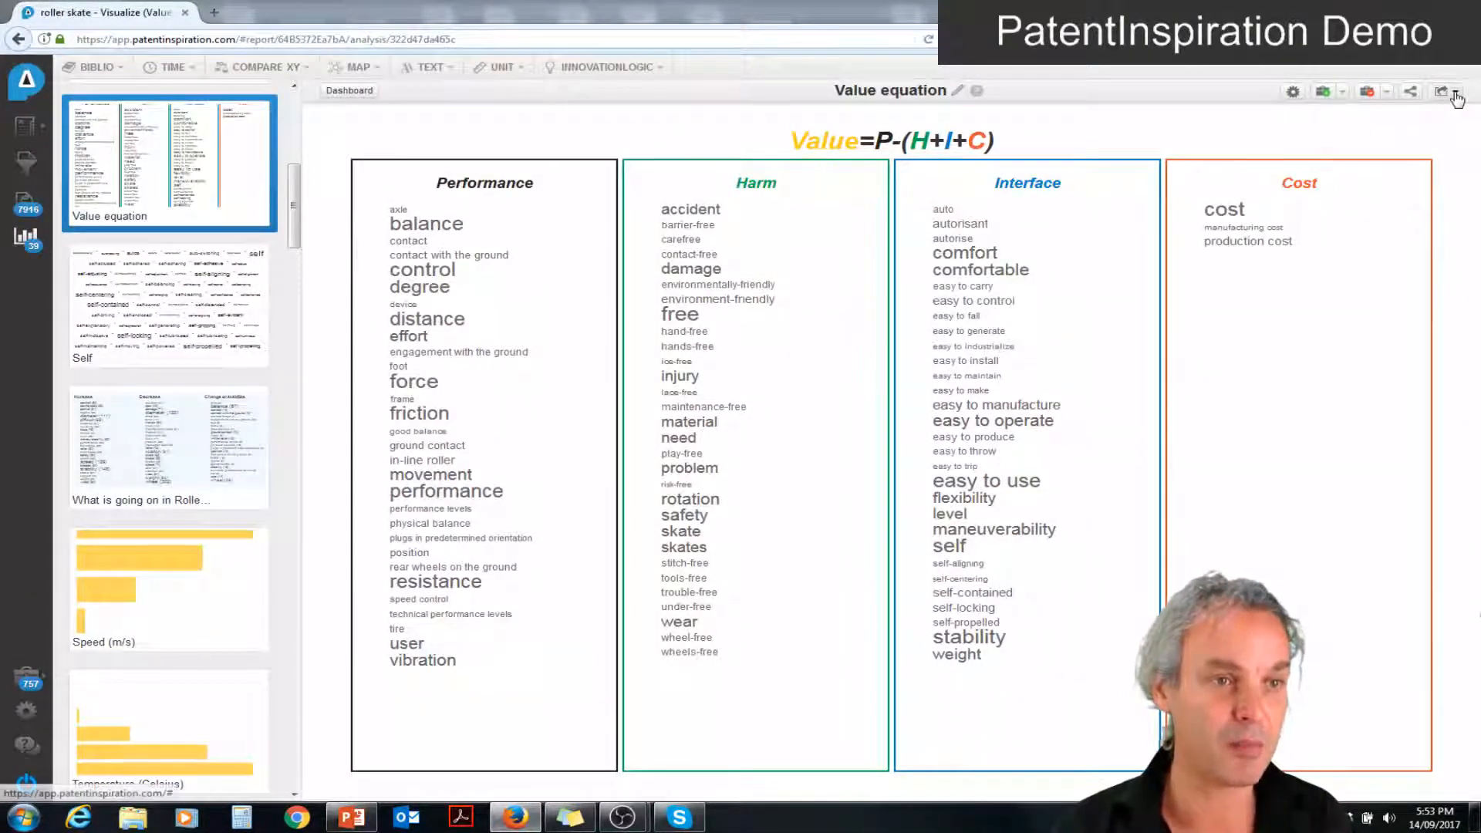
left_click(1454, 92)
left_click(1391, 116)
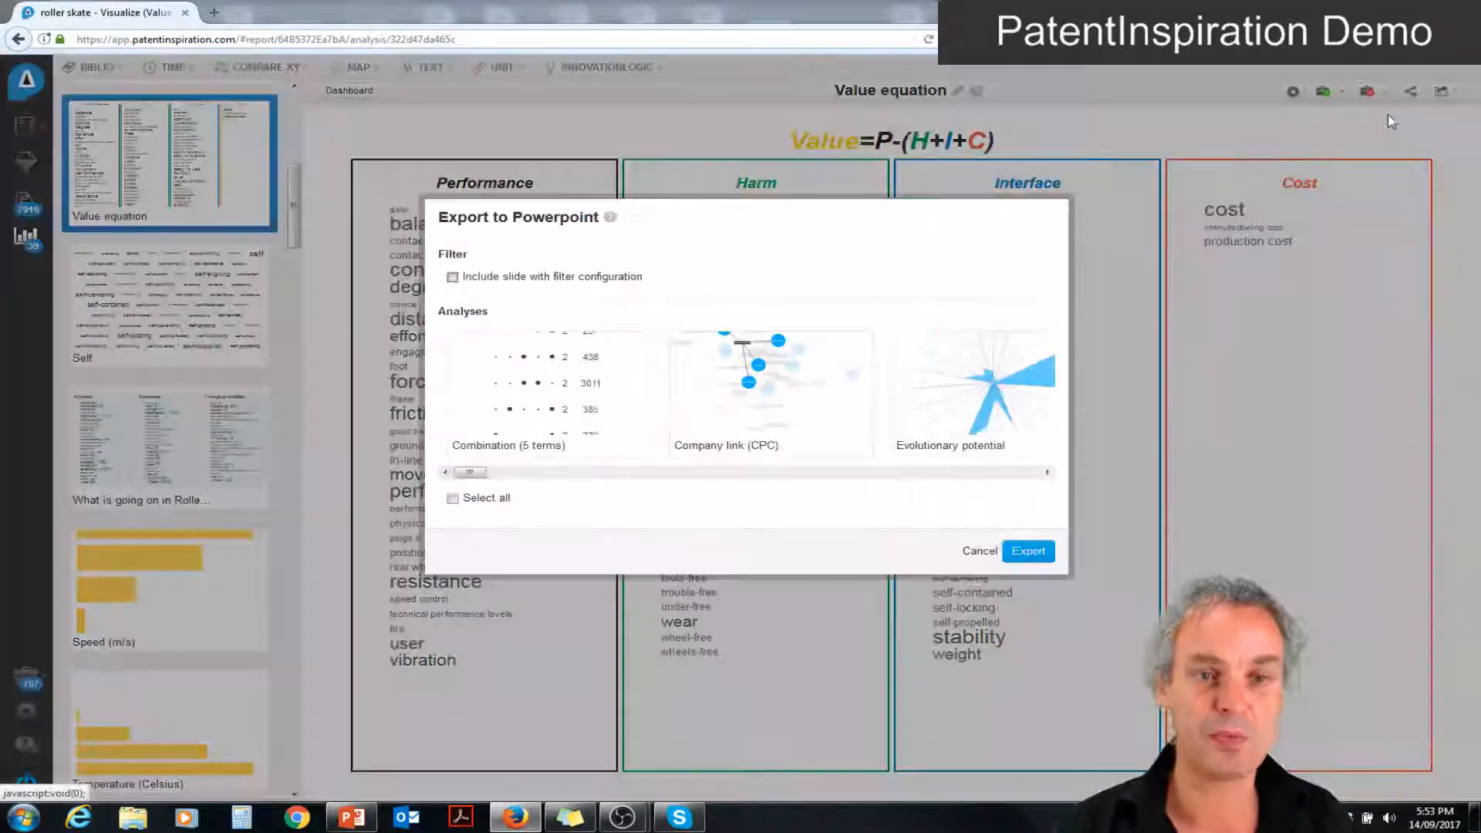
left_click(756, 383)
left_click(955, 383)
left_click(951, 473)
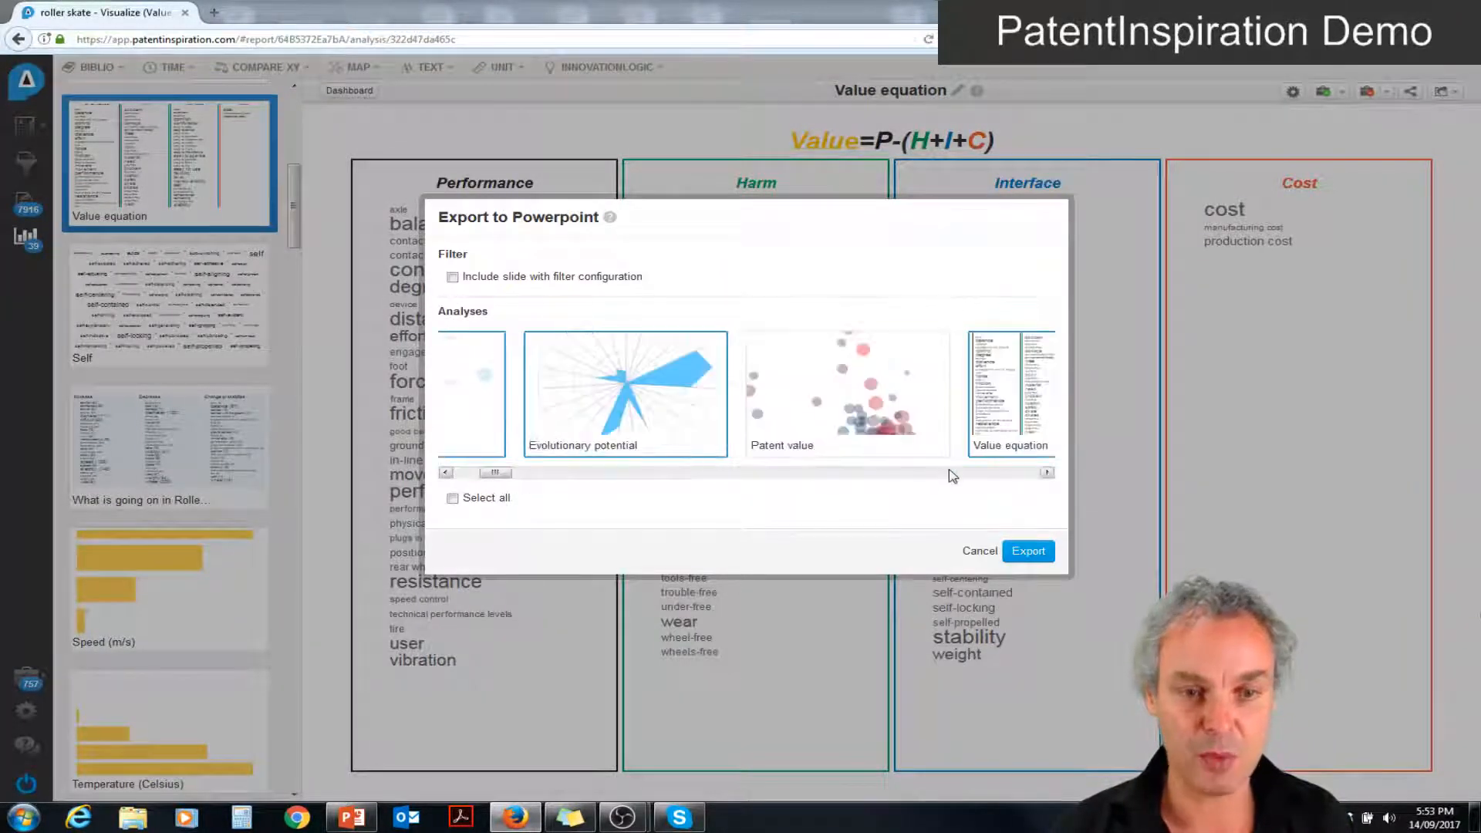
left_click(952, 472)
left_click(676, 394)
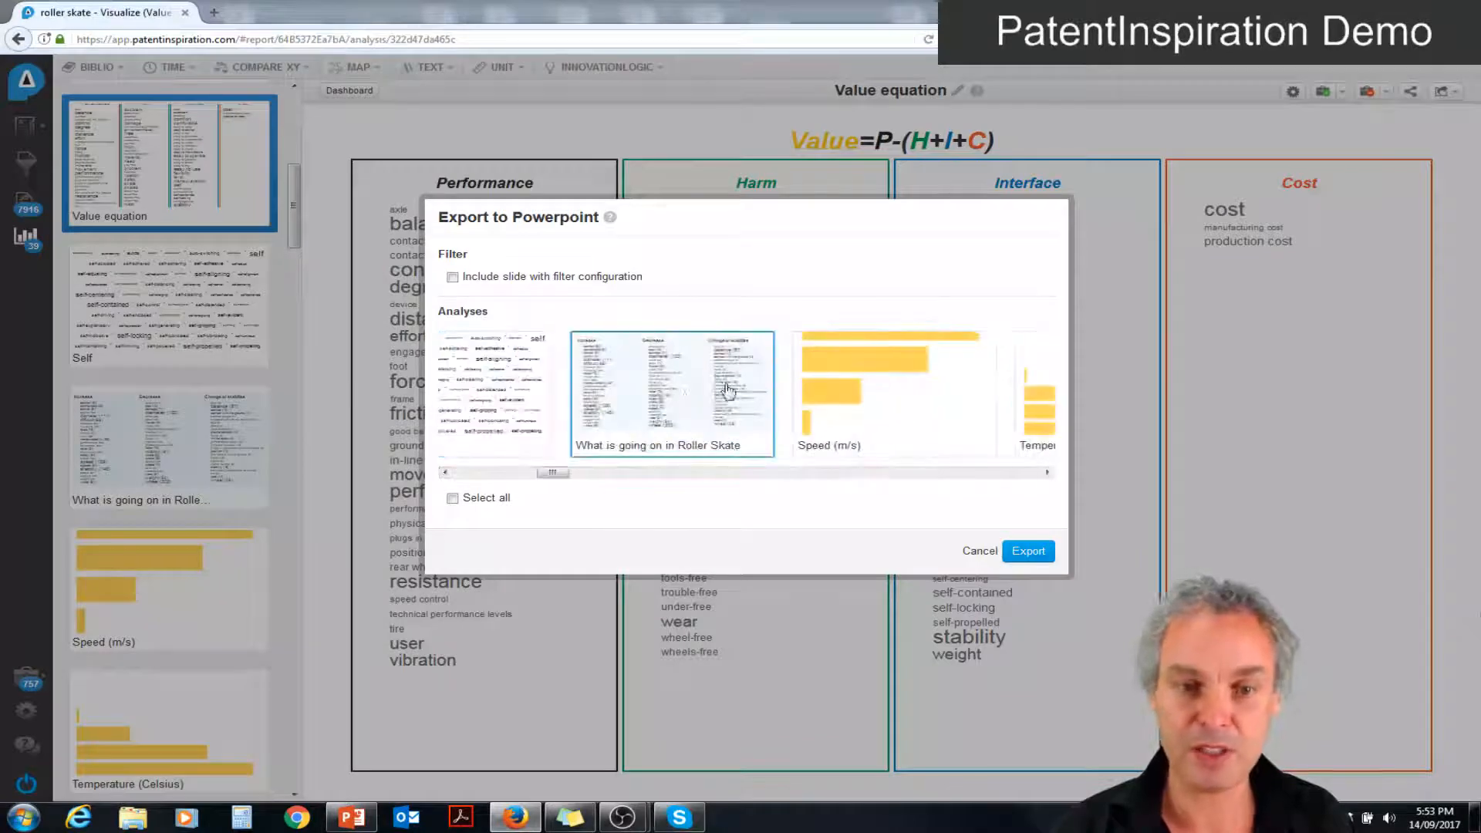
left_click(862, 392)
left_click(997, 473)
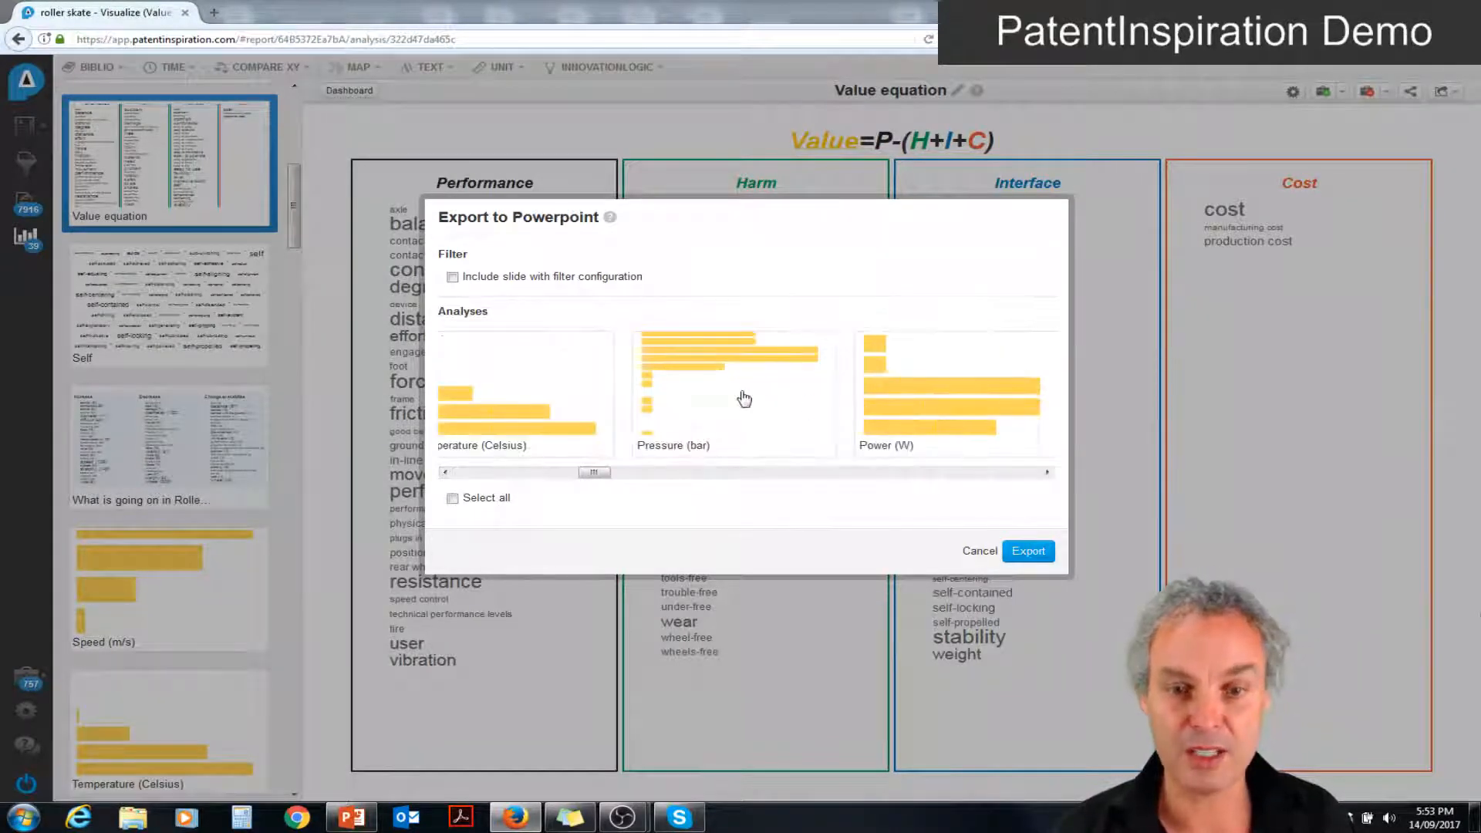
left_click(742, 399)
left_click(1028, 551)
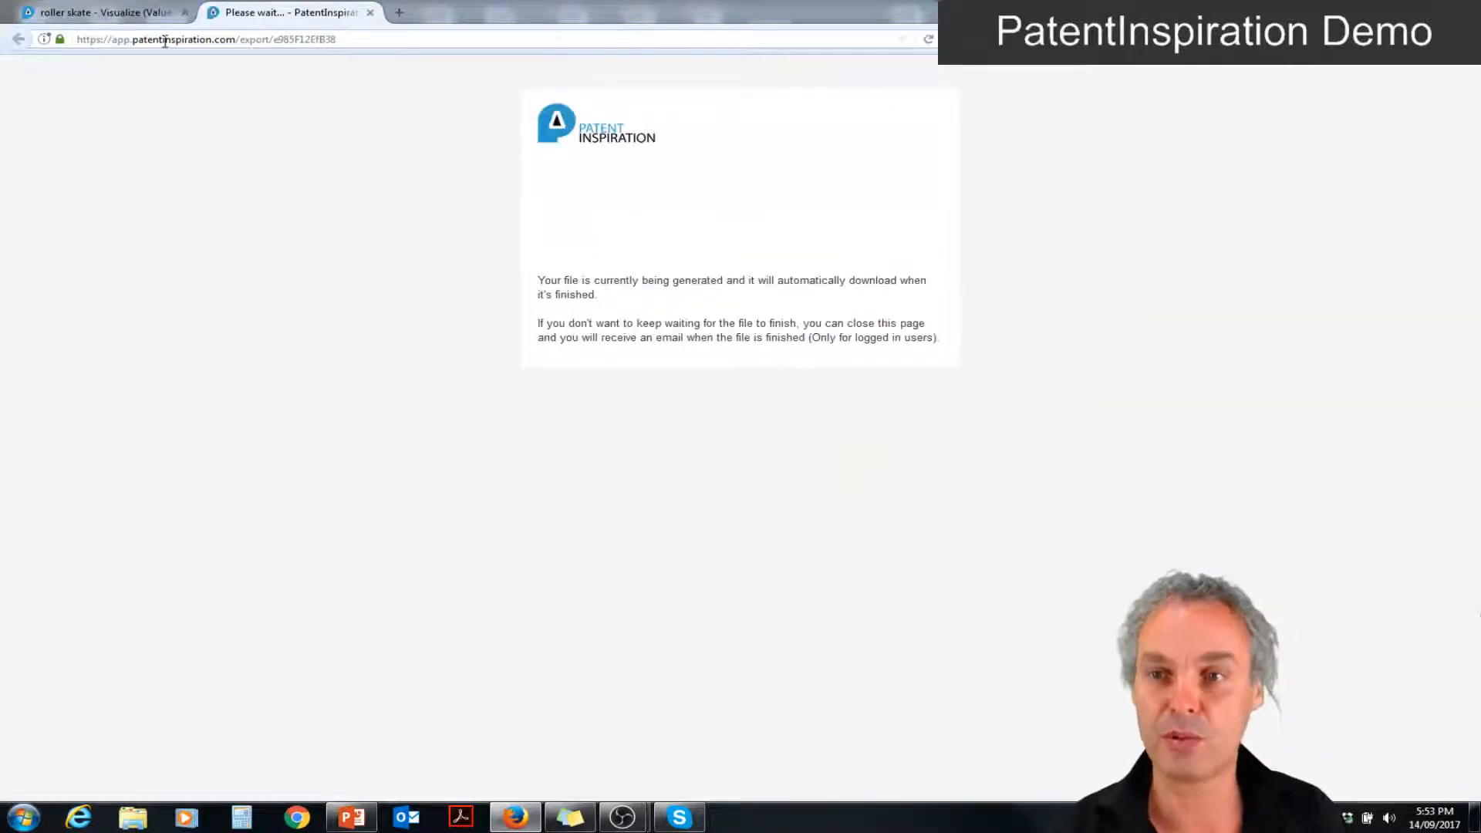
- Return to the Value equation analysis and view its available export formats
left_click(112, 13)
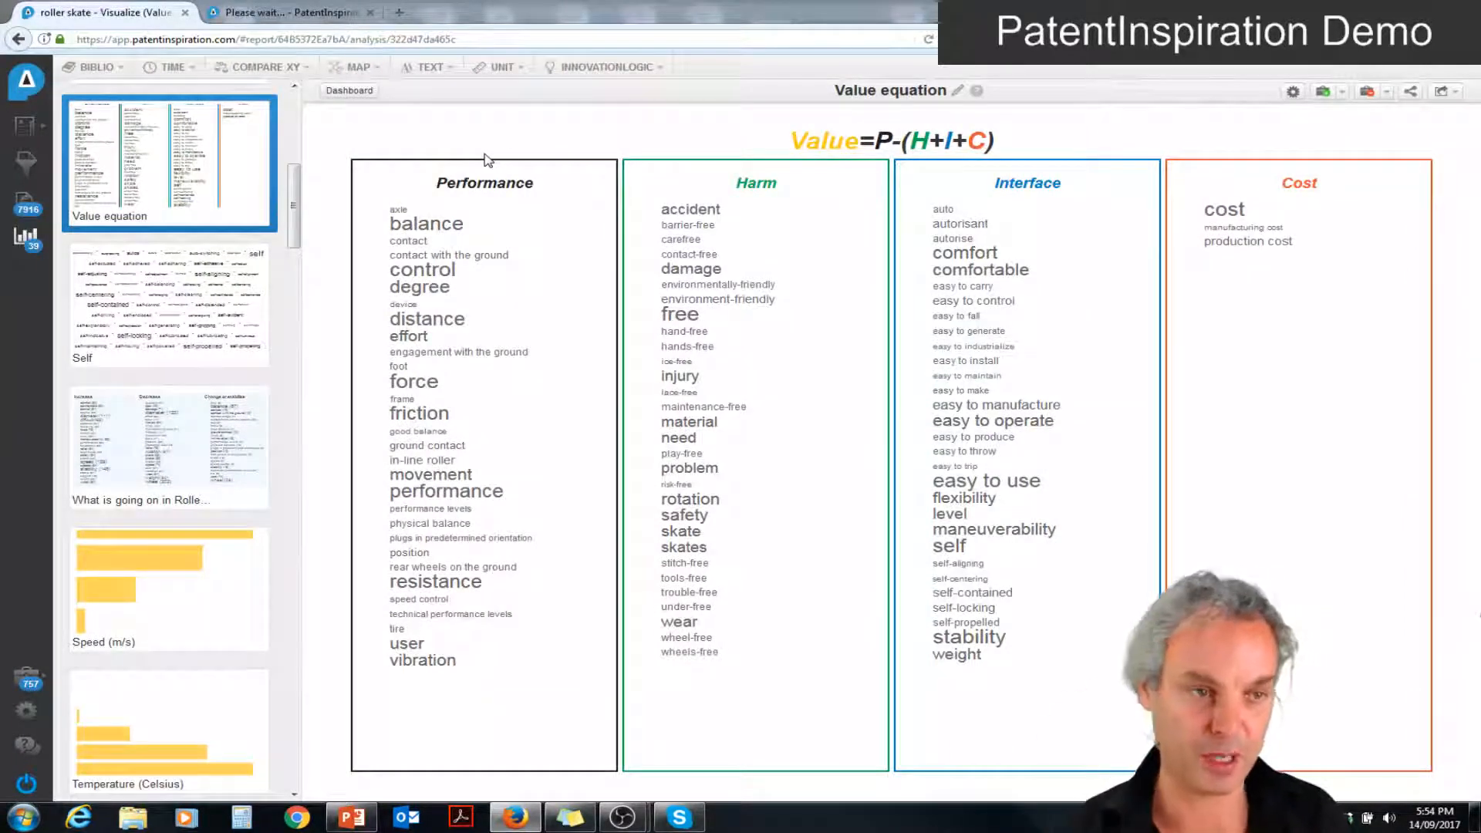
left_click(1456, 92)
mouse_move(1201, 183)
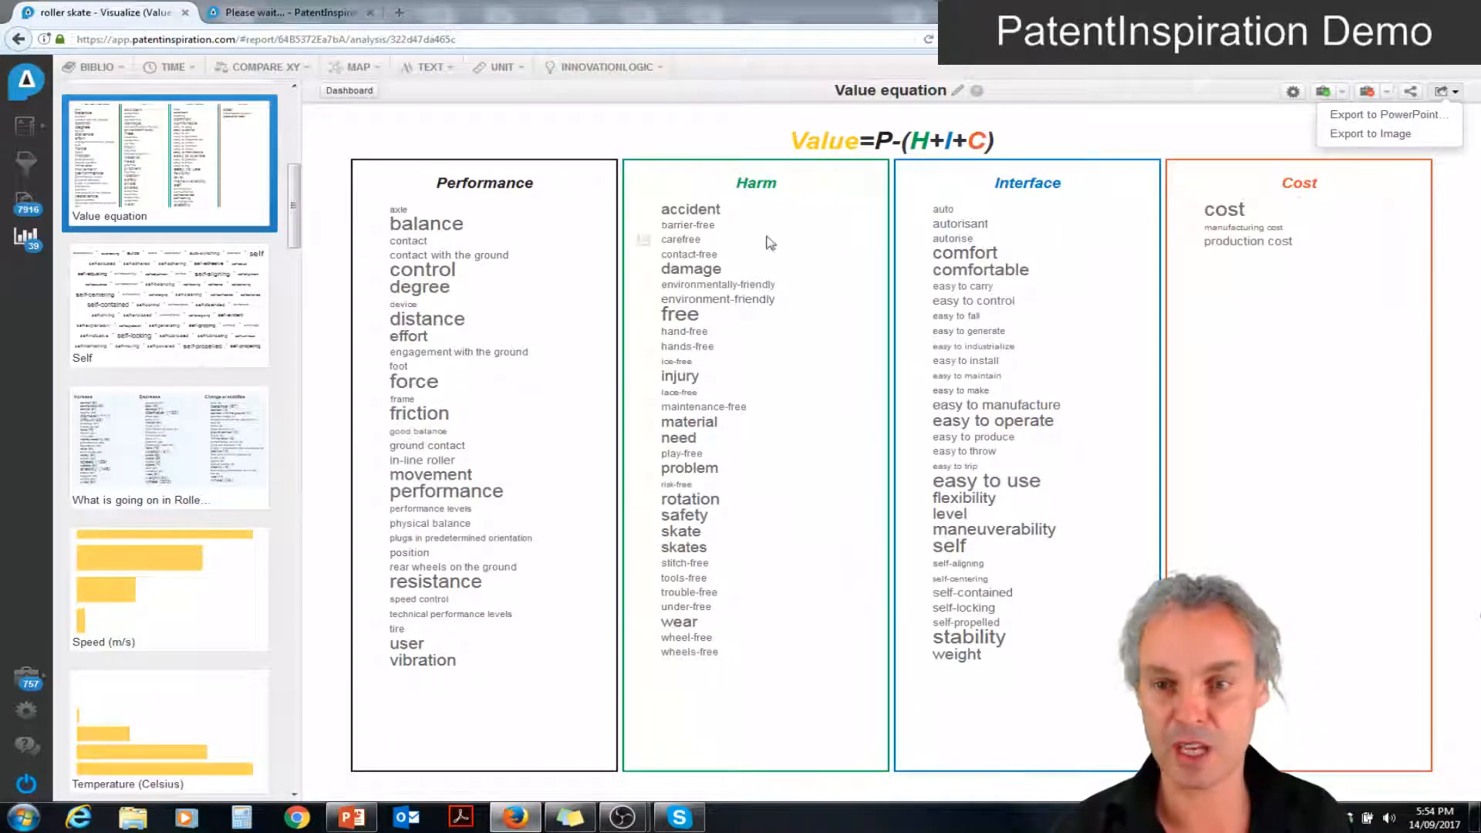
- List the patents behind the term "self" in the Self analysis and view the available briefcases
left_click(248, 288)
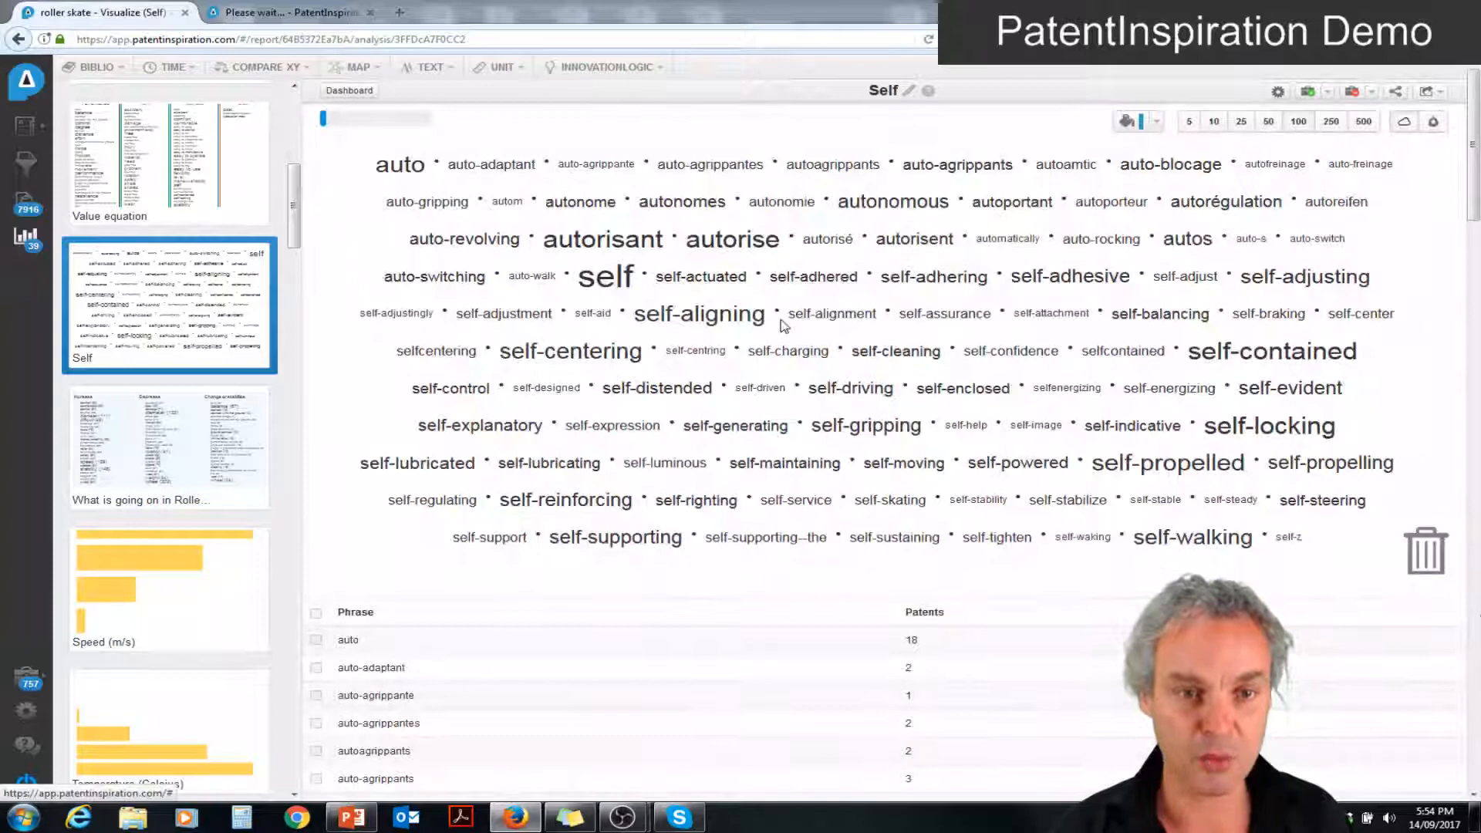
left_click(619, 292)
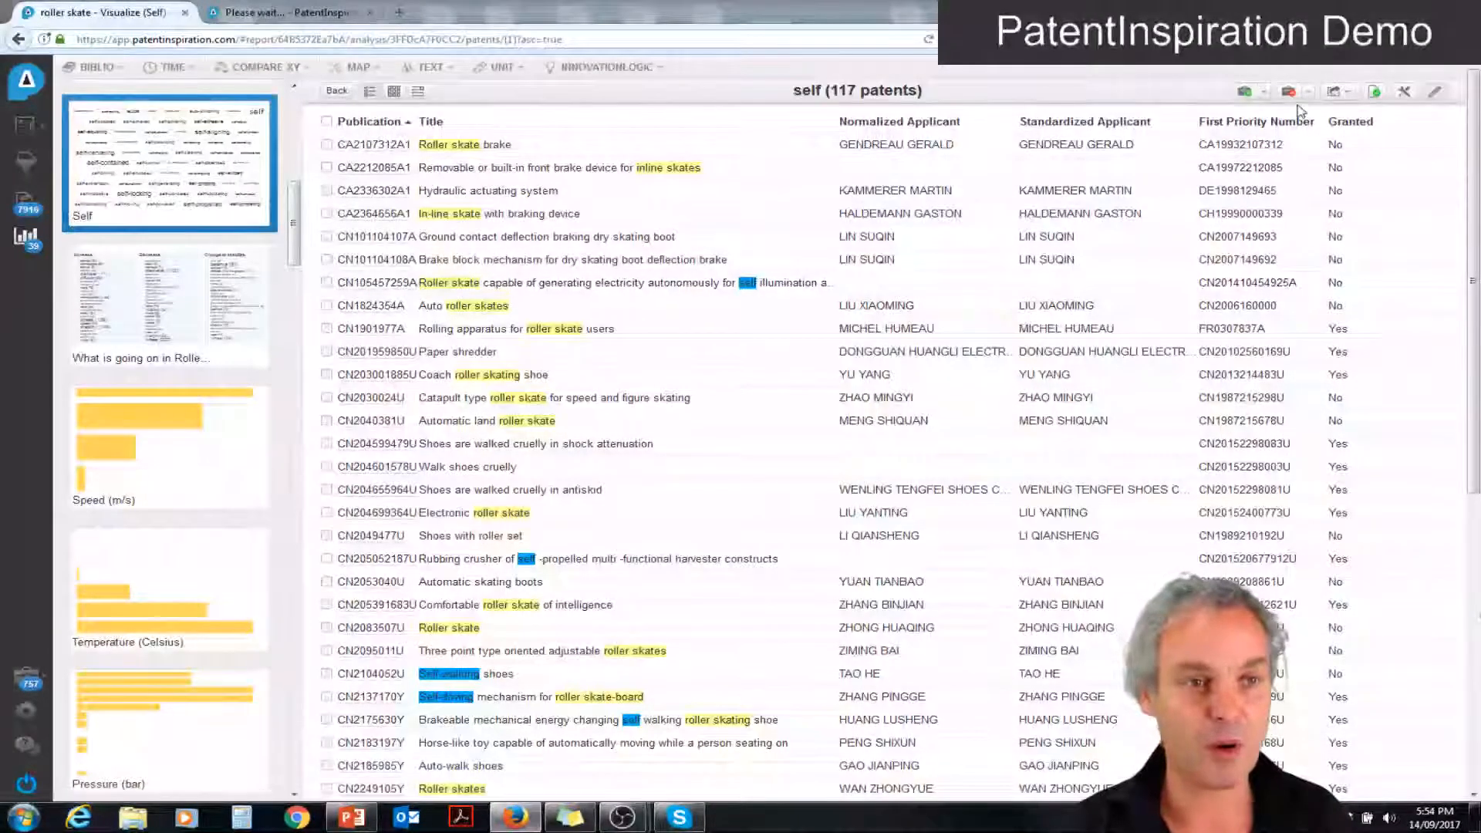
left_click(23, 677)
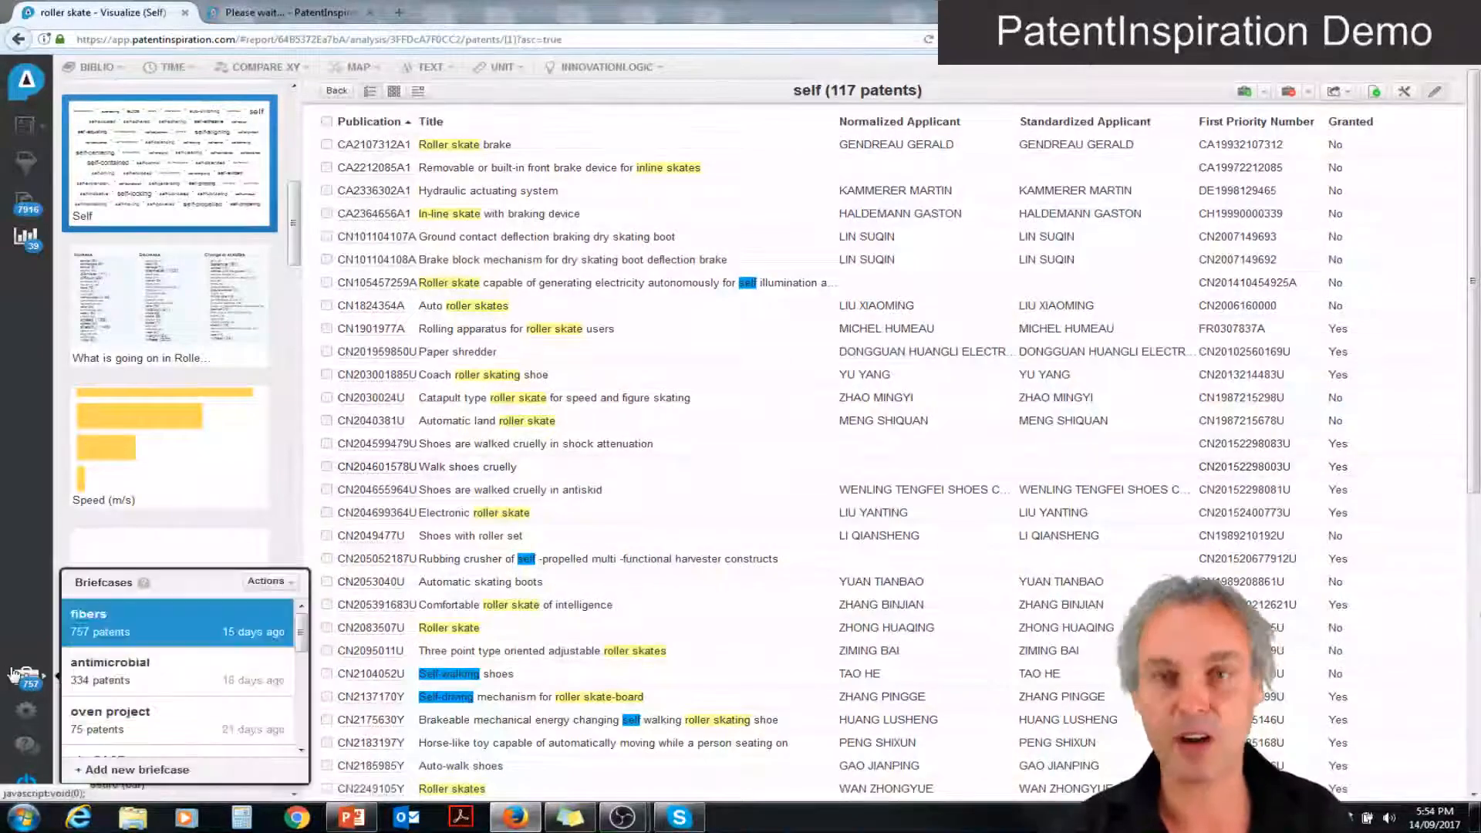
mouse_move(81, 688)
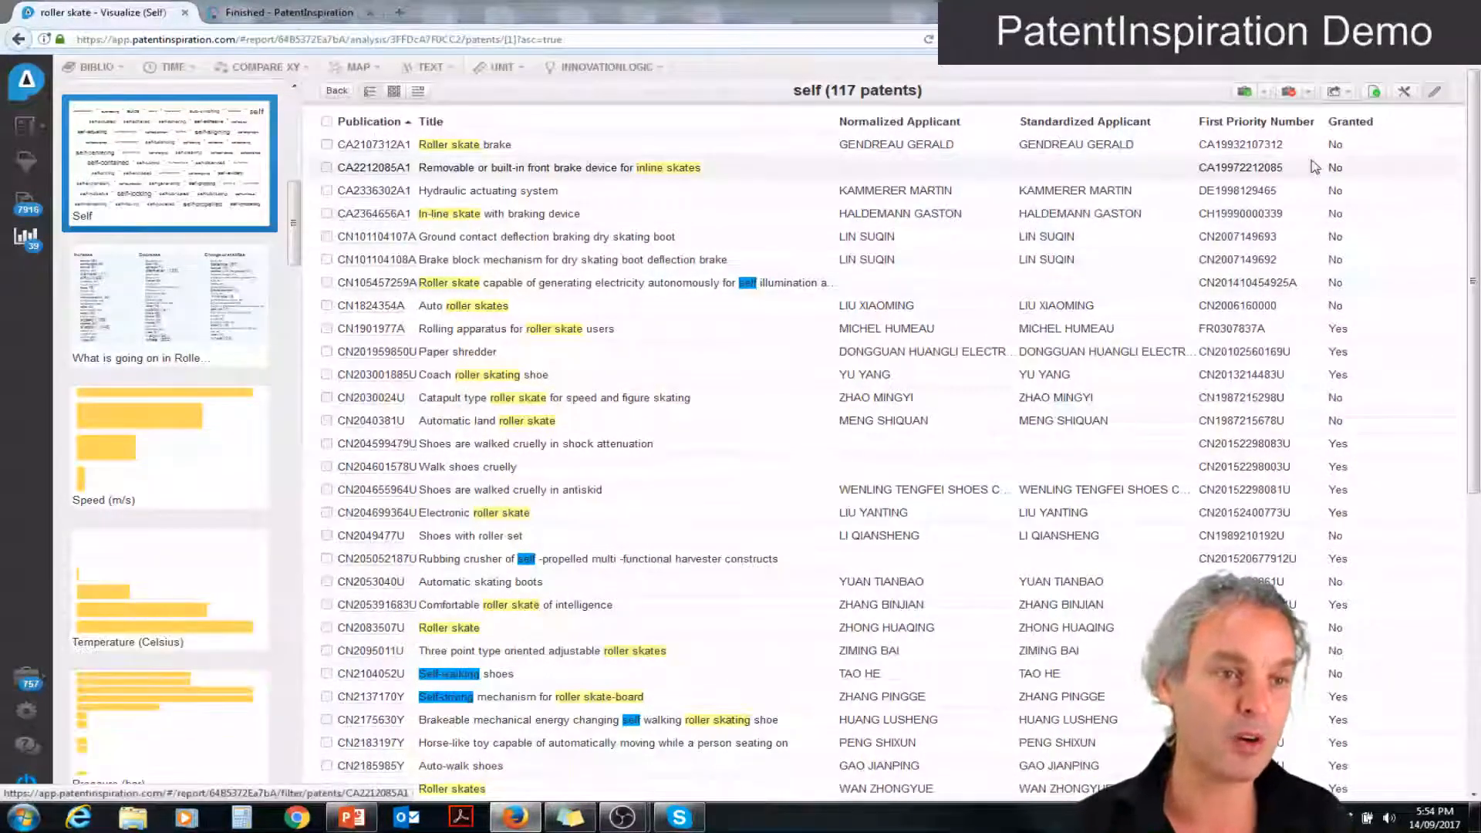
- View the Word export options for the "self" patent list and close them without exporting
left_click(1338, 91)
mouse_move(1313, 138)
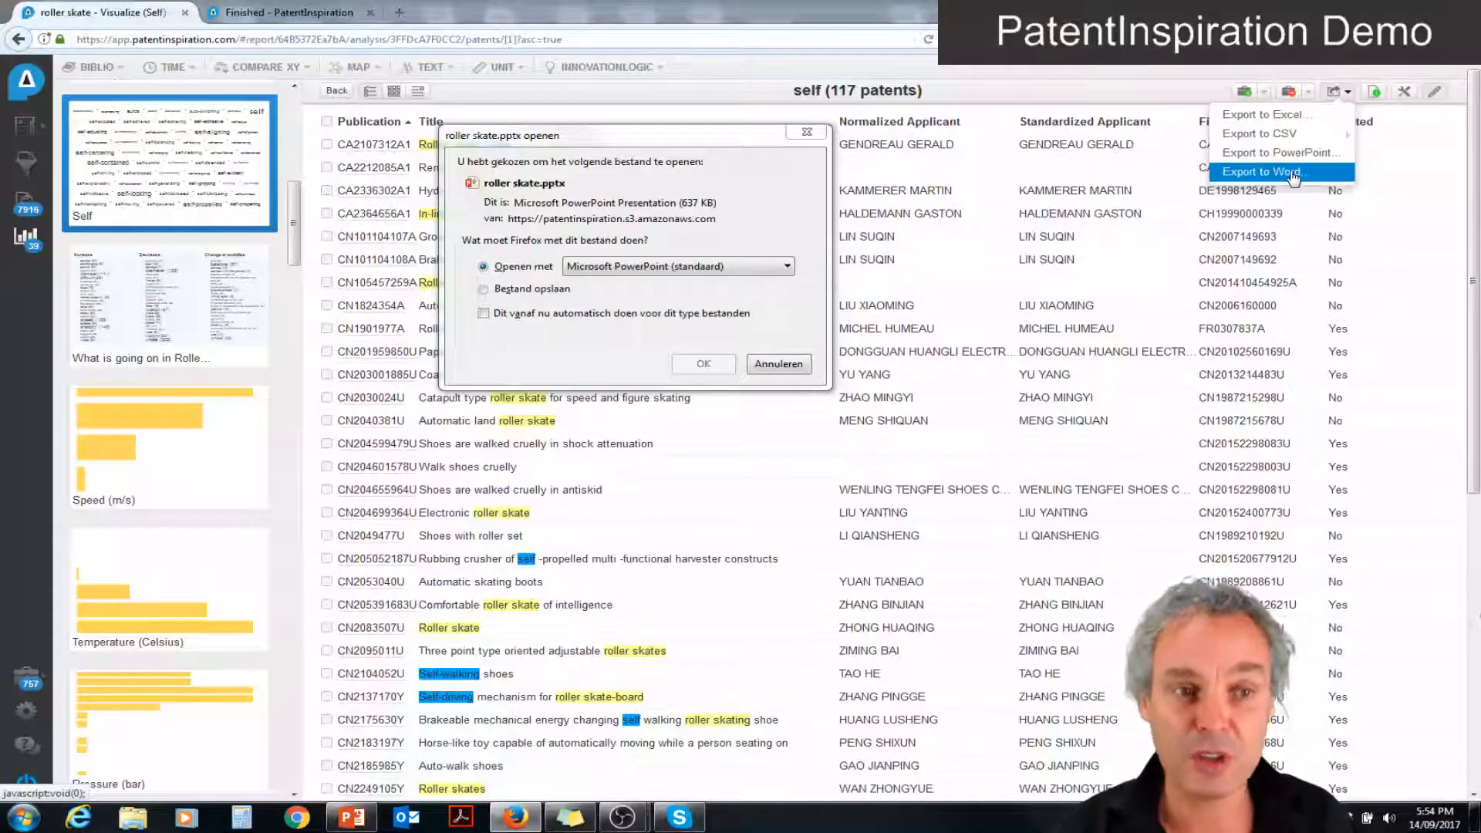
left_click(1298, 170)
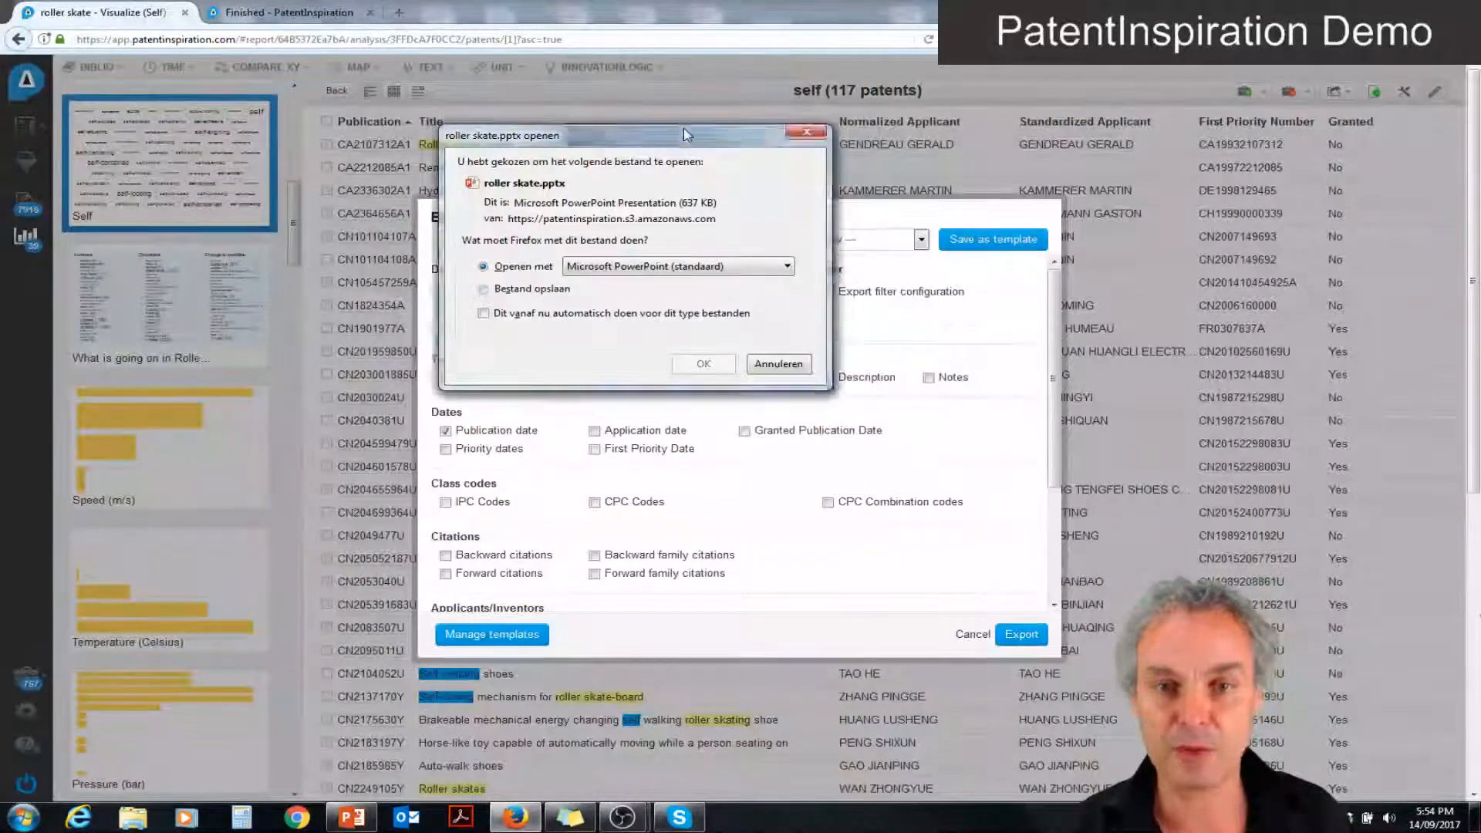
left_click_drag(683, 128, 326, 296)
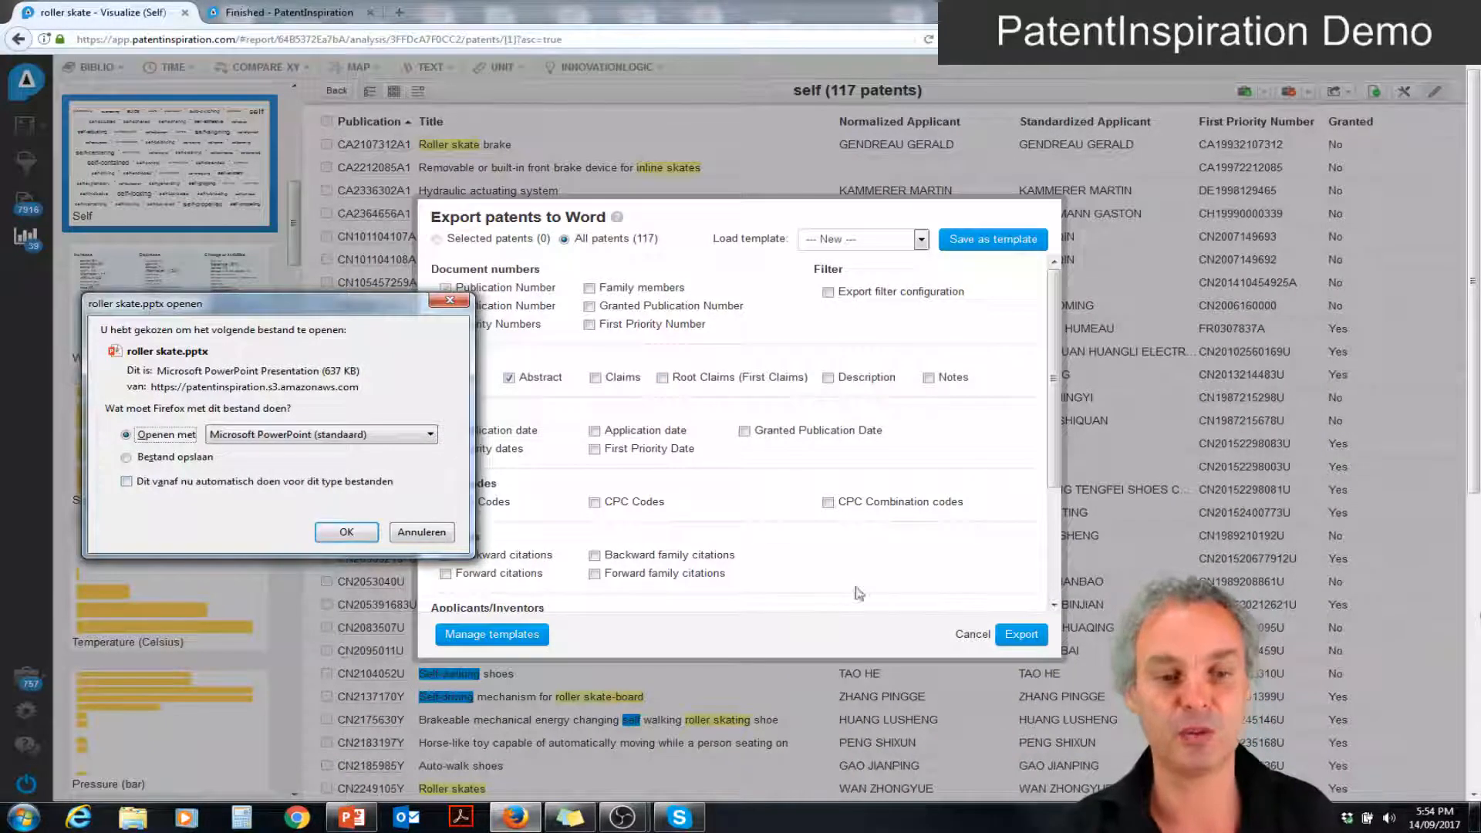
left_click(973, 634)
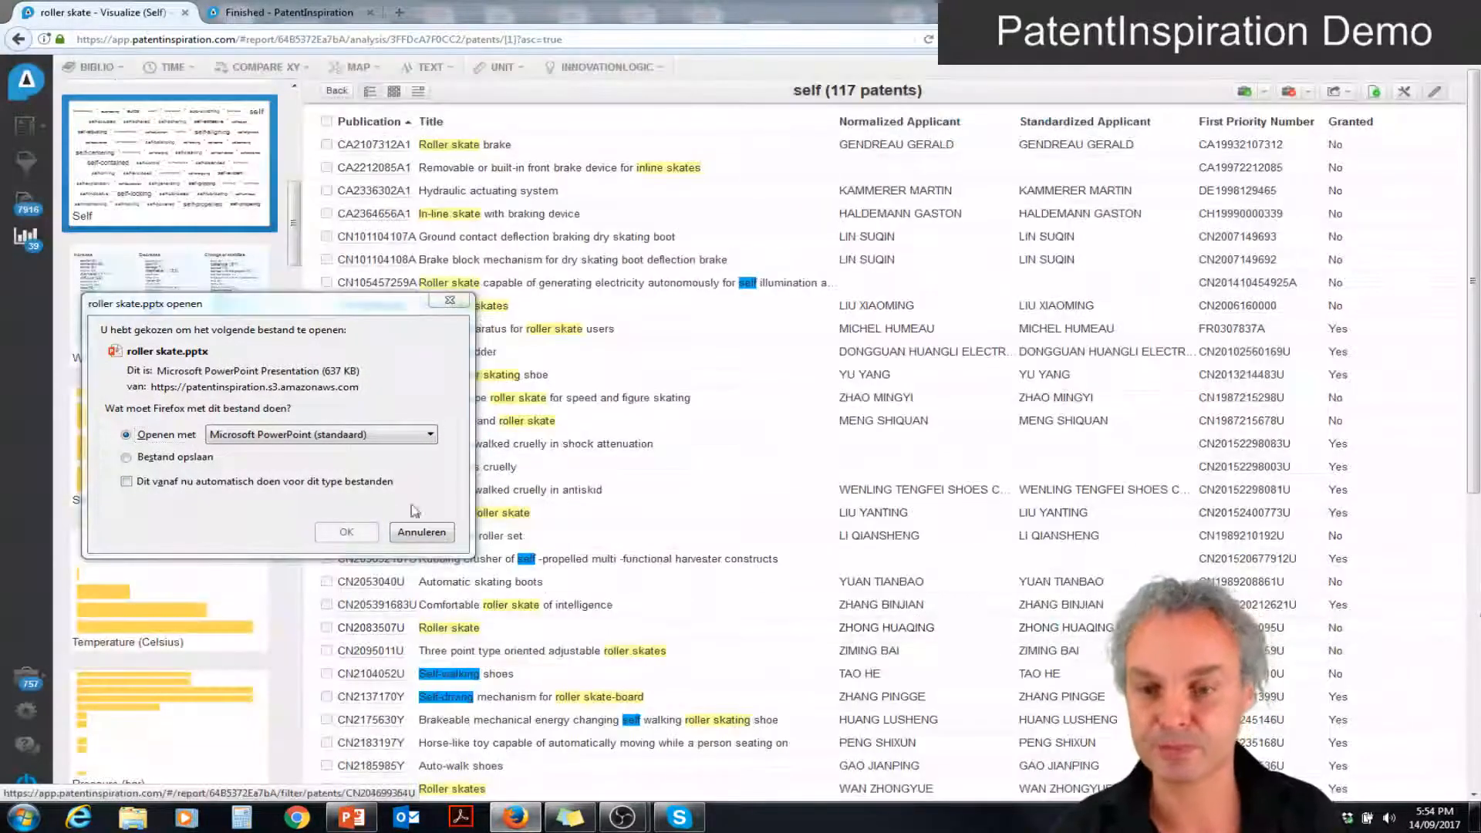
- Open the downloaded roller skate.pptx with Microsoft PowerPoint and switch to that presentation
left_click(148, 462)
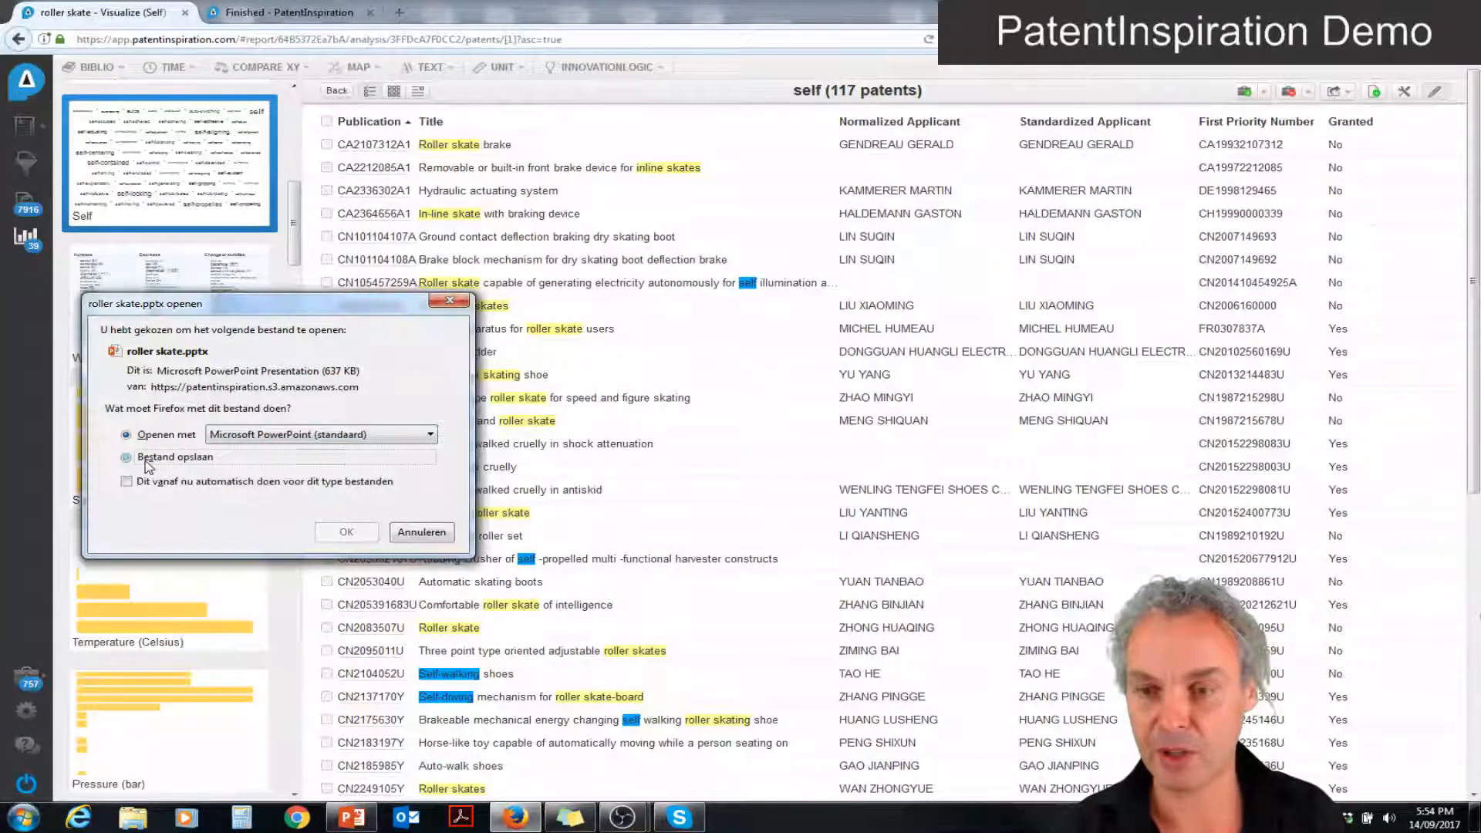
left_click(346, 532)
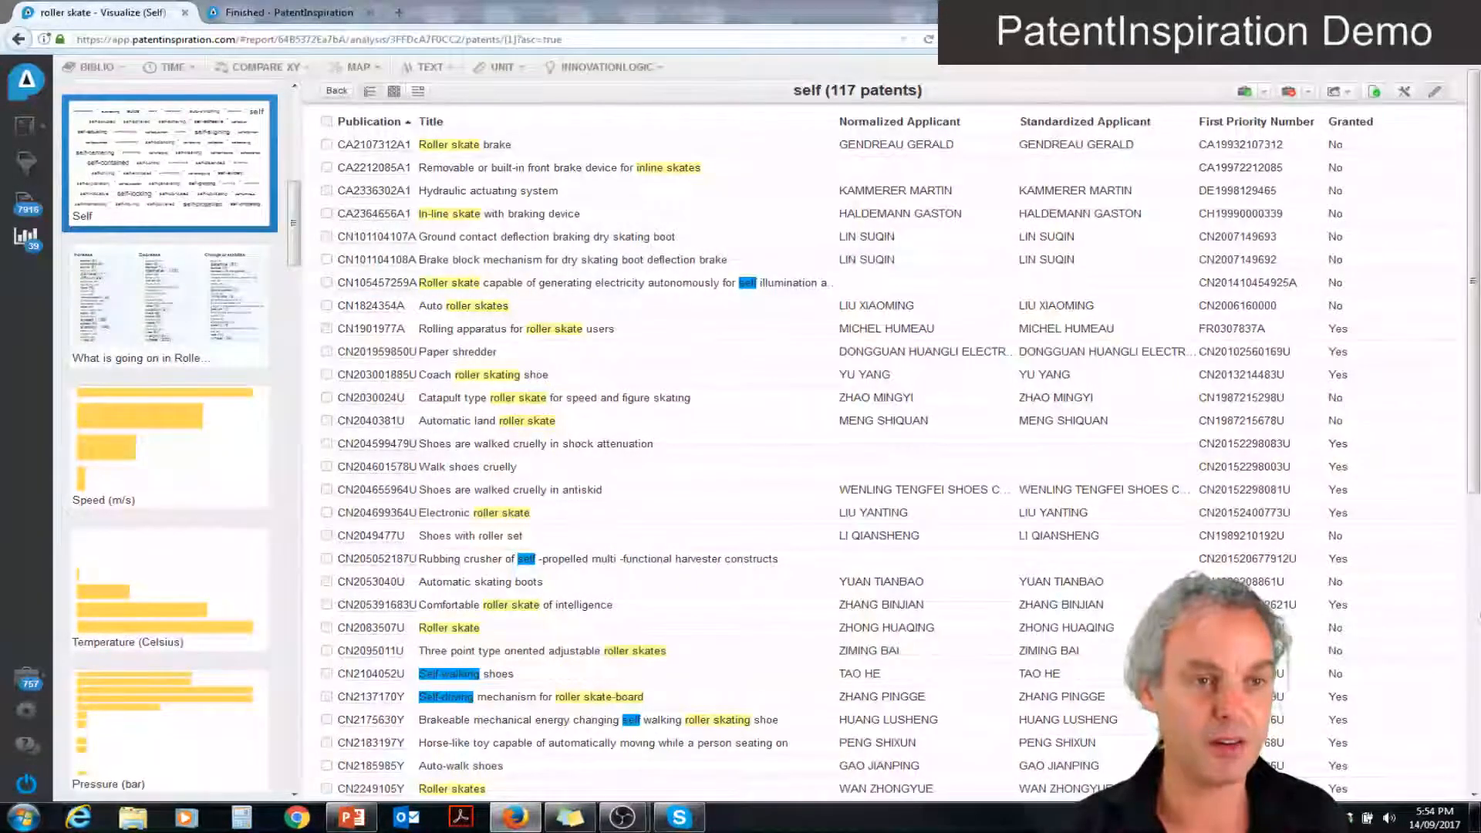
left_click(1102, 91)
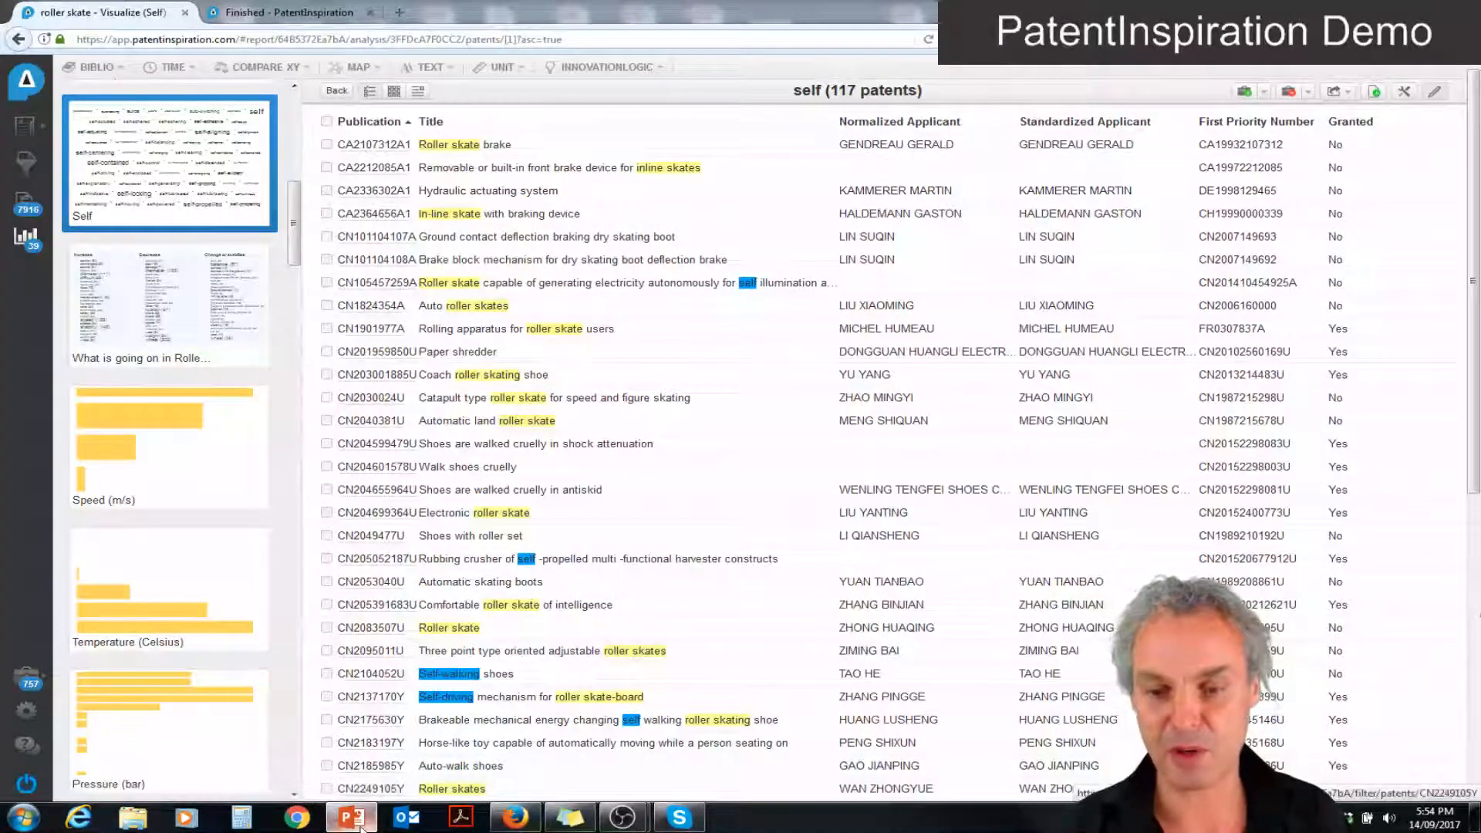
mouse_move(355, 822)
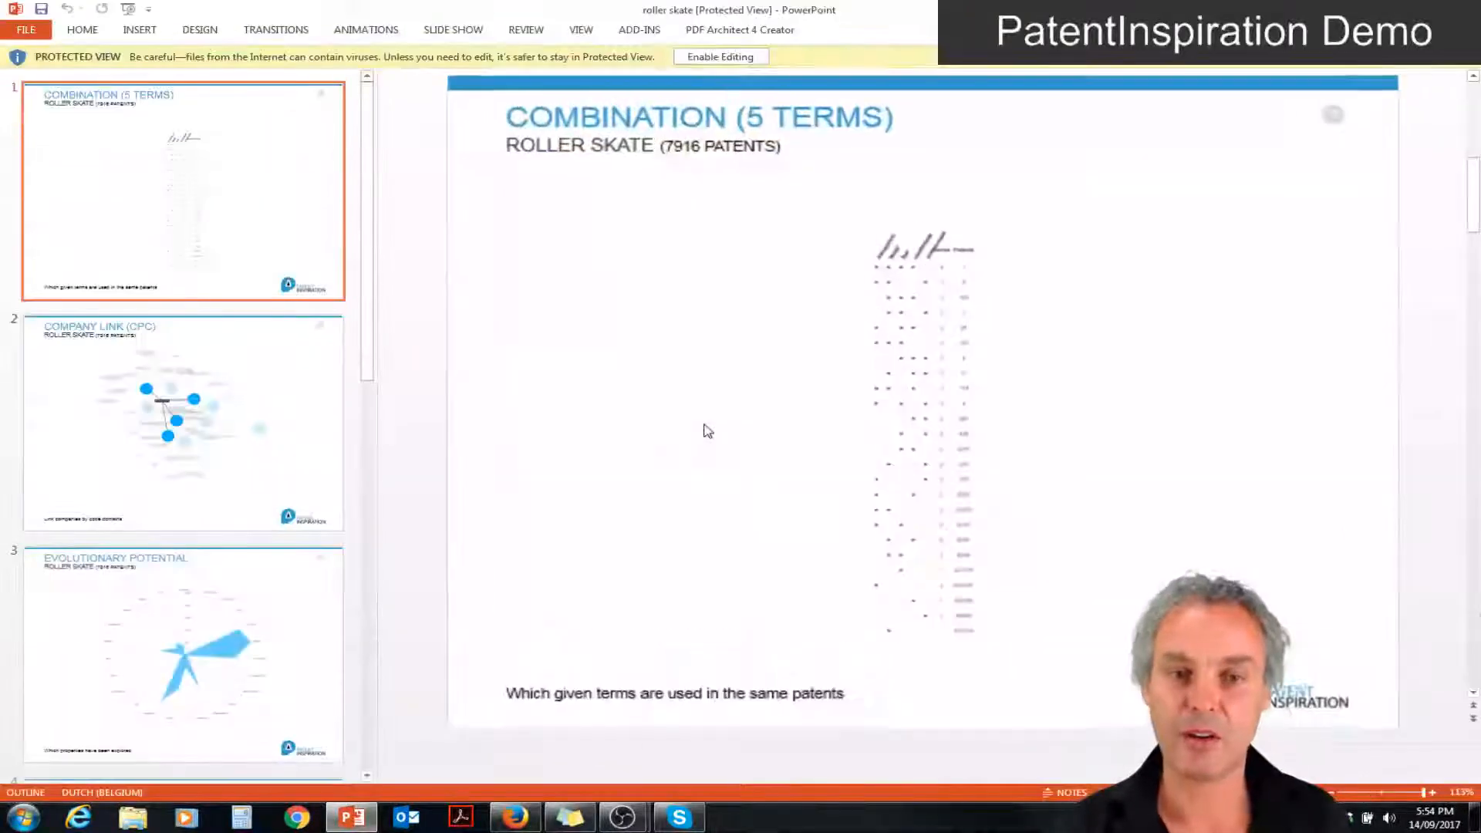
- Look through the exported analysis slides from Company link (CPC) to Pressure (bar), and go back to the Value equation slide
left_click(224, 431)
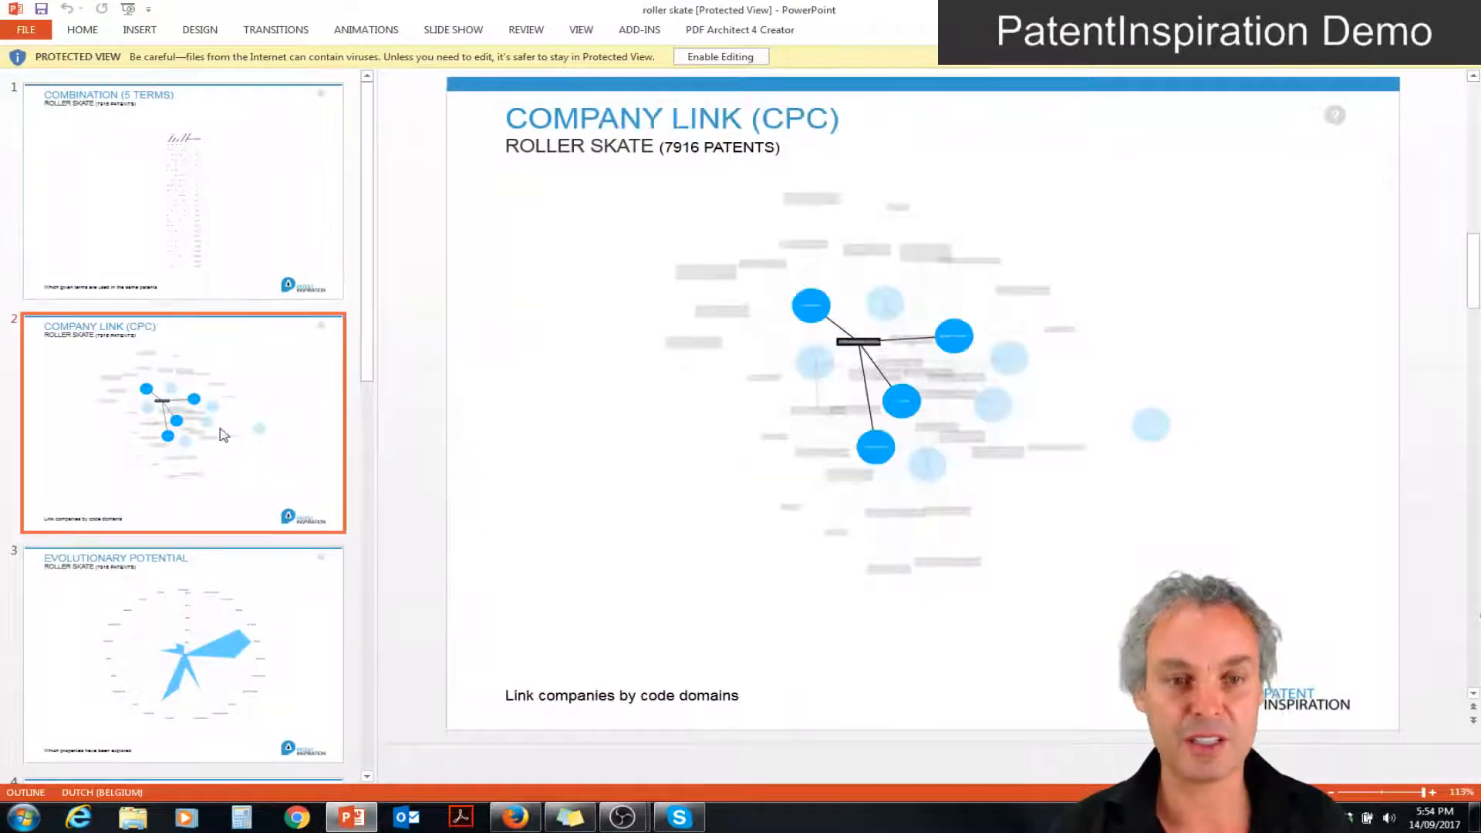
key("Down")
key("Down")
key("Down")
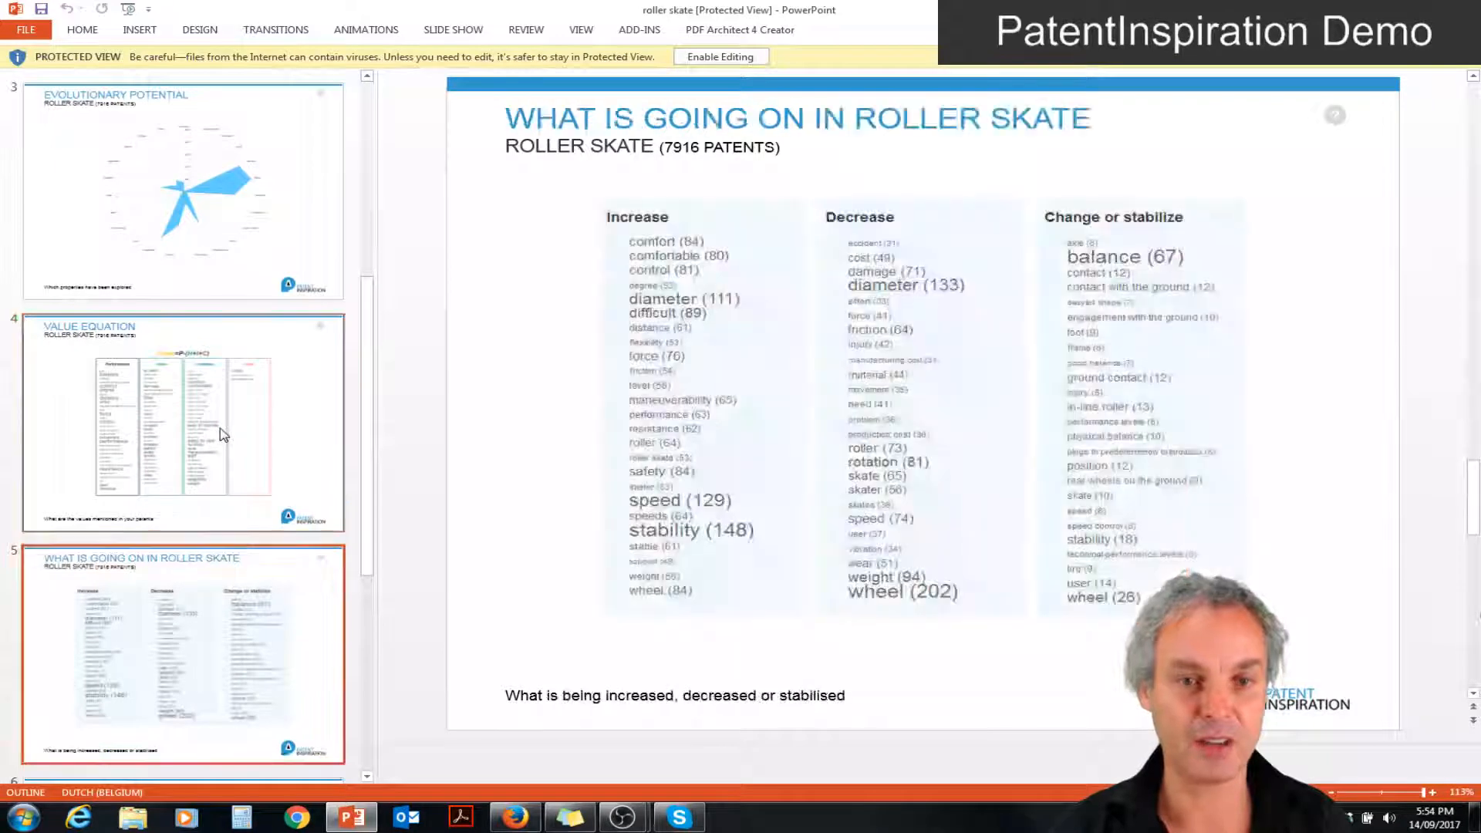
key("Down")
key("Down")
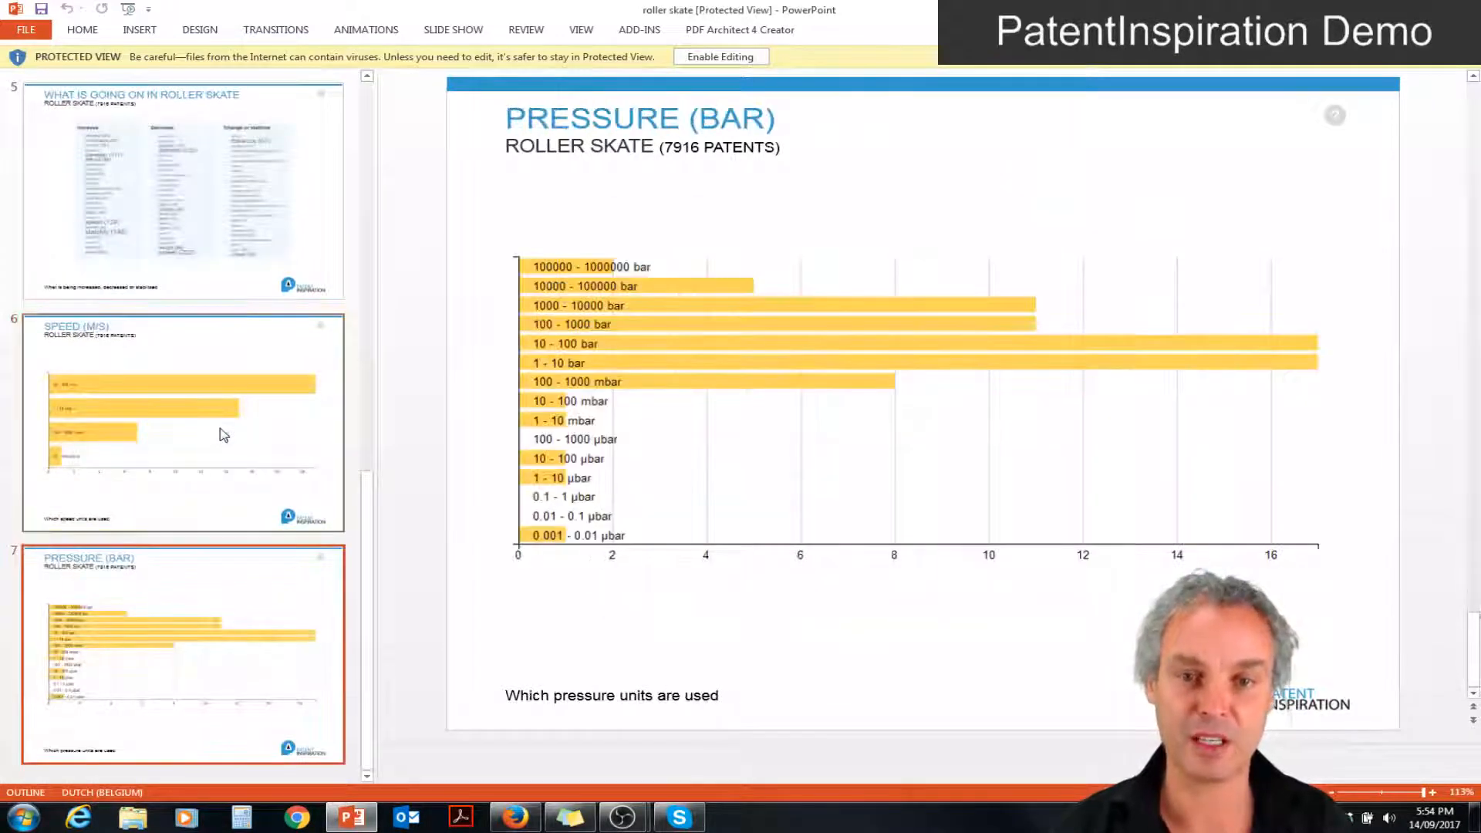
key("Up")
key("Up")
key("Up")
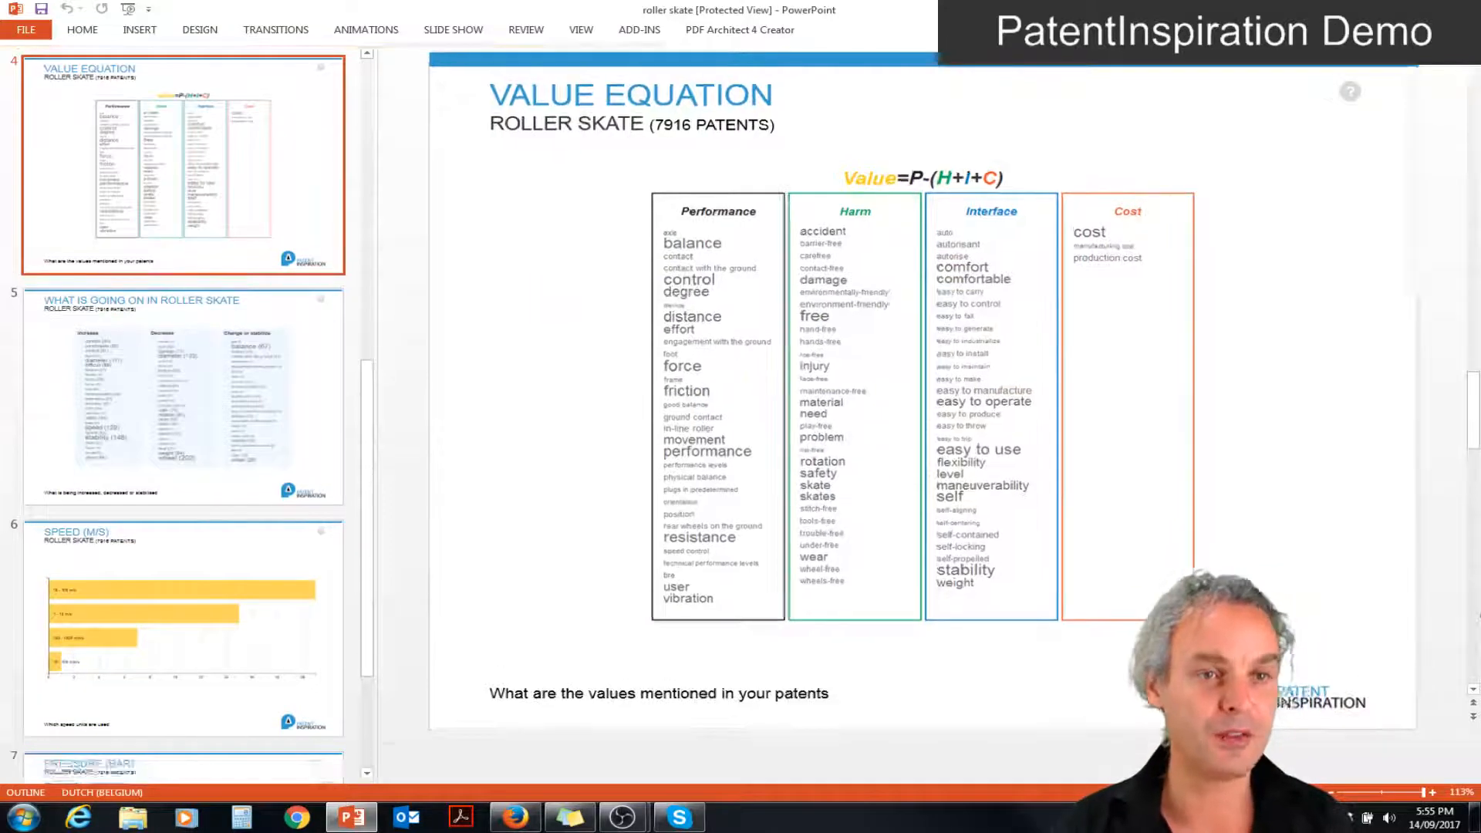
- Switch back to PatentInspiration in Firefox, view the report's filter and list all patents matching it
key("alt+Tab")
left_click(23, 137)
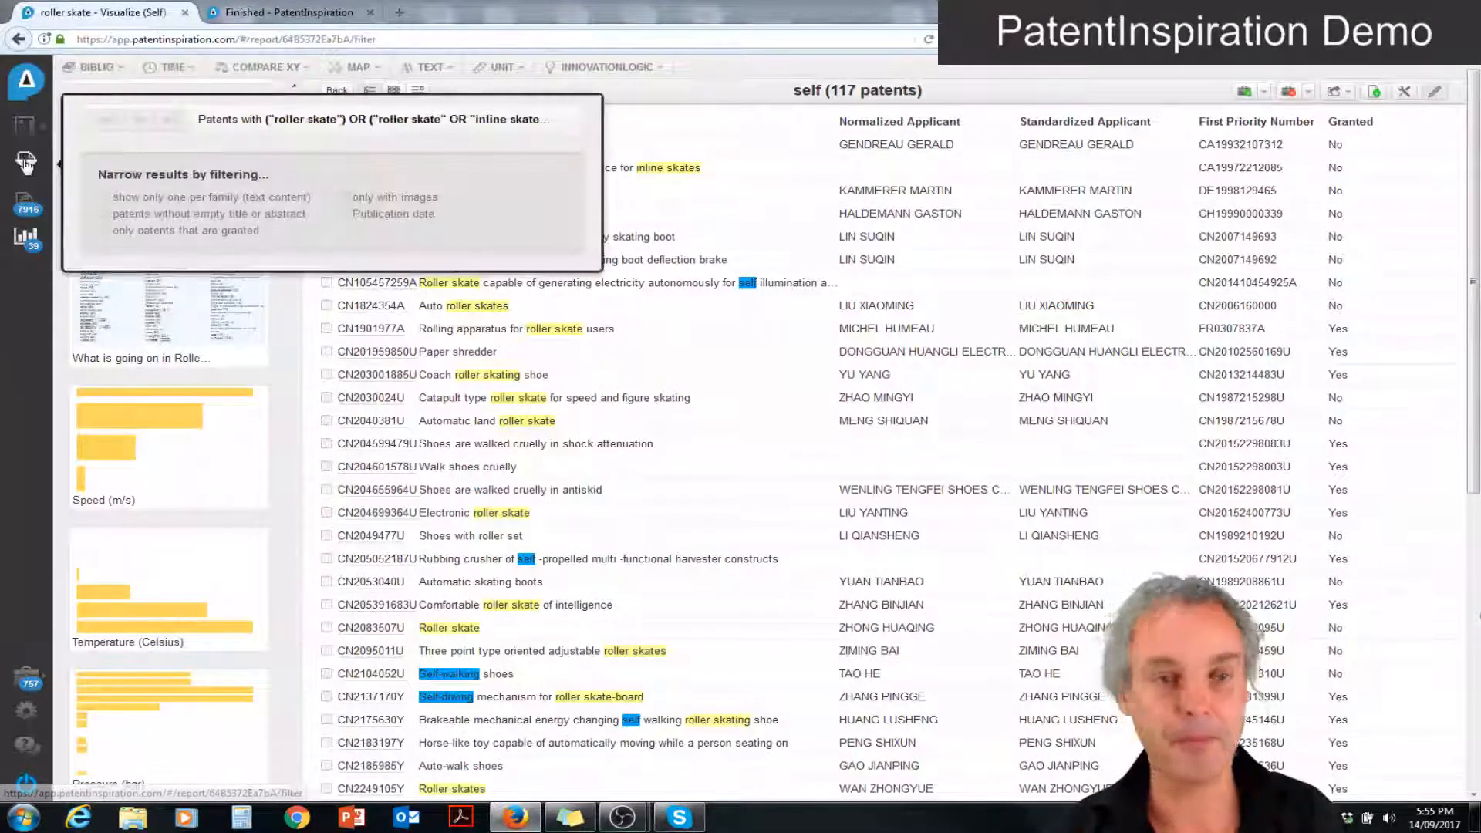
left_click(26, 161)
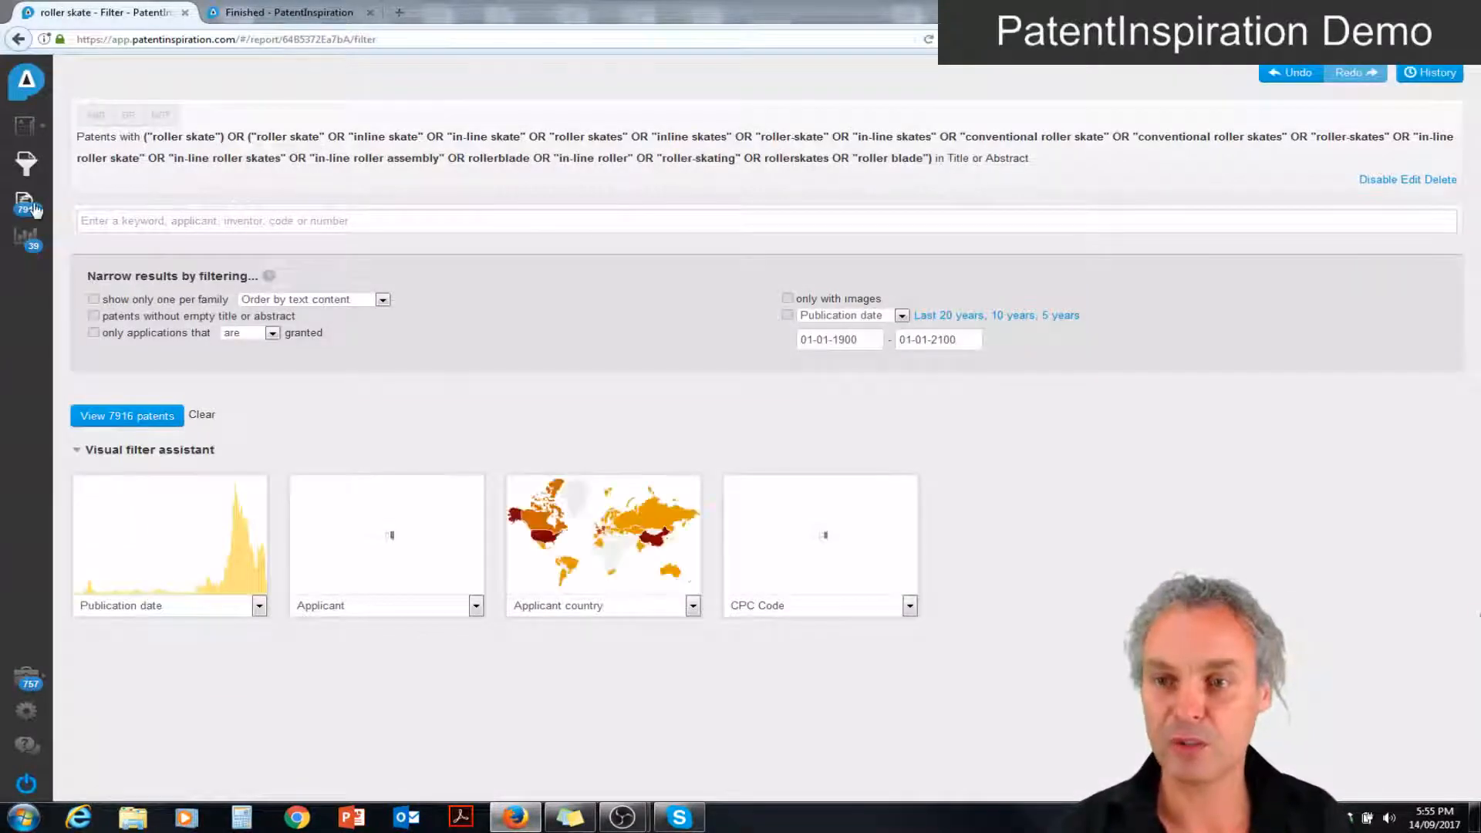
left_click(32, 205)
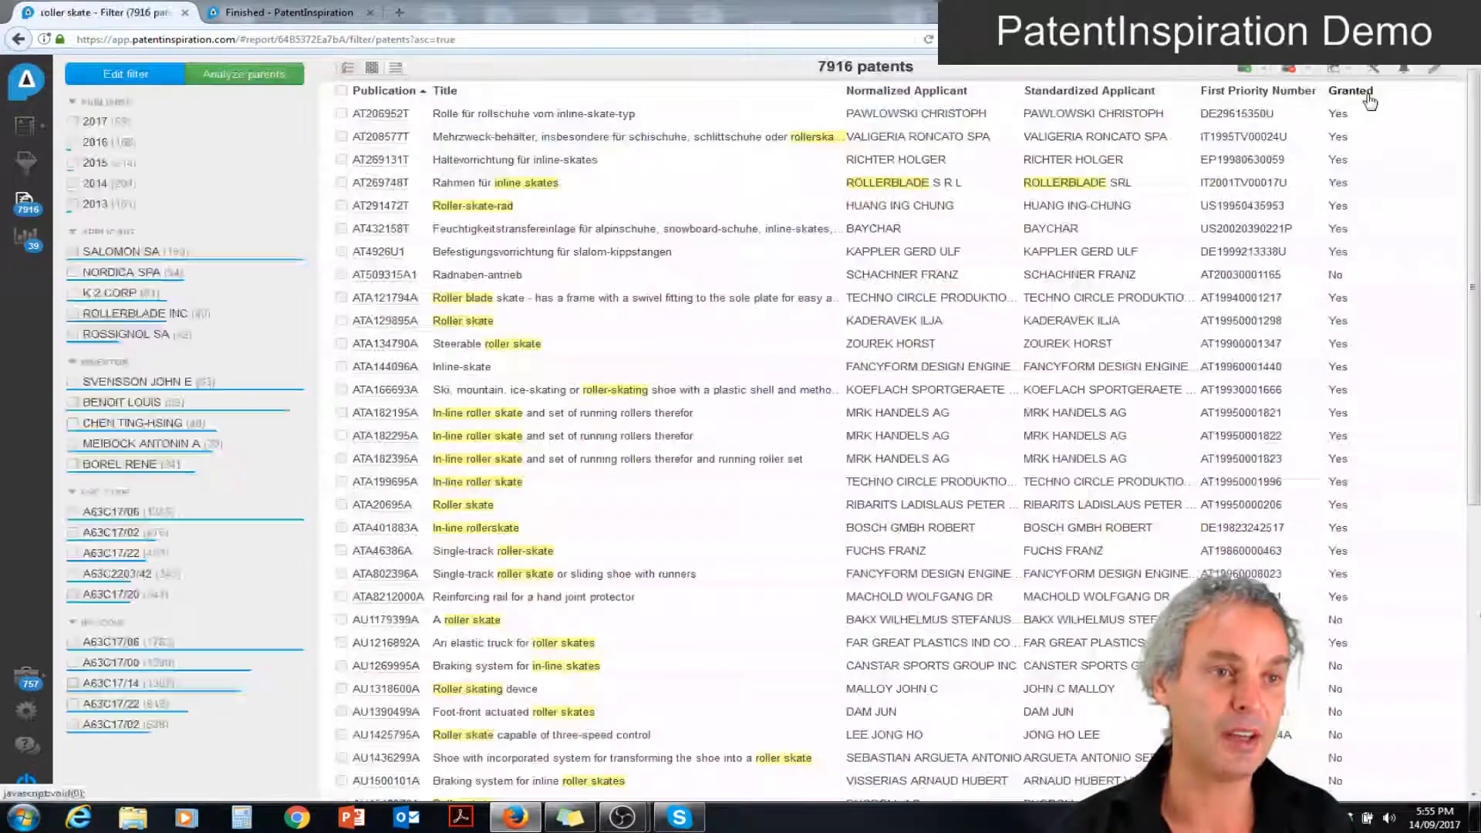
- View the frequency choices for an alert on the current search, leaving without creating the alert
left_click(1403, 71)
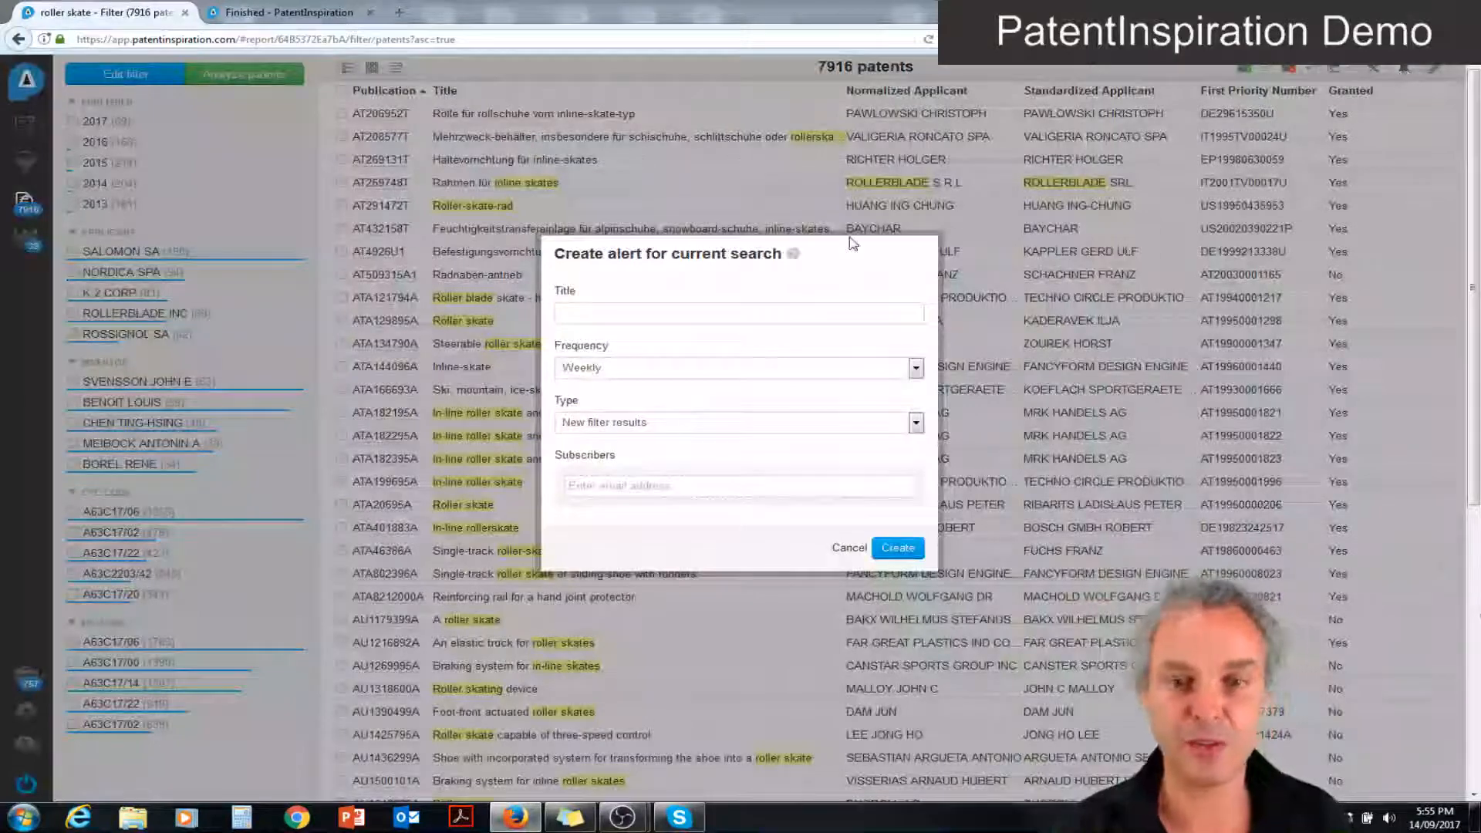
left_click(603, 369)
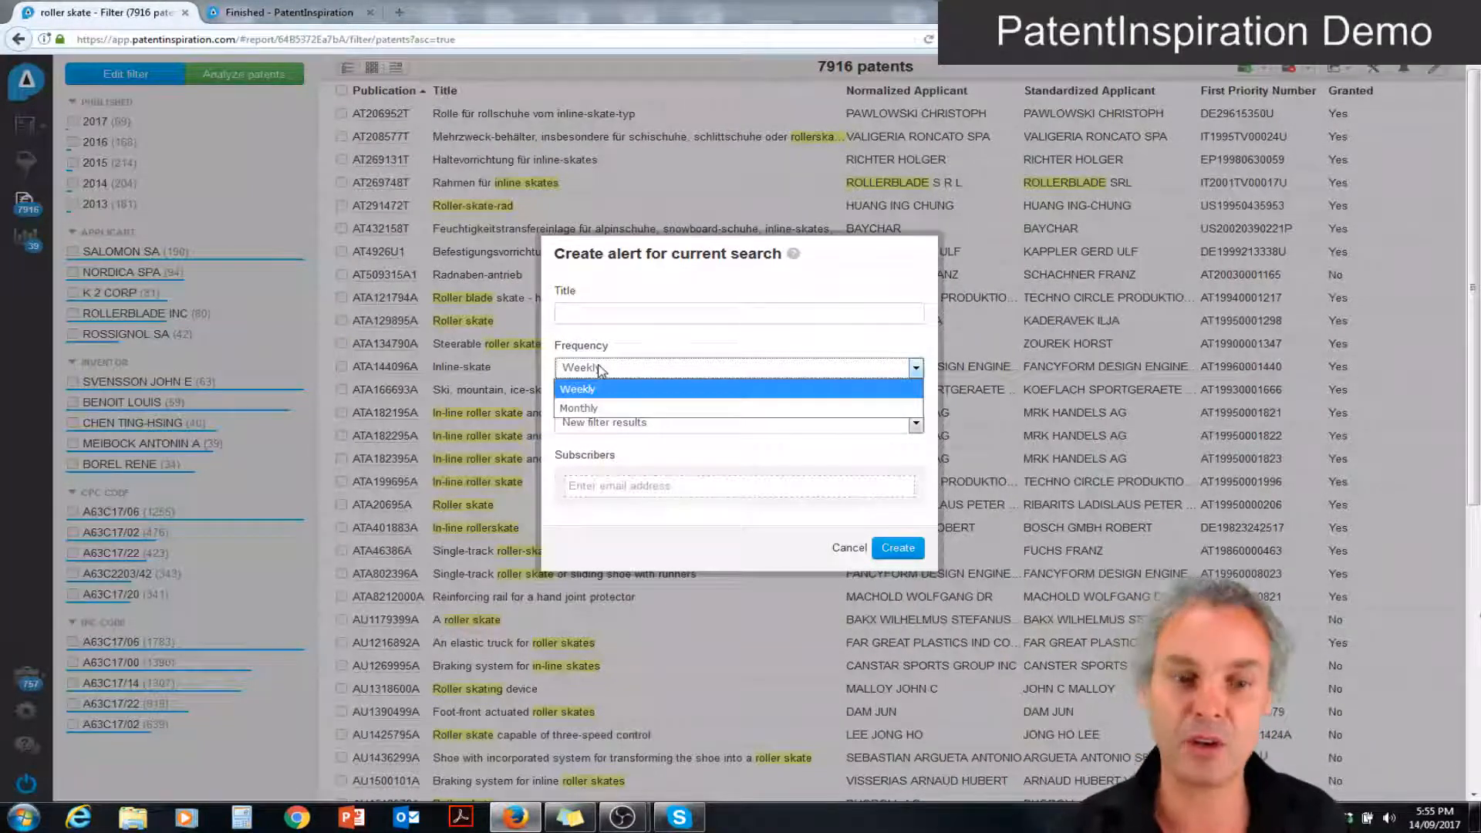
left_click(849, 547)
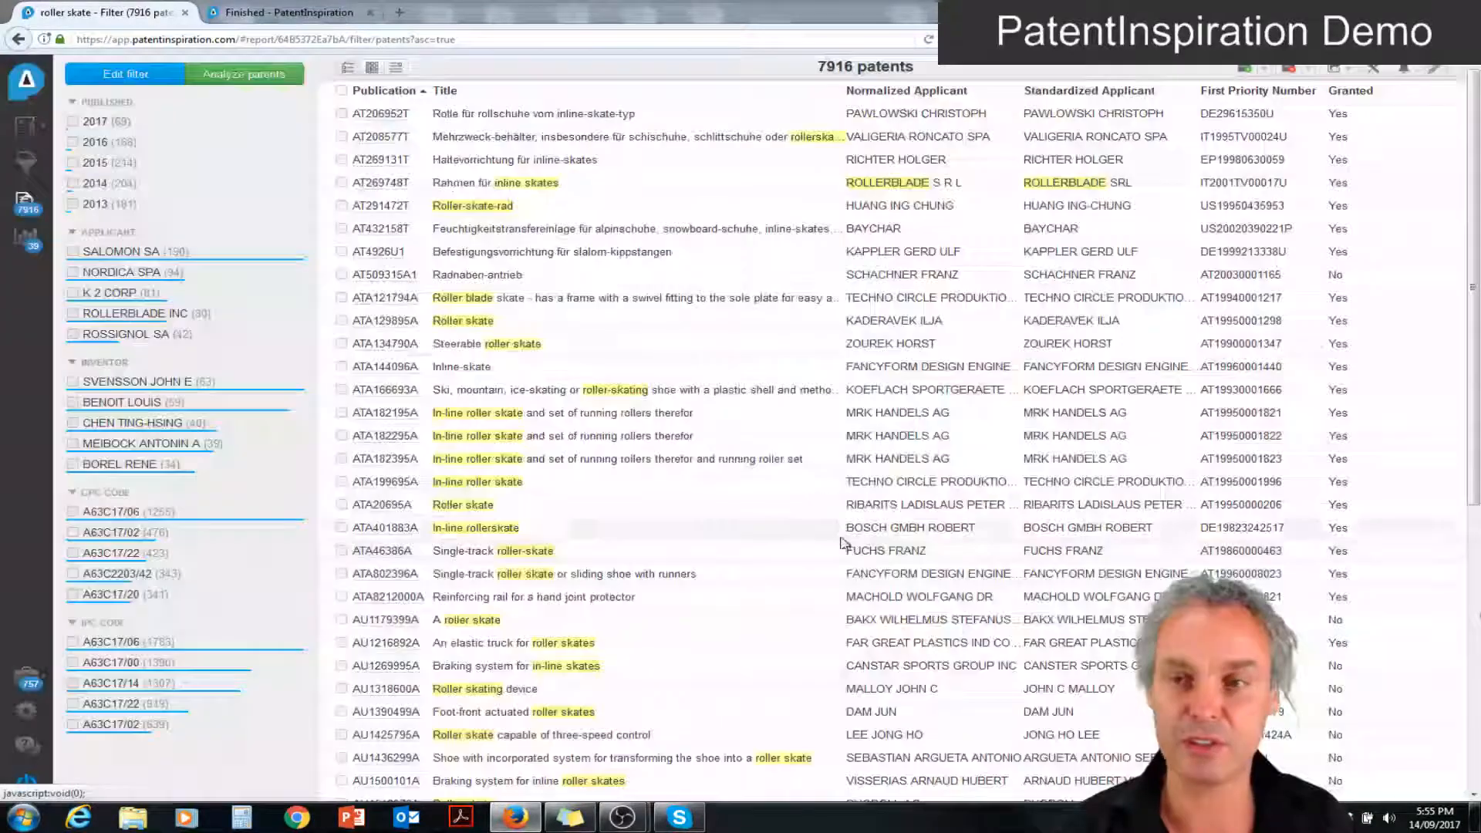
- Show the overview of all analyses in the roller skate report and look through their thumbnails
left_click(27, 239)
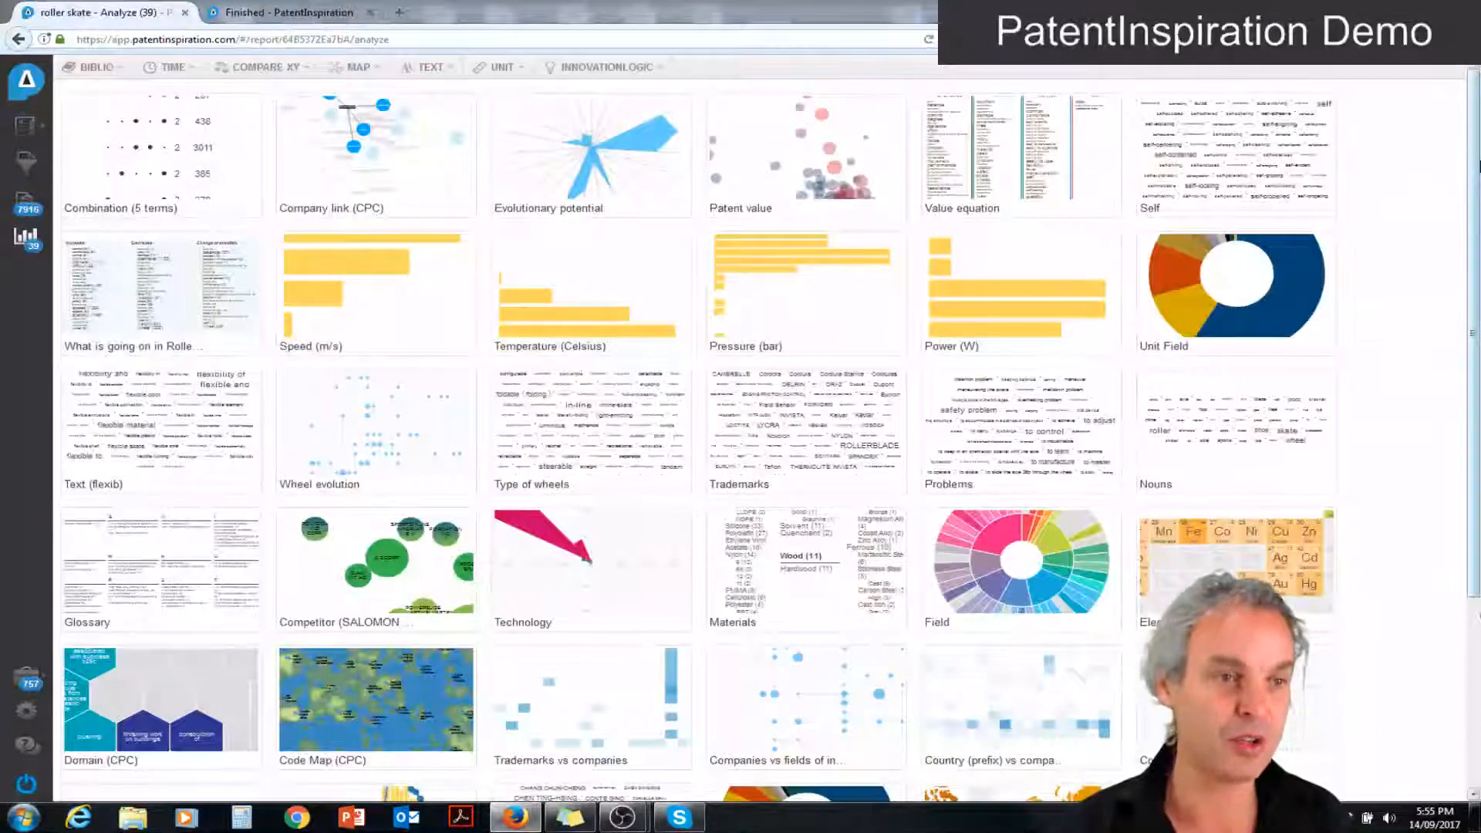
left_click_drag(1473, 166, 1474, 293)
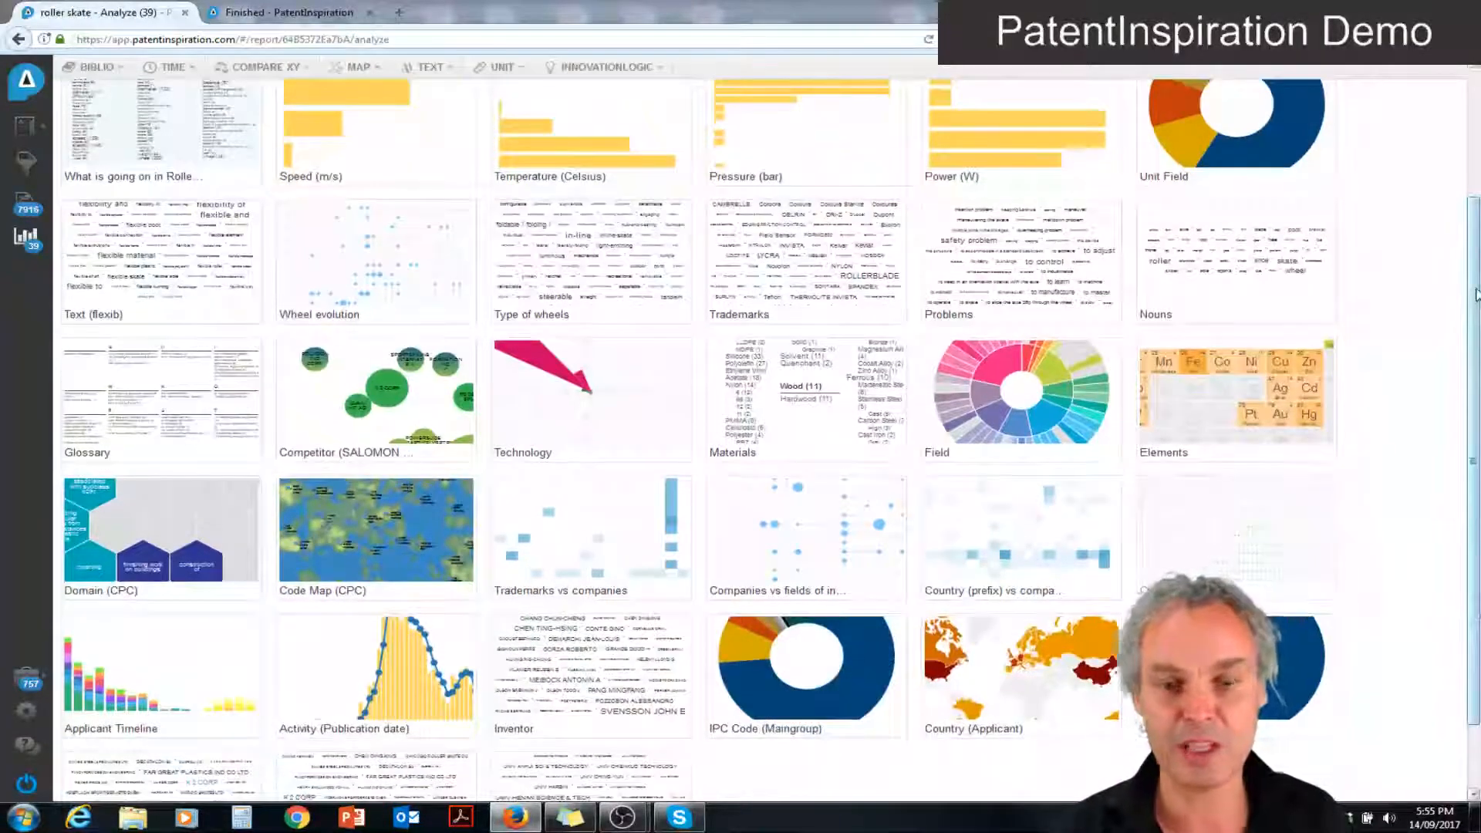